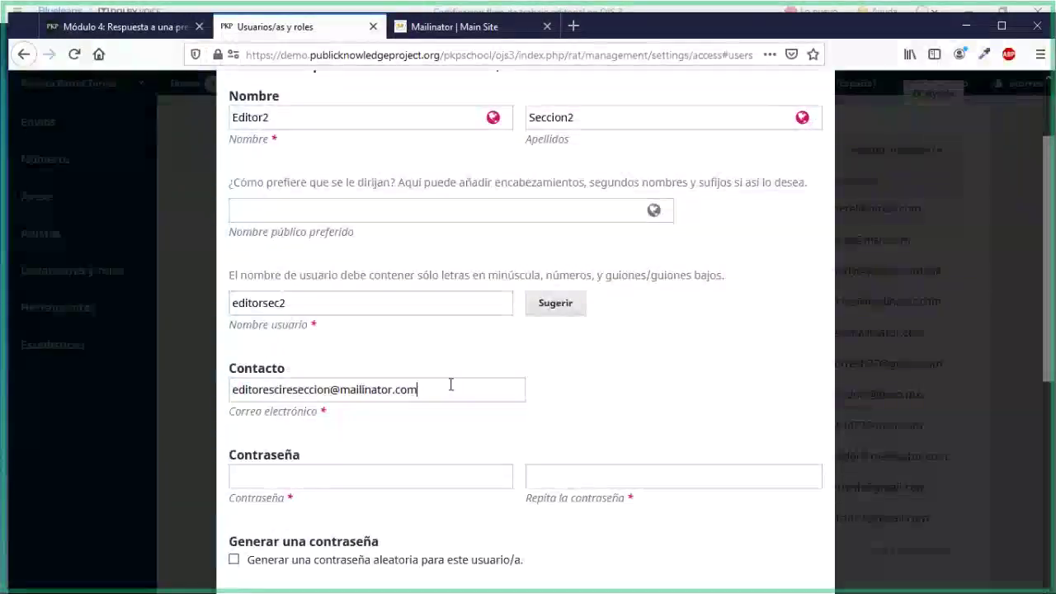
Copy the web address of the section editor's public Mailinator inbox
left_click(418, 37)
left_click(292, 55)
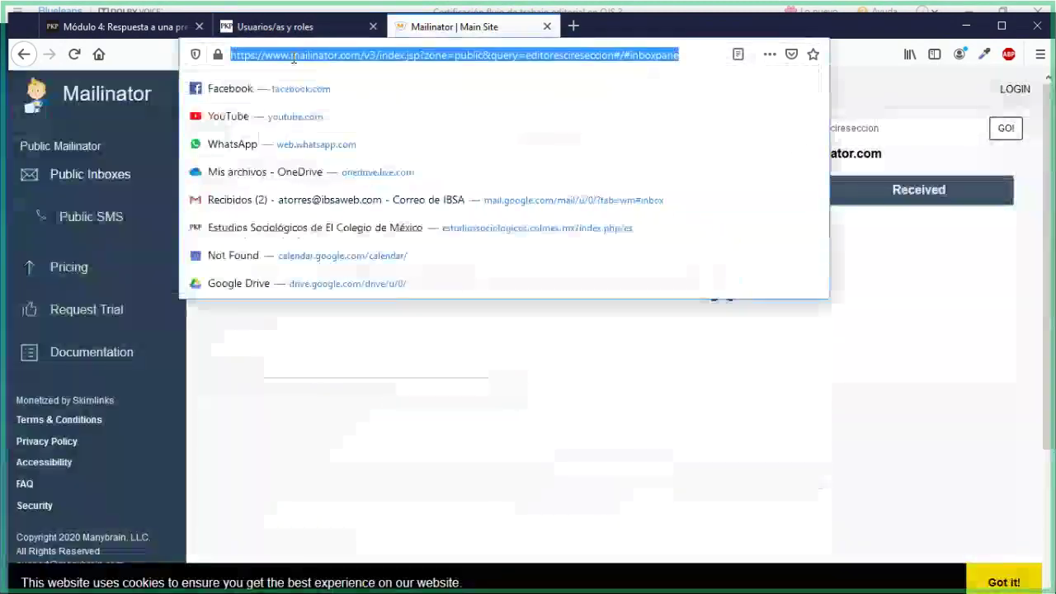
key("alt+Tab")
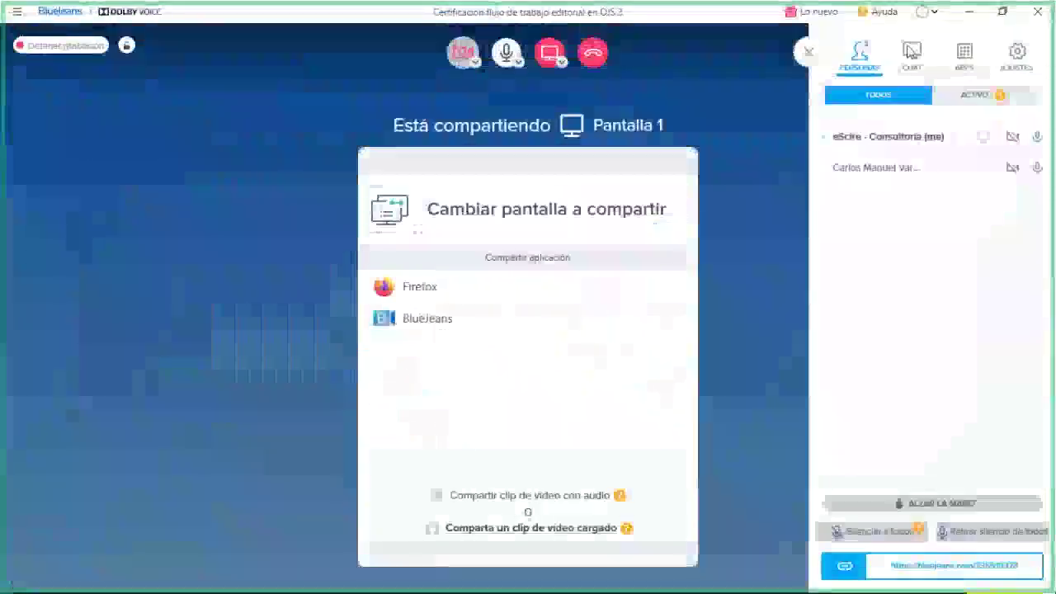
left_click(912, 51)
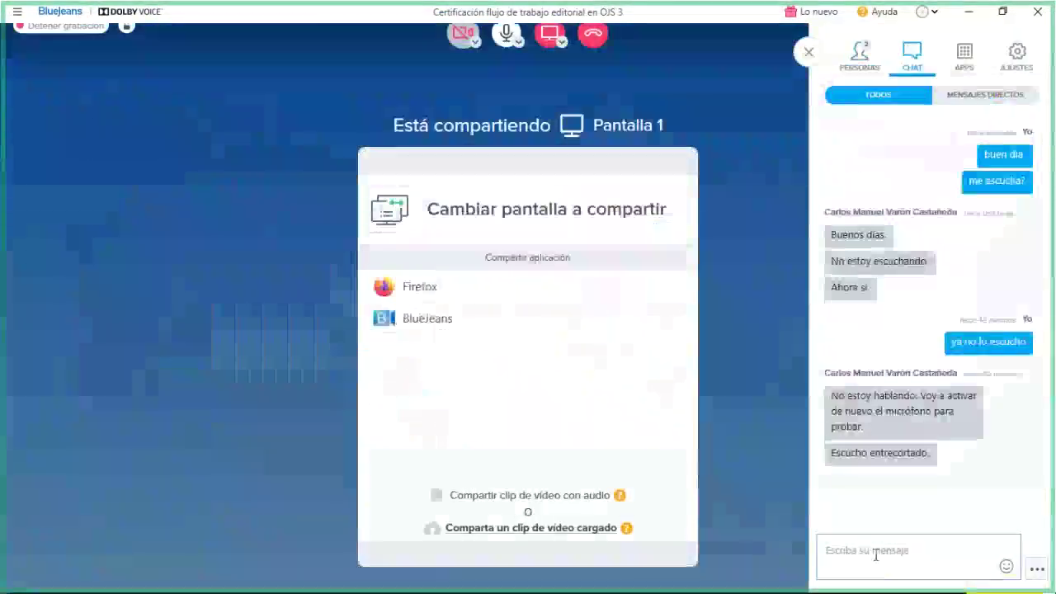
left_click(875, 554)
key("ctrl+v")
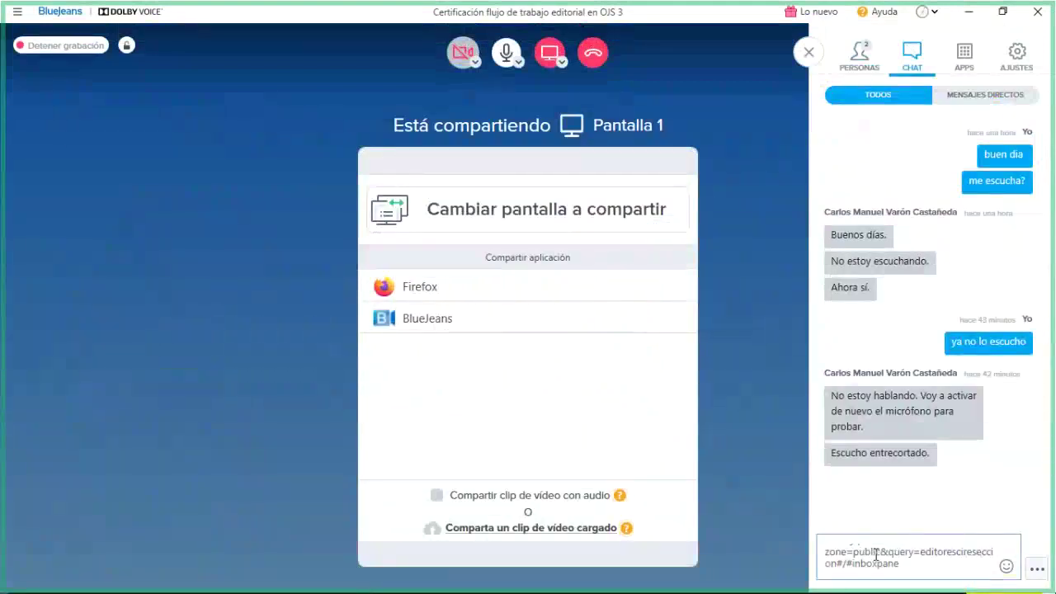
key("BackSpace")
key("BackSpace")
key("BackSpace")
key("BackSpace")
key("BackSpace")
key("BackSpace")
key("BackSpace")
key("BackSpace")
key("BackSpace")
key("BackSpace")
key("BackSpace")
key("BackSpace")
key("BackSpace")
key("BackSpace")
key("BackSpace")
key("BackSpace")
key("BackSpace")
key("BackSpace")
key("BackSpace")
key("BackSpace")
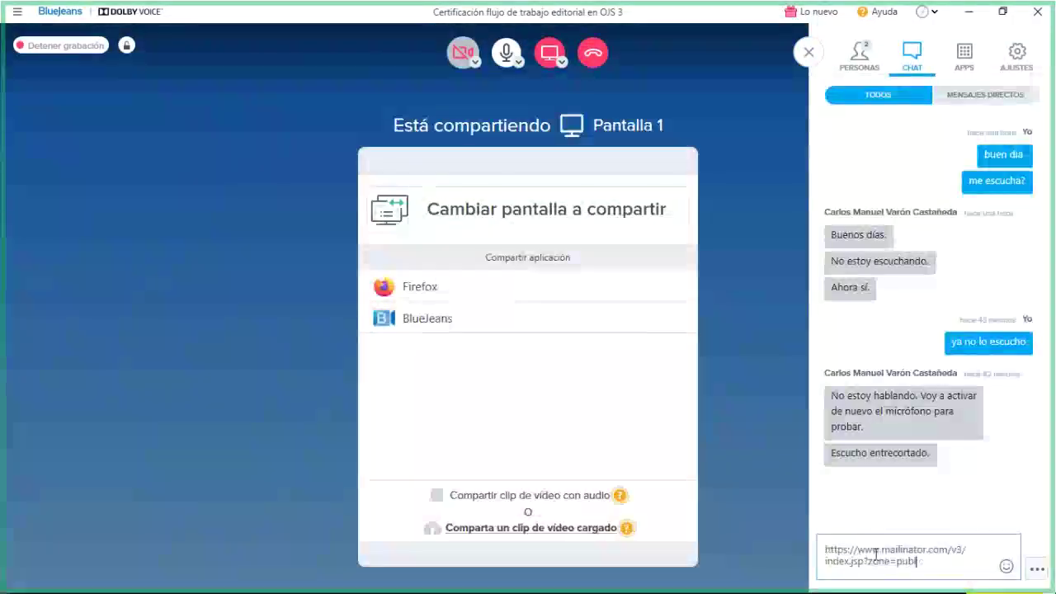
key("BackSpace")
key("BackSpace")
key("BackSpace")
key("BackSpace")
key("BackSpace")
key("BackSpace")
key("BackSpace")
key("BackSpace")
key("BackSpace")
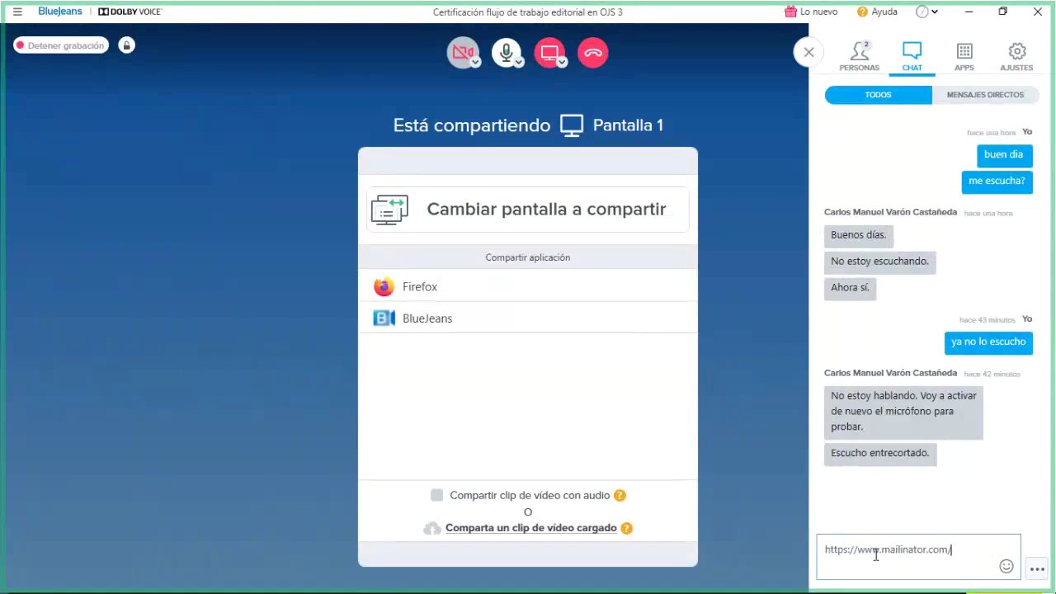
key("Return")
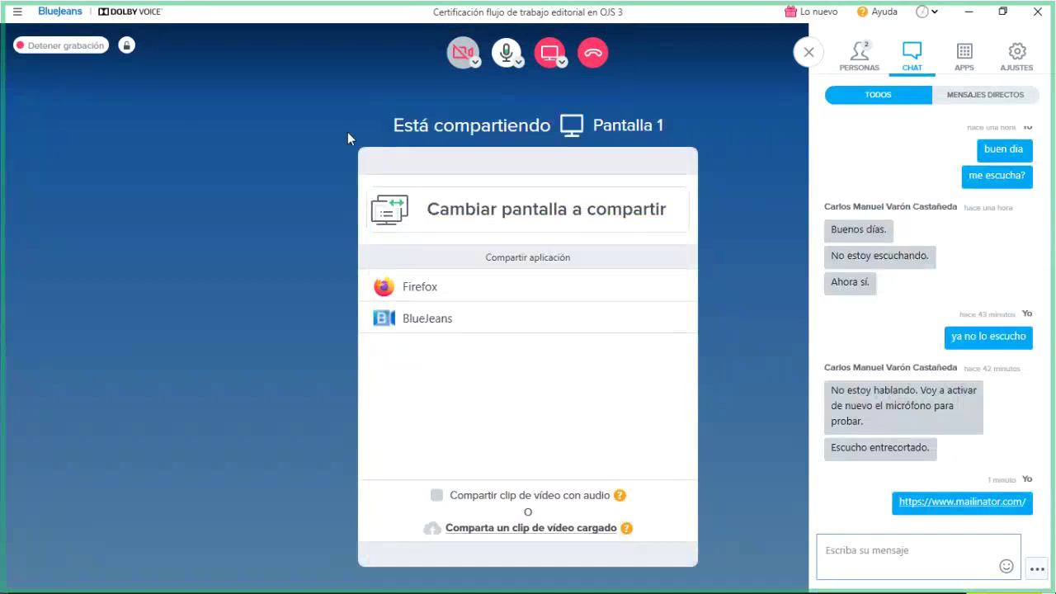
key("alt+Tab")
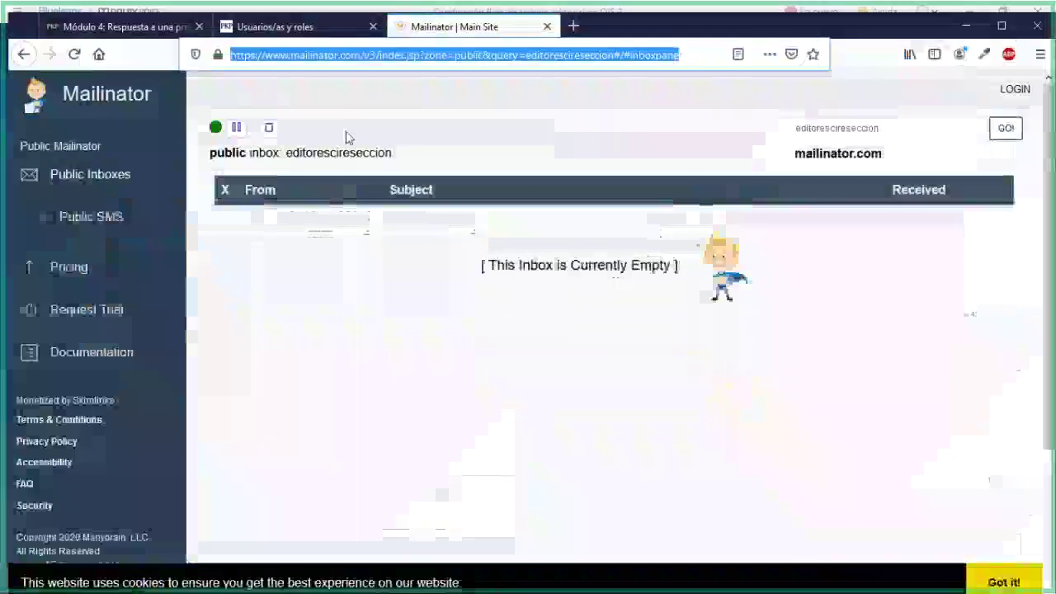
Recheck the Mailinator inbox, then return to the OJS new-user form with the e-mail unchanged
left_click(292, 27)
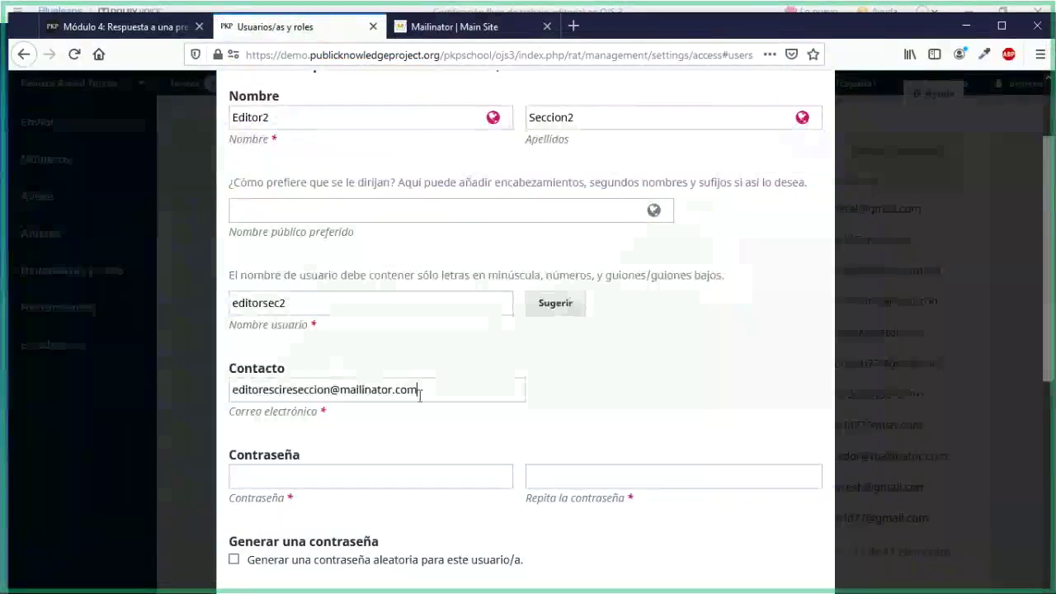
left_click_drag(418, 392, 244, 394)
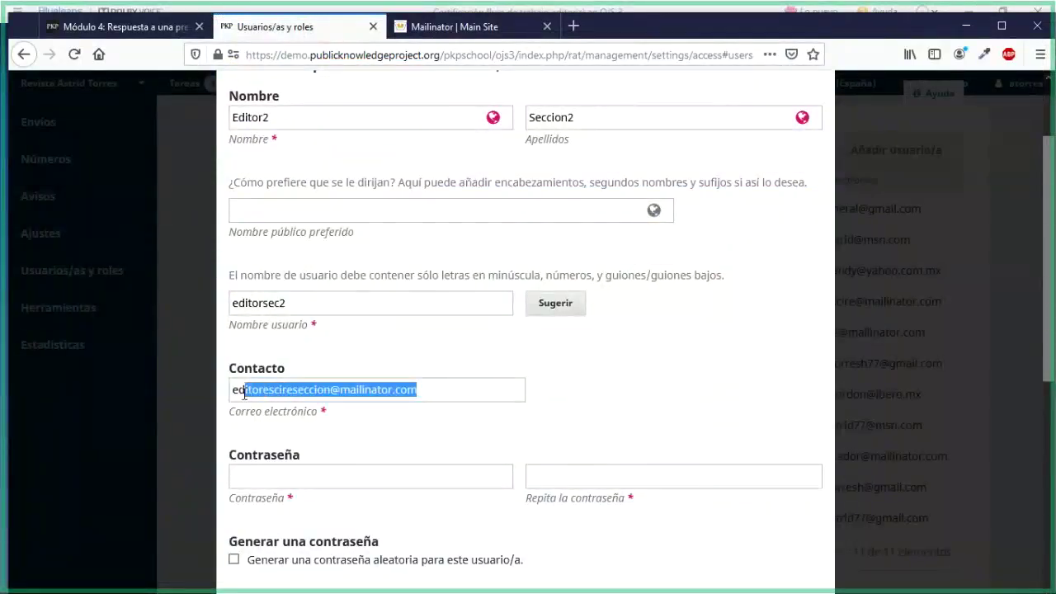
left_click(406, 35)
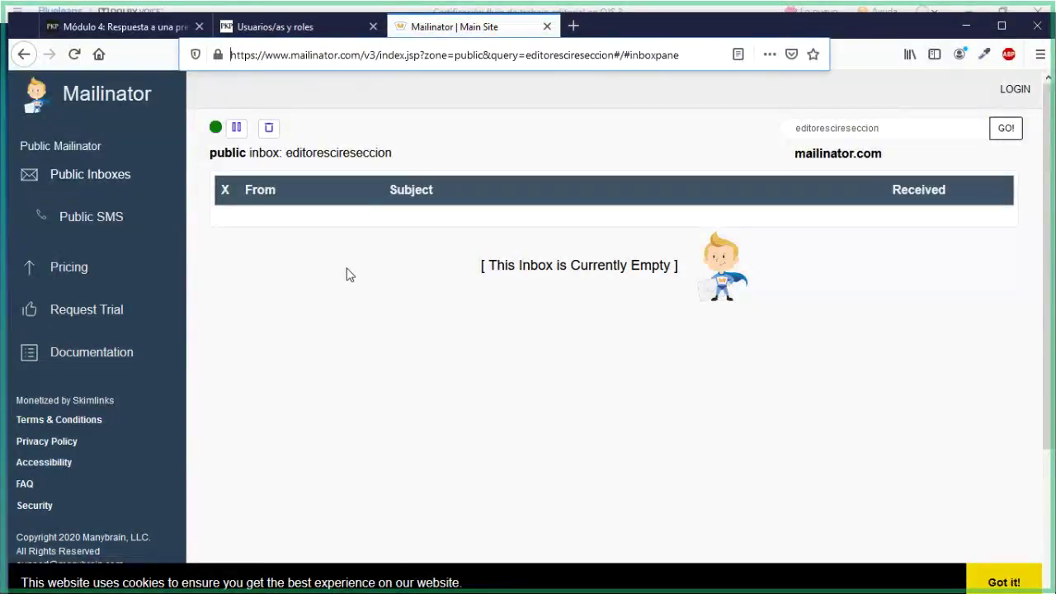
left_click(242, 28)
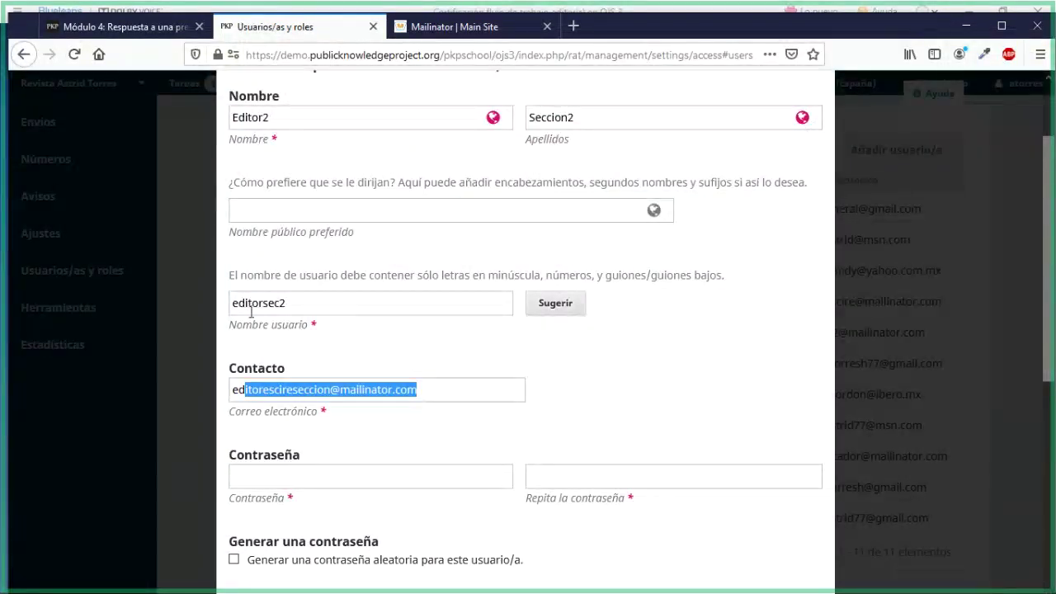
left_click(251, 389)
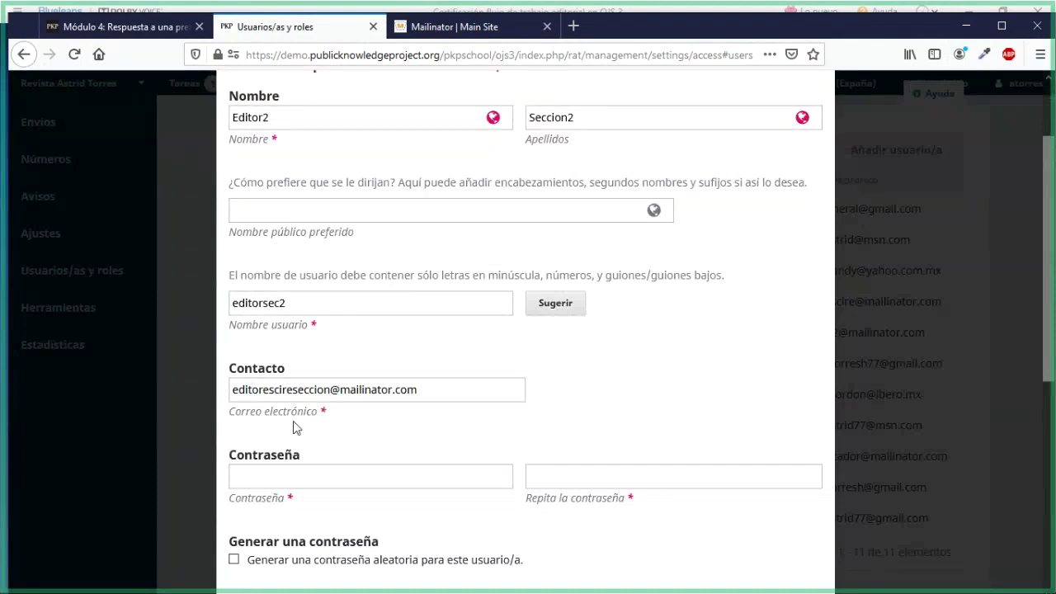
scroll(306, 442, "down", 3)
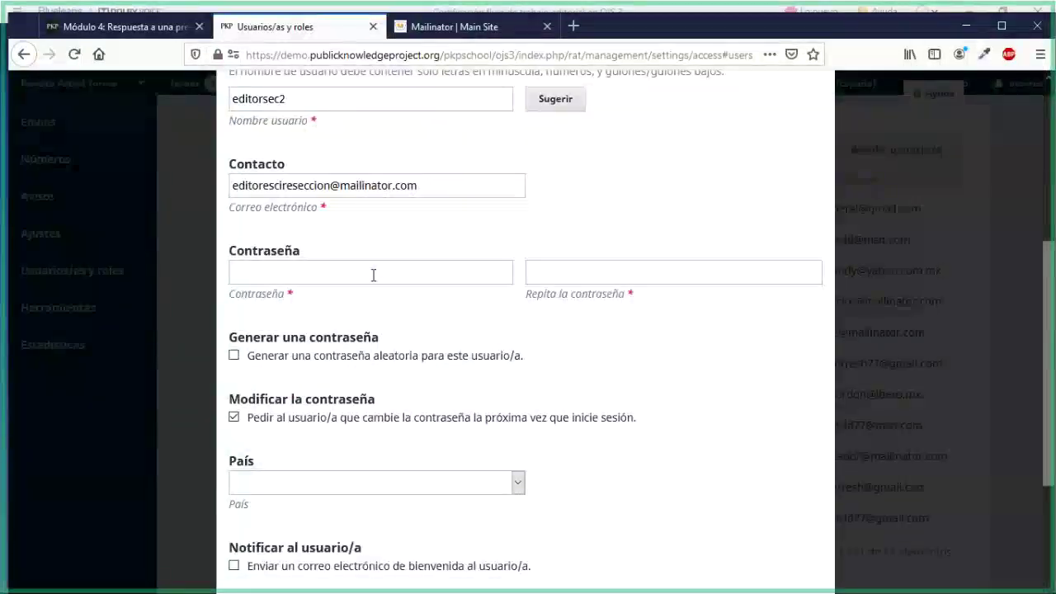
Enter the new user's password in Contraseña and repeat it in Repita la contraseña
left_click(373, 274)
type("•••••••")
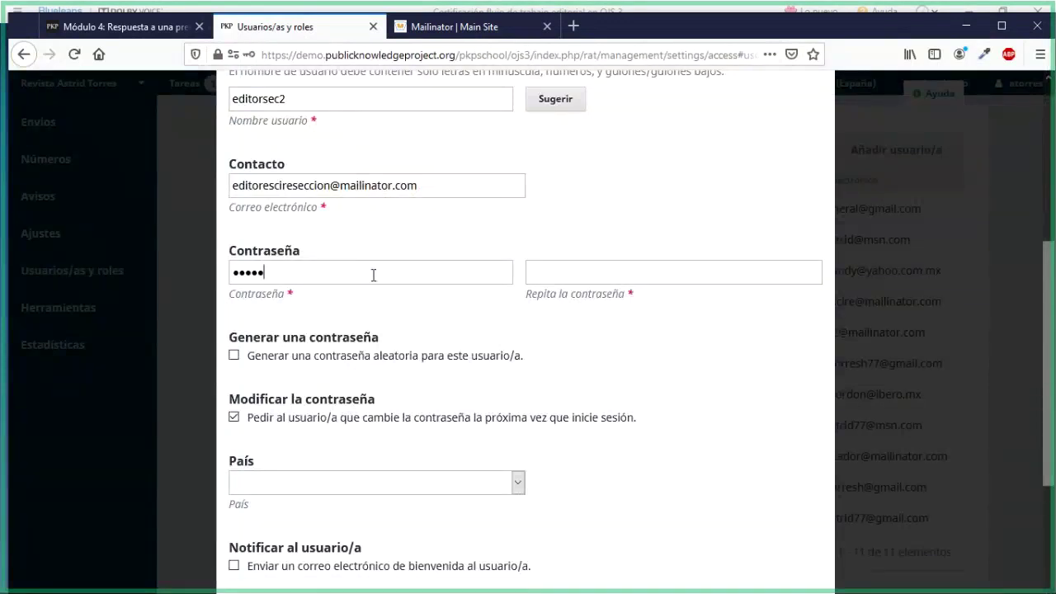
type("••")
key("Tab")
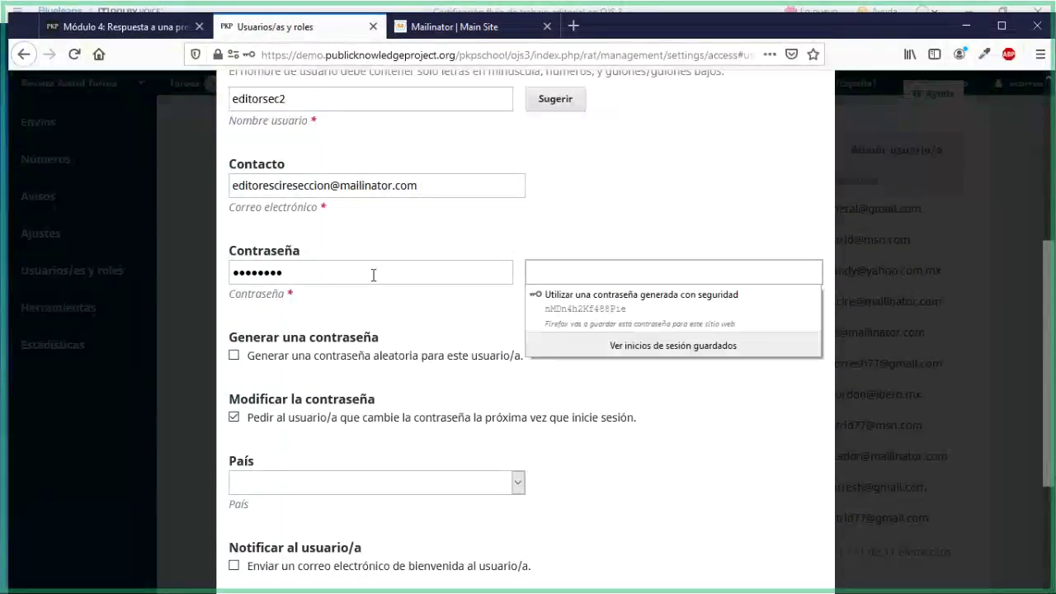
type("••••••")
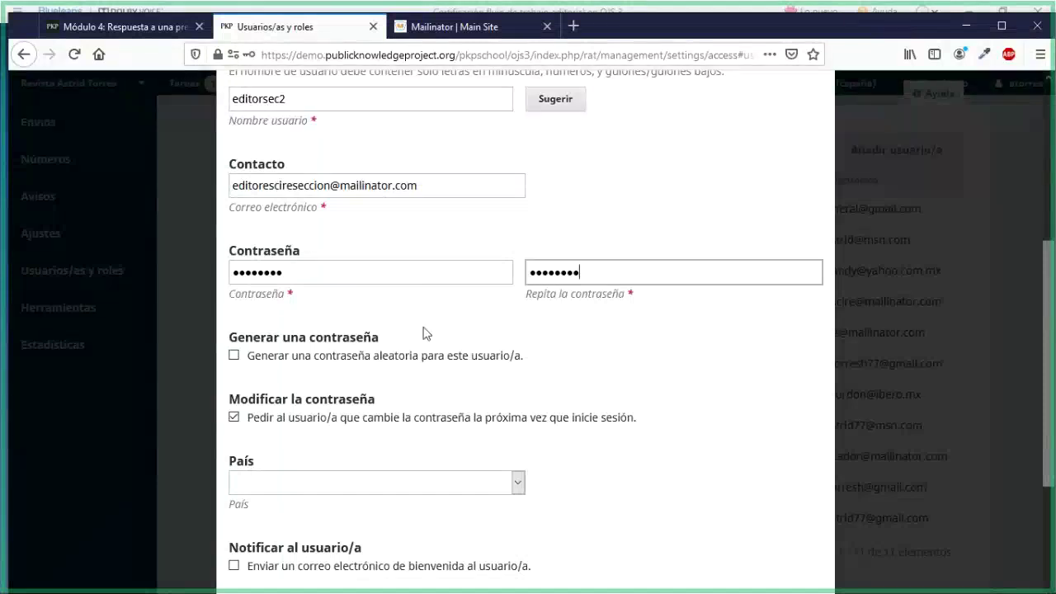
scroll(422, 334, "down", 2)
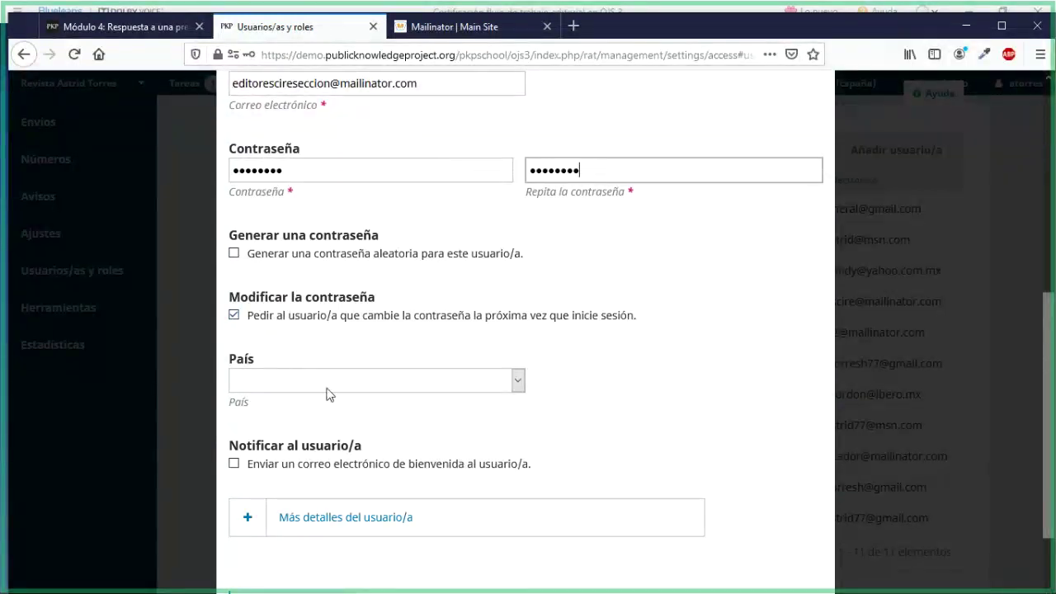
Set the País dropdown to Mexico
left_click(512, 379)
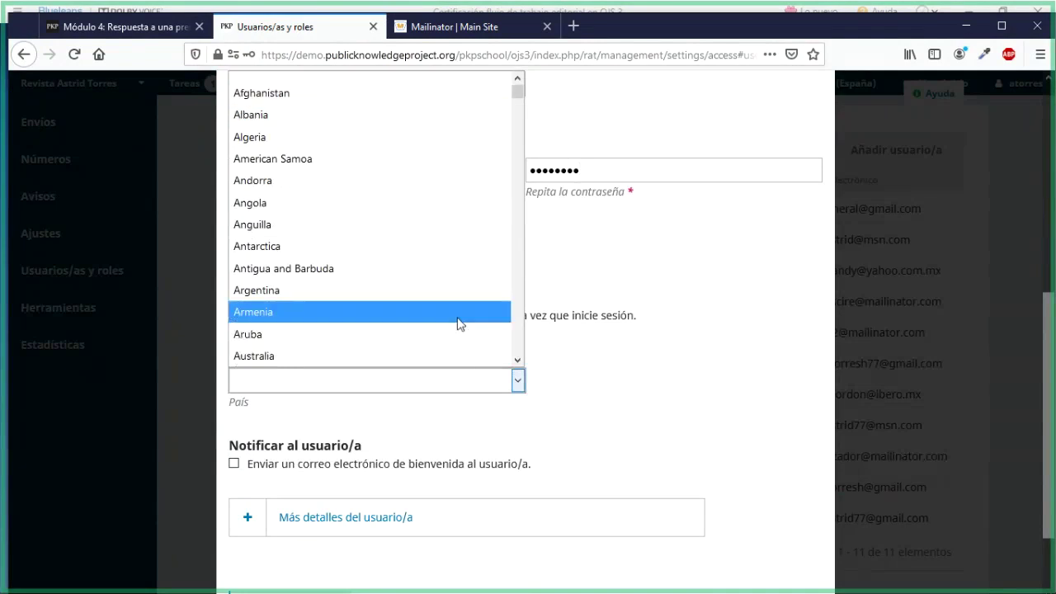
scroll(459, 322, "down", 3)
type("mexico")
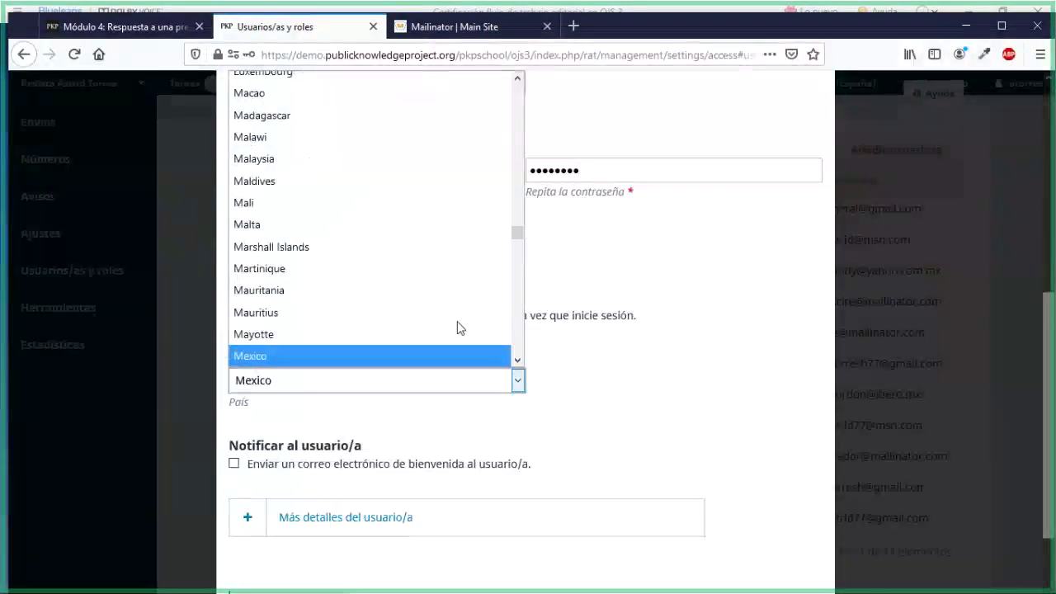
left_click(459, 356)
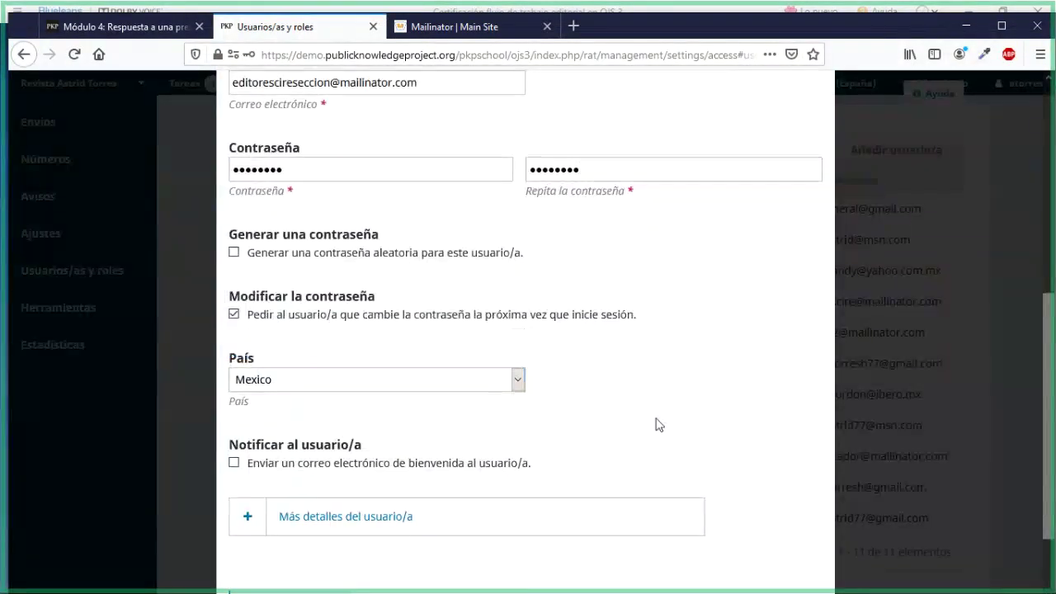
scroll(655, 424, "down", 2)
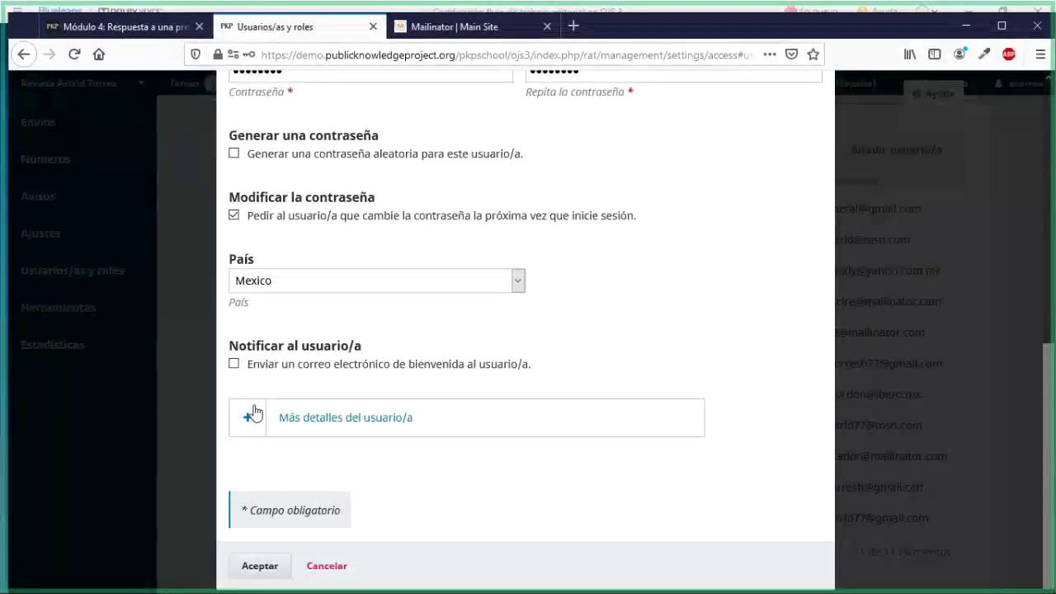
Tick the welcome e-mail option and expand 'Más detalles del usuario/a' down to the Firma box
left_click(234, 364)
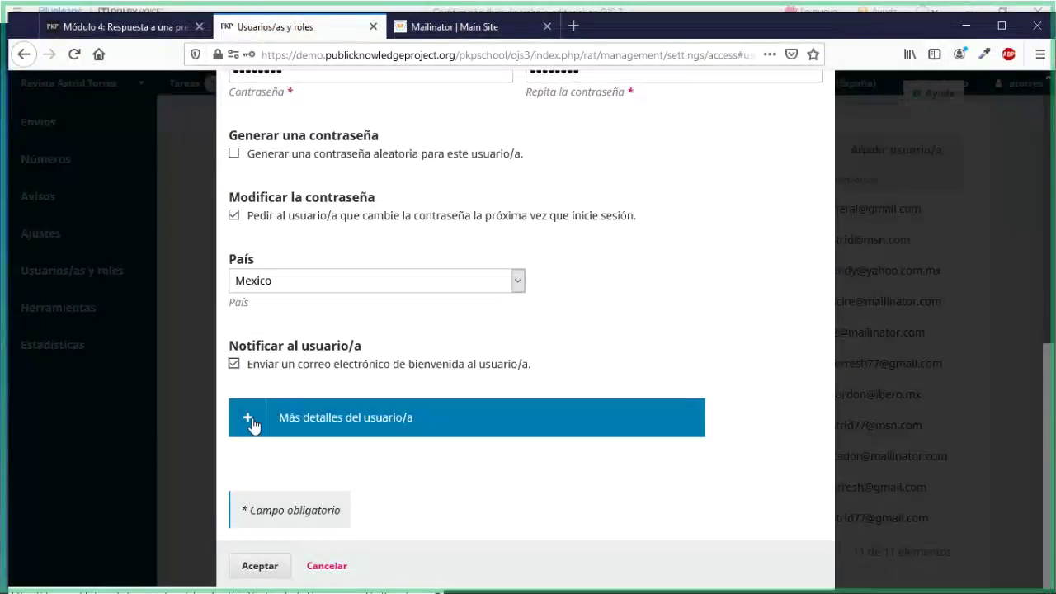
left_click(251, 423)
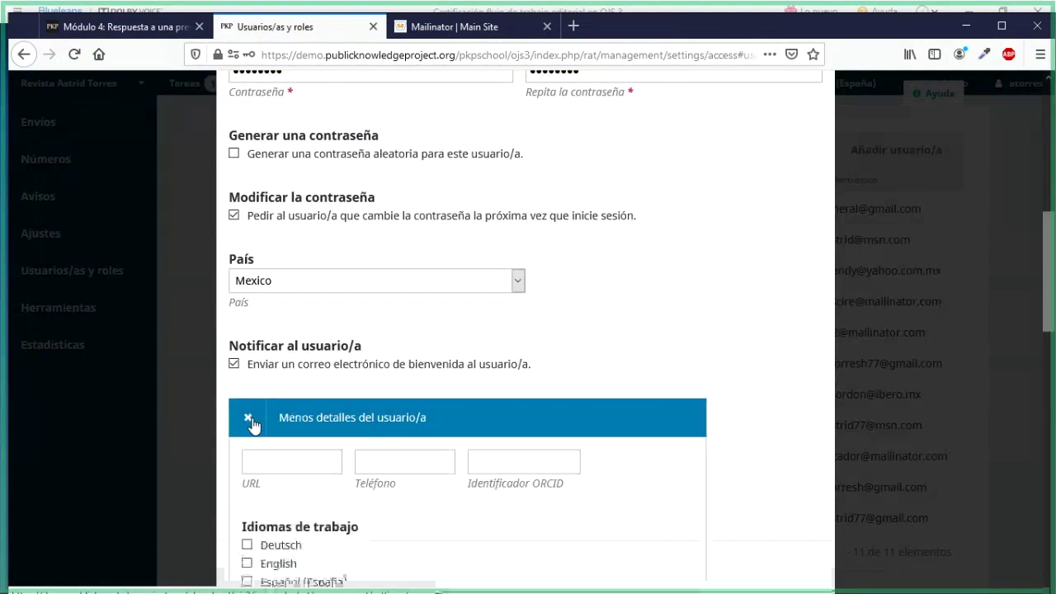
scroll(707, 410, "down", 5)
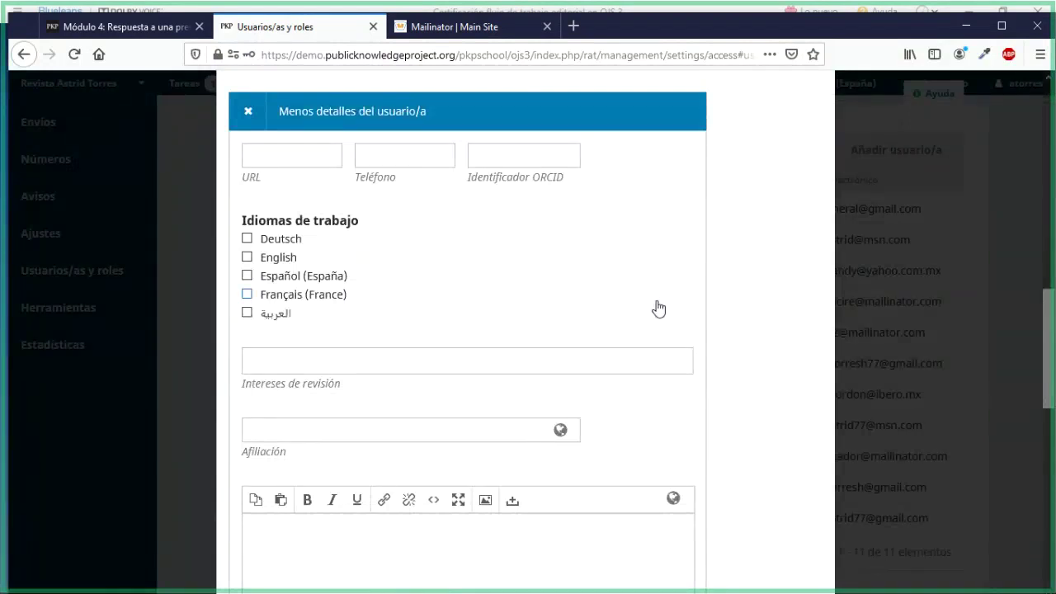
scroll(658, 308, "down", 3)
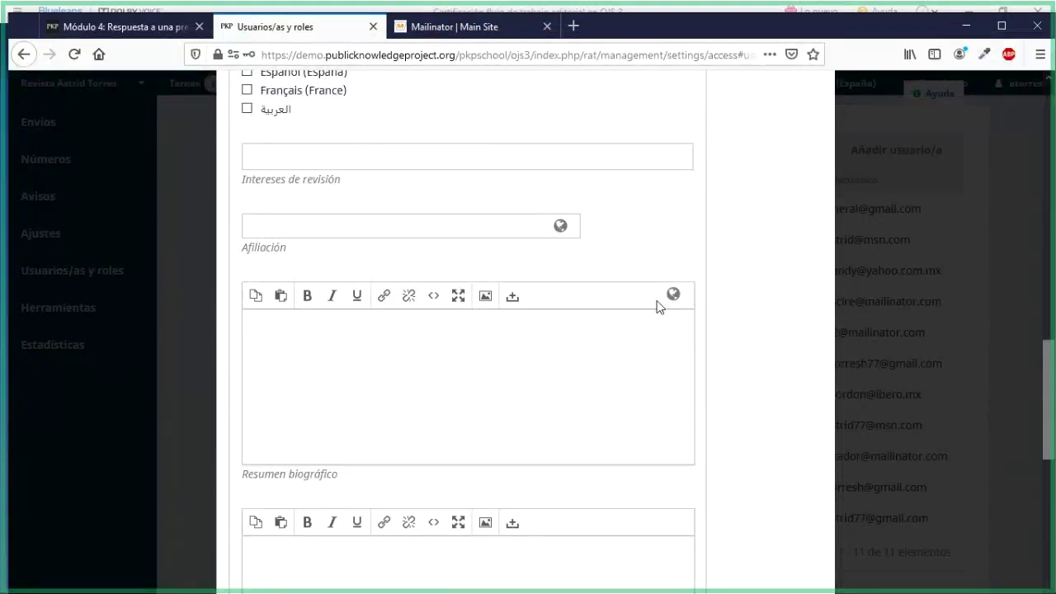
scroll(768, 401, "down", 4)
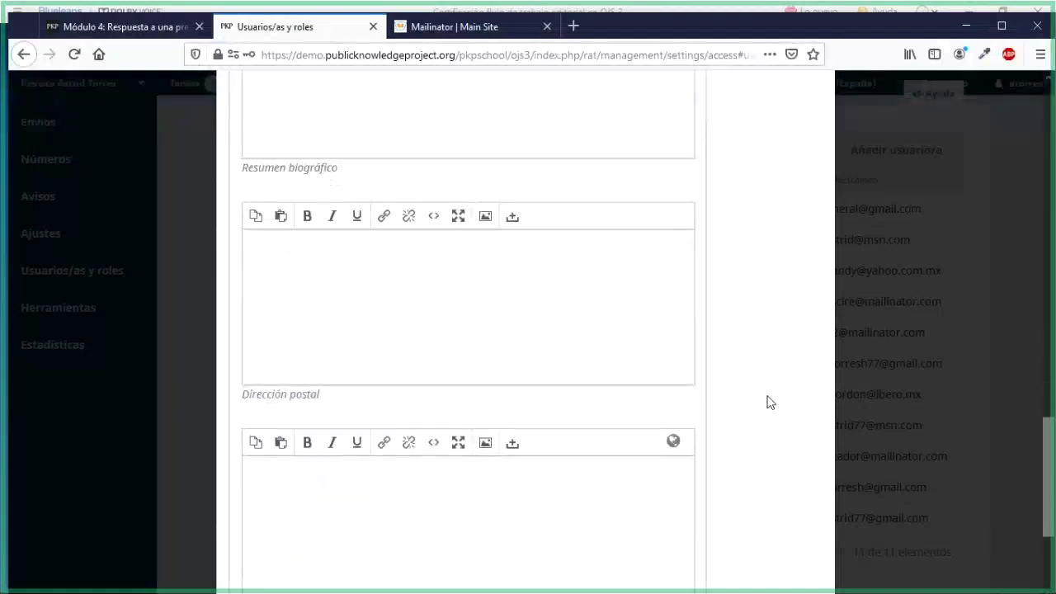
scroll(768, 401, "down", 3)
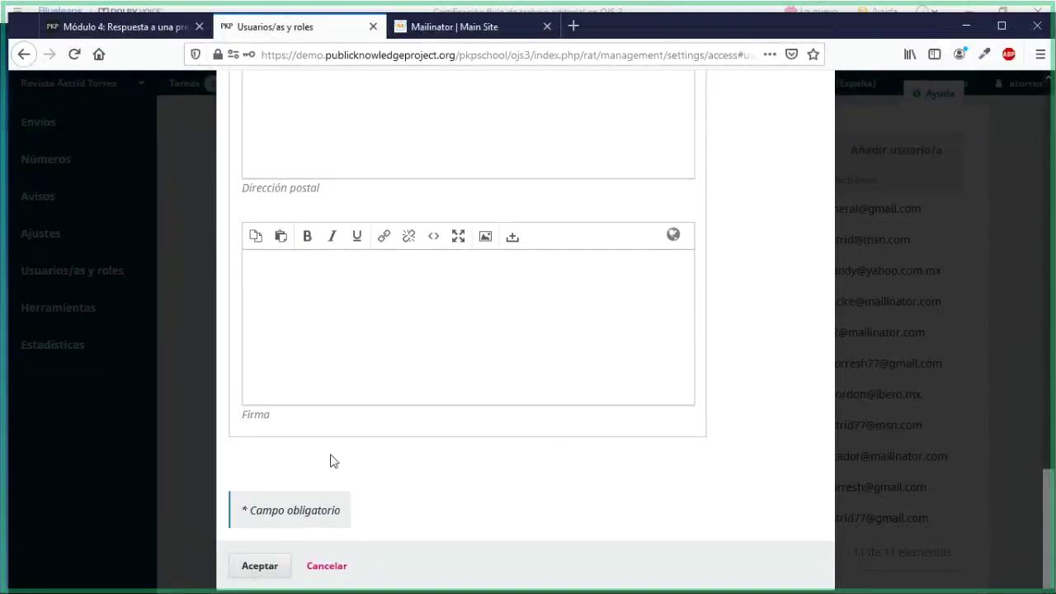
Try submitting the new-user form, which flags a missing English name
left_click(238, 571)
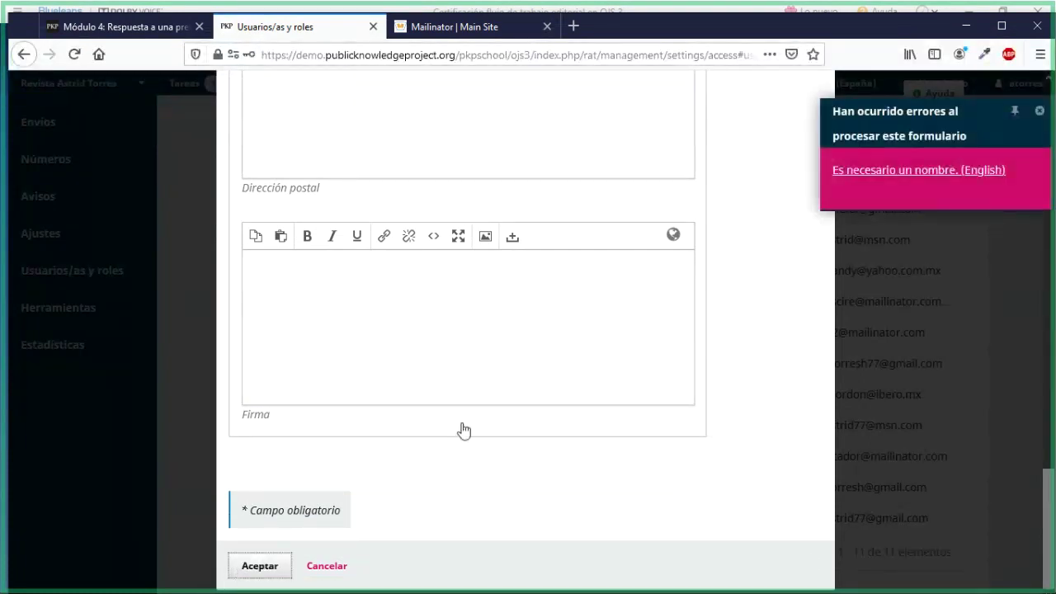
scroll(654, 414, "up", 5)
scroll(655, 412, "up", 10)
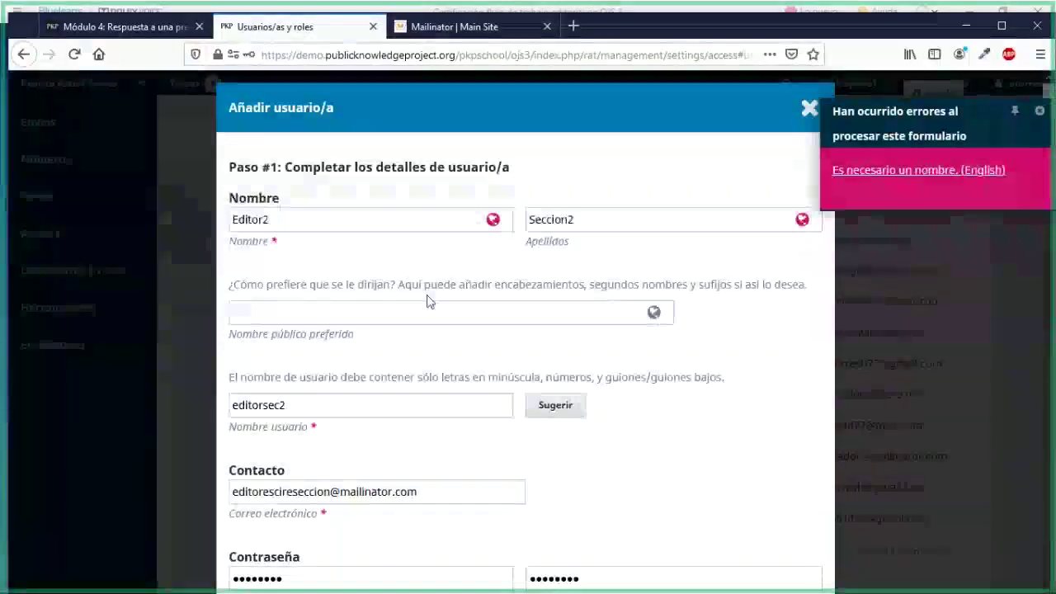
Enter English first name 'Editor' and begin the English surname 'Seccion'
left_click(405, 224)
left_click(368, 277)
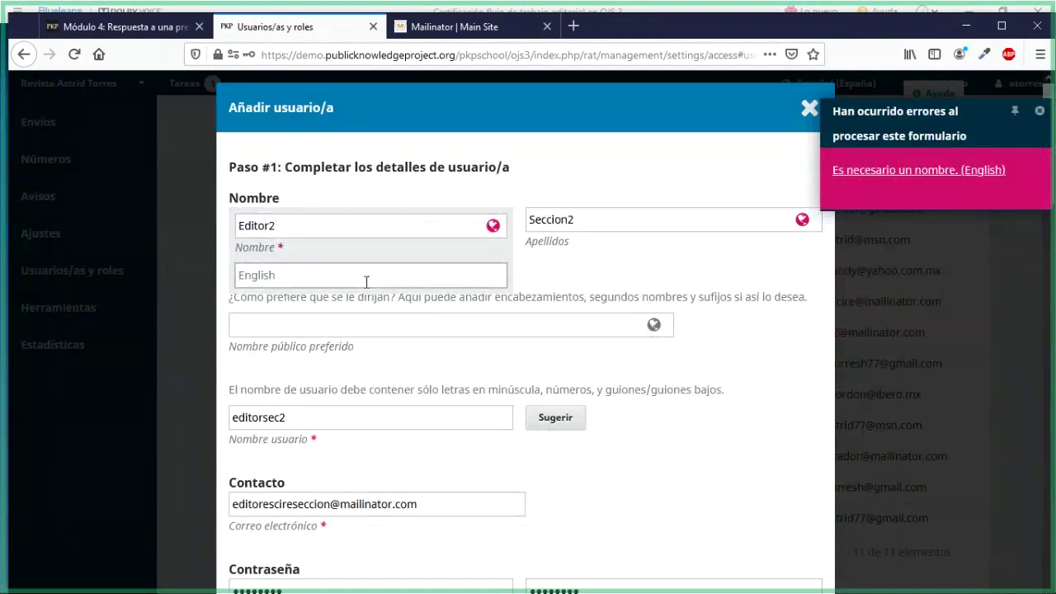
type("E")
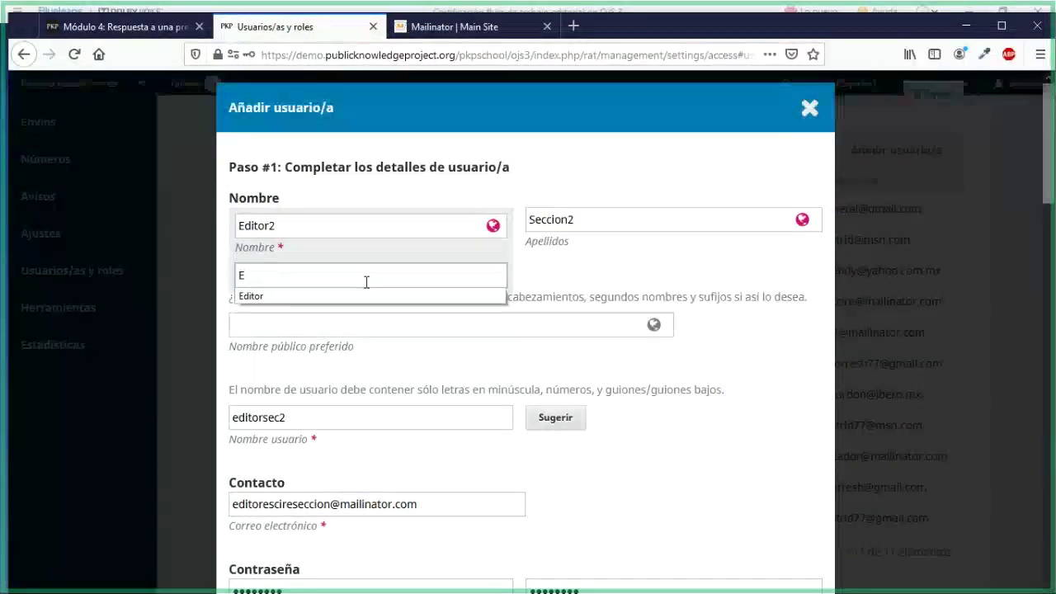
type("ditor")
key("Tab")
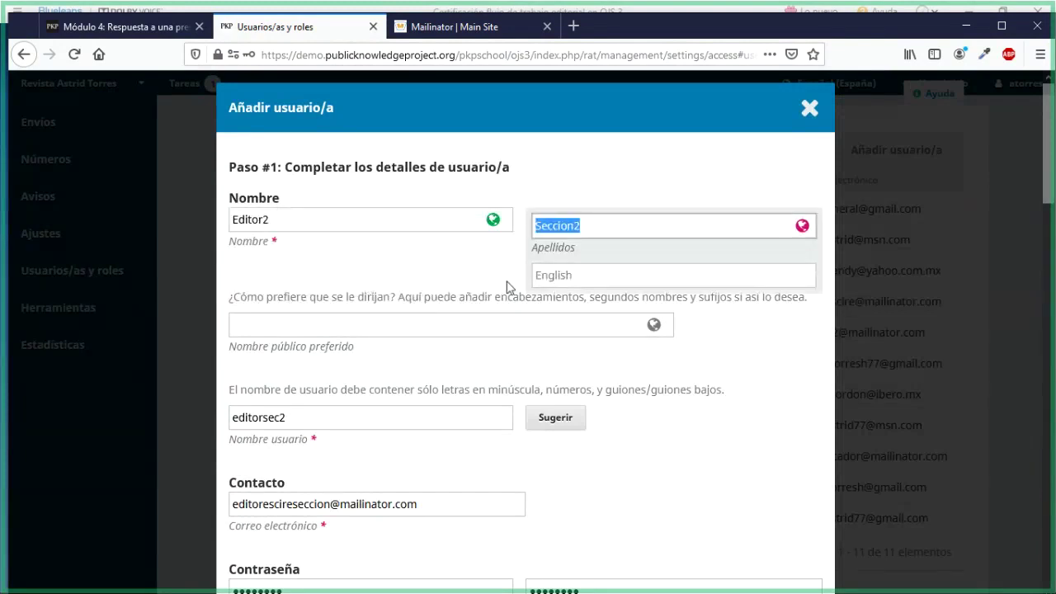
left_click(541, 276)
type("Se")
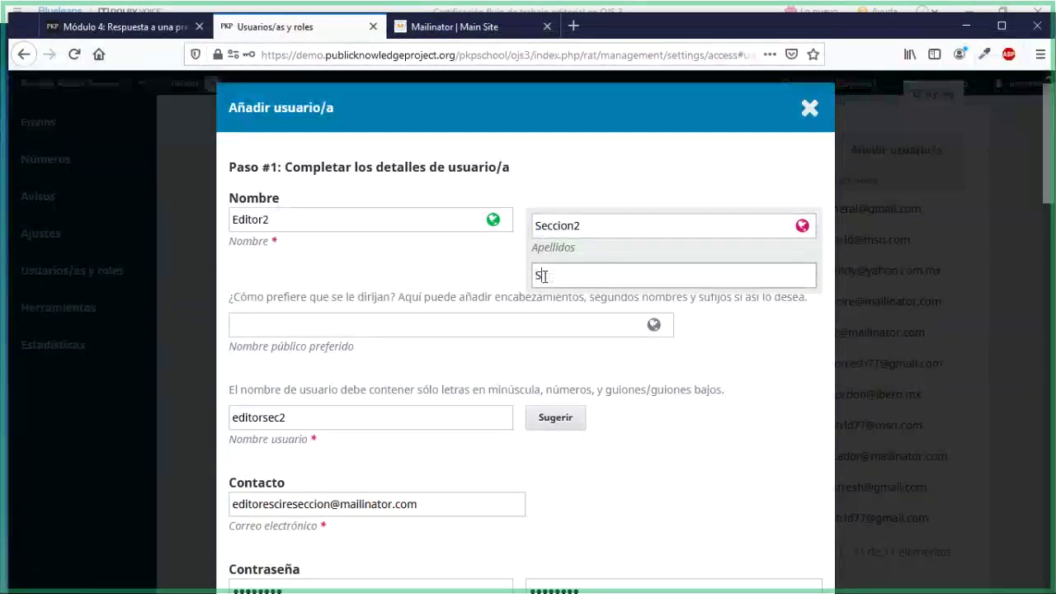
type("ccion2")
Submit Editor2 Seccion2's details with Aceptar and choose No guardar for Firefox's password prompt
left_click(474, 289)
scroll(476, 289, "down", 15)
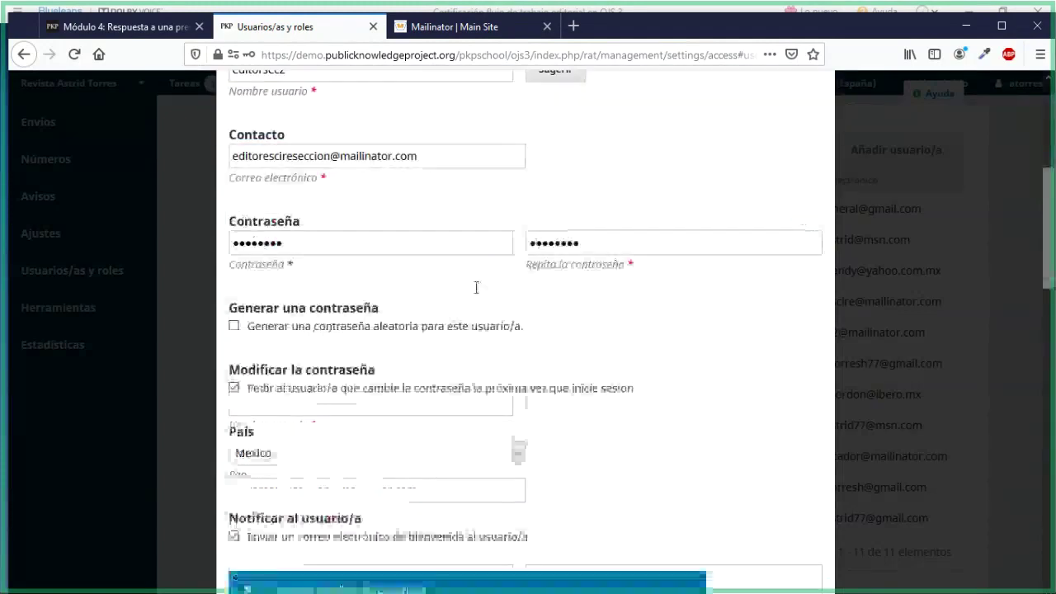
scroll(355, 488, "down", 5)
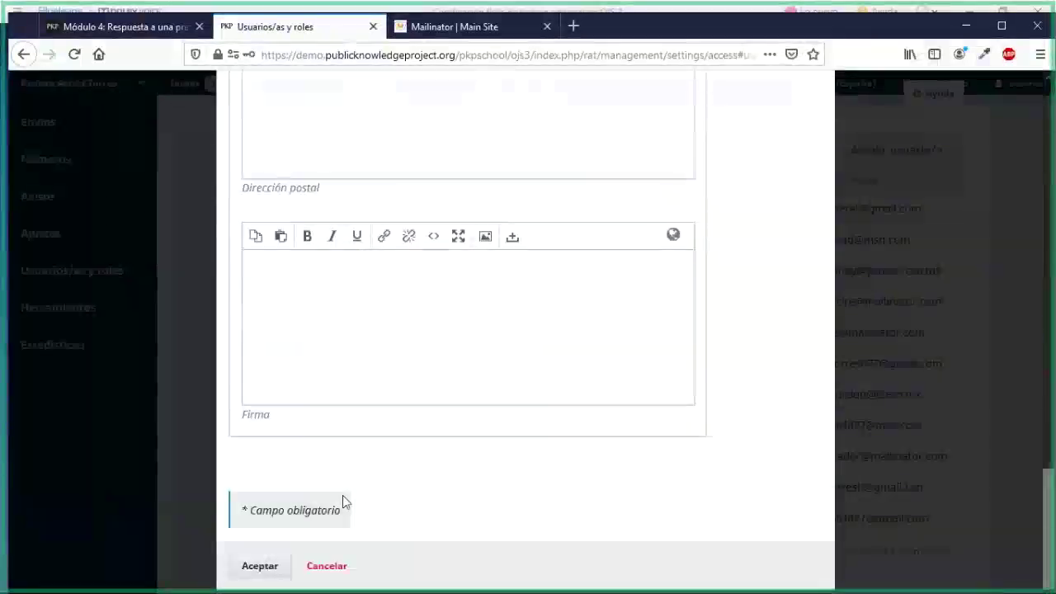
left_click(276, 565)
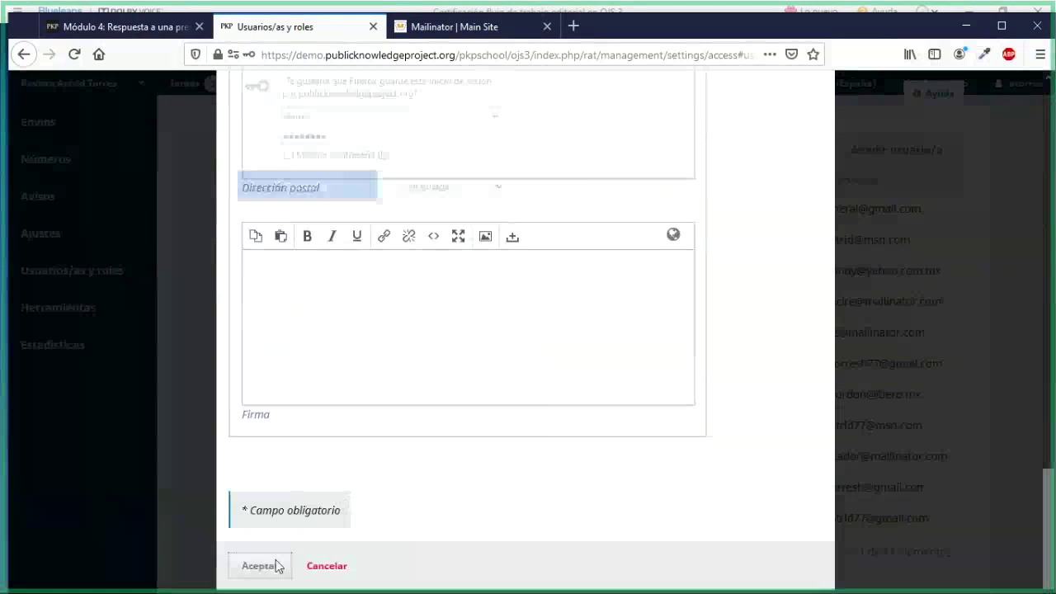
left_click(414, 198)
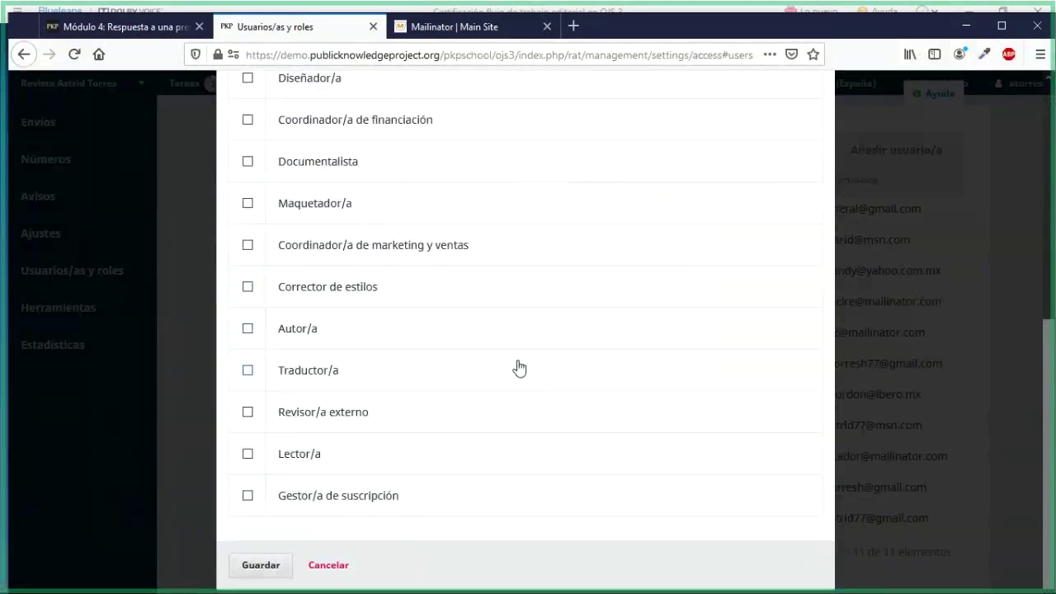
scroll(518, 367, "up", 8)
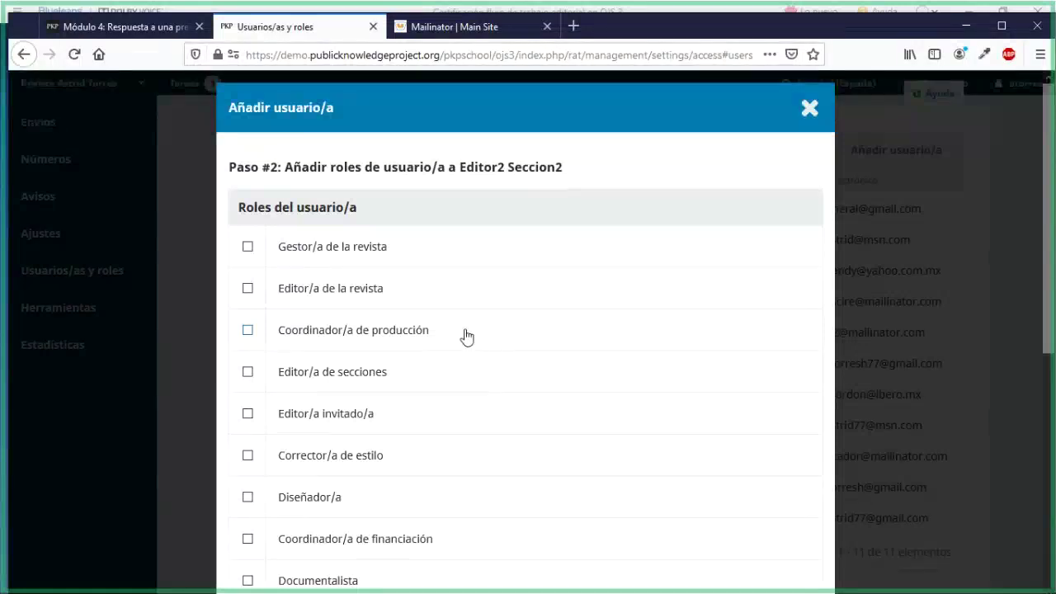
Give Editor2 Seccion2 the Editor/a de secciones role and save the account
scroll(466, 336, "down", 2)
left_click(248, 270)
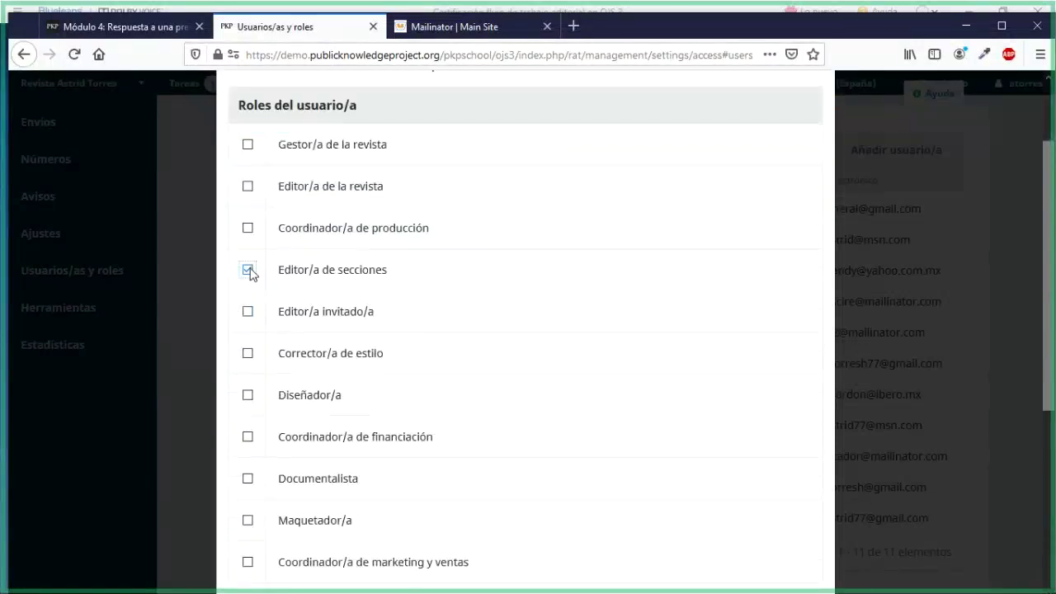
scroll(373, 391, "down", 2)
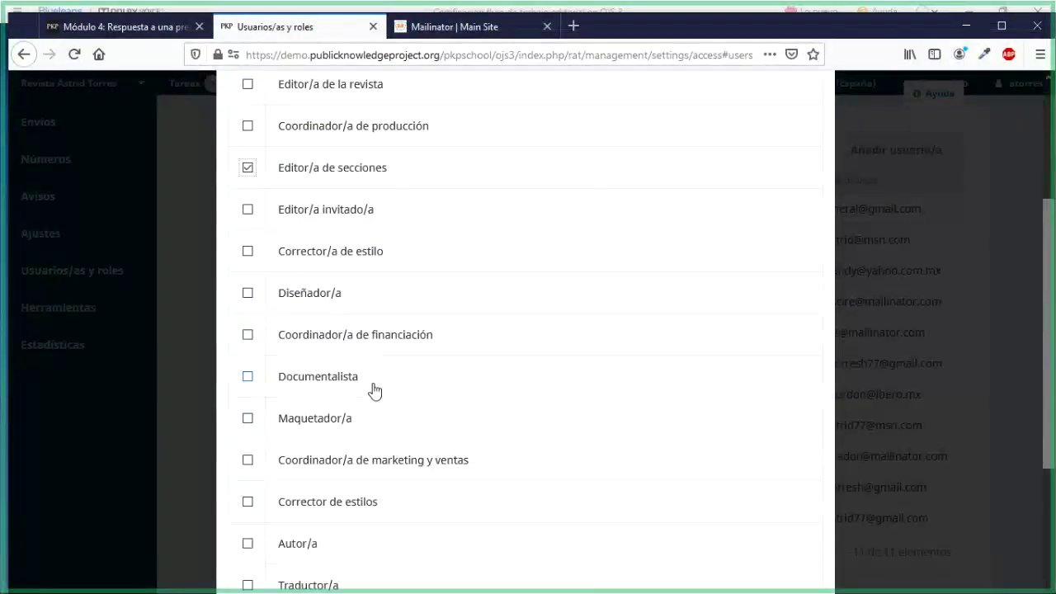
scroll(374, 391, "down", 4)
scroll(374, 391, "up", 6)
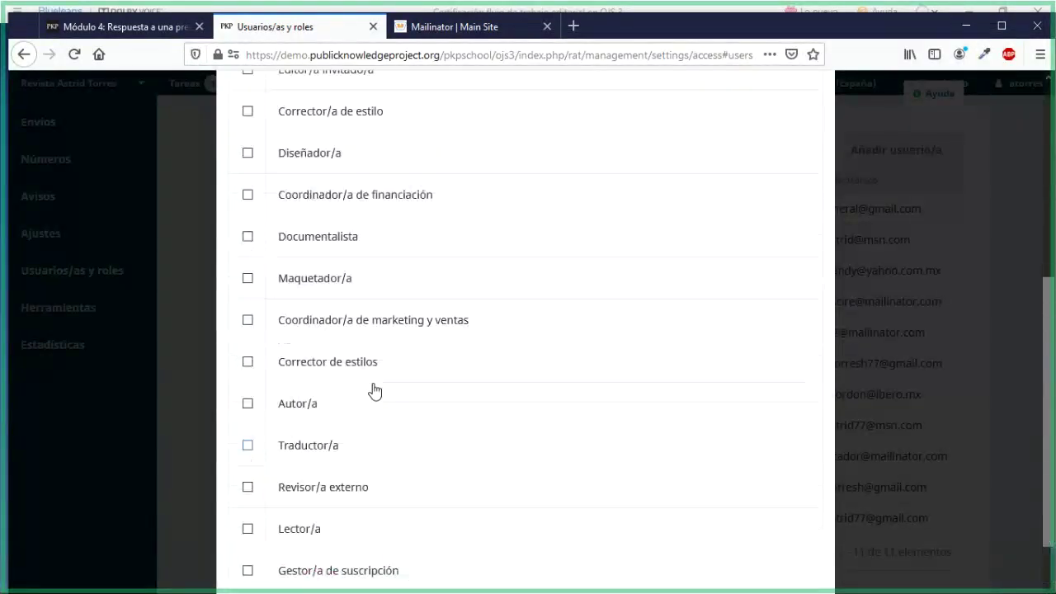
scroll(374, 391, "down", 2)
scroll(373, 391, "down", 4)
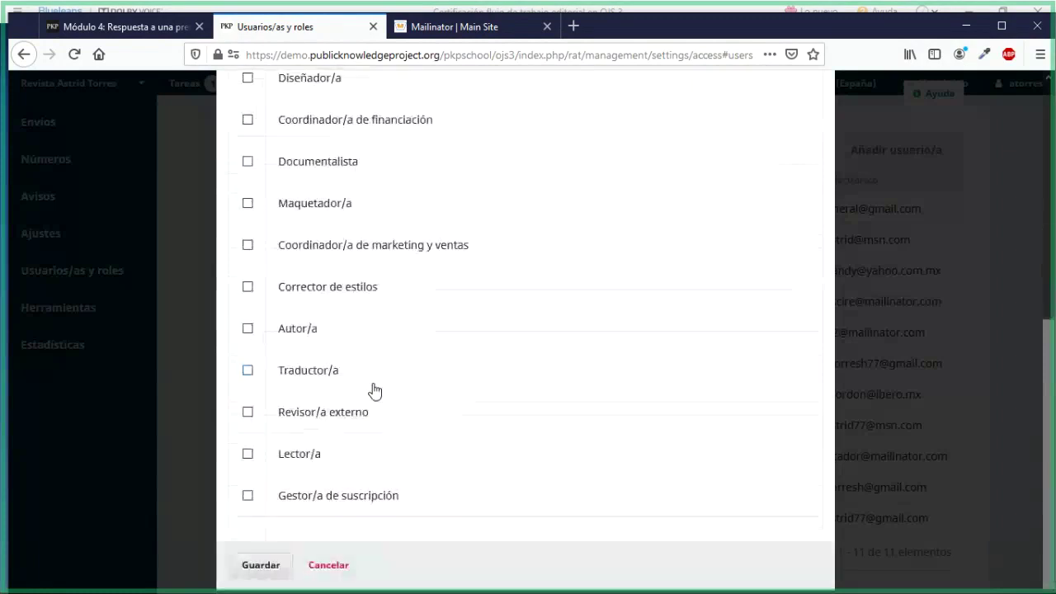
left_click(249, 566)
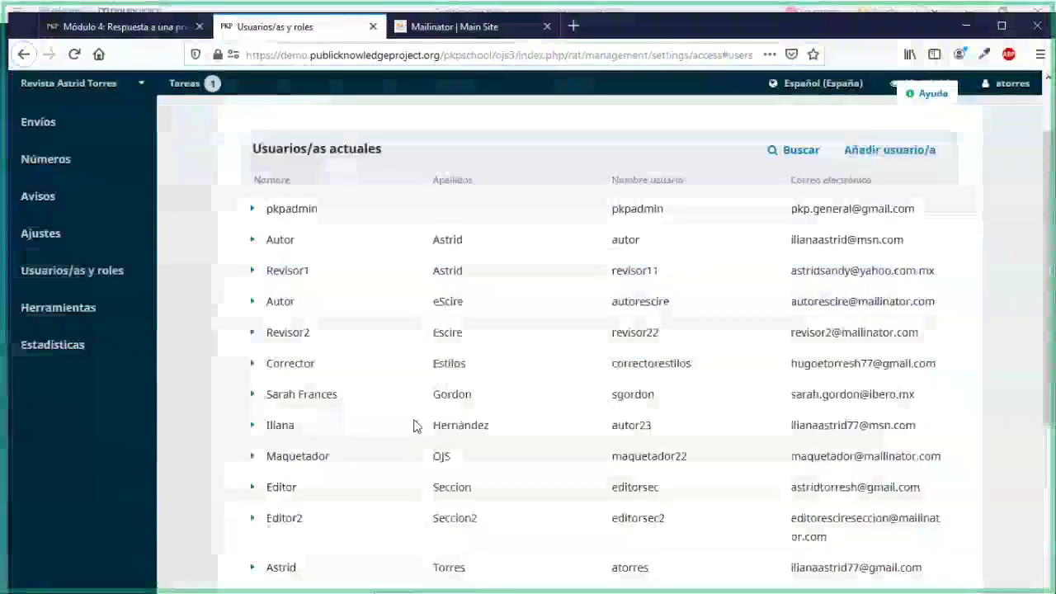
left_click(165, 27)
scroll(234, 459, "down", 4)
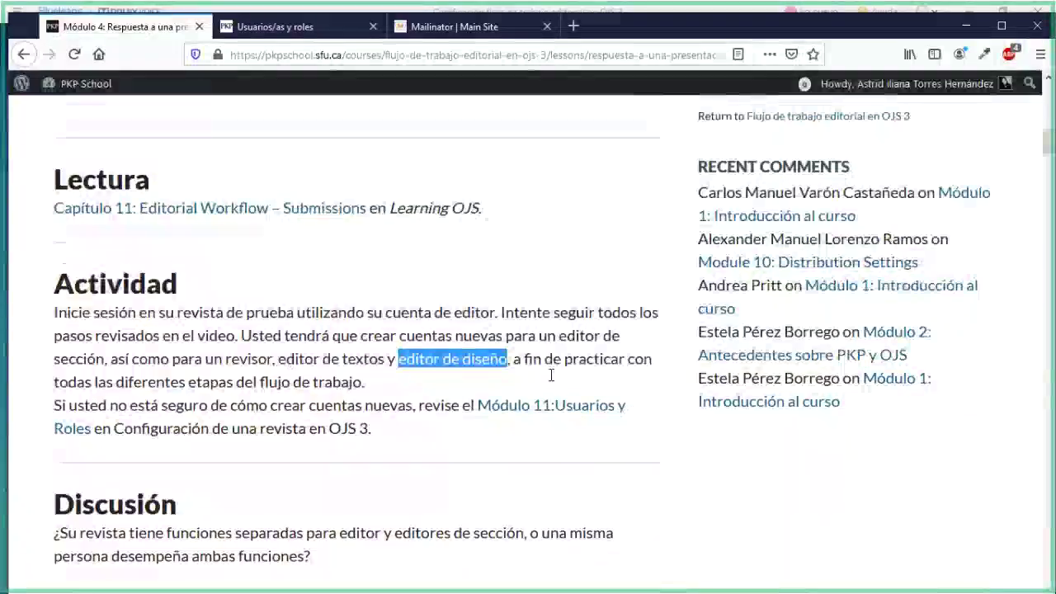
scroll(550, 371, "up", 5)
scroll(681, 360, "up", 2)
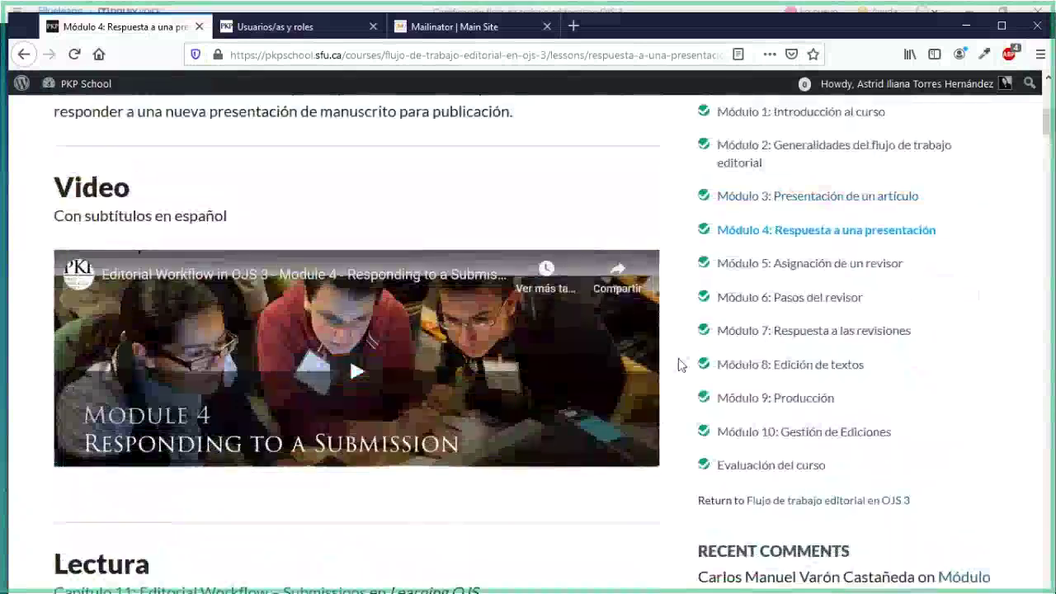
scroll(685, 349, "up", 1)
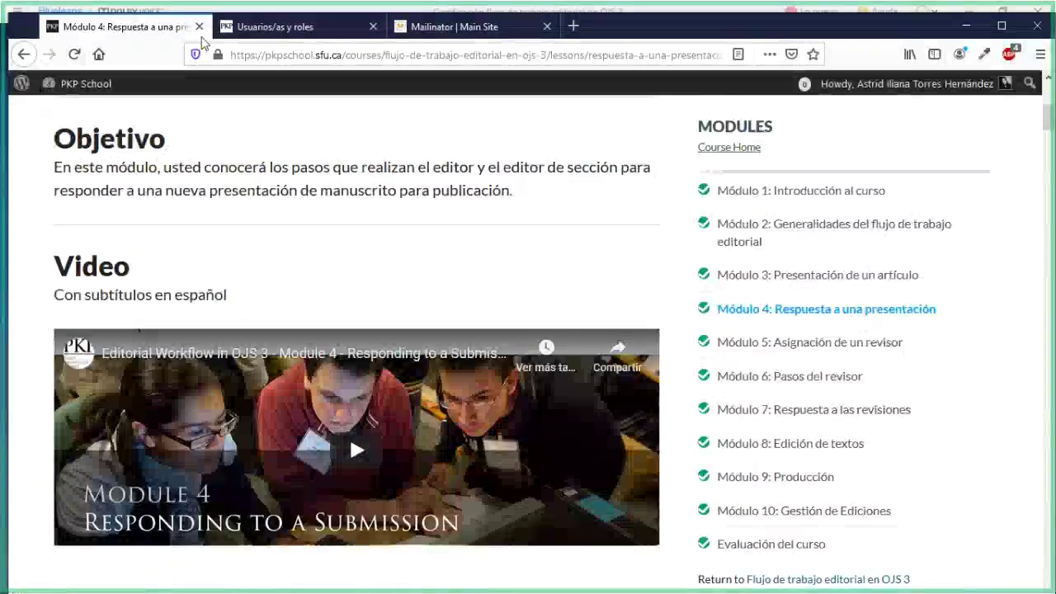
left_click(229, 35)
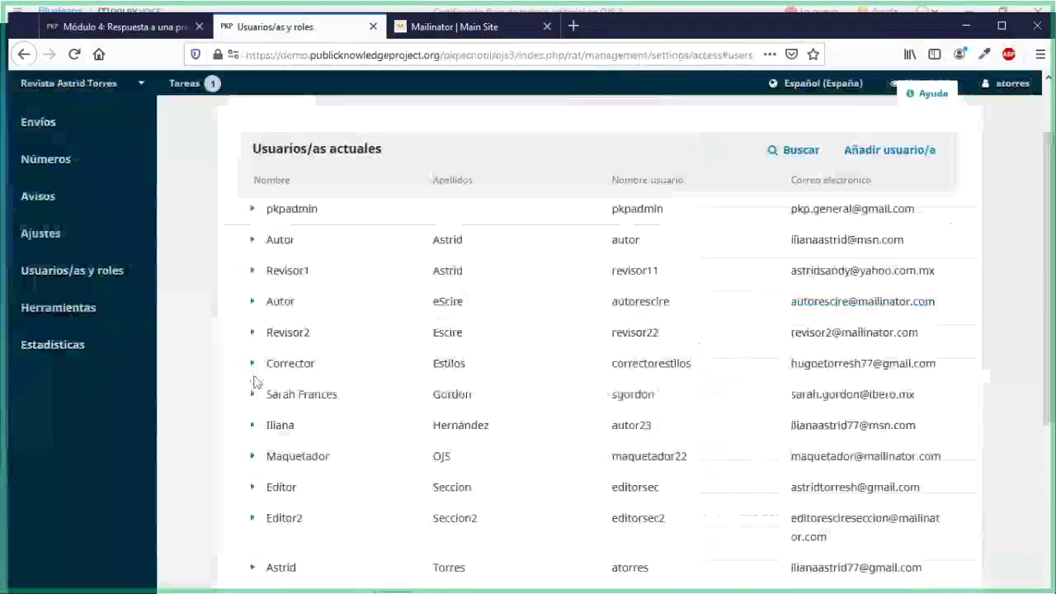
scroll(228, 436, "up", 2)
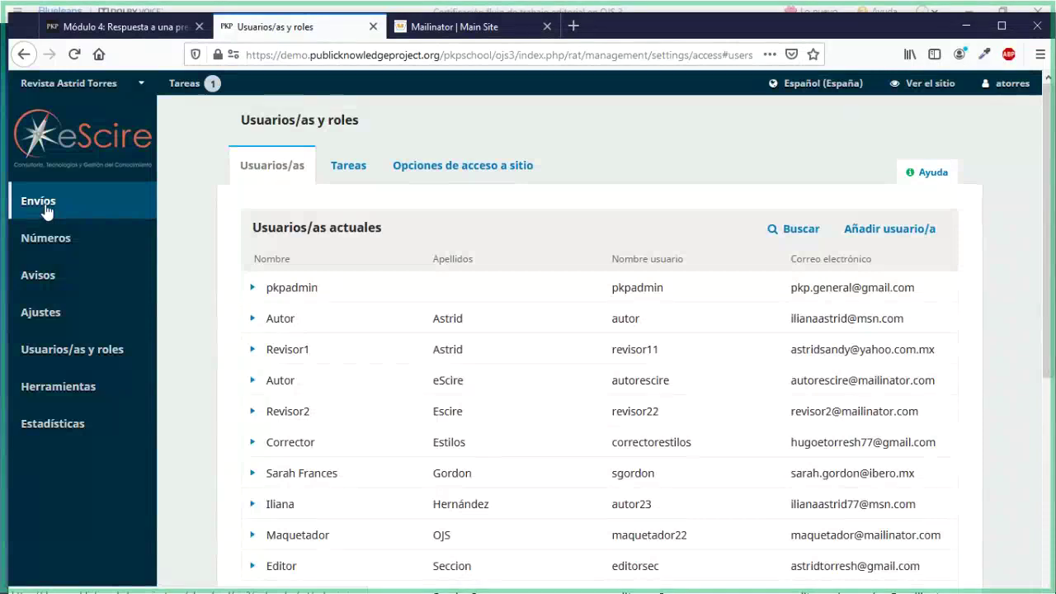
Open the Envíos page from the sidebar and scroll through the submissions list
left_click(47, 211)
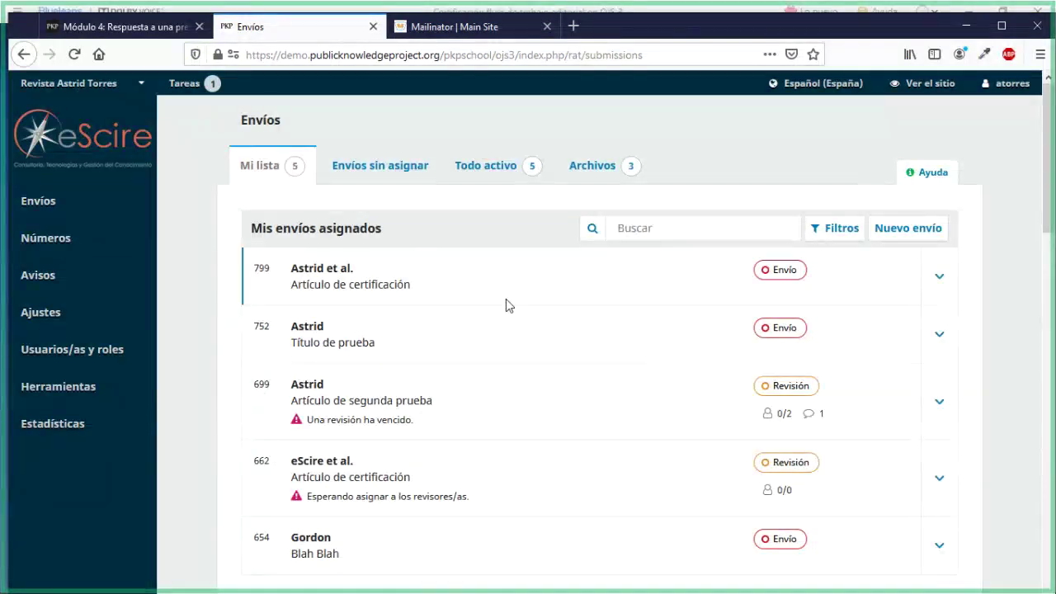
scroll(505, 300, "down", 2)
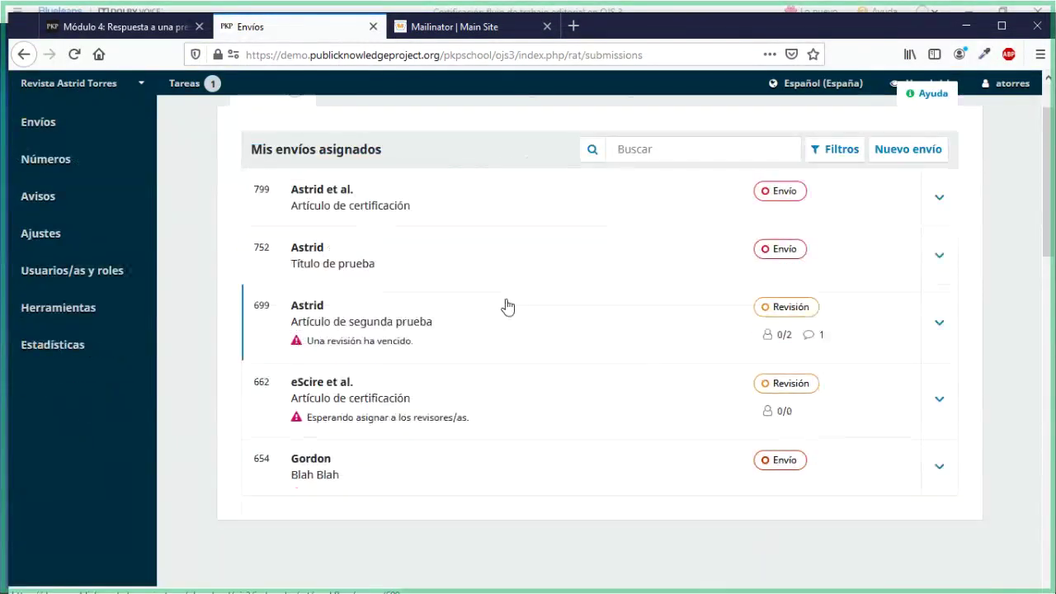
scroll(505, 306, "up", 2)
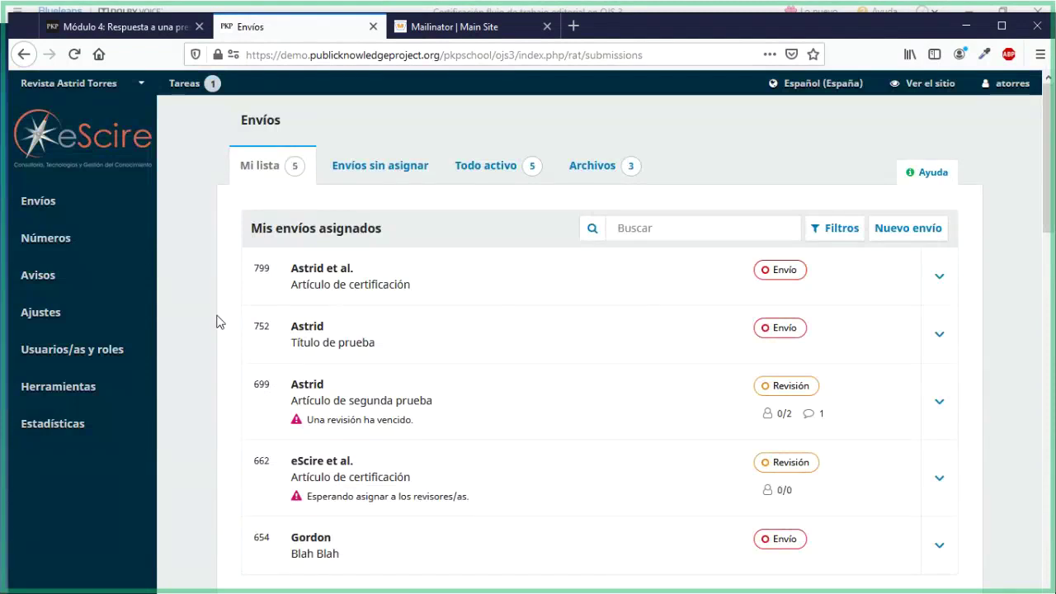
scroll(211, 364, "down", 1)
Toggle between Mi lista and Envíos sin asignar, ending on the empty unassigned list
left_click(663, 235)
left_click(405, 171)
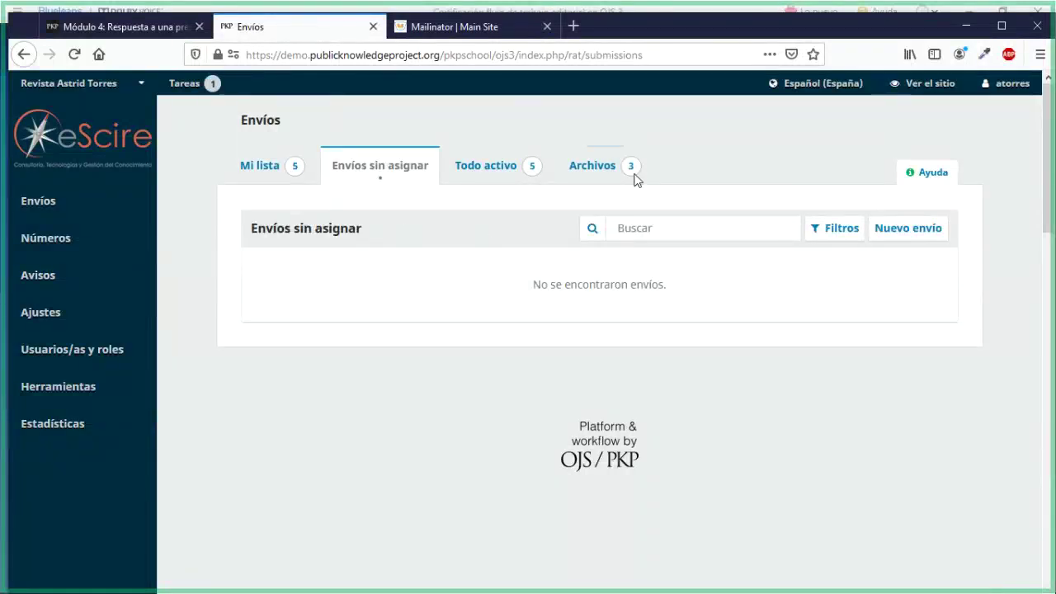
left_click(249, 165)
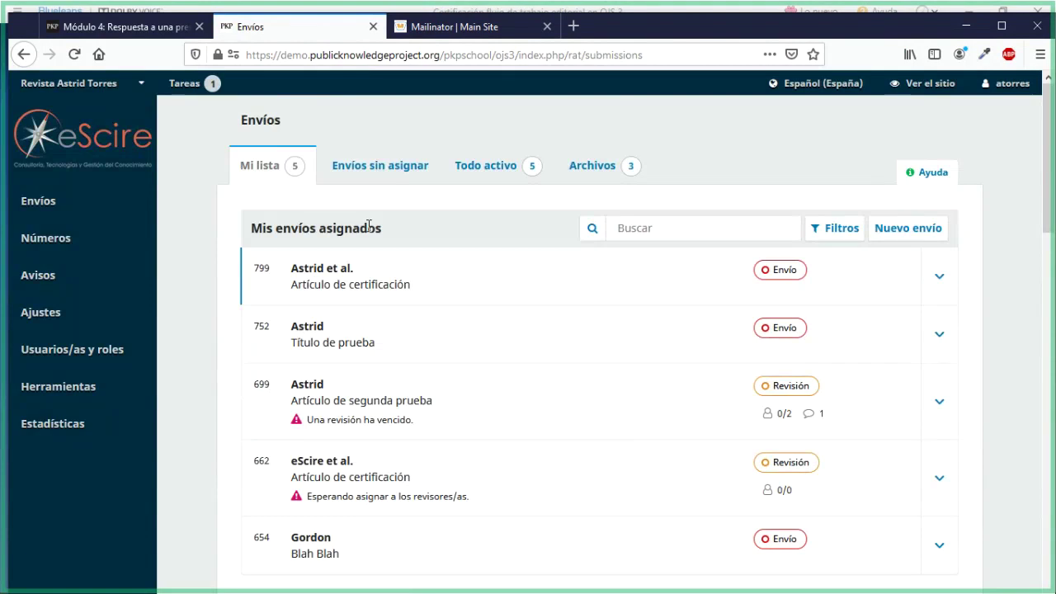
left_click(375, 168)
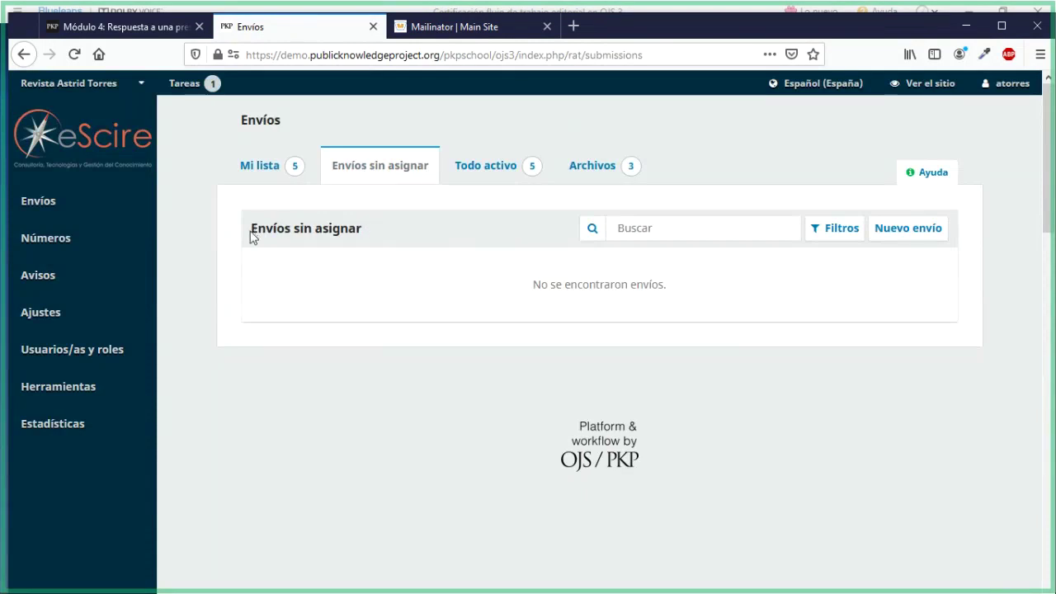
left_click_drag(251, 237, 363, 235)
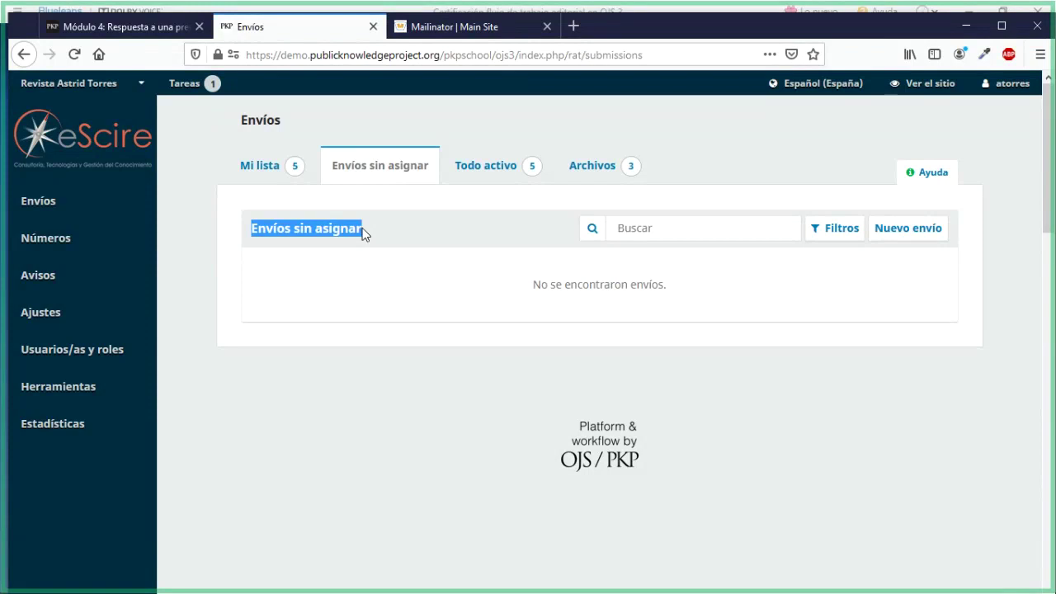
left_click(362, 230)
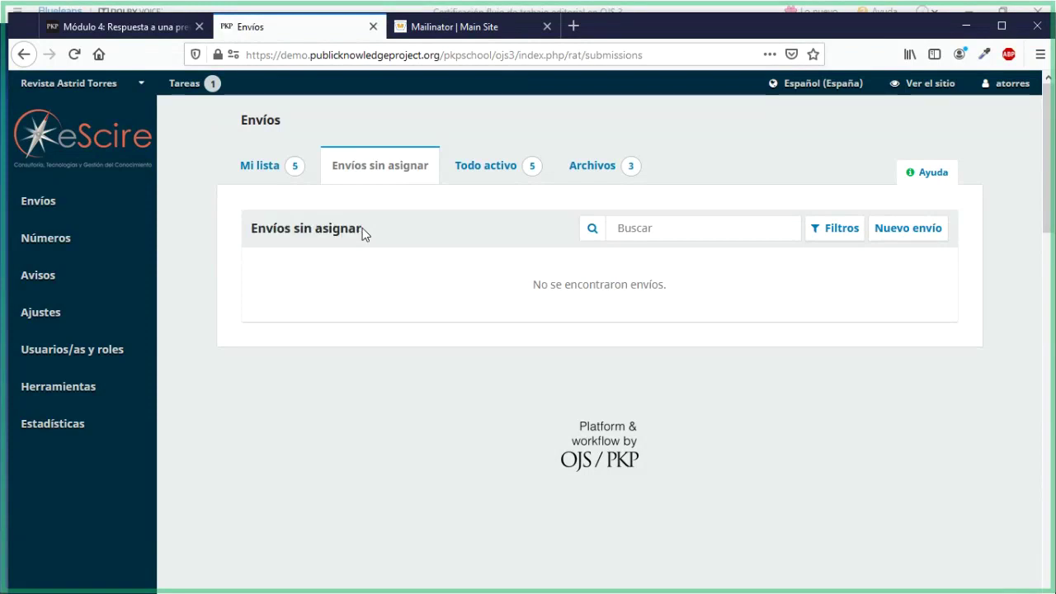
left_click(263, 179)
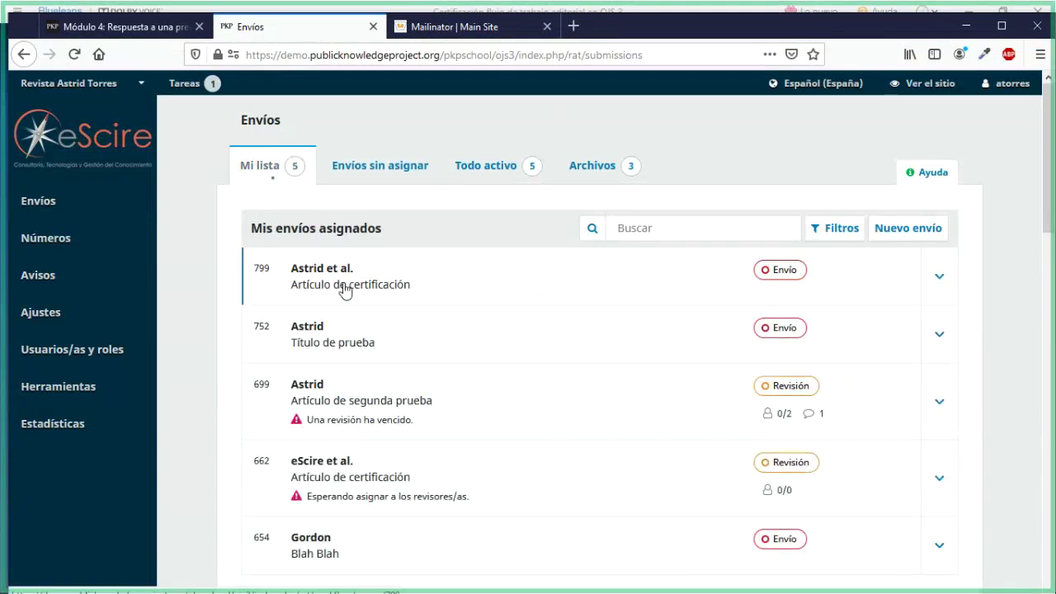
left_click(355, 170)
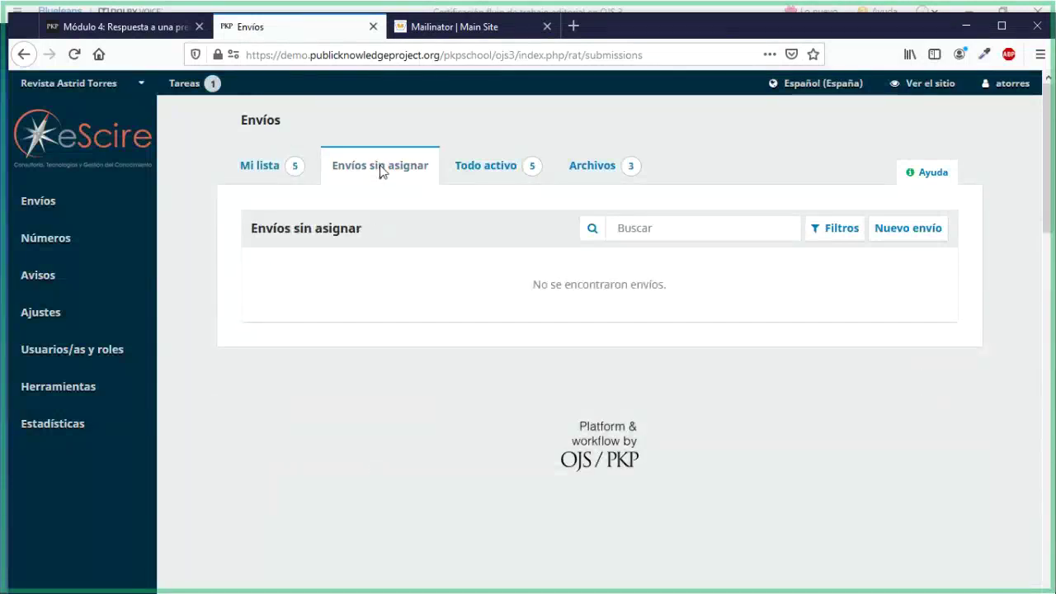
Browse the all-active, Archivos and Envíos sin asignar submission lists, then return to Mi lista
left_click(488, 175)
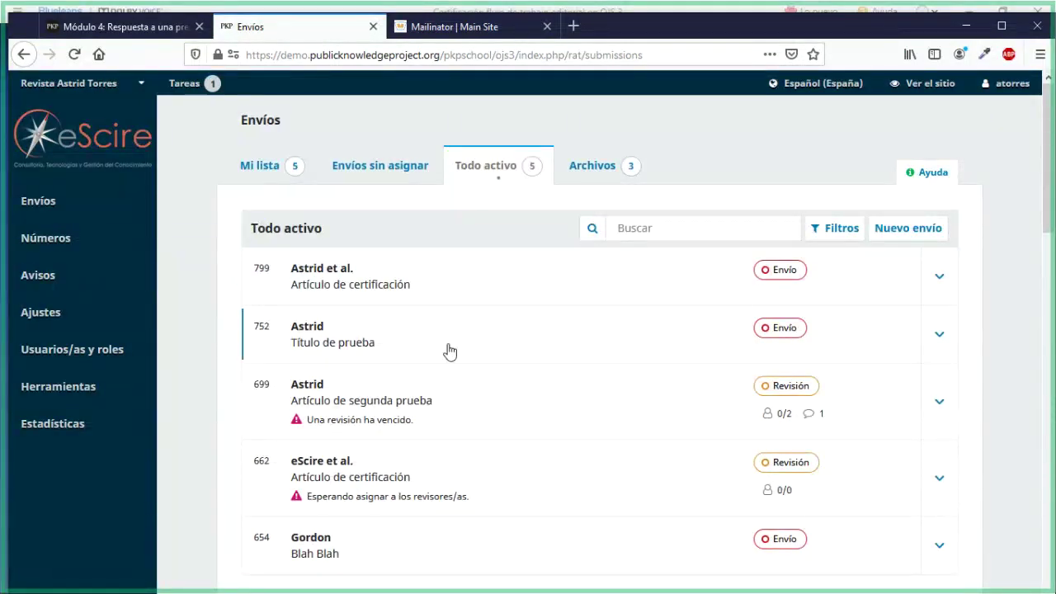
scroll(447, 350, "down", 3)
scroll(446, 363, "up", 3)
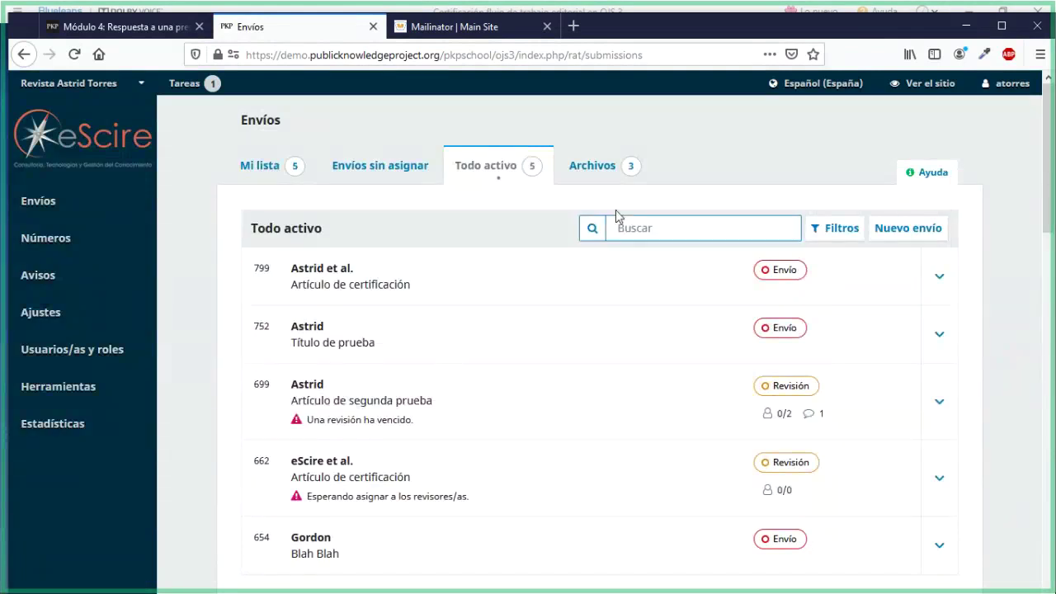
left_click(596, 161)
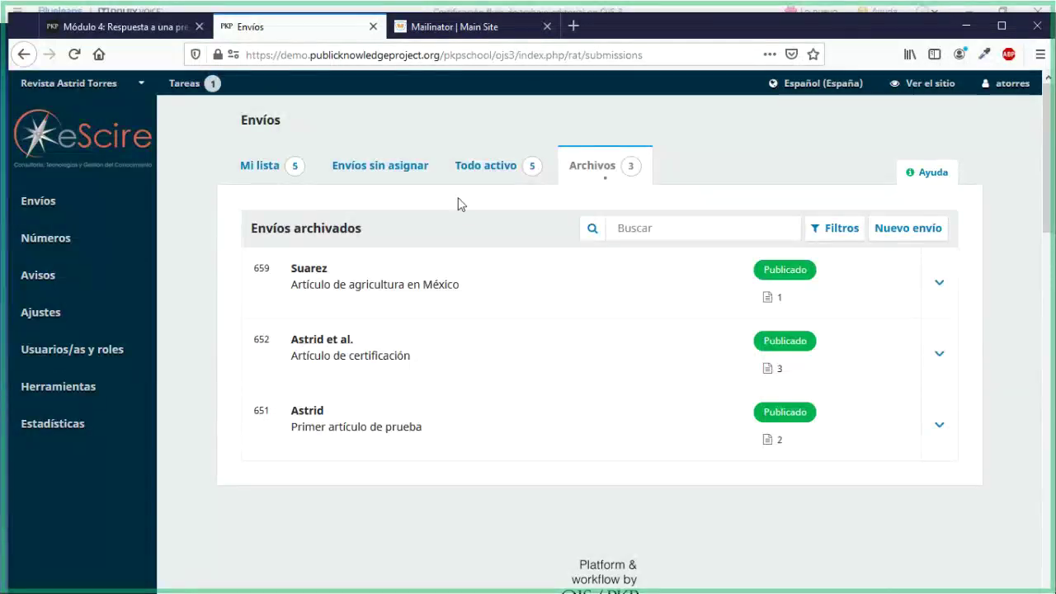
left_click(407, 178)
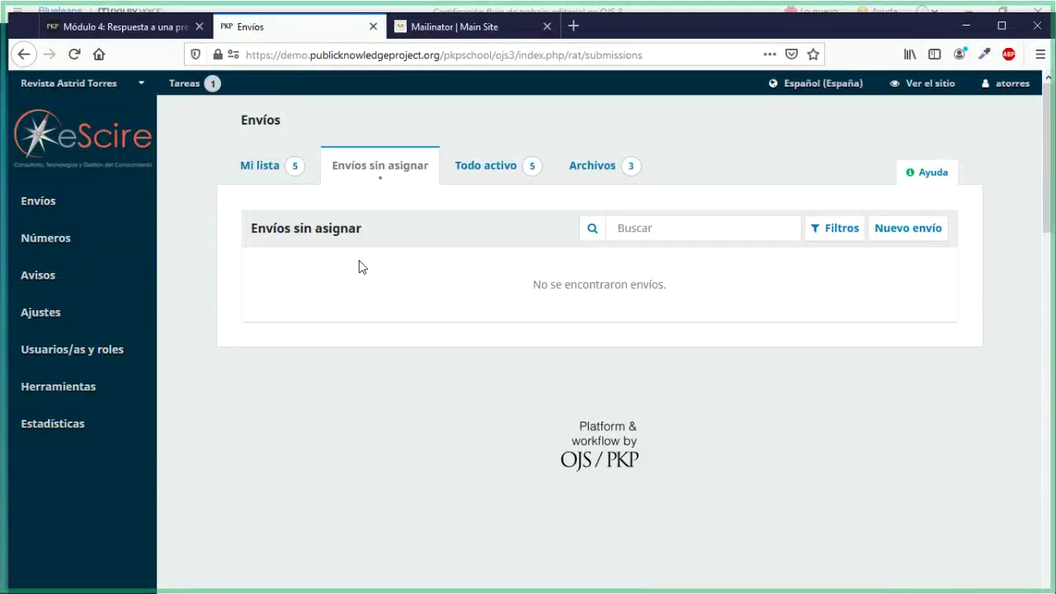
left_click(260, 165)
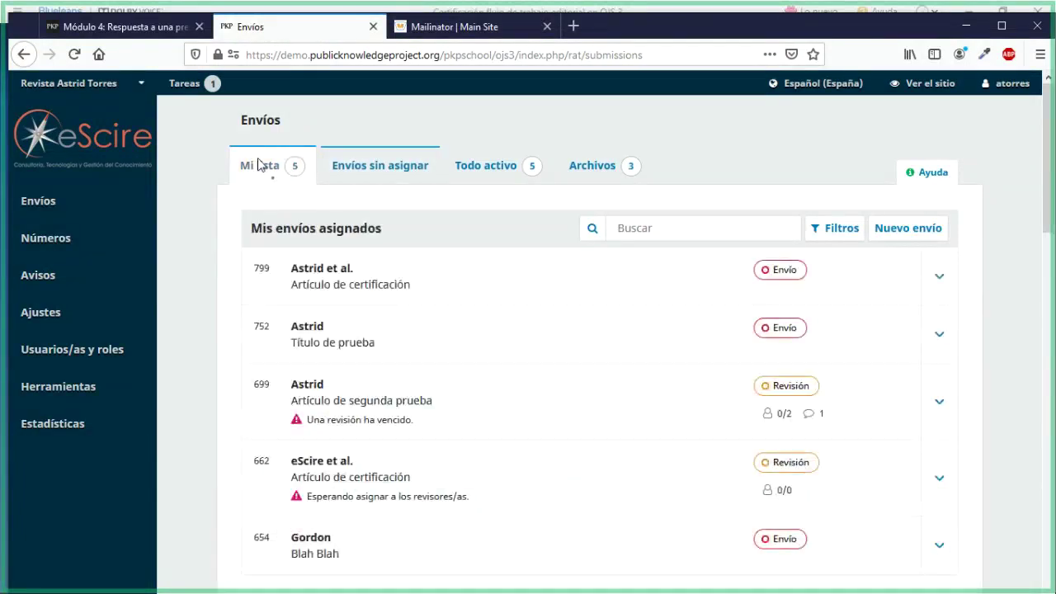
Open submission 799's Flujo de trabajo page and scroll through its files and panels
left_click(320, 277)
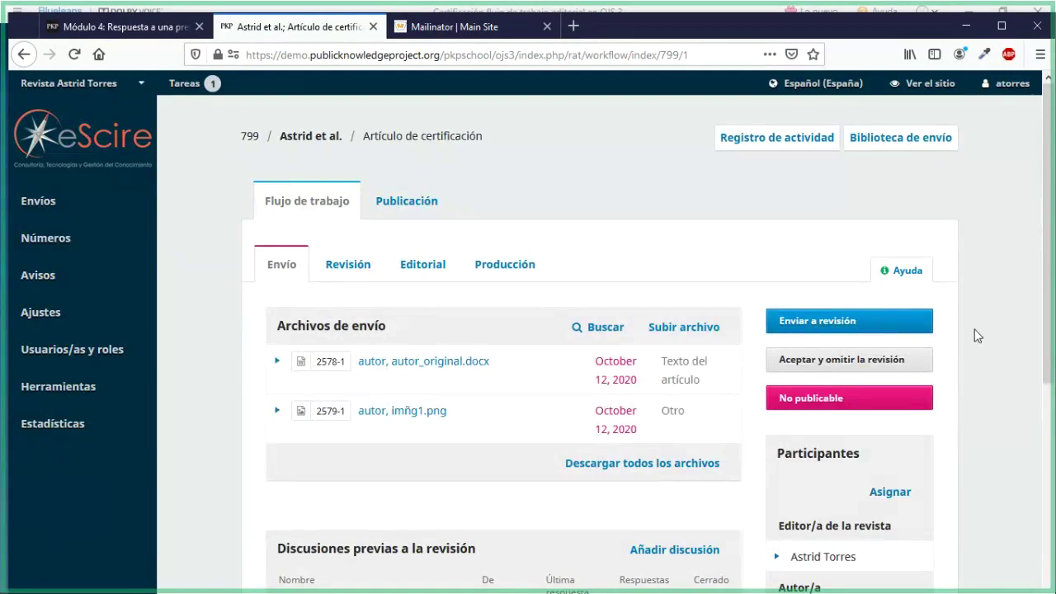
scroll(975, 334, "down", 1)
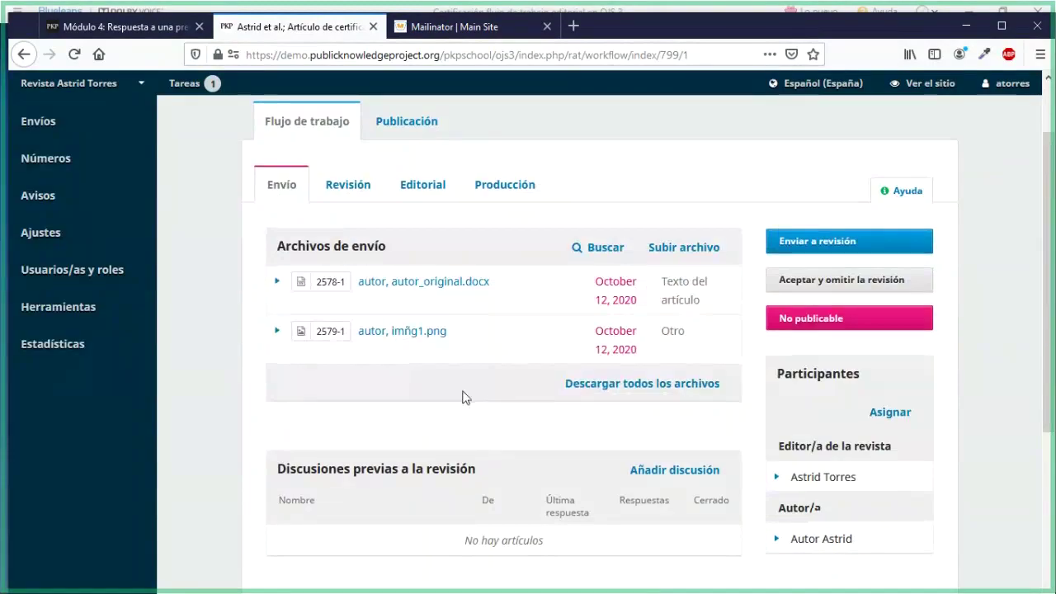
scroll(466, 396, "down", 1)
scroll(466, 391, "up", 1)
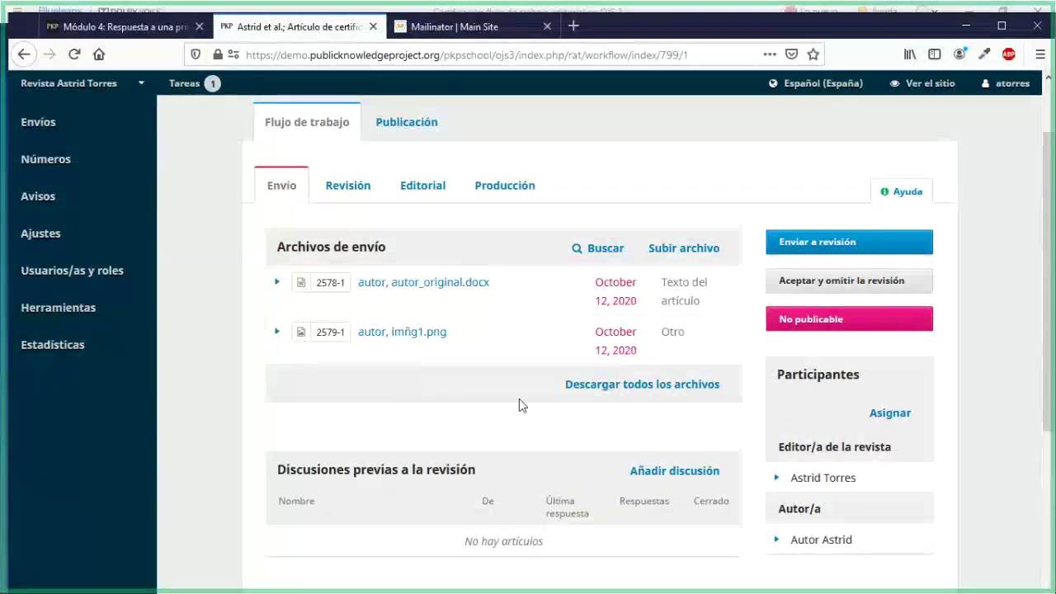
scroll(519, 400, "down", 1)
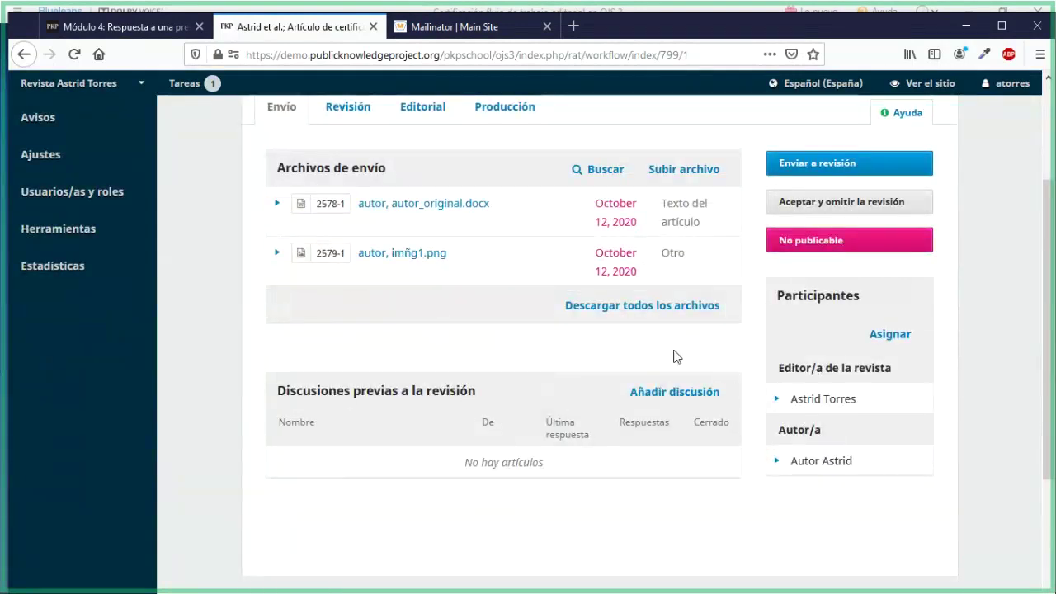
scroll(673, 357, "up", 1)
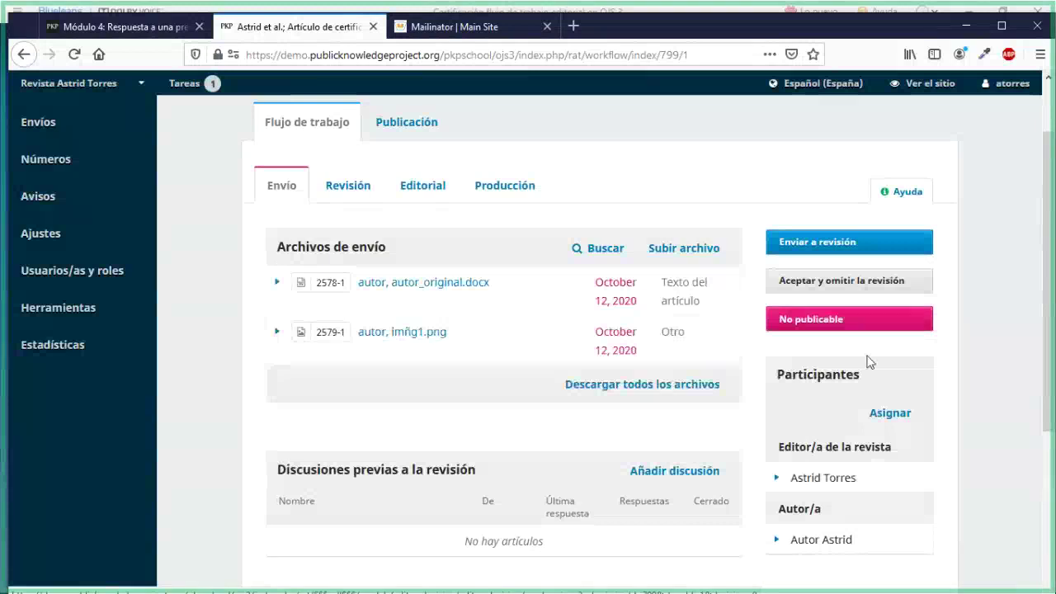
scroll(868, 361, "down", 2)
Highlight the journal editor entry and the Participantes heading to point them out
left_click_drag(777, 295, 858, 305)
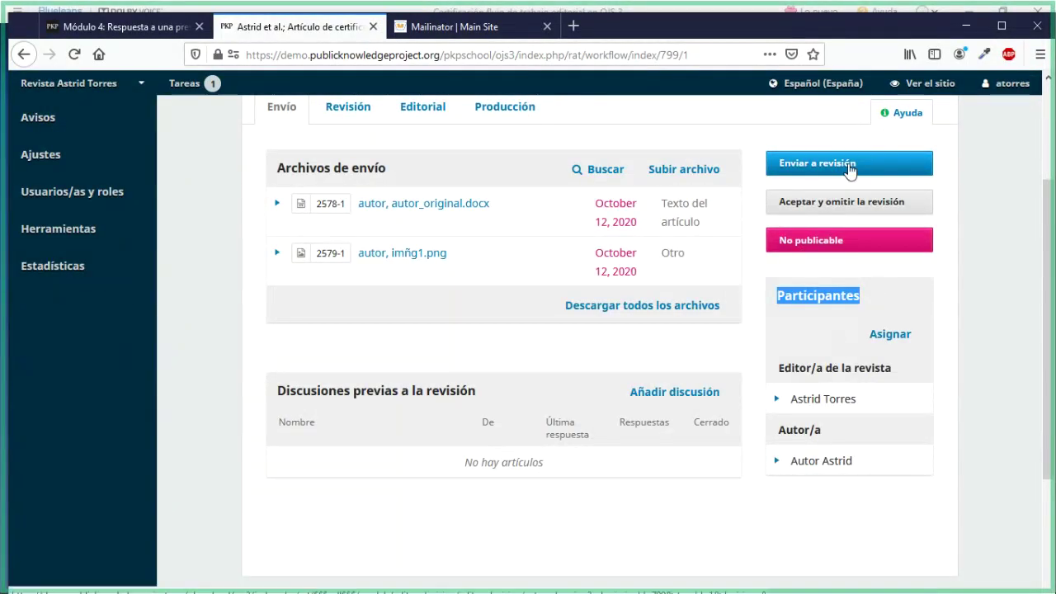
left_click_drag(779, 368, 895, 373)
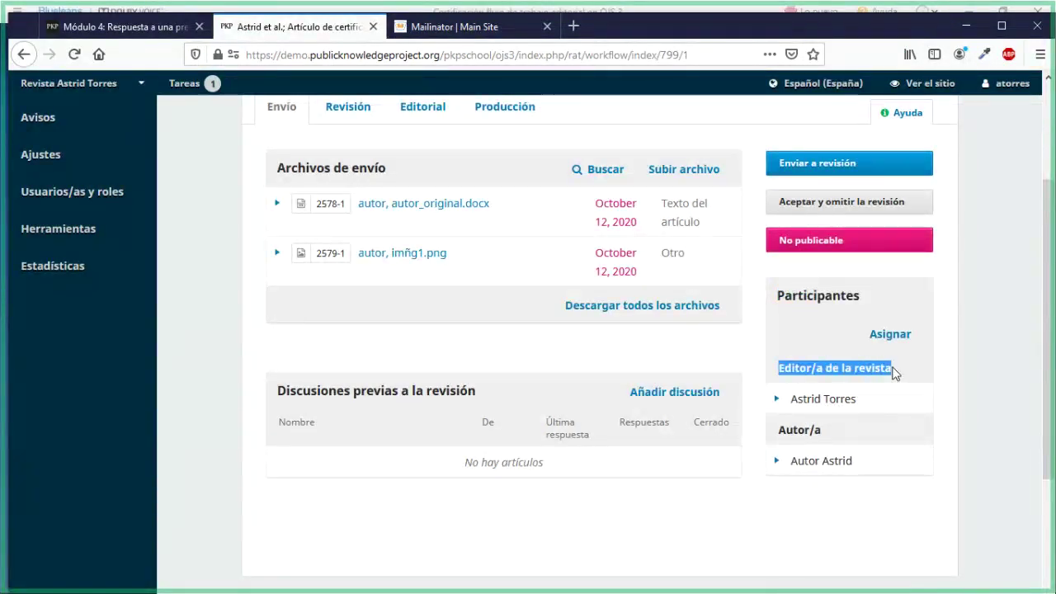
left_click(894, 373)
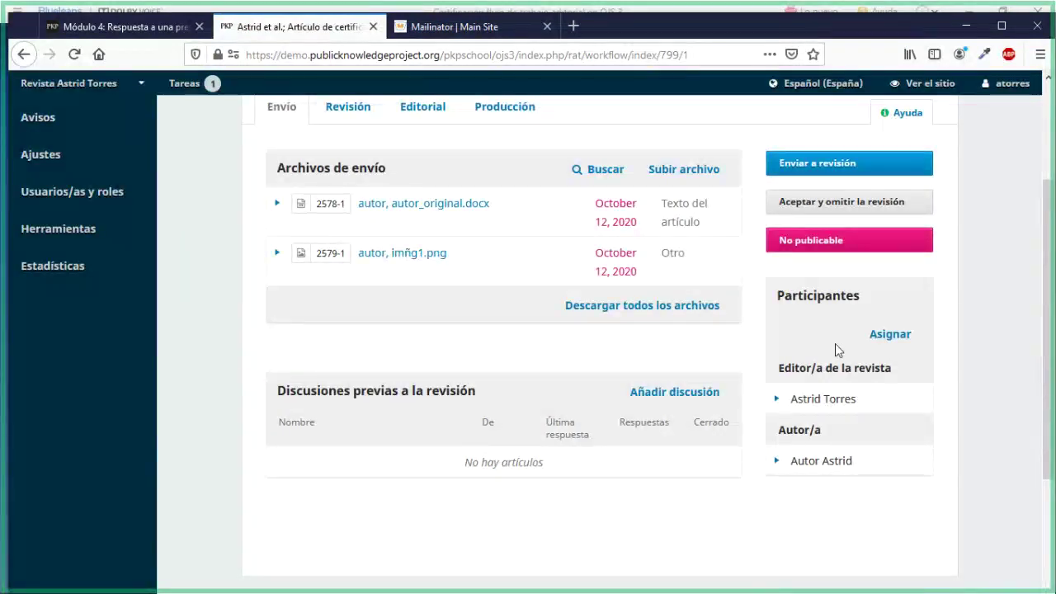
scroll(835, 343, "up", 2)
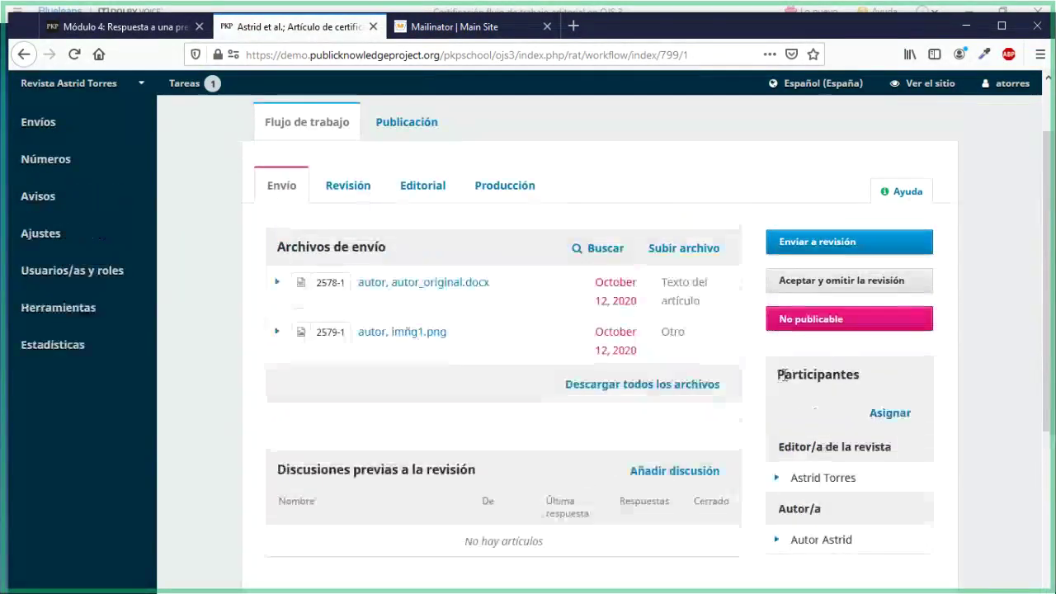
left_click_drag(777, 375, 866, 377)
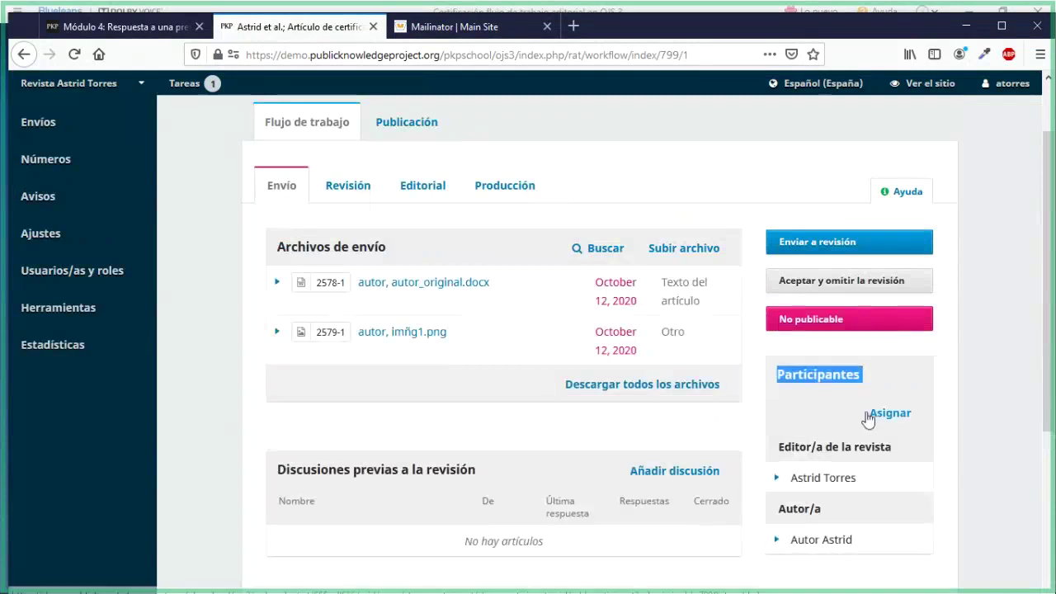
Start assigning a participant with role Editor/a de secciones, selecting the first section editor found
left_click(908, 415)
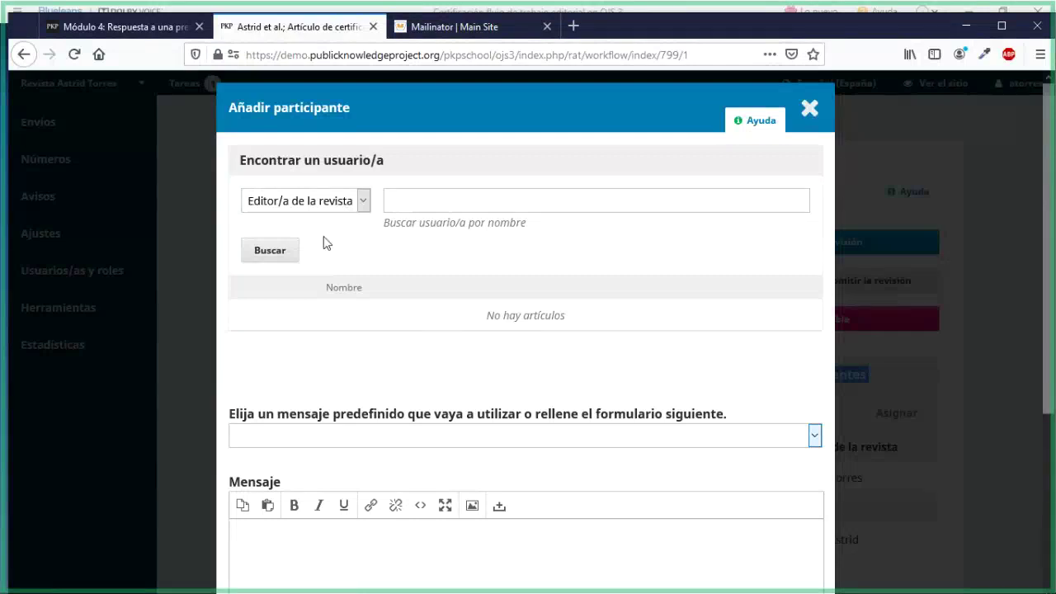
left_click(350, 202)
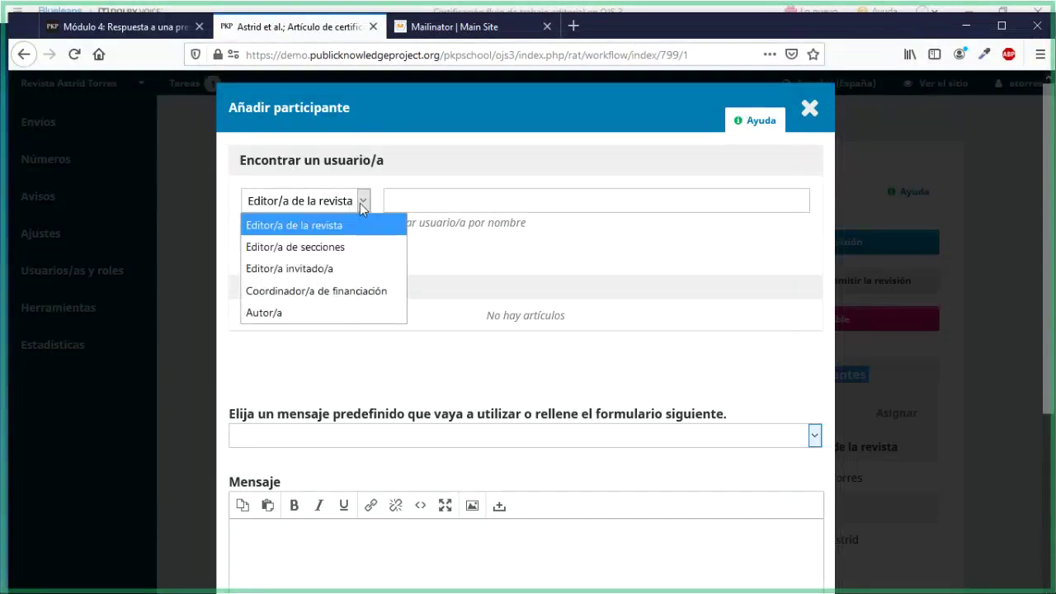
left_click(330, 249)
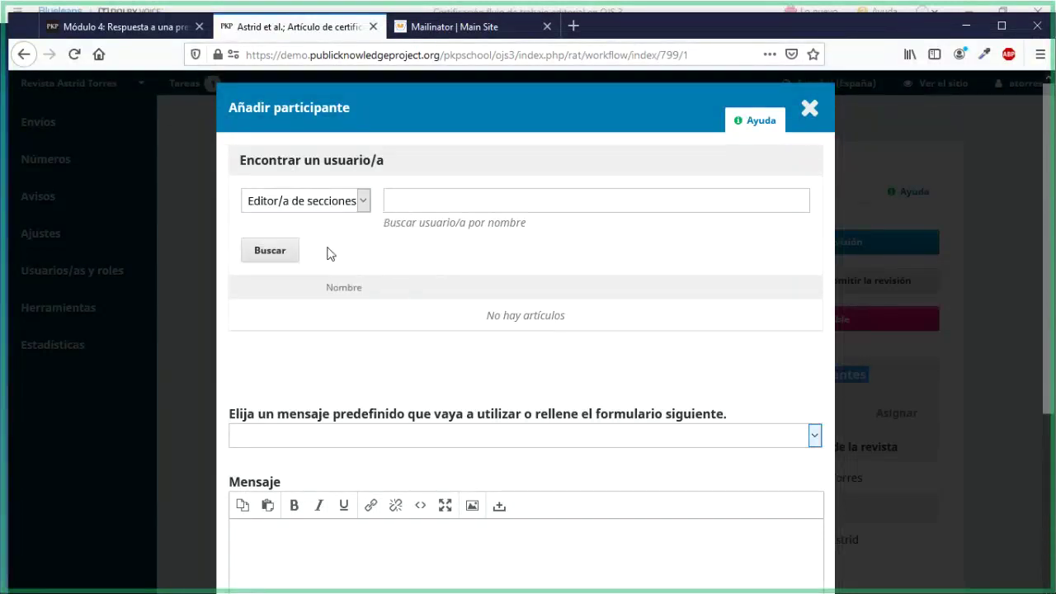
left_click(266, 248)
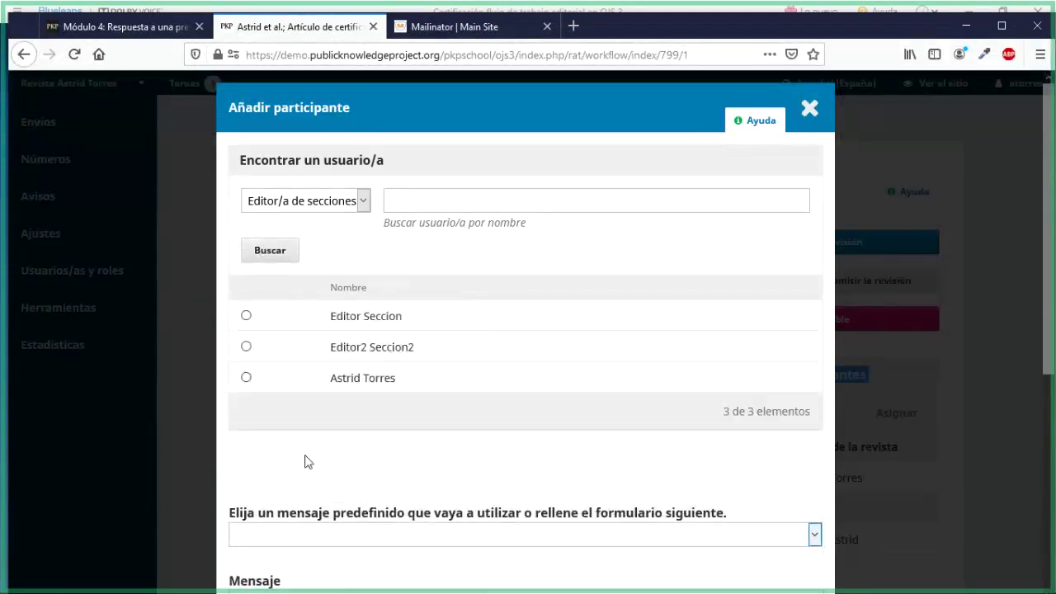
left_click(245, 318)
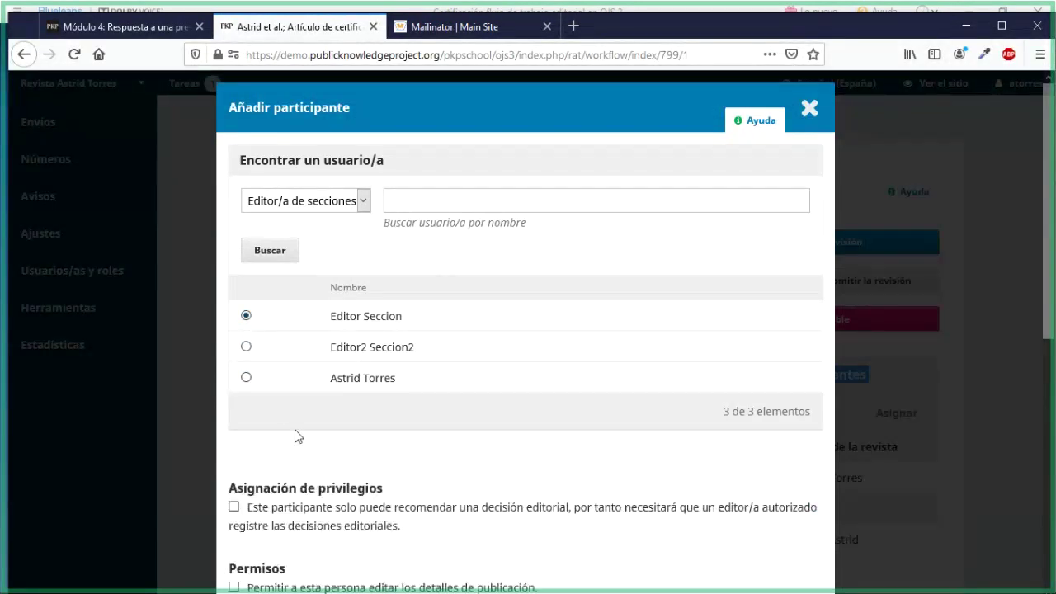
scroll(298, 436, "down", 5)
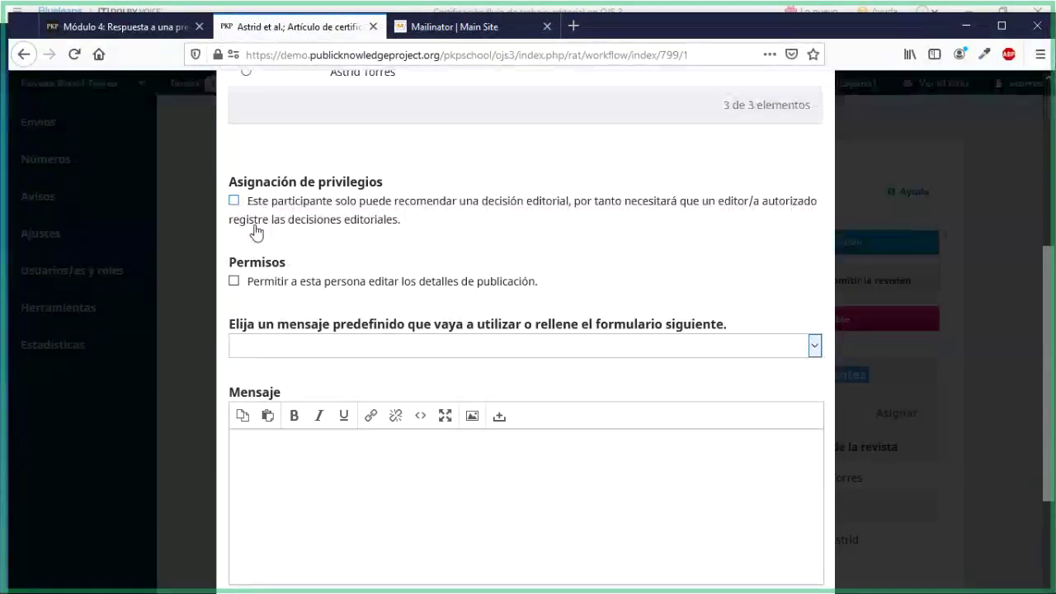
scroll(255, 230, "down", 2)
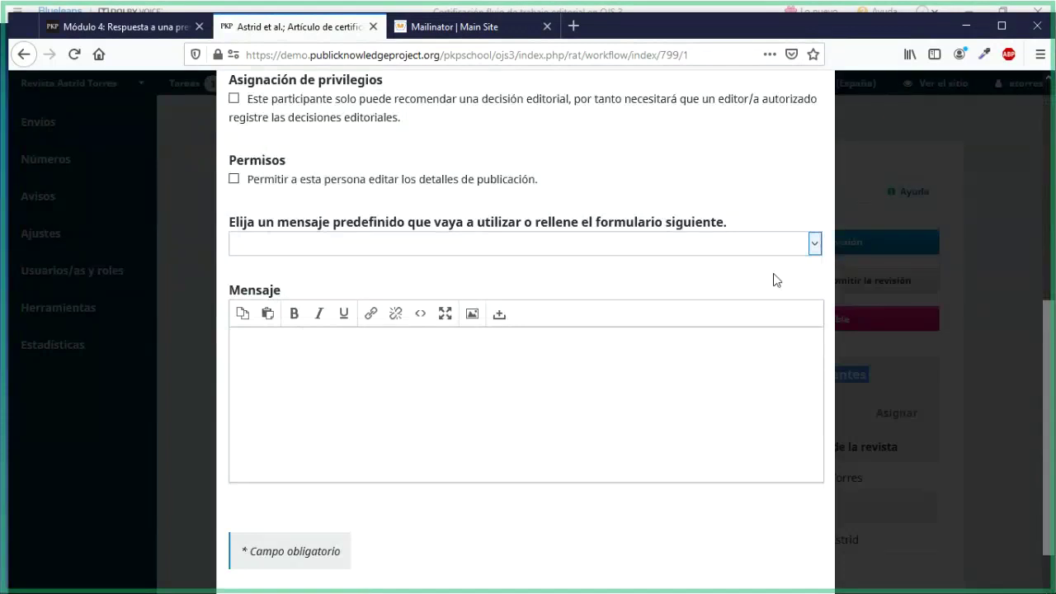
Choose the '[rat] Asignación editorial' predefined message and read through the generated text
left_click(815, 245)
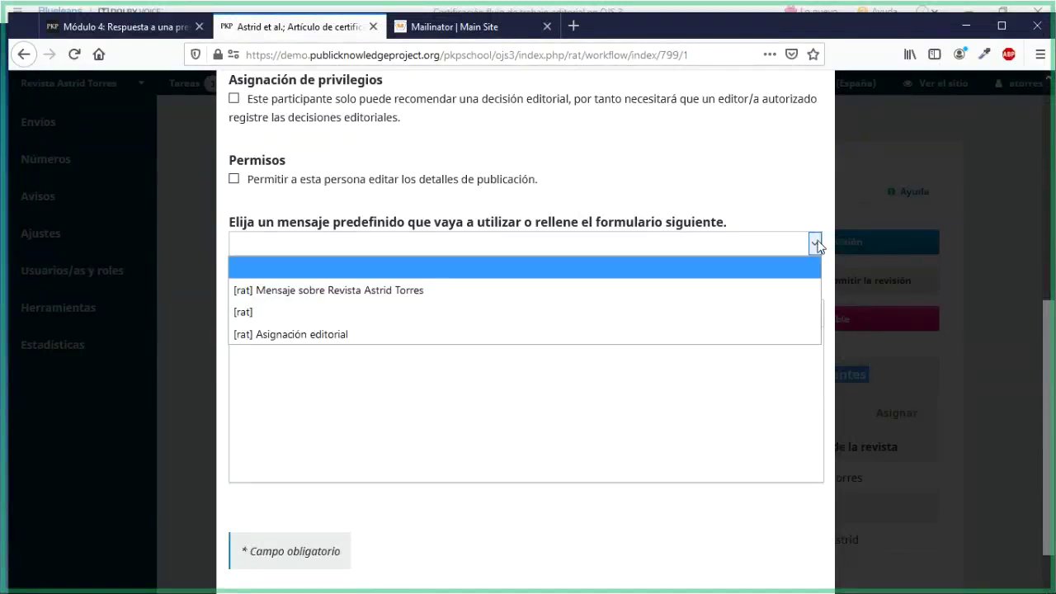
left_click(340, 334)
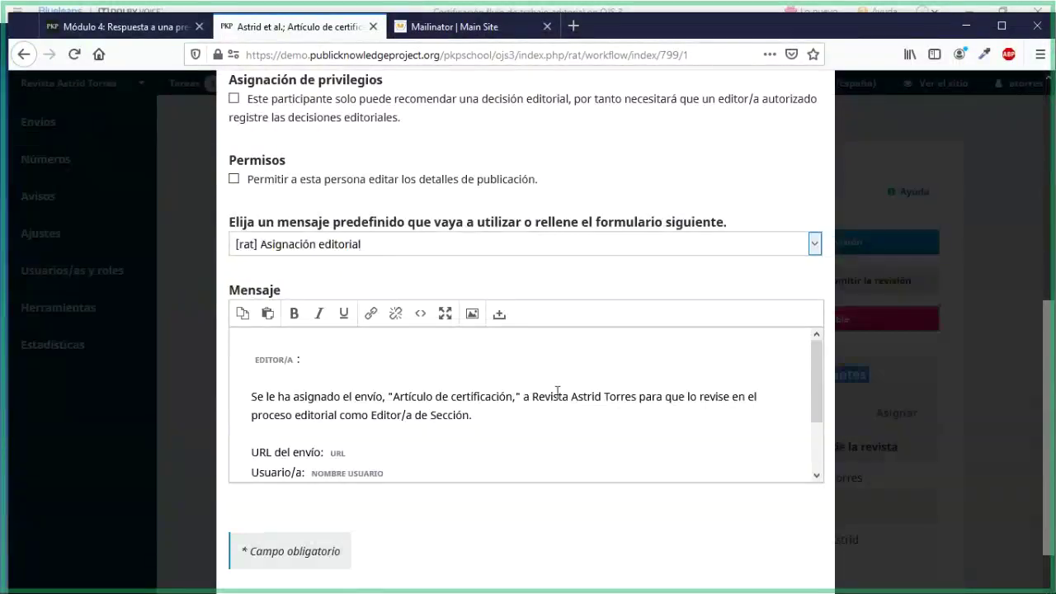
scroll(611, 394, "down", 2)
scroll(655, 396, "up", 2)
scroll(792, 495, "down", 1)
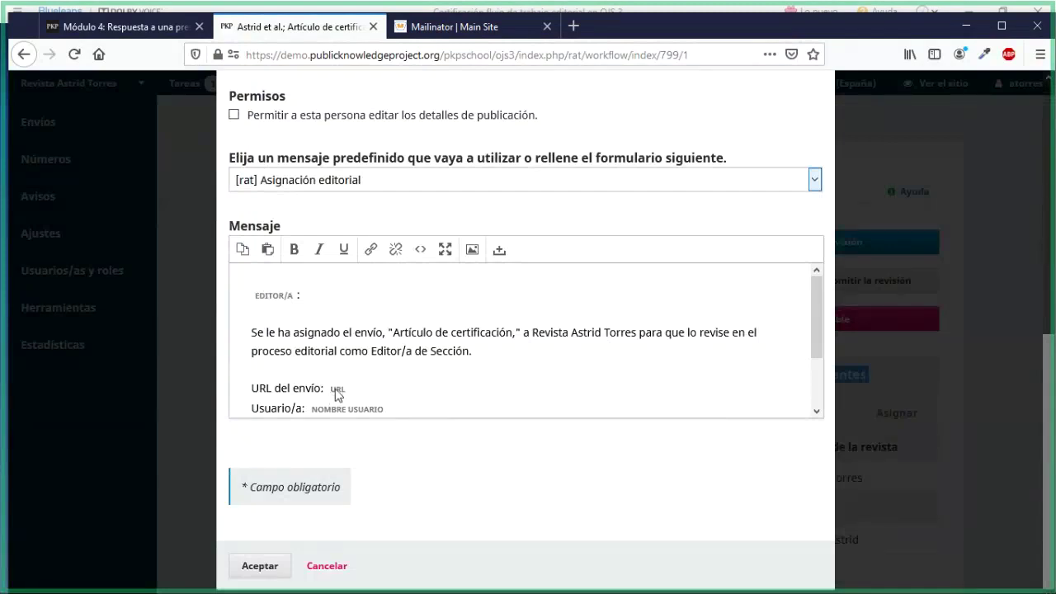
scroll(361, 385, "down", 2)
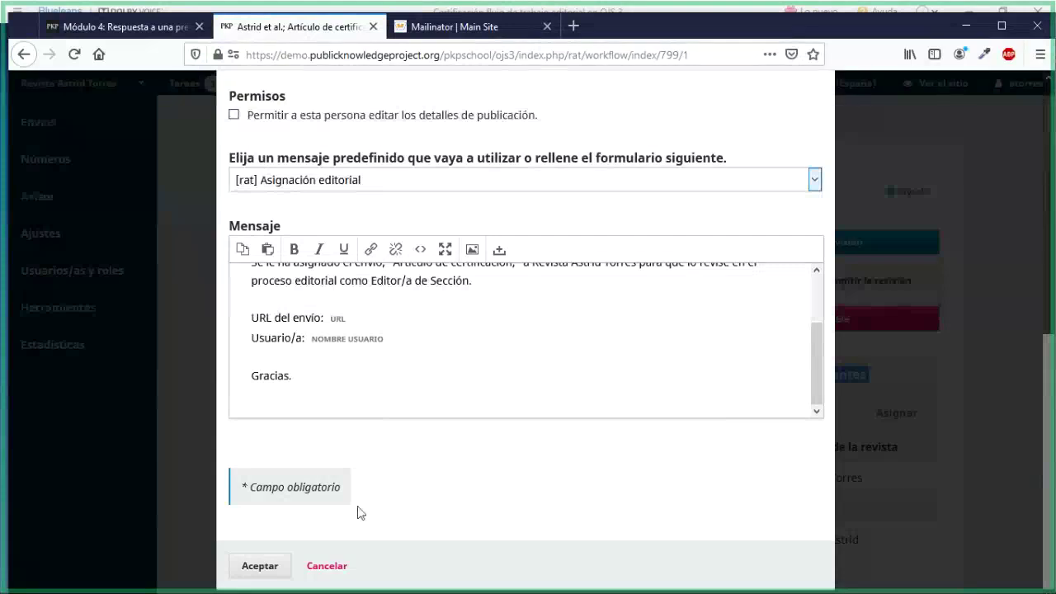
left_click(263, 565)
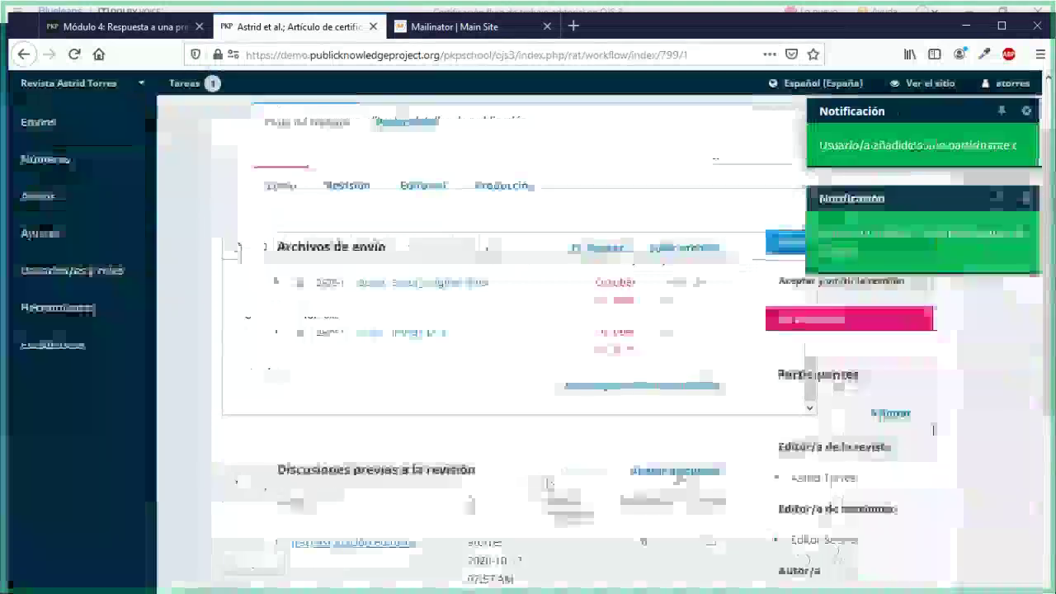
scroll(933, 428, "down", 2)
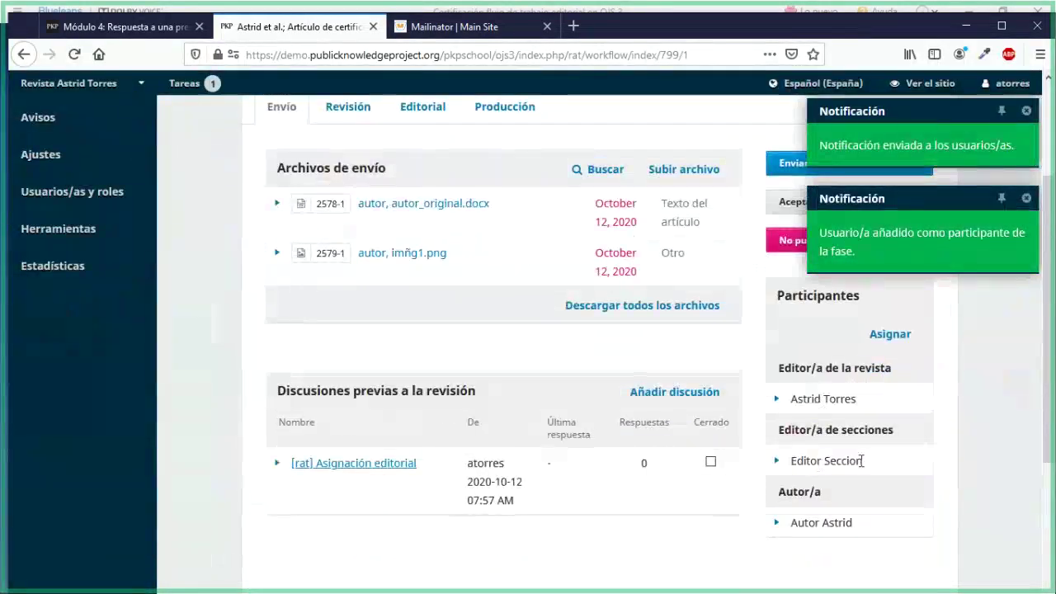
left_click_drag(862, 460, 788, 462)
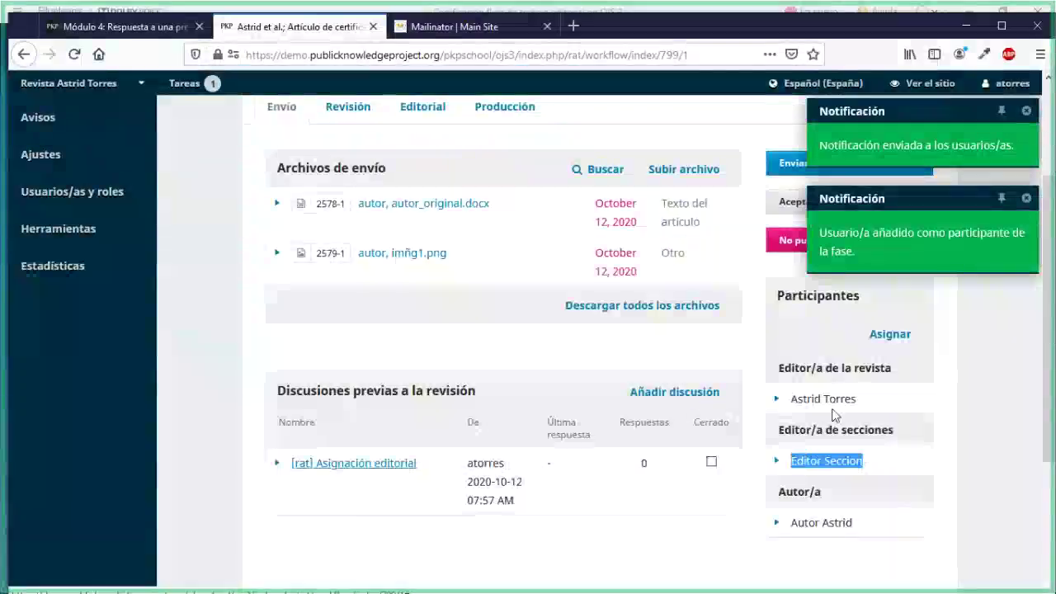
left_click_drag(858, 400, 787, 402)
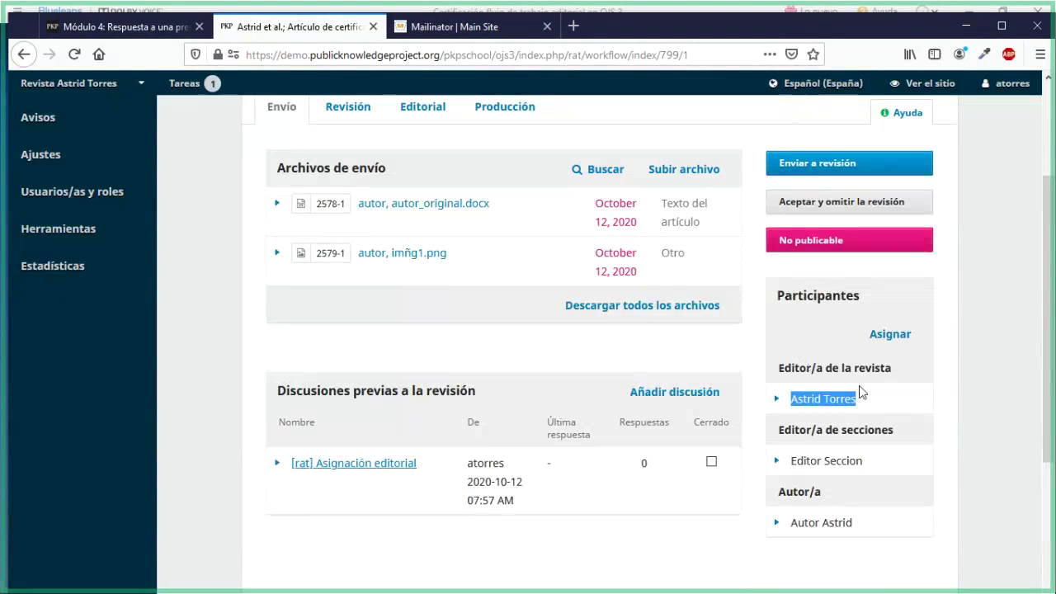
left_click_drag(898, 430, 779, 429)
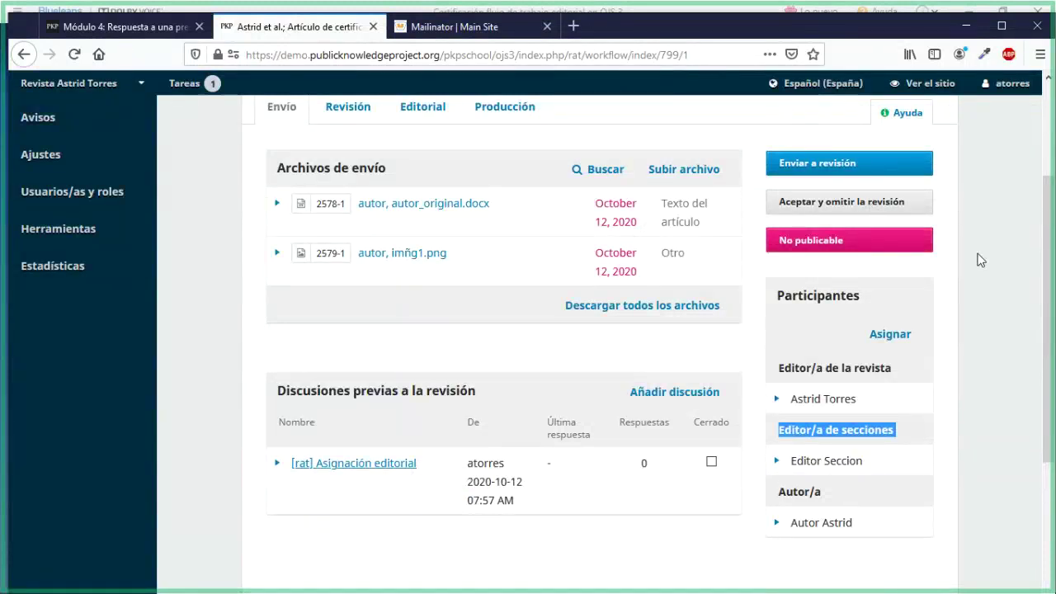
scroll(980, 260, "up", 2)
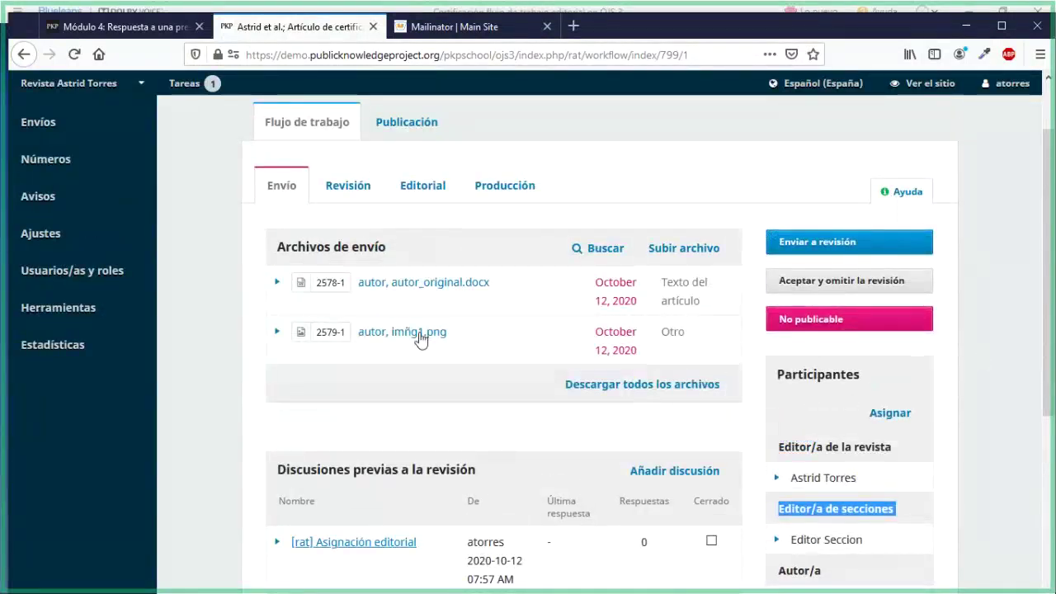
scroll(427, 376, "down", 1)
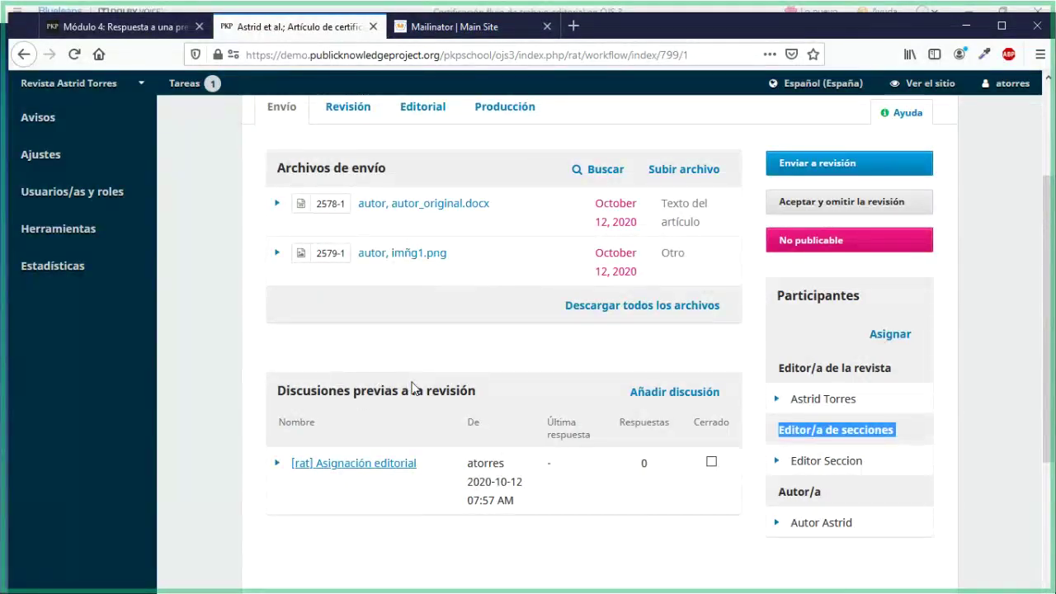
scroll(413, 387, "down", 2)
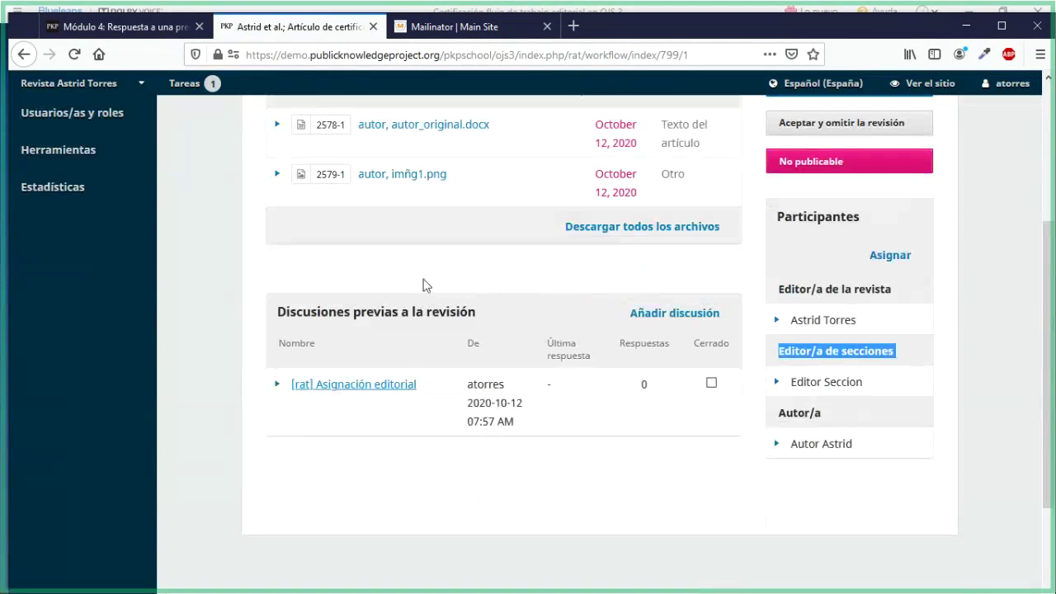
scroll(423, 282, "up", 5)
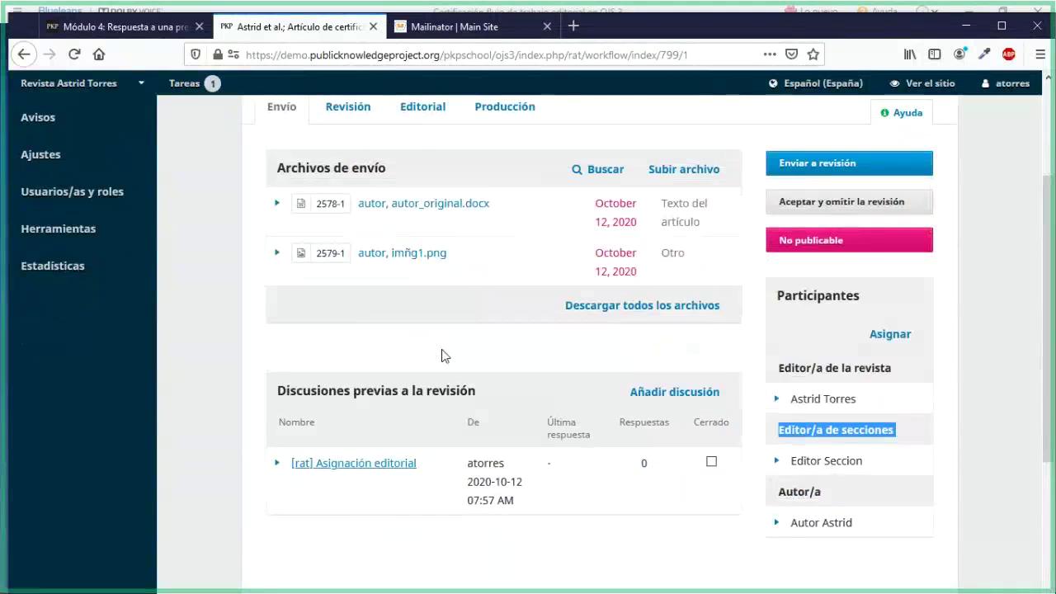
scroll(443, 354, "down", 3)
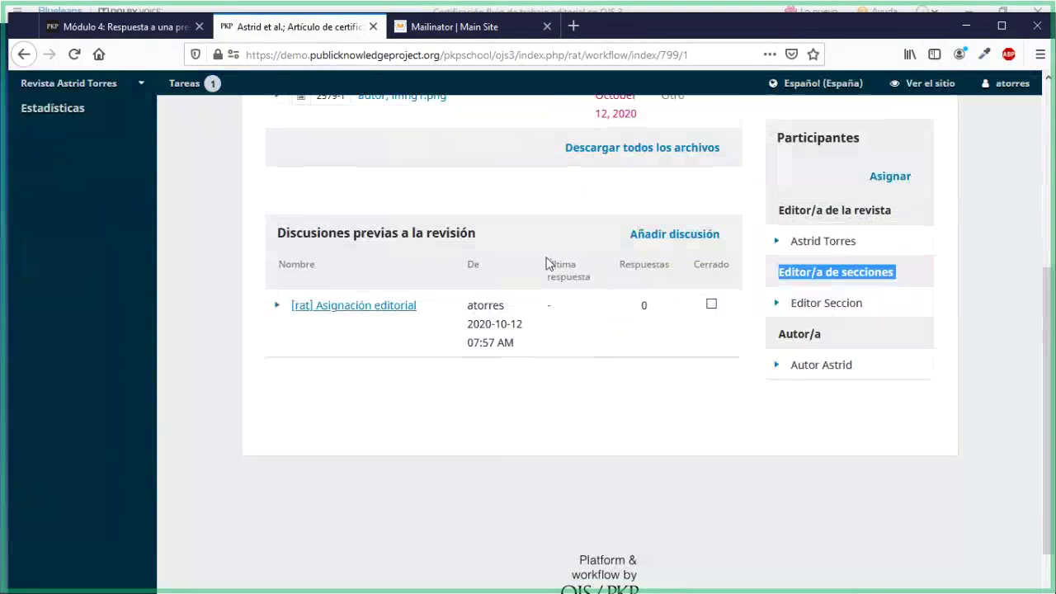
Point out the Discusiones previas a la revisión heading, then open Notificar for the author
left_click(279, 233)
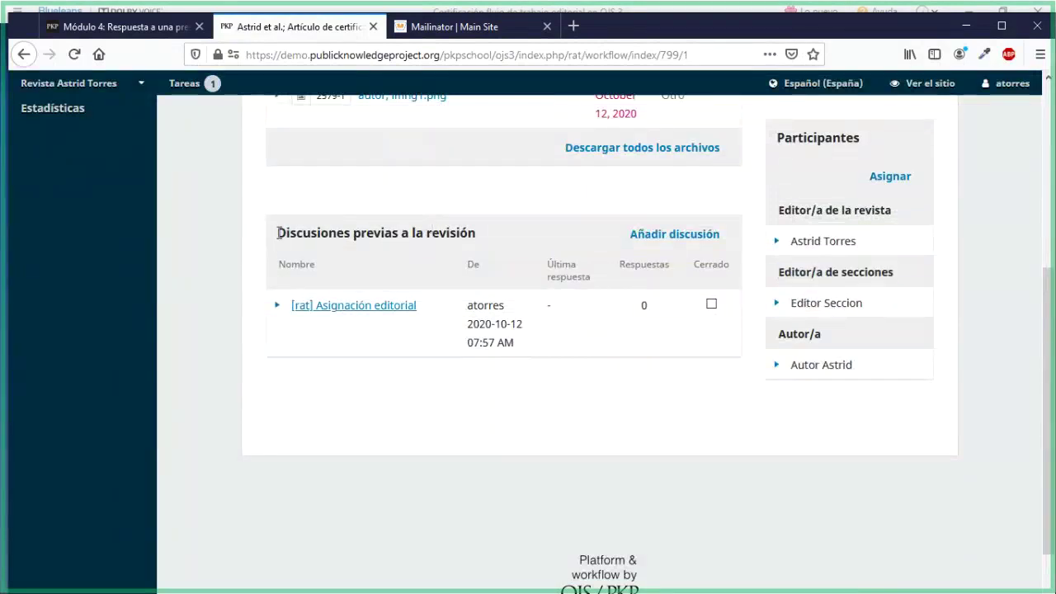
left_click_drag(278, 232, 475, 239)
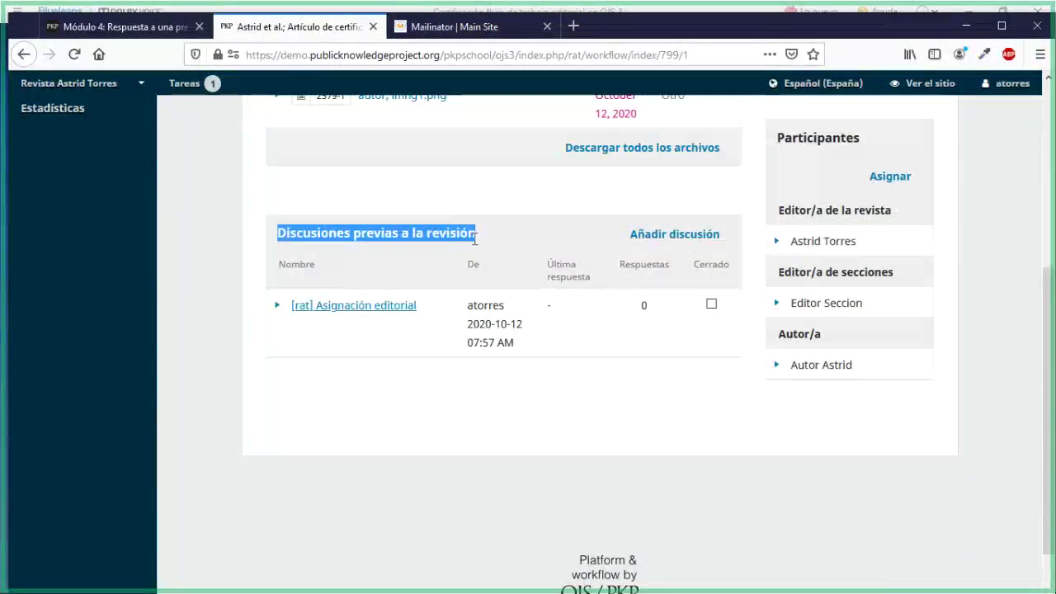
left_click(445, 444)
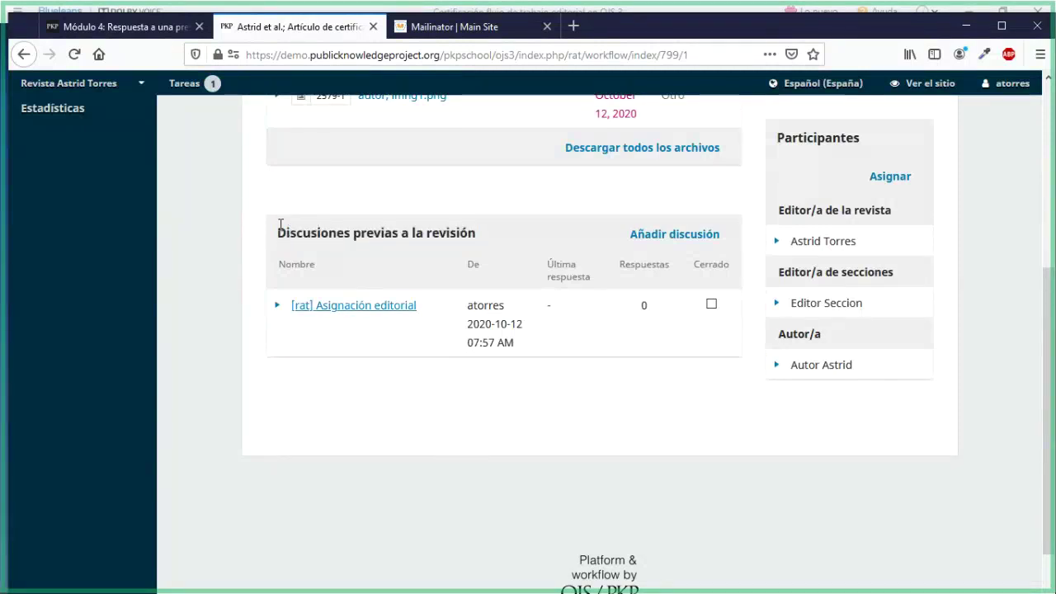
left_click_drag(281, 229, 470, 249)
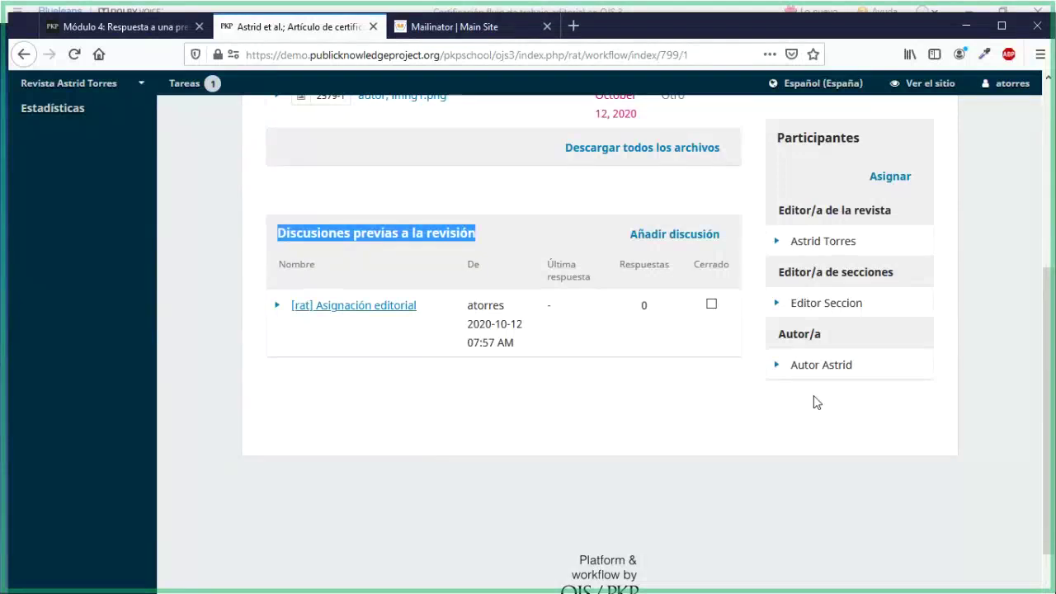
left_click(776, 365)
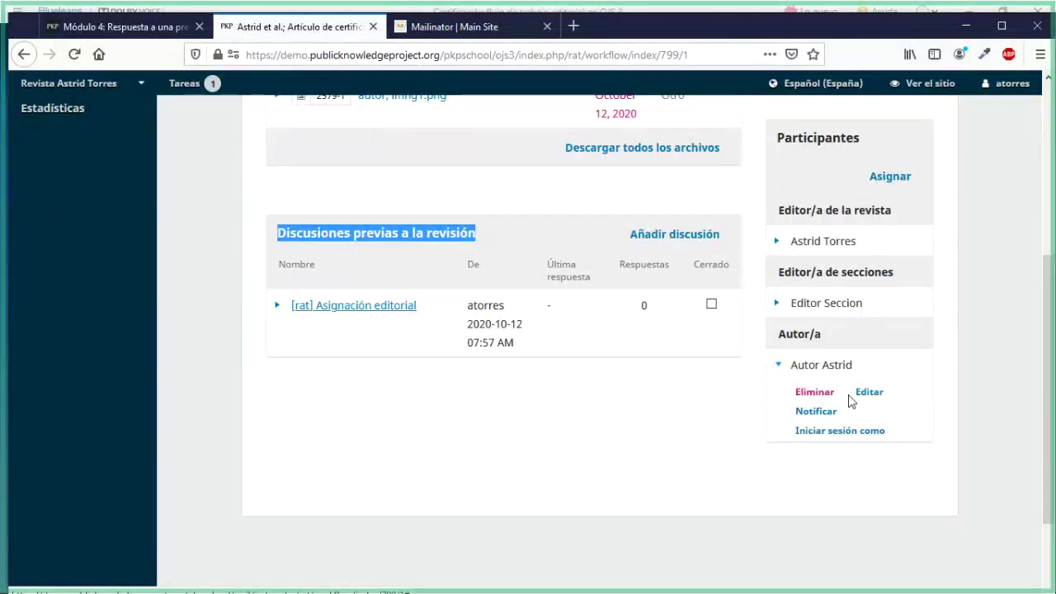
left_click(802, 412)
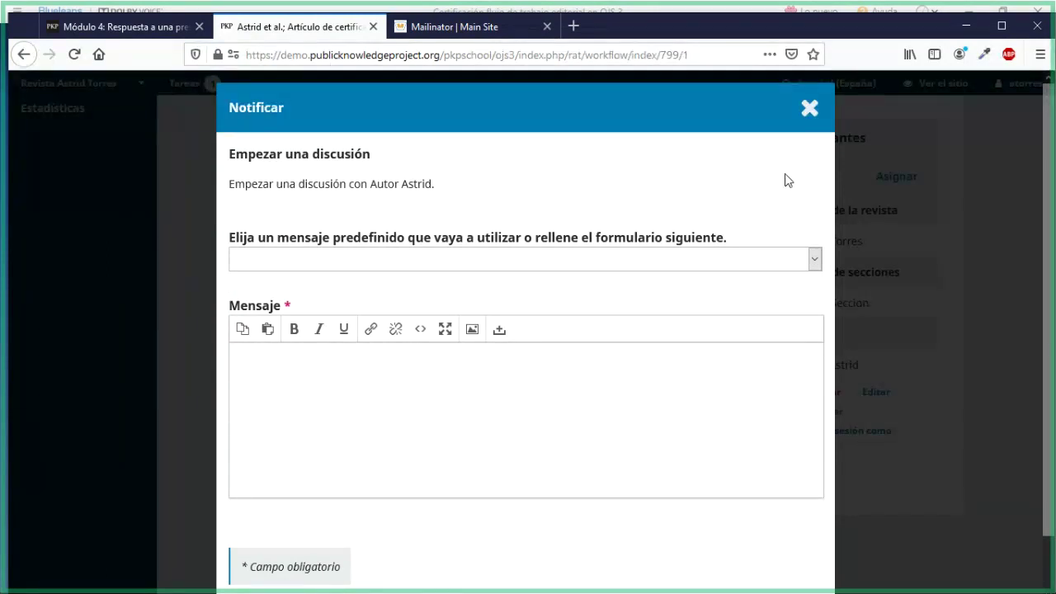
Close the Notificar form unsent and highlight the Discusiones previas a la revisión heading
left_click(827, 122)
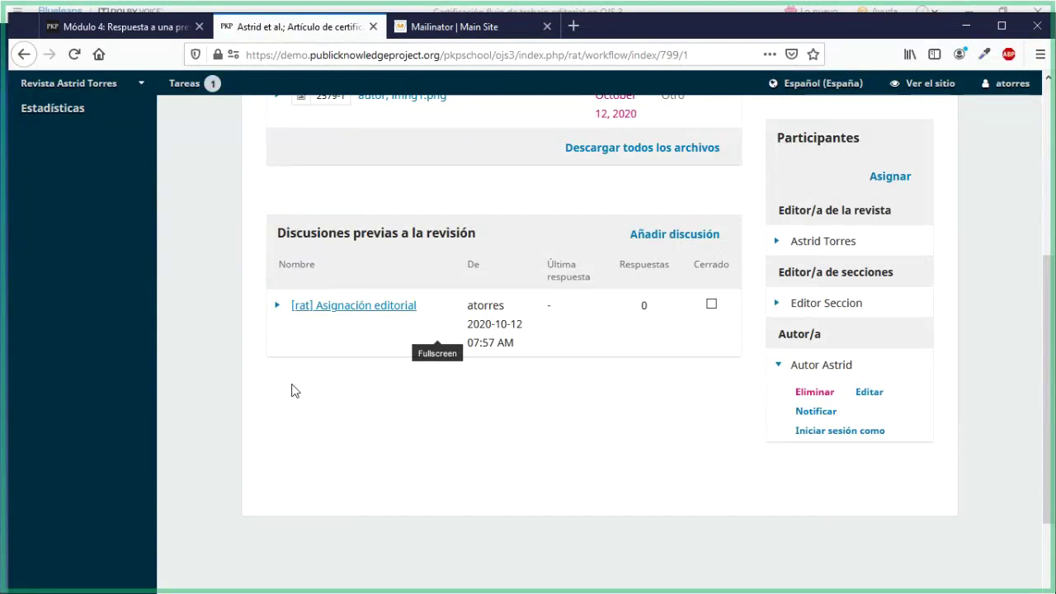
scroll(294, 391, "up", 1)
scroll(294, 391, "down", 1)
left_click_drag(278, 237, 477, 237)
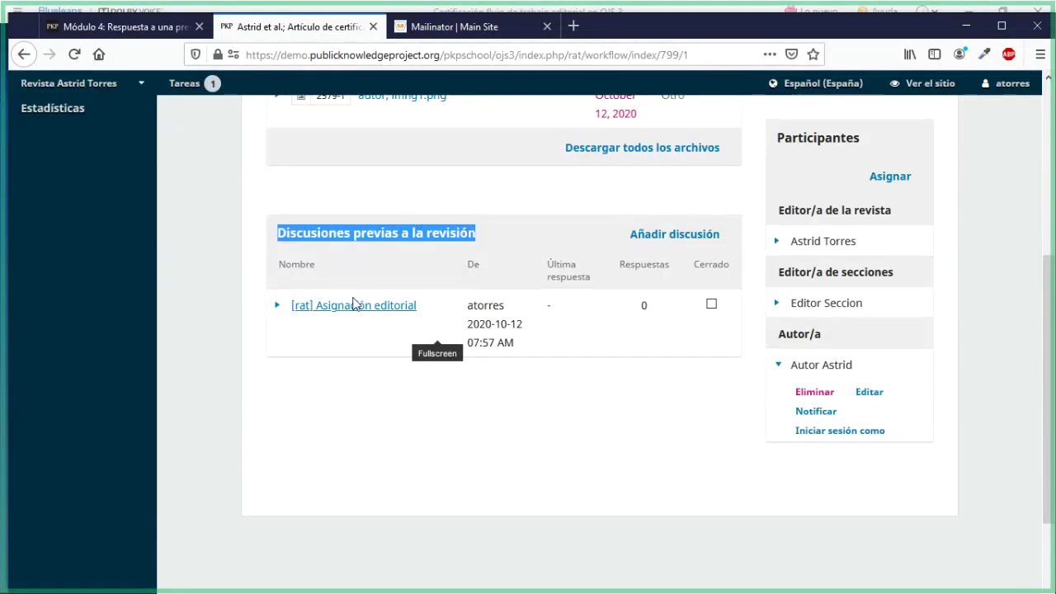
left_click(462, 393)
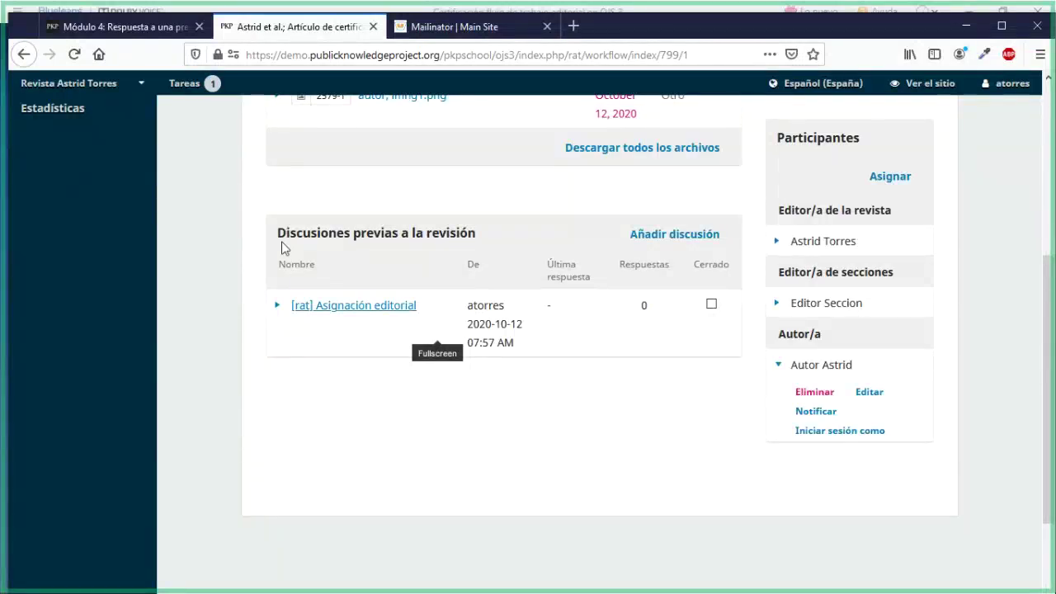
left_click_drag(282, 246, 410, 228)
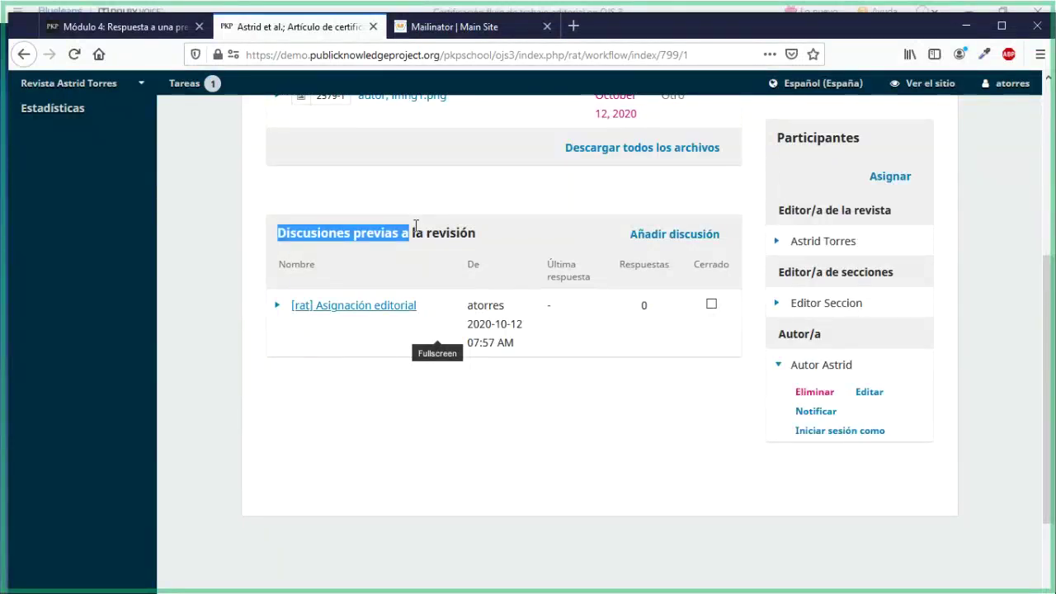
left_click(642, 445)
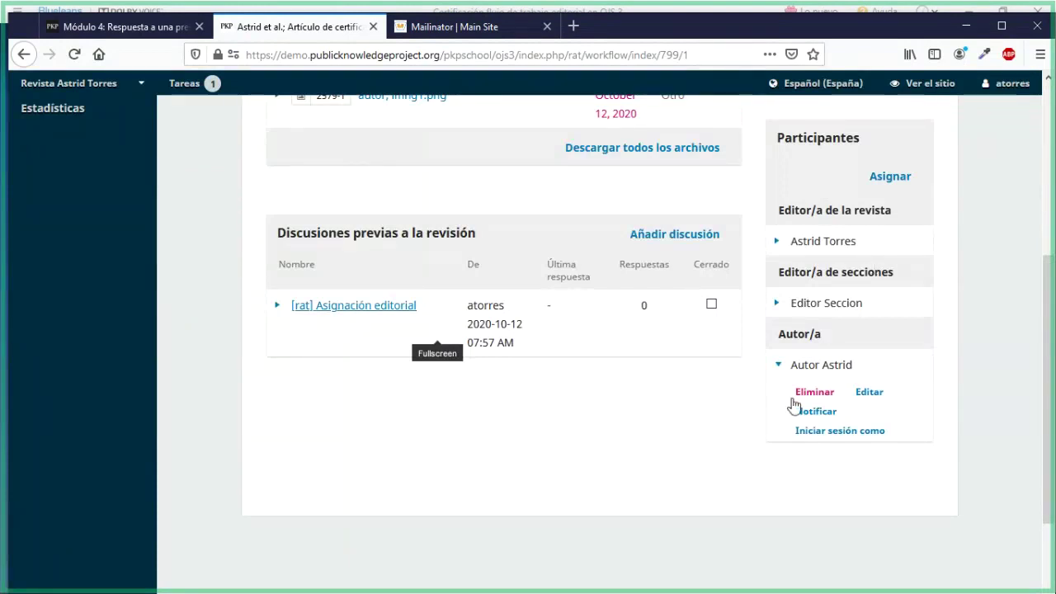
Open Notificar for the author and choose the '[rat] Mensaje sobre Revista' template
left_click(792, 372)
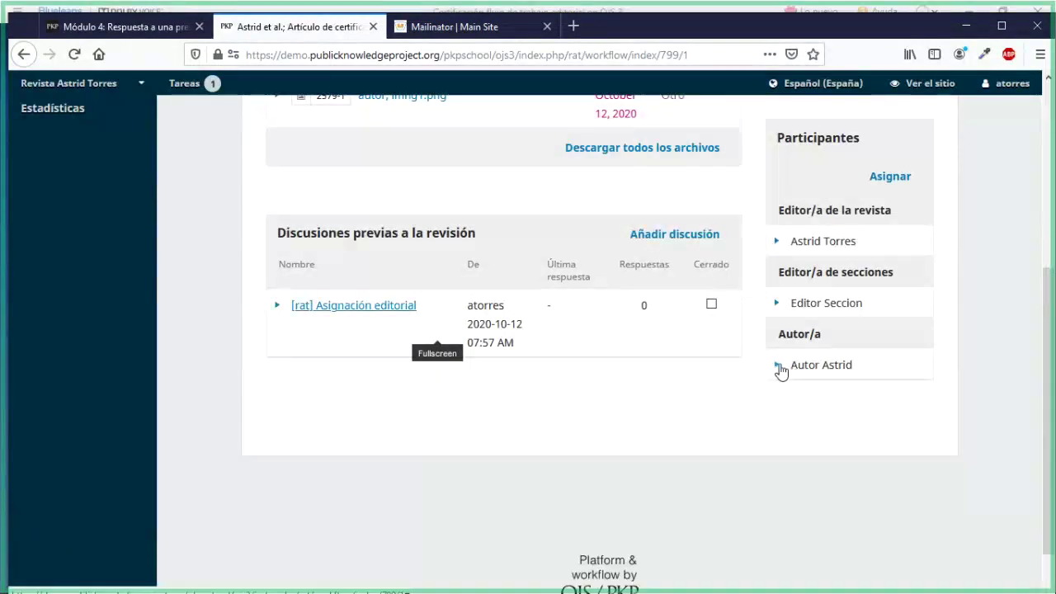
left_click(781, 371)
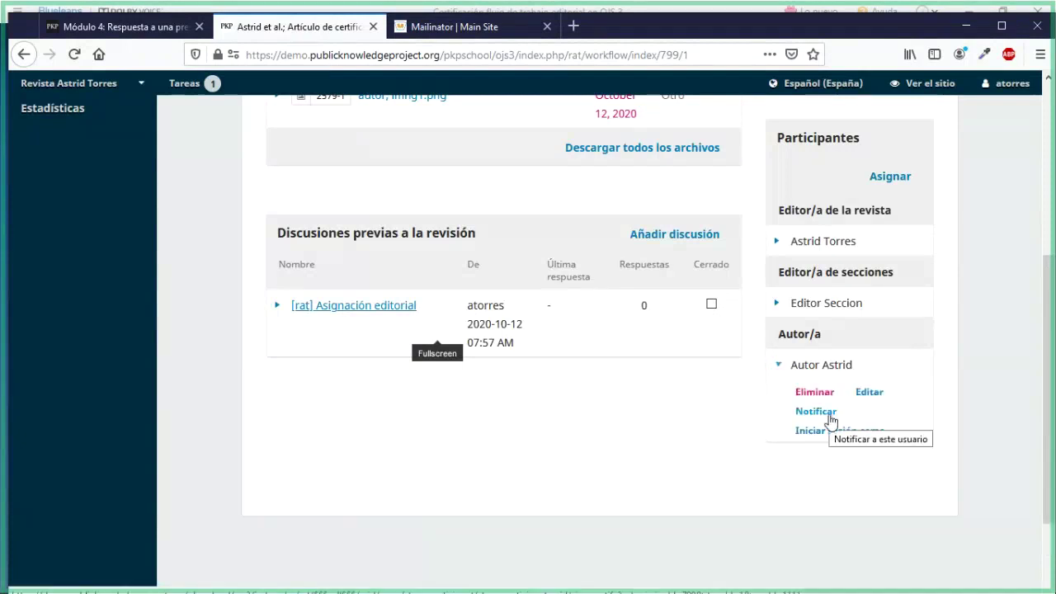
left_click(832, 417)
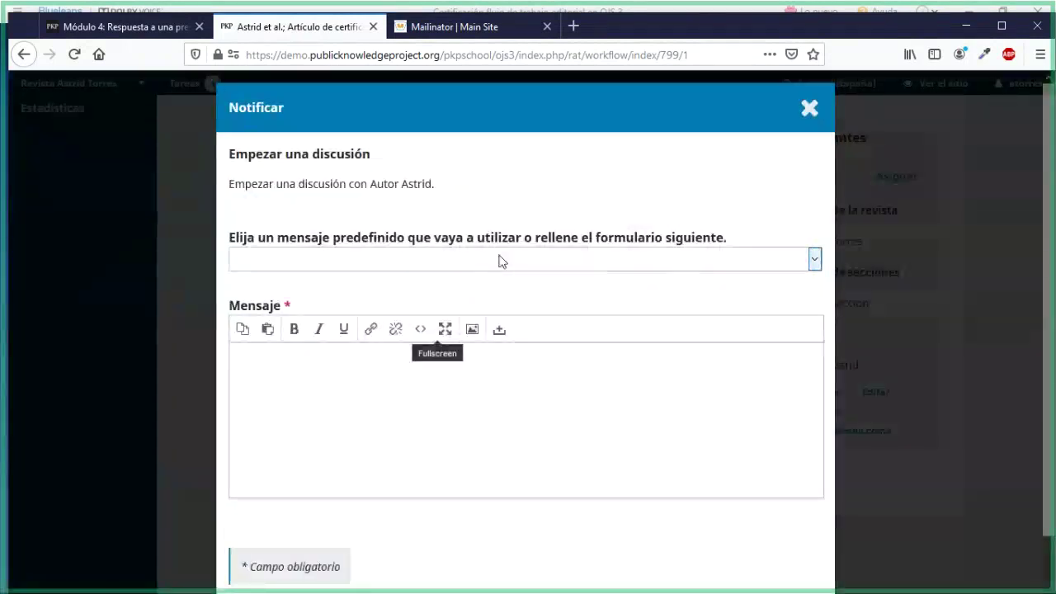
left_click(815, 259)
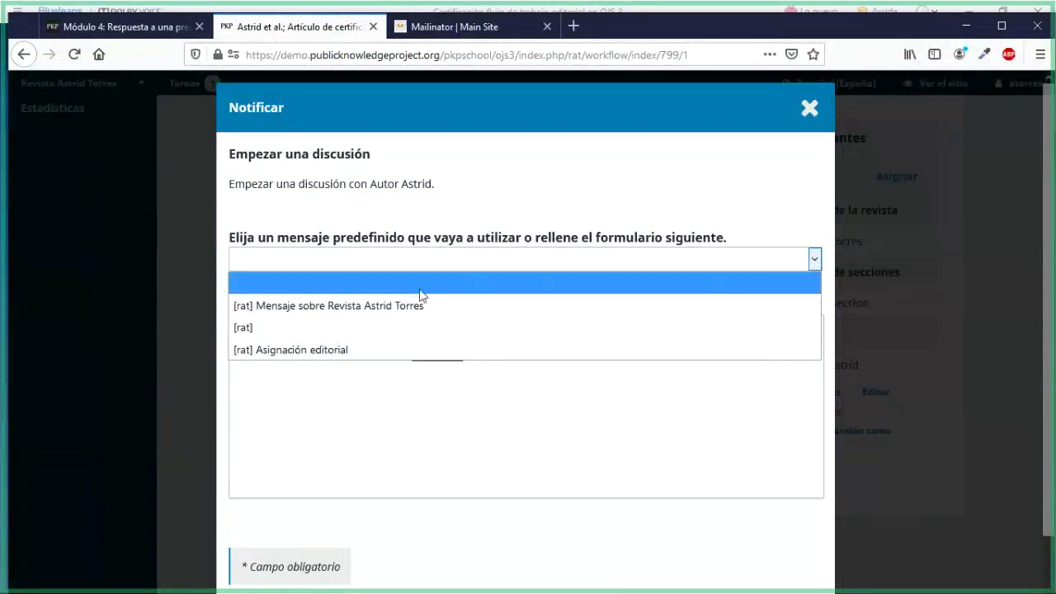
left_click(365, 307)
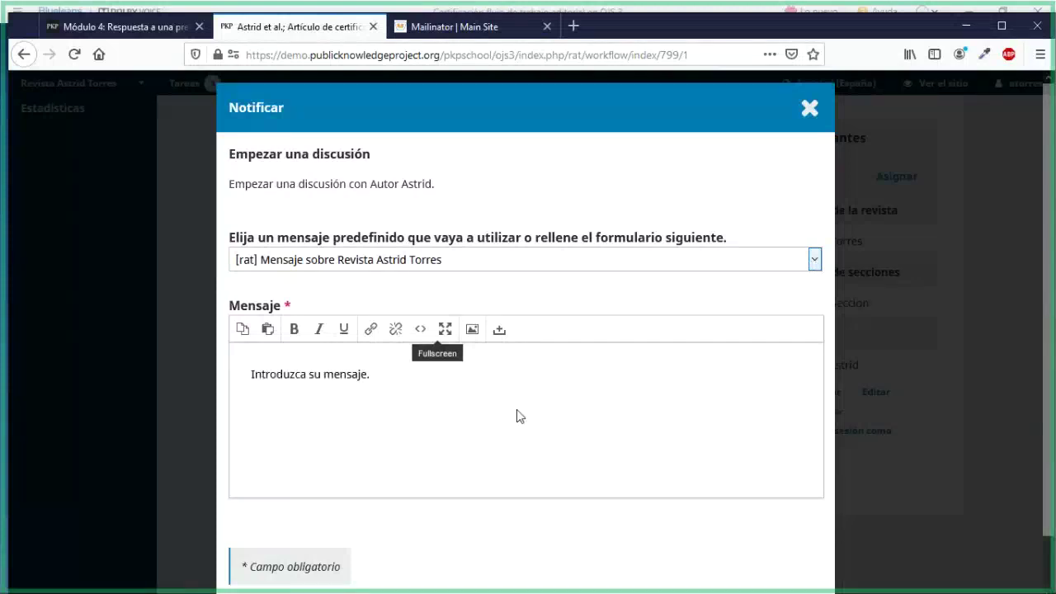
Replace the placeholder message text with 'Su artículo revisado y aceptado'
left_click(376, 378)
left_click_drag(375, 378, 220, 382)
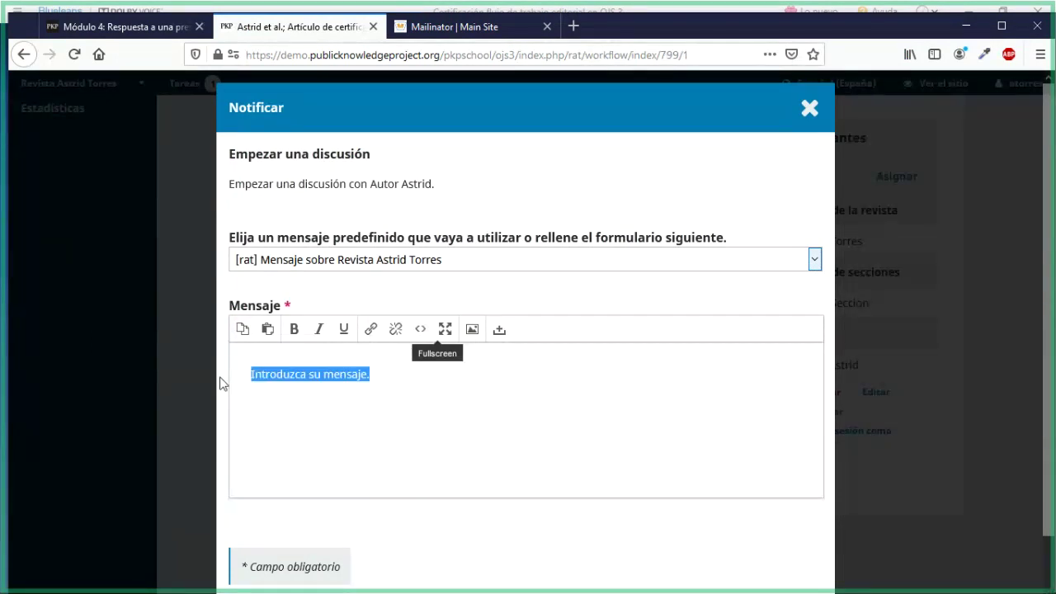
type("Su")
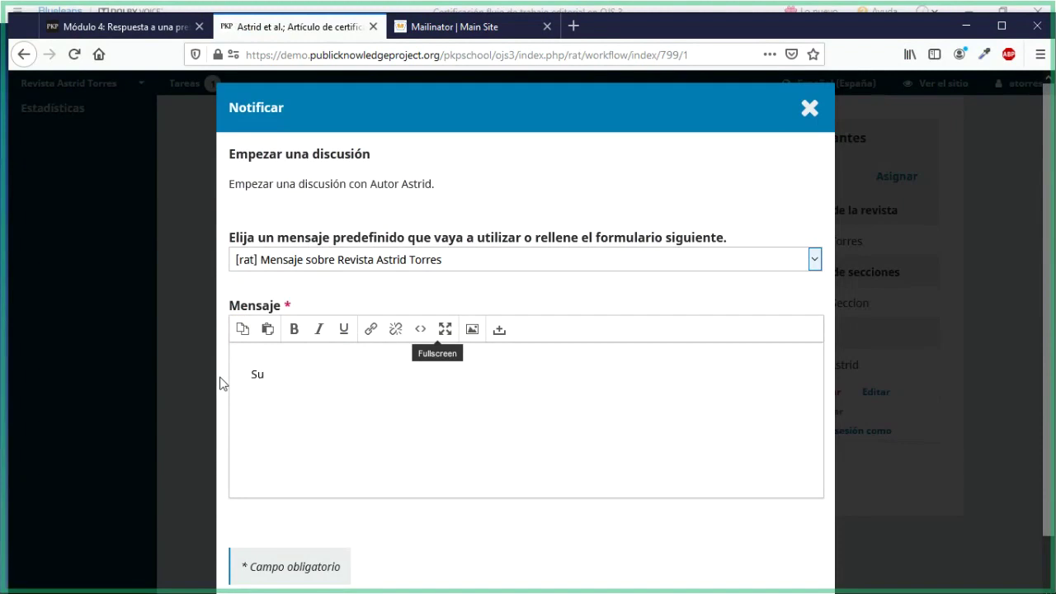
type(" artículo revisado")
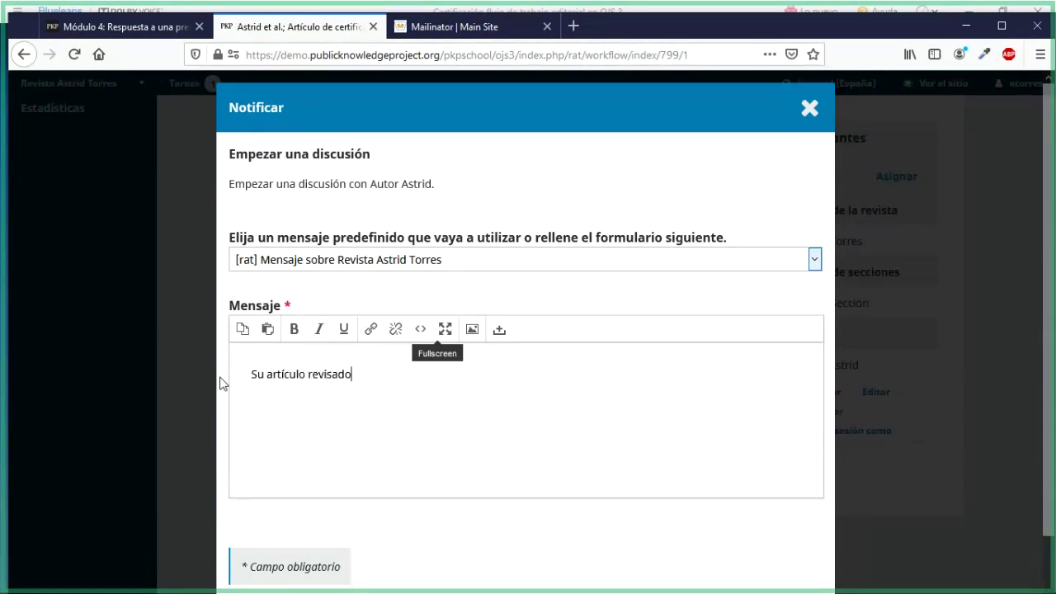
type(" y aceptado")
scroll(219, 383, "down", 1)
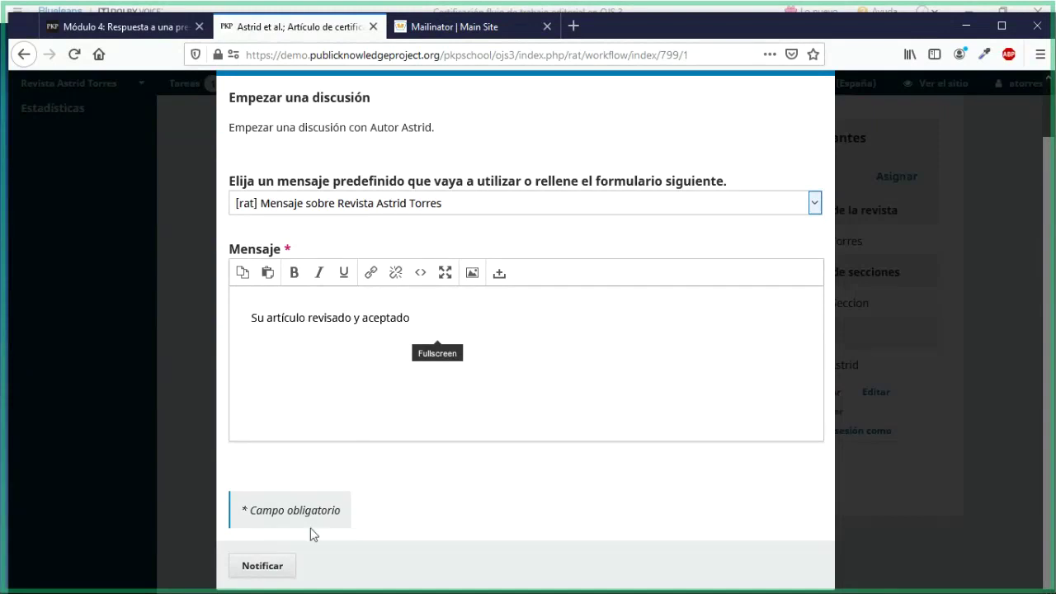
left_click(263, 565)
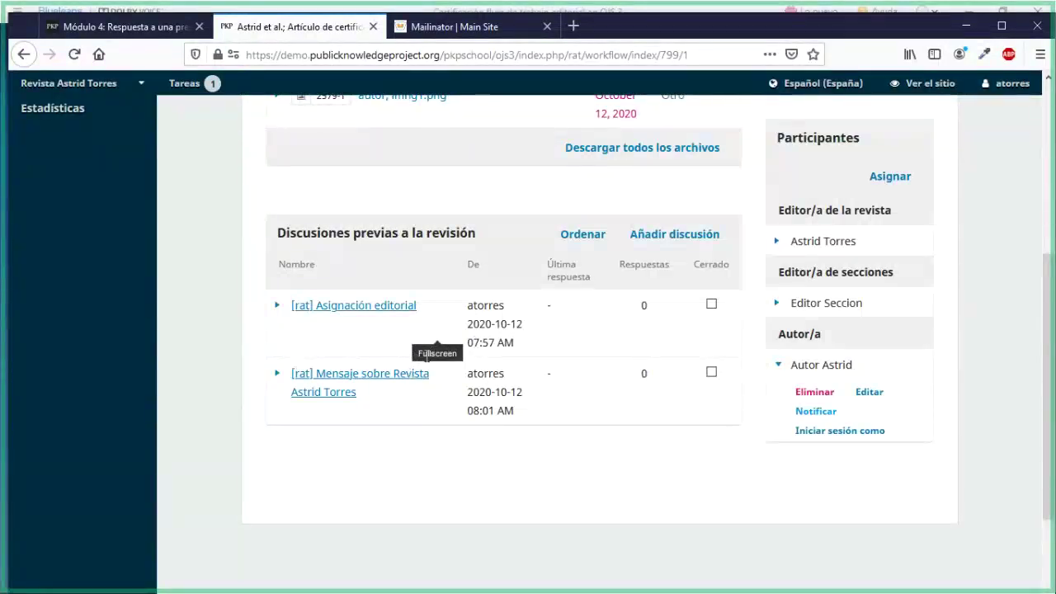
scroll(485, 458, "down", 3)
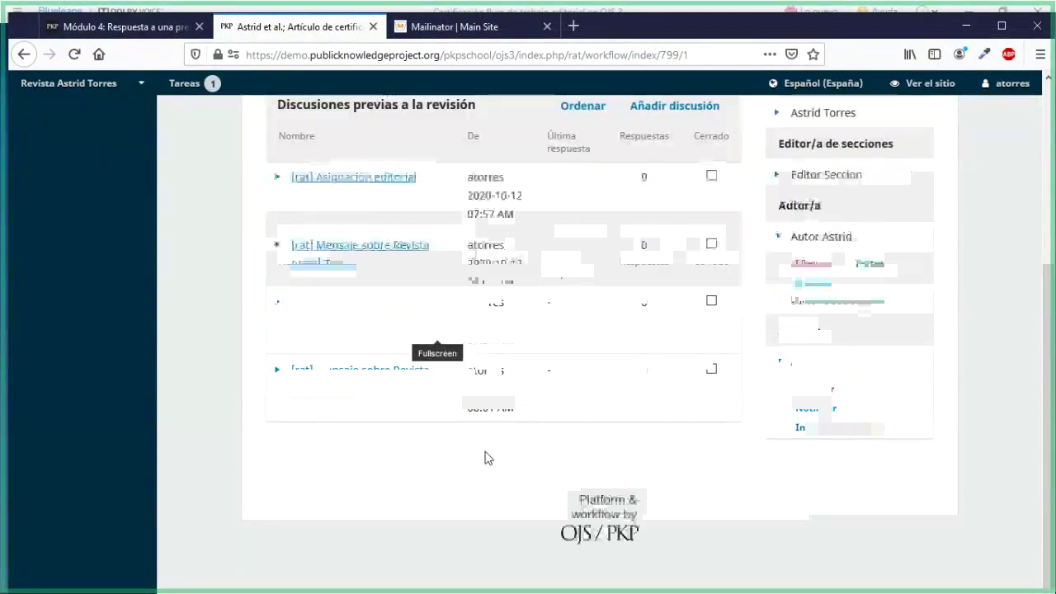
scroll(485, 458, "up", 5)
scroll(431, 372, "down", 3)
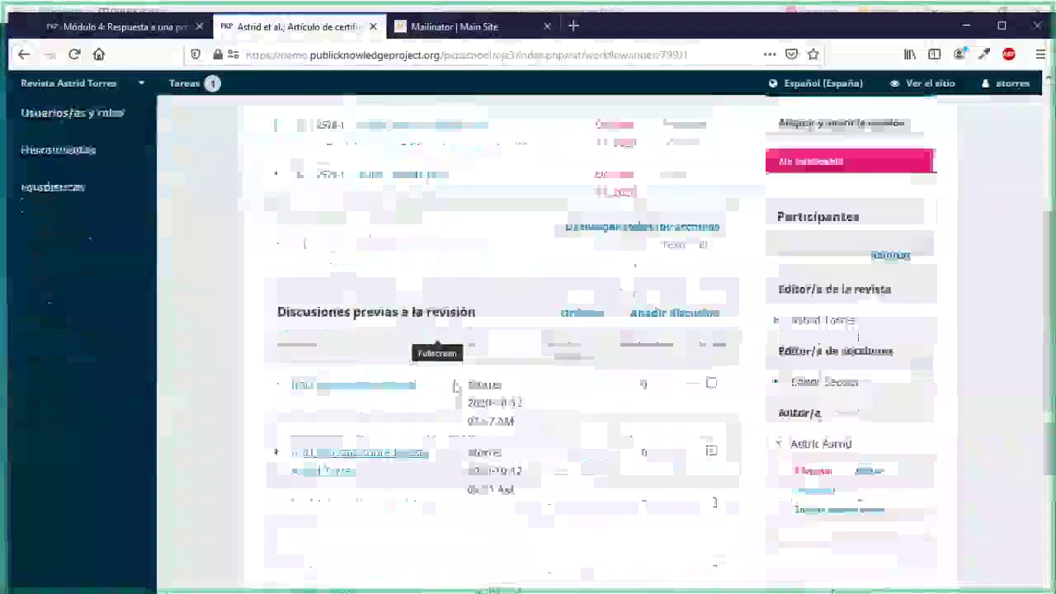
scroll(425, 462, "down", 2)
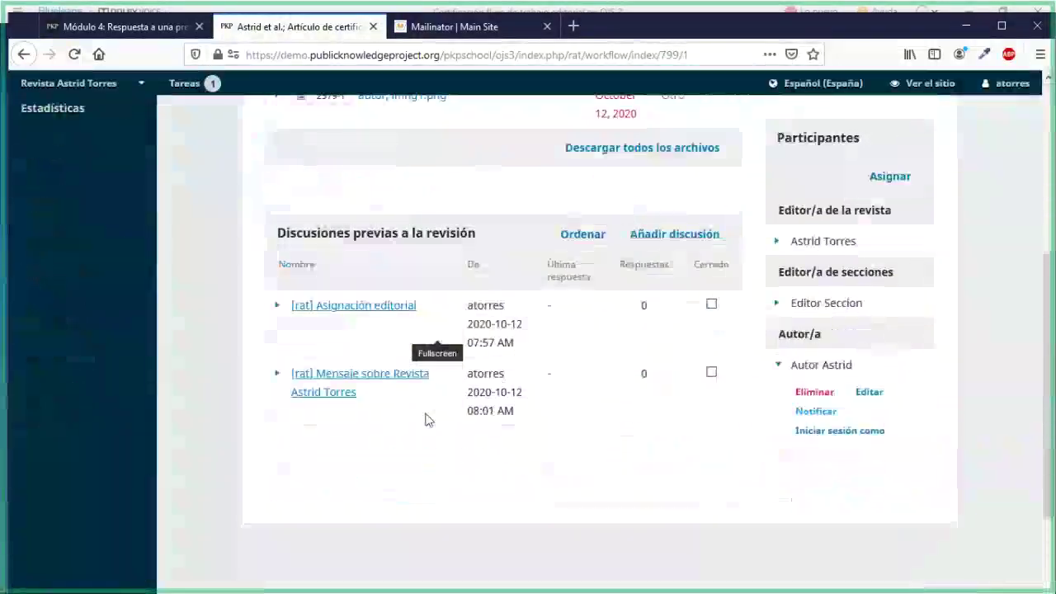
scroll(427, 427, "up", 2)
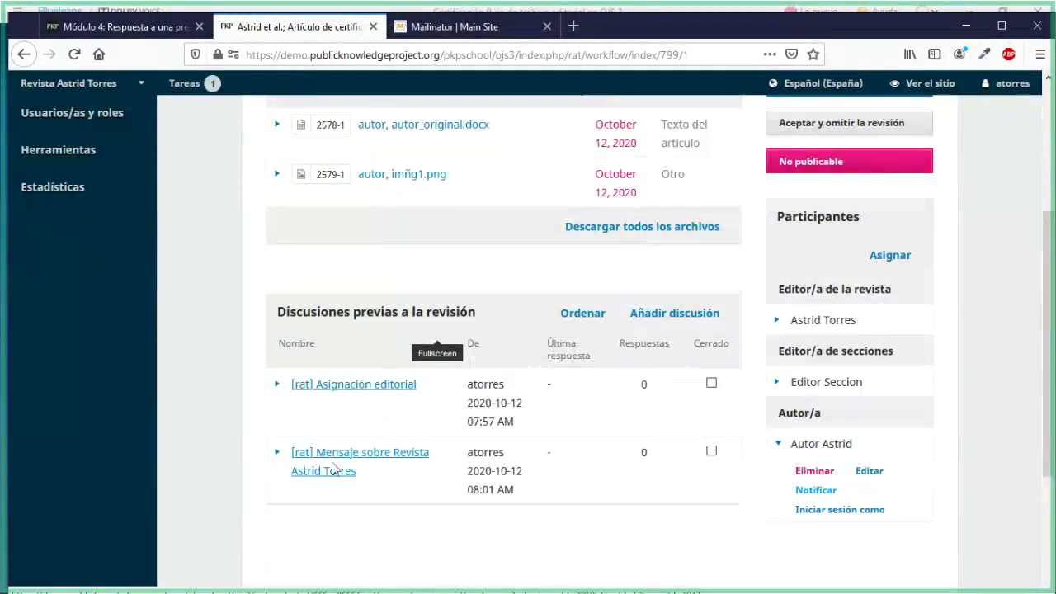
Open the '[rat] Mensaje sobre Revista' discussion and start an empty reply with Añade mensaje
left_click(336, 466)
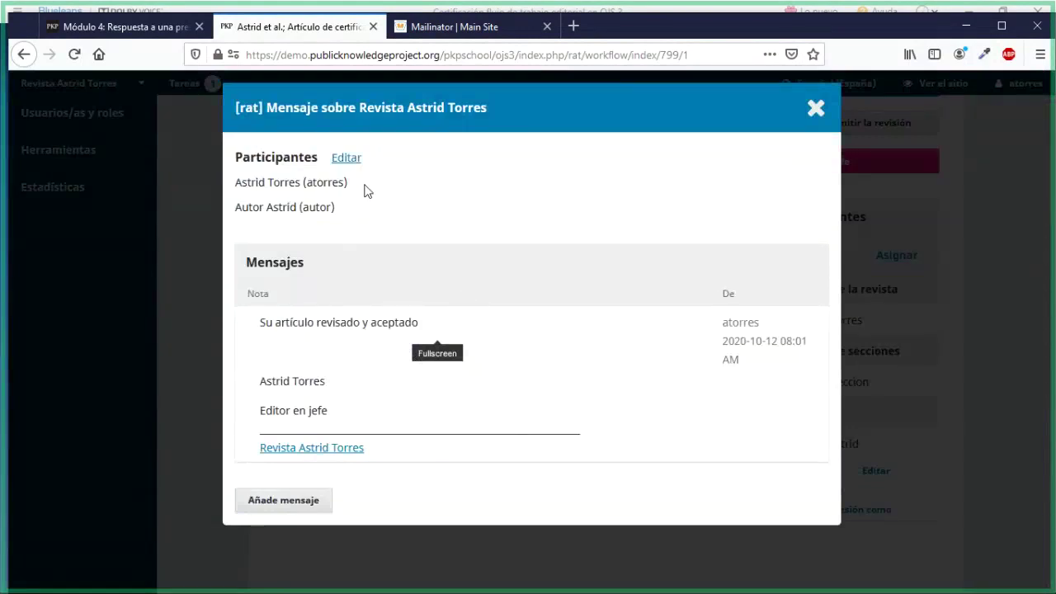
left_click(297, 500)
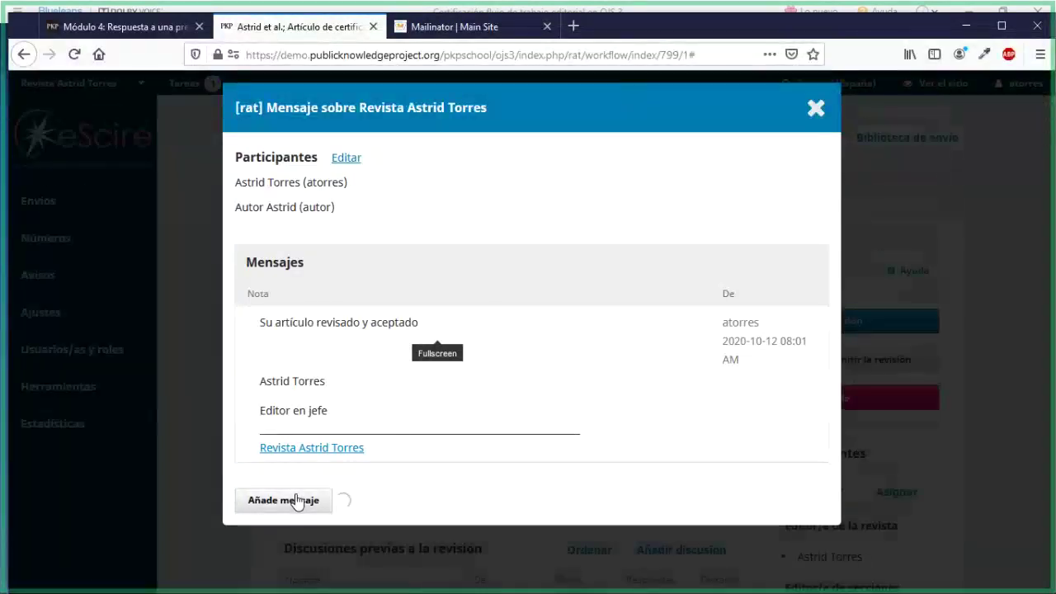
scroll(380, 464, "down", 3)
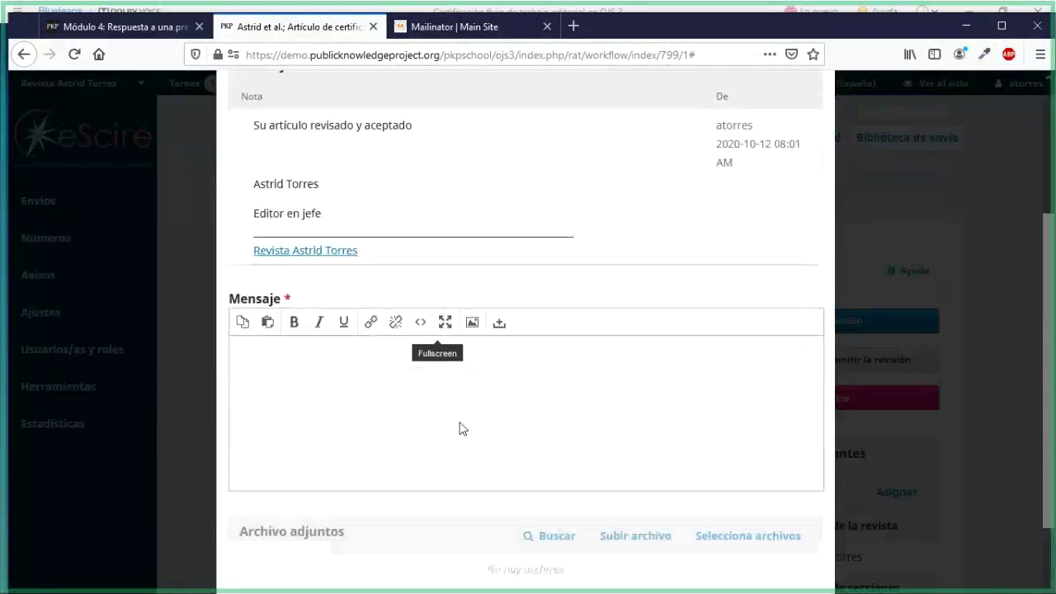
scroll(462, 422, "down", 2)
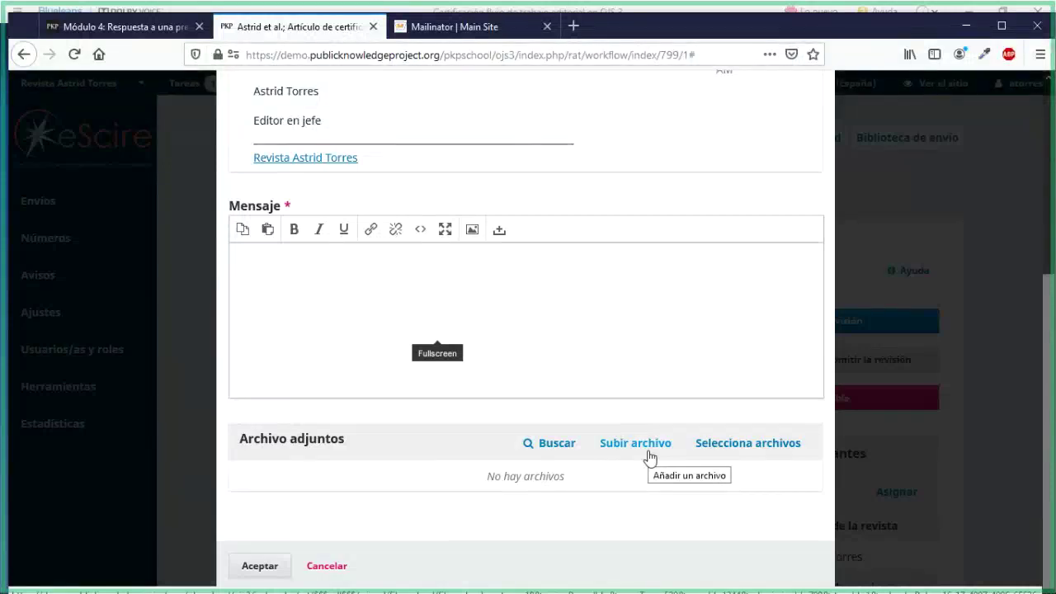
scroll(650, 456, "up", 5)
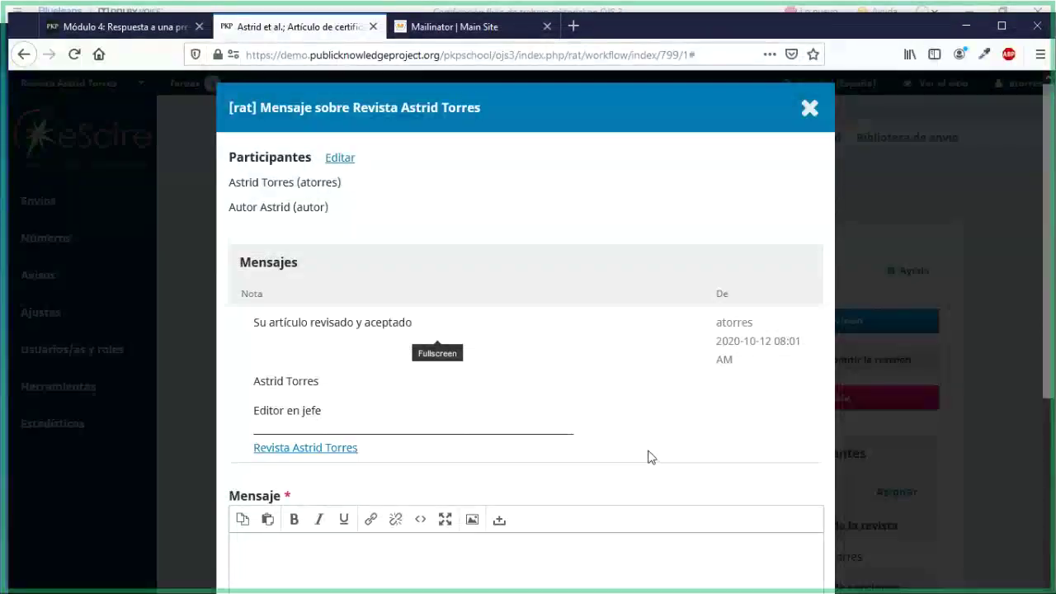
Close the discussion window and scroll down the workflow page to the pre-review discussions
left_click(813, 120)
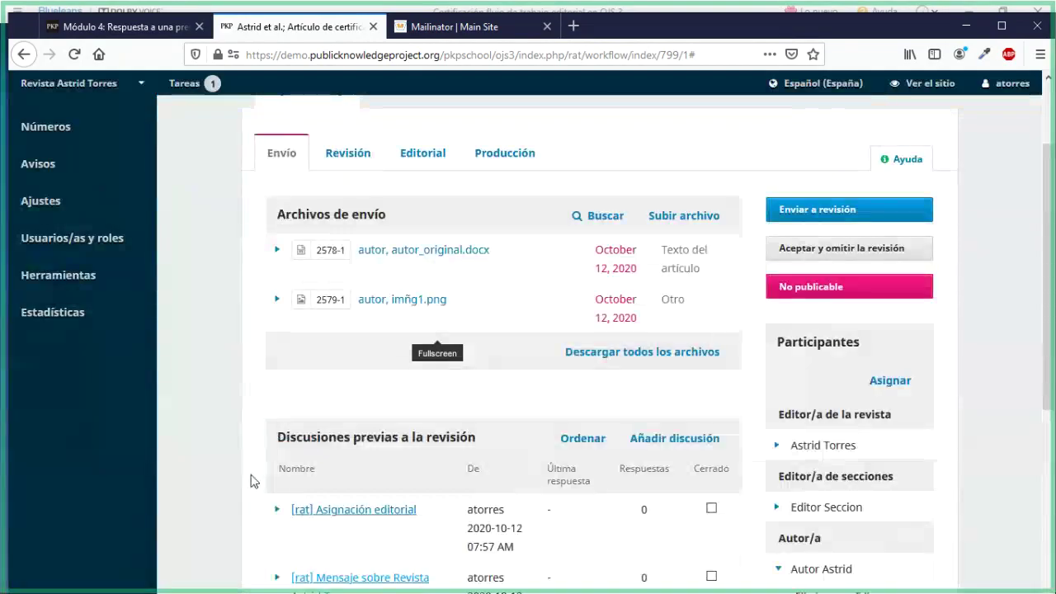
scroll(312, 495, "down", 2)
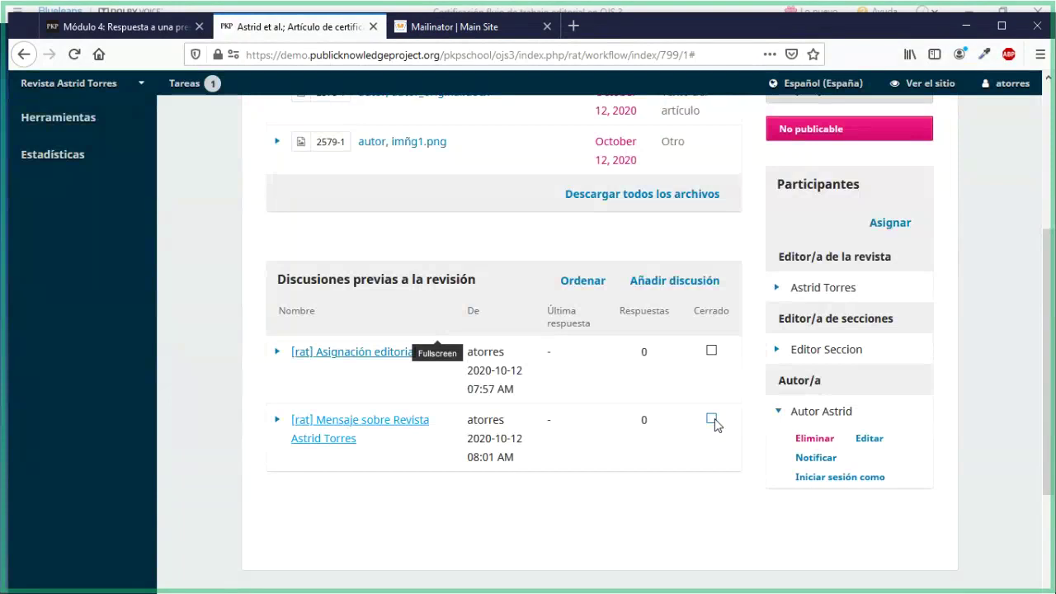
left_click(690, 293)
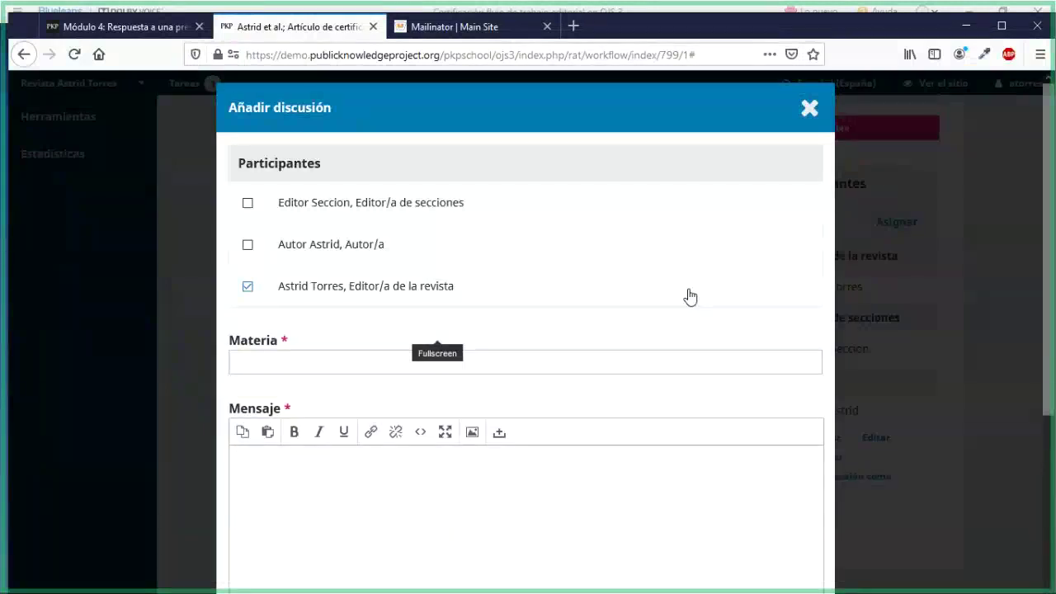
scroll(690, 295, "down", 3)
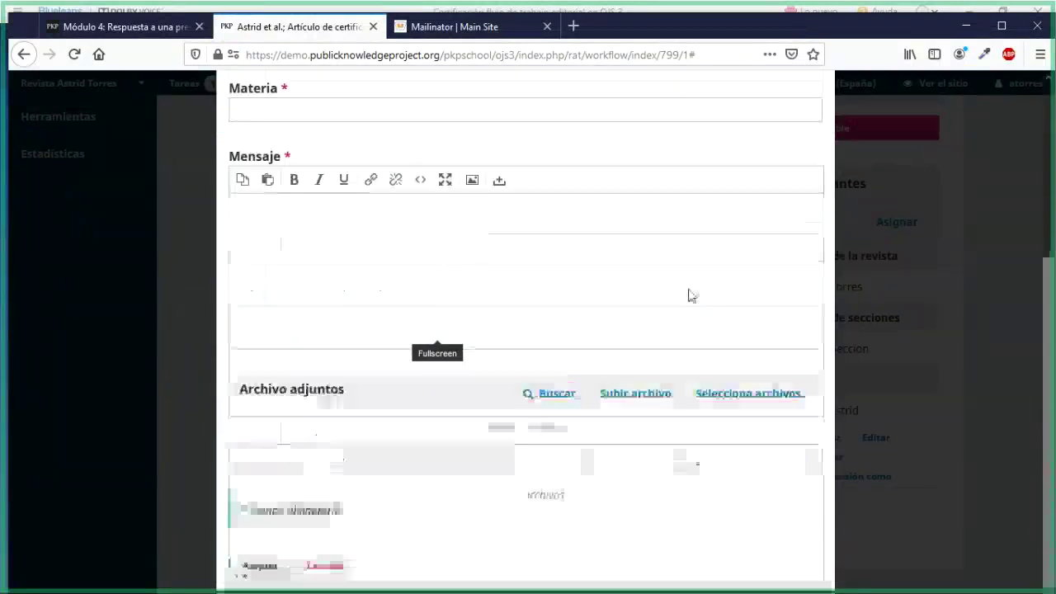
scroll(691, 295, "up", 3)
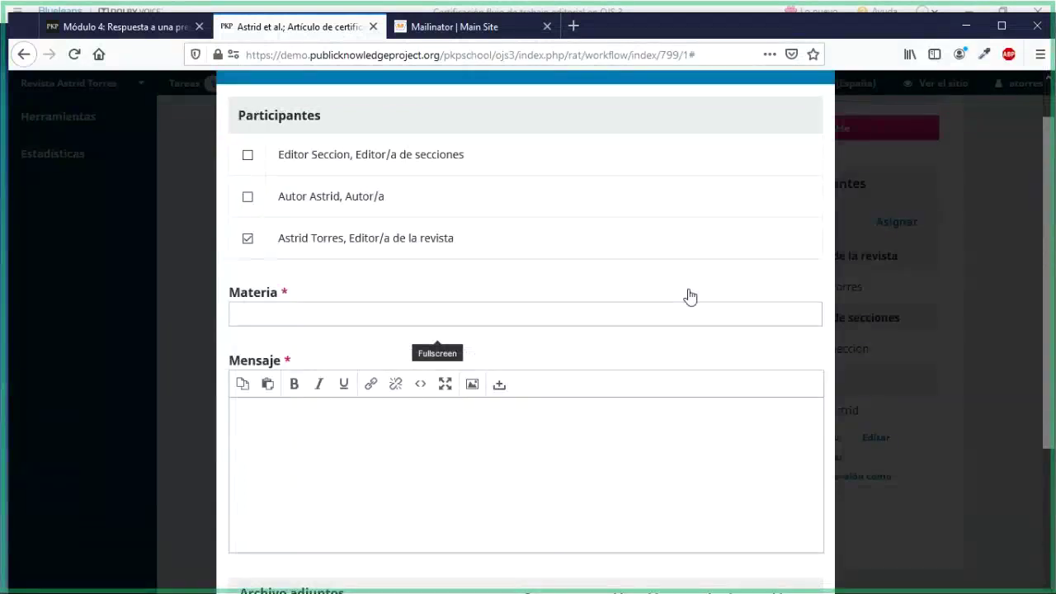
scroll(689, 295, "down", 3)
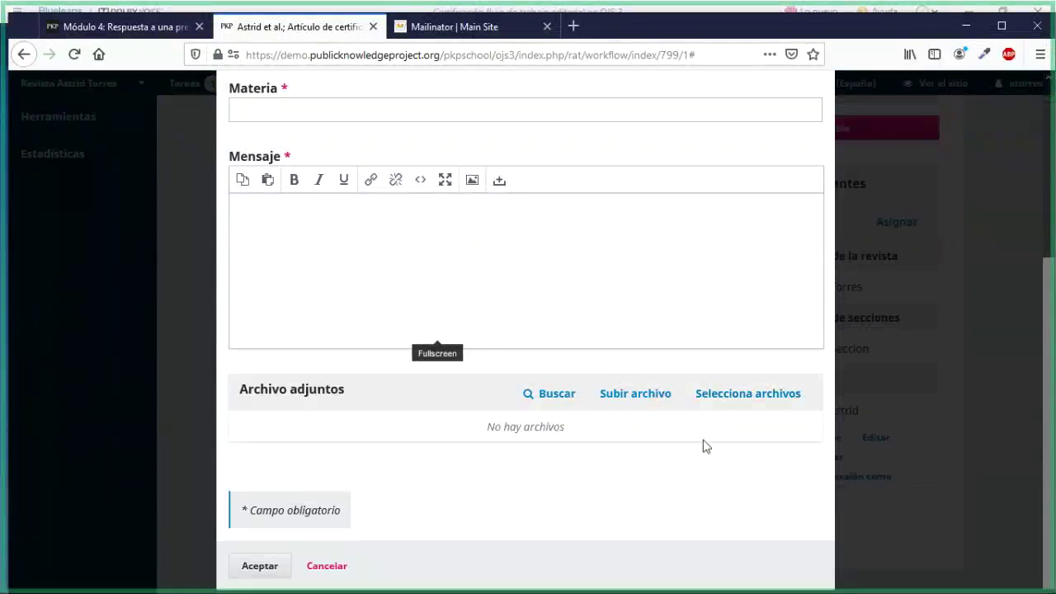
scroll(711, 452, "up", 4)
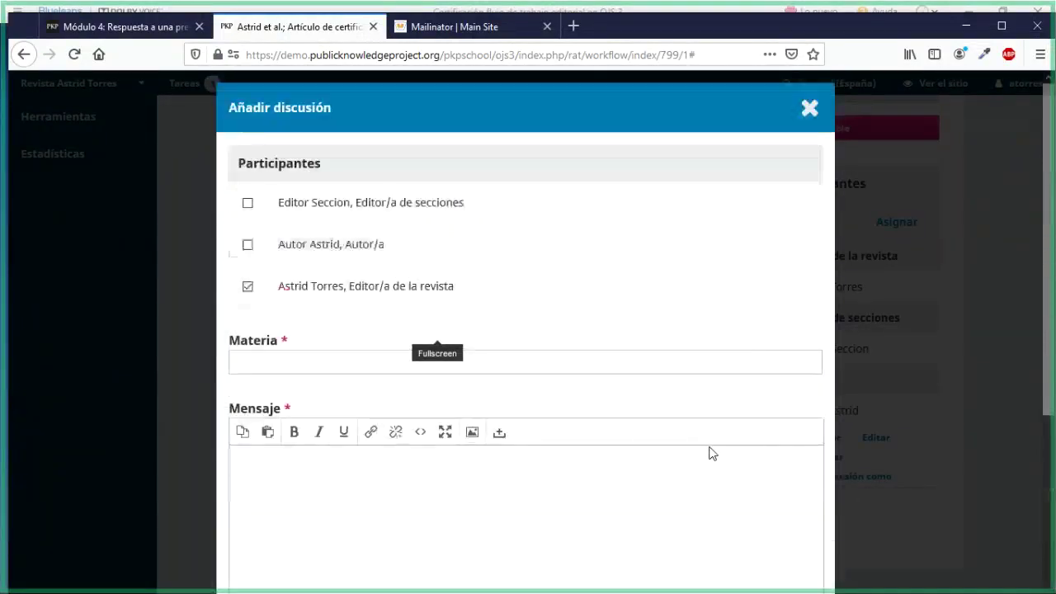
left_click(799, 122)
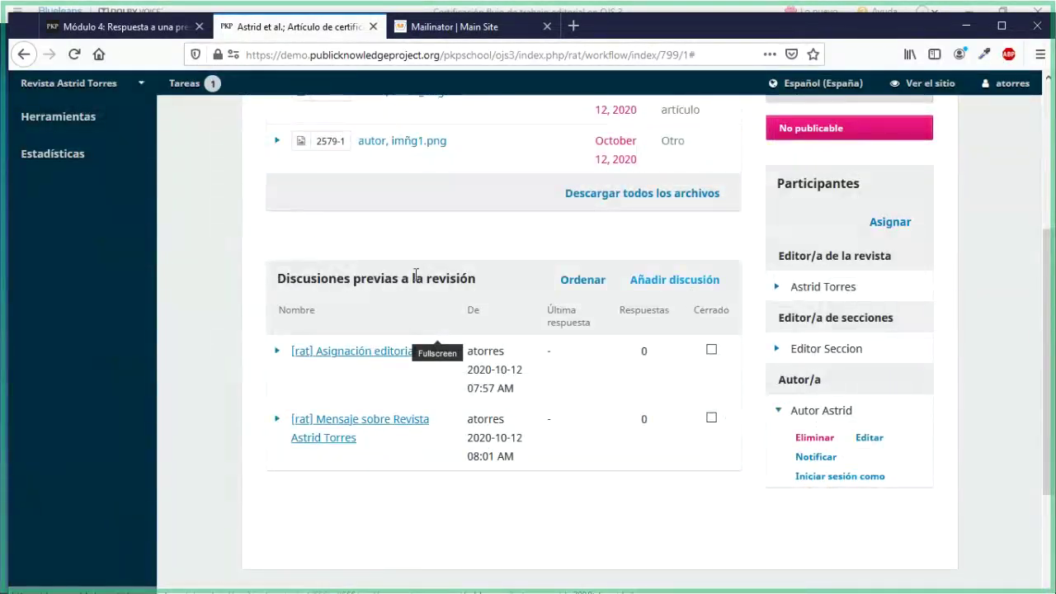
Highlight the pre-review discussions heading twice to point it out
left_click_drag(277, 280, 470, 293)
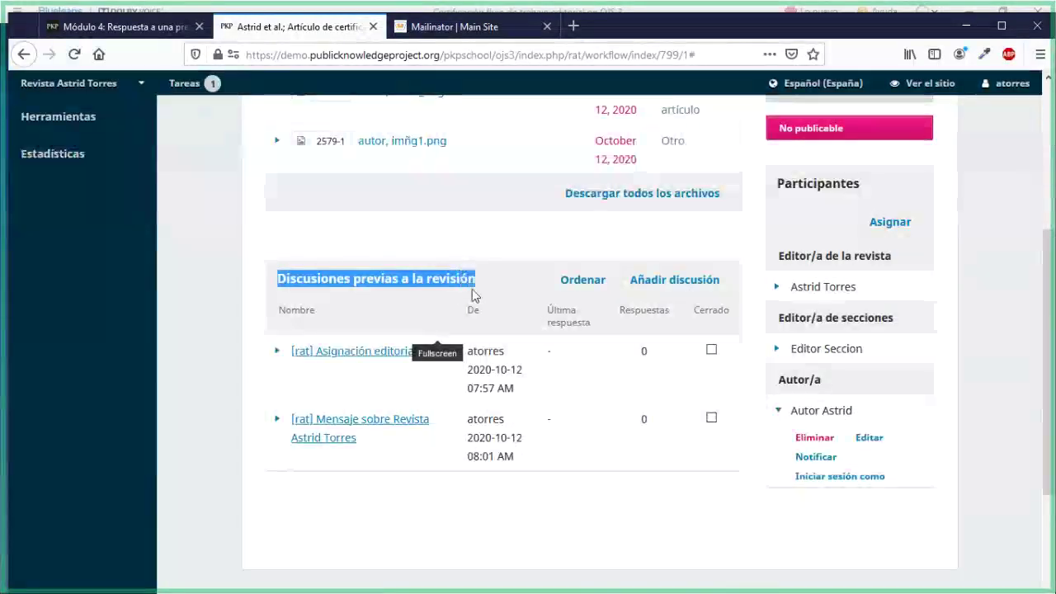
left_click(284, 486)
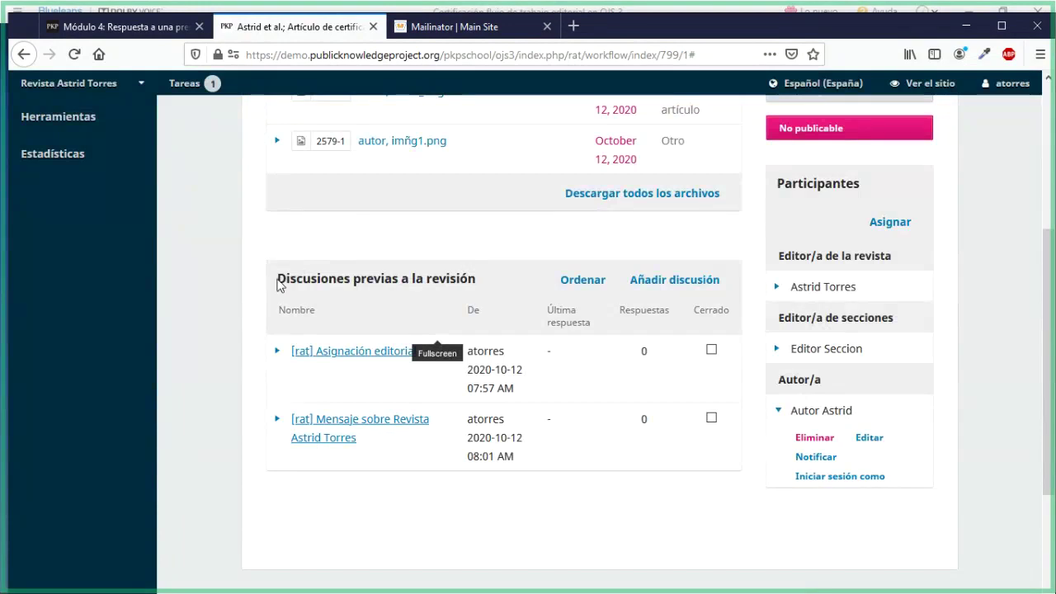
left_click_drag(278, 285, 457, 281)
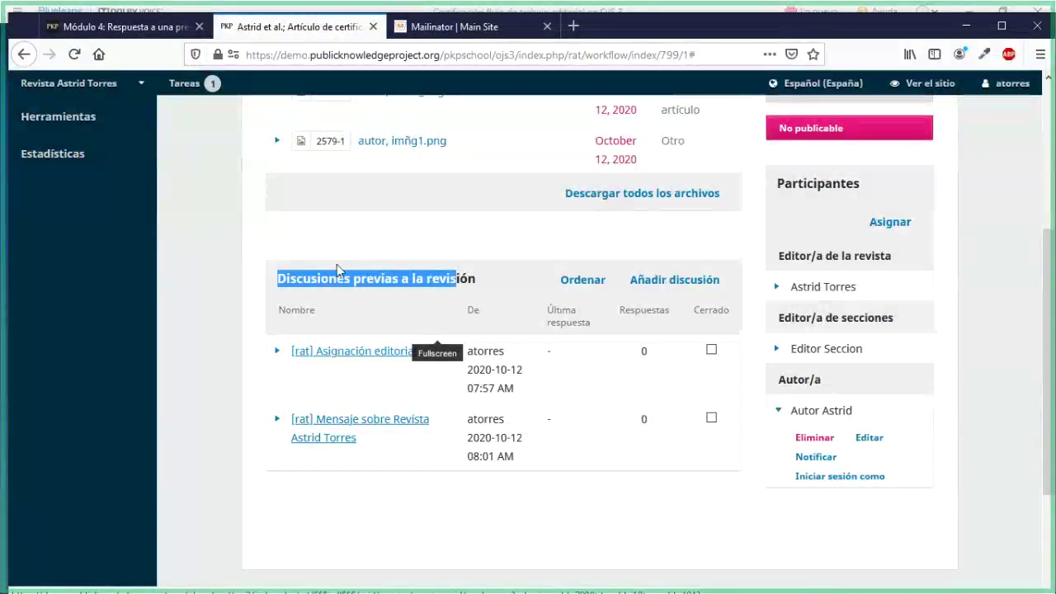
left_click(361, 487)
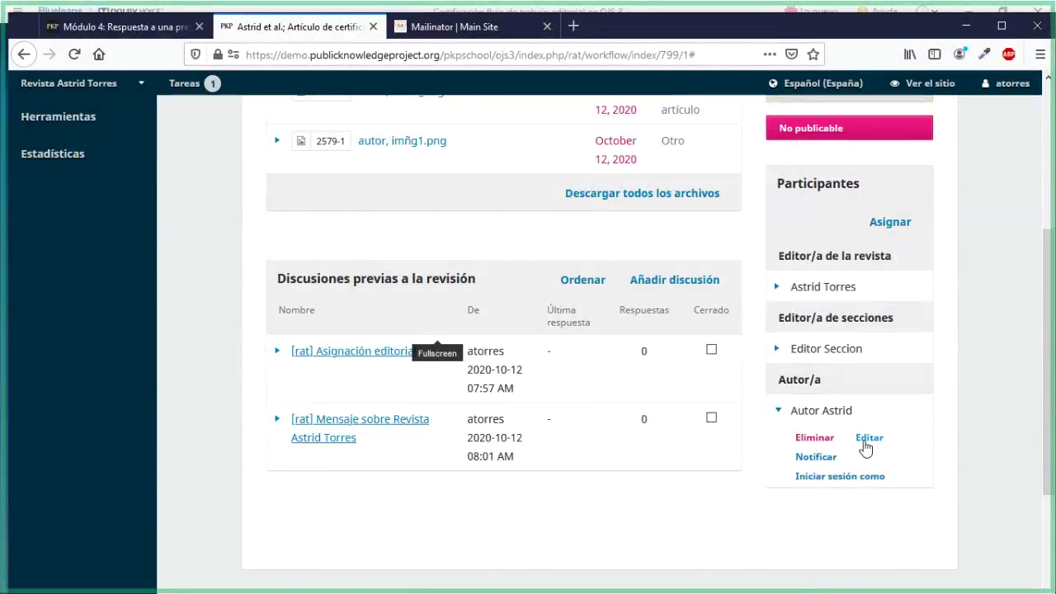
Open the author's Editar asignación dialog, close it unchanged, and switch to the Módulo 4 lesson
left_click(868, 439)
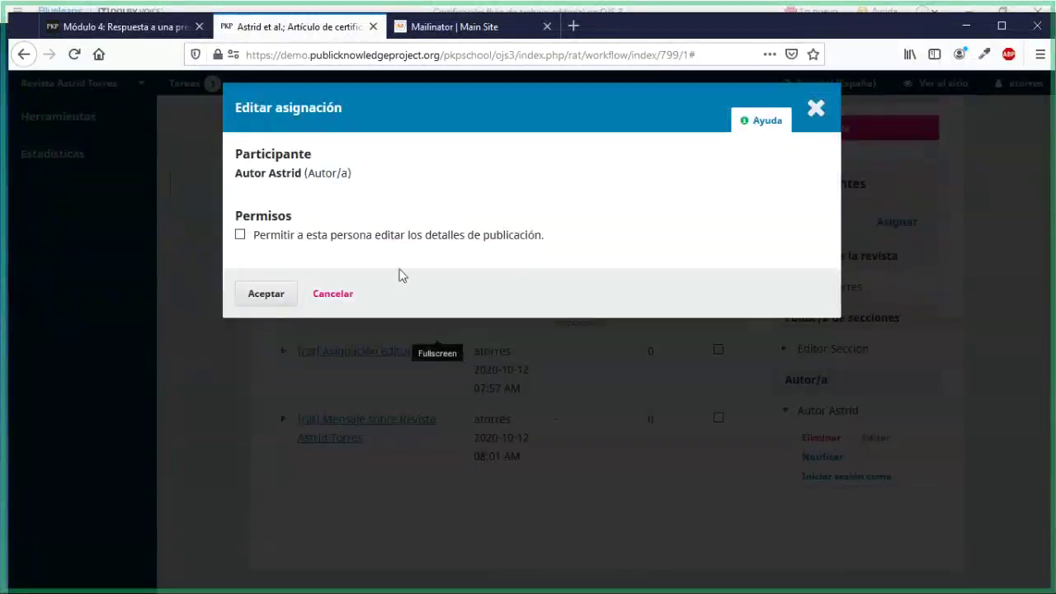
left_click(812, 109)
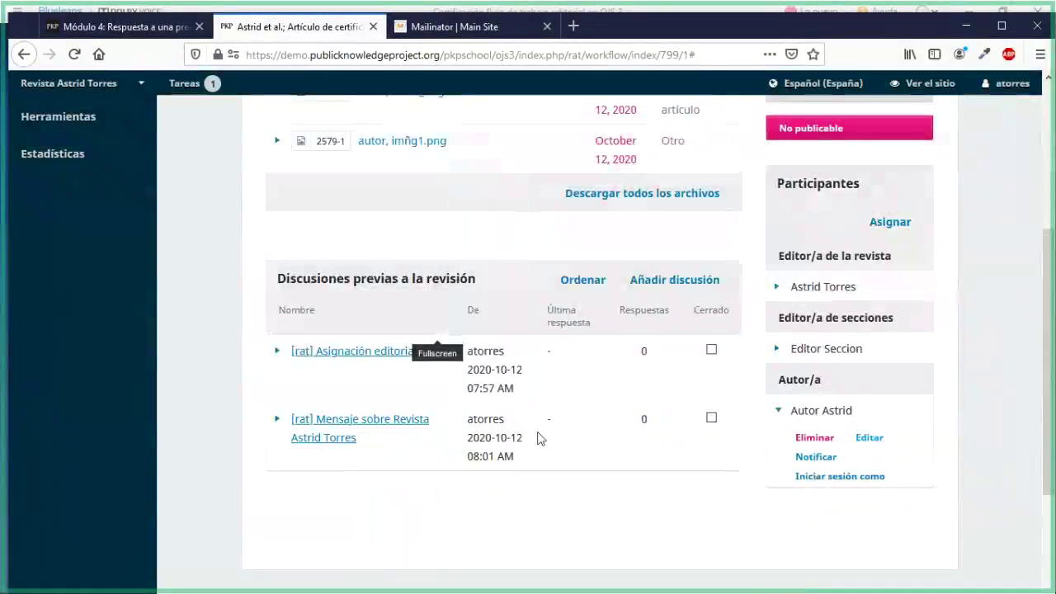
left_click(155, 27)
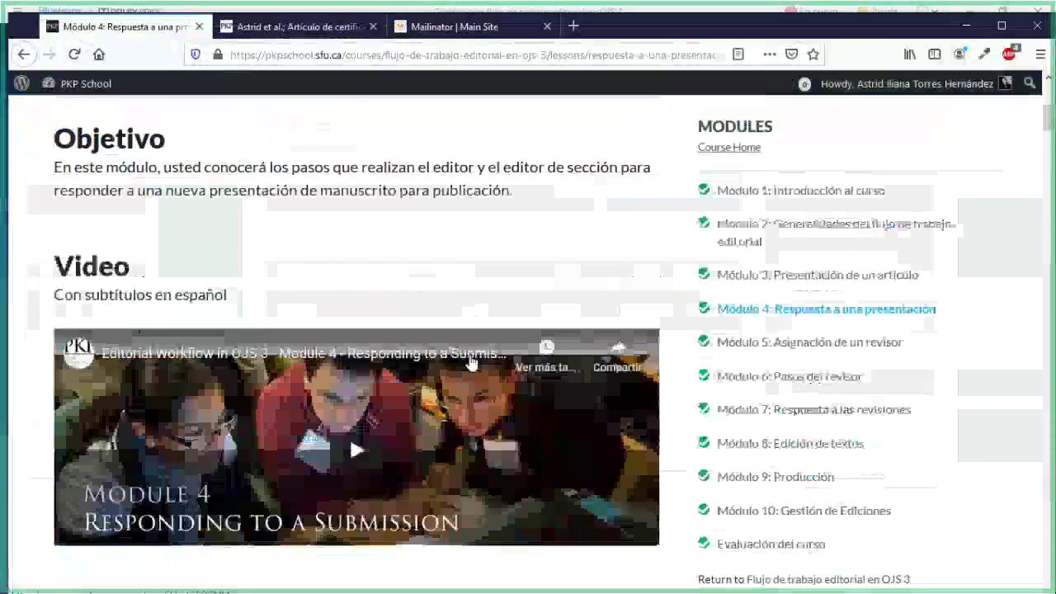
Scroll through the Módulo 4 lesson's Actividad and Discusión sections
scroll(470, 361, "down", 5)
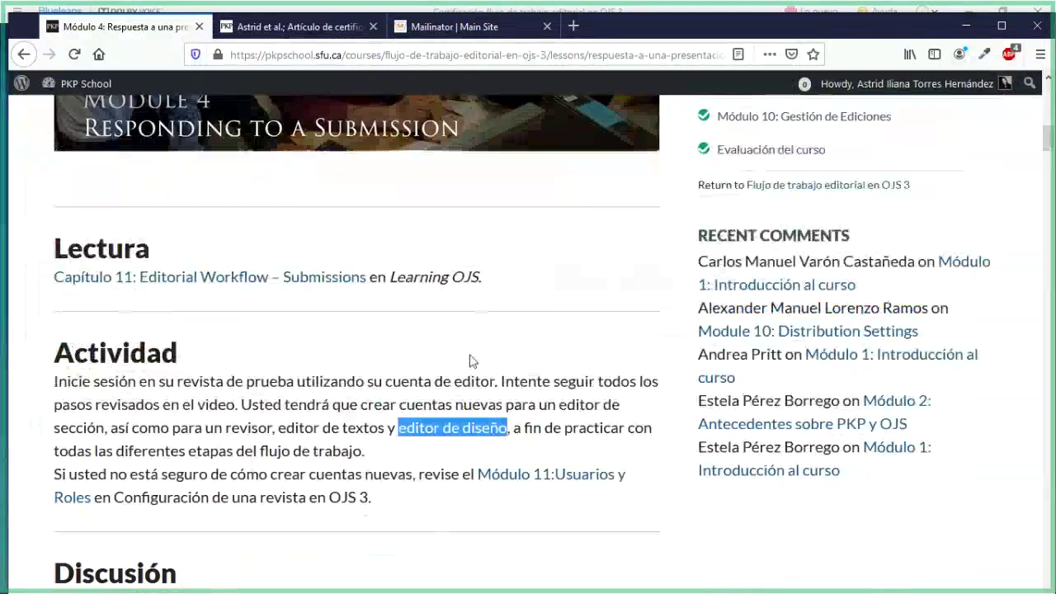
scroll(470, 361, "down", 3)
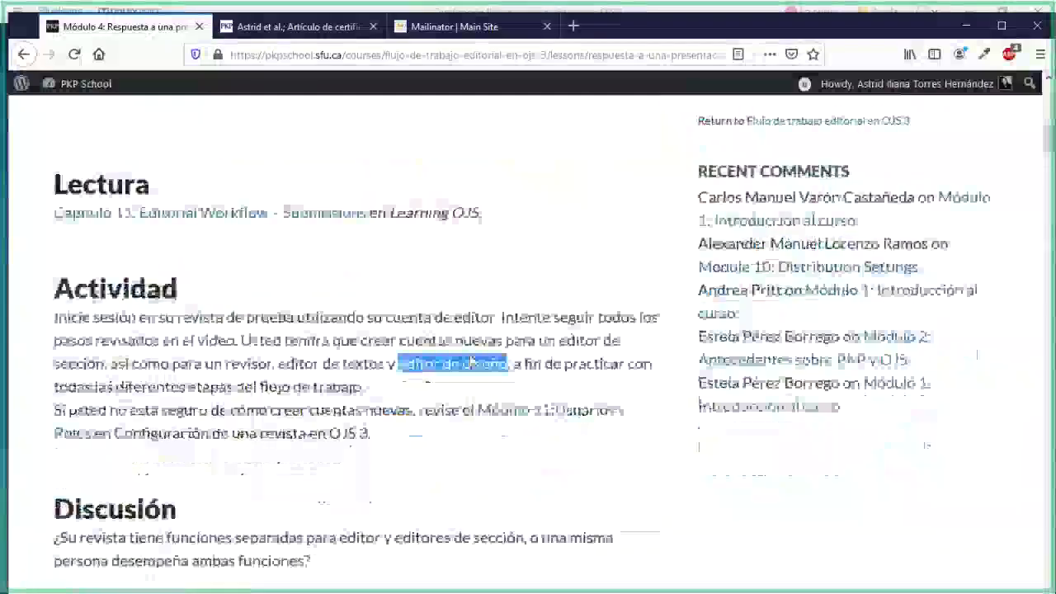
scroll(470, 361, "down", 5)
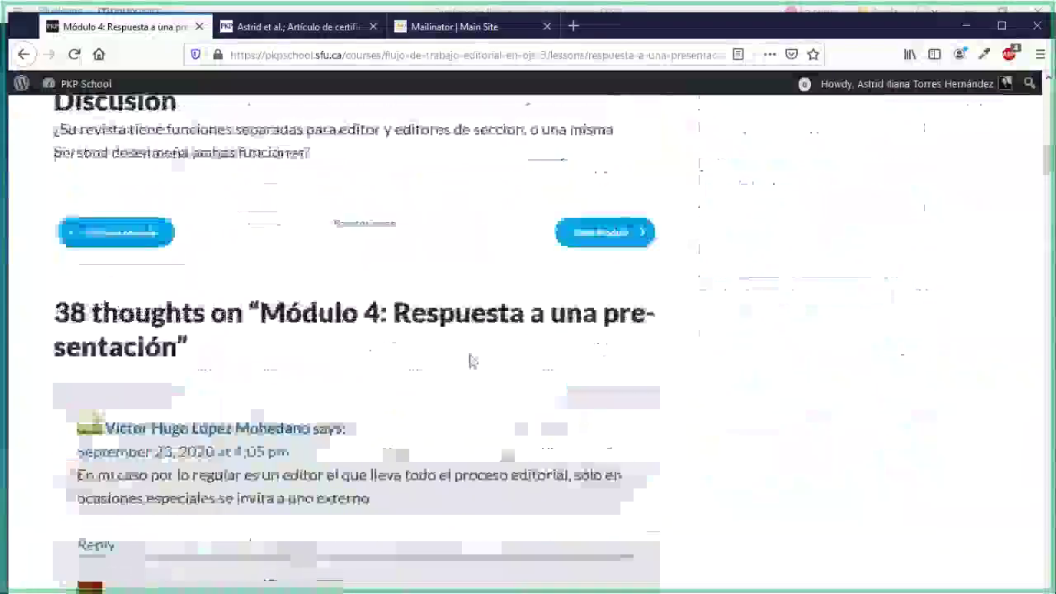
scroll(470, 361, "up", 5)
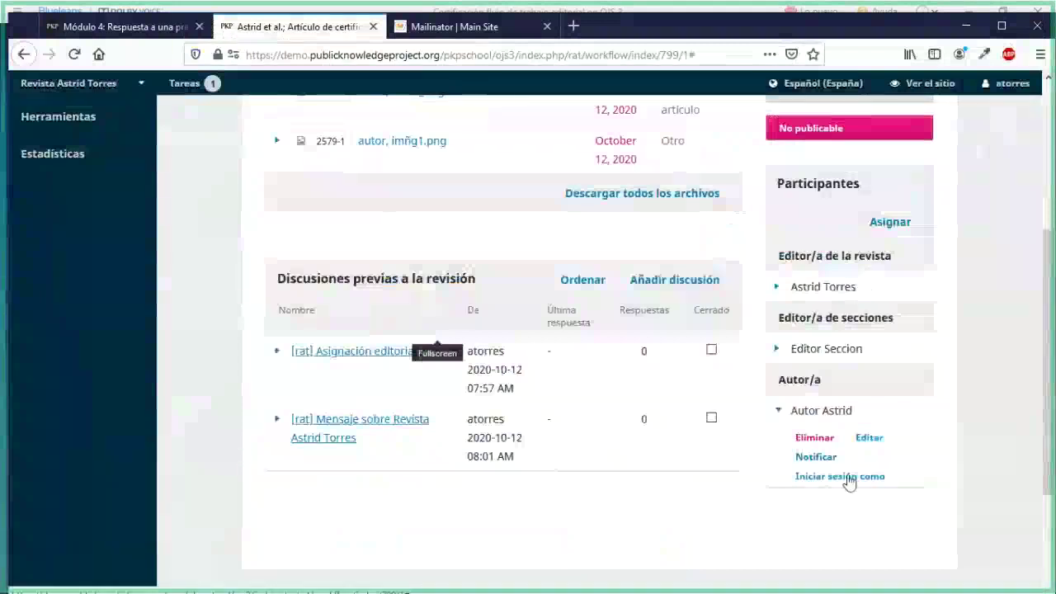
Log in as the submission's author and select the e-mail on the profile's Contacto tab
left_click(838, 477)
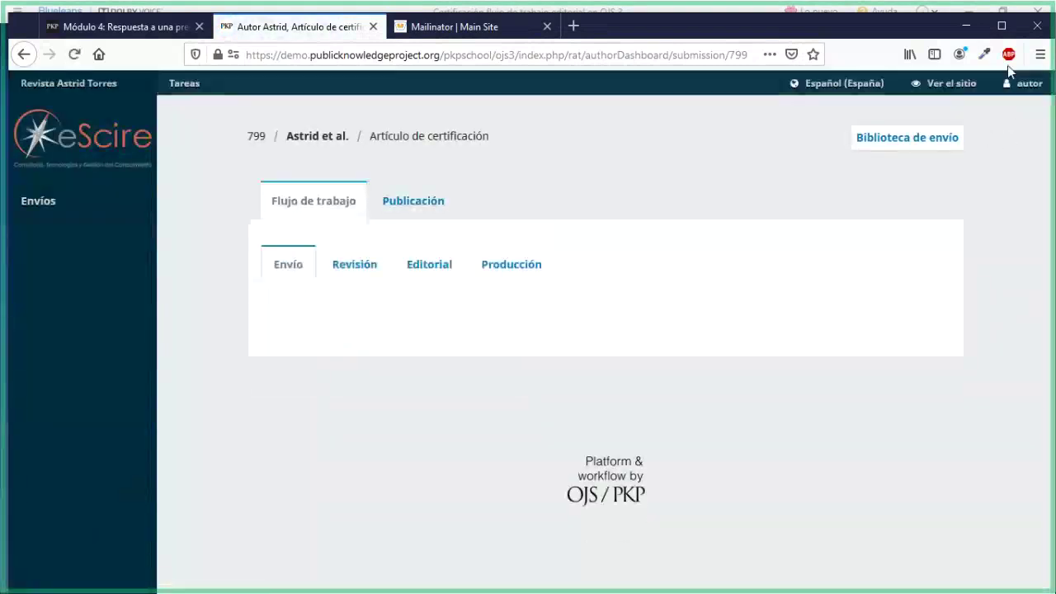
mouse_move(1014, 95)
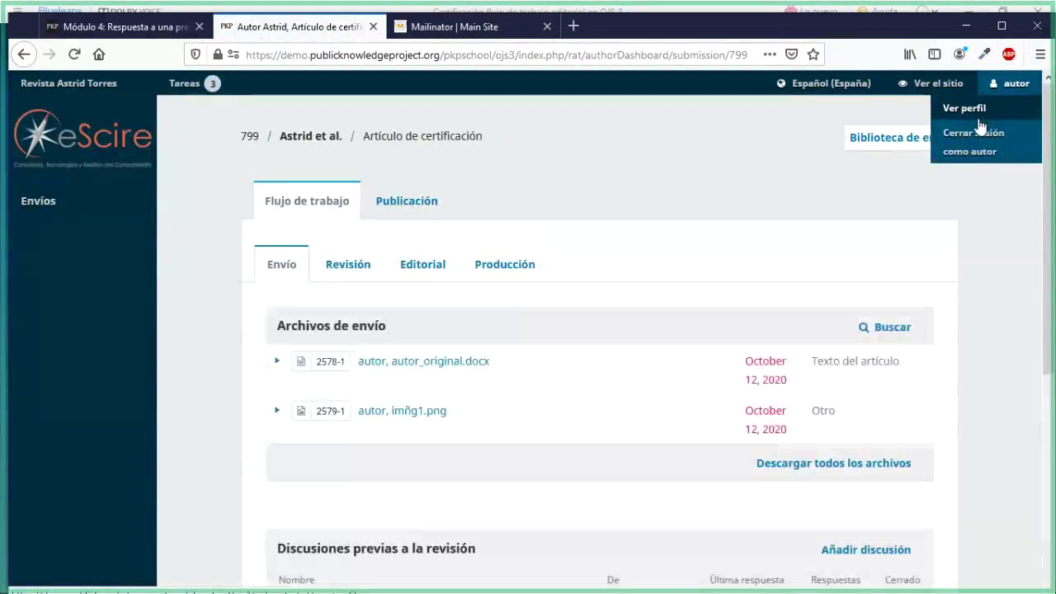
left_click(983, 133)
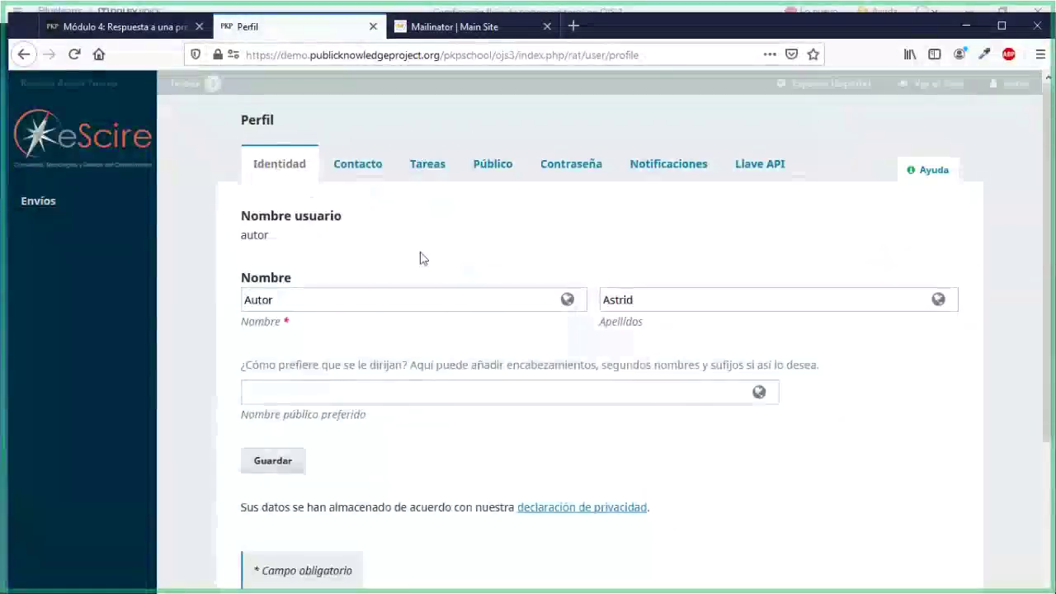
left_click(367, 168)
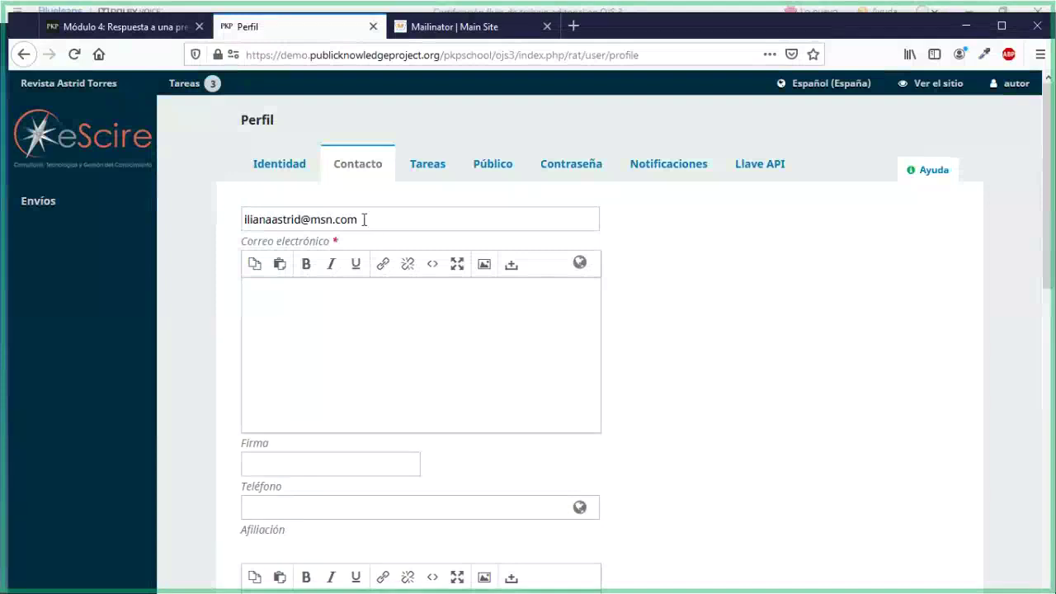
left_click_drag(363, 219, 241, 215)
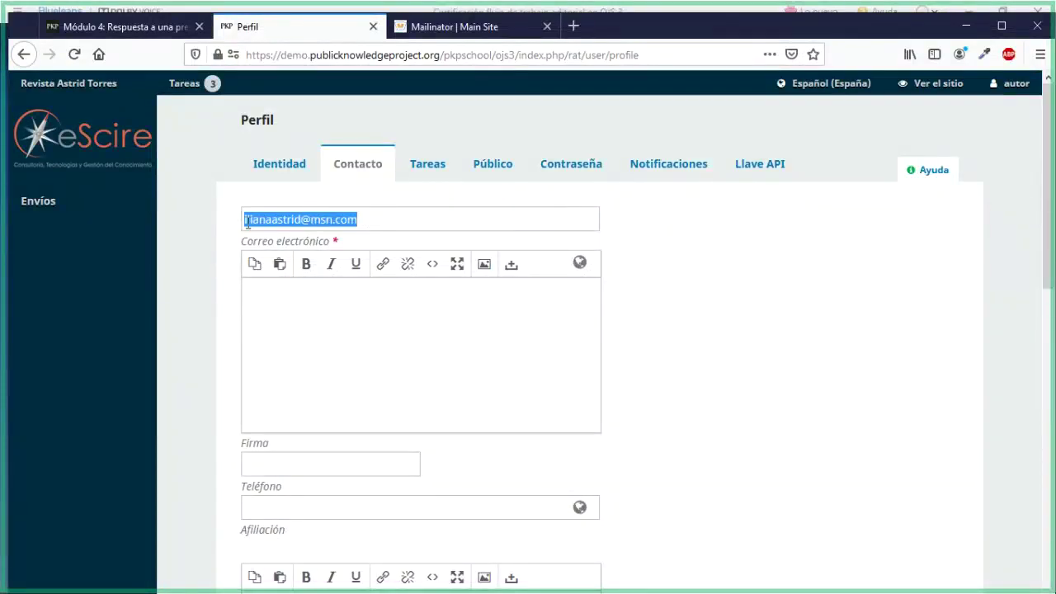
Open hotmail.com in a new tab and sign out of the signed-in Microsoft account
left_click(574, 29)
type("hotm")
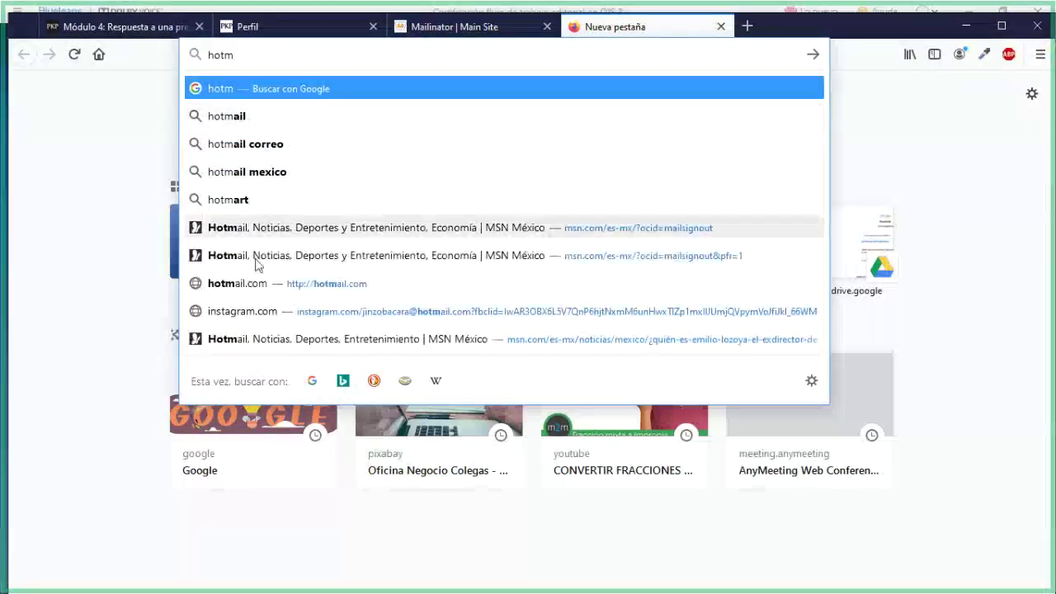
left_click(256, 292)
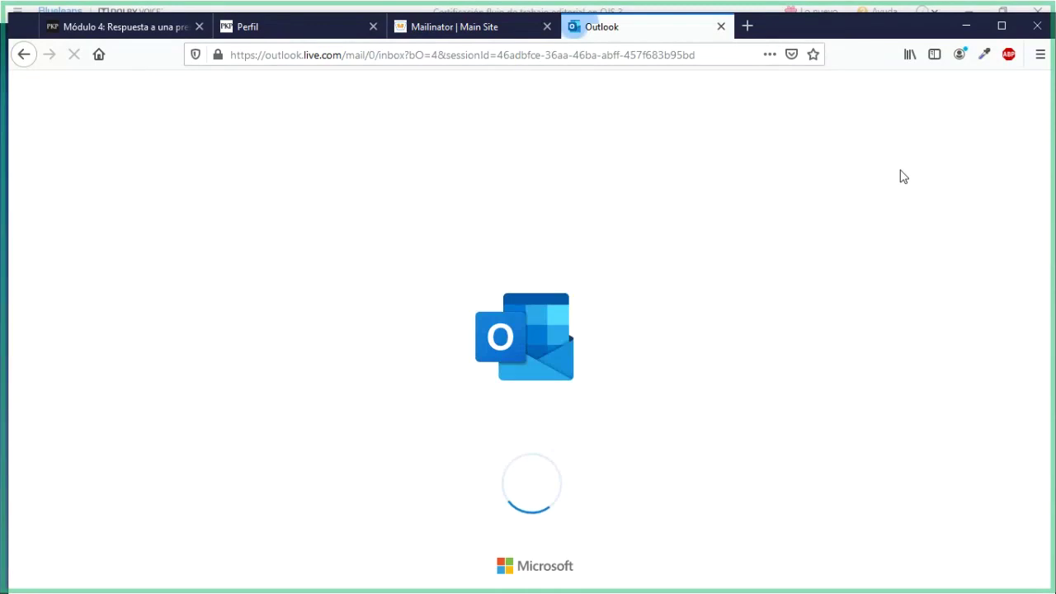
left_click(1036, 90)
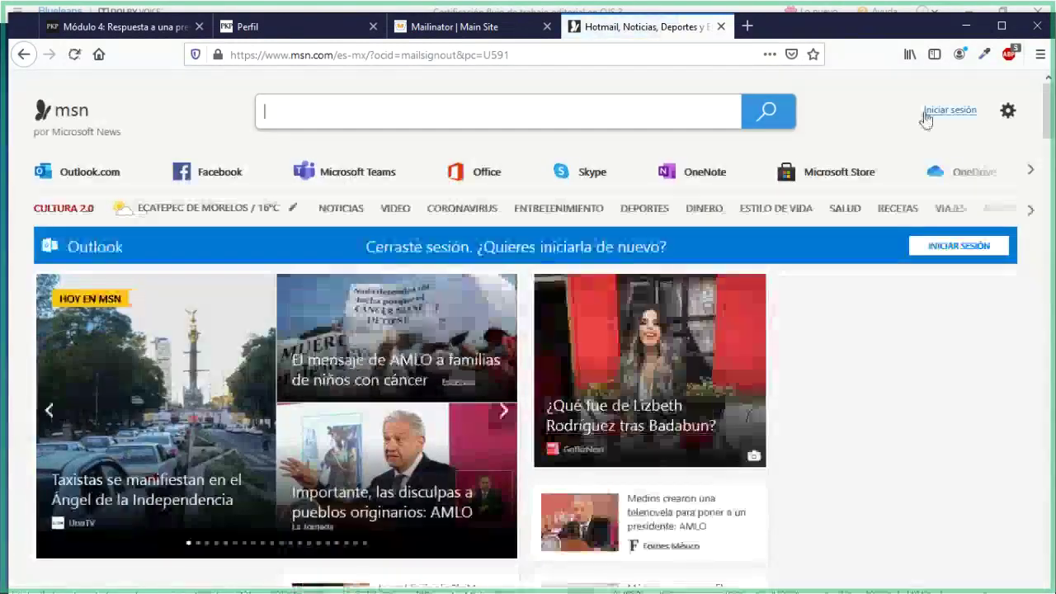
Sign in with the author's e-mail and password, declining to stay signed in
left_click(926, 116)
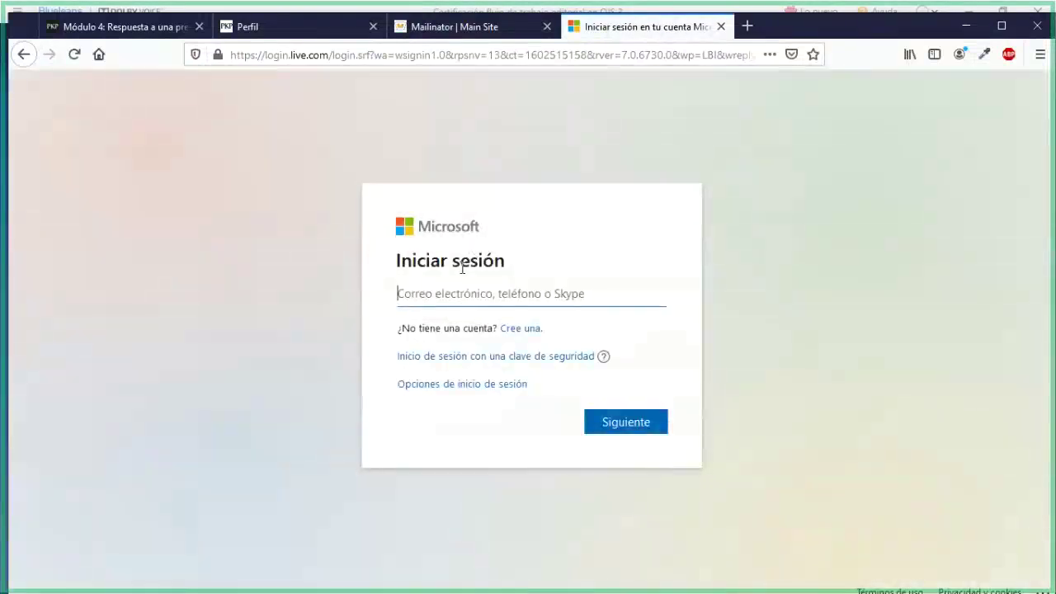
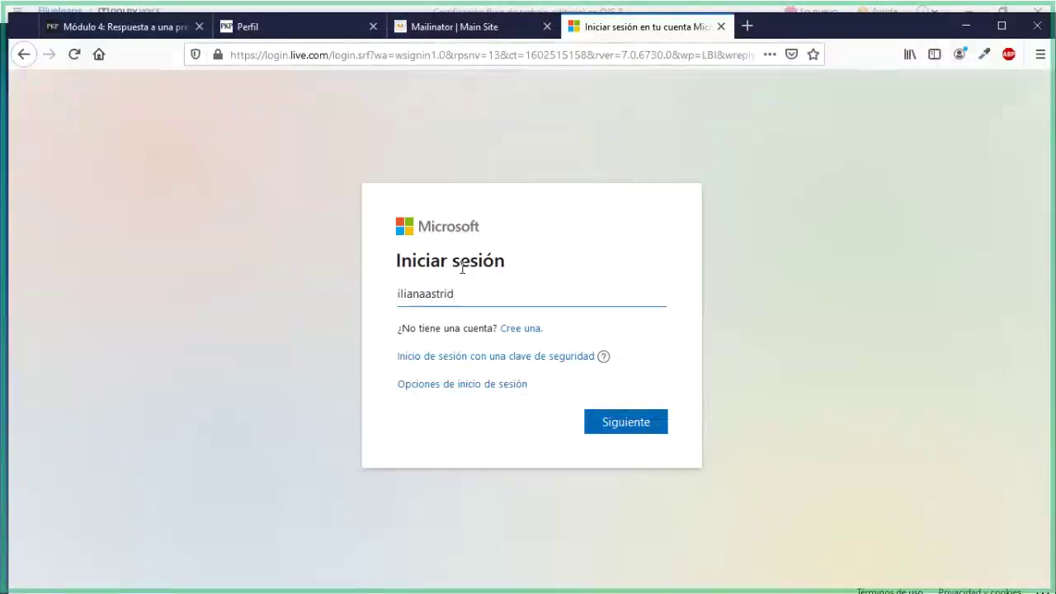
left_click(649, 421)
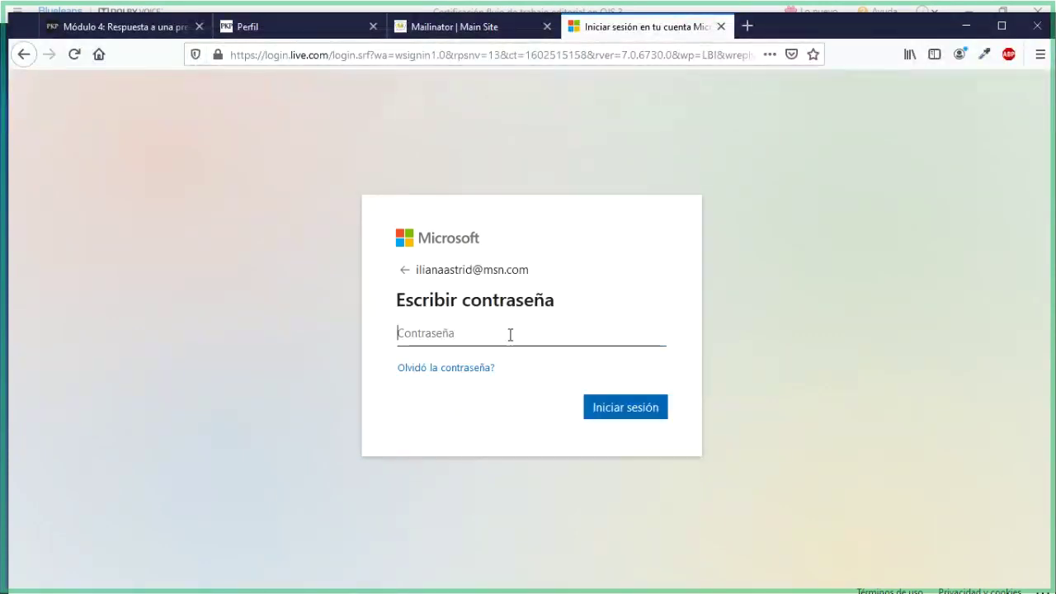
type("••")
key("Return")
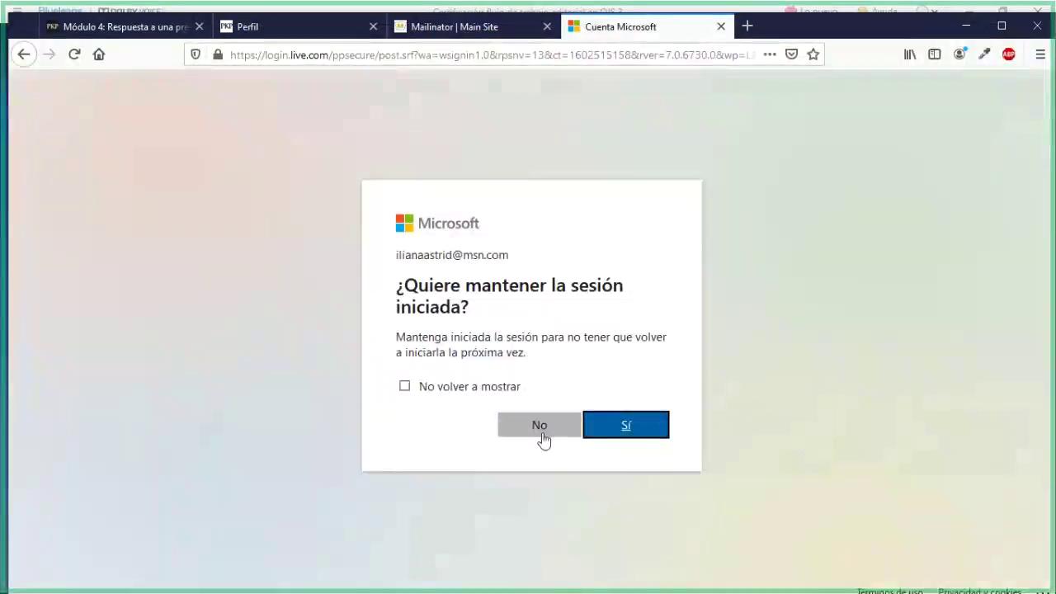
left_click(543, 439)
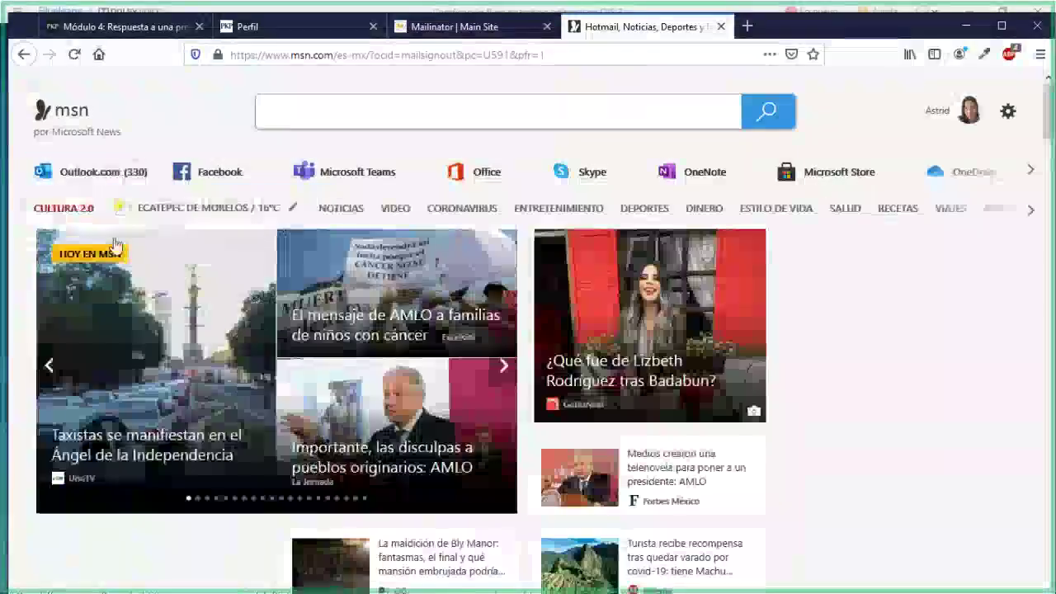
Open the Outlook.com inbox and switch between the Otros and Prioritarios message lists
left_click(91, 172)
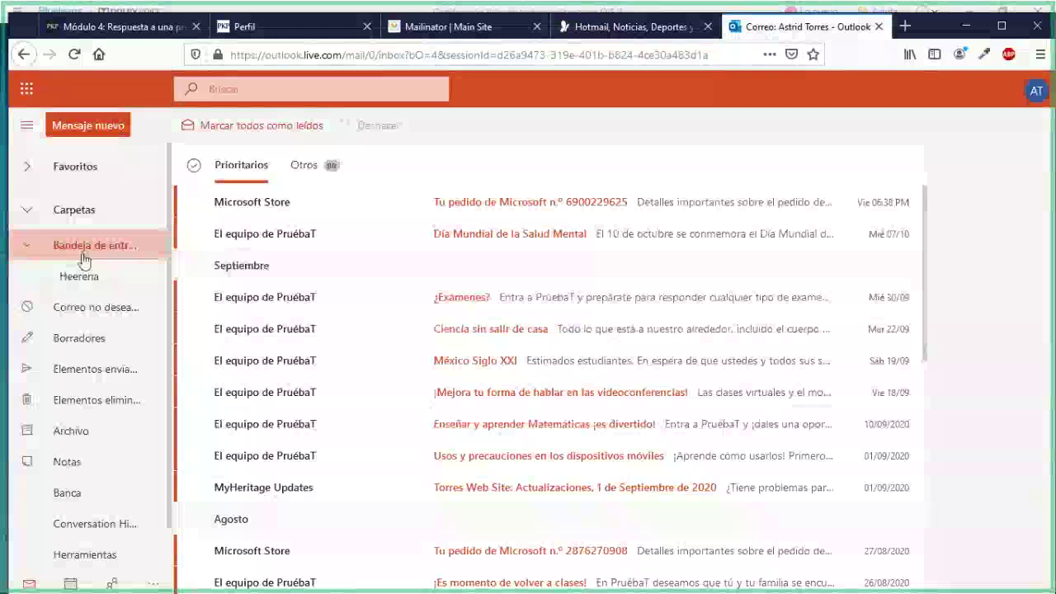
left_click(302, 191)
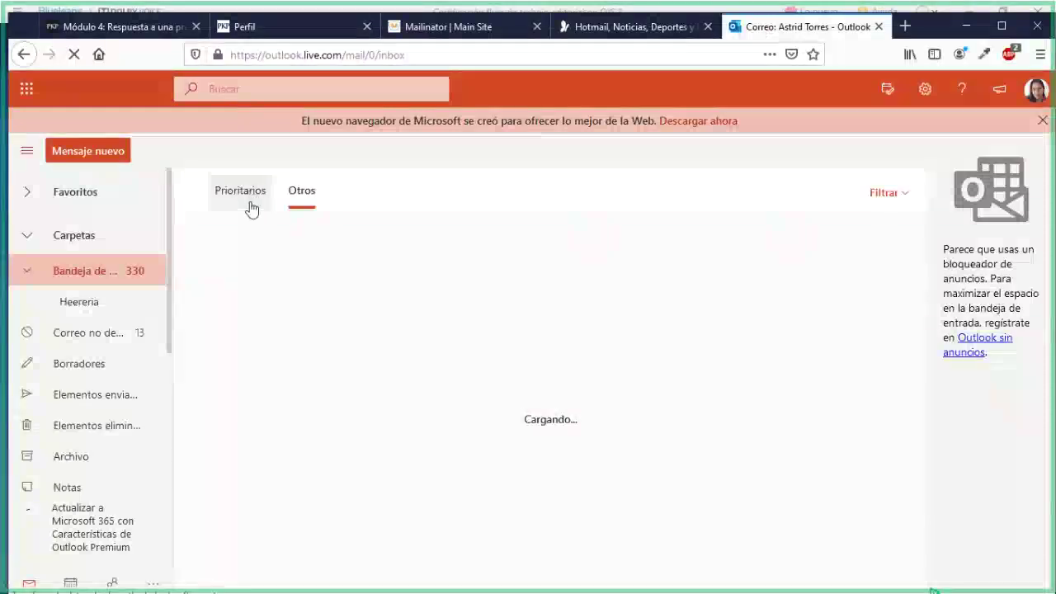
left_click(251, 204)
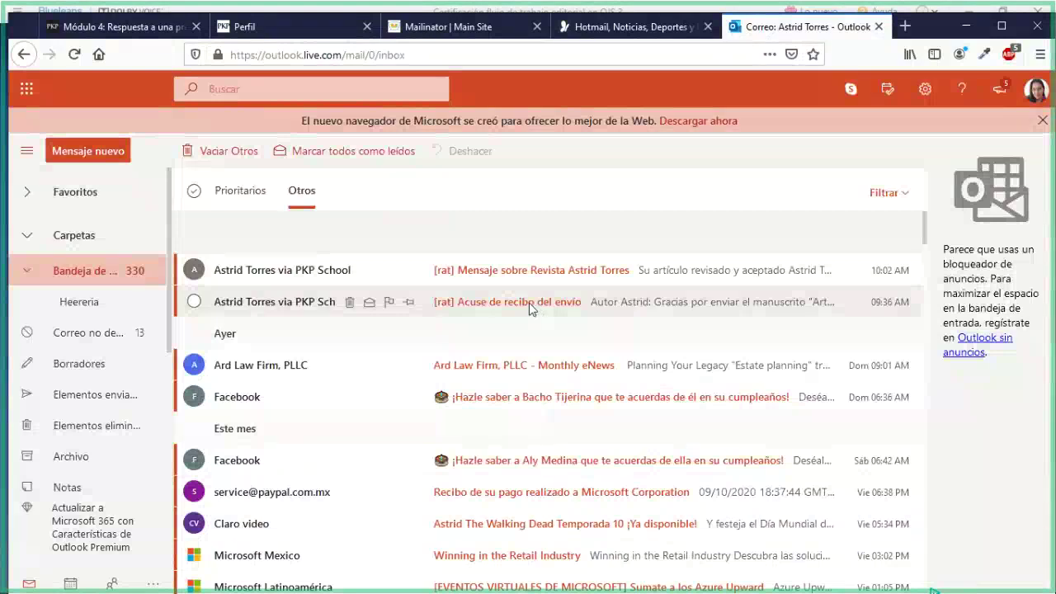
Read the '[rat] Acuse de recibo del envío' email, then the 'Su artículo revisado y aceptado' discussion message
left_click(527, 307)
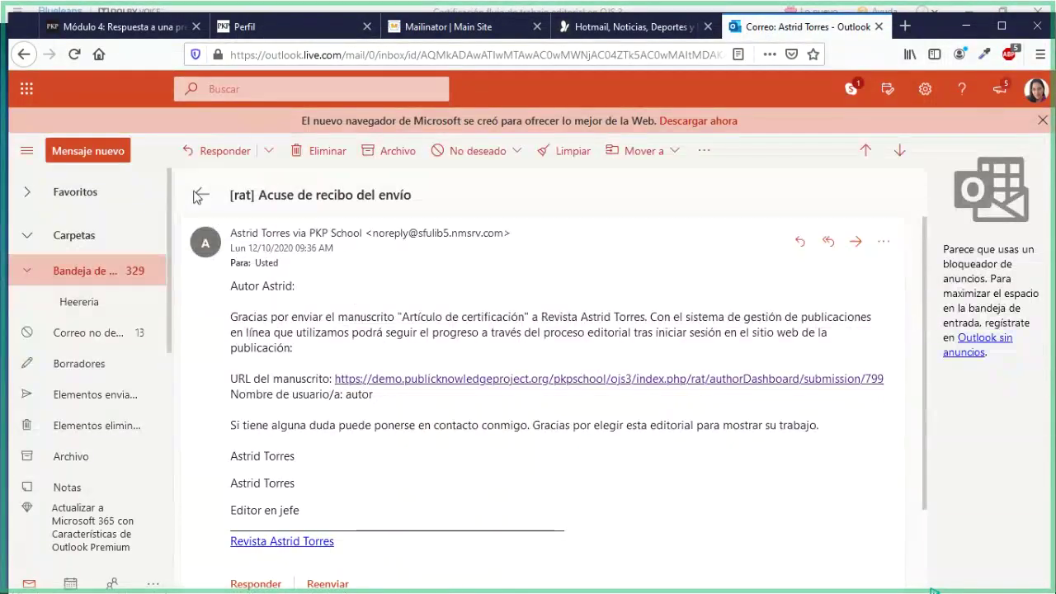
left_click(199, 195)
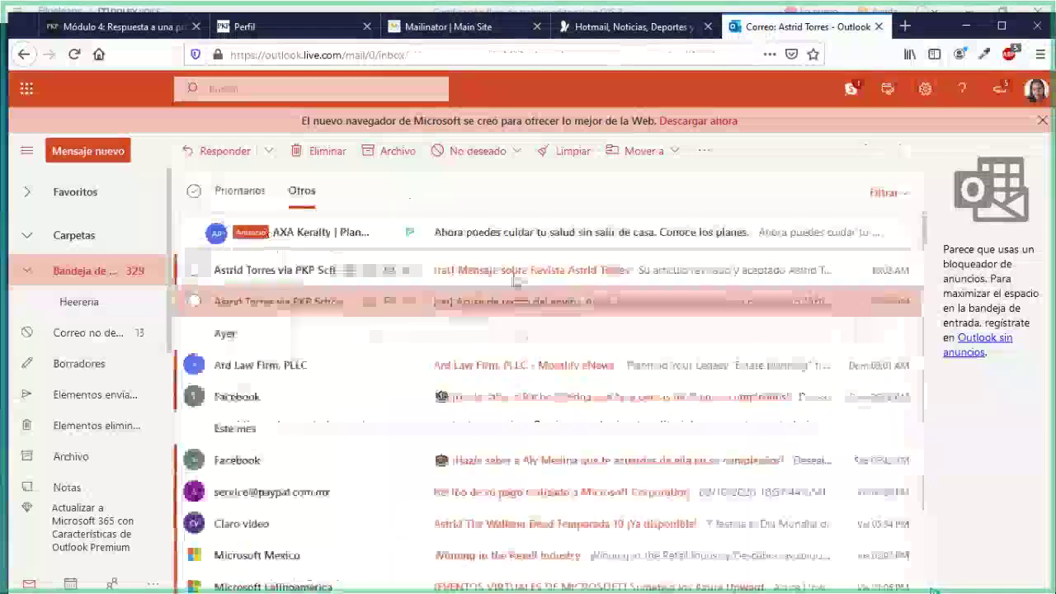
left_click(512, 279)
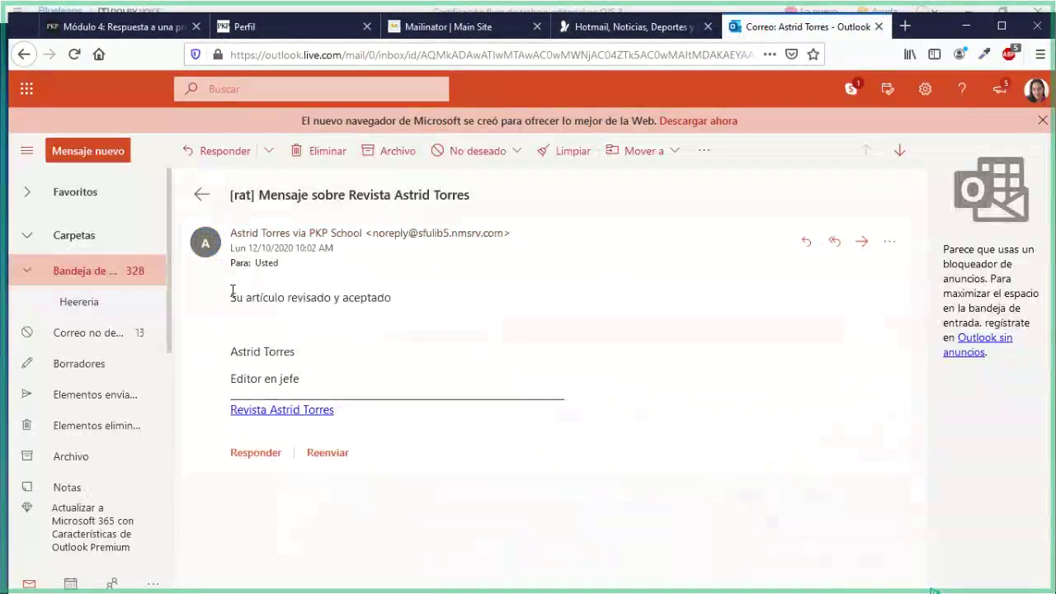
left_click_drag(253, 293, 399, 311)
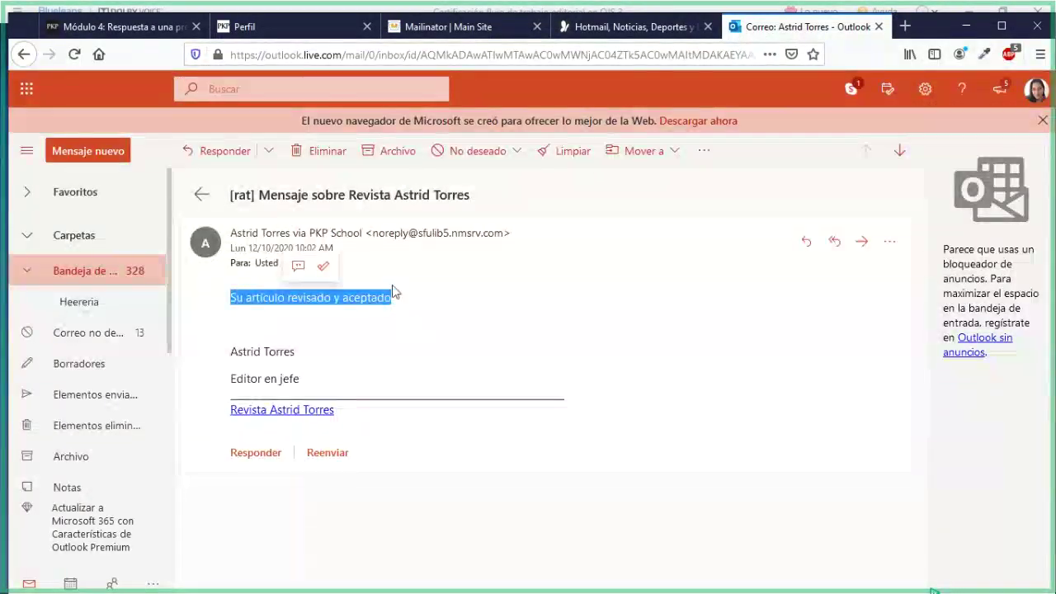
left_click(310, 334)
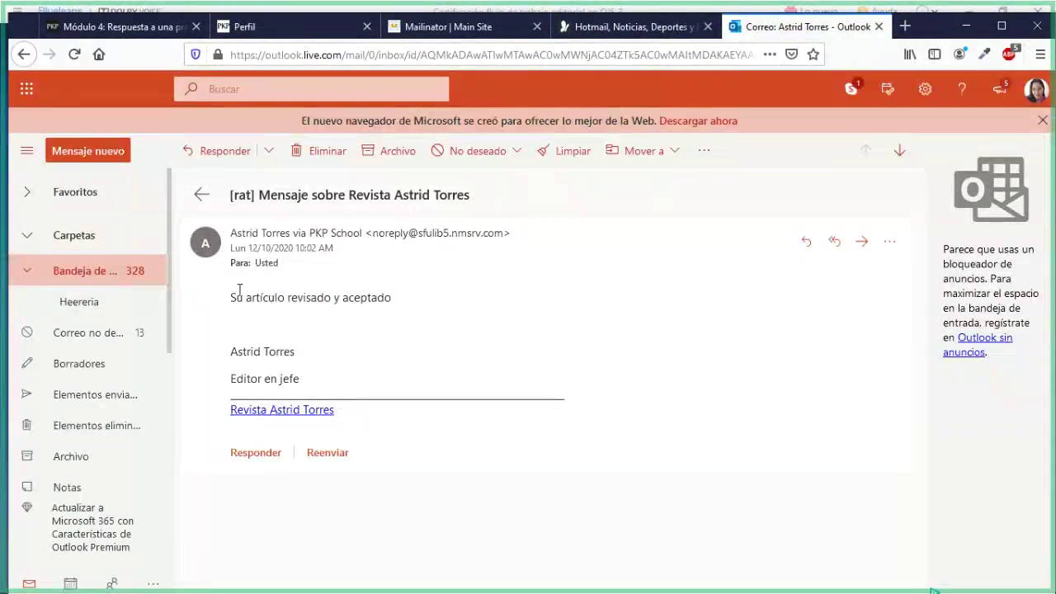
left_click_drag(237, 295, 388, 298)
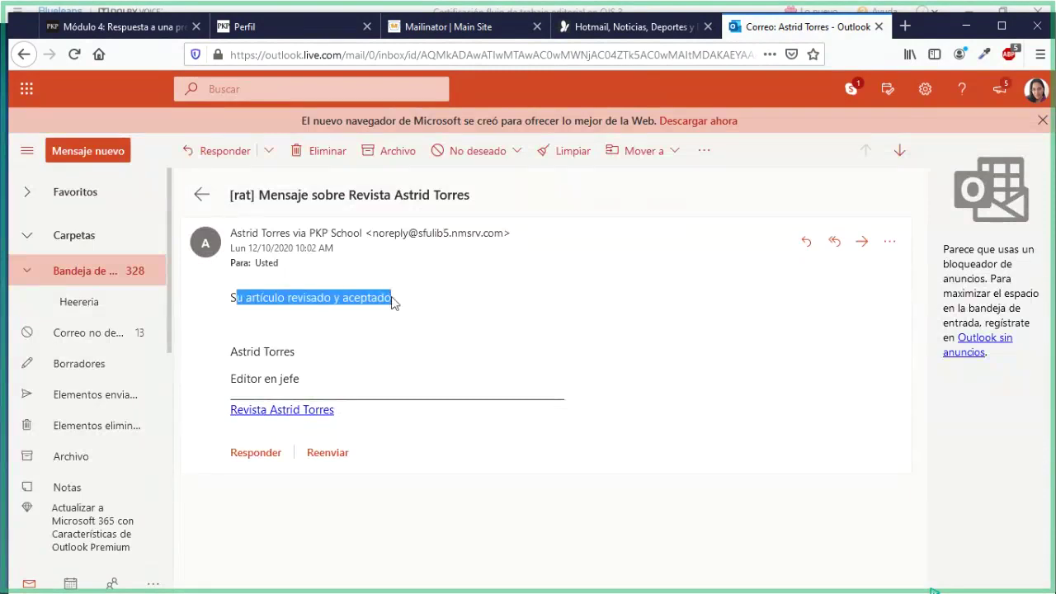
left_click(392, 303)
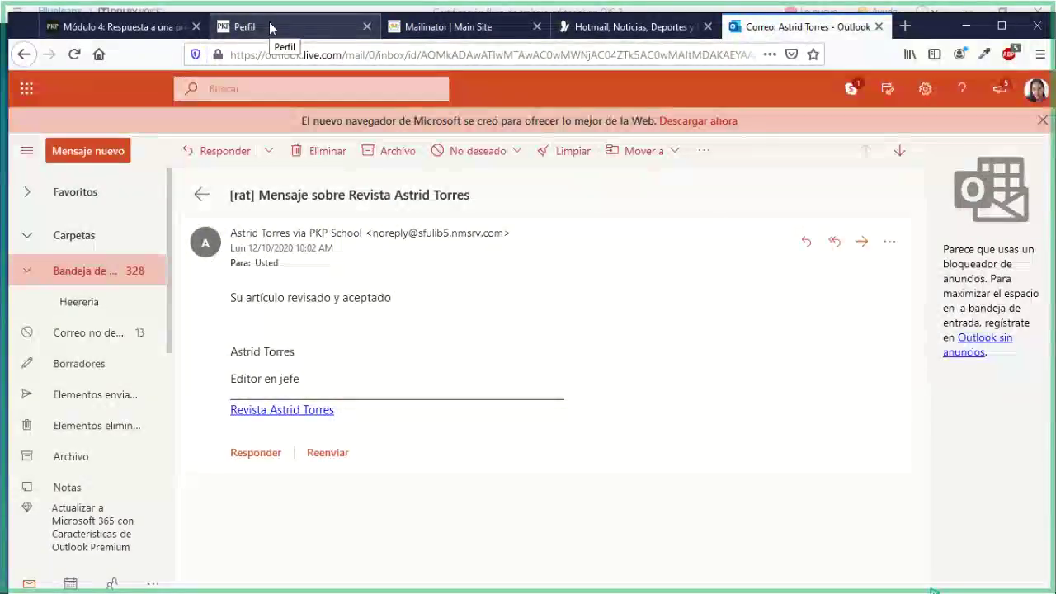
Log out of the author account from the OJS profile page
left_click(272, 29)
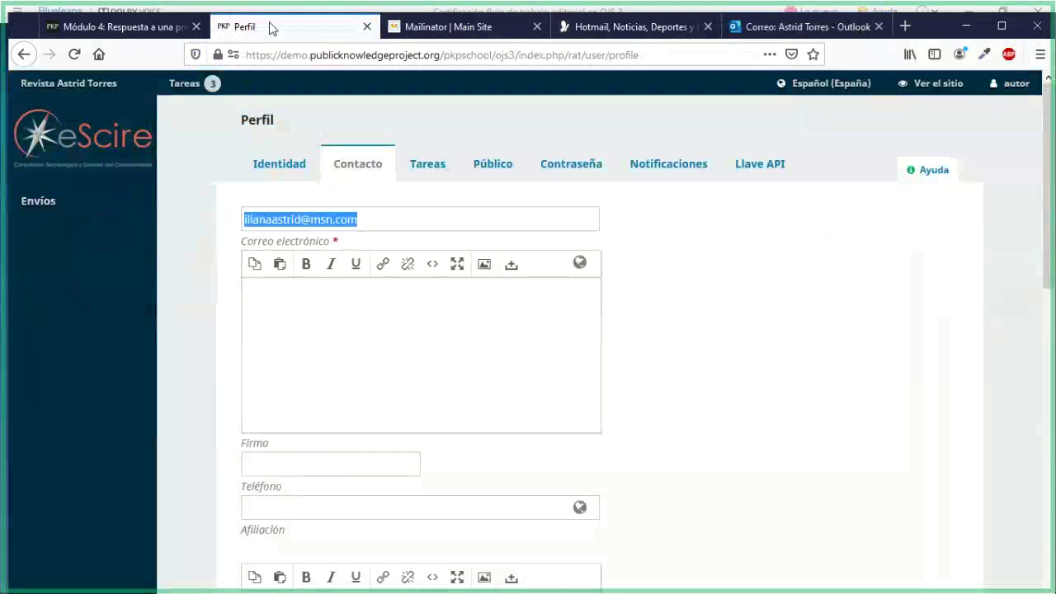
left_click(1010, 84)
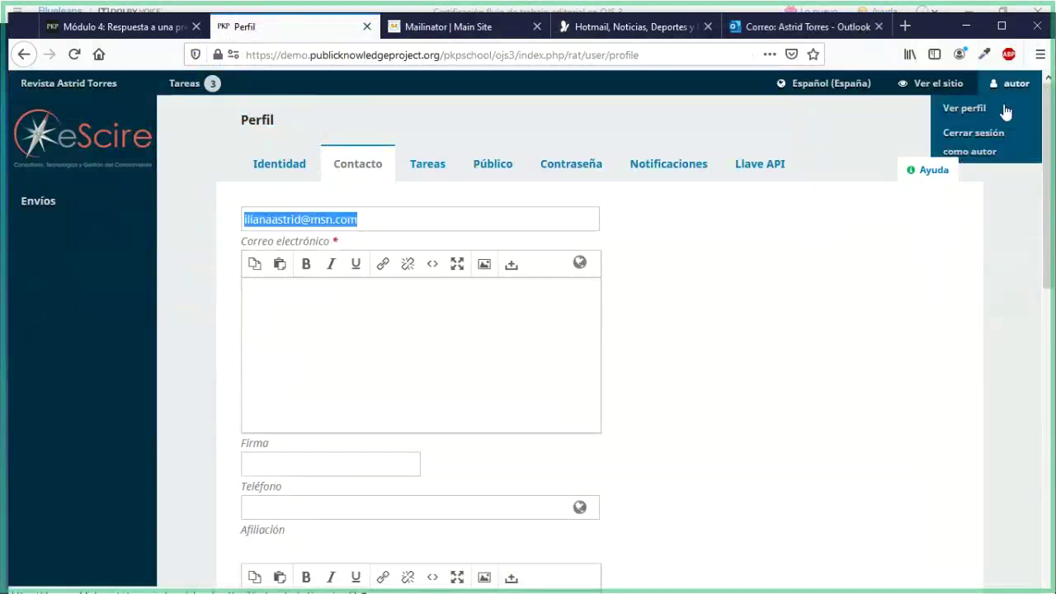
left_click(990, 135)
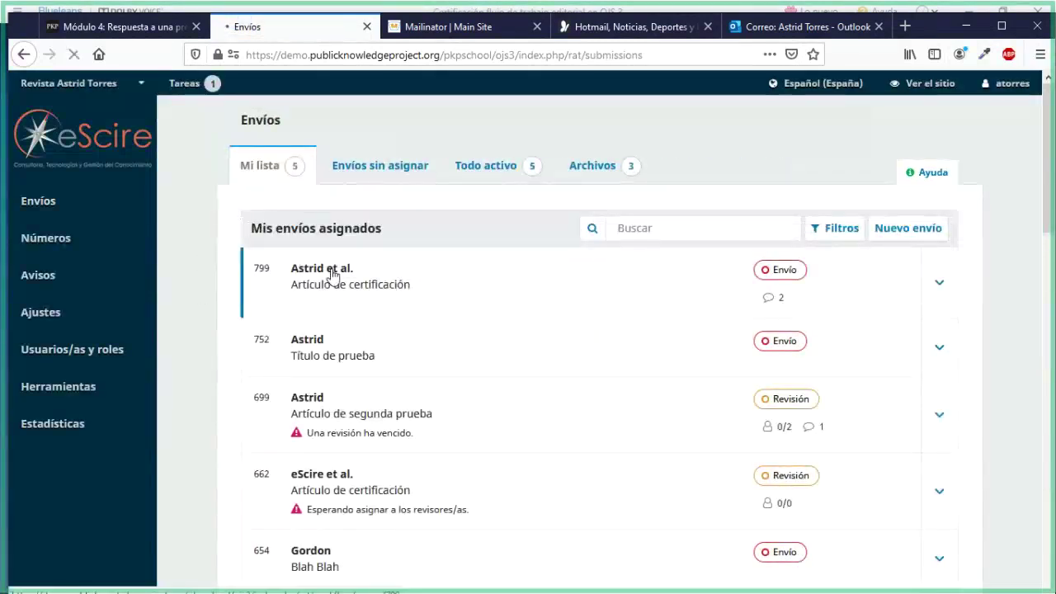
Open submission 799's workflow and look over its pre-review discussions
left_click(448, 361)
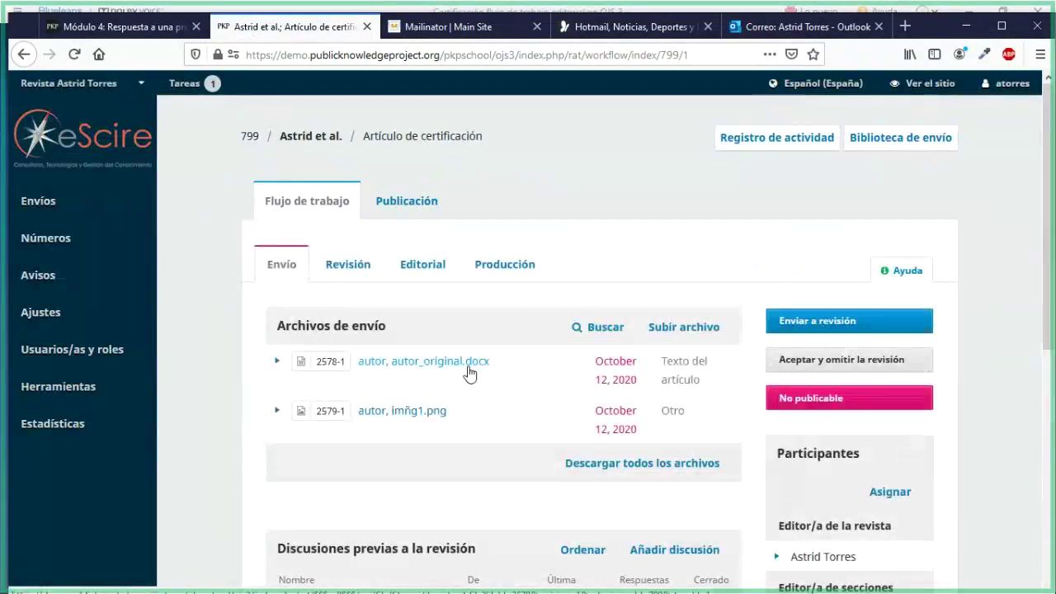
scroll(469, 373, "down", 5)
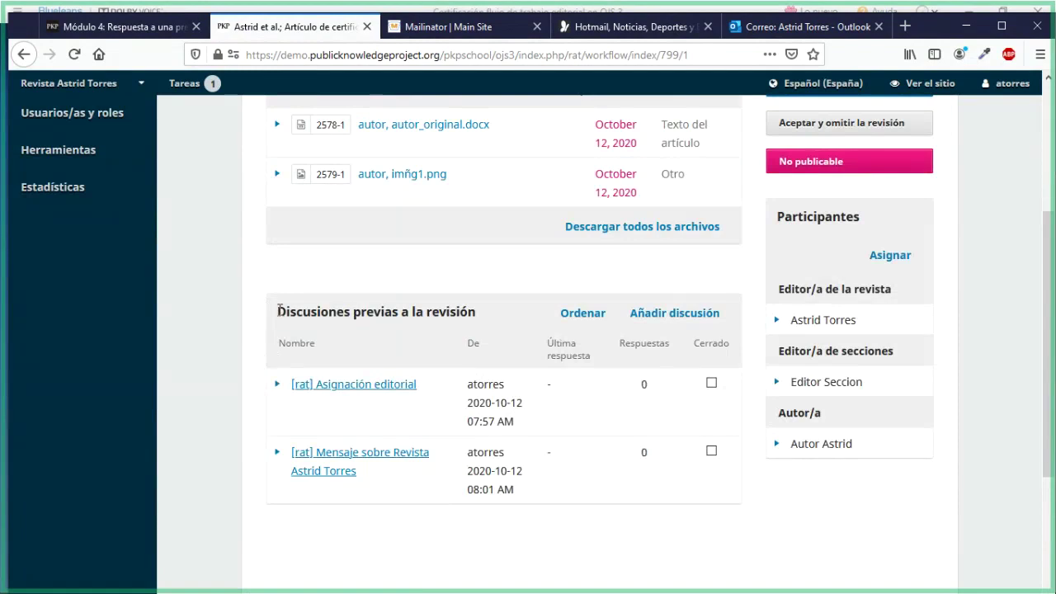
left_click_drag(306, 316, 474, 318)
left_click(263, 310)
scroll(261, 313, "up", 2)
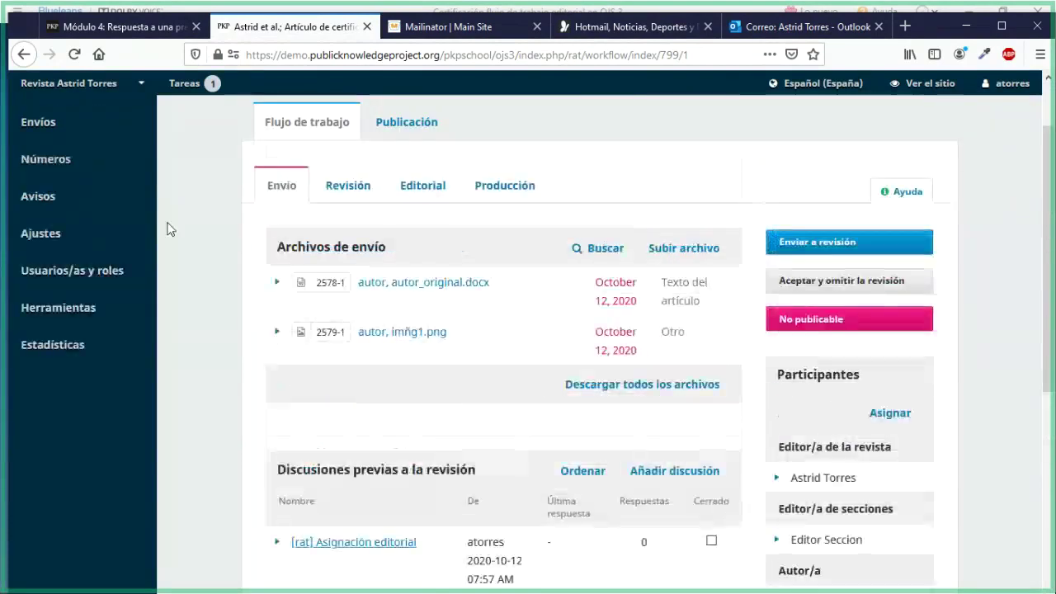
left_click(116, 26)
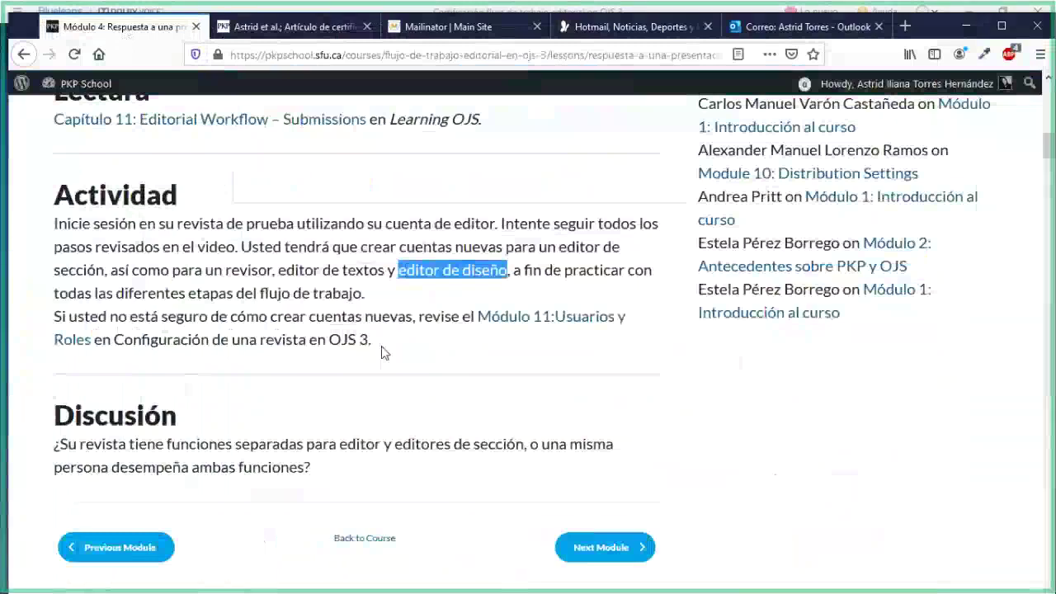
scroll(383, 354, "down", 3)
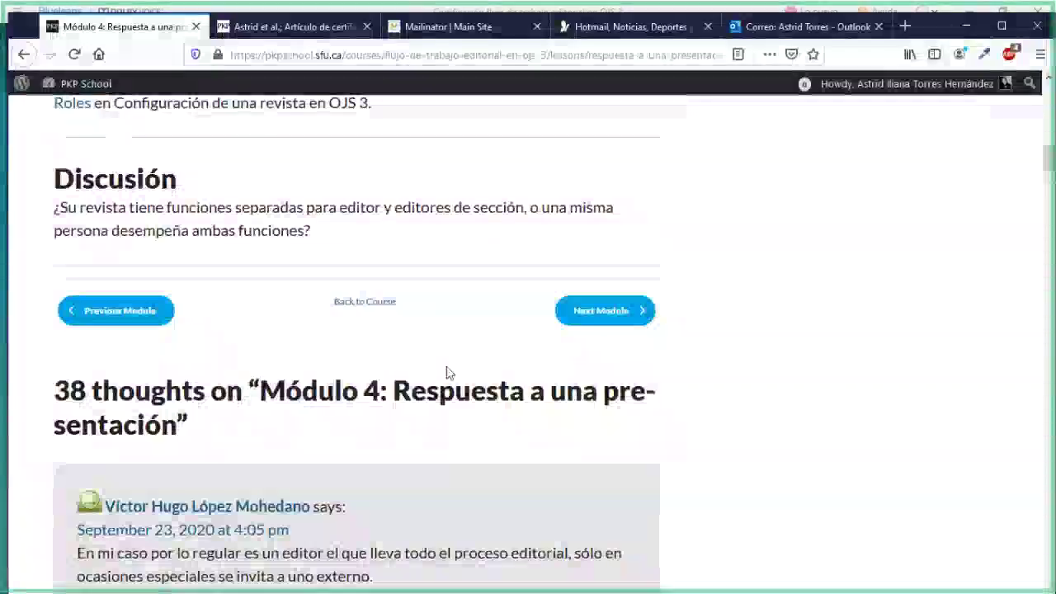
scroll(639, 381, "up", 5)
scroll(639, 380, "up", 7)
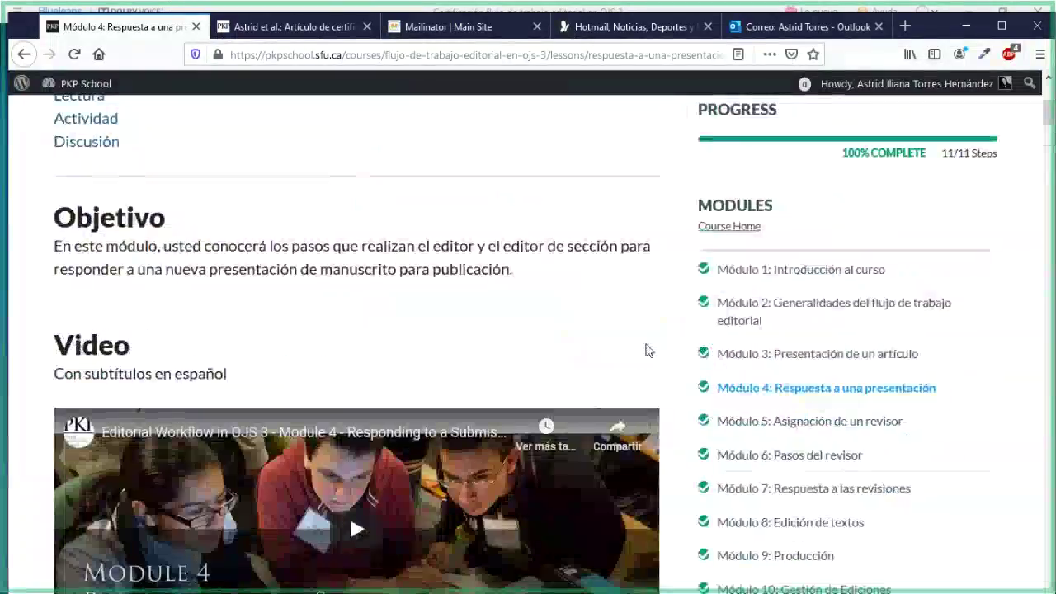
scroll(646, 351, "down", 2)
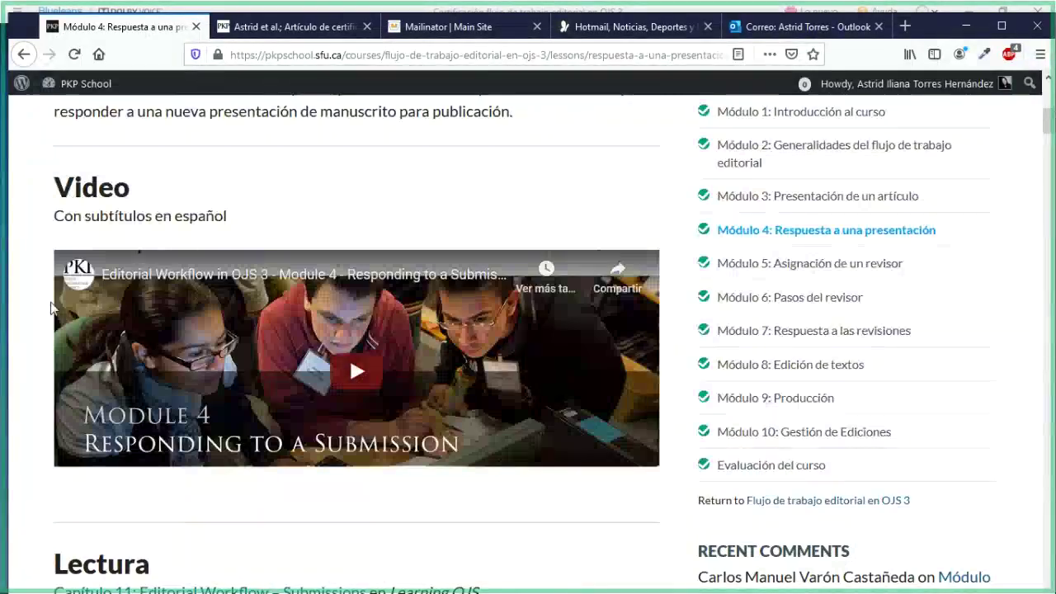
scroll(20, 397, "down", 1)
scroll(21, 397, "down", 4)
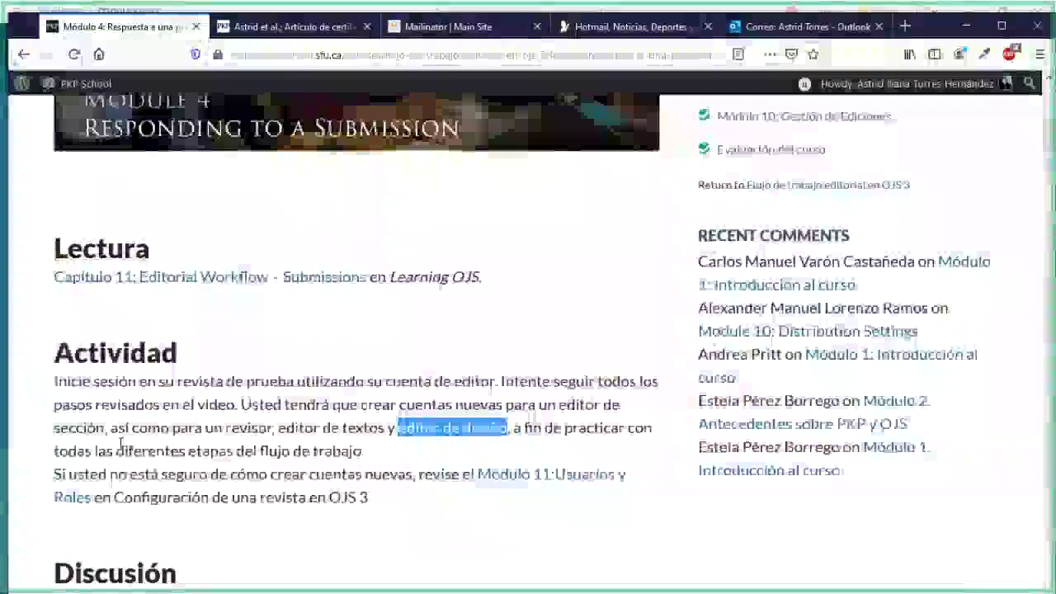
scroll(122, 441, "down", 1)
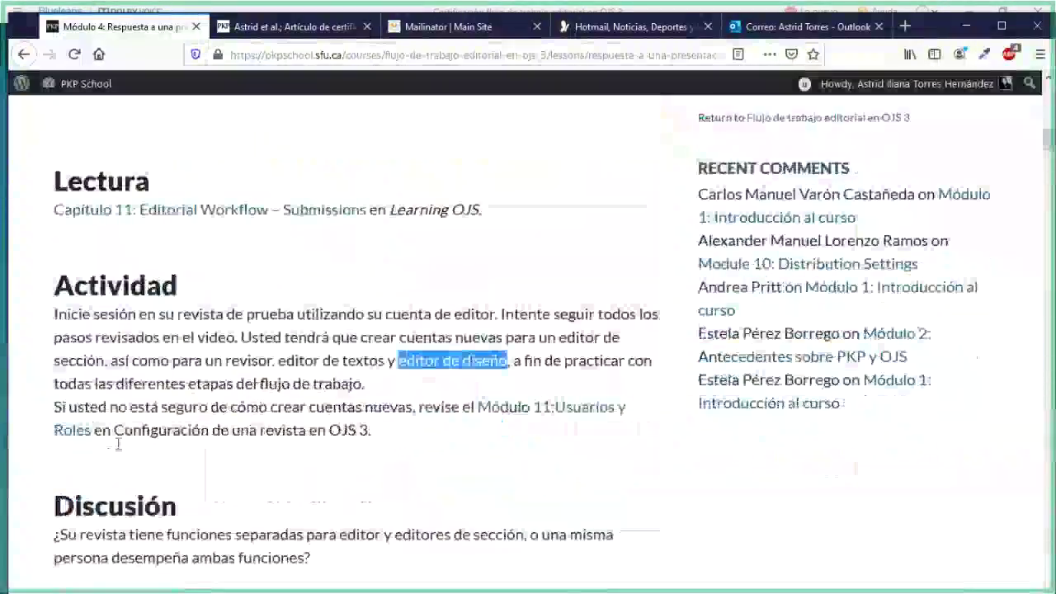
scroll(119, 449, "down", 3)
scroll(117, 450, "down", 1)
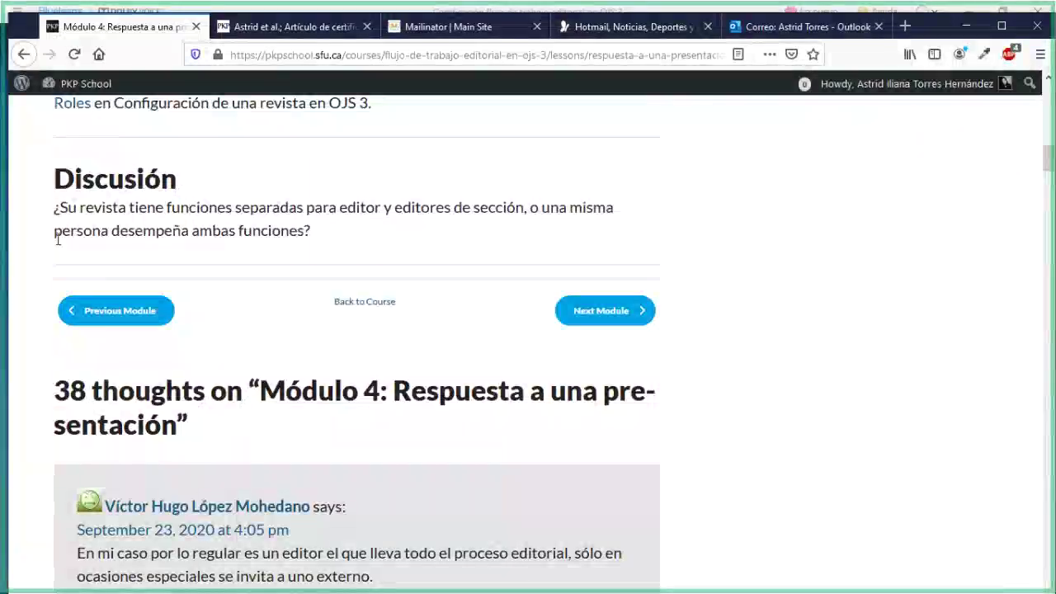
left_click_drag(55, 231, 300, 239)
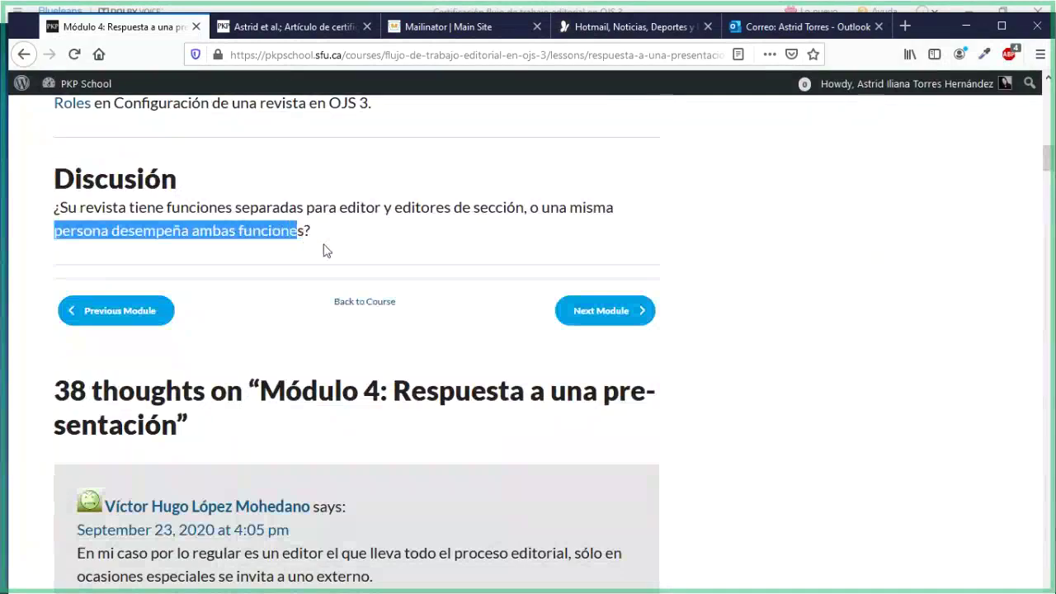
scroll(692, 343, "down", 5)
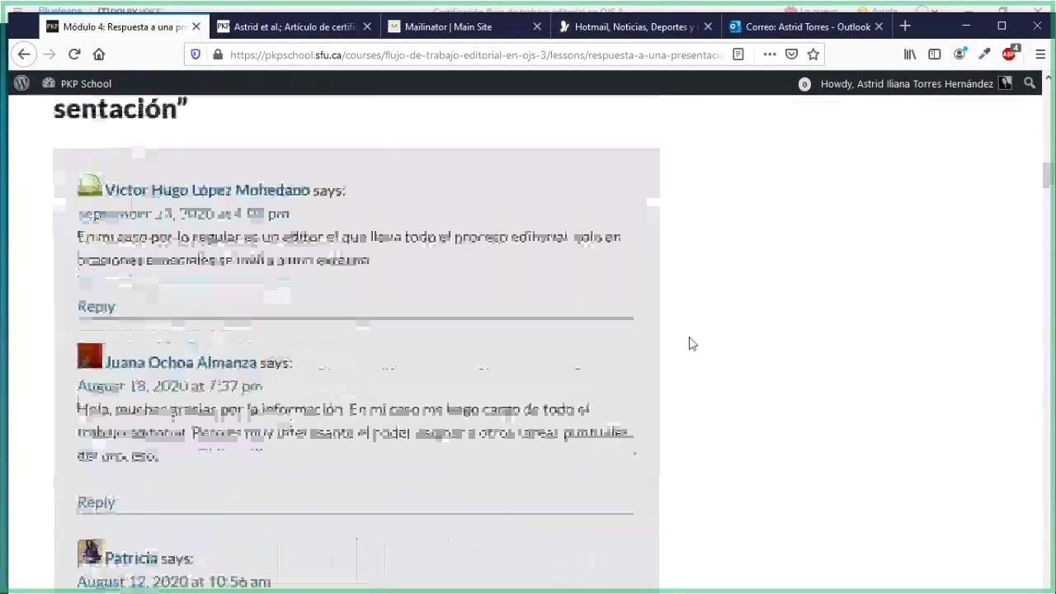
scroll(691, 344, "up", 5)
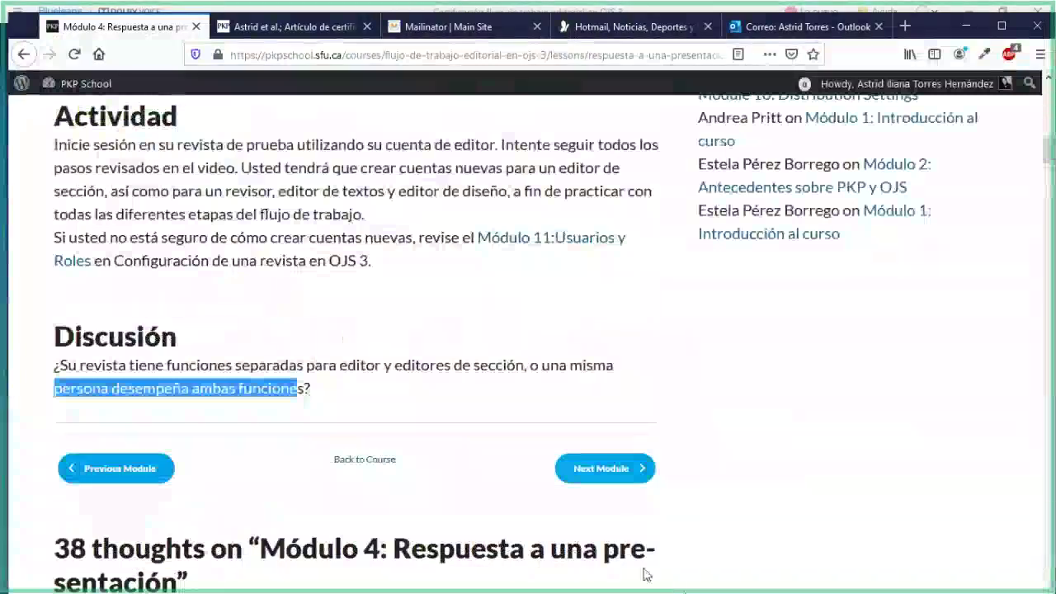
key("alt+Tab")
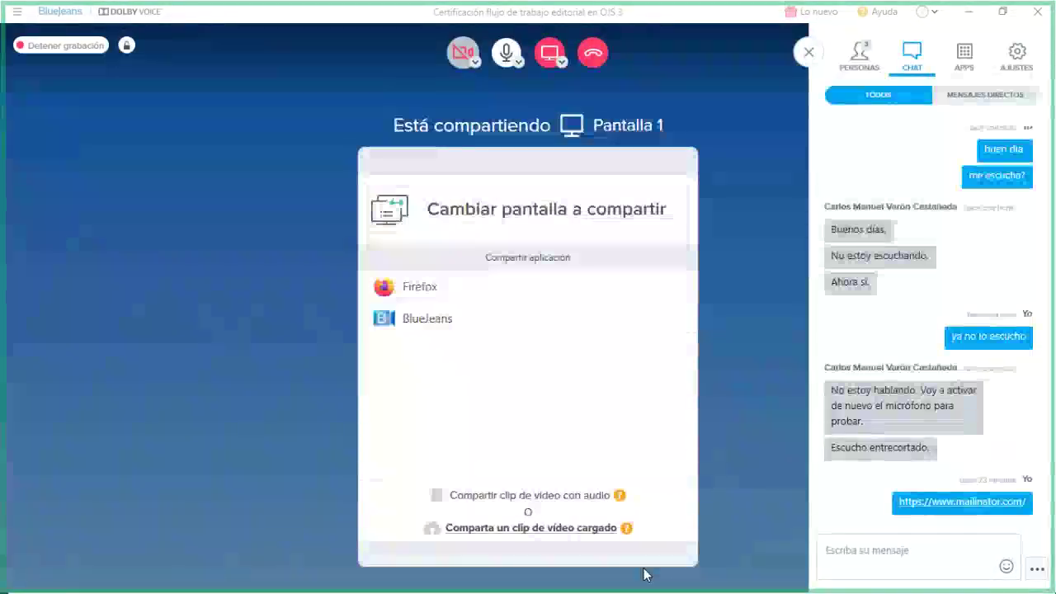
key("alt+Tab")
scroll(757, 403, "up", 10)
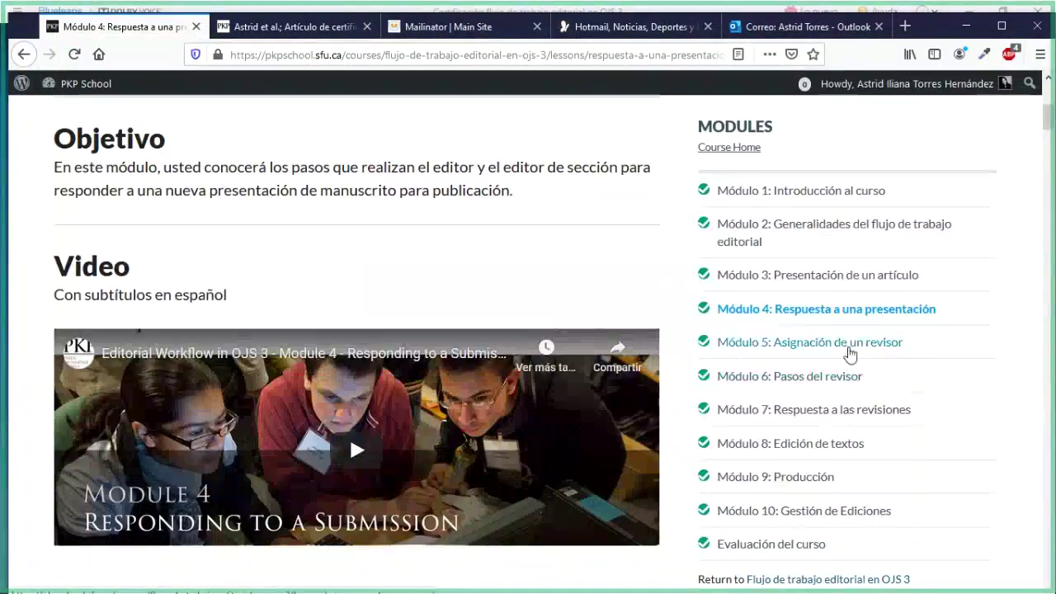
Open the Módulo 5: Asignación de un revisor lesson and scroll through its reading
left_click(850, 355)
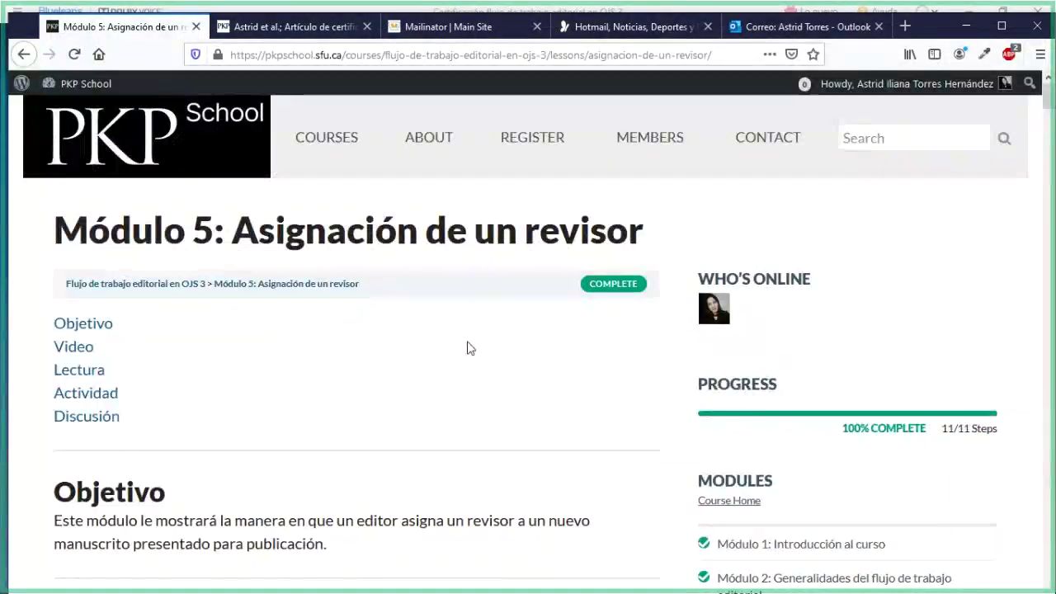
scroll(467, 347, "down", 2)
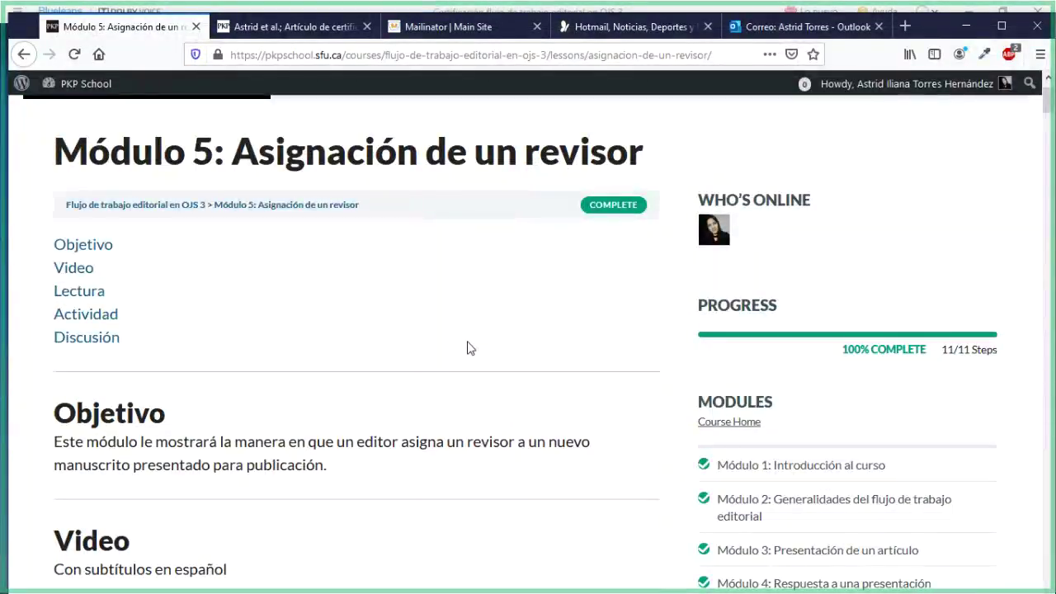
scroll(467, 348, "down", 2)
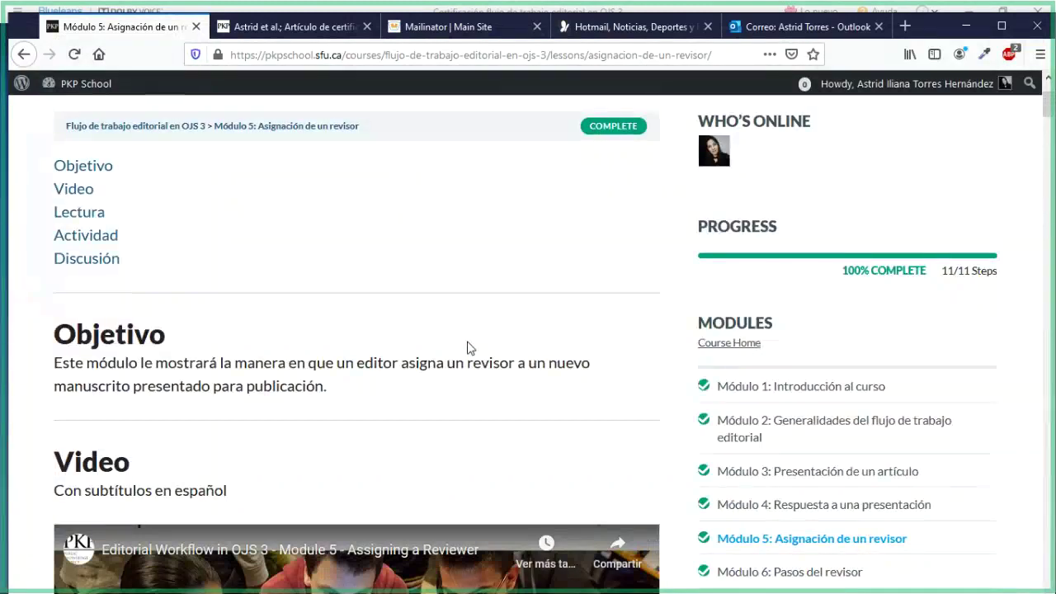
scroll(467, 347, "down", 4)
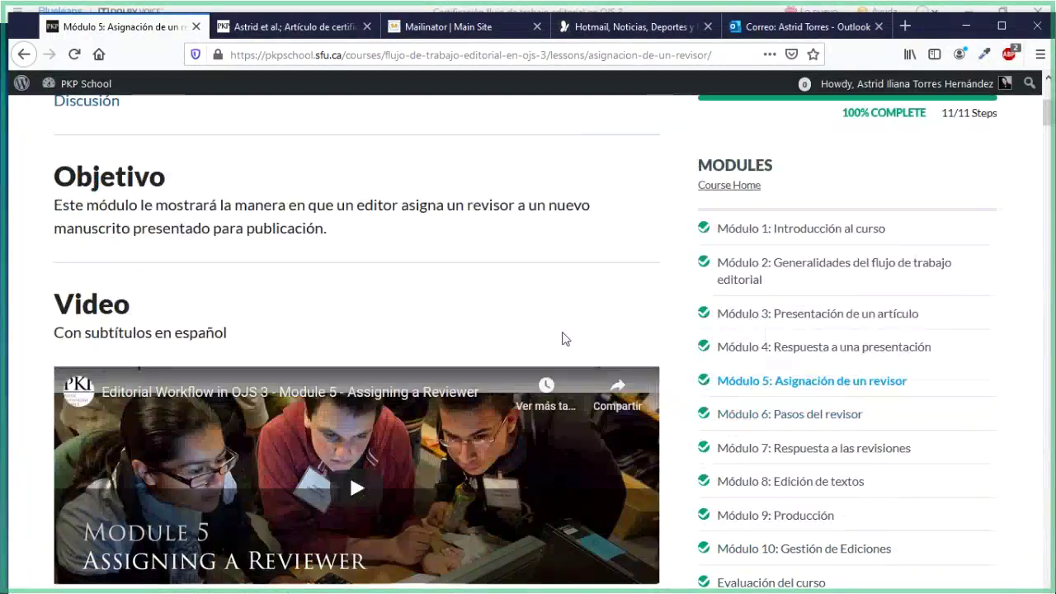
scroll(462, 323, "down", 1)
scroll(462, 323, "down", 6)
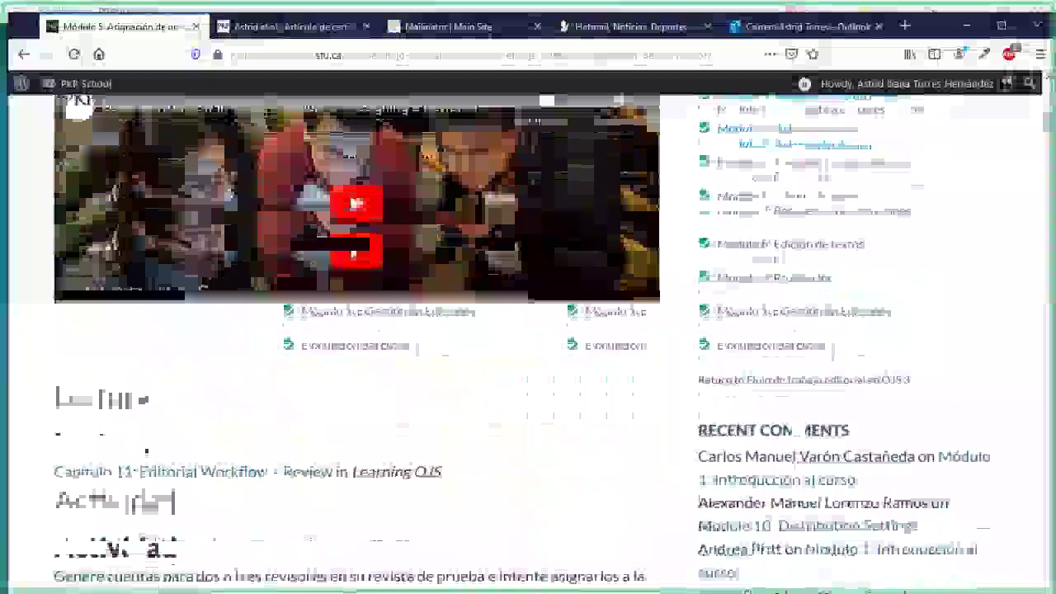
scroll(459, 371, "down", 2)
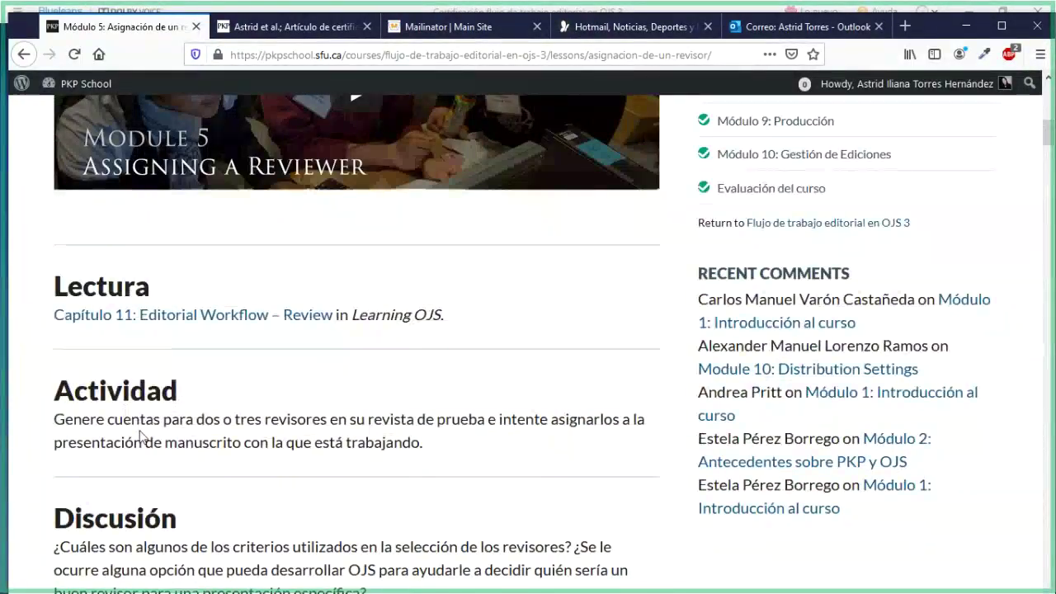
scroll(140, 436, "down", 2)
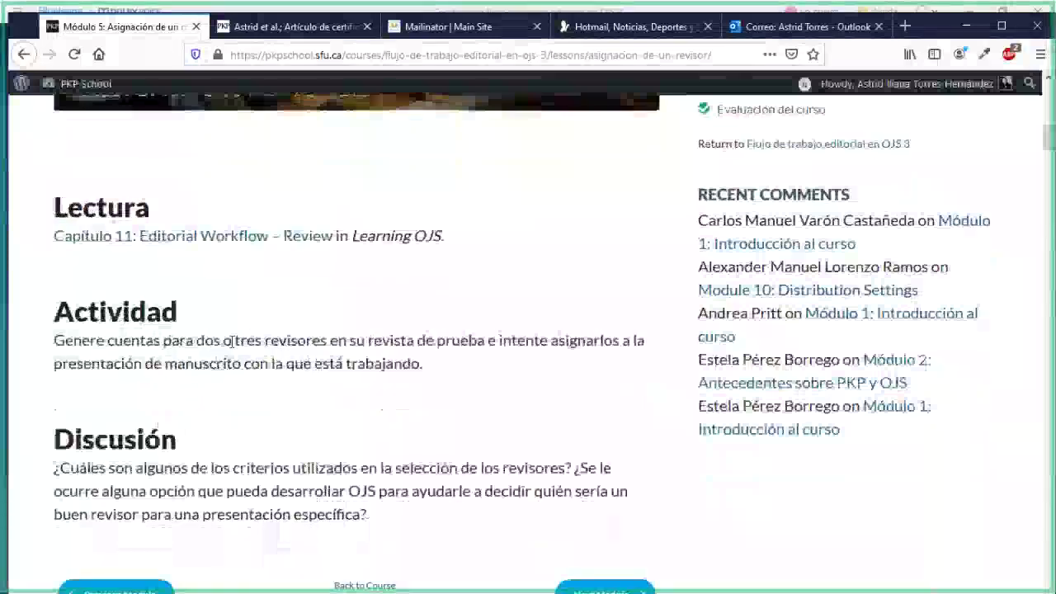
Highlight the activity instruction about creating reviewers, then return to the submission 799 workflow
left_click_drag(236, 343, 405, 343)
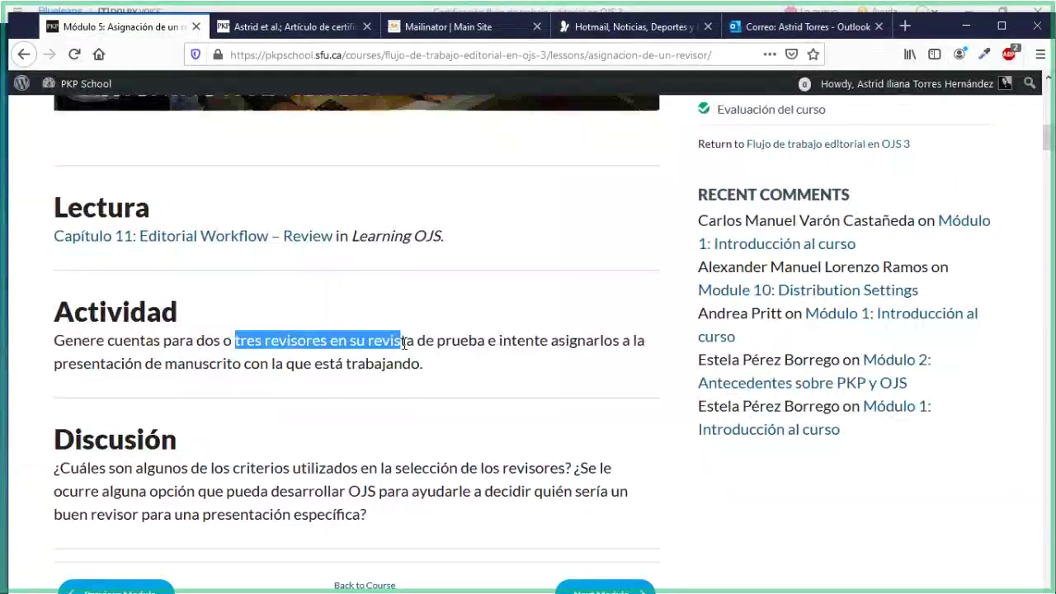
scroll(404, 343, "down", 2)
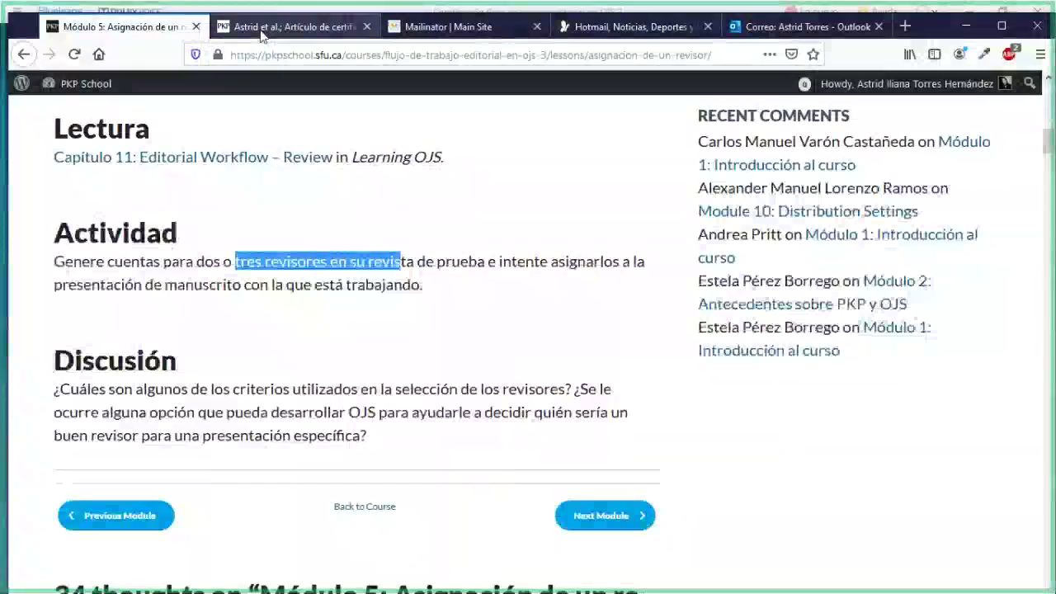
key("ctrl+Tab")
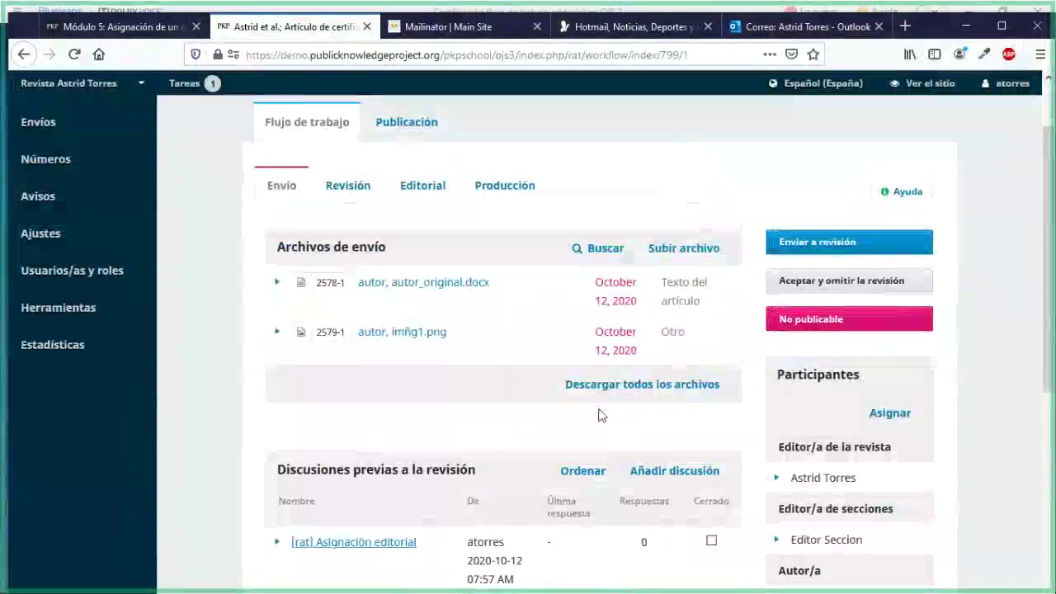
Check the journal's Usuarios/as list, then return to the Envíos list of assigned submissions
scroll(488, 385, "up", 1)
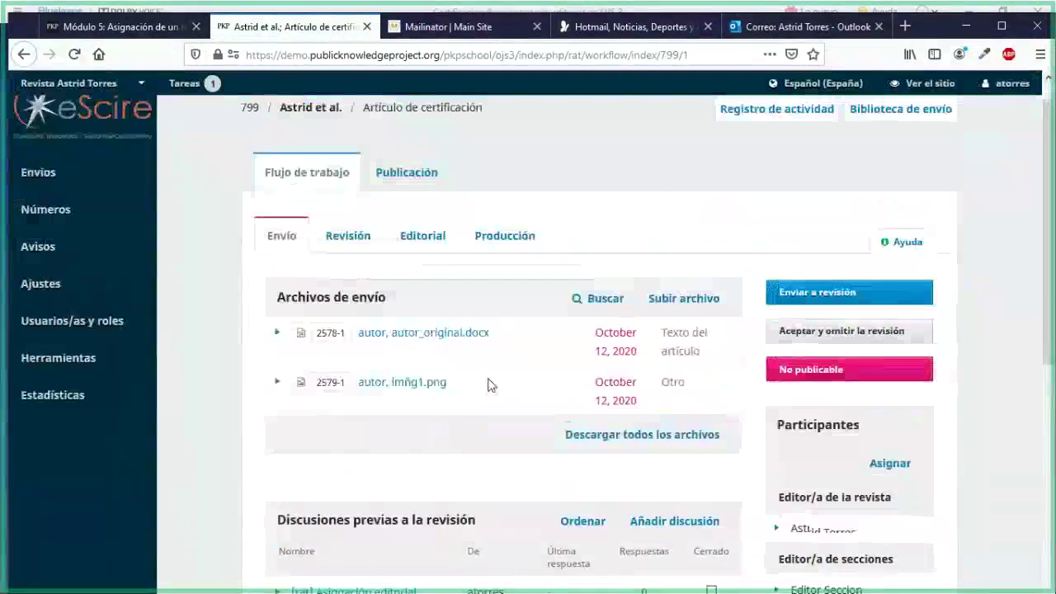
scroll(577, 341, "up", 1)
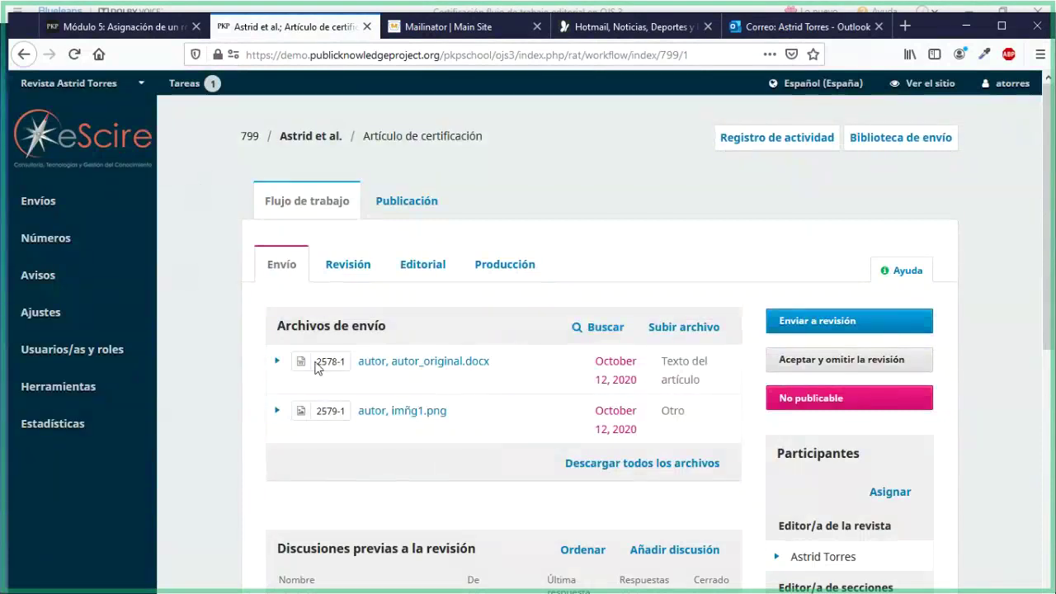
mouse_move(99, 351)
left_click(177, 356)
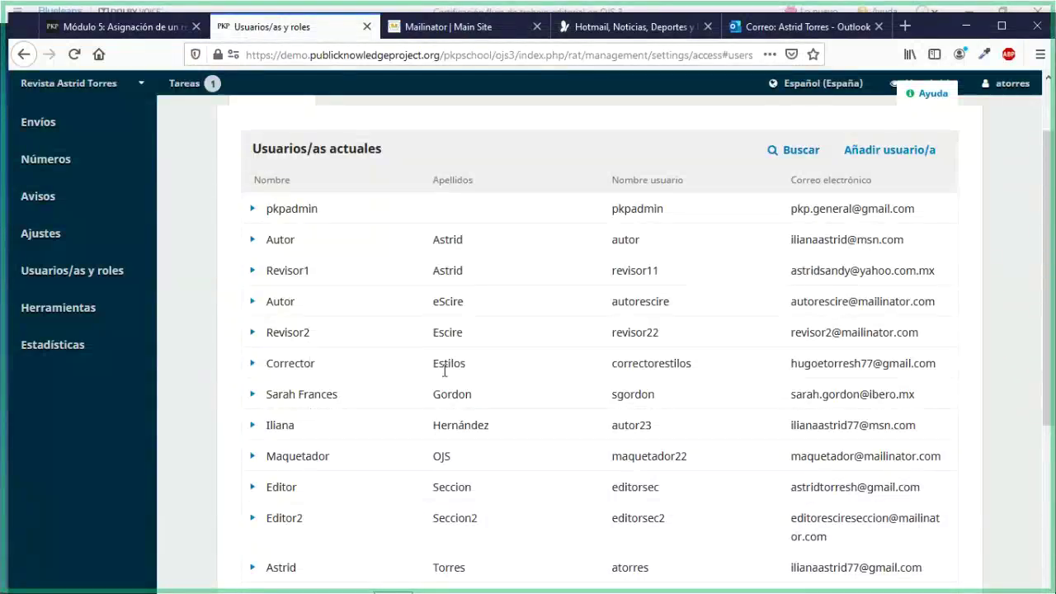
scroll(444, 371, "up", 2)
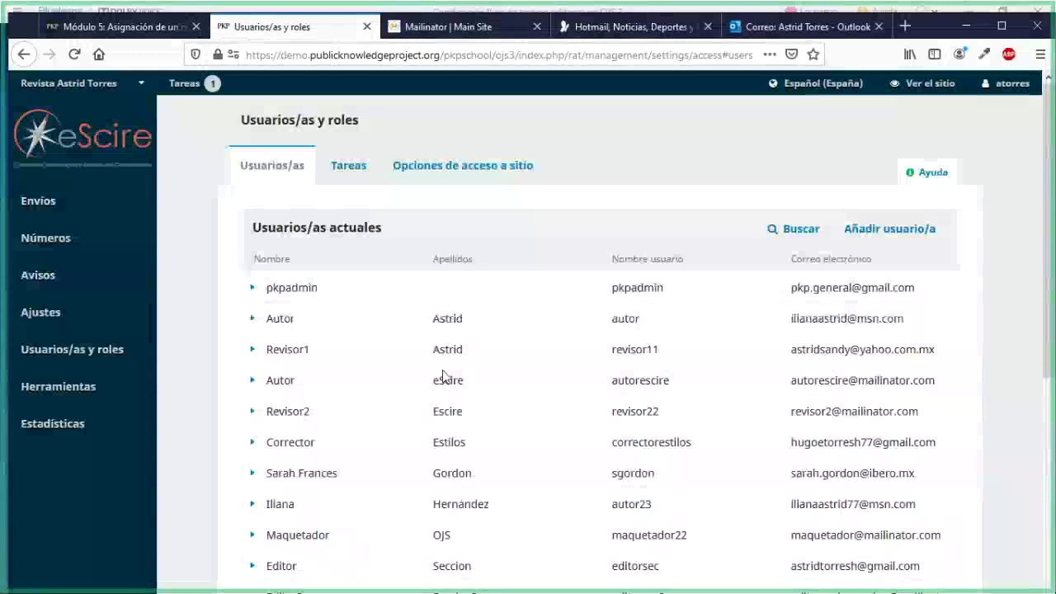
left_click(71, 212)
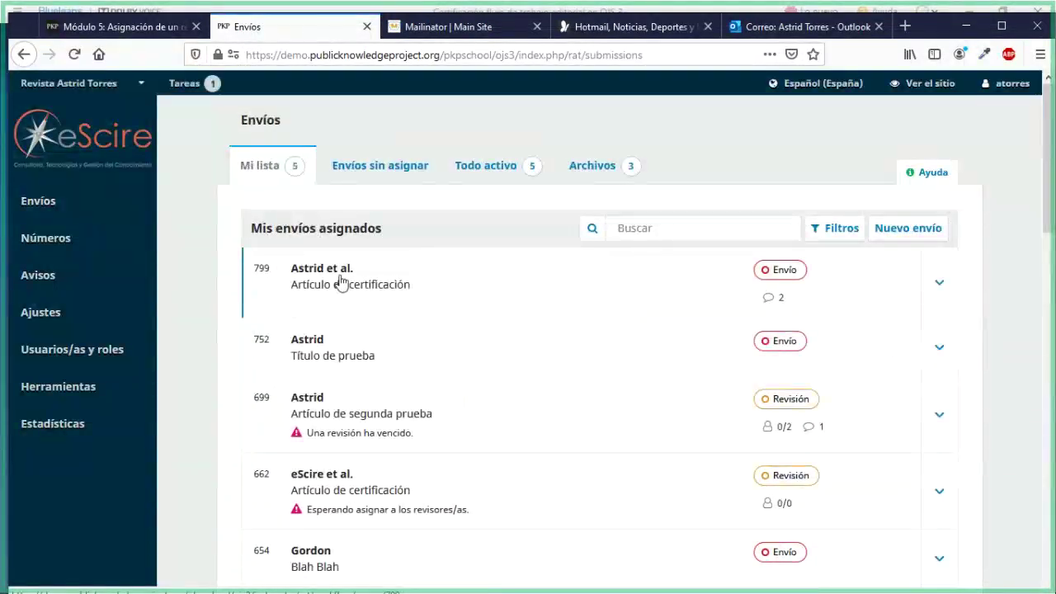
Reopen submission 799 and review its journal editor and section editors participants at the Envío stage
left_click(341, 281)
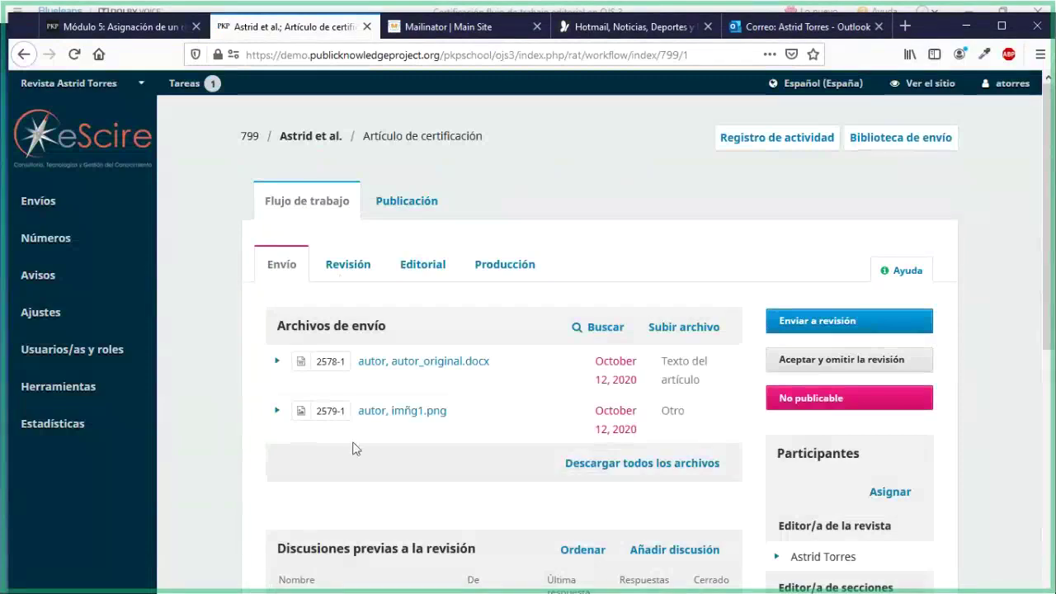
scroll(354, 447, "down", 4)
scroll(352, 448, "up", 3)
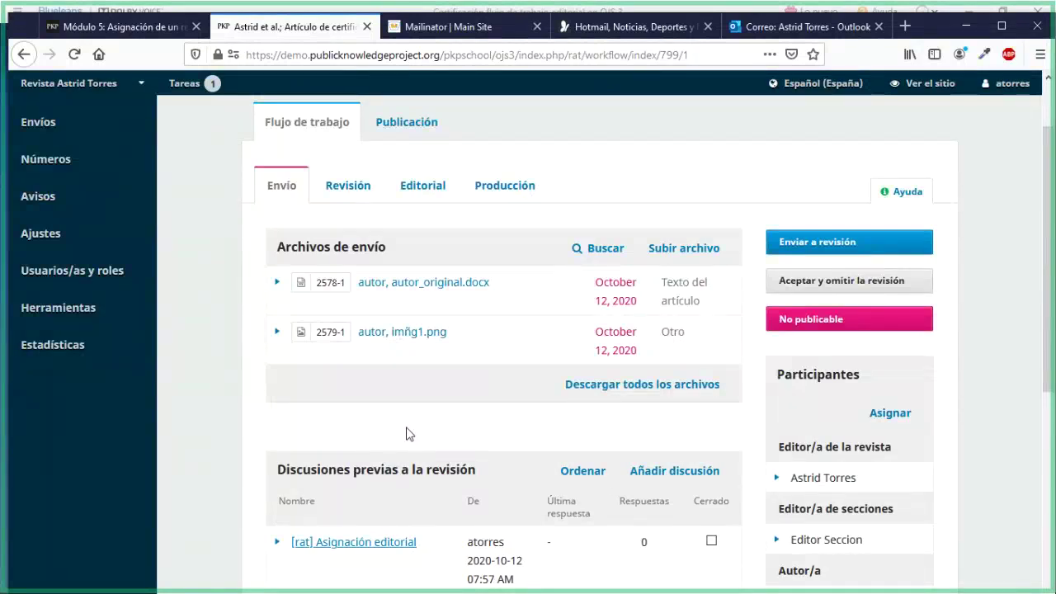
scroll(407, 433, "down", 2)
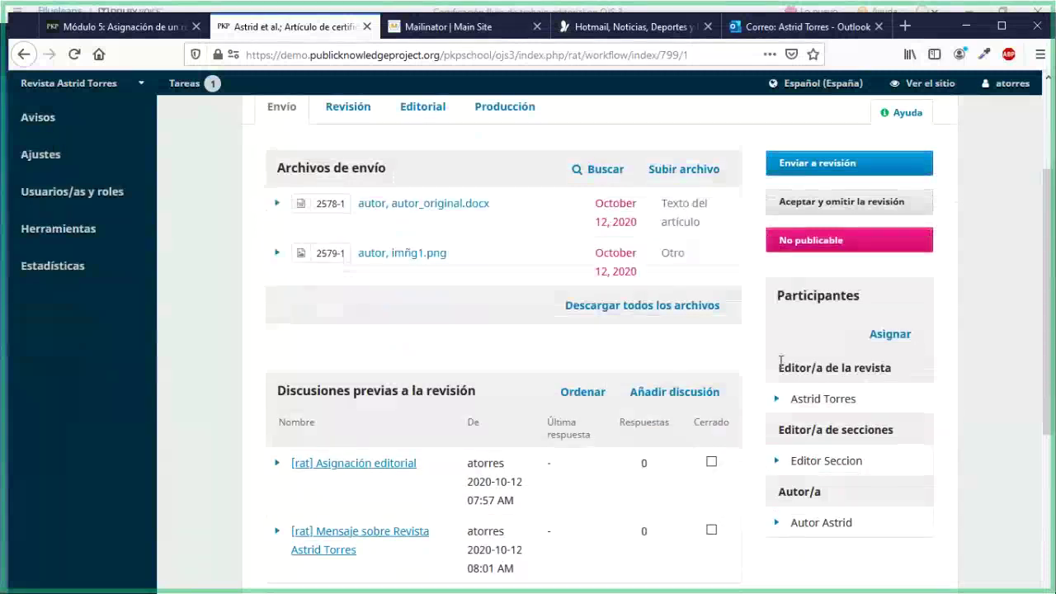
left_click_drag(780, 360, 884, 370)
left_click_drag(778, 430, 884, 435)
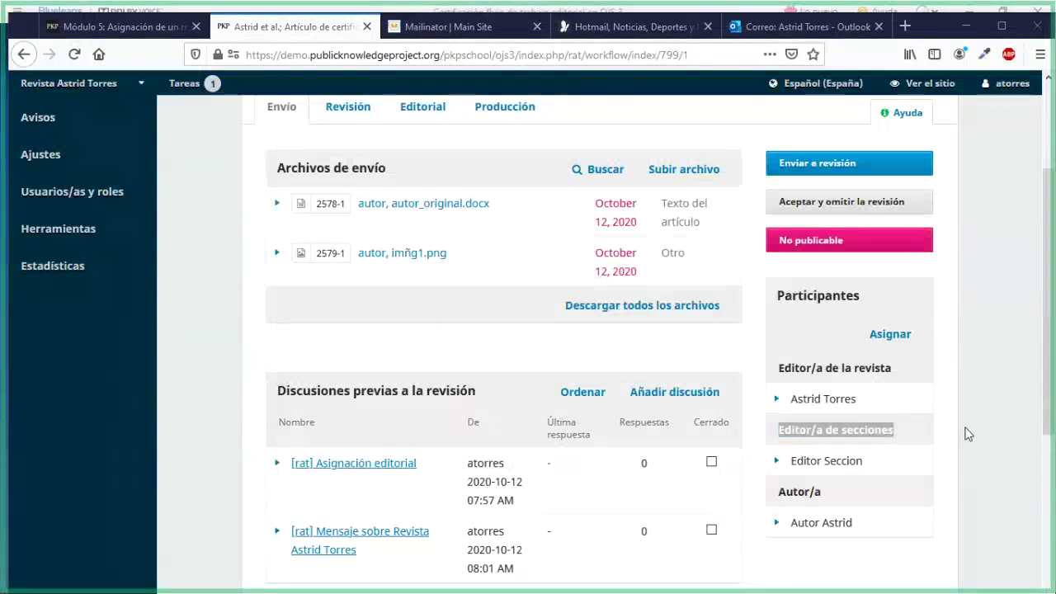
scroll(965, 432, "up", 3)
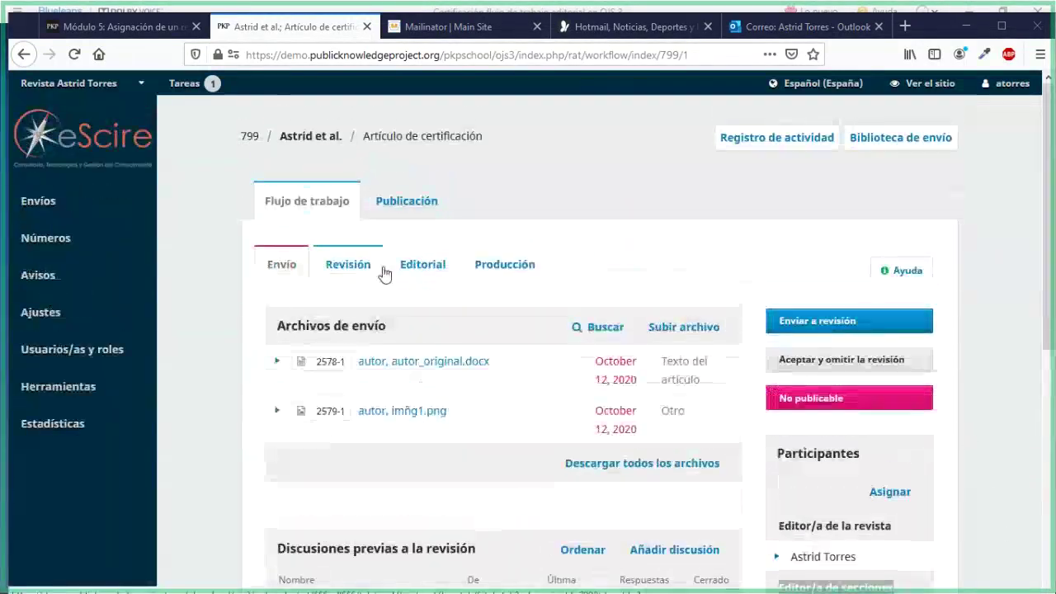
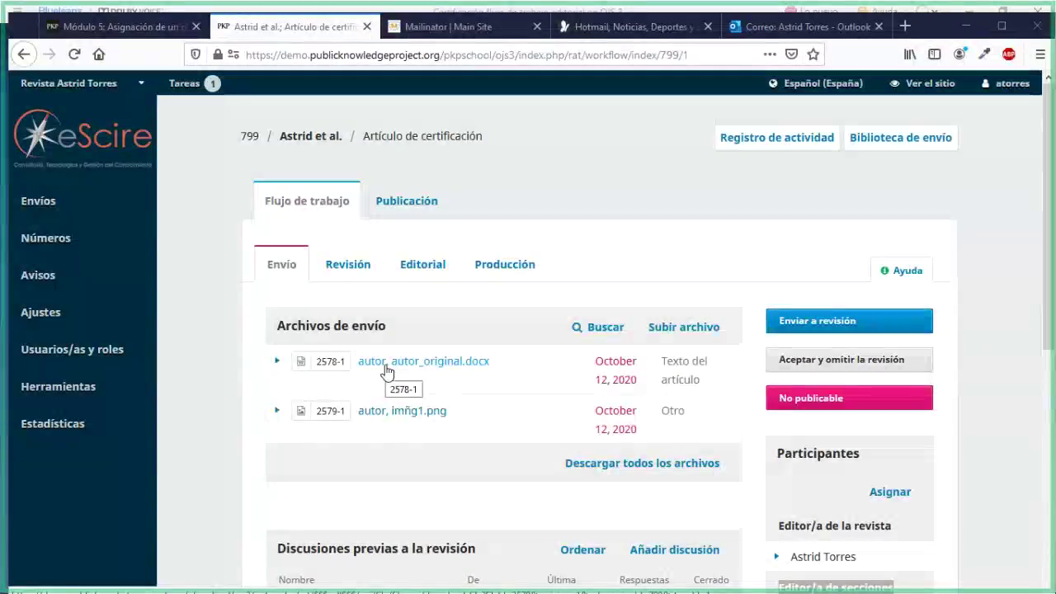
Upload editor_anonimo.docx as a Texto del artículo submission file and complete the upload wizard
scroll(389, 437, "down", 5)
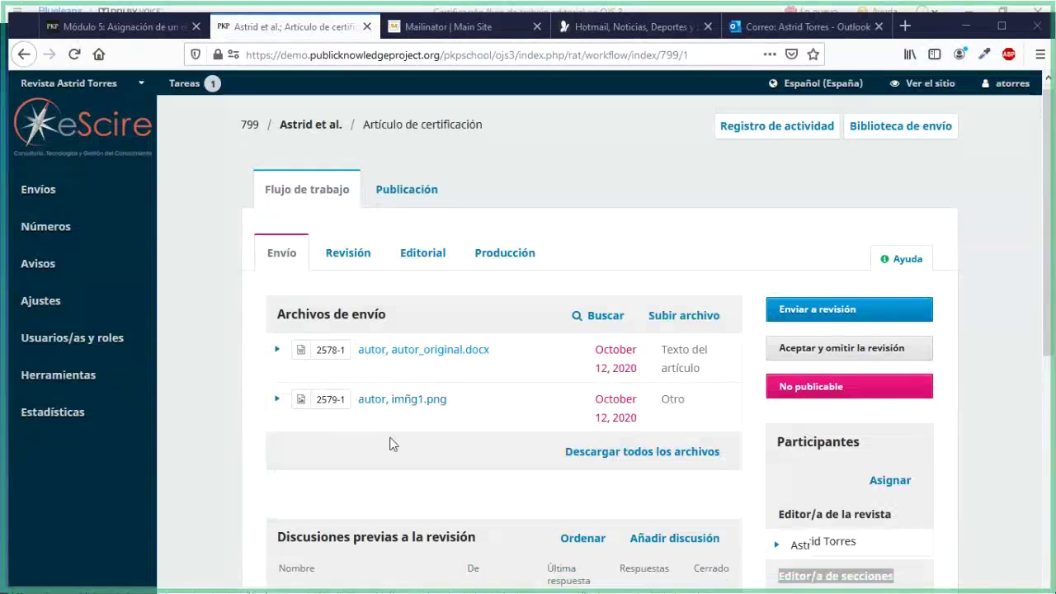
scroll(385, 429, "up", 3)
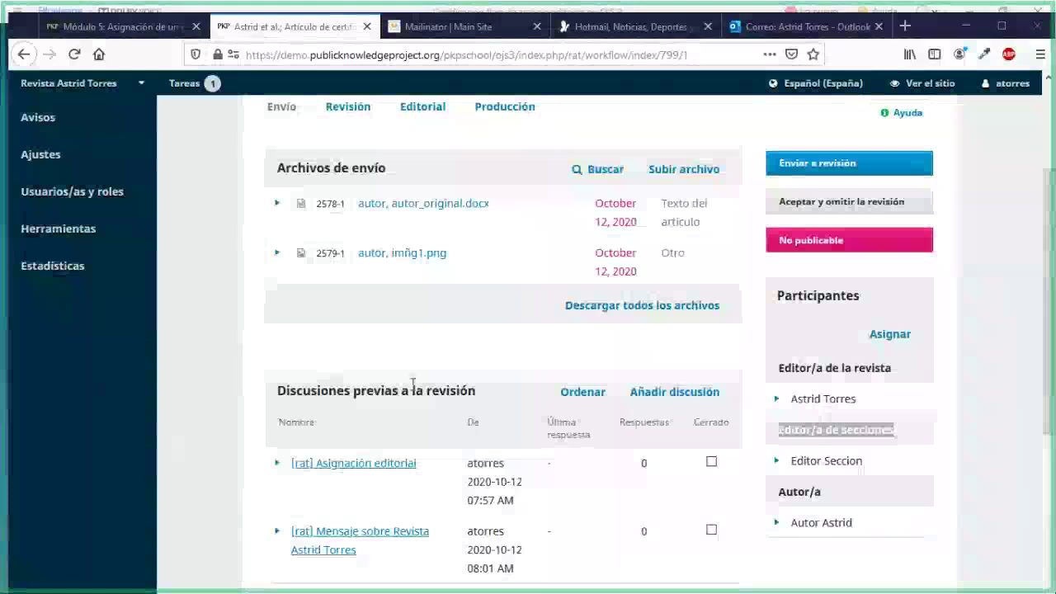
scroll(451, 376, "up", 2)
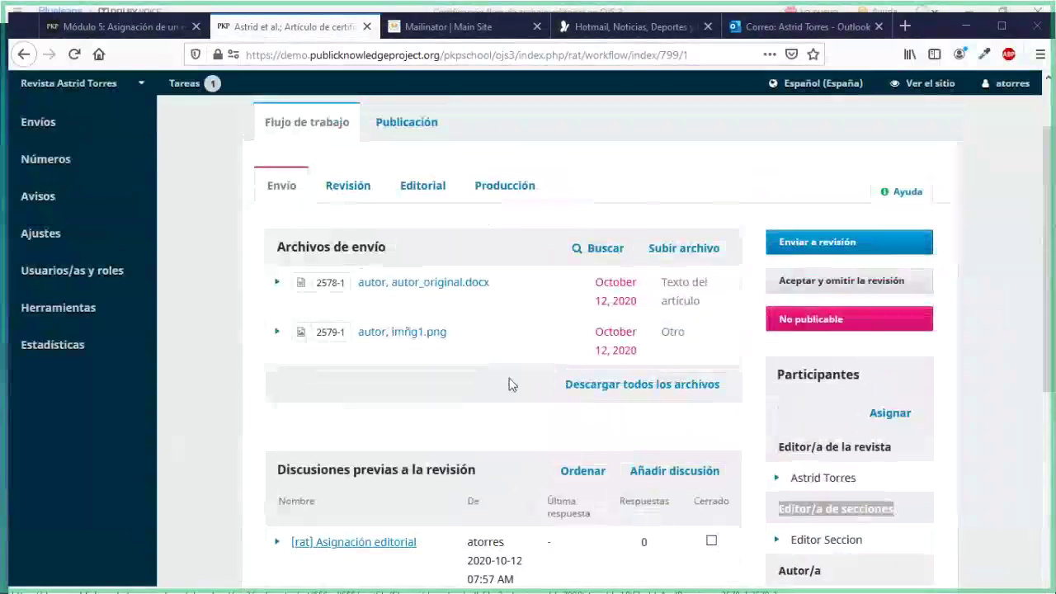
left_click(684, 248)
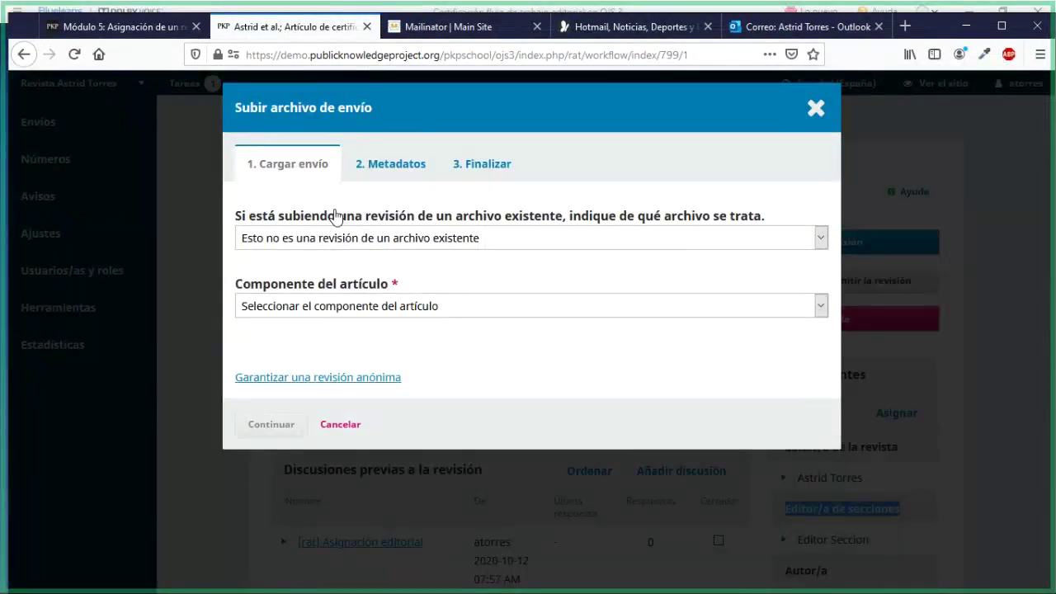
left_click(358, 314)
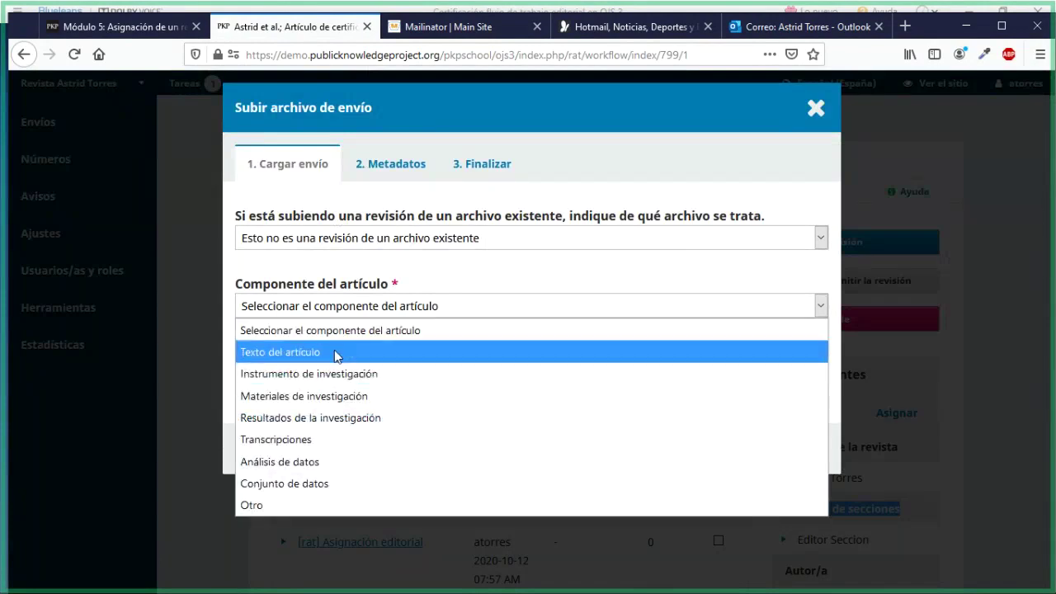
left_click(337, 352)
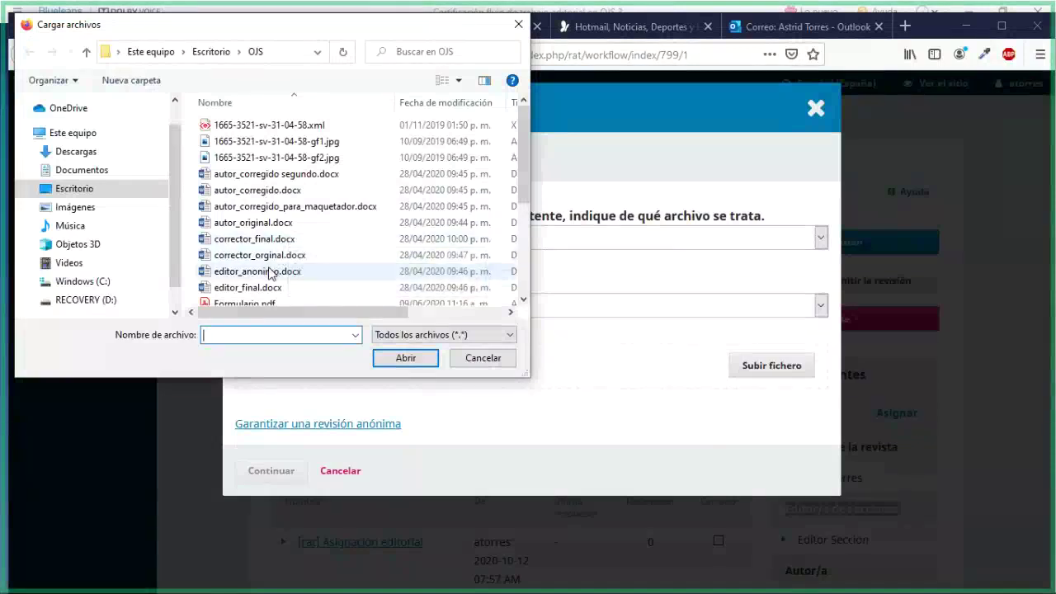
left_click(271, 274)
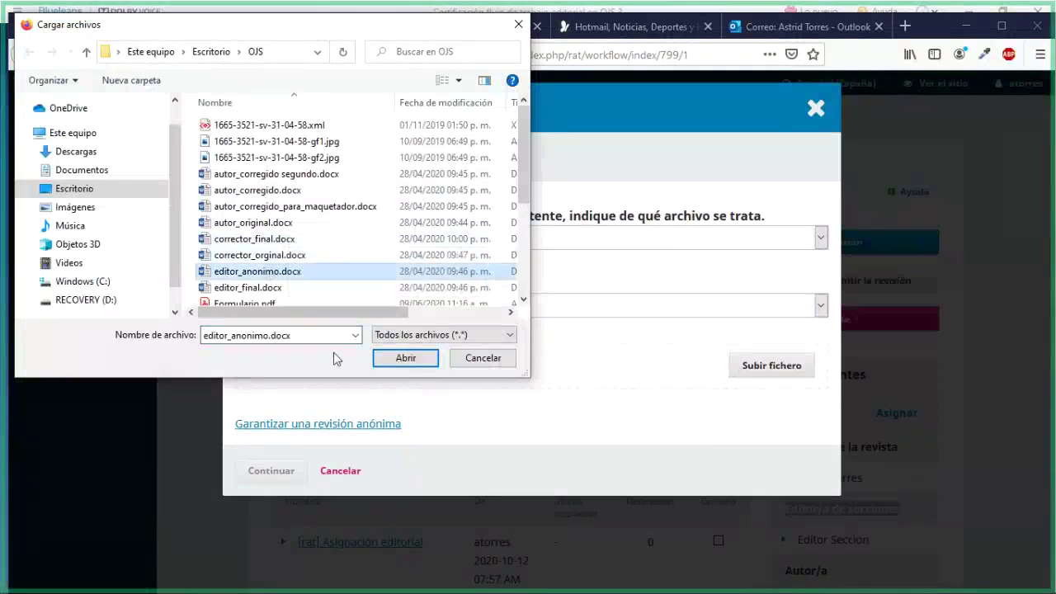
left_click(404, 358)
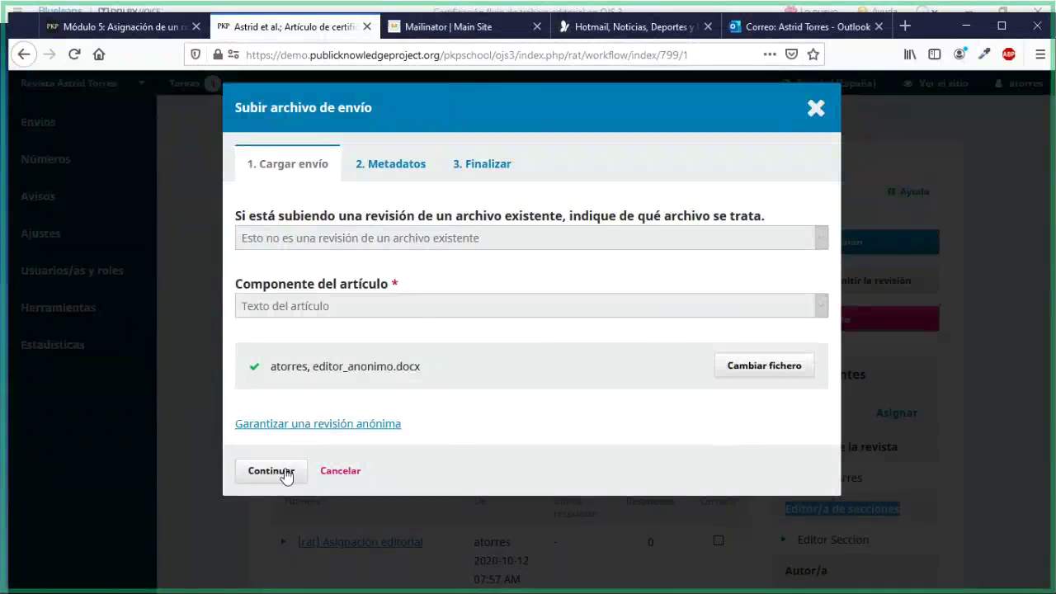
left_click(285, 475)
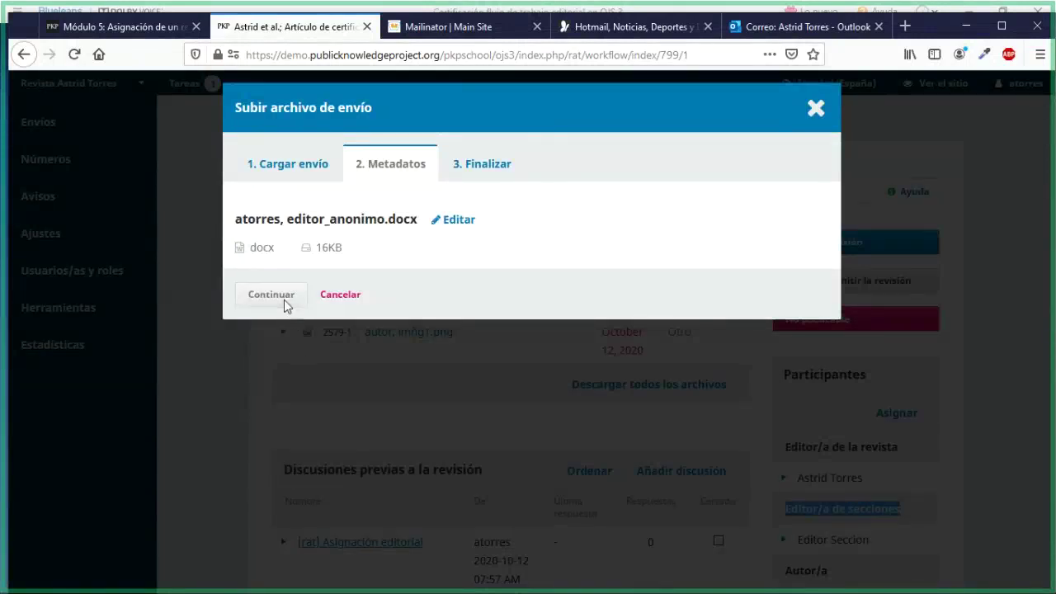
left_click(283, 299)
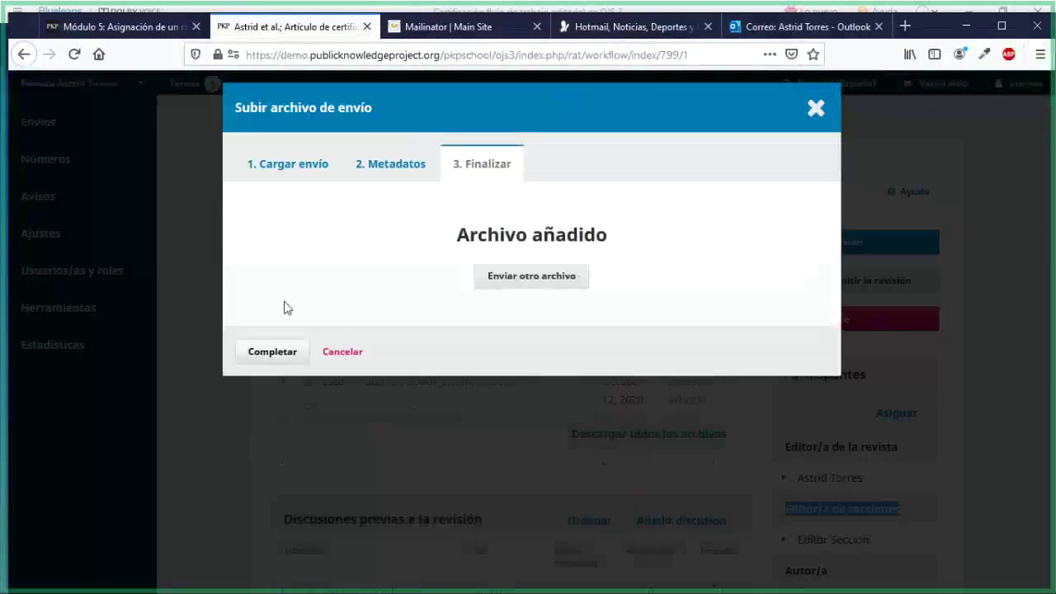
left_click(283, 353)
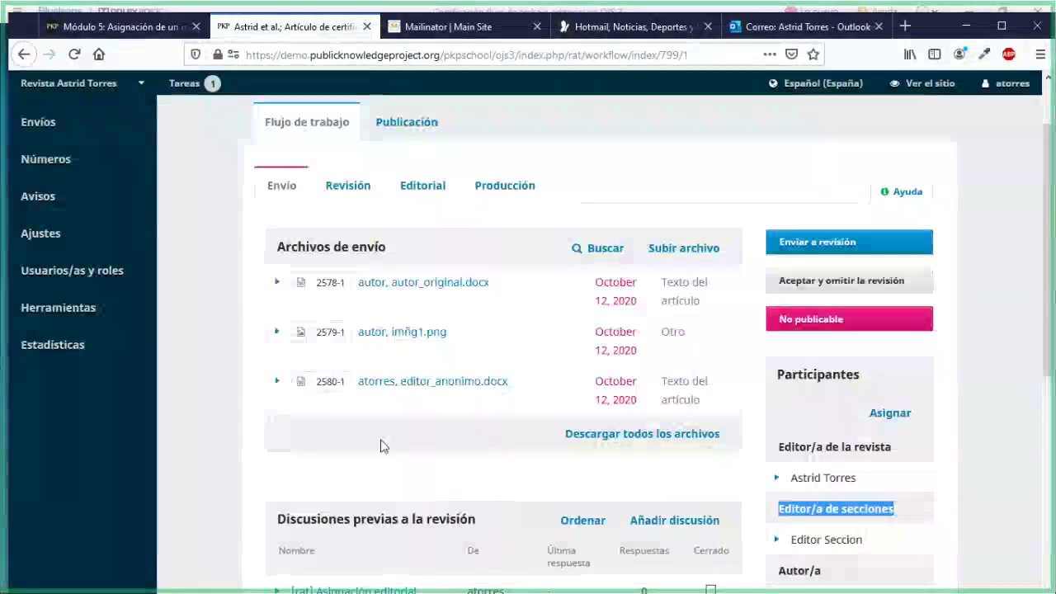
key("alt+Tab")
key("alt+Tab")
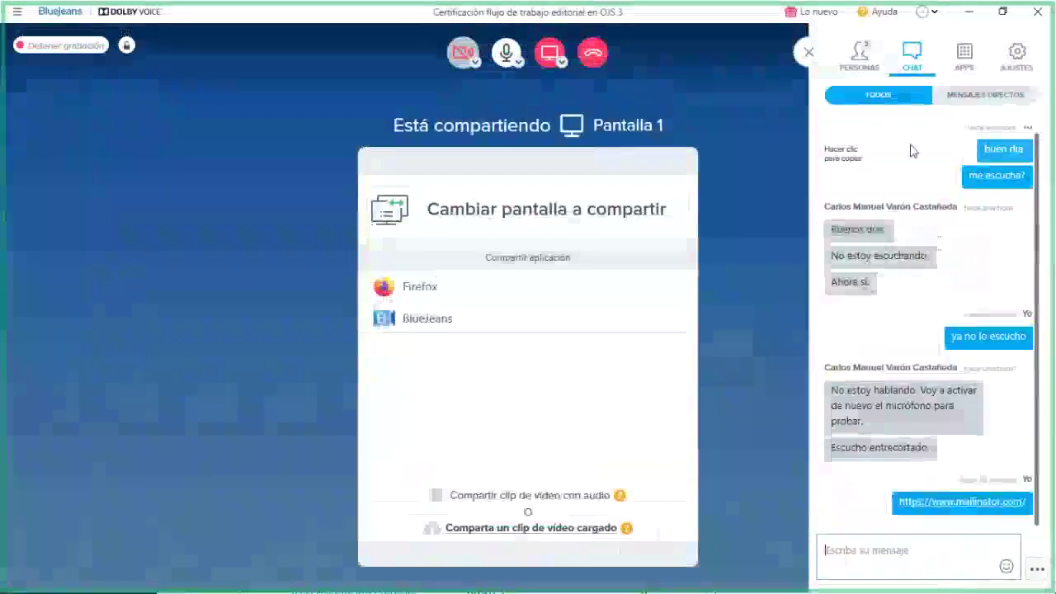
key("alt+Tab")
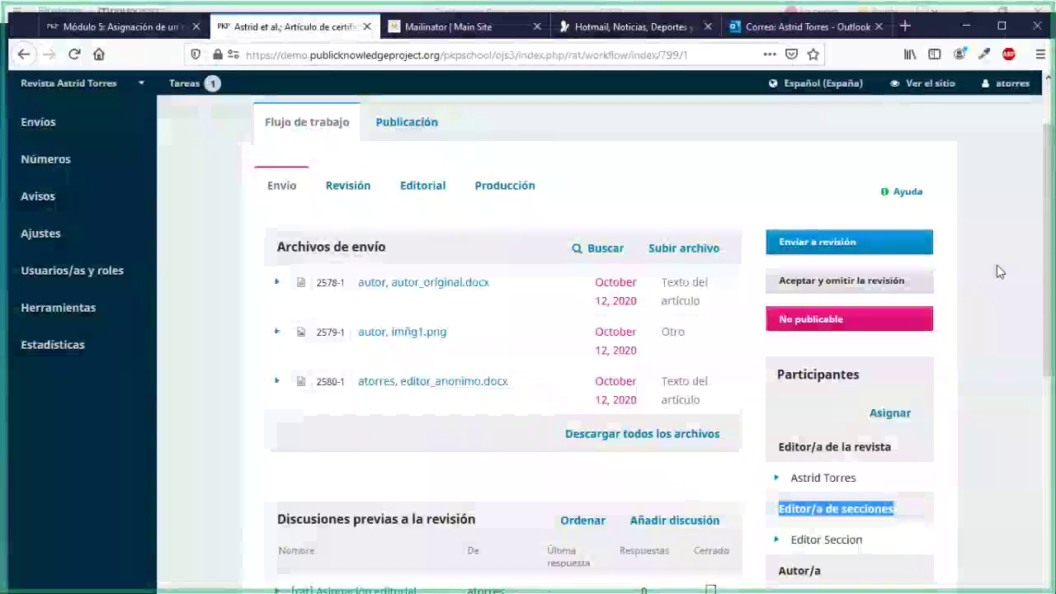
scroll(370, 306, "down", 1)
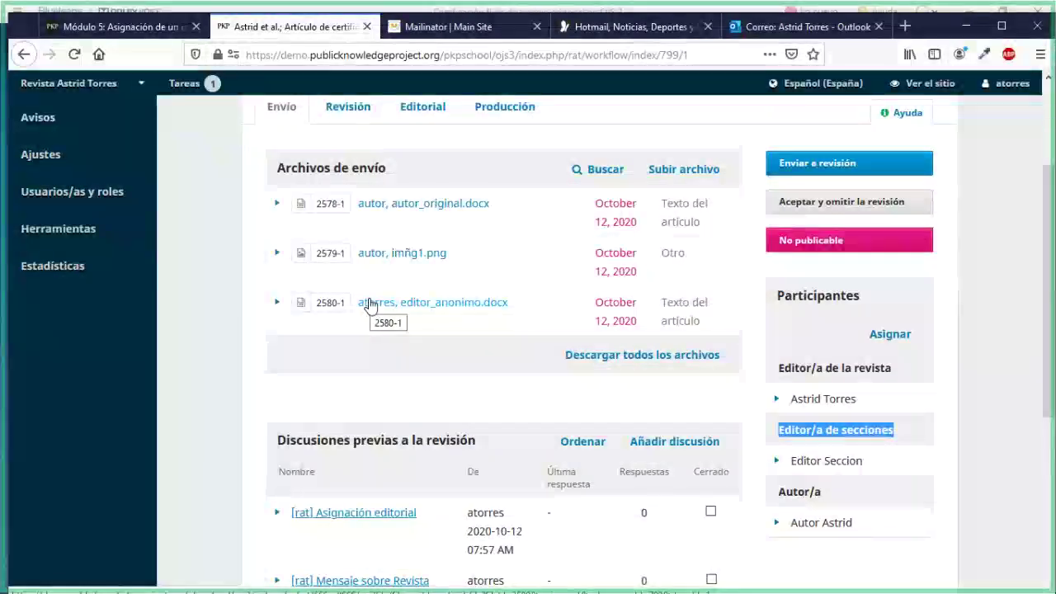
scroll(367, 392, "up", 1)
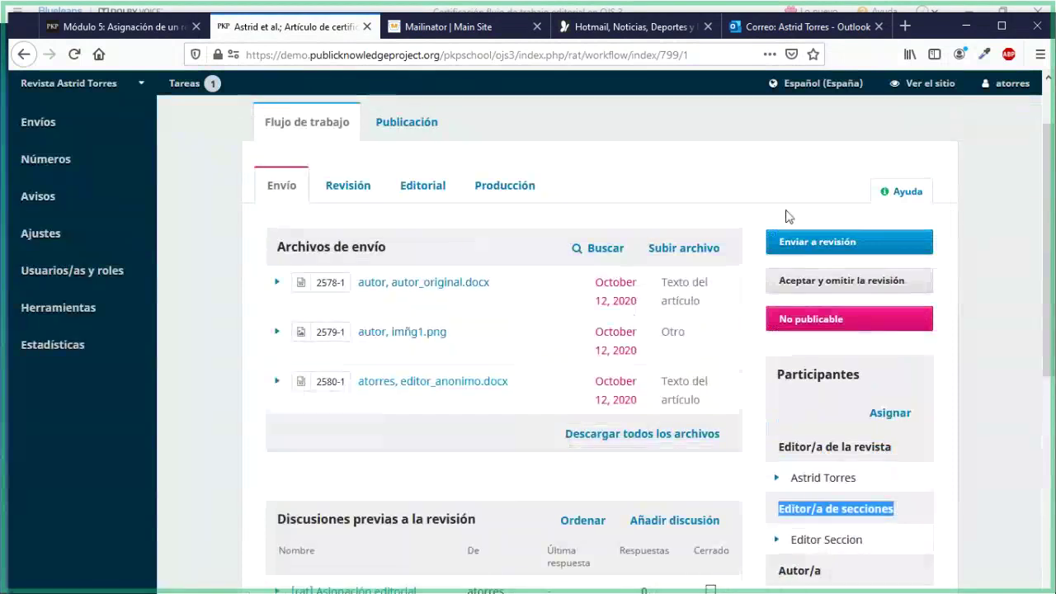
left_click(841, 257)
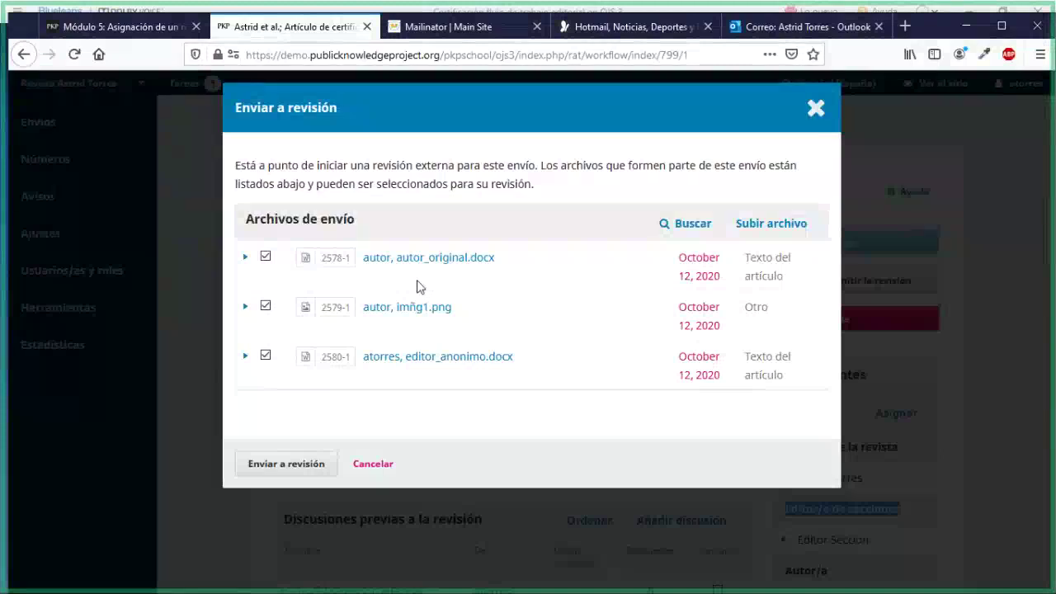
Send submission 799 to review with only editor_anonimo.docx, excluding autor_original.docx and imñg1.png
left_click(266, 258)
left_click(266, 257)
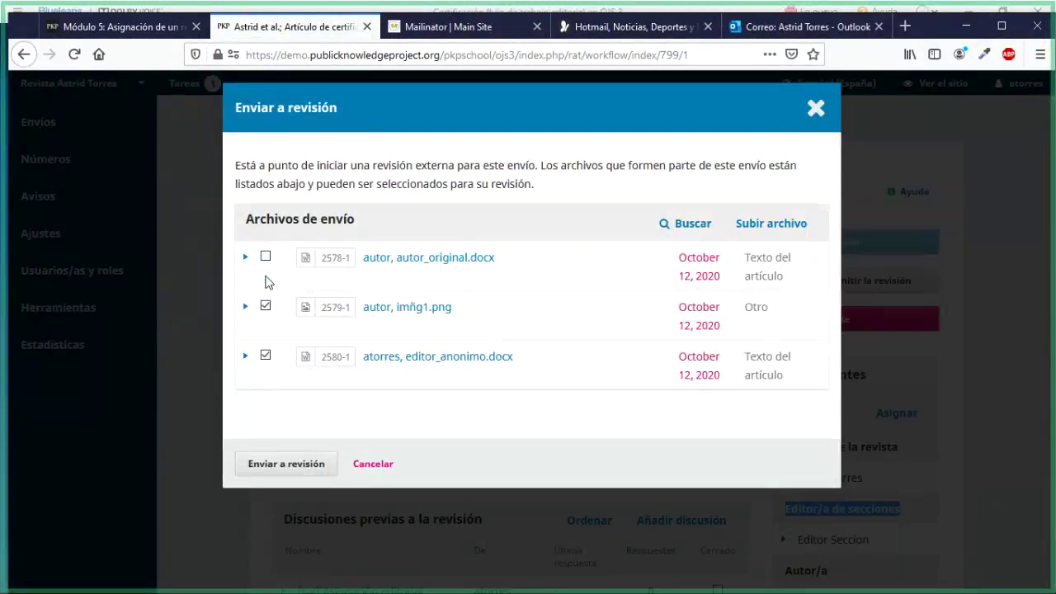
left_click(266, 306)
left_click(255, 465)
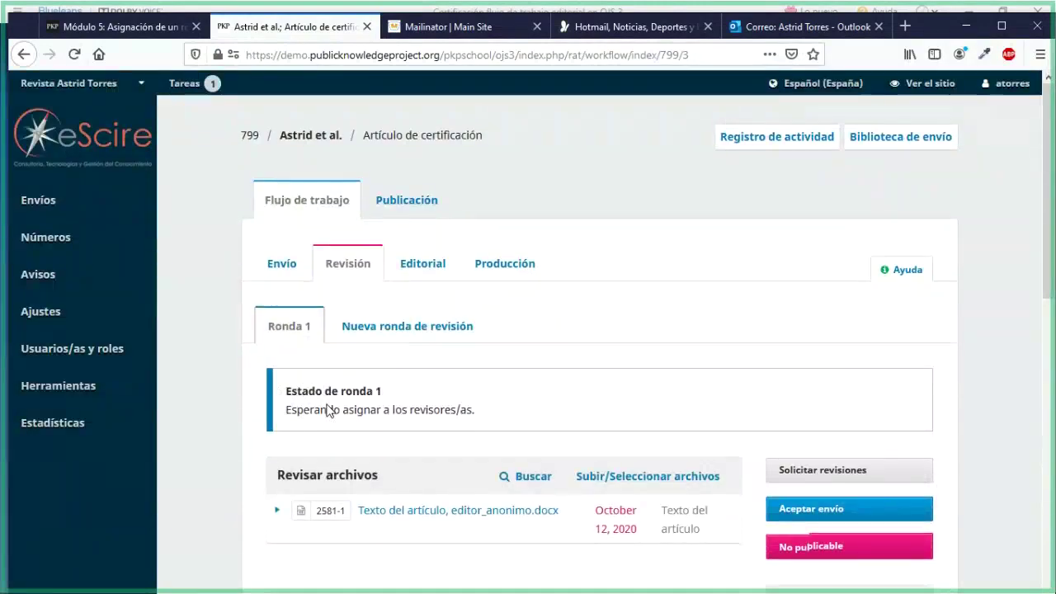
scroll(330, 408, "down", 2)
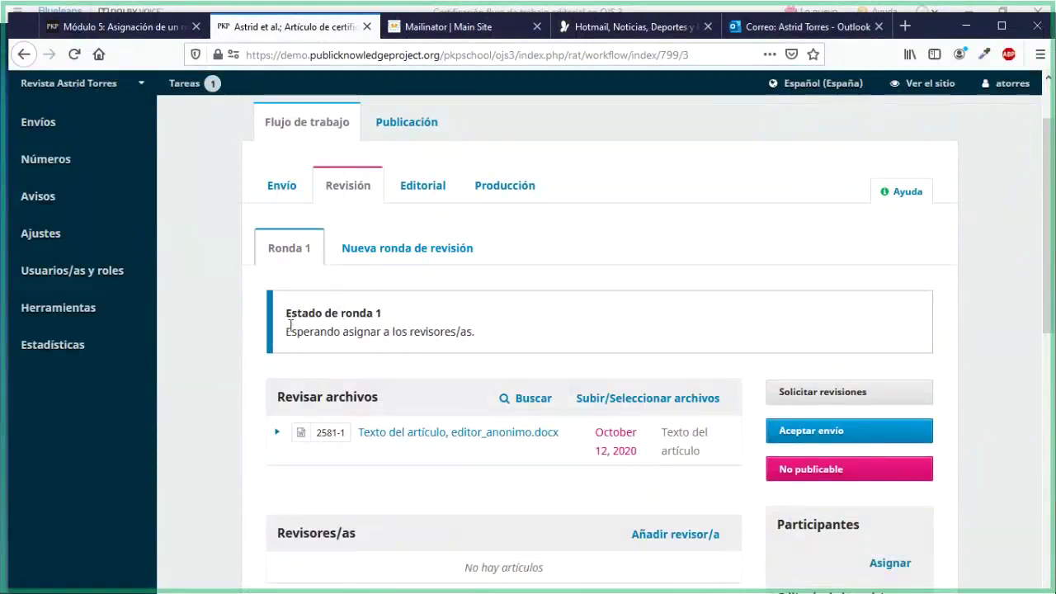
left_click_drag(290, 330, 483, 351)
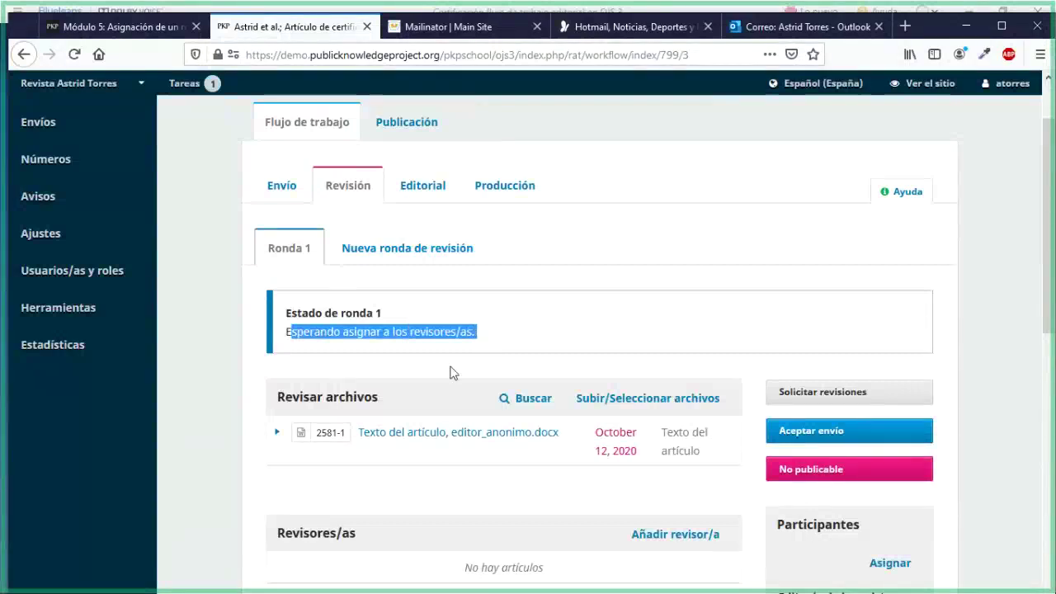
left_click(450, 370)
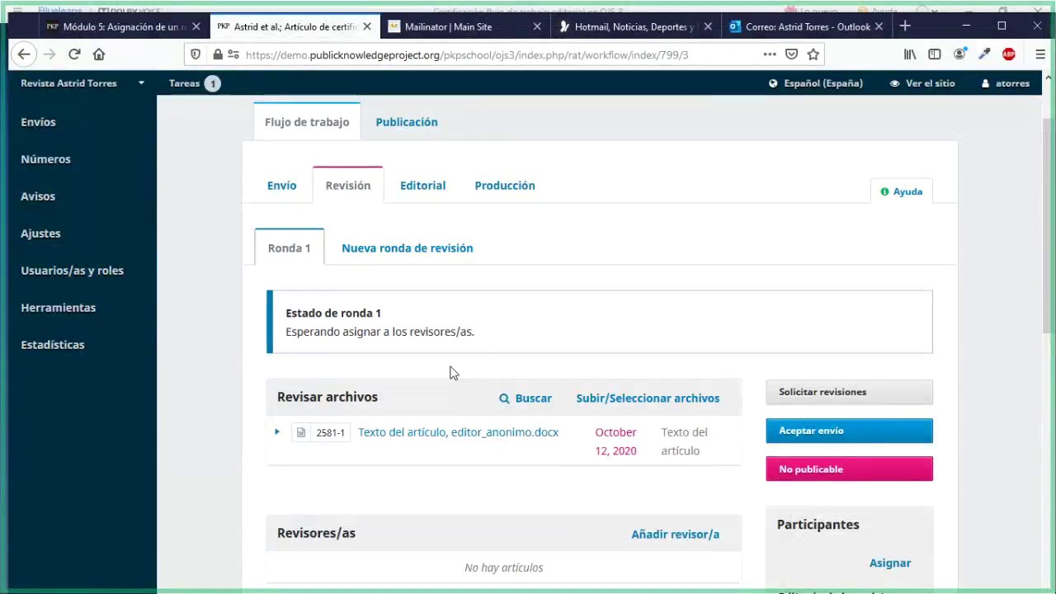
scroll(452, 373, "down", 3)
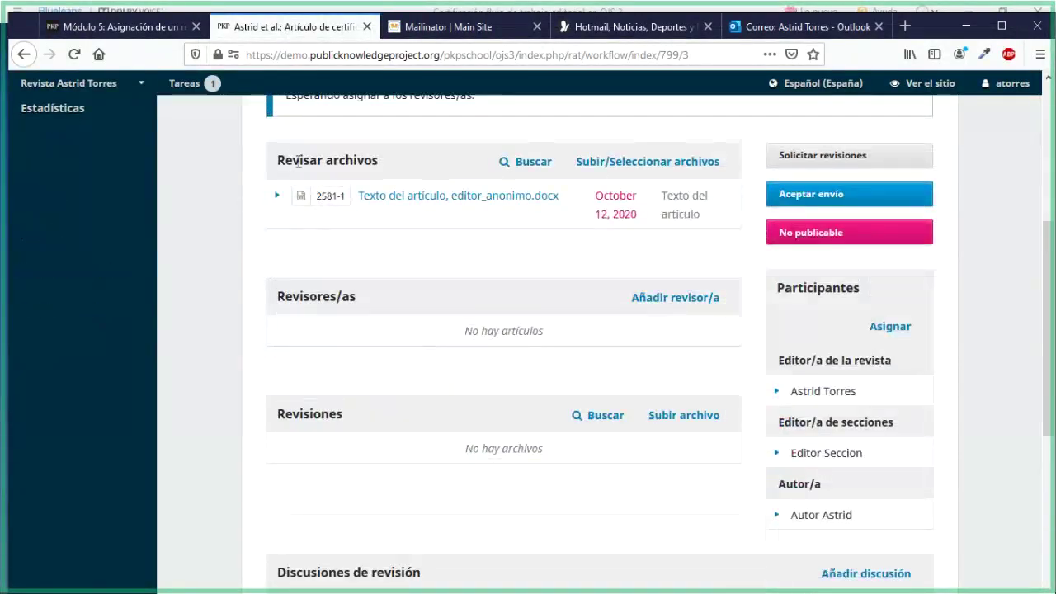
left_click_drag(285, 161, 377, 163)
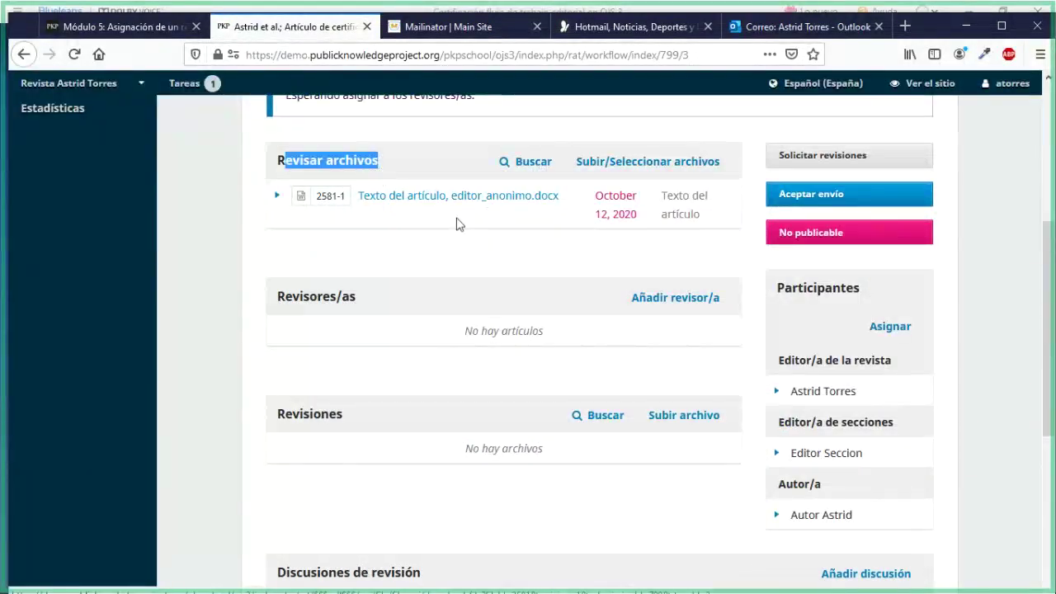
left_click_drag(275, 299, 356, 302)
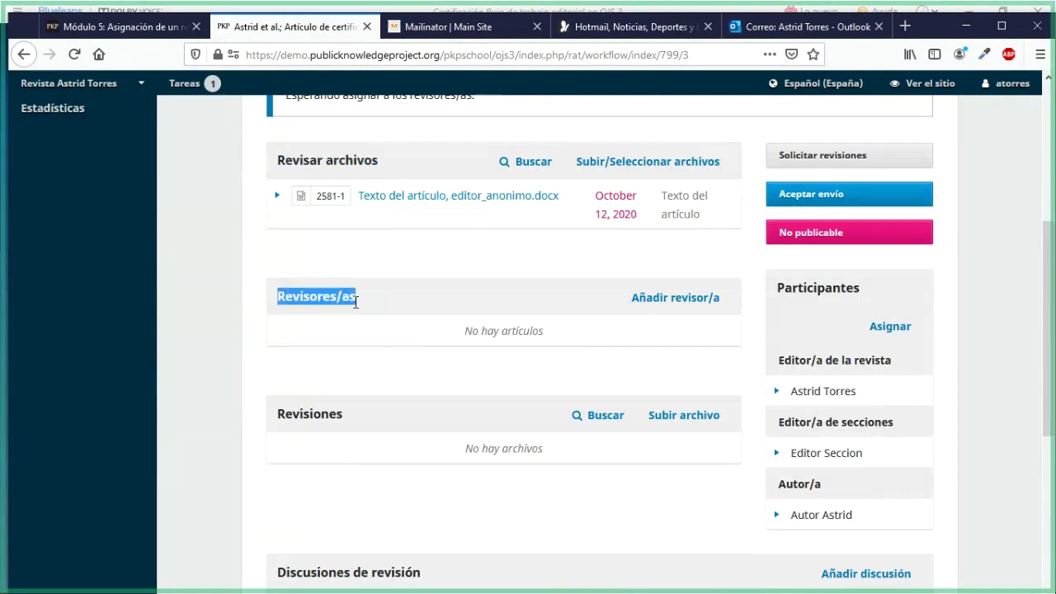
scroll(396, 406, "down", 1)
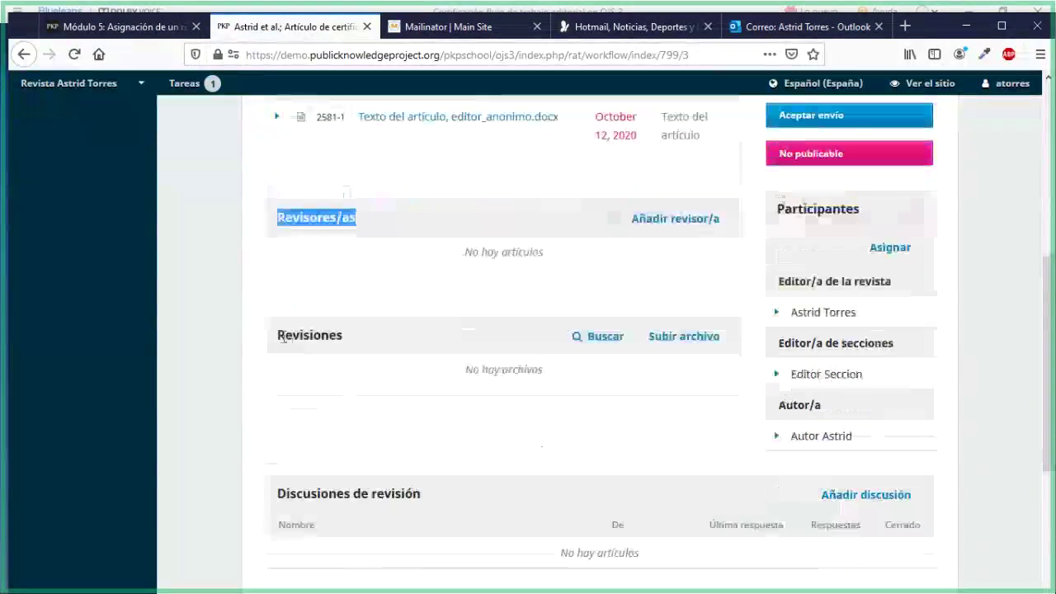
left_click(284, 337)
left_click_drag(284, 337, 344, 344)
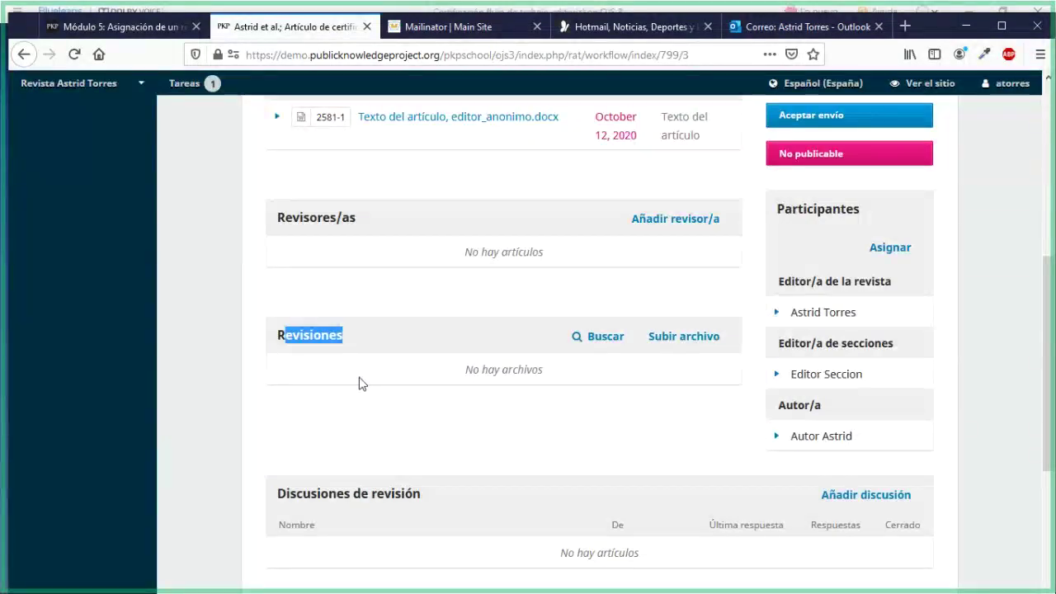
scroll(359, 383, "down", 3)
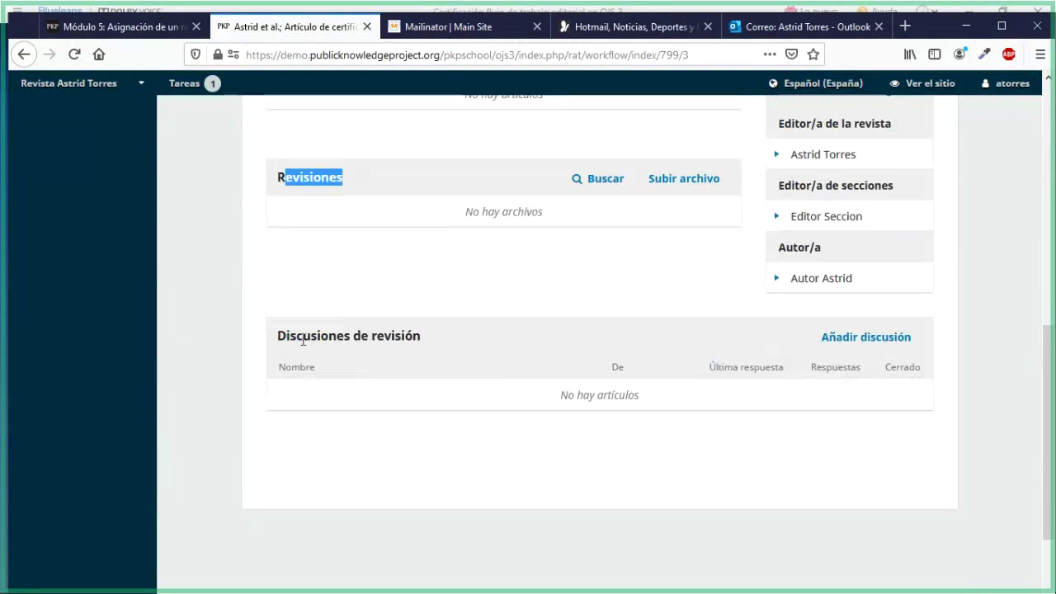
left_click_drag(283, 337, 417, 355)
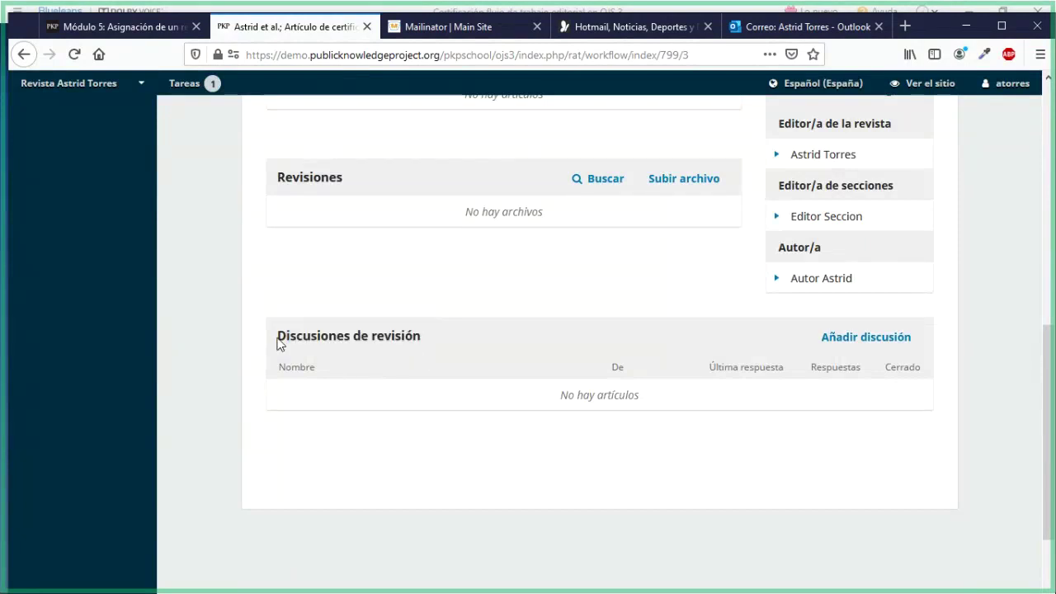
left_click_drag(278, 339, 417, 340)
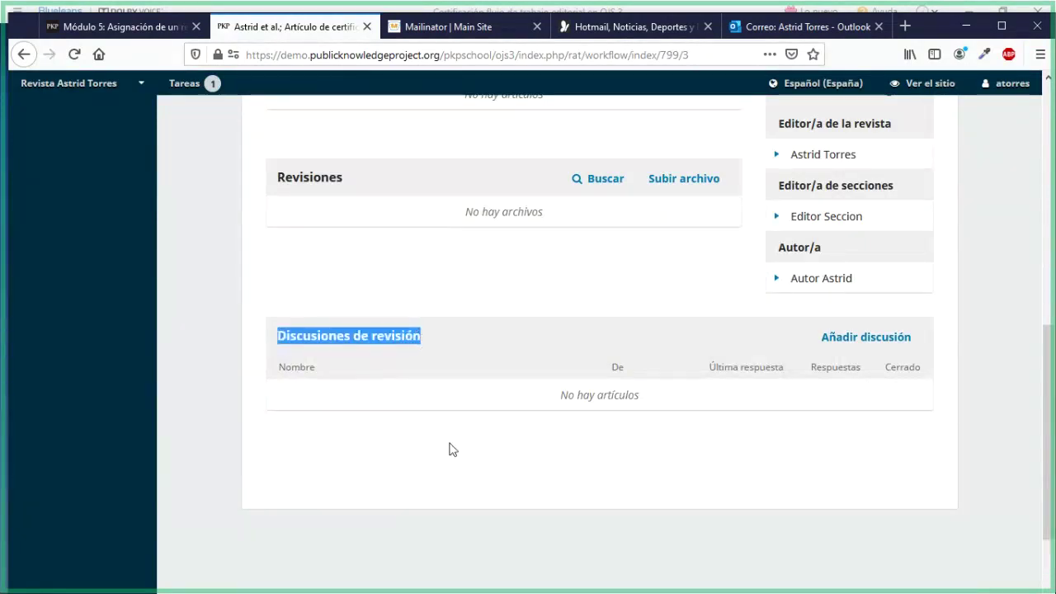
scroll(450, 445, "up", 4)
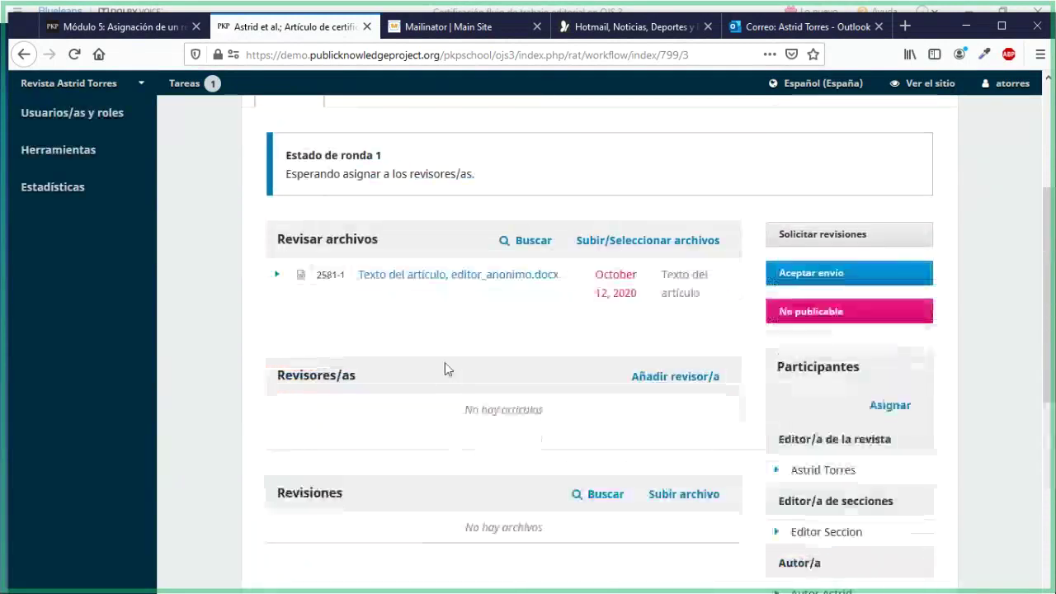
scroll(444, 369, "up", 1)
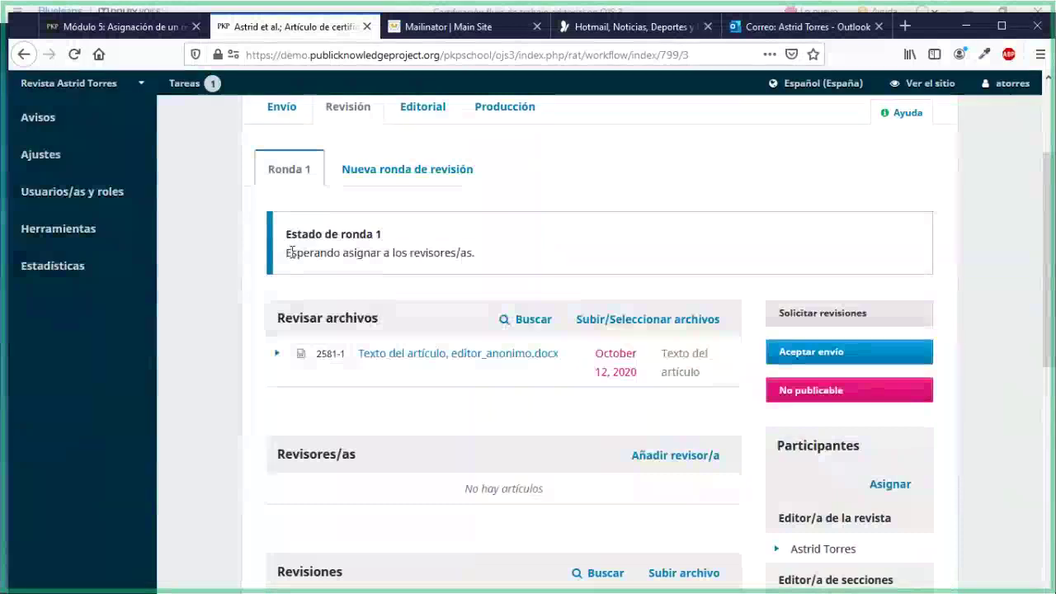
left_click_drag(286, 253, 479, 269)
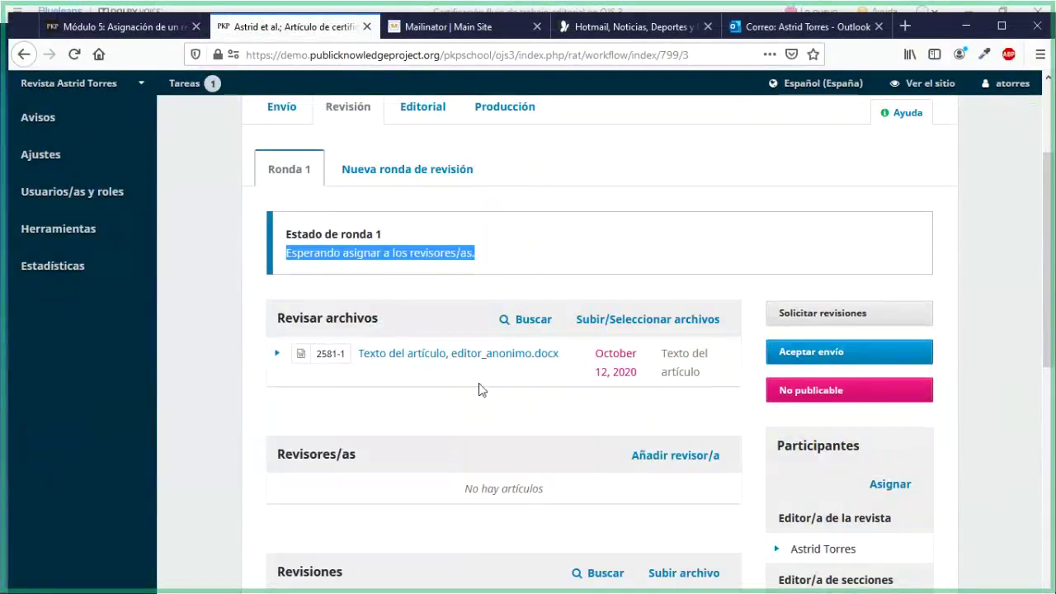
scroll(483, 389, "down", 2)
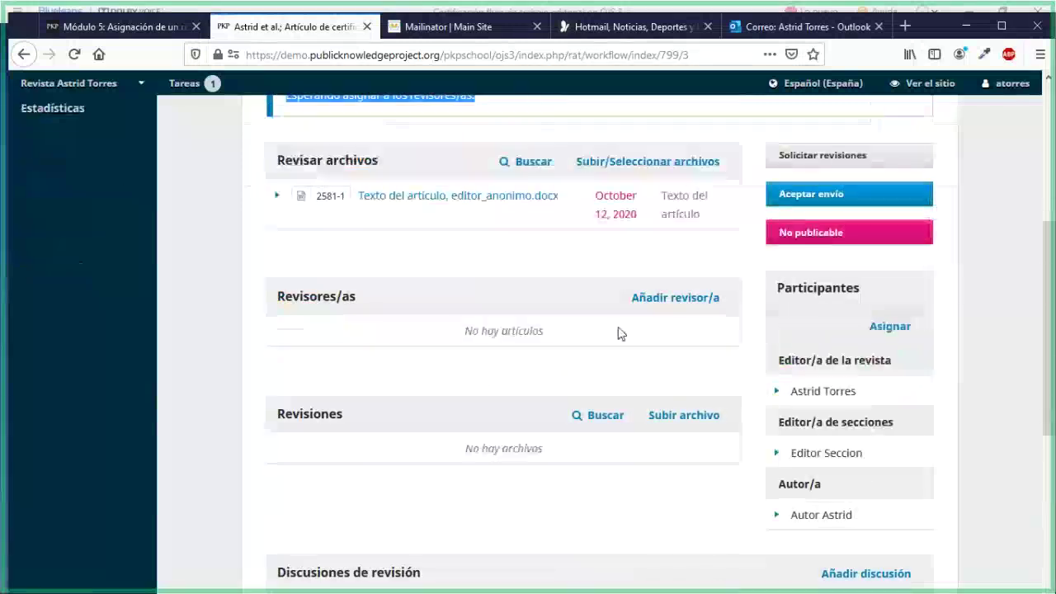
left_click(278, 297)
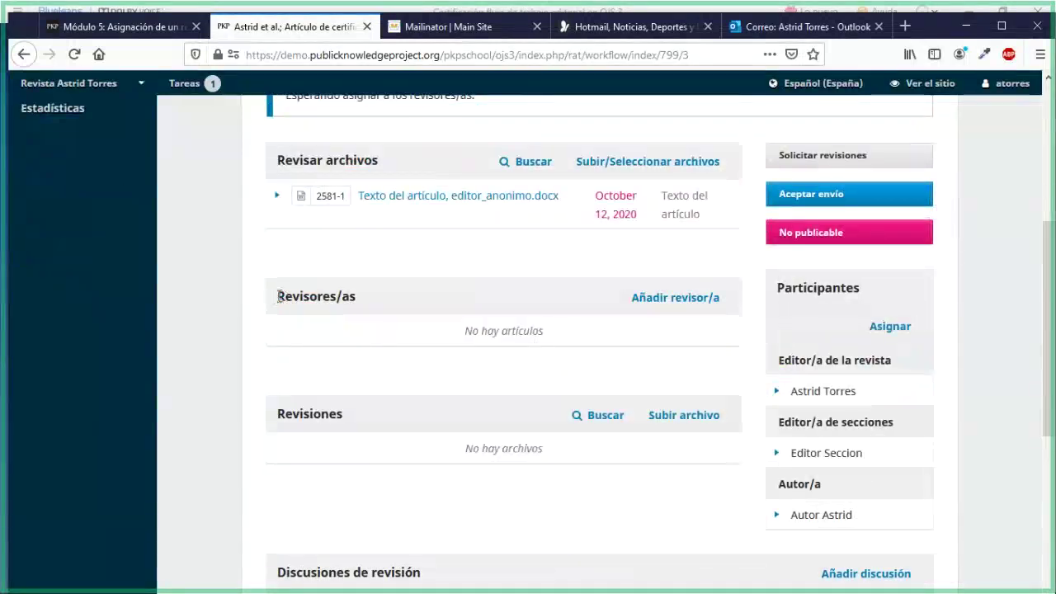
left_click_drag(278, 297, 355, 299)
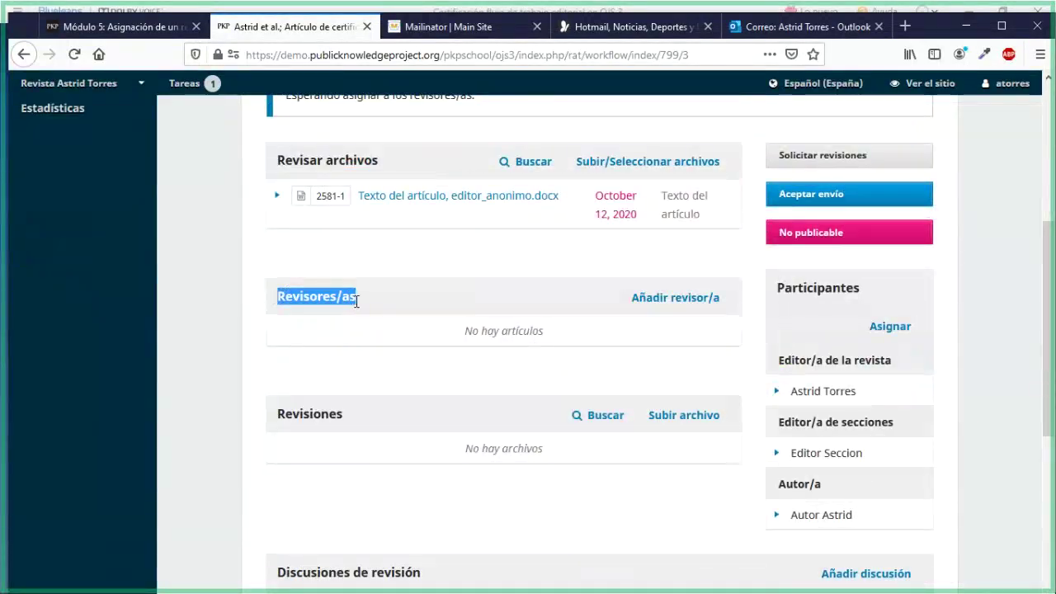
Open the Añadir revisor/a dialog from the Revisores/as panel
left_click(693, 301)
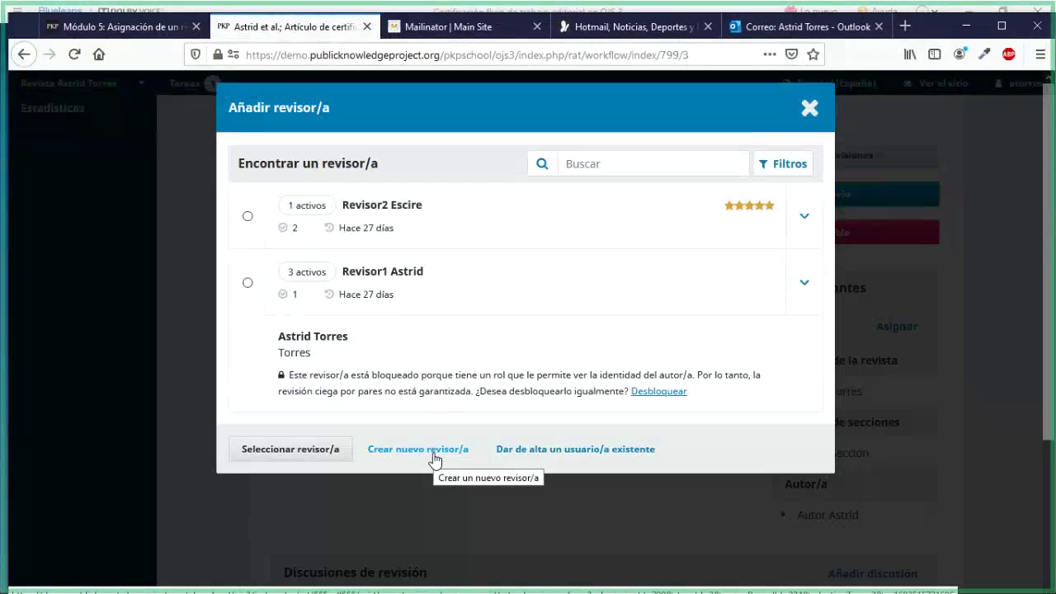
Look through the Crear nuevo revisor/a form and its email template, then close it unsaved
left_click(435, 458)
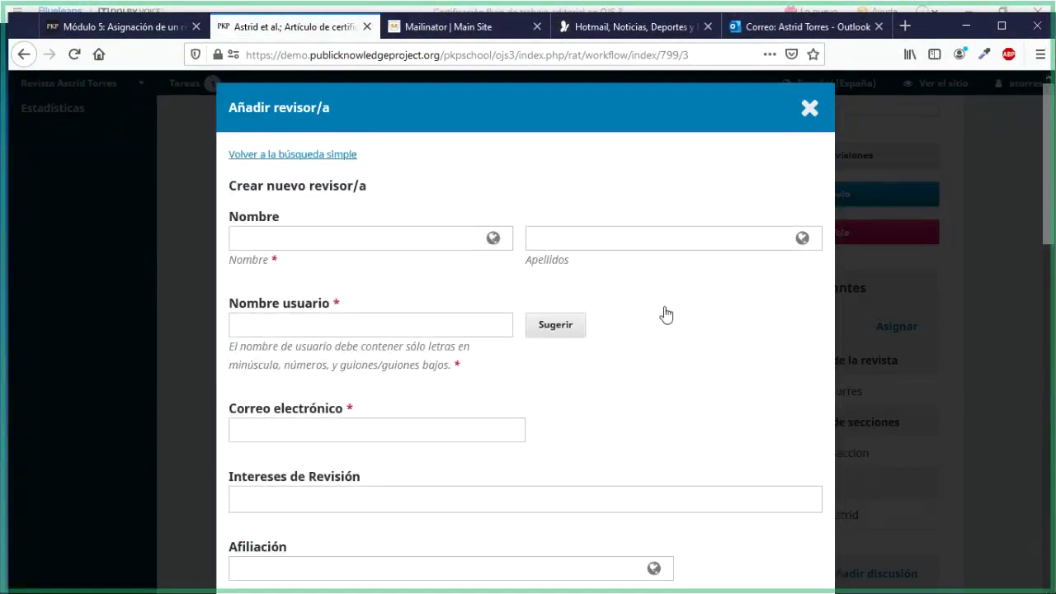
scroll(670, 321, "down", 2)
scroll(670, 321, "down", 3)
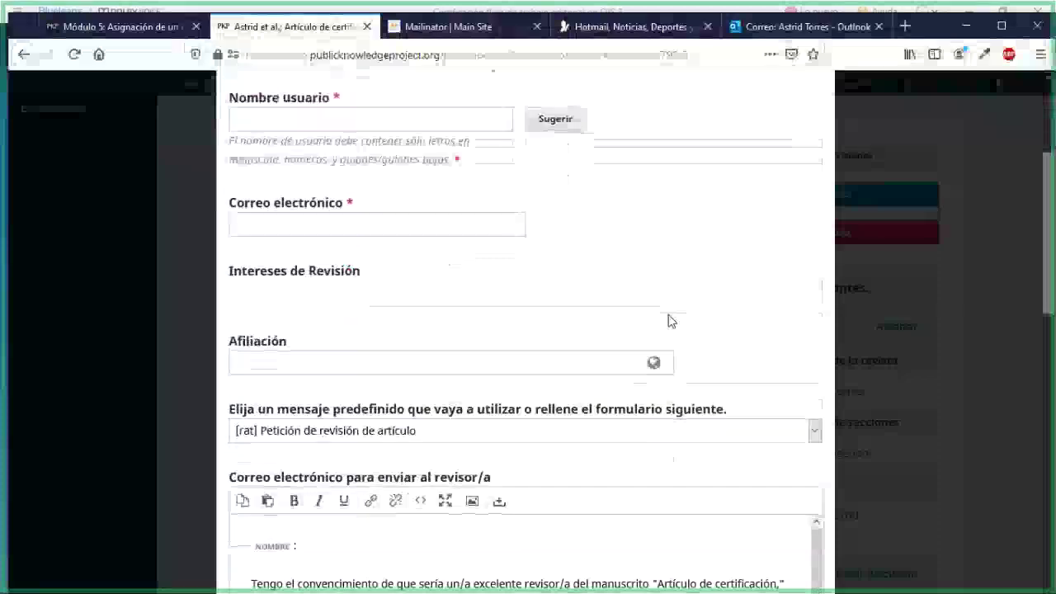
scroll(670, 321, "up", 5)
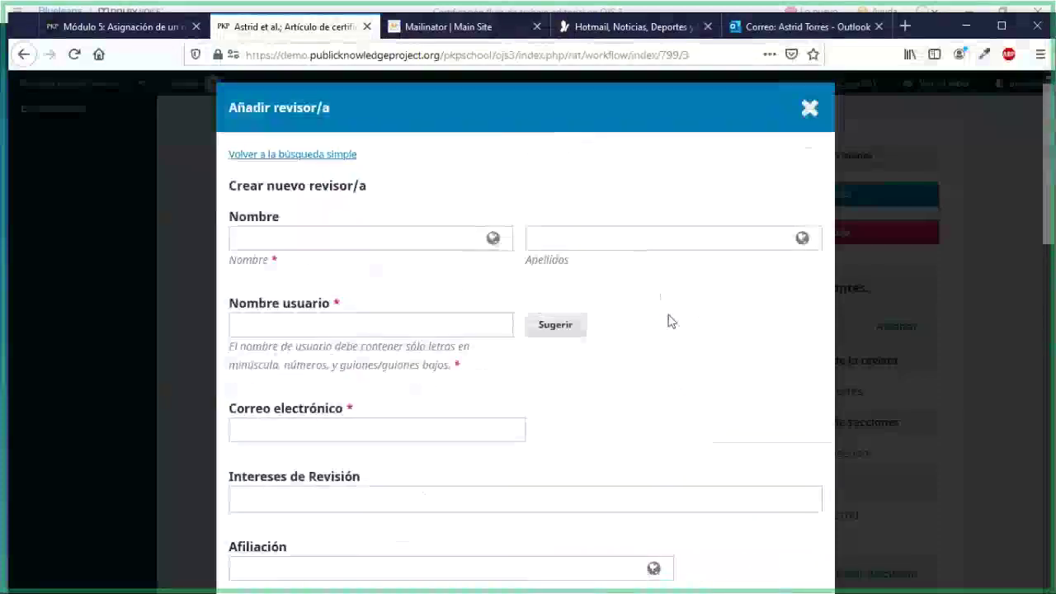
scroll(670, 320, "down", 1)
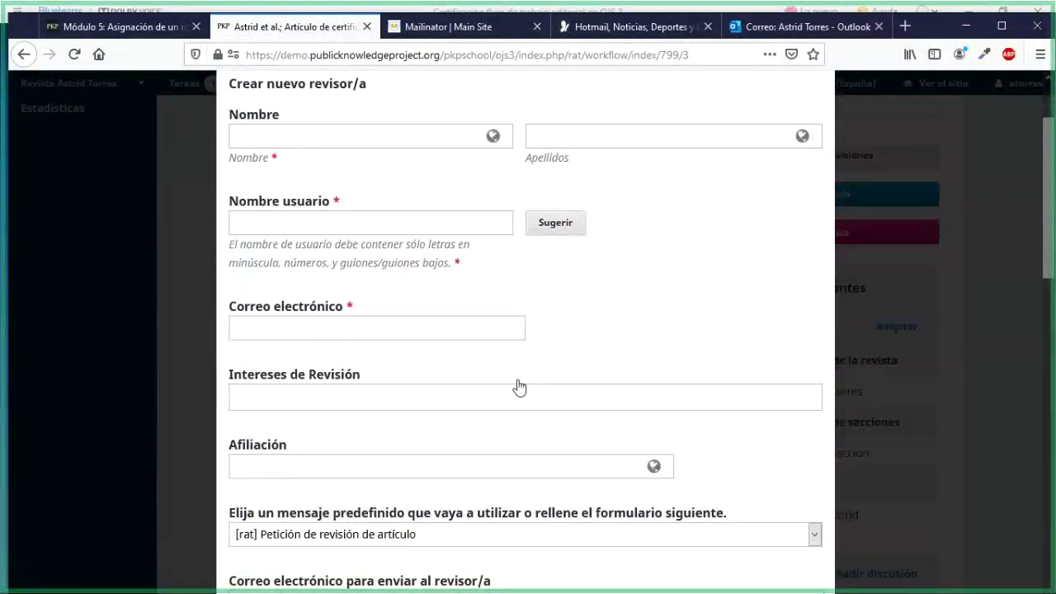
scroll(518, 387, "down", 5)
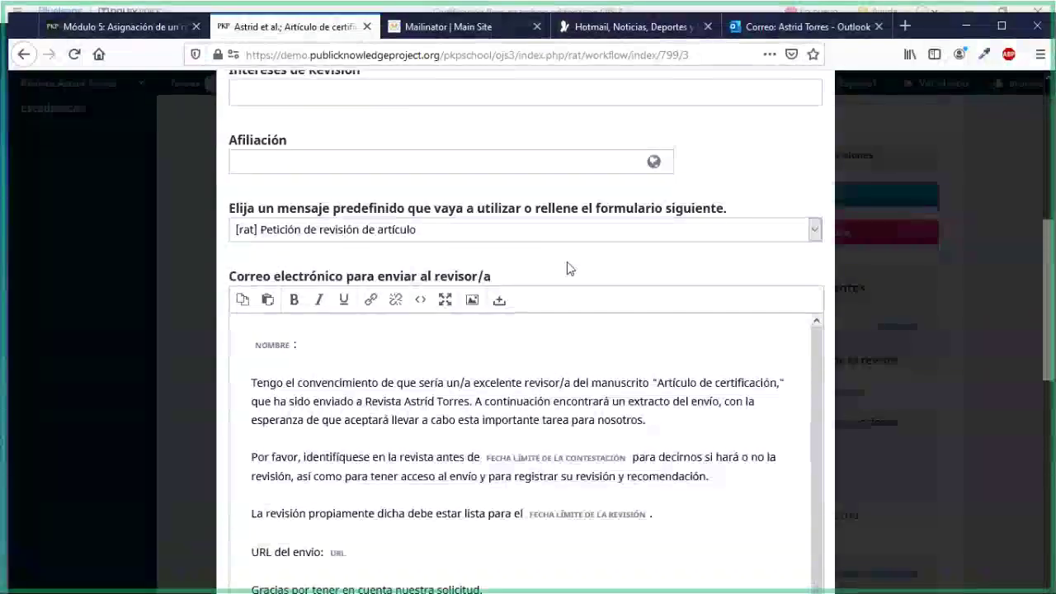
scroll(567, 266, "up", 2)
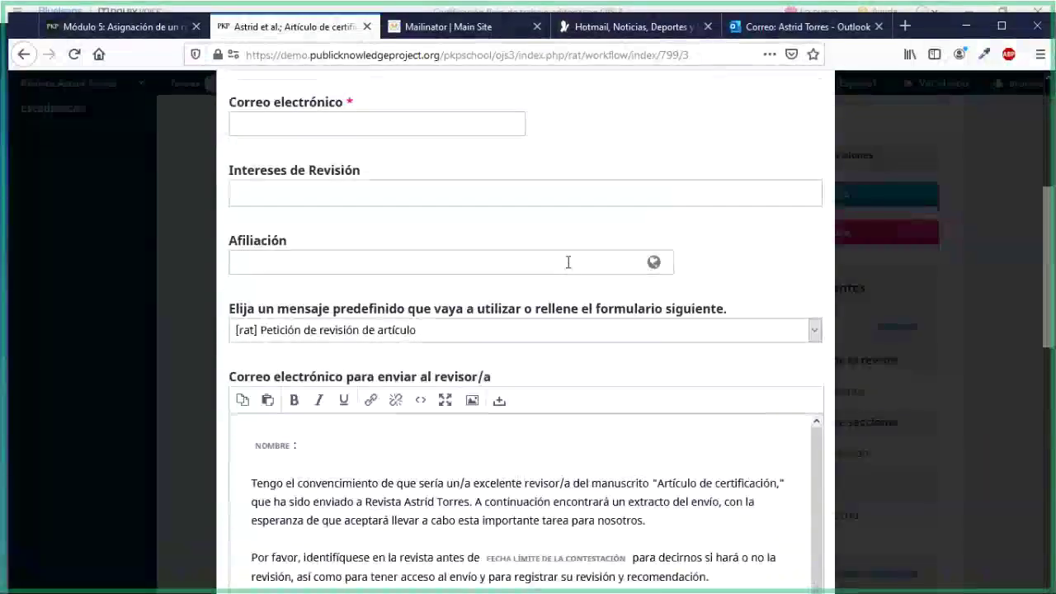
scroll(567, 264, "down", 2)
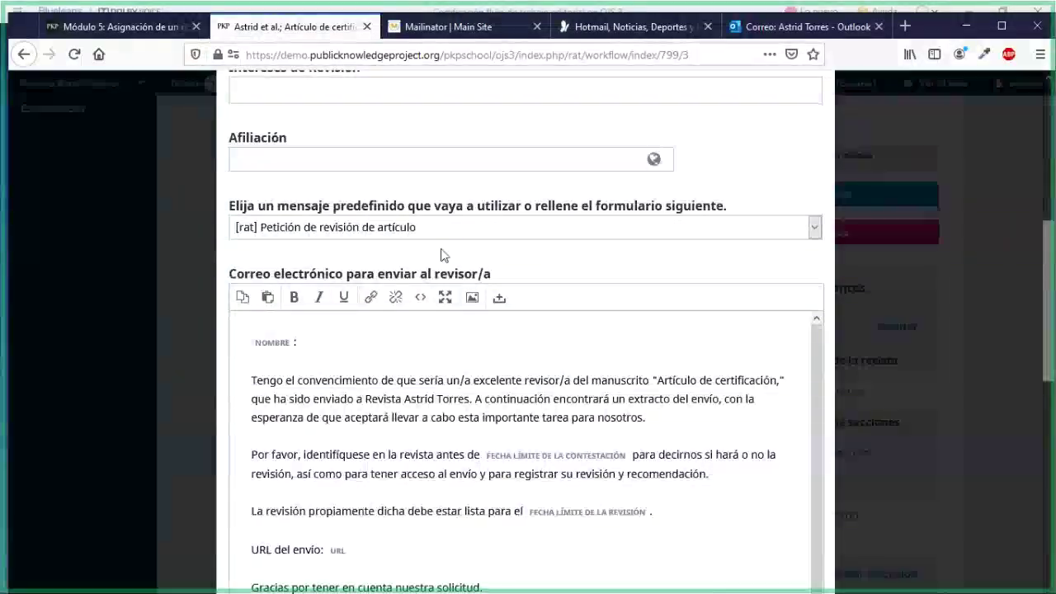
scroll(441, 255, "down", 2)
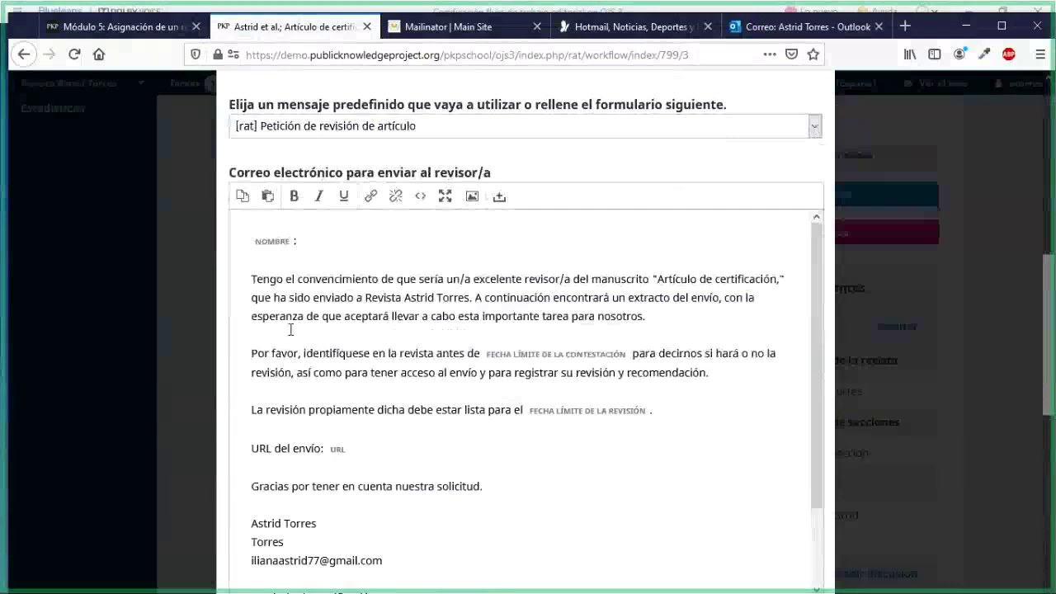
scroll(371, 478, "down", 2)
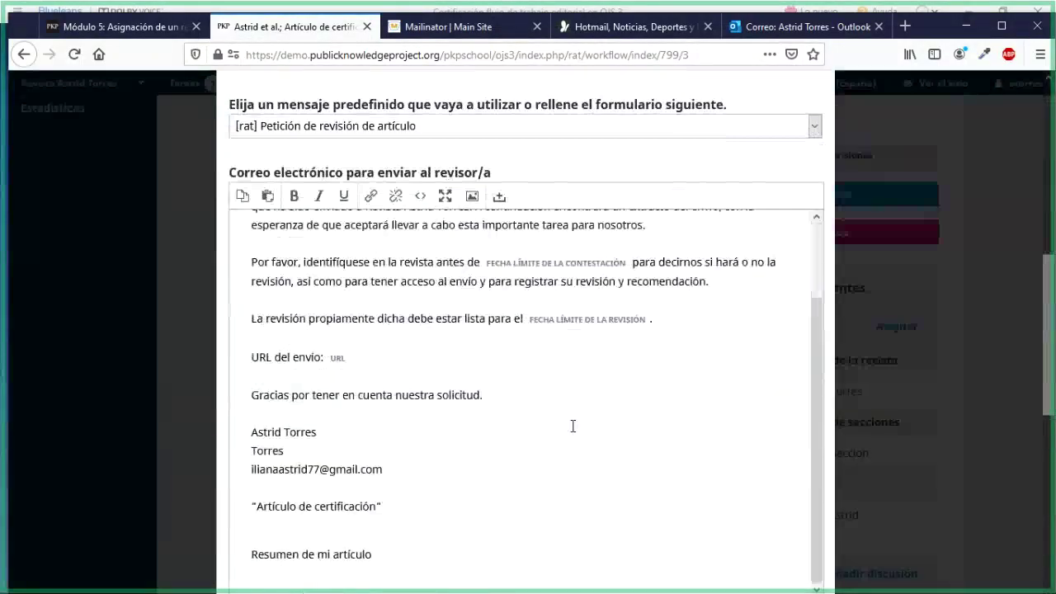
scroll(572, 426, "down", 6)
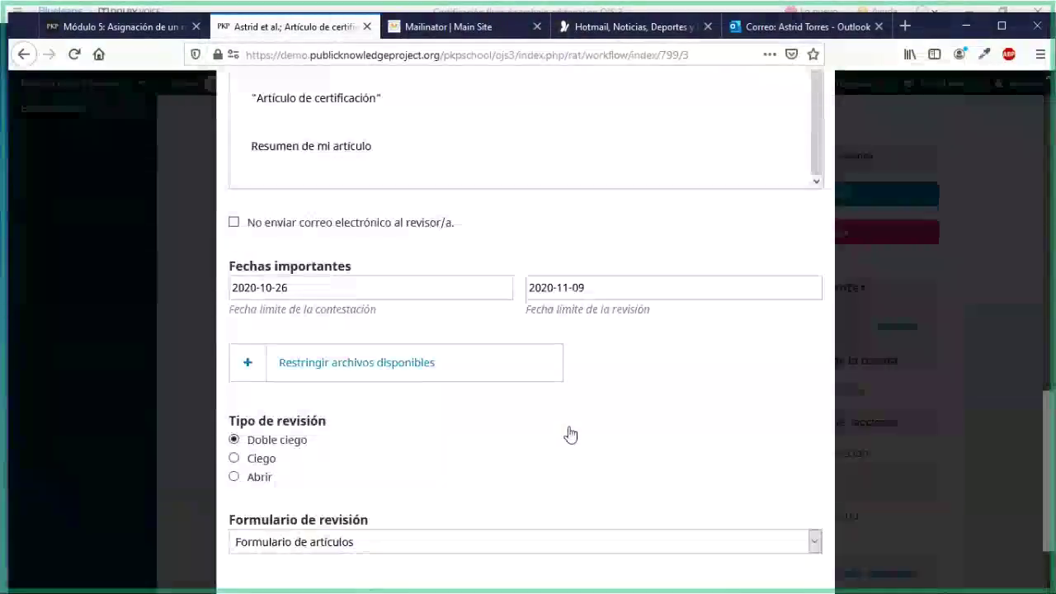
scroll(612, 394, "up", 5)
scroll(612, 394, "up", 6)
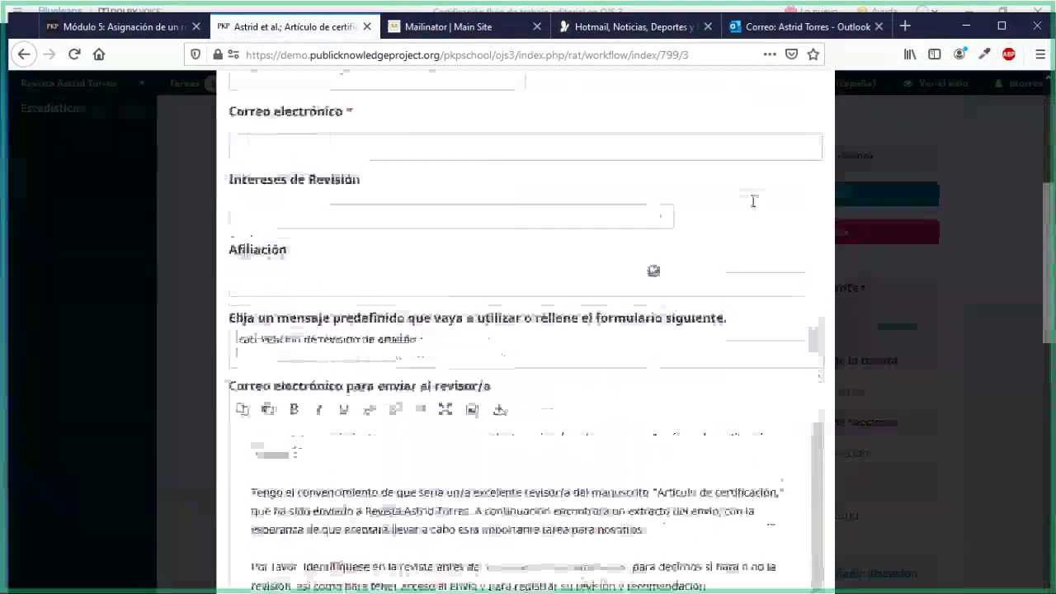
left_click(804, 114)
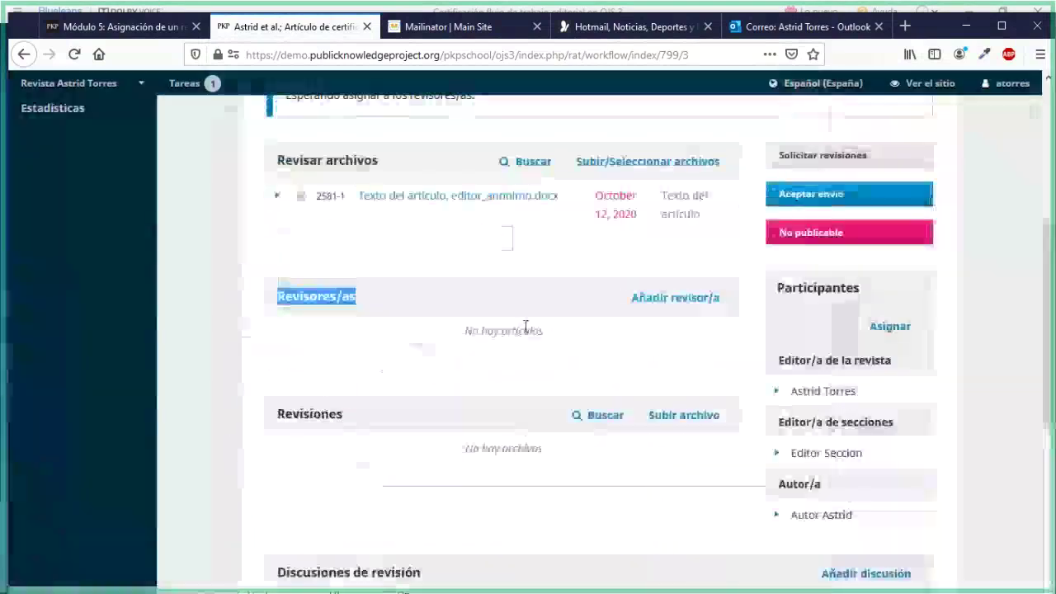
Reopen Añadir revisor/a and switch to Dar de alta un usuario/a existente
left_click(683, 299)
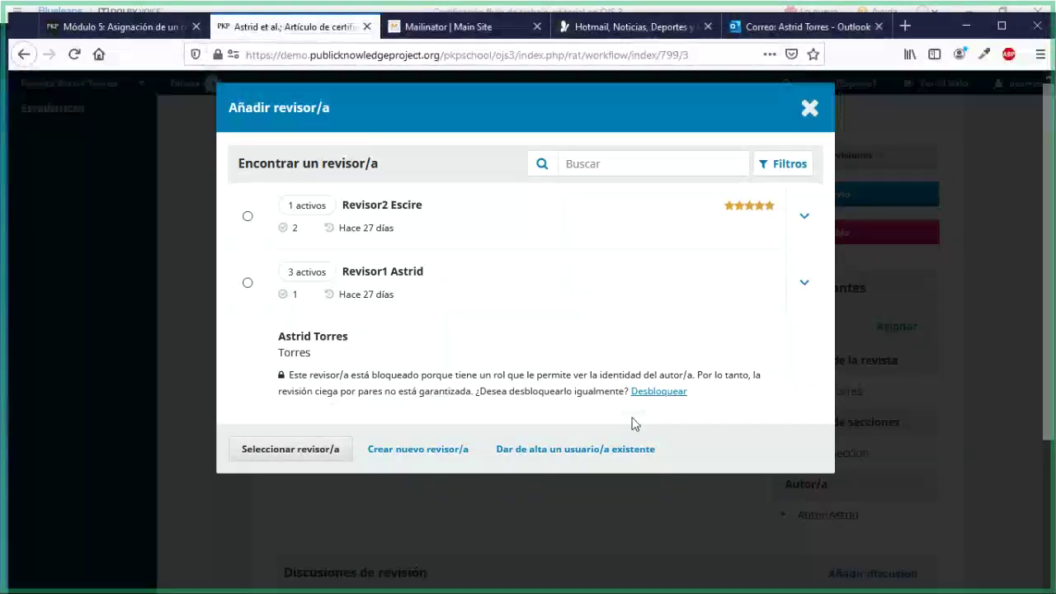
left_click(597, 459)
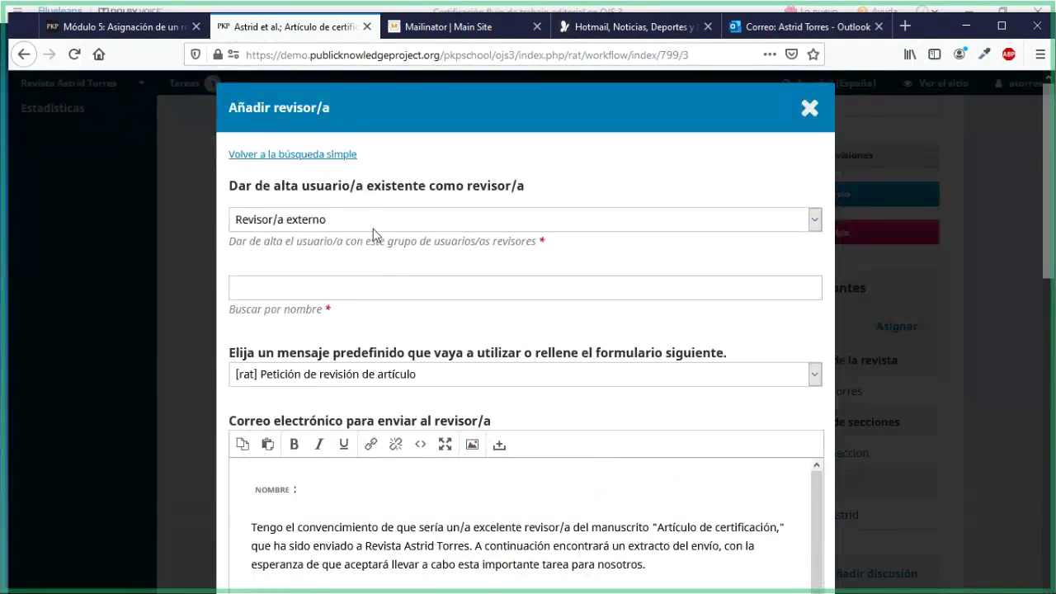
Search existing users for 'autor', then cancel the enrol-existing-user form without adding anyone
left_click(345, 286)
type("autor")
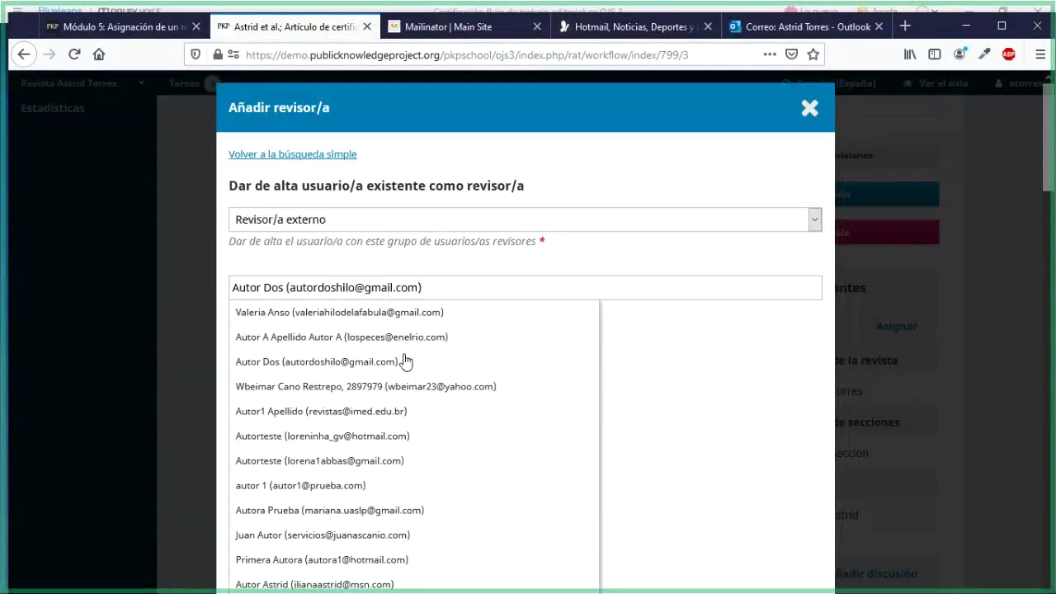
key("BackSpace")
key("BackSpace")
key("BackSpace")
key("BackSpace")
key("BackSpace")
key("BackSpace")
key("BackSpace")
key("BackSpace")
key("BackSpace")
key("BackSpace")
key("BackSpace")
key("BackSpace")
key("BackSpace")
key("BackSpace")
key("BackSpace")
key("BackSpace")
key("BackSpace")
key("BackSpace")
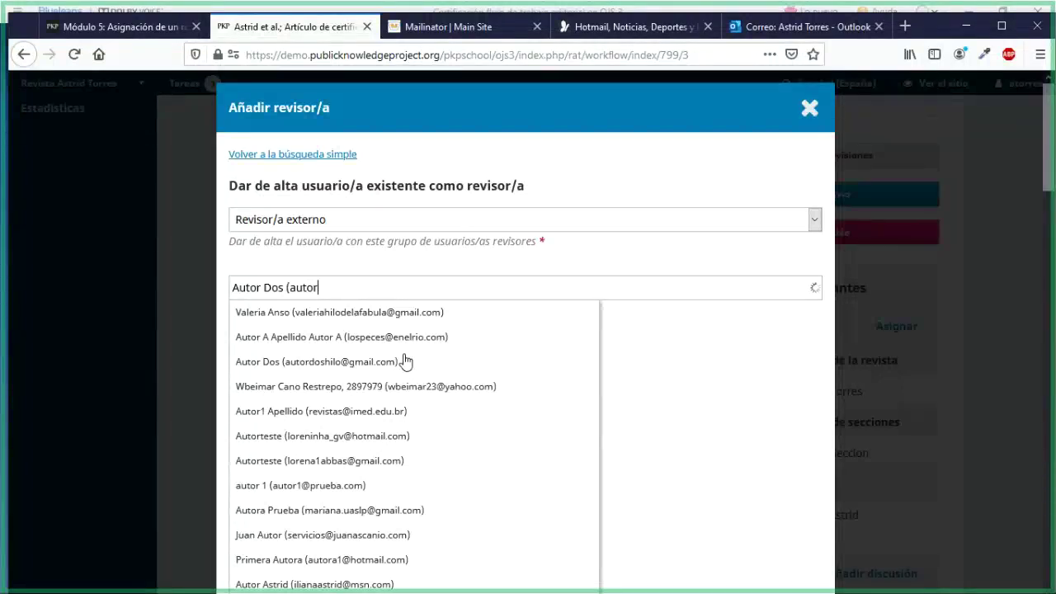
key("BackSpace")
key("BackSpace")
key("BackSpace")
key("BackSpace")
key("BackSpace")
key("BackSpace")
key("BackSpace")
key("BackSpace")
key("BackSpace")
key("BackSpace")
key("BackSpace")
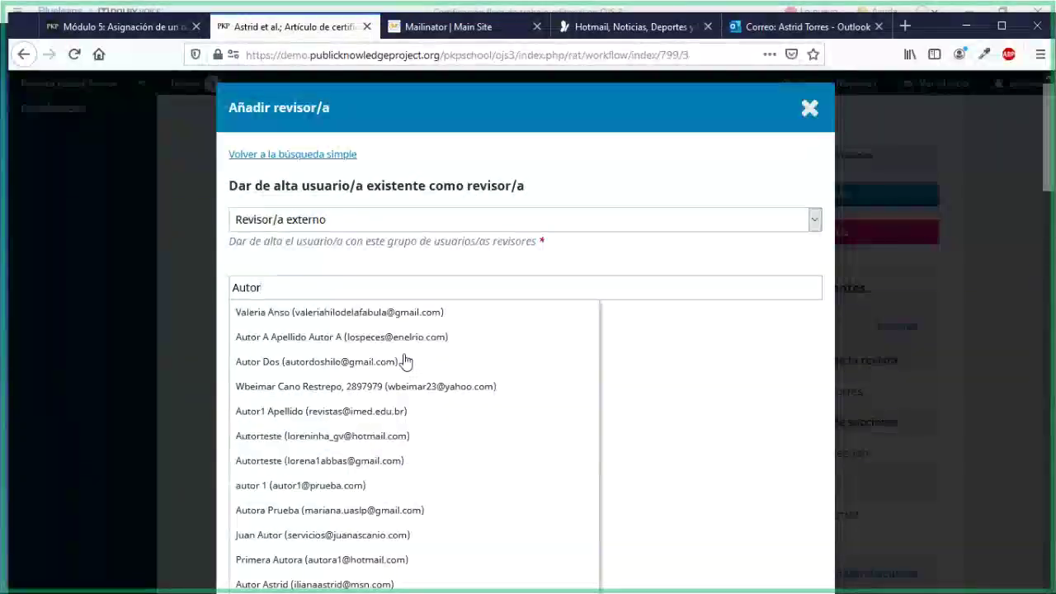
type("esc")
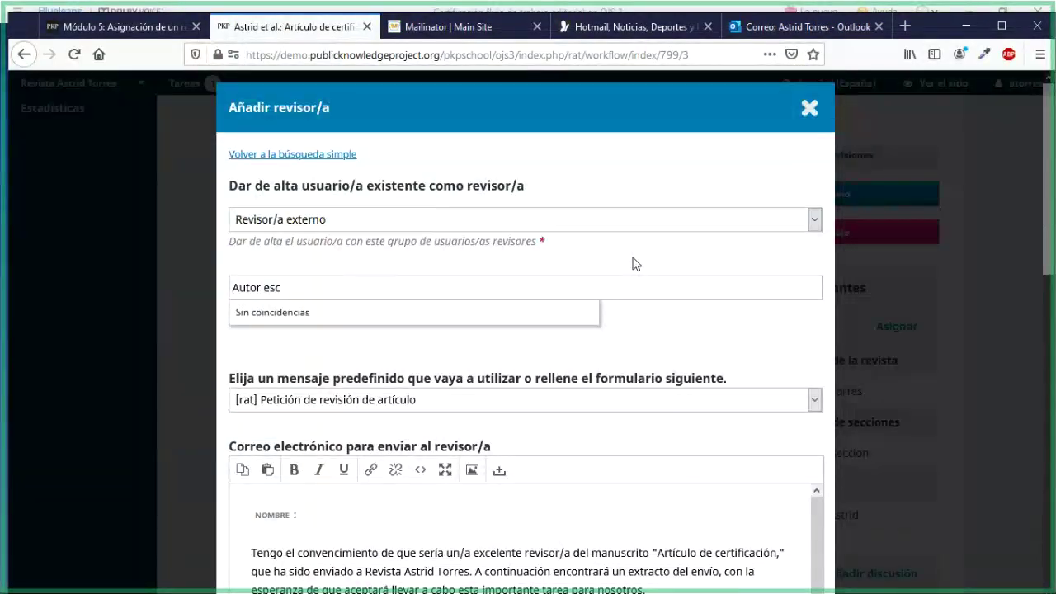
scroll(614, 361, "down", 10)
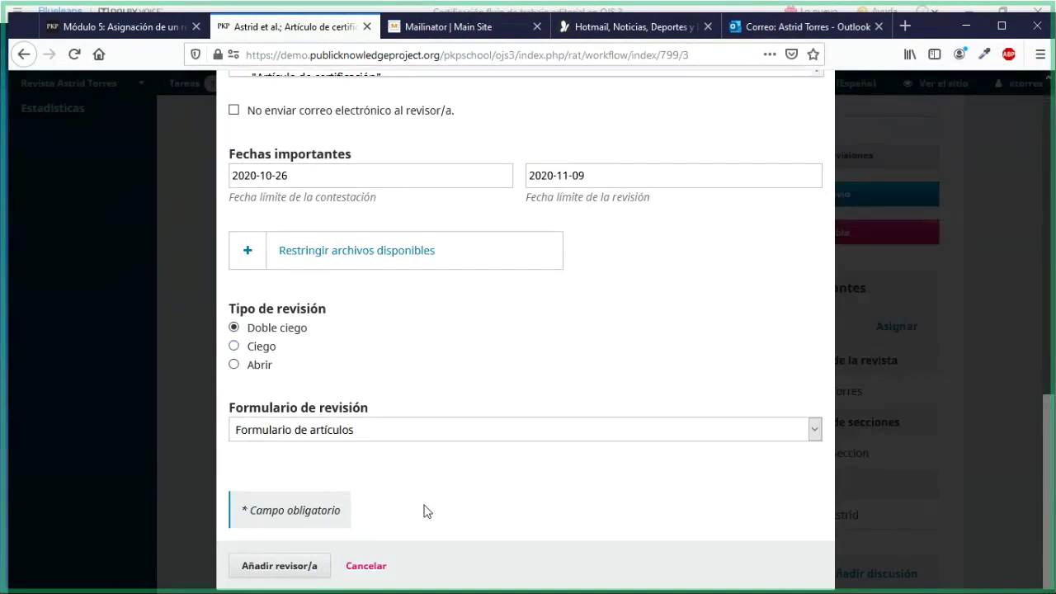
left_click(363, 566)
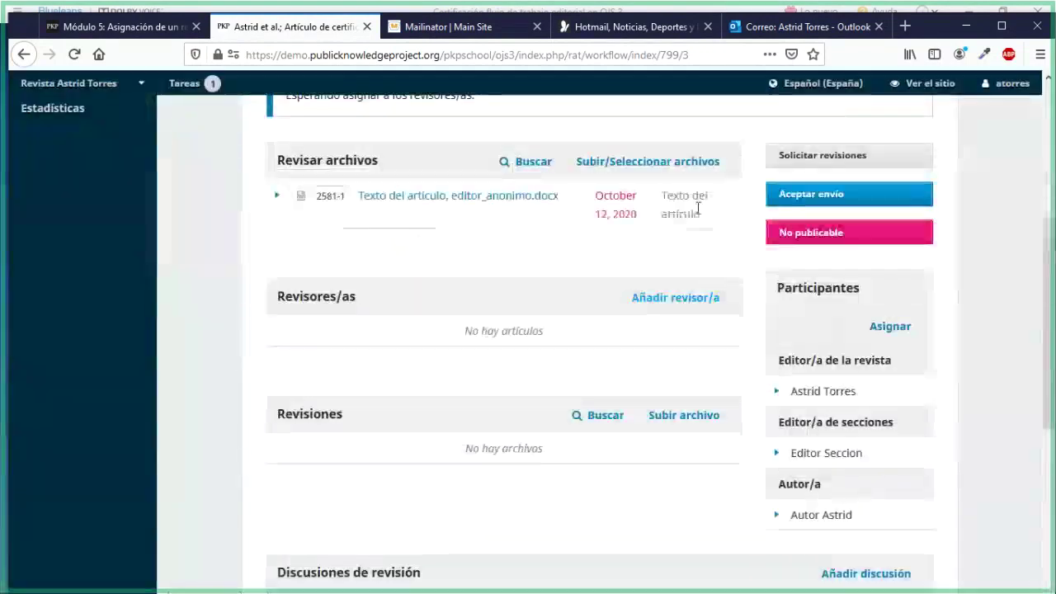
Reopen Añadir revisor/a and select Revisor2, the five-star reviewer with one active review
left_click(660, 290)
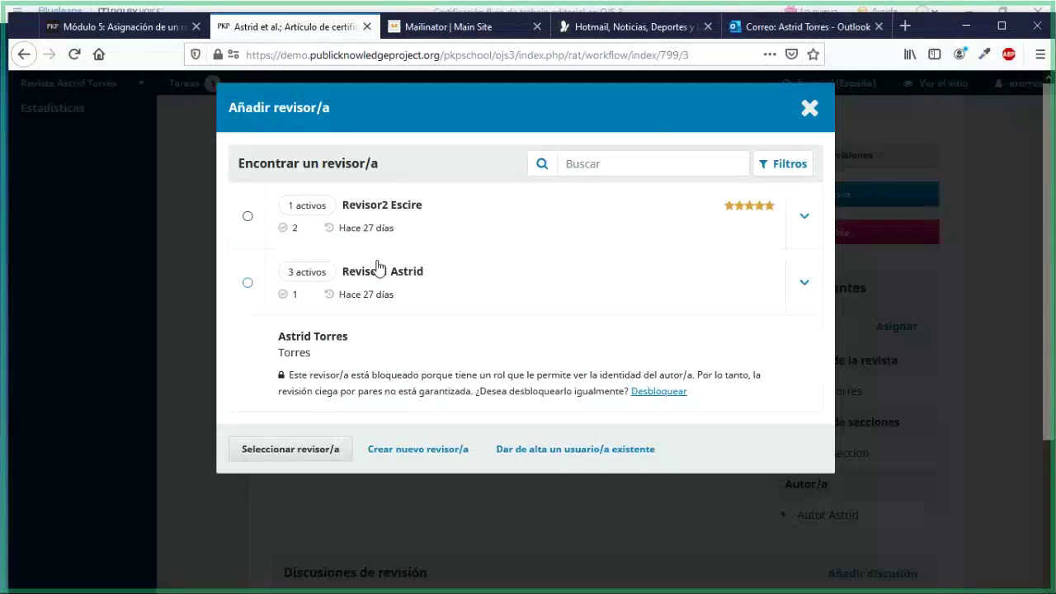
left_click(248, 217)
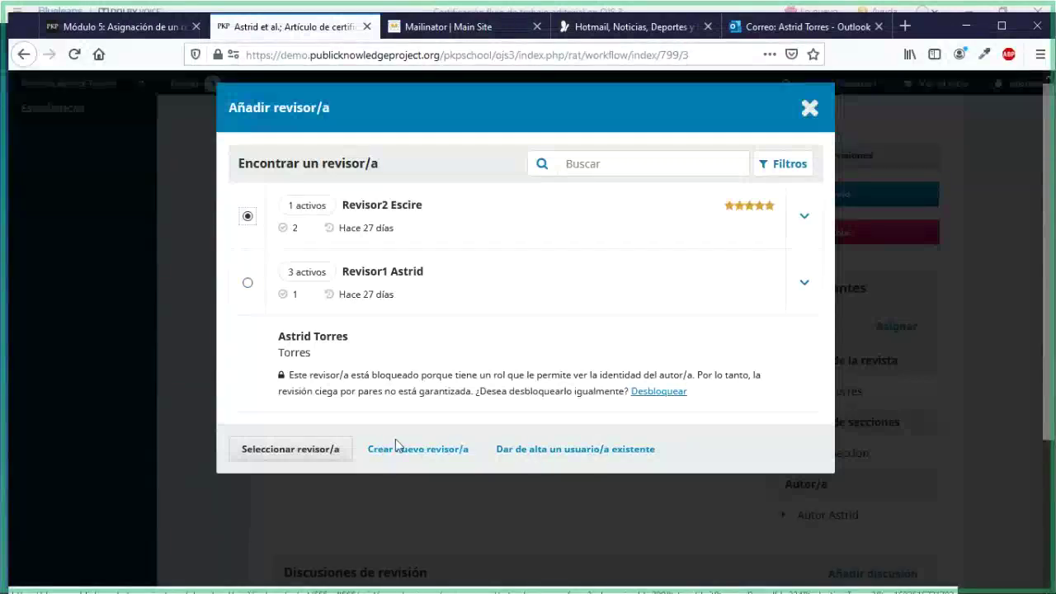
Select the chosen reviewer and scroll the request email down to the Fechas importantes section
left_click(312, 455)
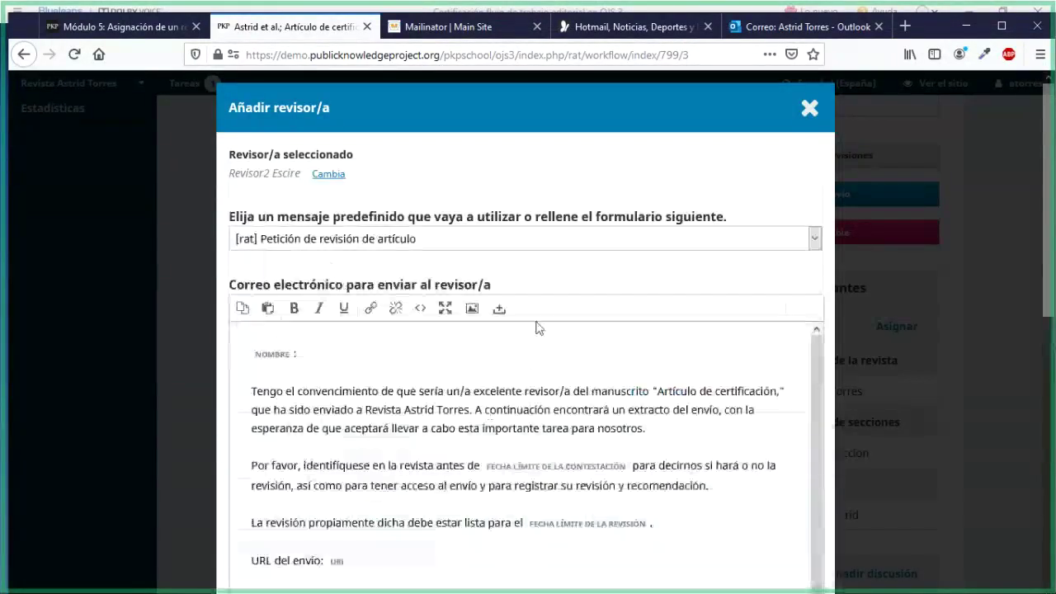
scroll(540, 319, "down", 2)
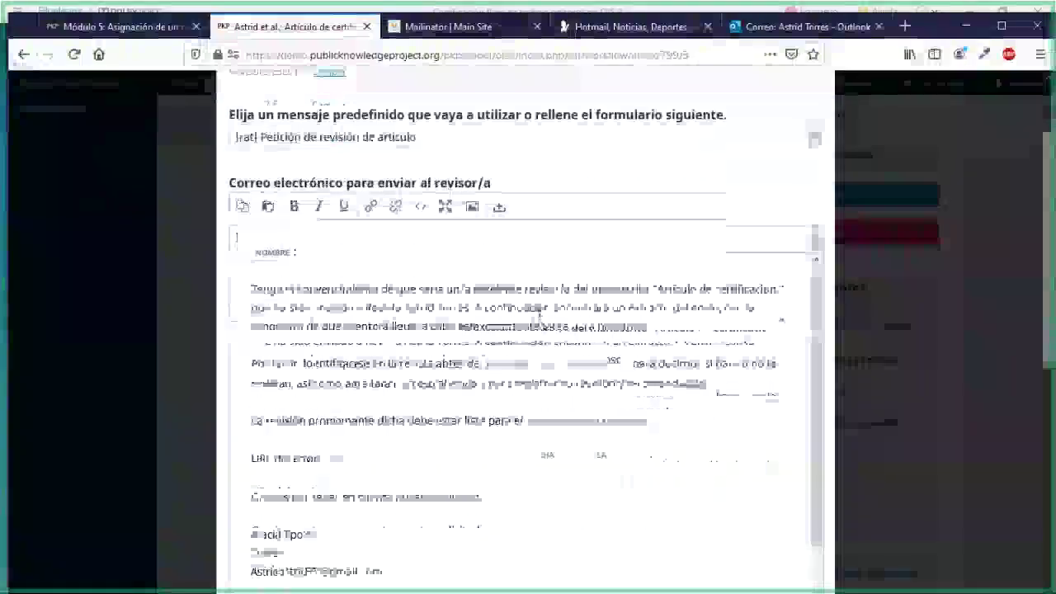
scroll(541, 313, "up", 2)
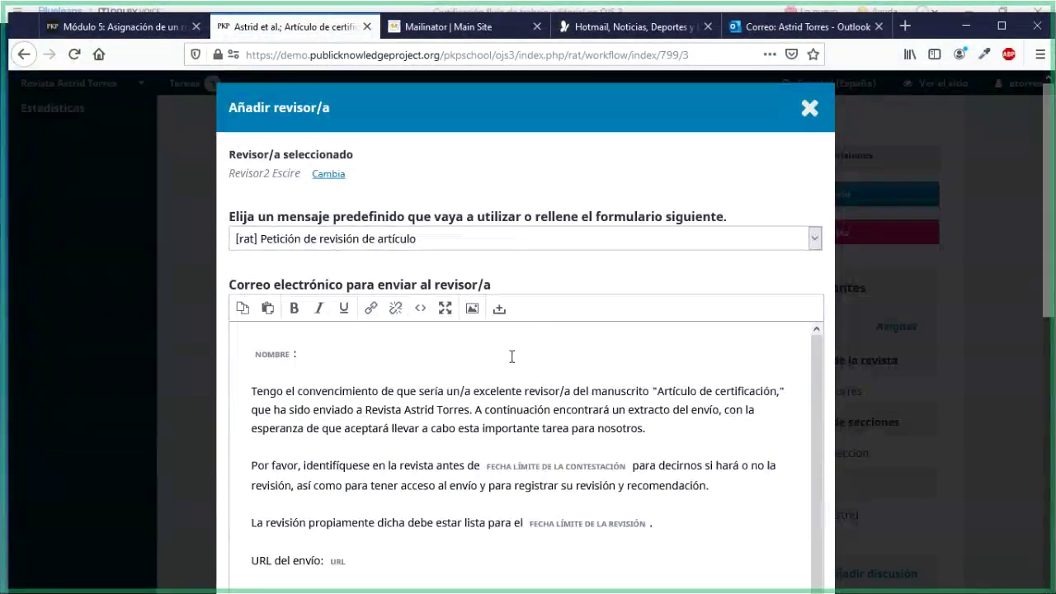
scroll(511, 357, "down", 2)
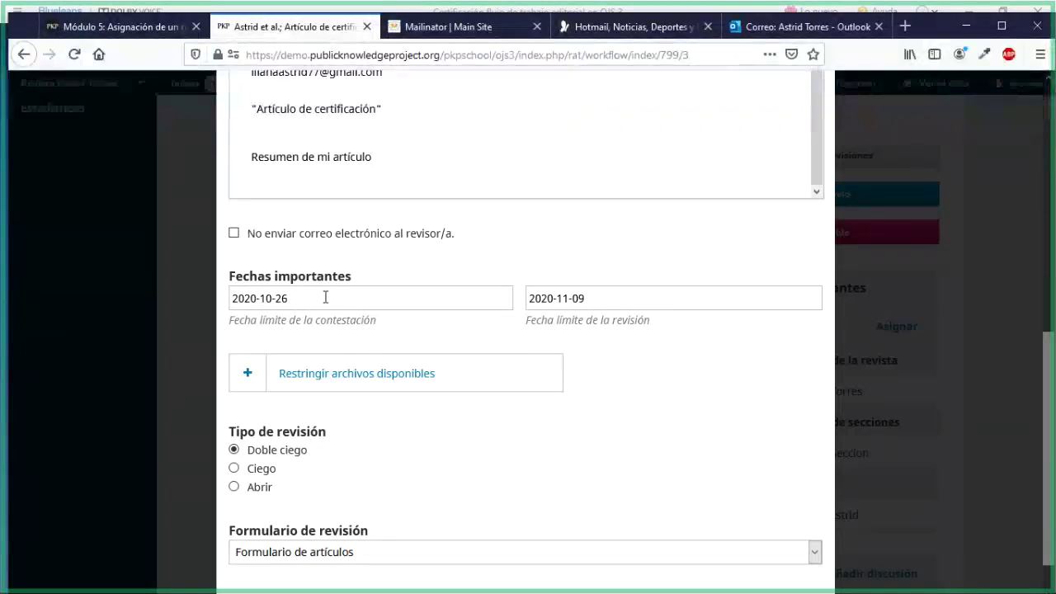
Set the response deadline to 2020-10-15 and the review deadline to 2020-10-30
left_click(325, 296)
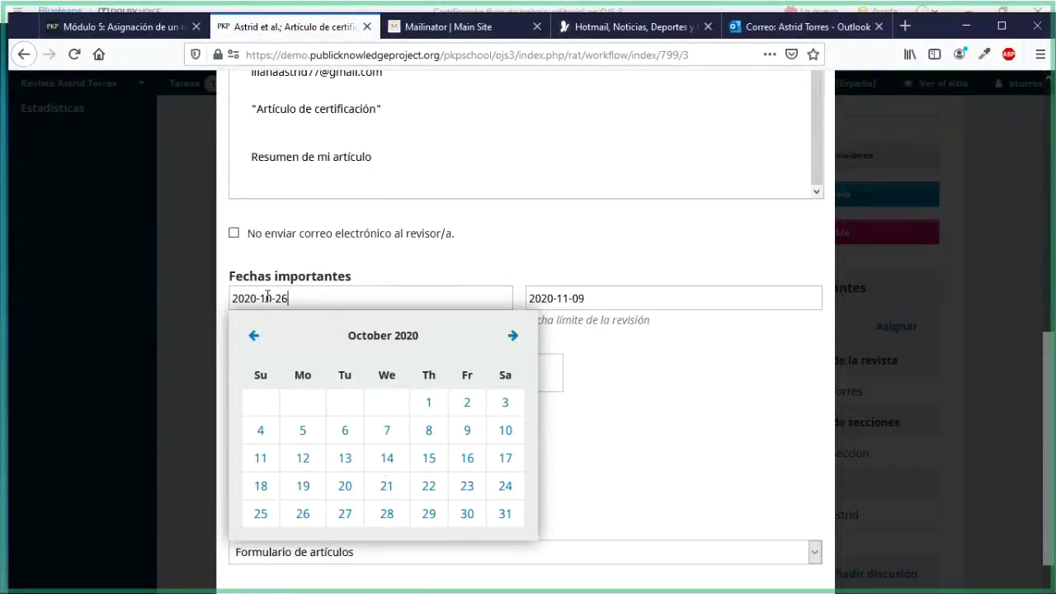
left_click(433, 463)
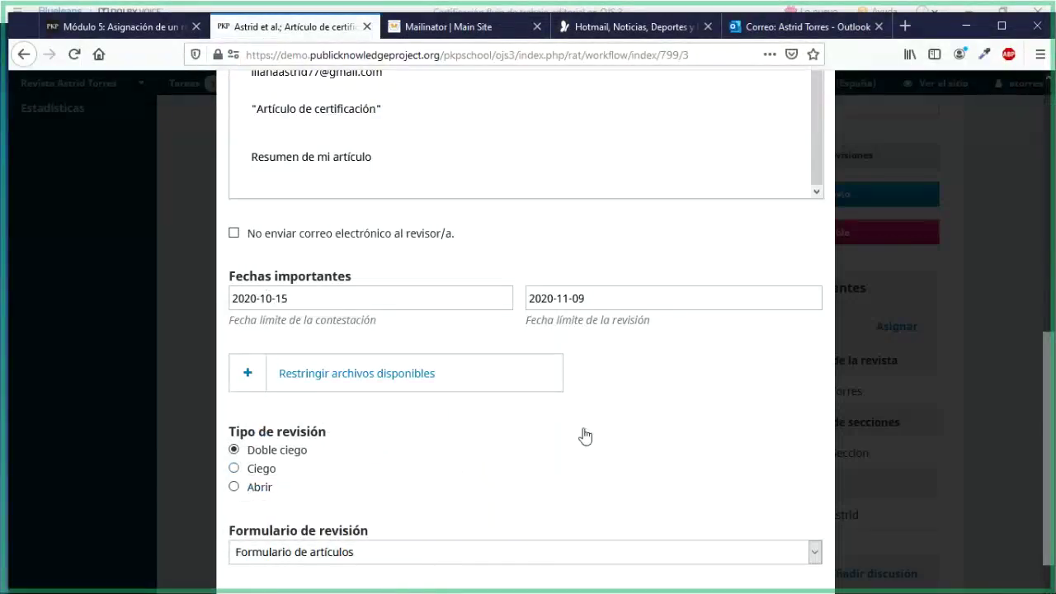
scroll(585, 435, "down", 1)
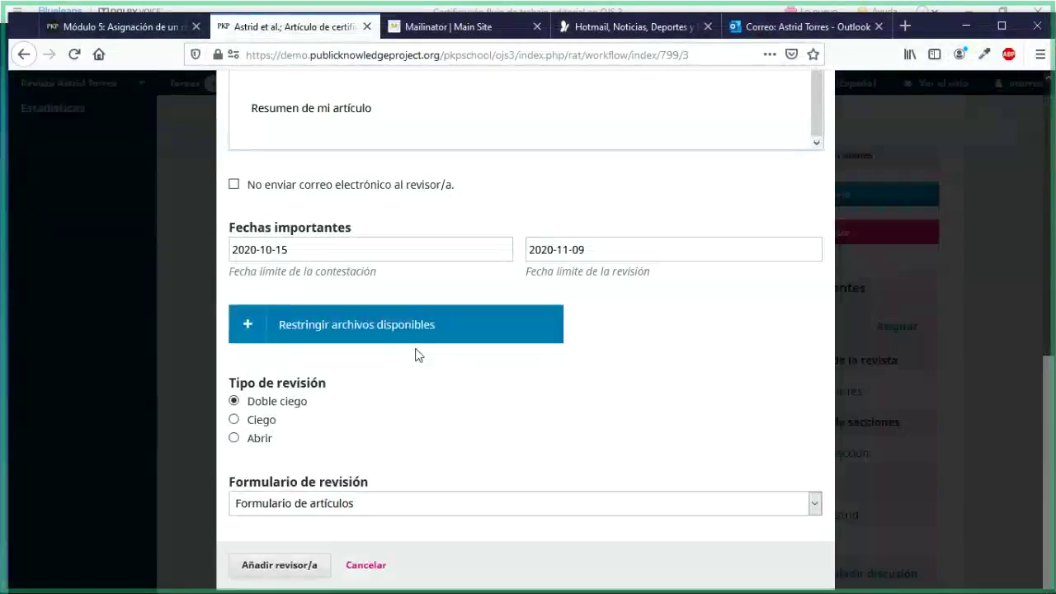
left_click(633, 254)
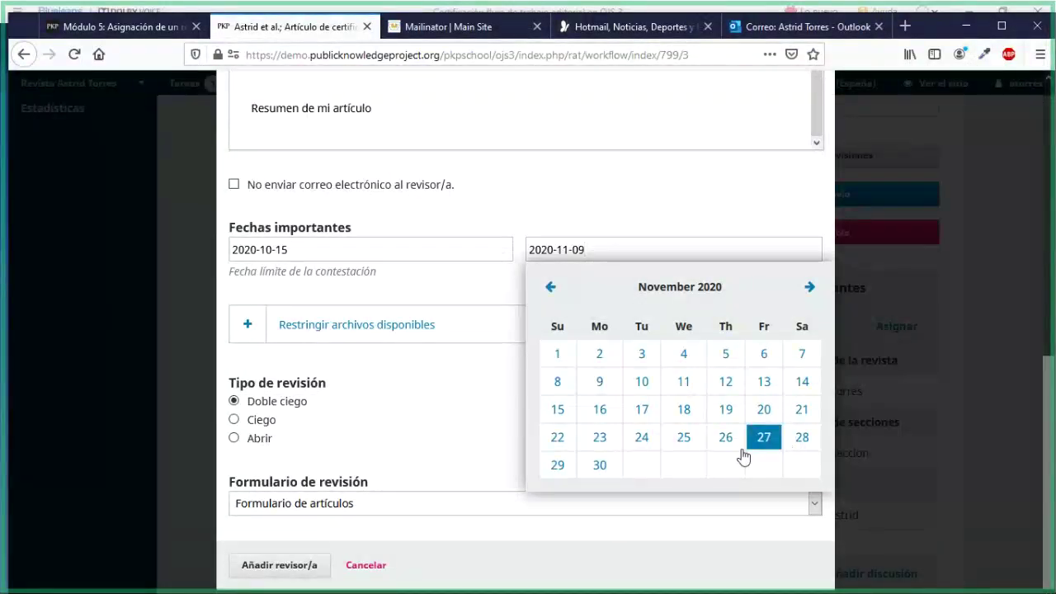
left_click(600, 467)
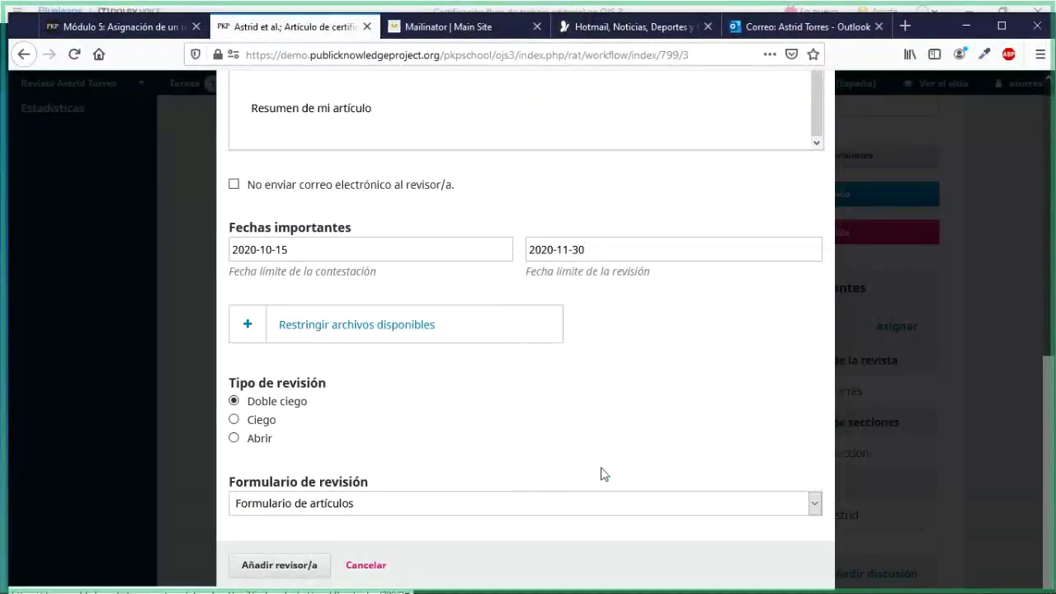
left_click(599, 250)
left_click(547, 288)
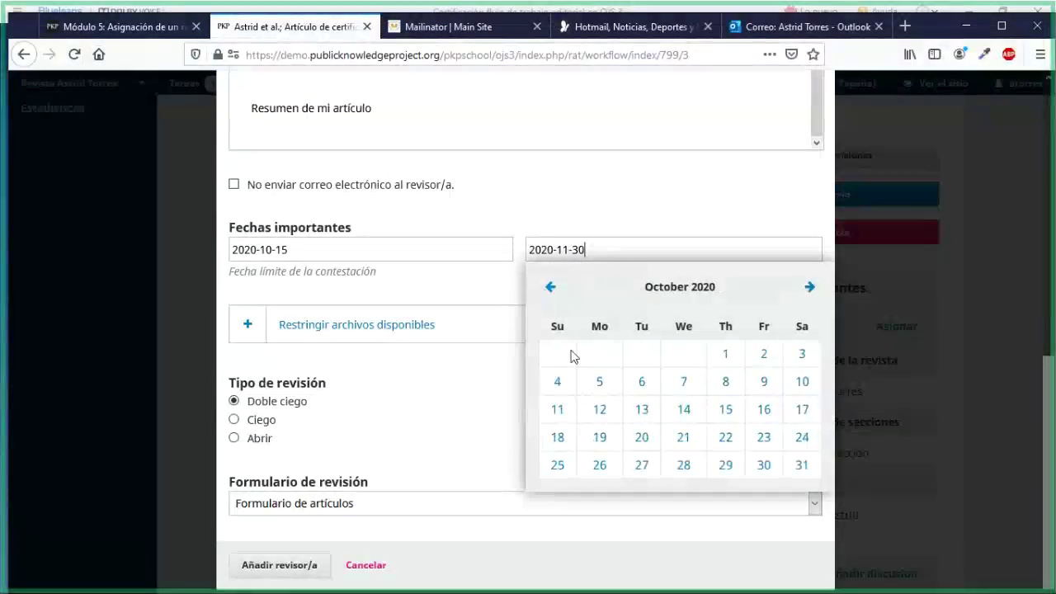
left_click(801, 476)
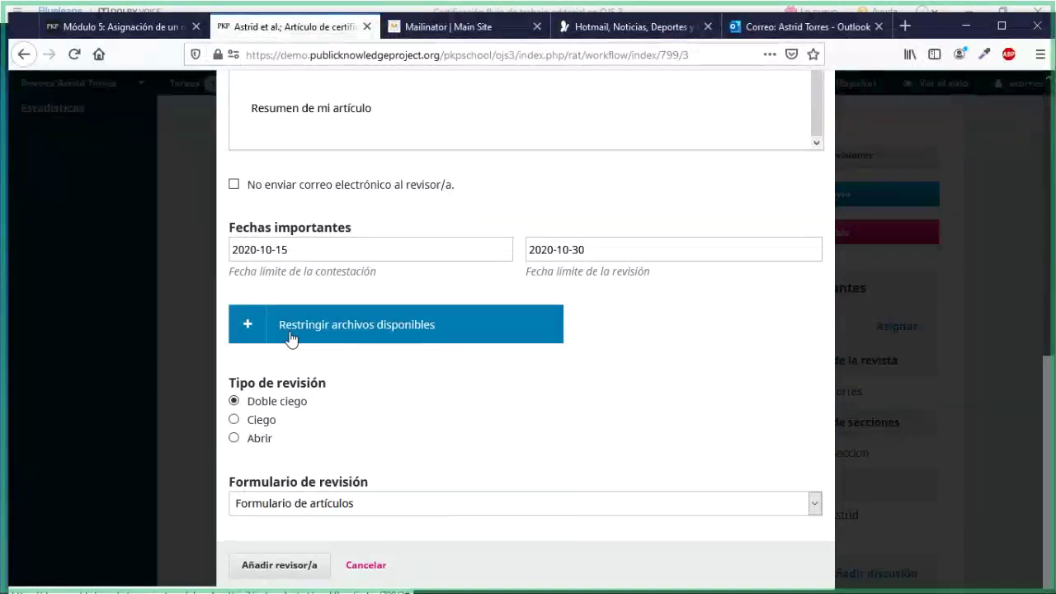
Expand and collapse Restringir archivos disponibles to check the files available to the reviewer
left_click(249, 338)
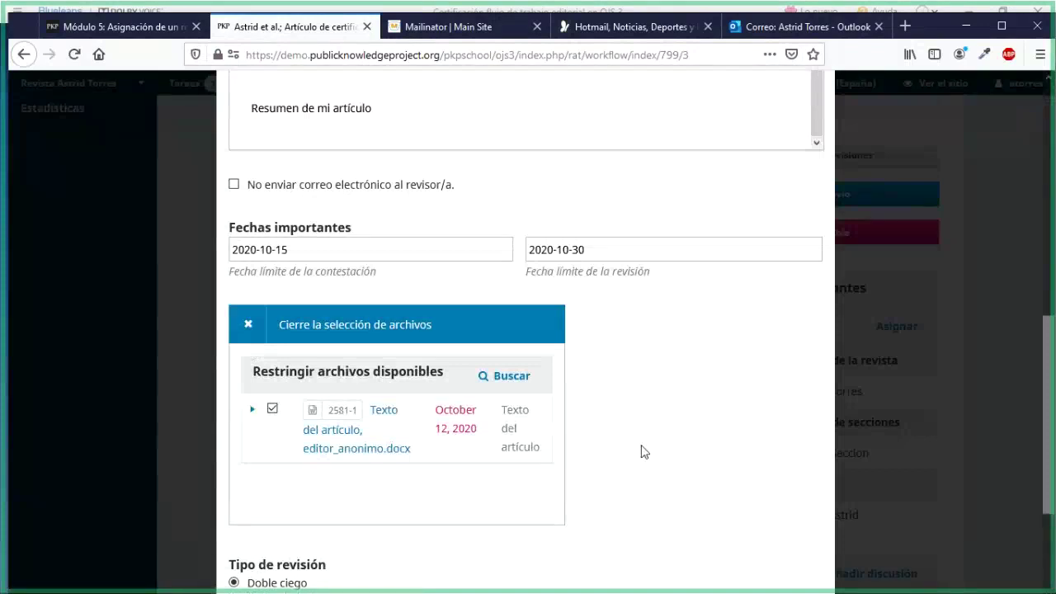
scroll(413, 259, "down", 3)
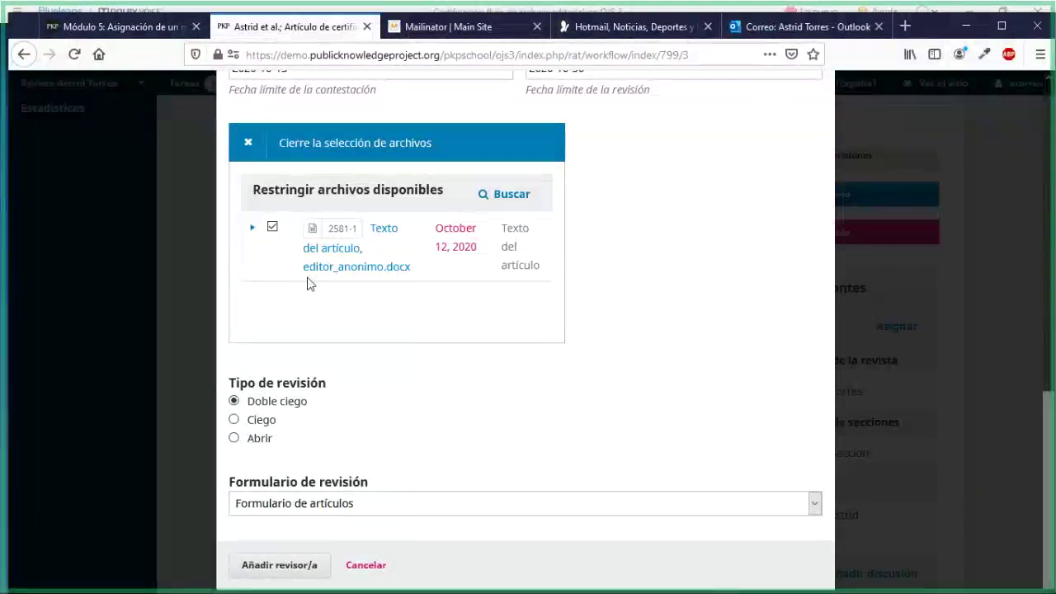
left_click(249, 146)
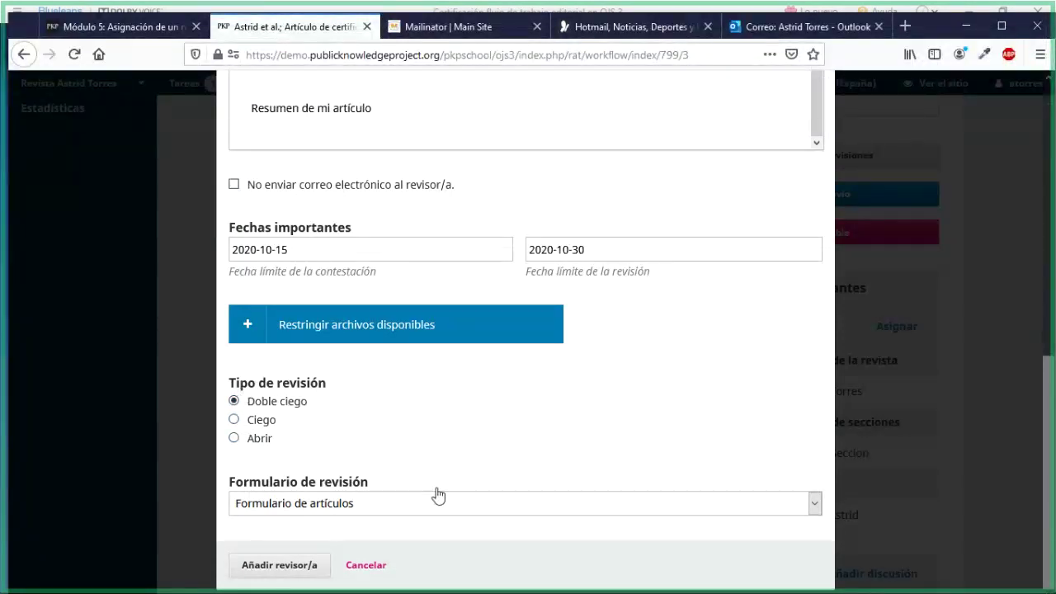
Keep Formulario de artículos as the review form and add the reviewer, sending the request
left_click(463, 506)
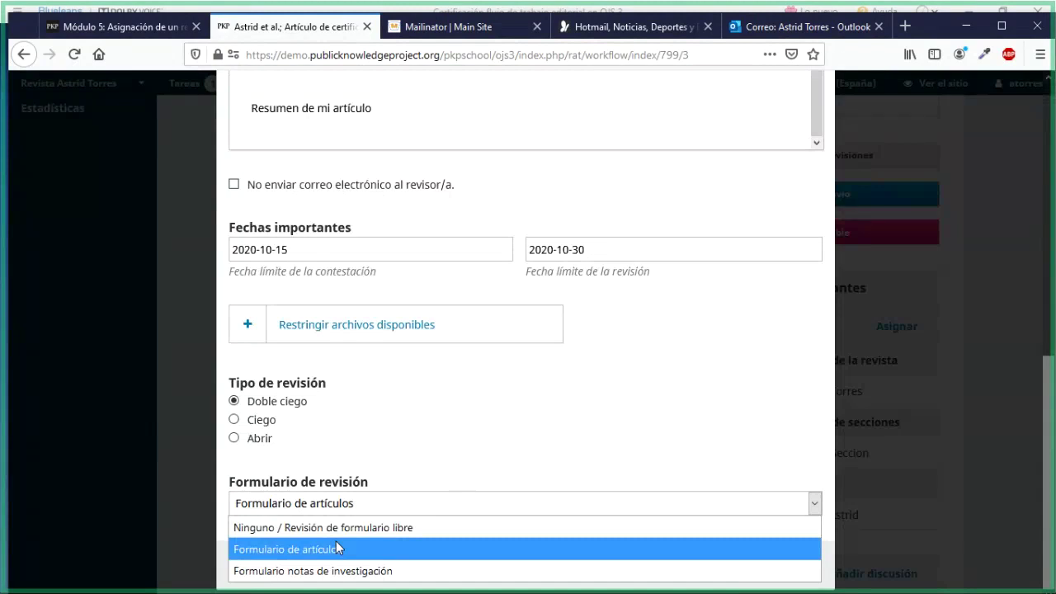
left_click(337, 547)
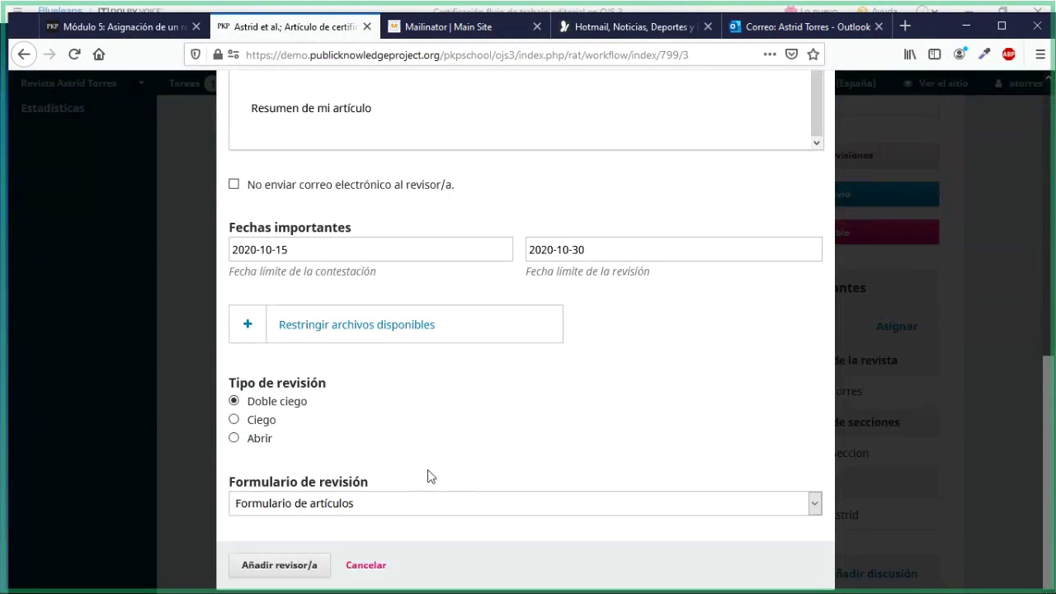
left_click(265, 566)
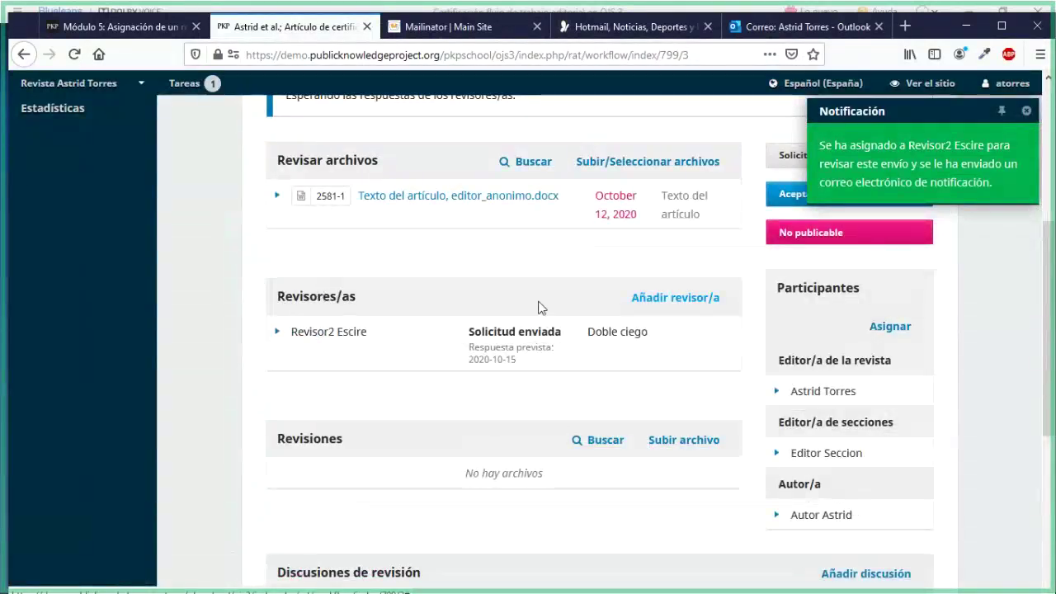
Point out the reviewer's request-sent status and 2020-10-15 response date, then expand the reviewer's entry
left_click_drag(475, 338, 561, 342)
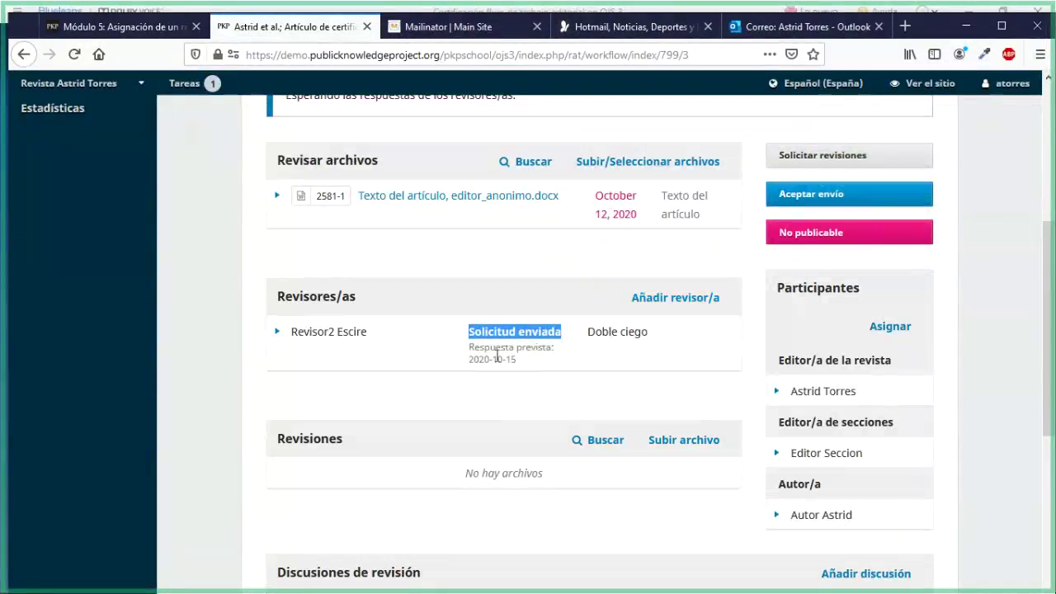
left_click_drag(468, 361, 517, 366)
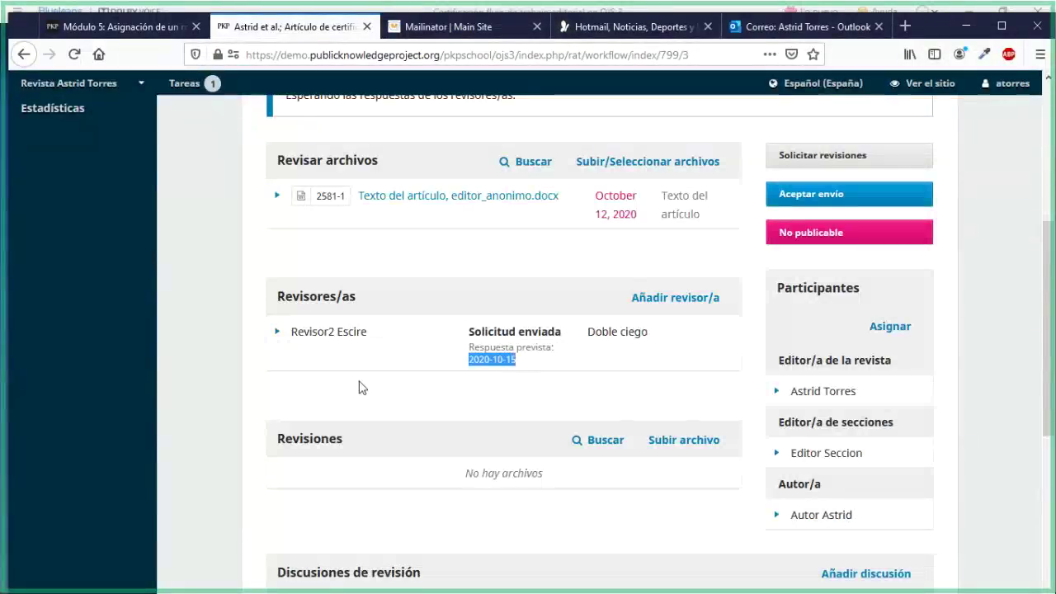
left_click(277, 335)
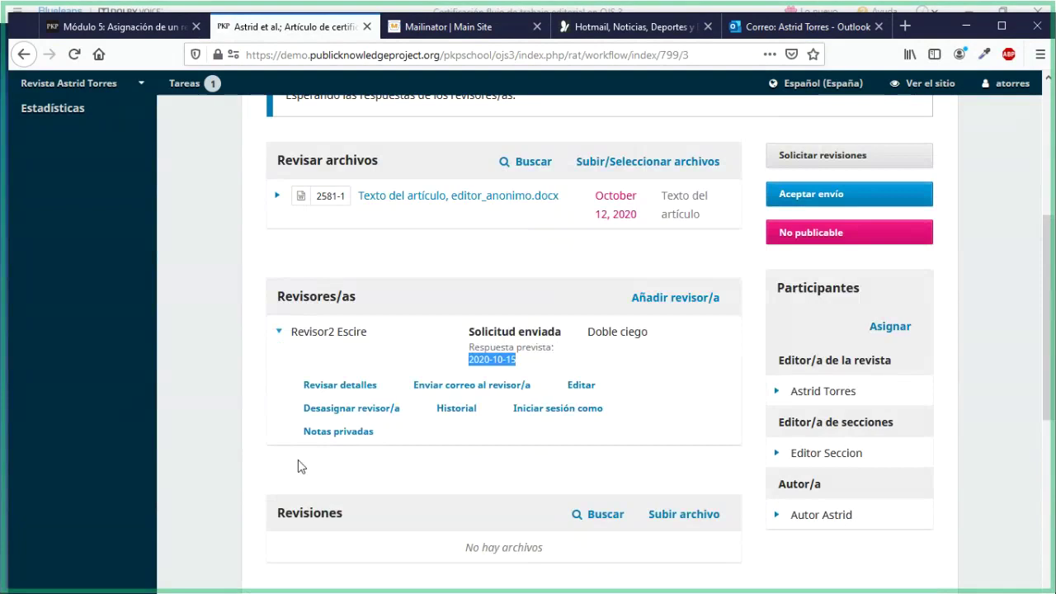
left_click(363, 389)
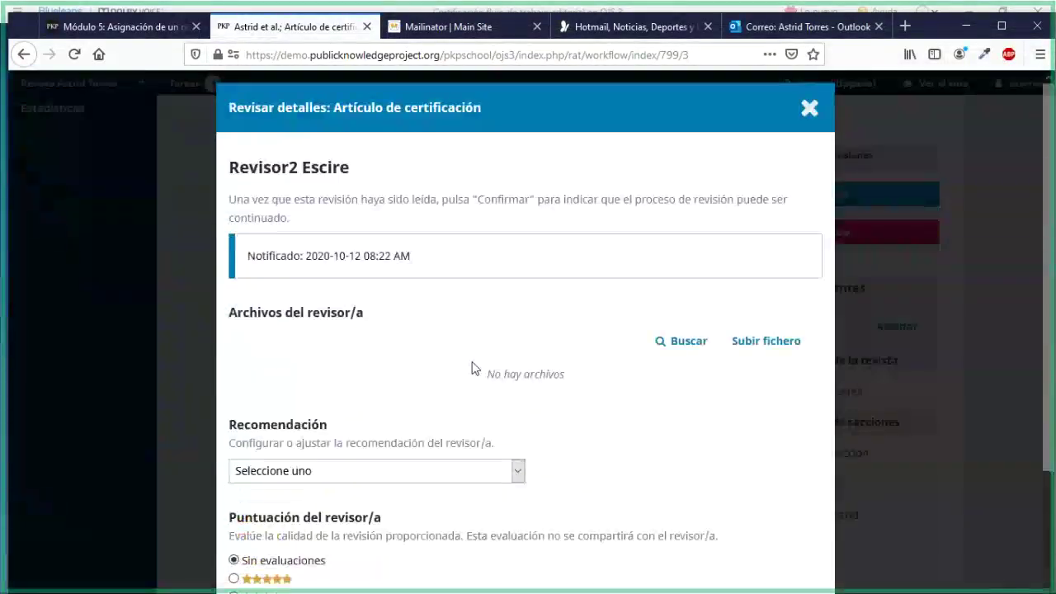
scroll(567, 431, "down", 3)
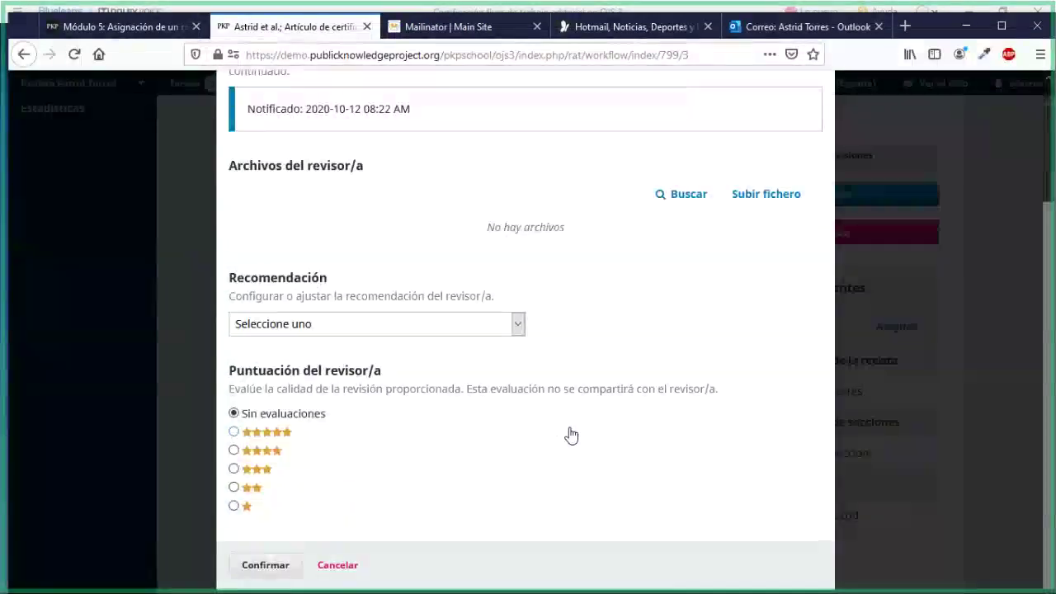
scroll(571, 435, "up", 2)
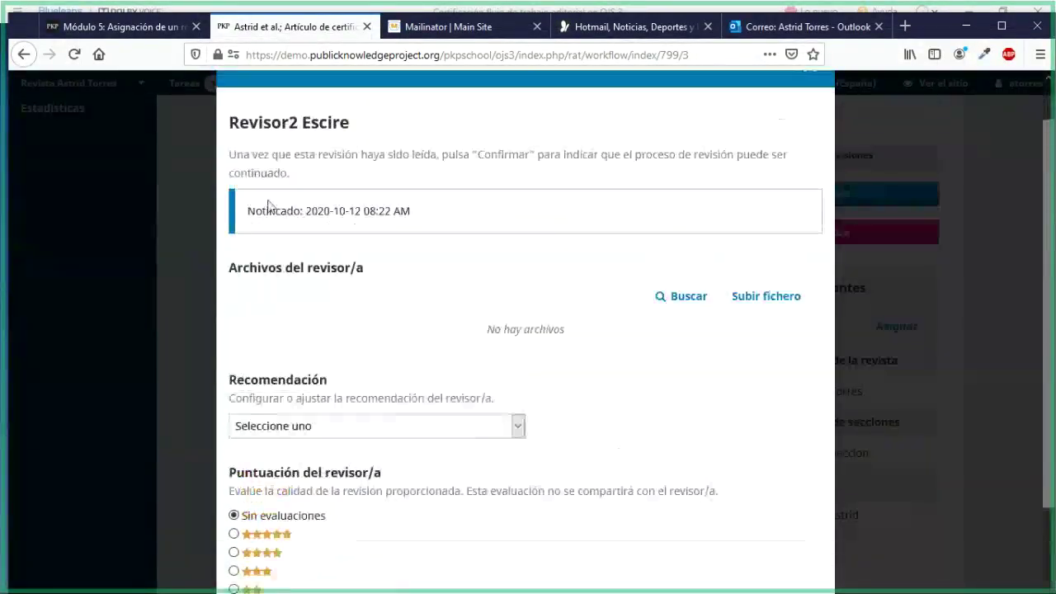
left_click_drag(250, 211, 423, 217)
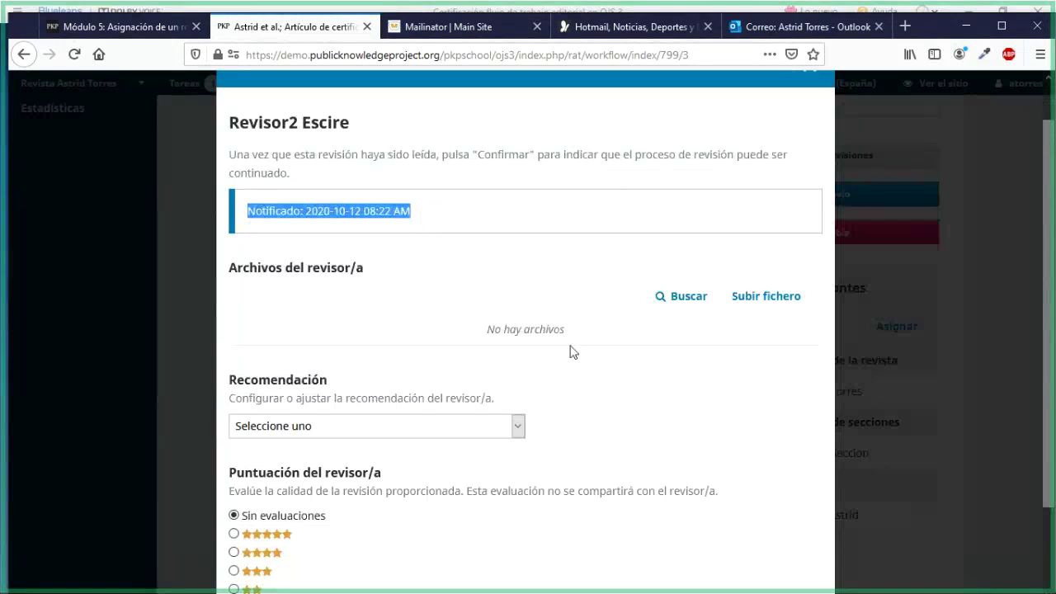
scroll(539, 326, "up", 1)
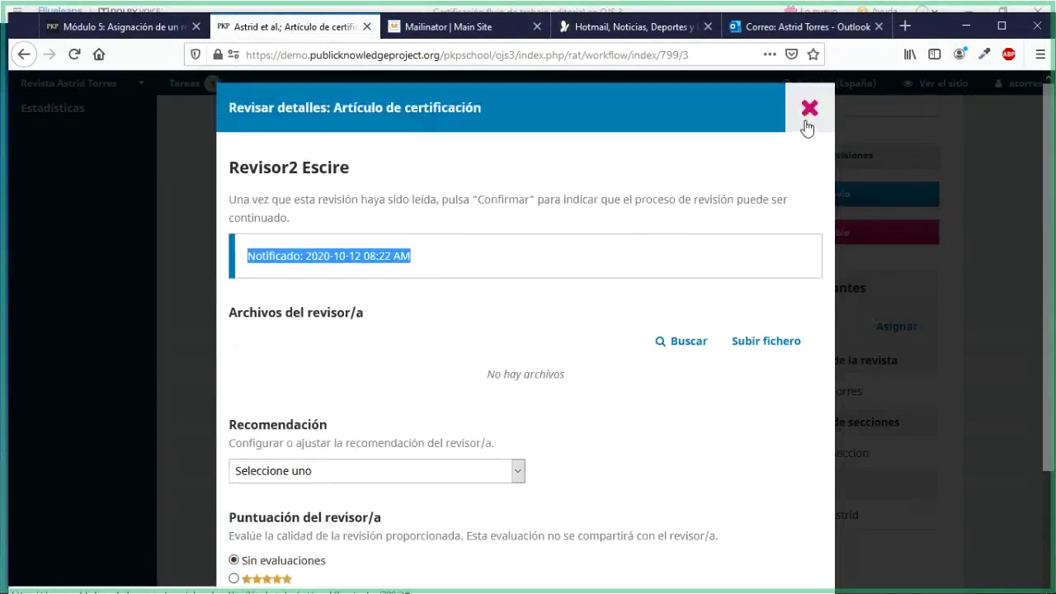
left_click(808, 109)
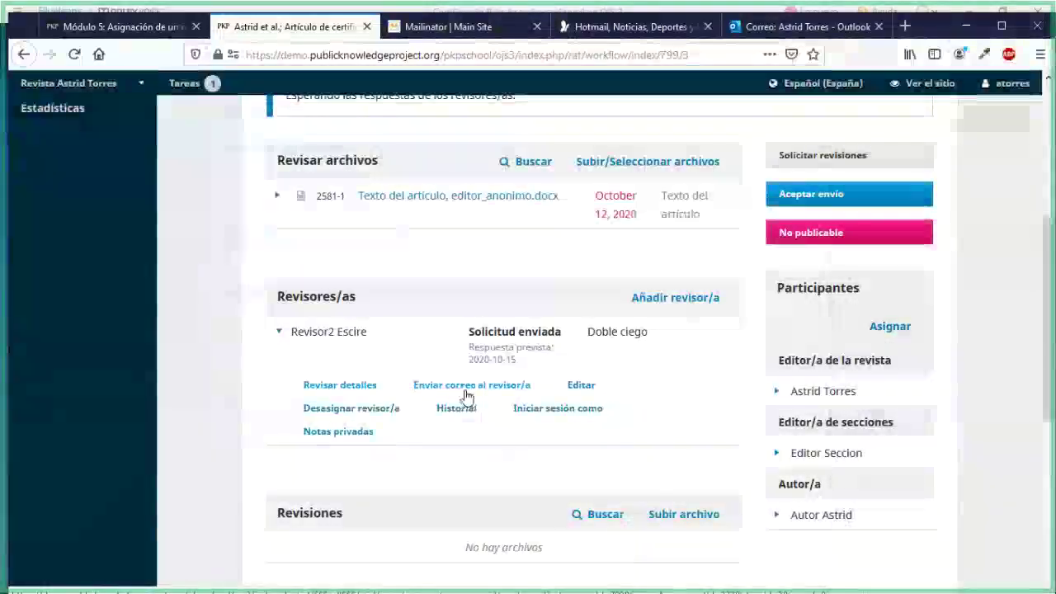
Start and cancel an email to the reviewer, then open the 'Edita la revisión' form
left_click(466, 392)
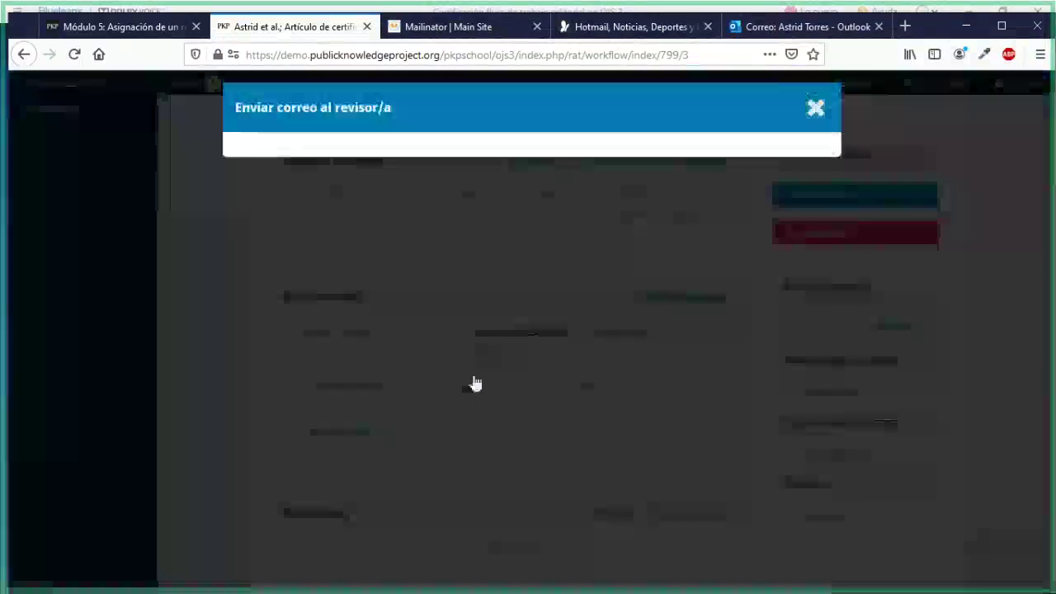
scroll(561, 388, "down", 1)
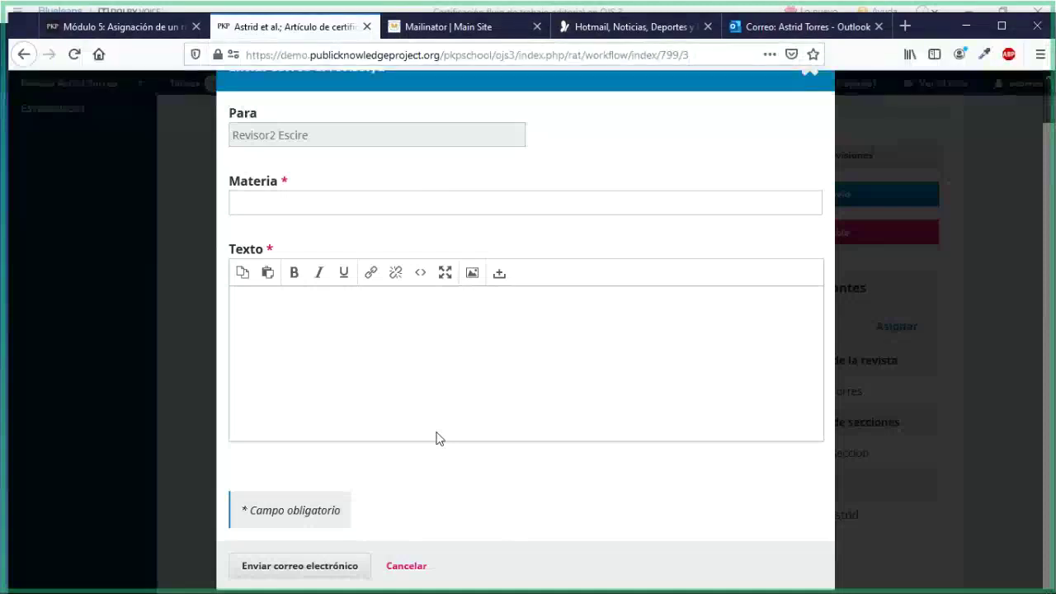
left_click(419, 567)
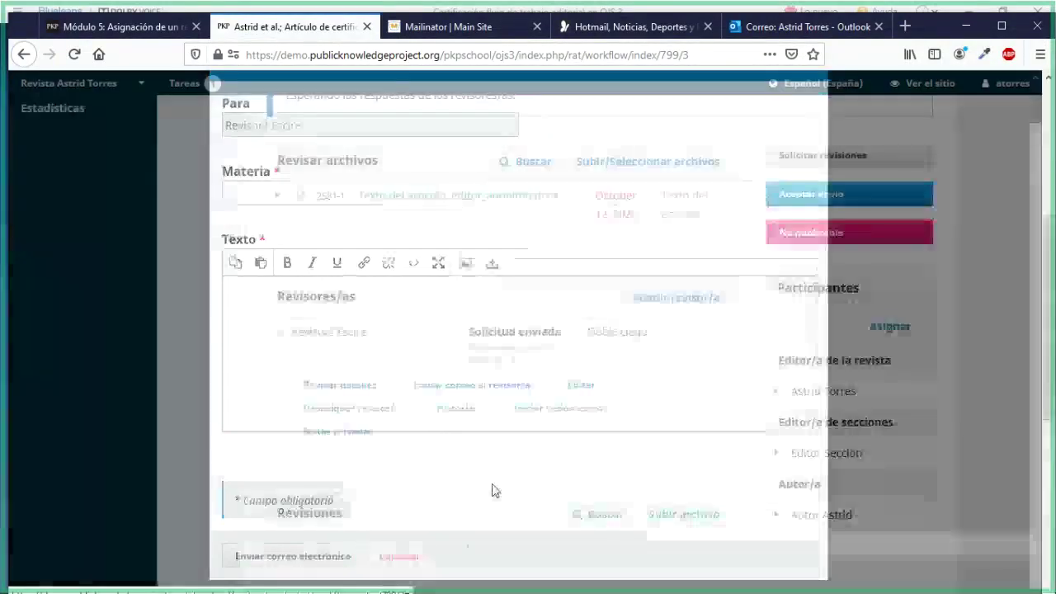
left_click(582, 386)
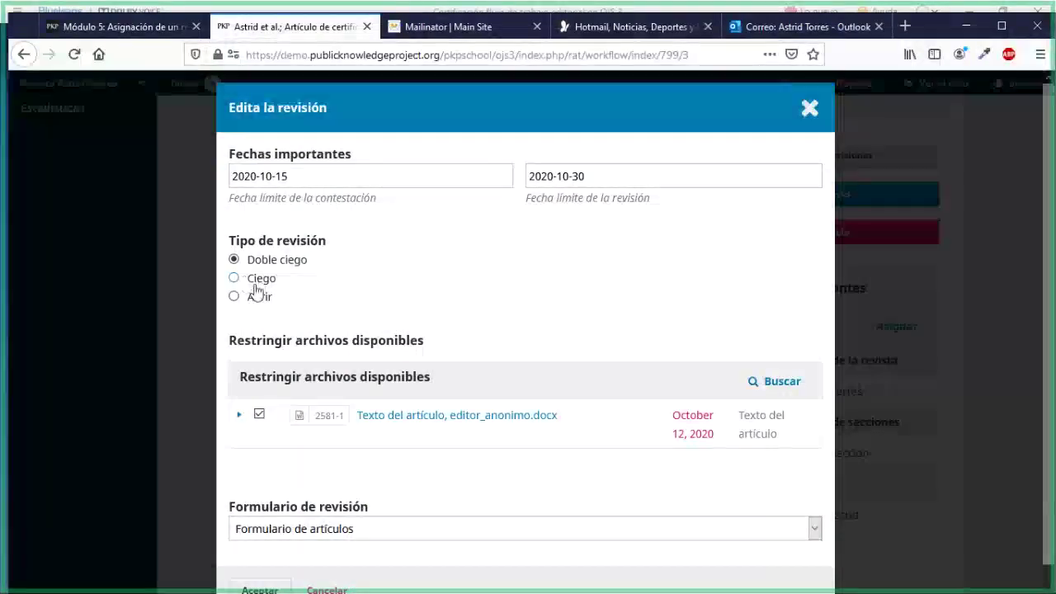
Close the 'Edita la revisión' dialog without changing the dates, review type or files
scroll(511, 314, "down", 1)
scroll(570, 288, "up", 1)
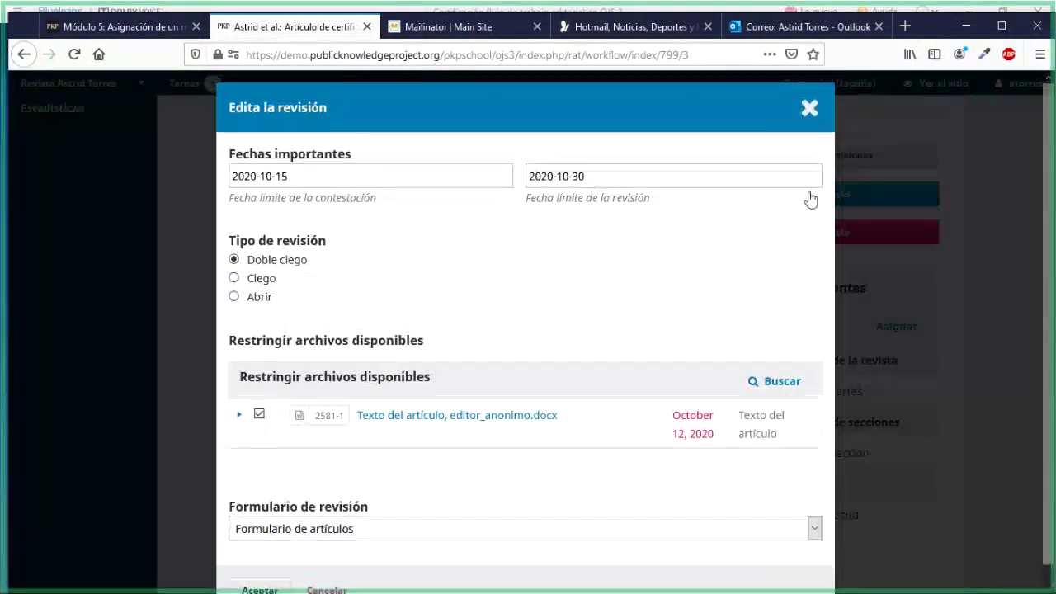
left_click(811, 108)
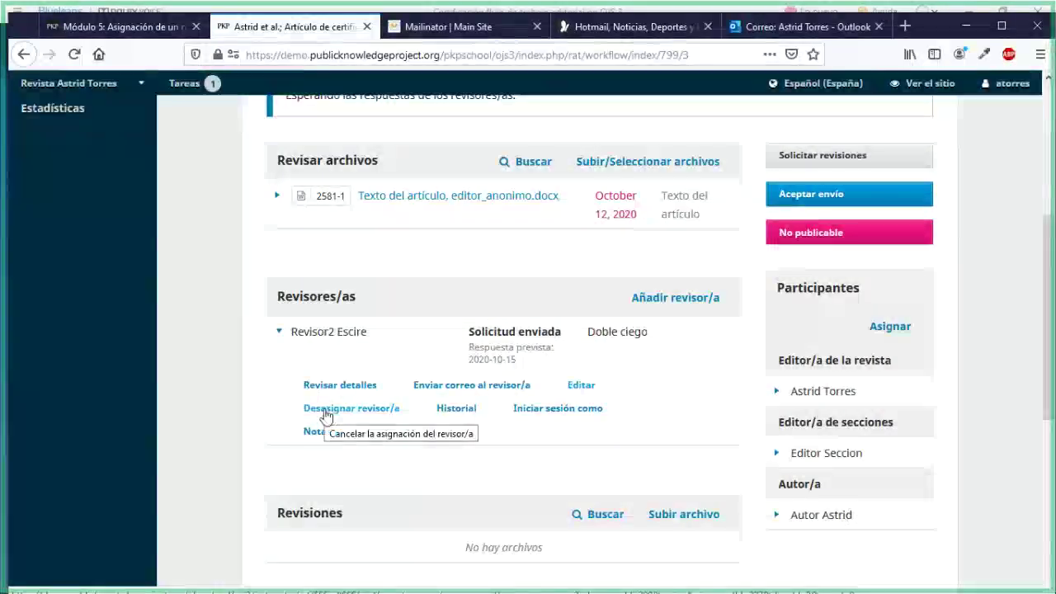
Open the reviewer's Historial and highlight the Asignado and Informado/a entries from 2020-10-12
left_click(464, 413)
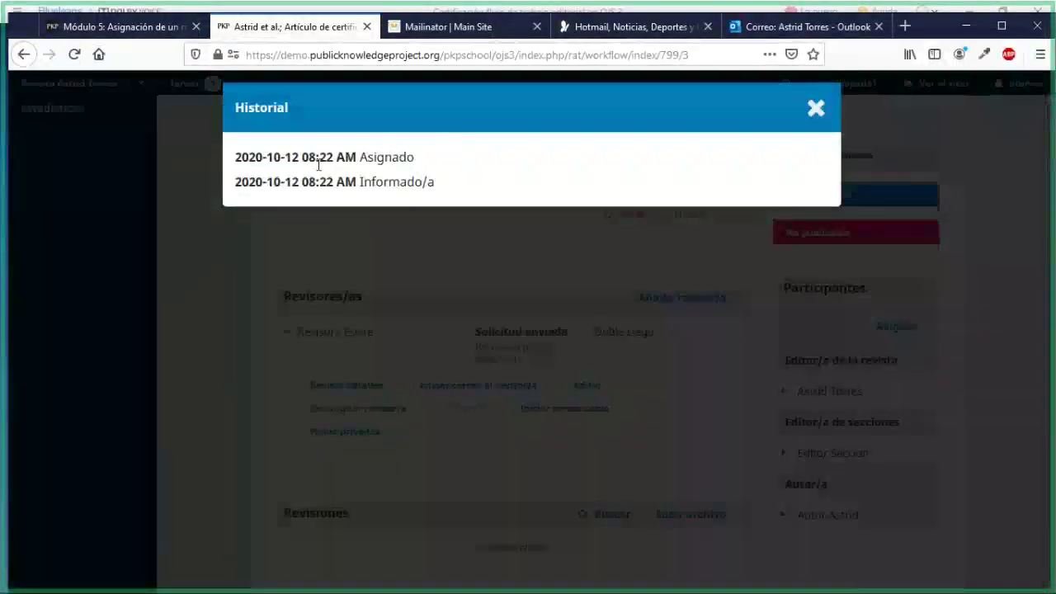
left_click_drag(262, 159, 406, 162)
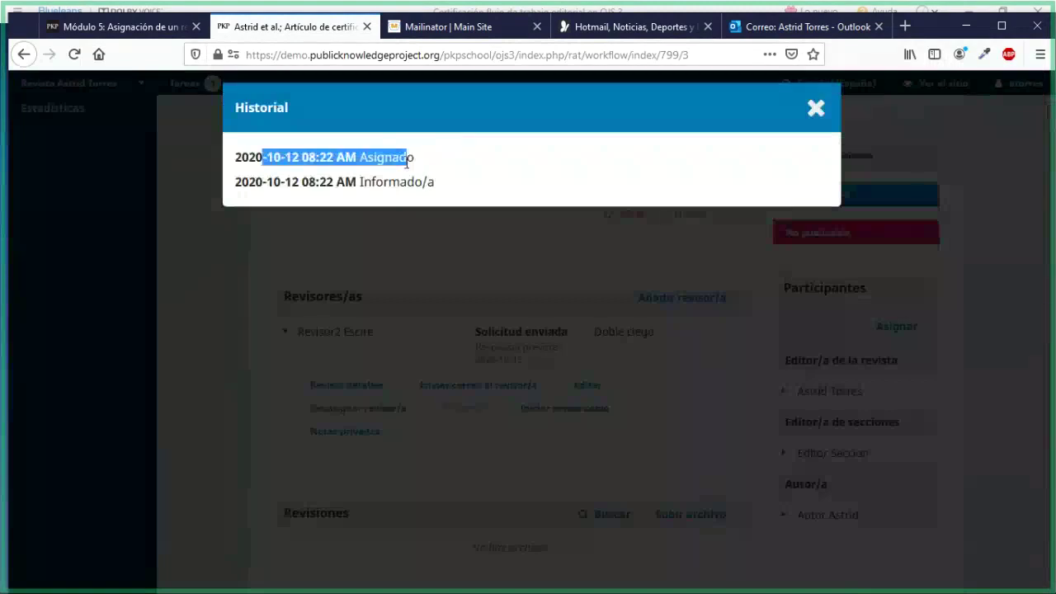
left_click(314, 164)
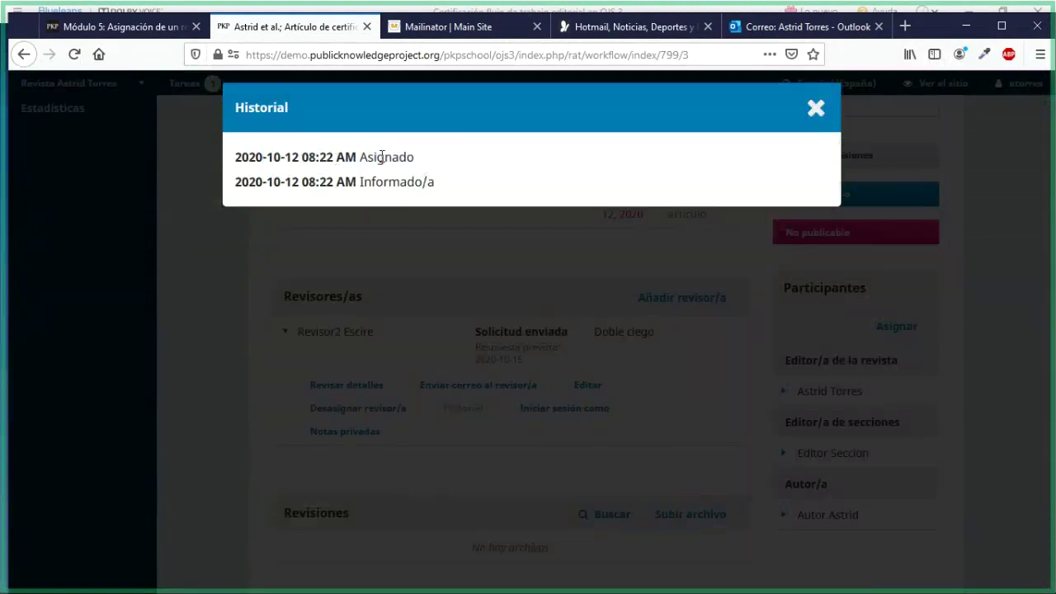
left_click_drag(385, 157, 359, 156)
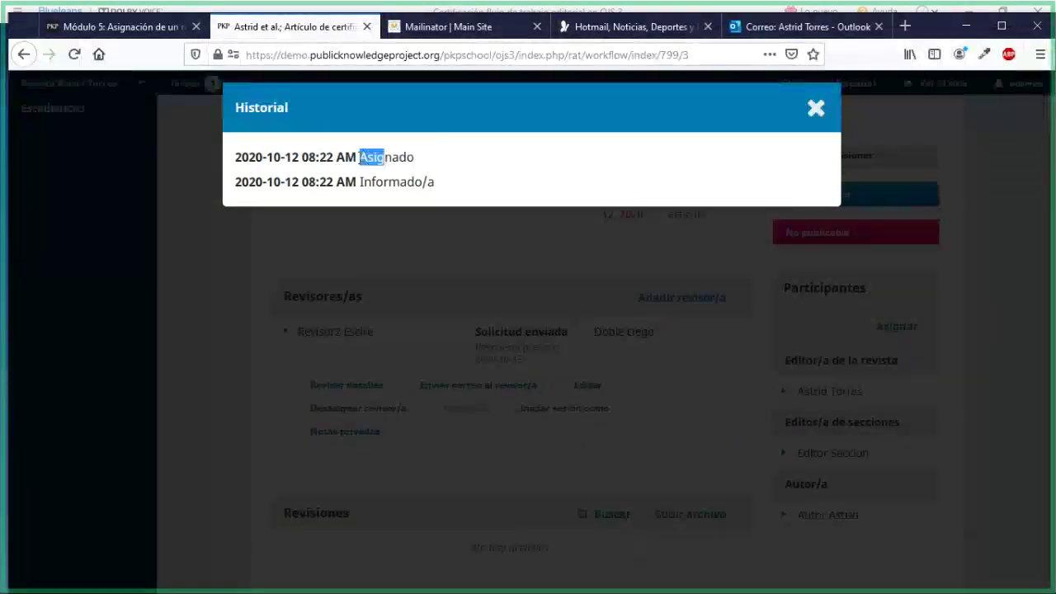
left_click_drag(406, 182, 382, 181)
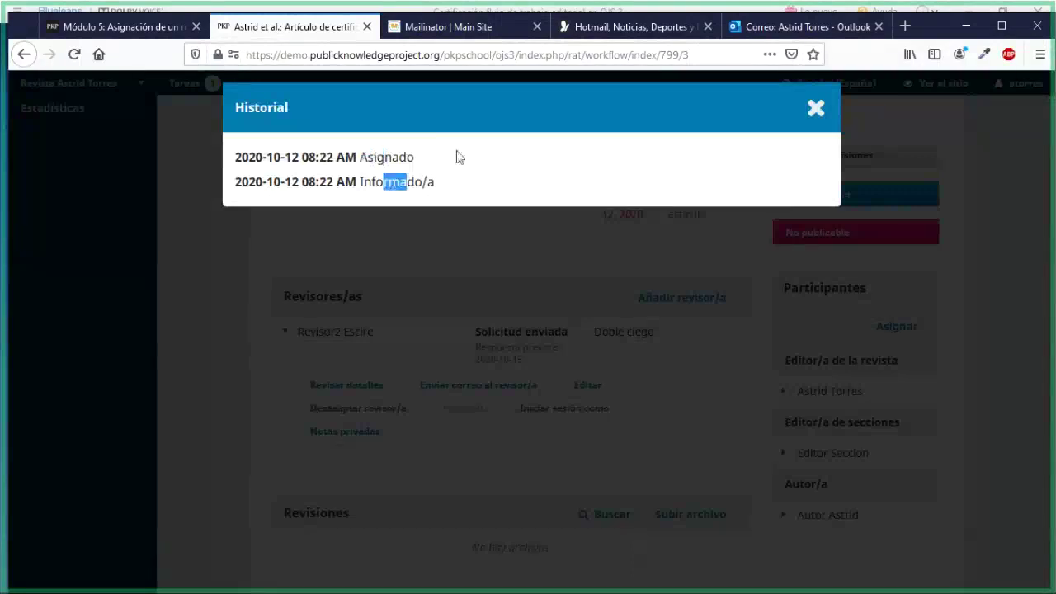
Close the history and check the reviewer's empty Notas privadas, closing them without saving
left_click(803, 108)
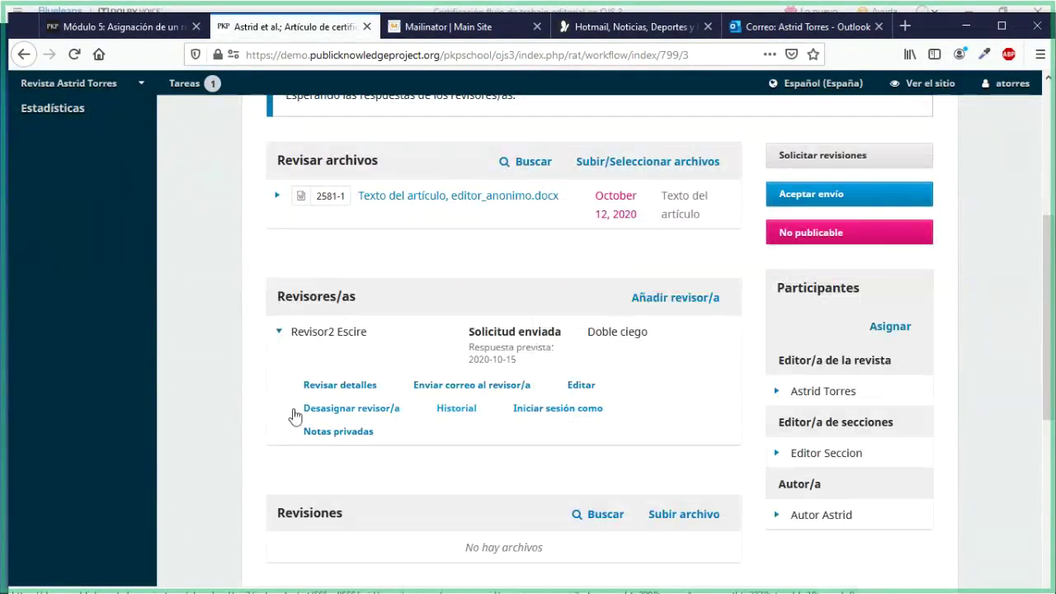
left_click(306, 431)
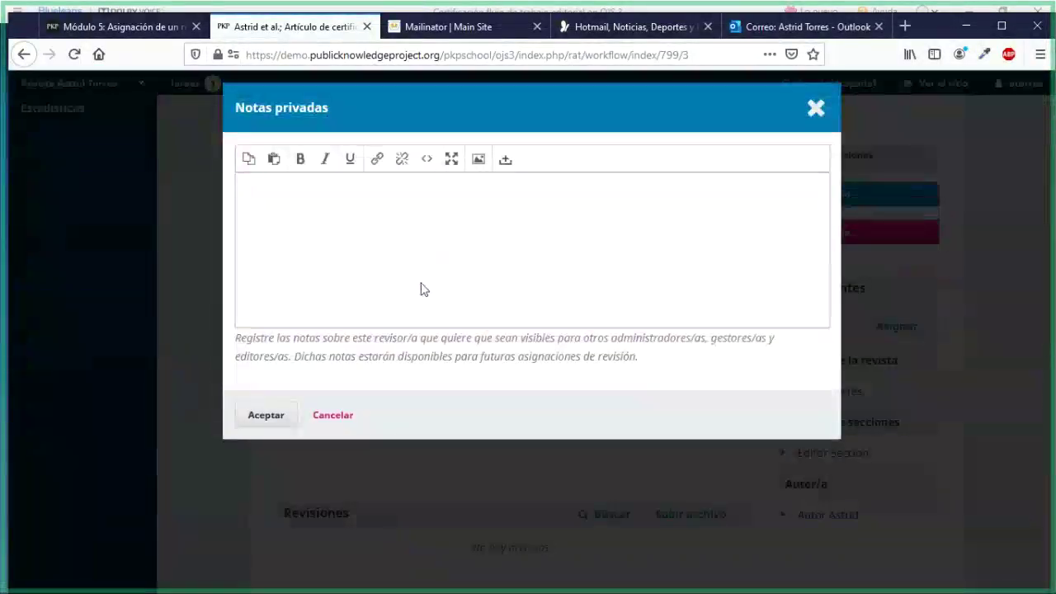
left_click(356, 234)
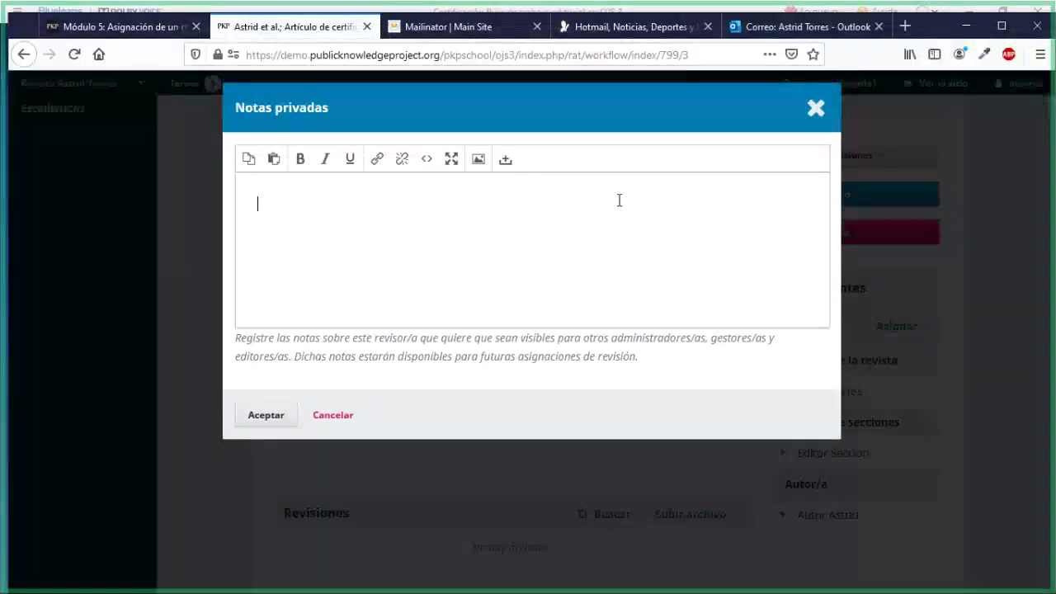
left_click(804, 113)
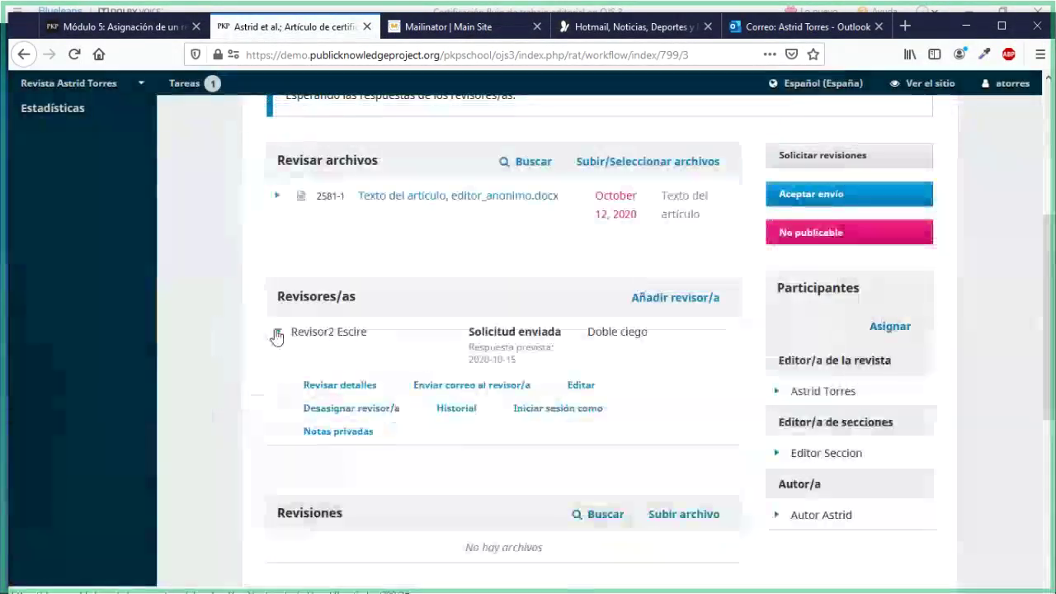
Collapse the reviewer's action links and return to the Módulo 5 course lesson
left_click(279, 333)
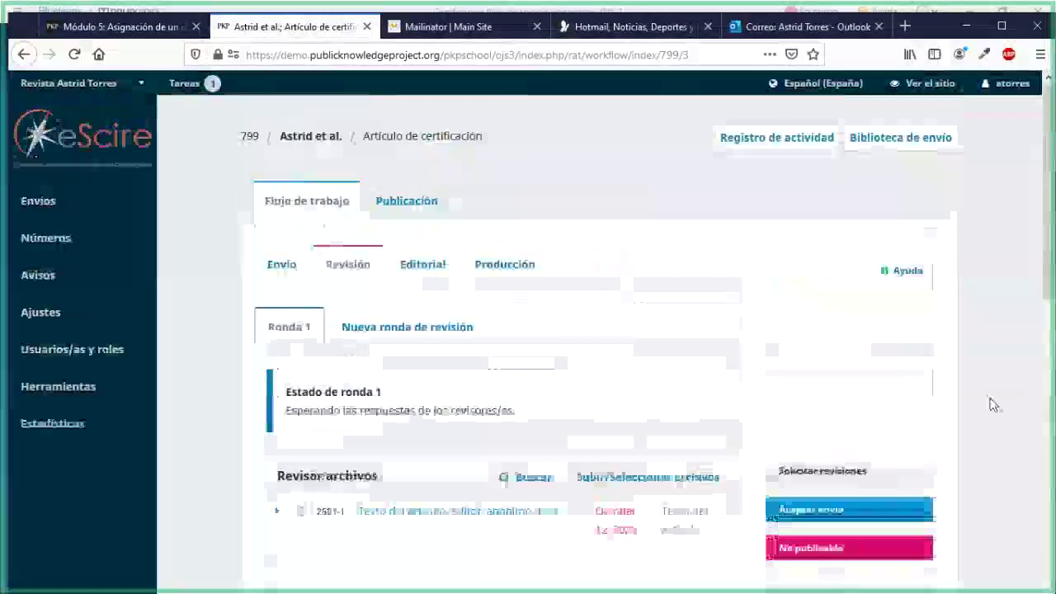
scroll(992, 403, "down", 5)
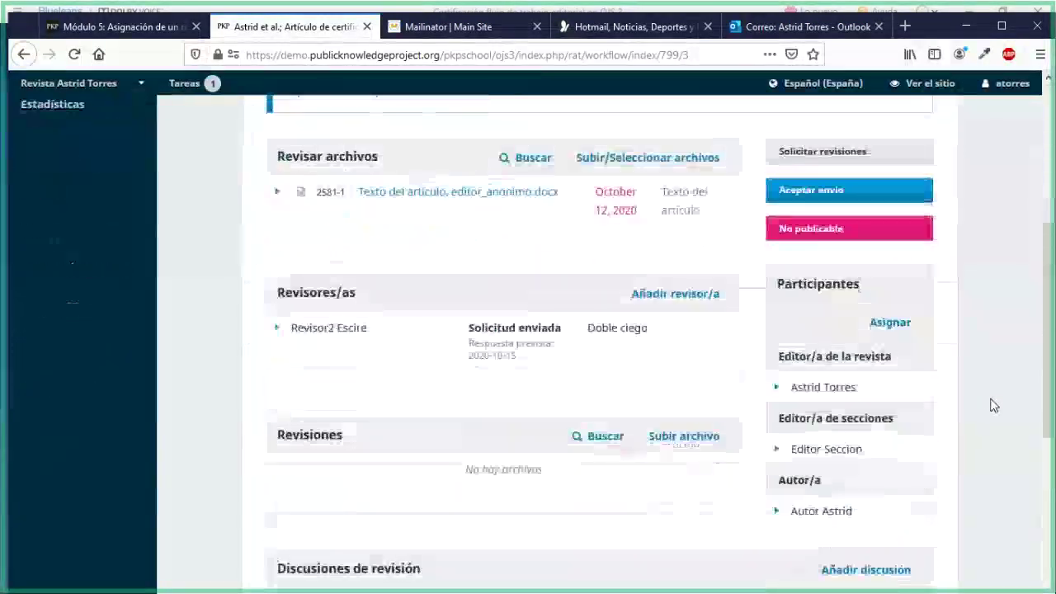
left_click(101, 25)
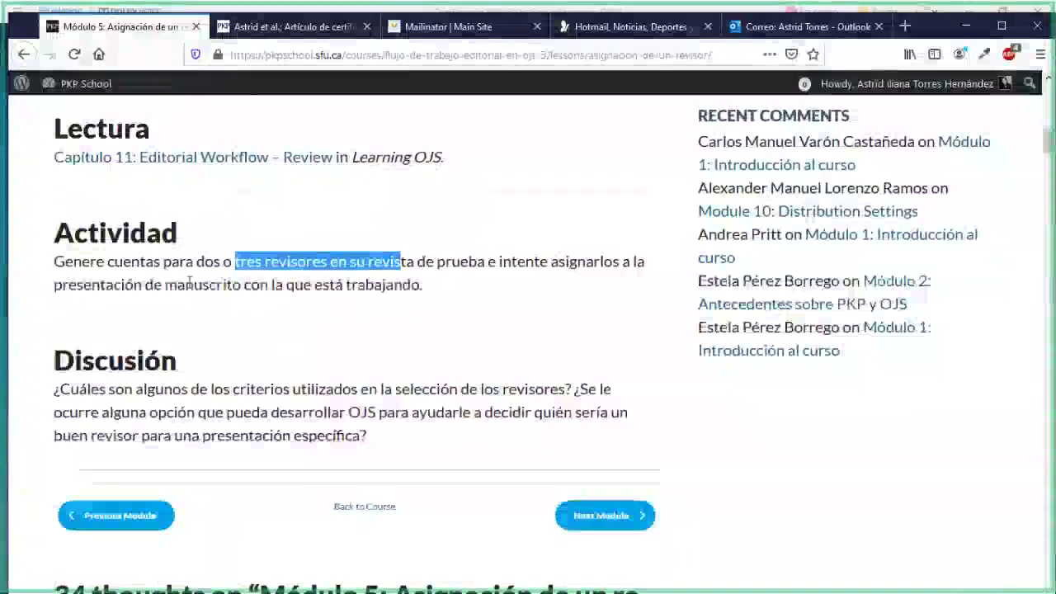
left_click(443, 322)
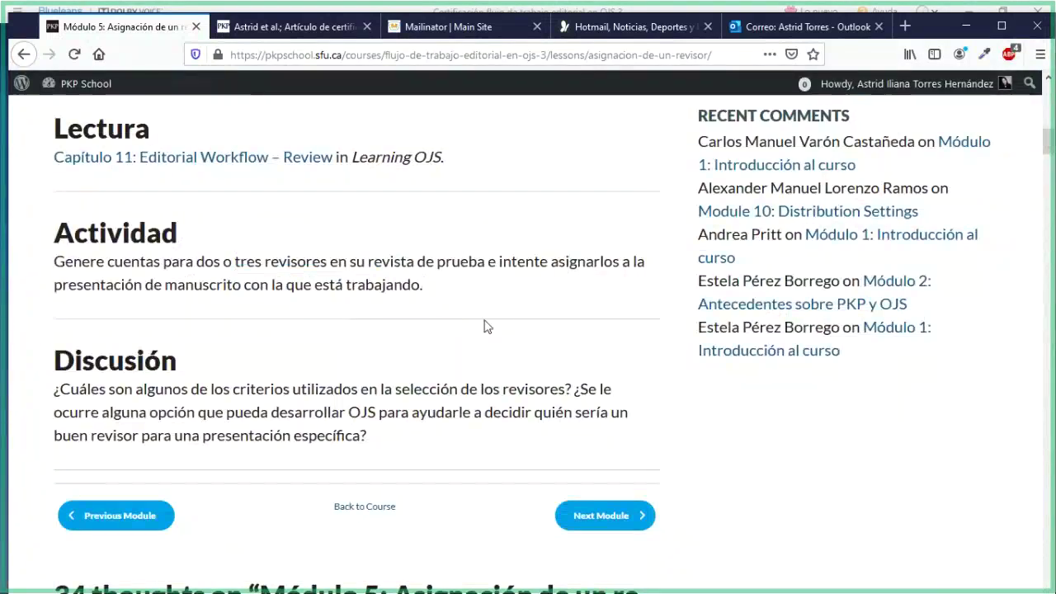
left_click_drag(196, 260, 327, 263)
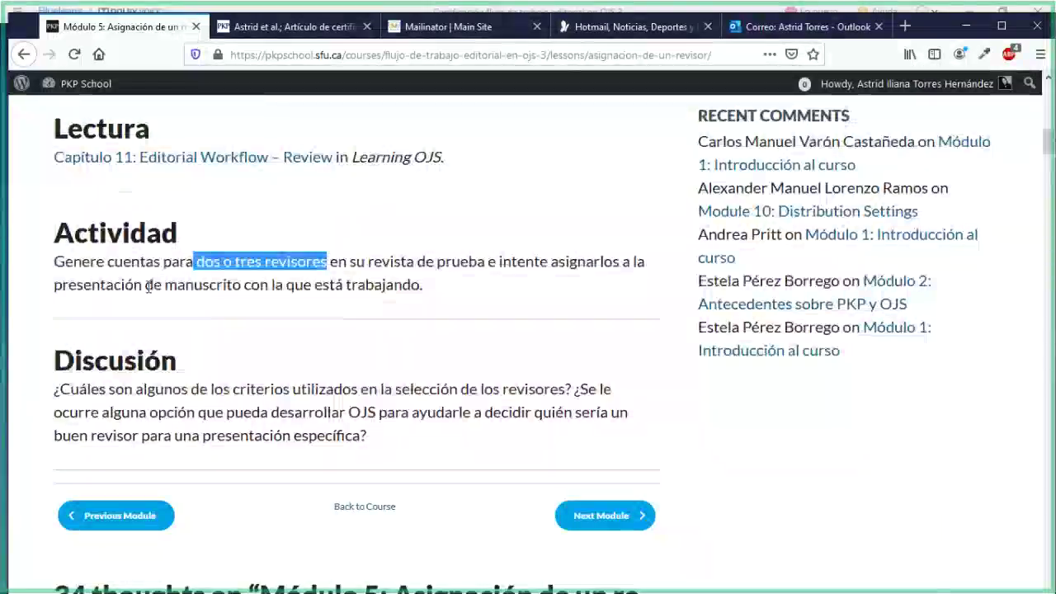
left_click_drag(146, 284, 303, 285)
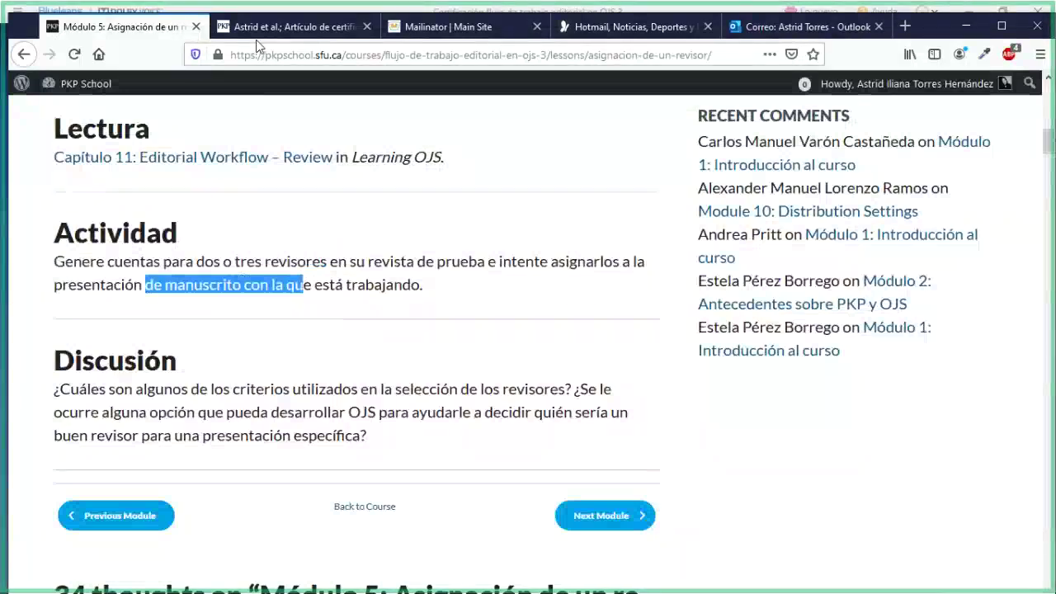
left_click(272, 27)
scroll(528, 346, "up", 3)
mouse_move(994, 94)
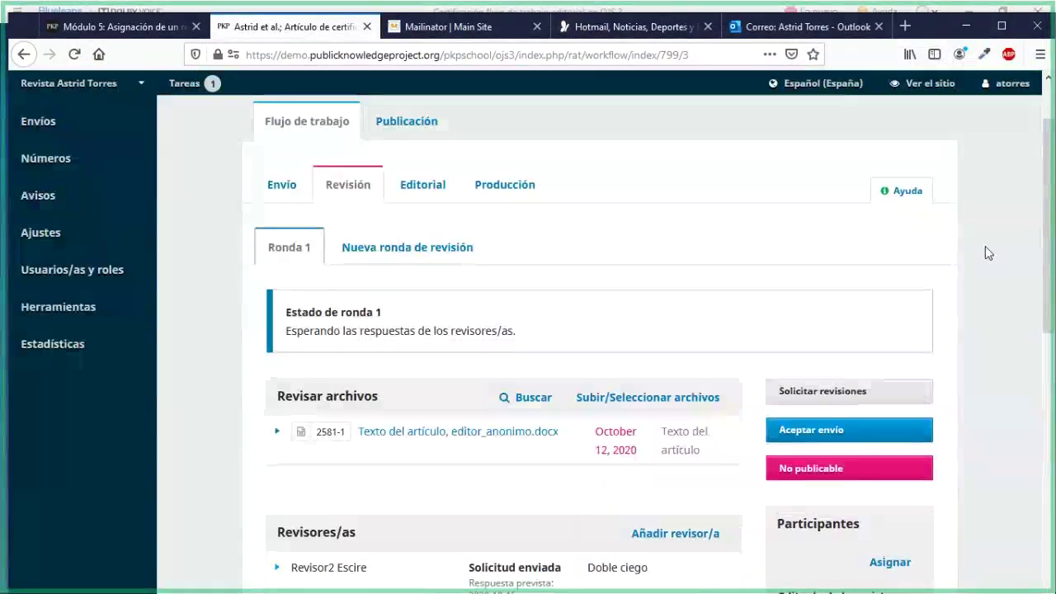
scroll(985, 246, "down", 5)
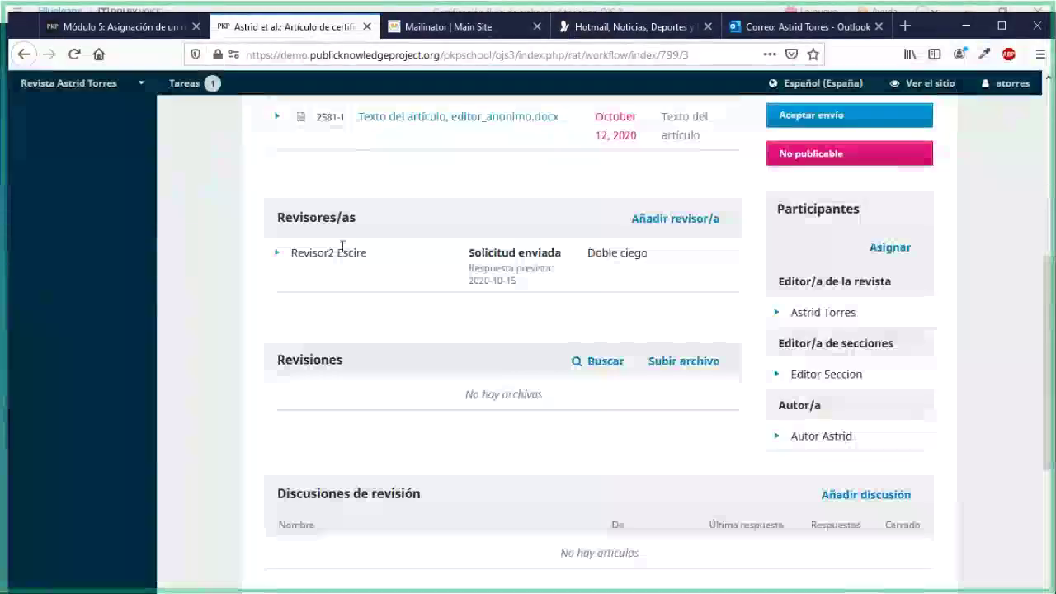
left_click(158, 26)
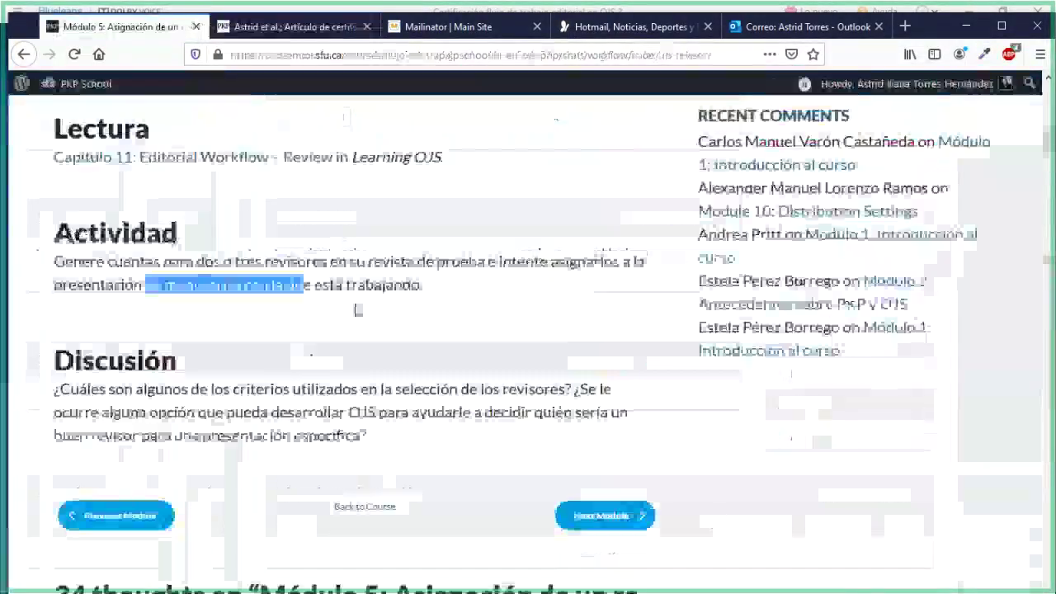
scroll(357, 310, "down", 5)
scroll(358, 310, "up", 2)
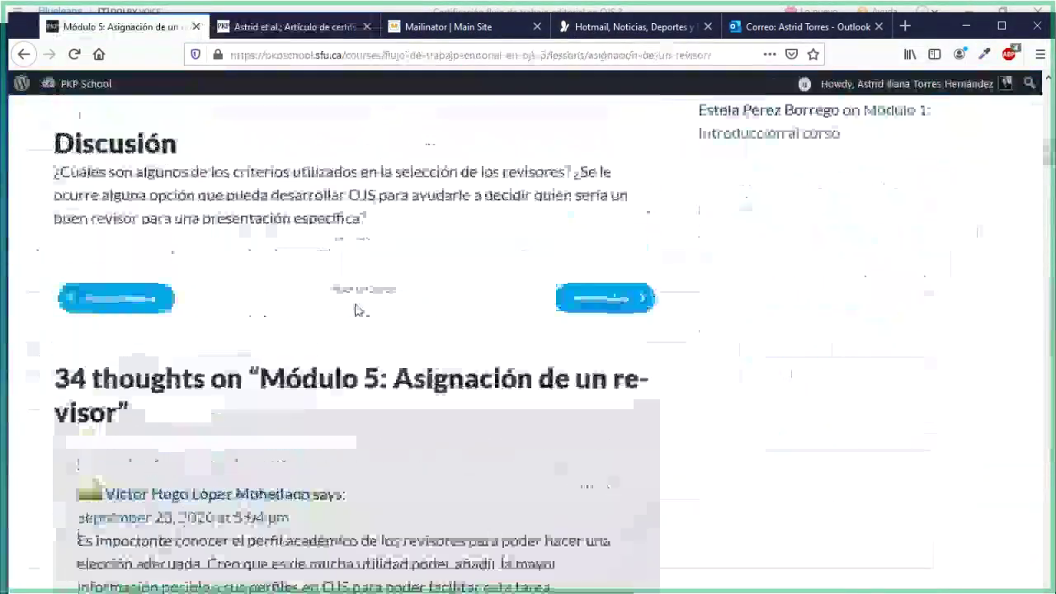
scroll(357, 310, "up", 2)
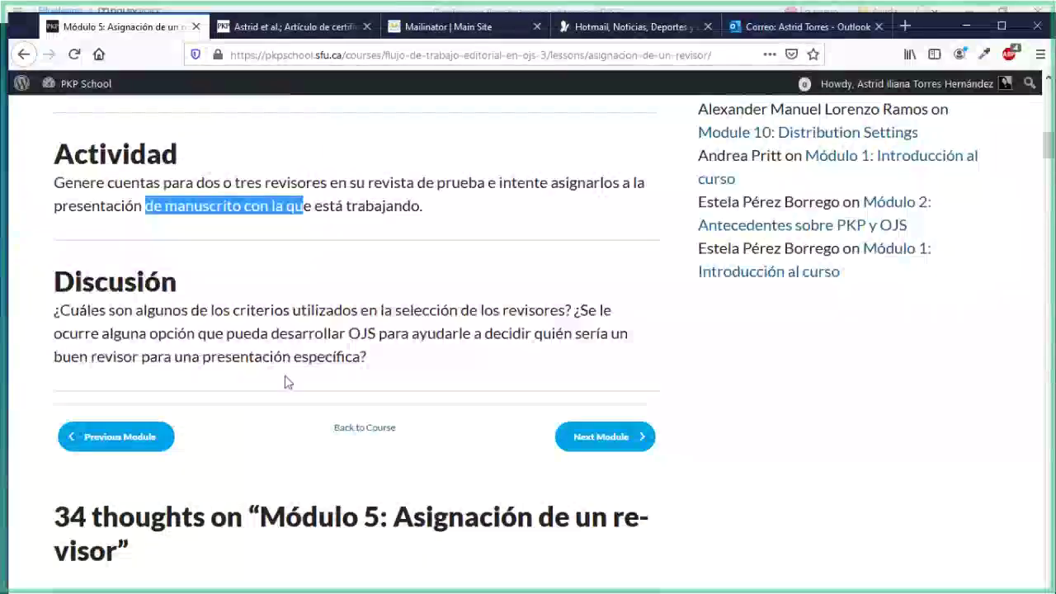
scroll(330, 412, "down", 4)
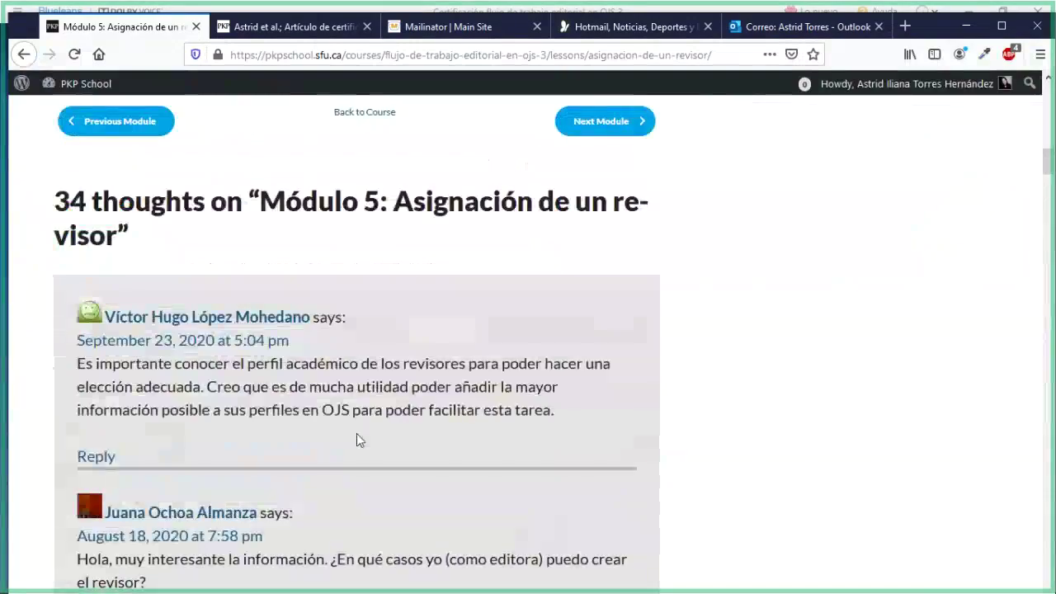
scroll(358, 436, "up", 4)
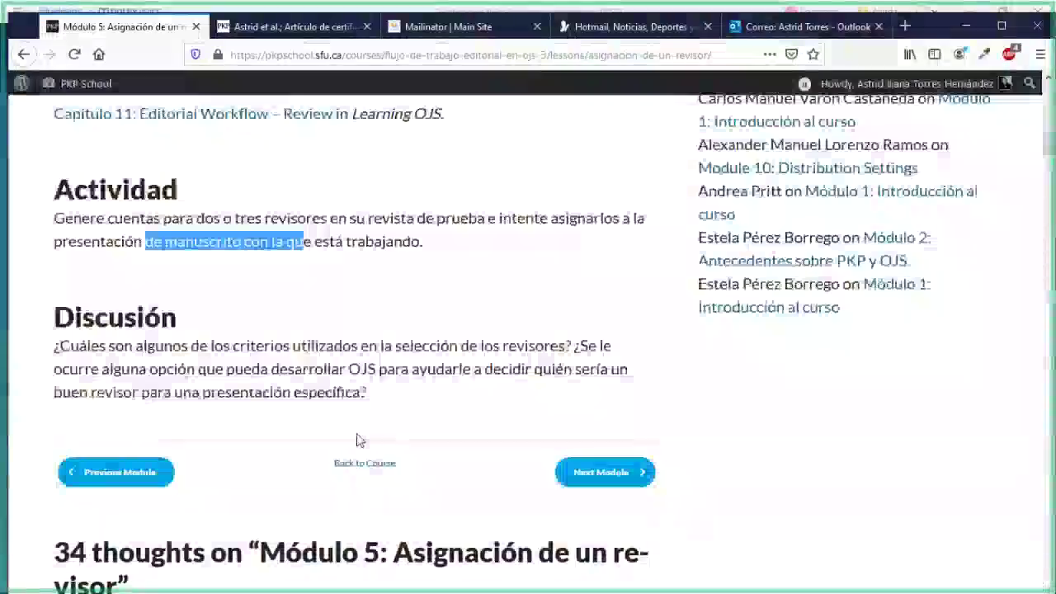
scroll(358, 437, "up", 1)
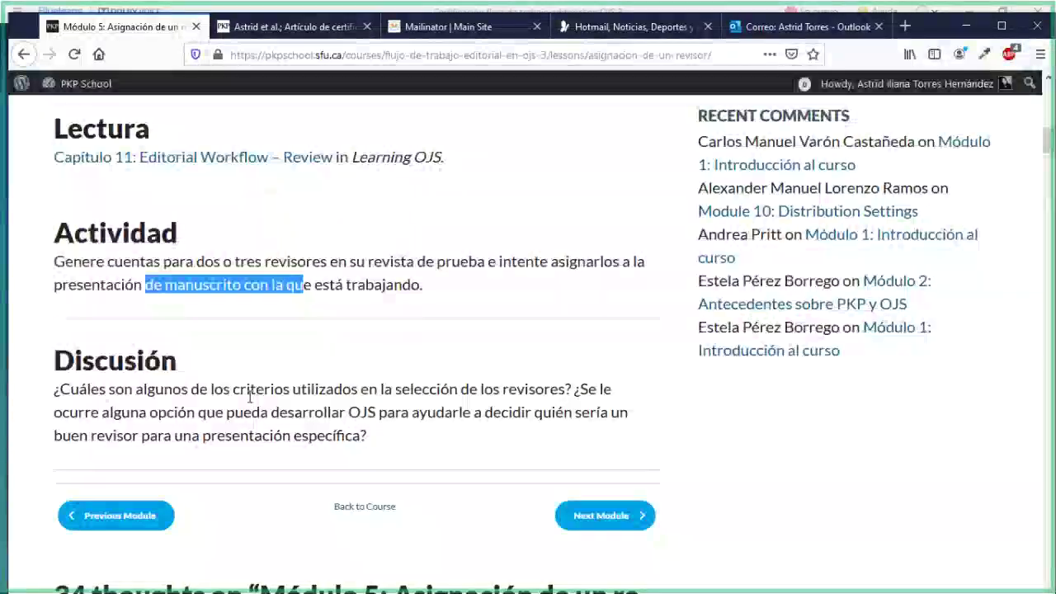
left_click(264, 28)
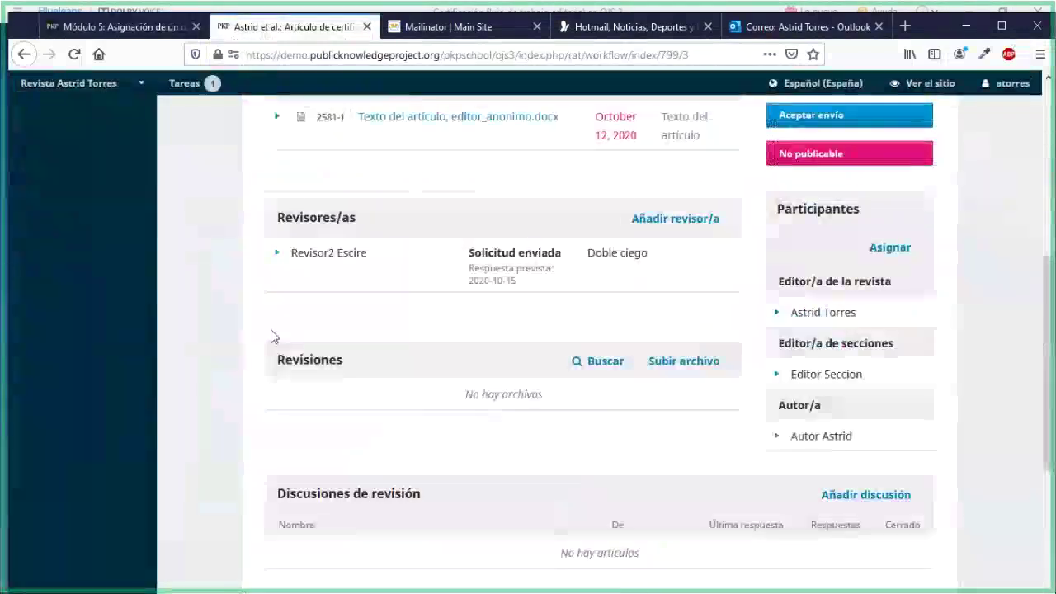
left_click(161, 32)
scroll(672, 317, "up", 5)
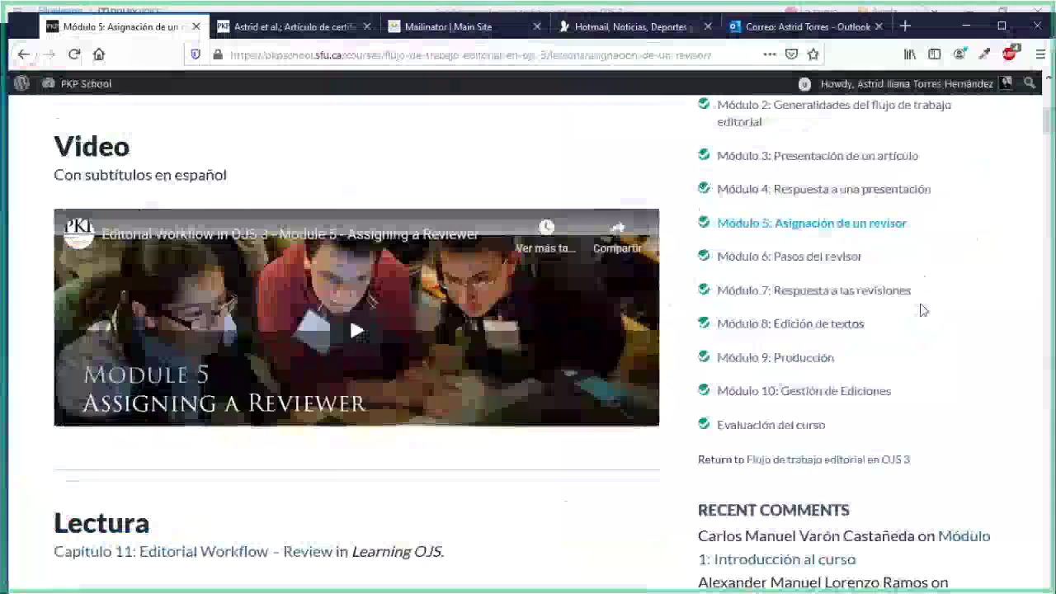
scroll(922, 310, "up", 1)
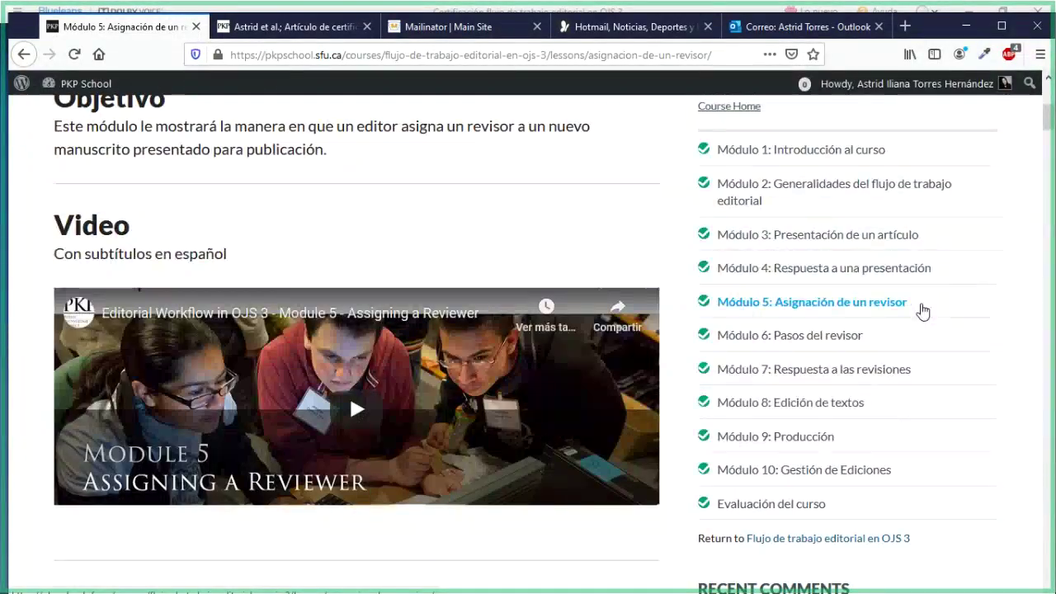
left_click(921, 309)
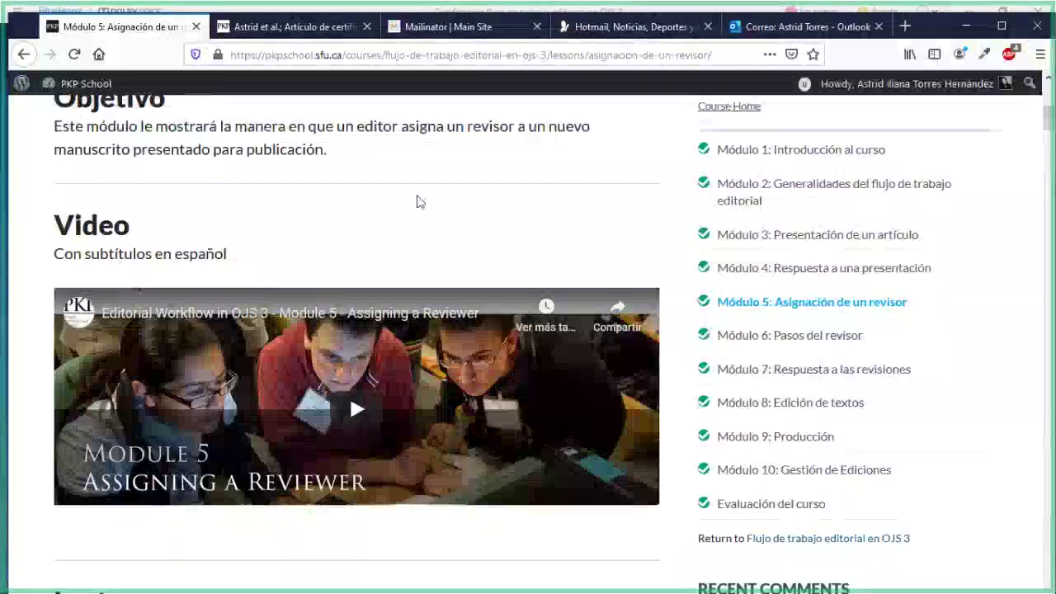
scroll(401, 200, "down", 5)
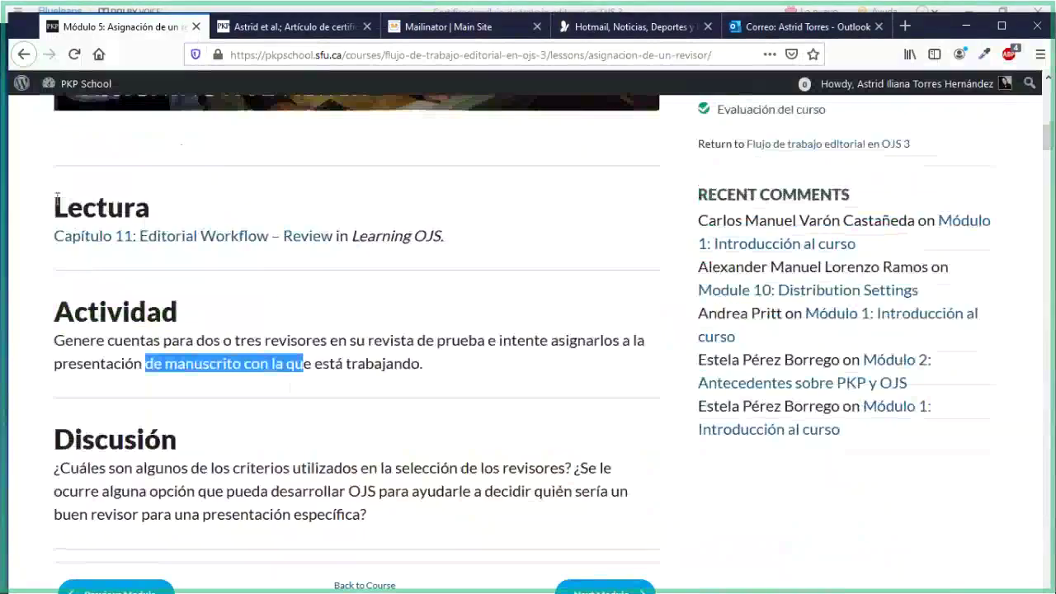
left_click_drag(55, 198, 444, 239)
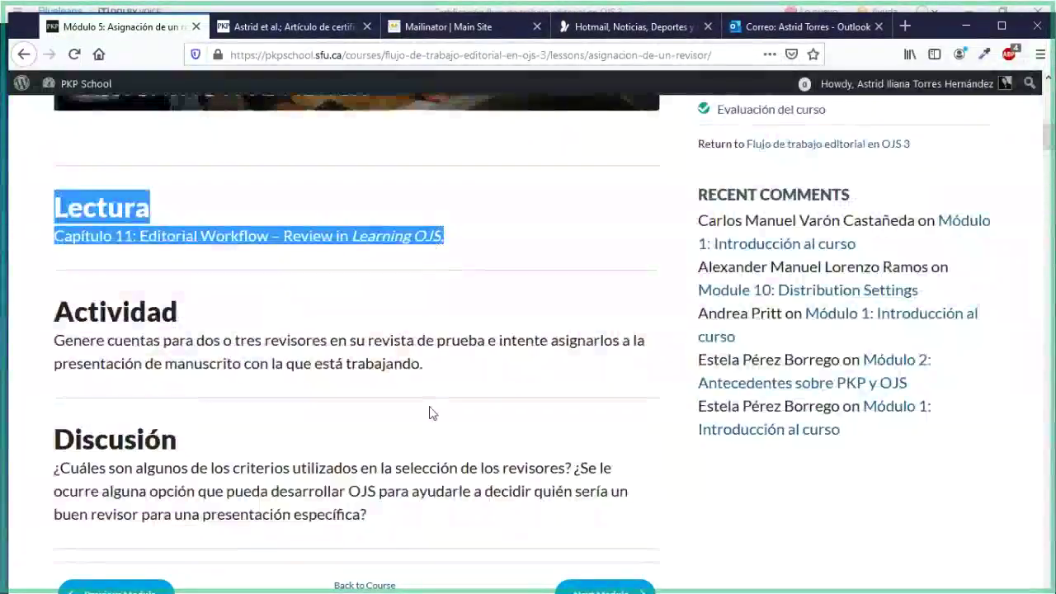
scroll(429, 412, "down", 3)
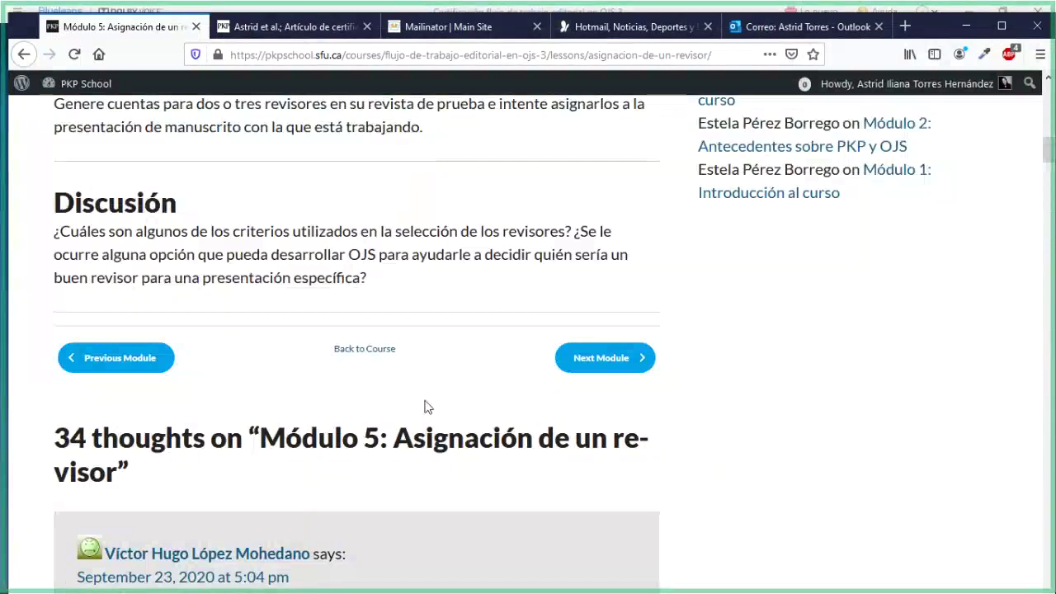
Open the Añadir revisor/a window for submission 799 and show its Filtros panel
left_click(262, 33)
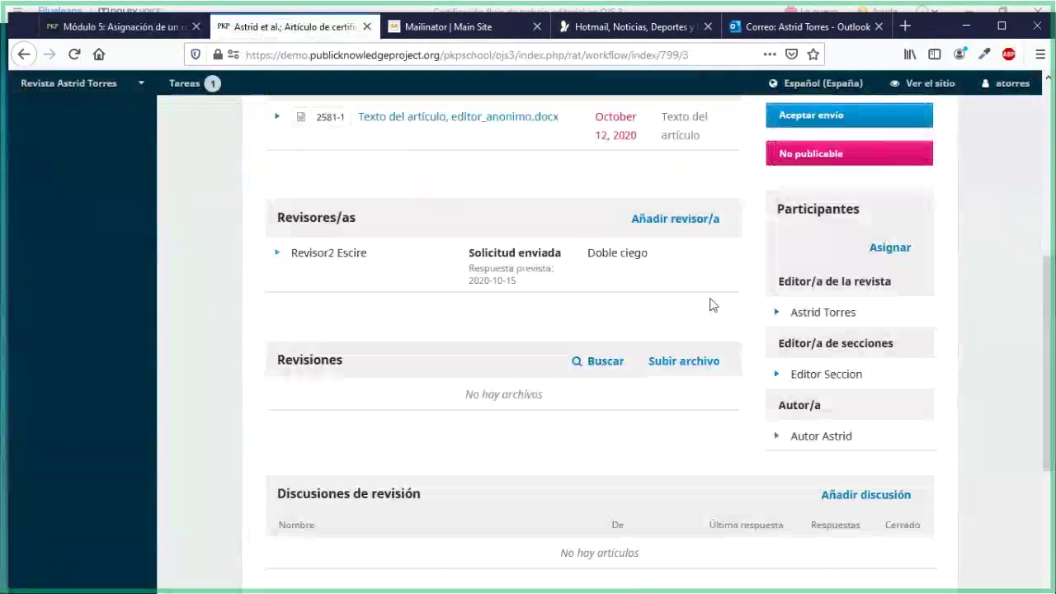
left_click(653, 221)
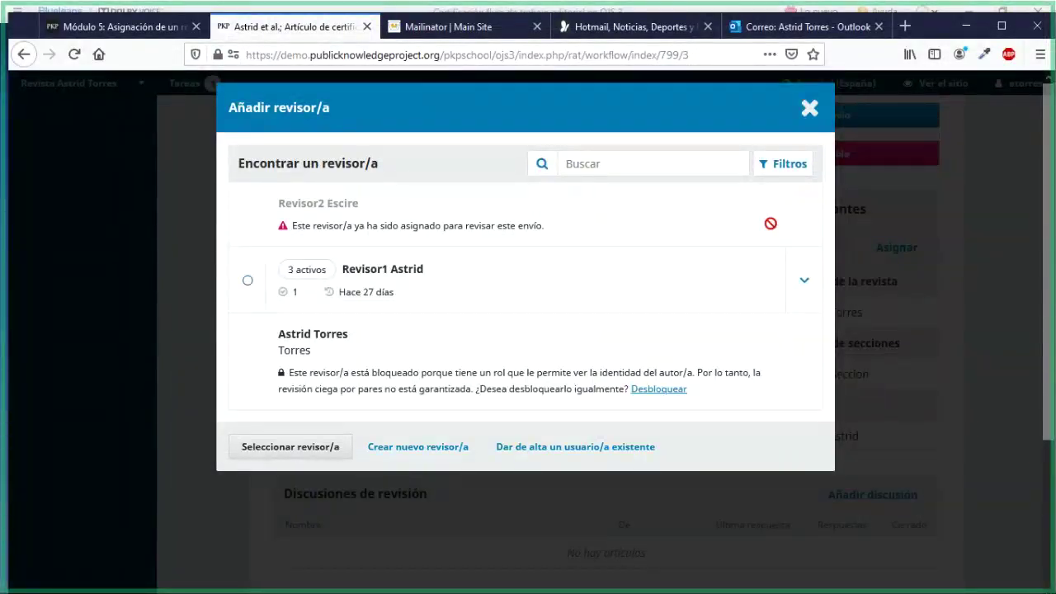
left_click(789, 169)
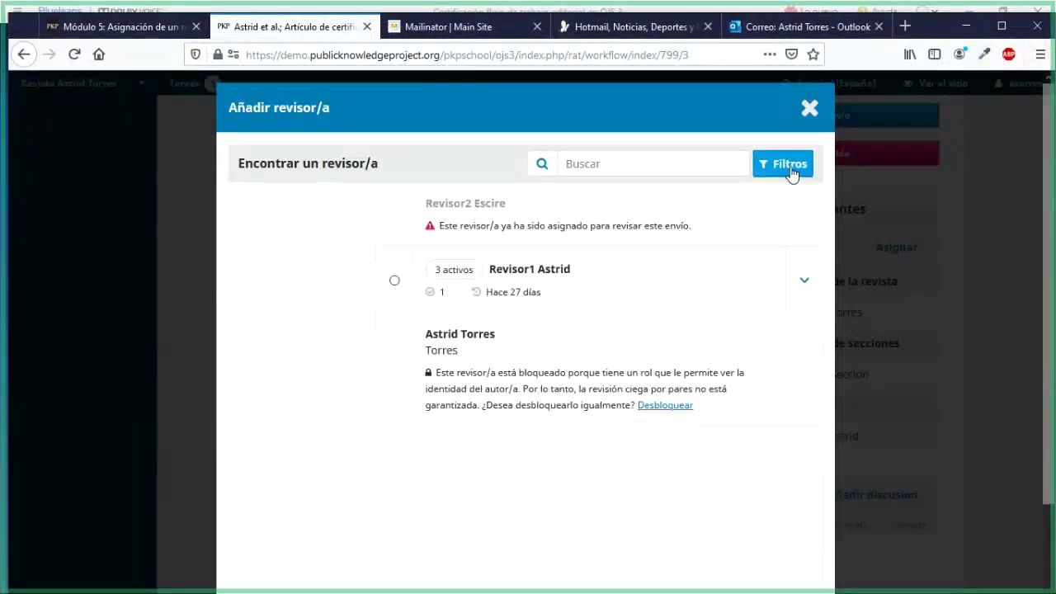
left_click(789, 170)
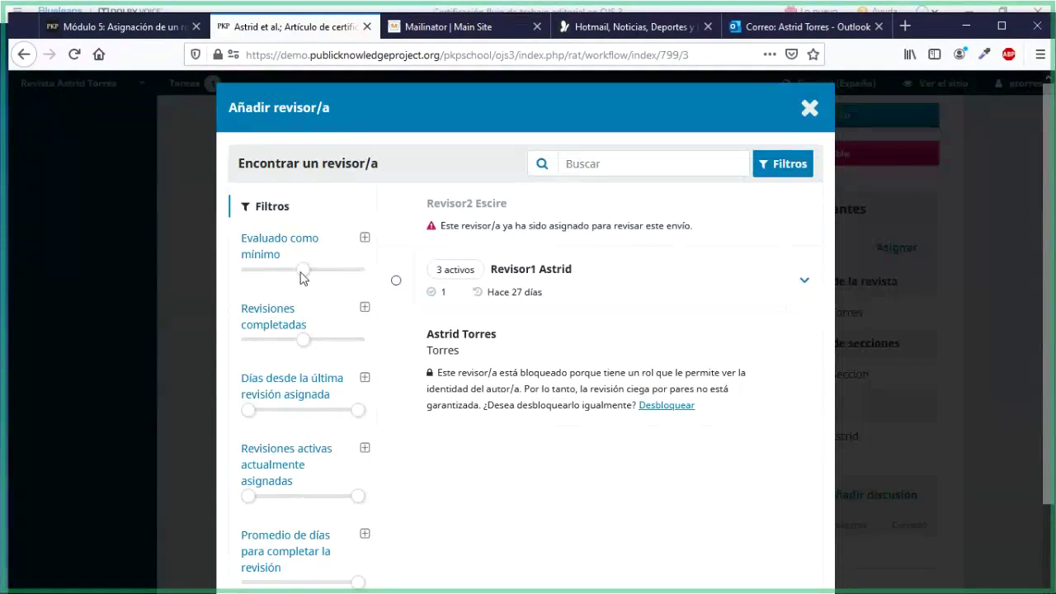
Try five- and one-star minimum ratings, then 13 or more completed reviews, and hide Filtros
left_click(365, 241)
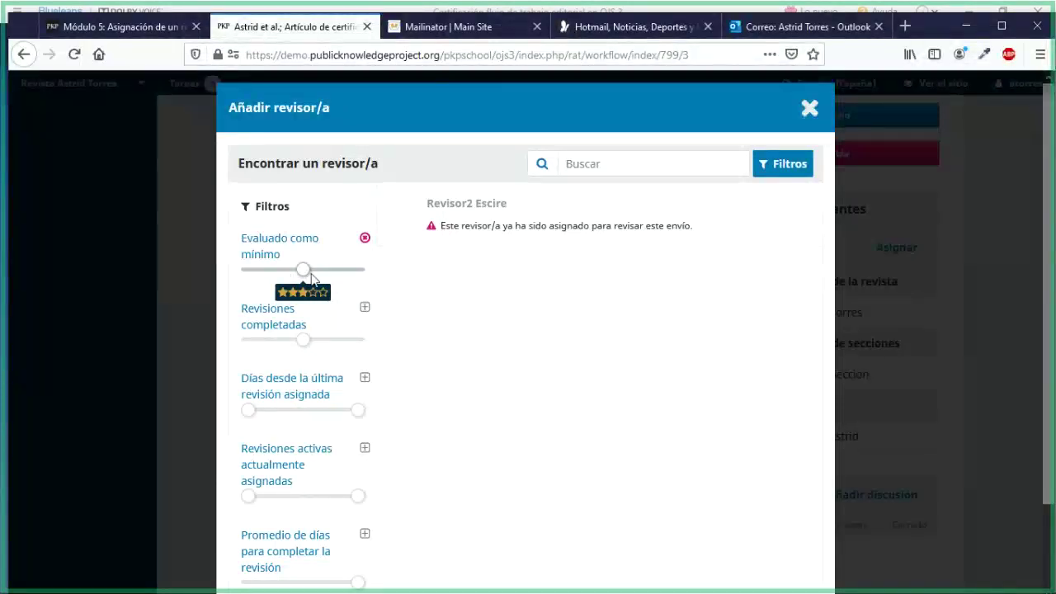
left_click(351, 272)
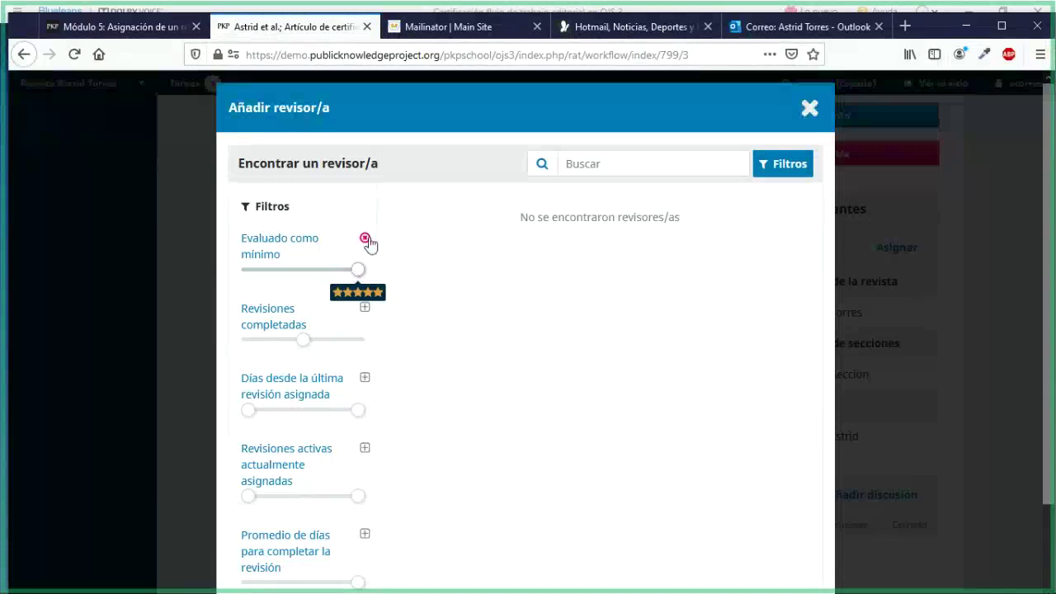
left_click(244, 271)
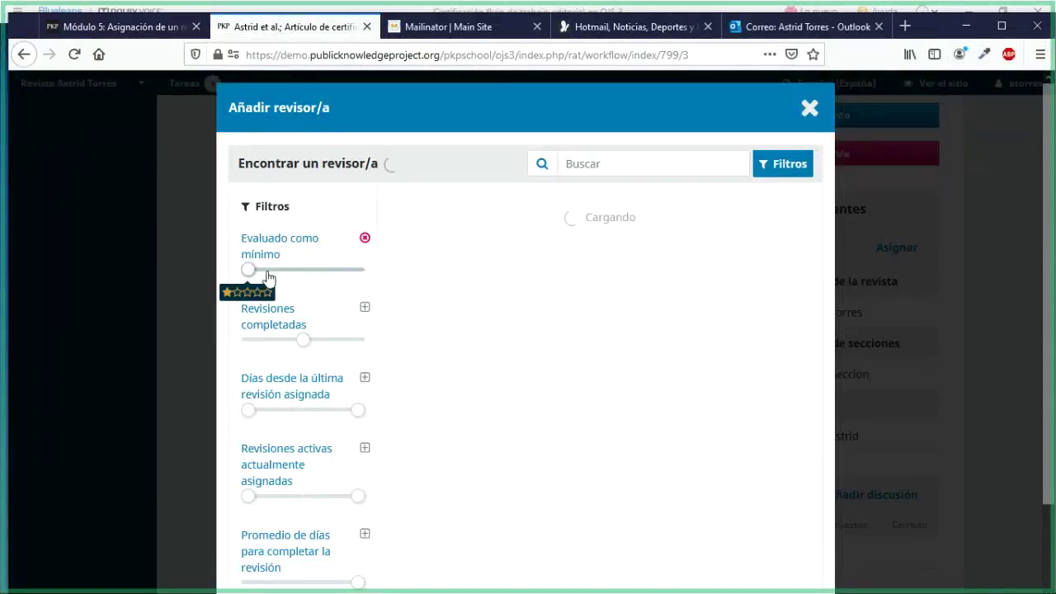
left_click(365, 239)
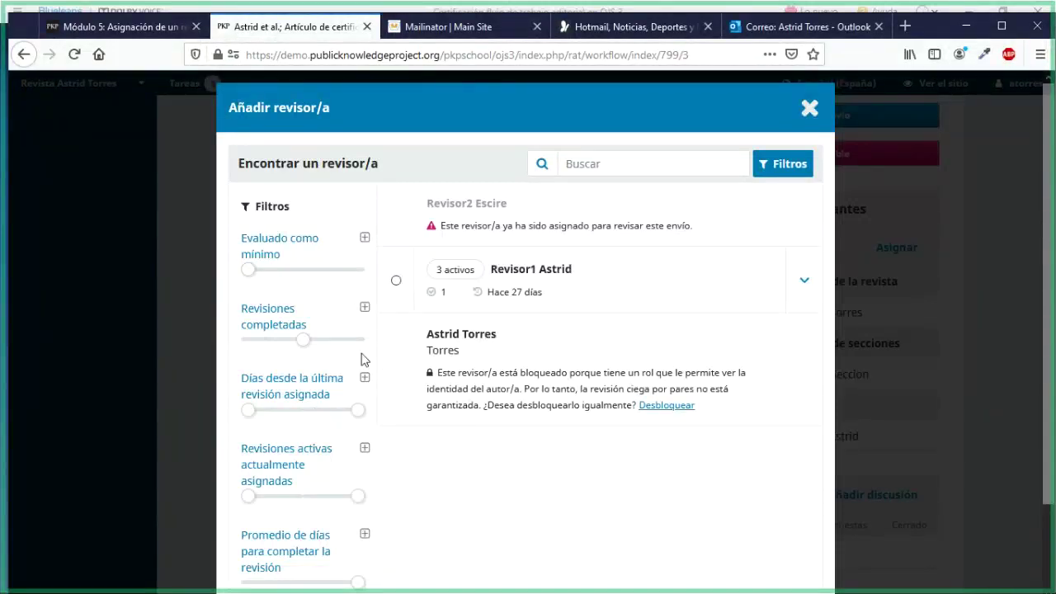
left_click(365, 307)
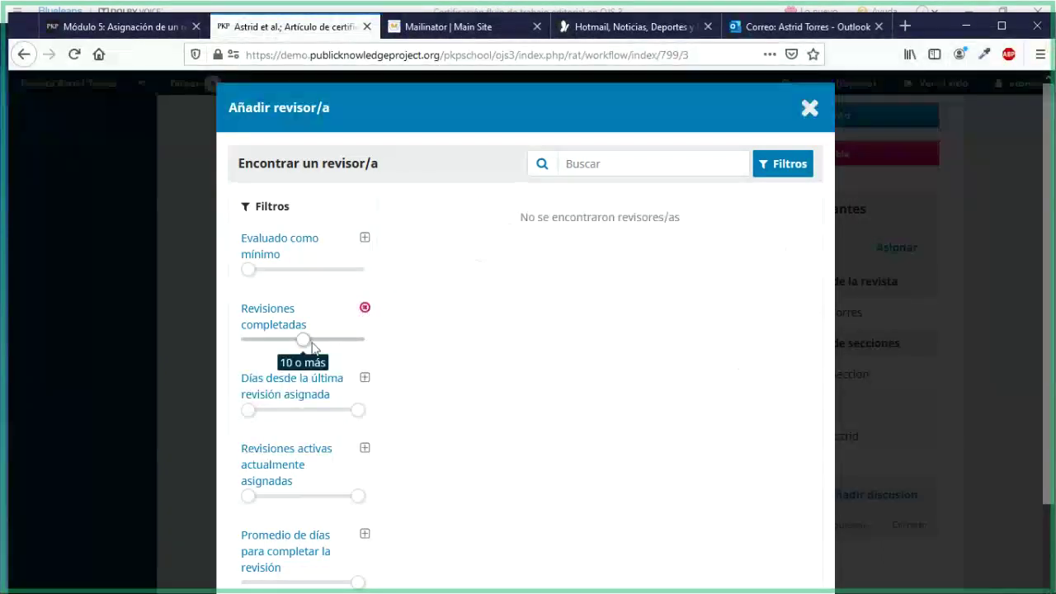
left_click_drag(314, 347, 320, 348)
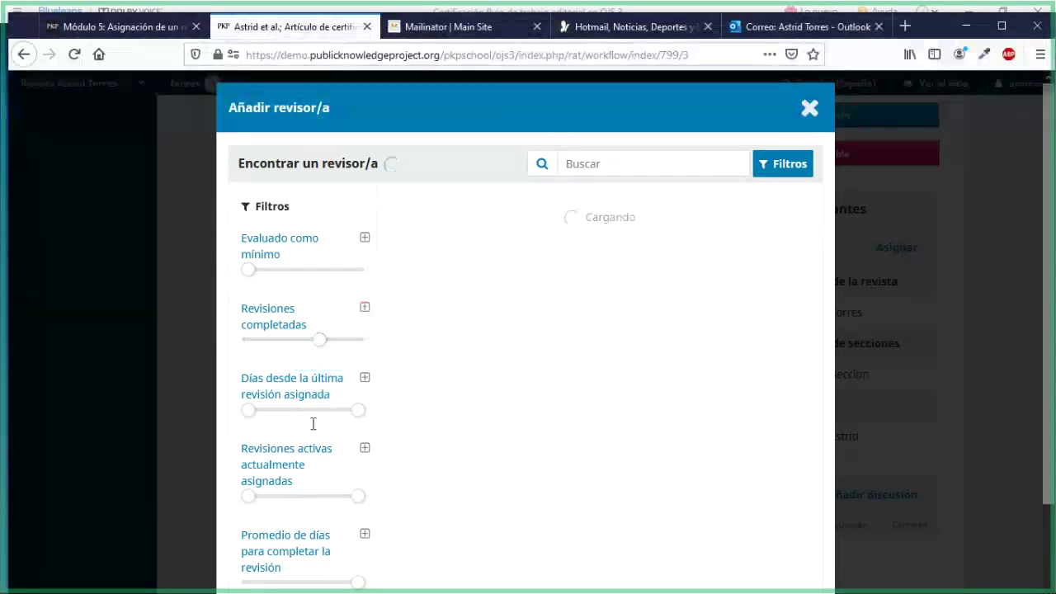
scroll(312, 420, "down", 2)
scroll(312, 427, "up", 2)
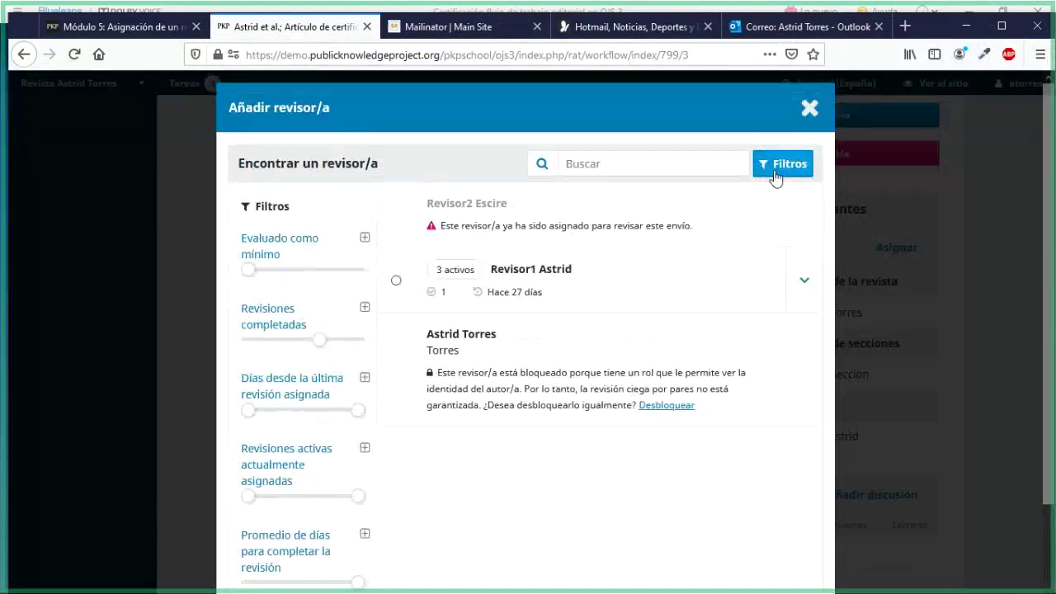
left_click(775, 173)
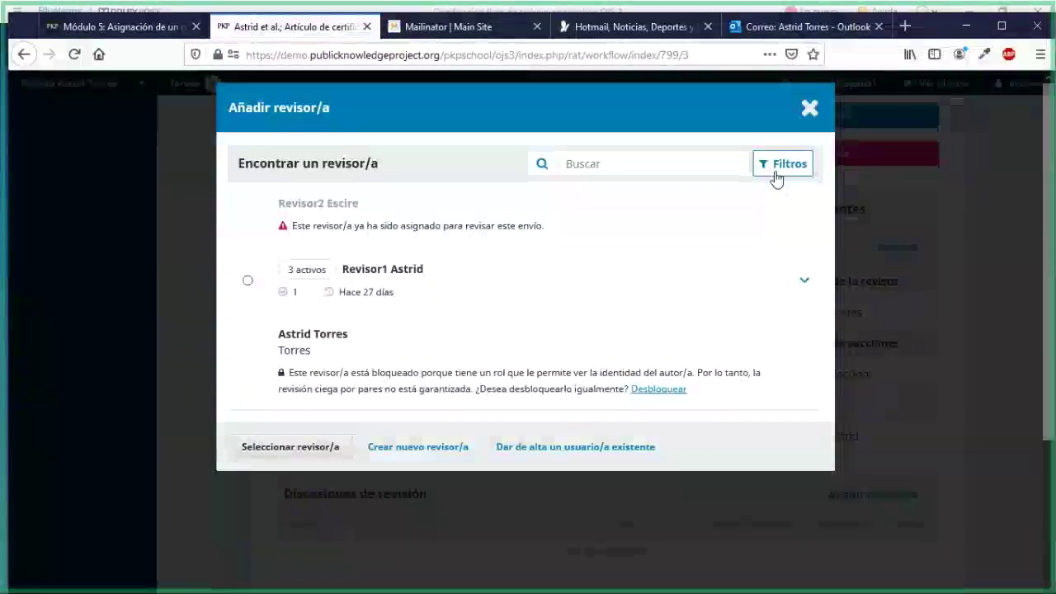
Search reviewers for 'as', clear the search, and close Añadir revisor/a without assigning anyone
left_click(628, 167)
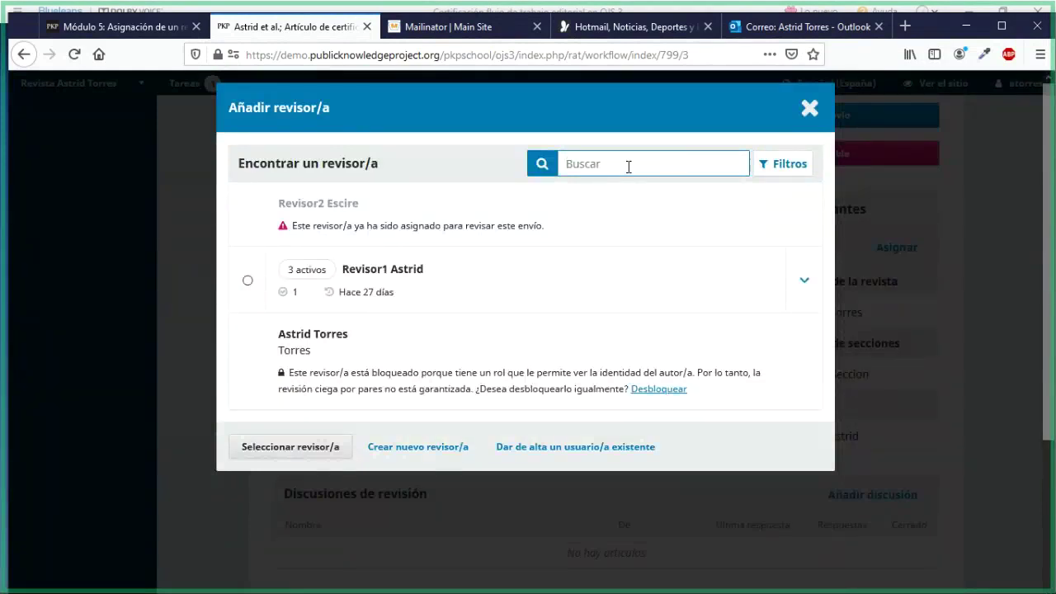
type("as")
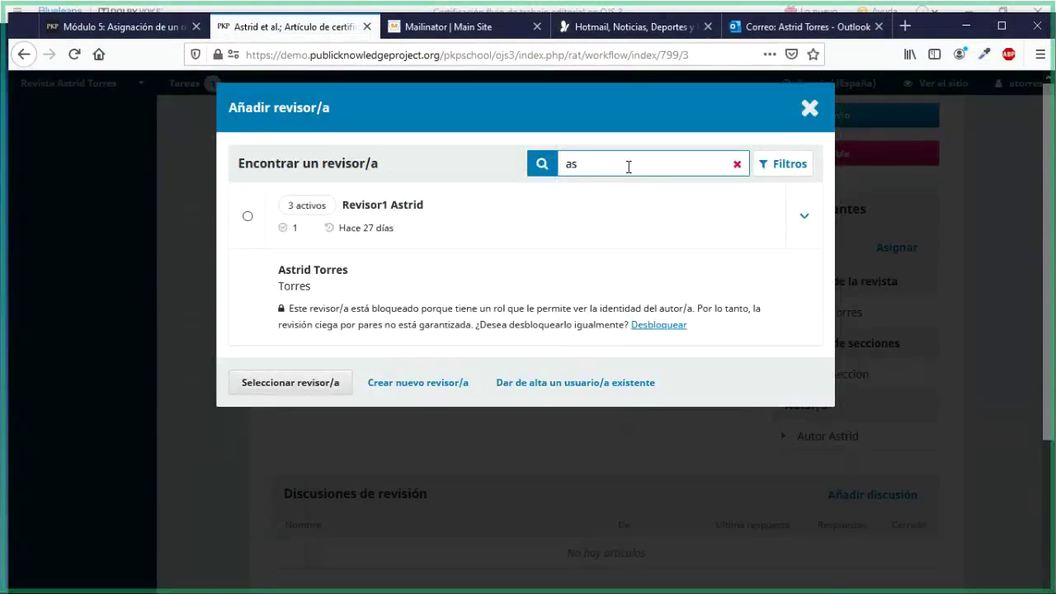
key("BackSpace")
key("BackSpace")
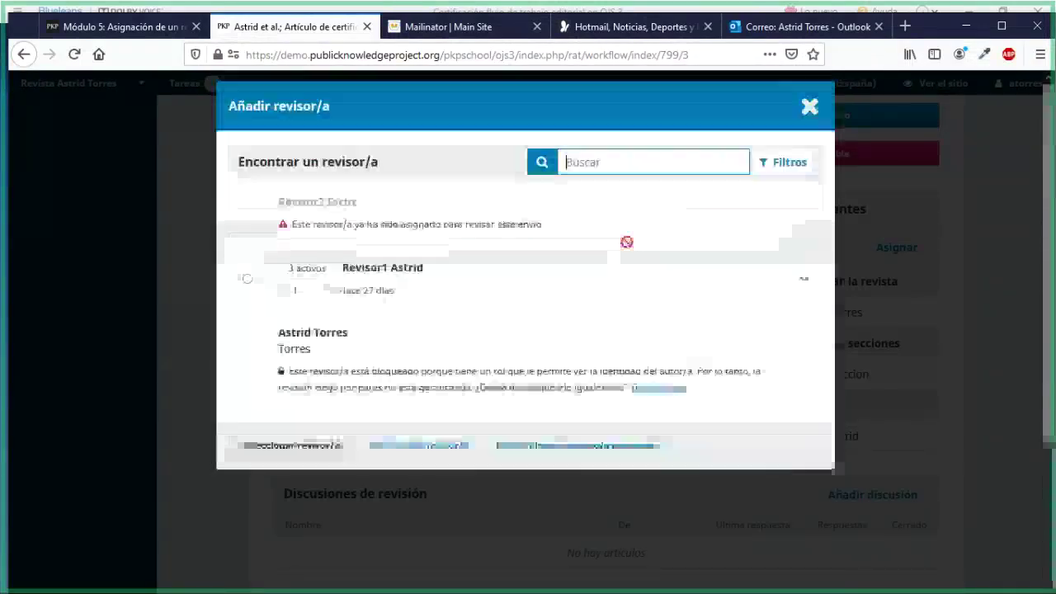
left_click(807, 112)
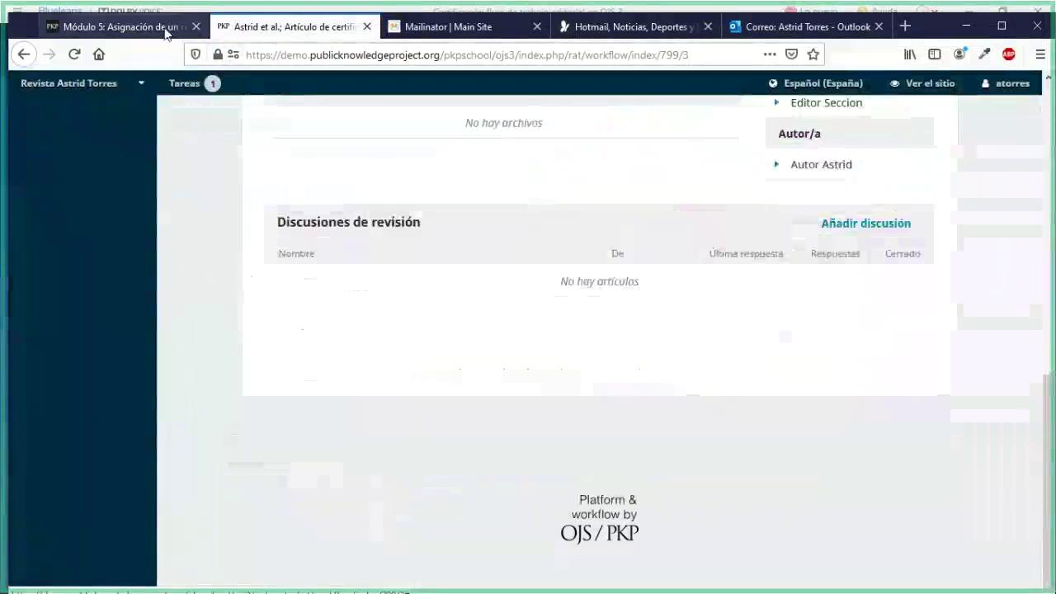
Go back to the Módulo 5 lesson and scroll up to its Objetivo and video
left_click(159, 27)
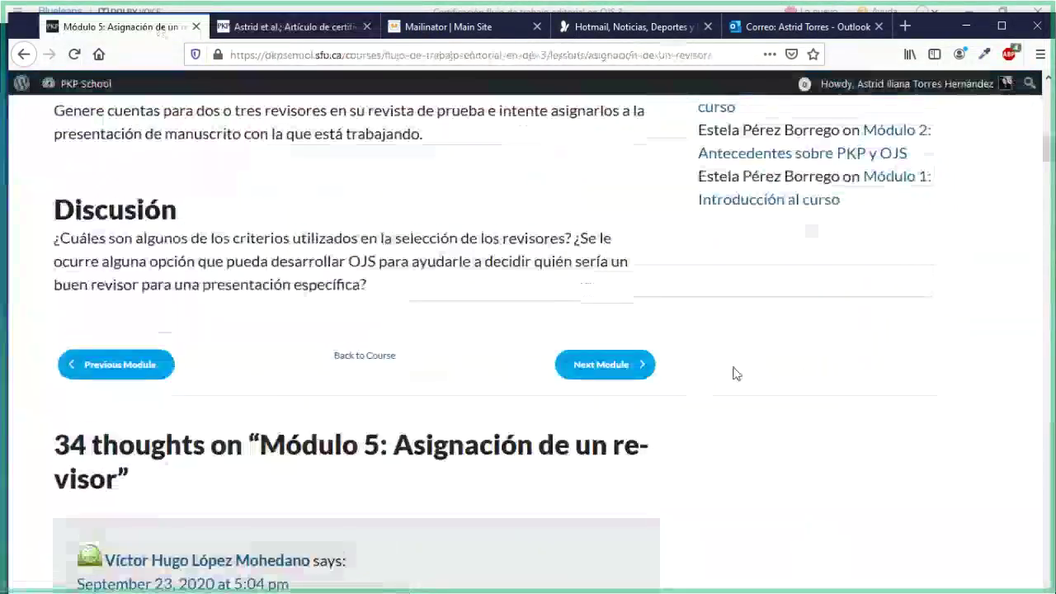
scroll(733, 372, "up", 4)
scroll(739, 415, "up", 3)
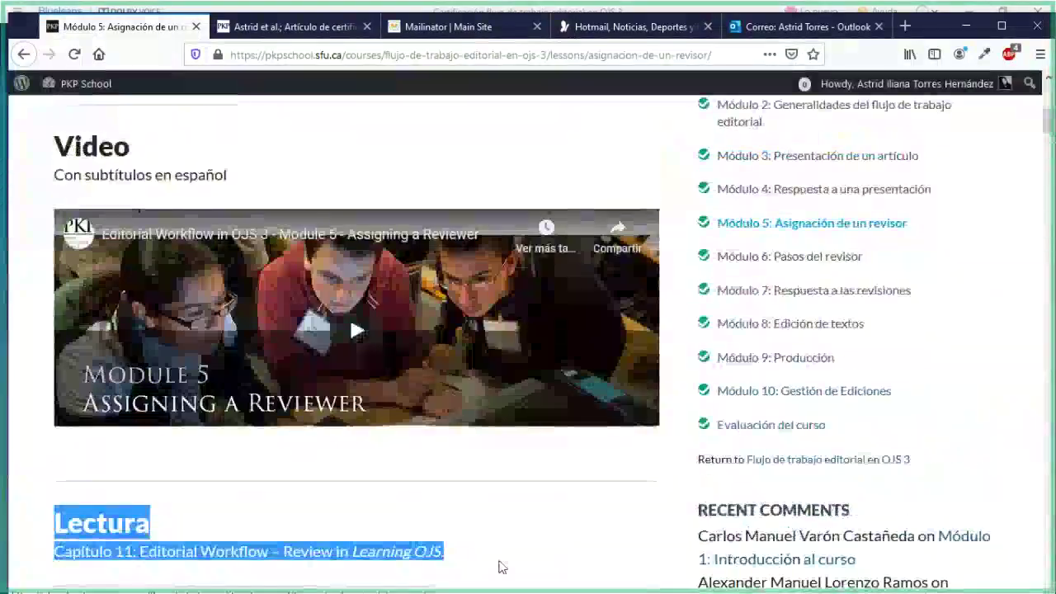
left_click(486, 505)
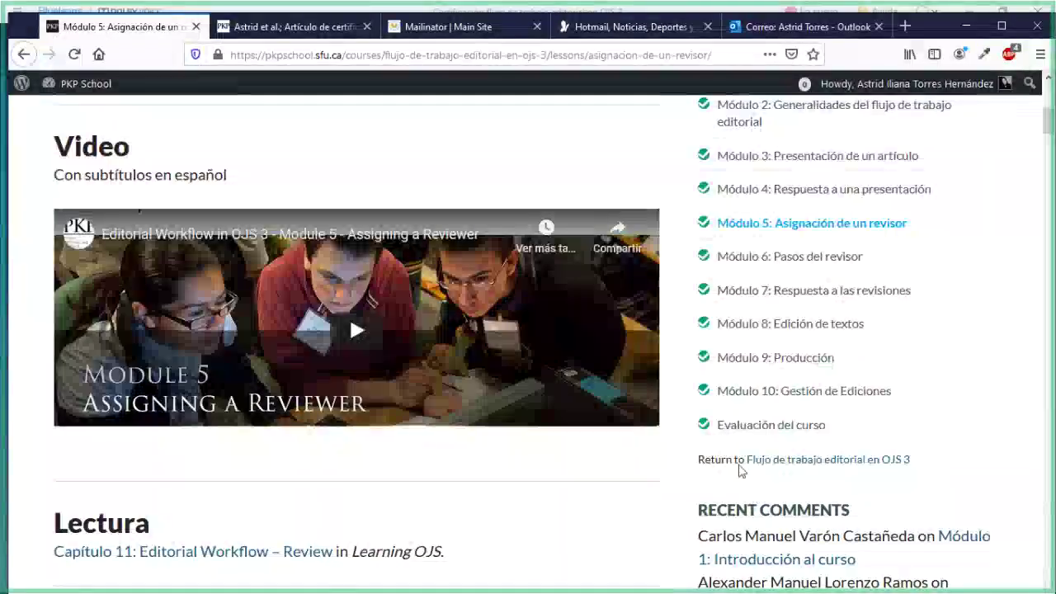
scroll(714, 370, "up", 1)
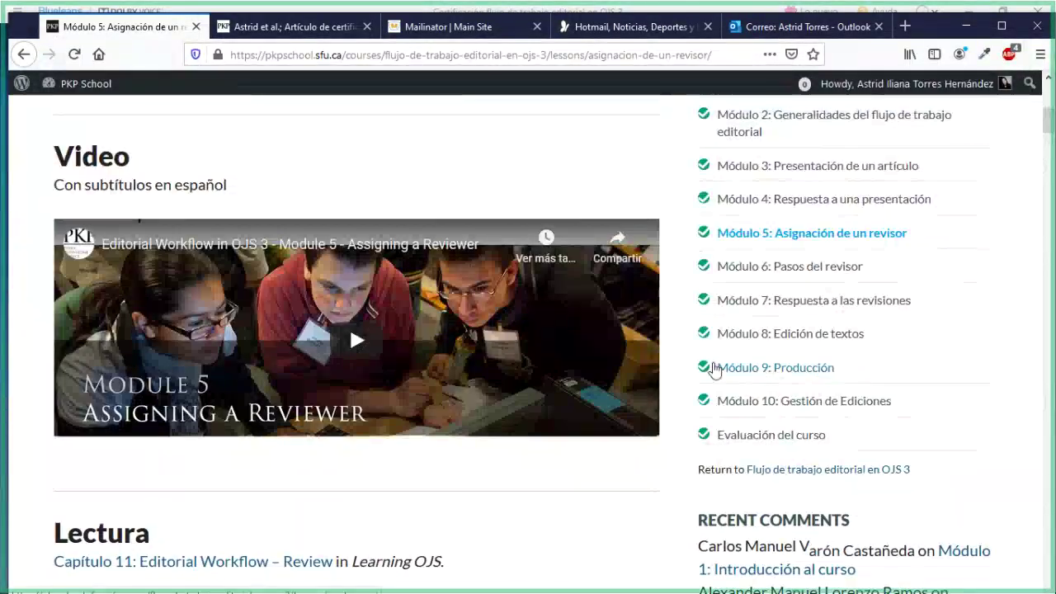
scroll(715, 370, "up", 3)
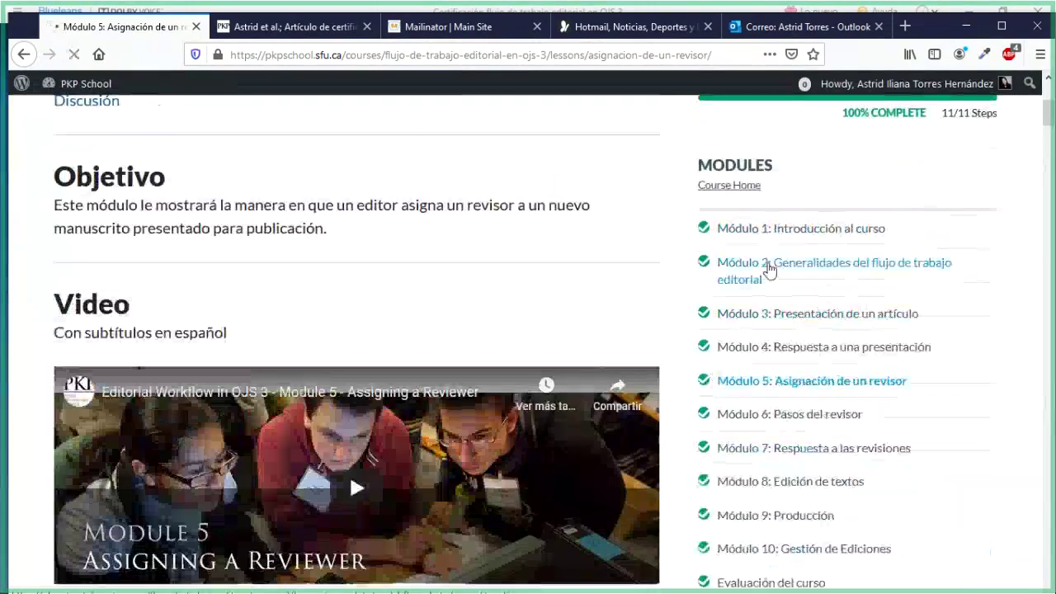
left_click(769, 269)
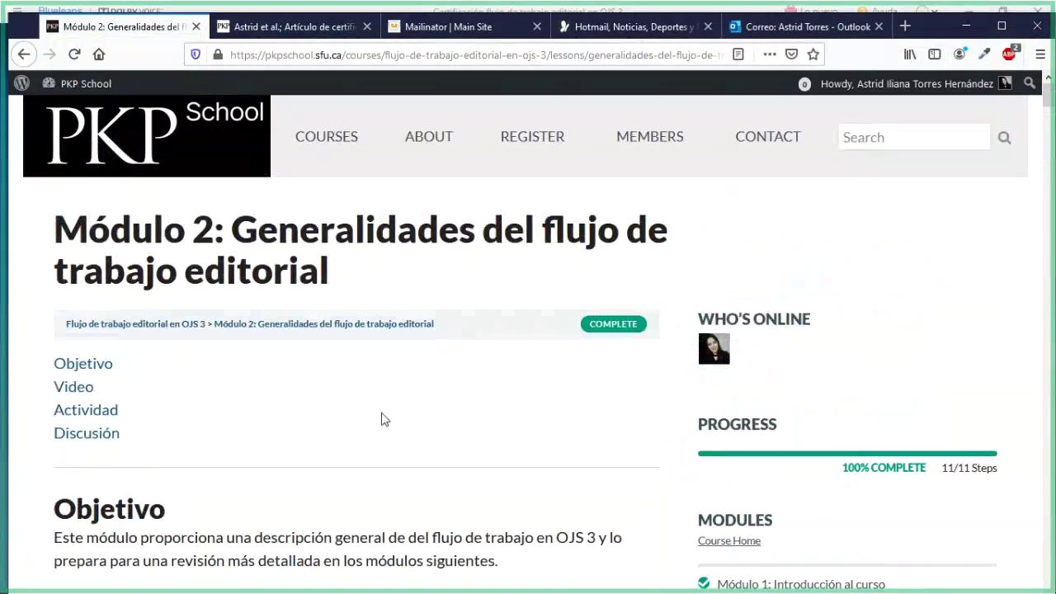
scroll(382, 419, "down", 5)
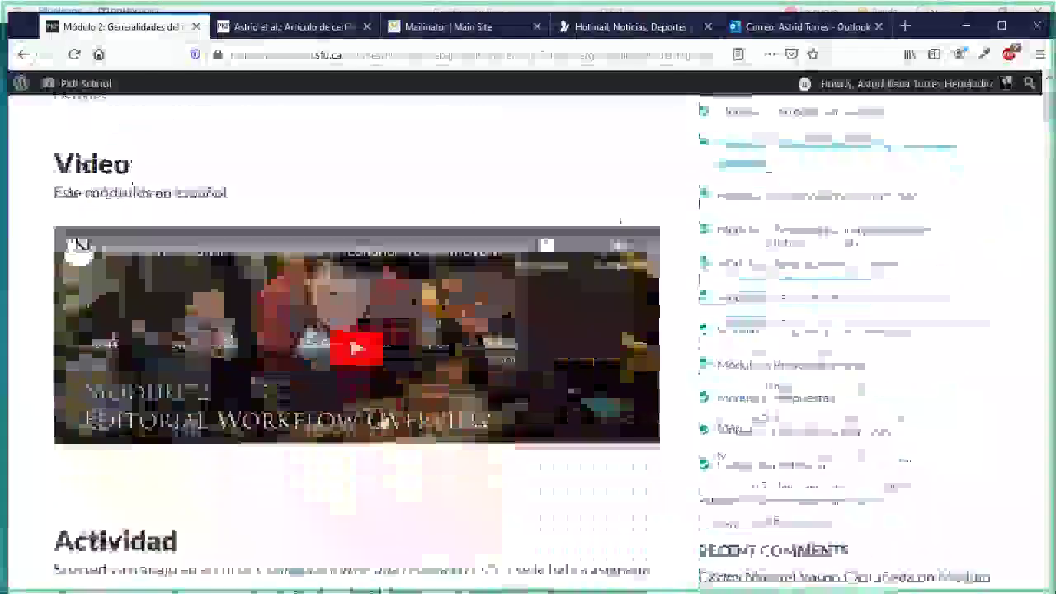
scroll(382, 419, "down", 4)
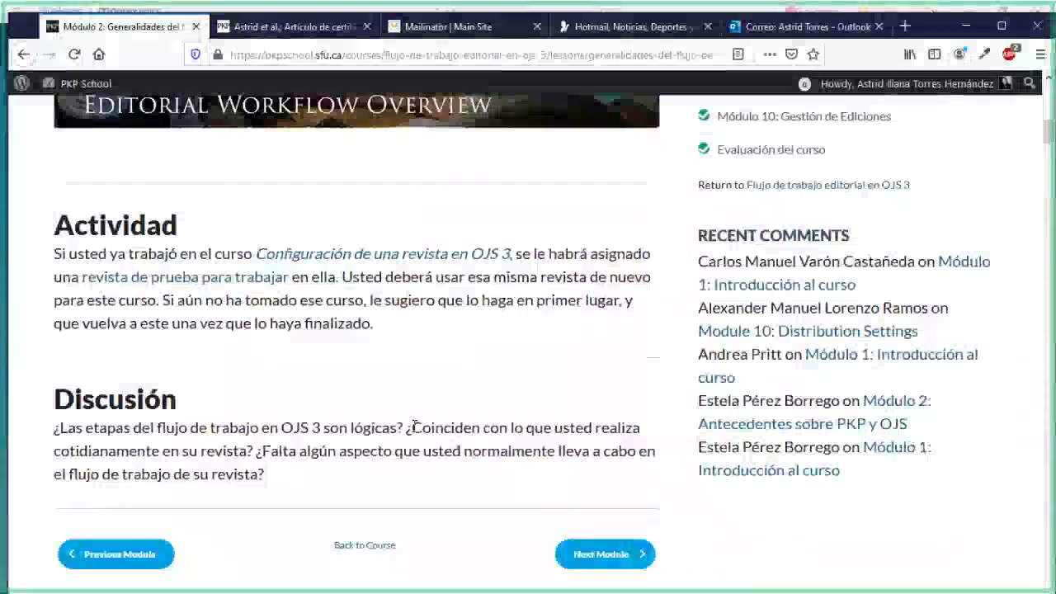
scroll(415, 429, "up", 1)
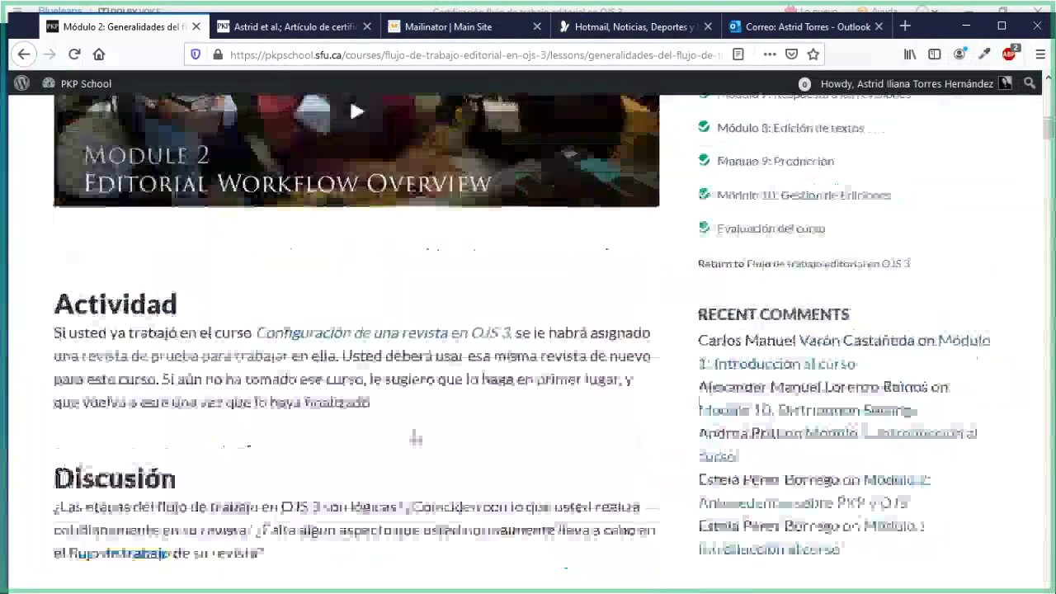
scroll(495, 498, "down", 8)
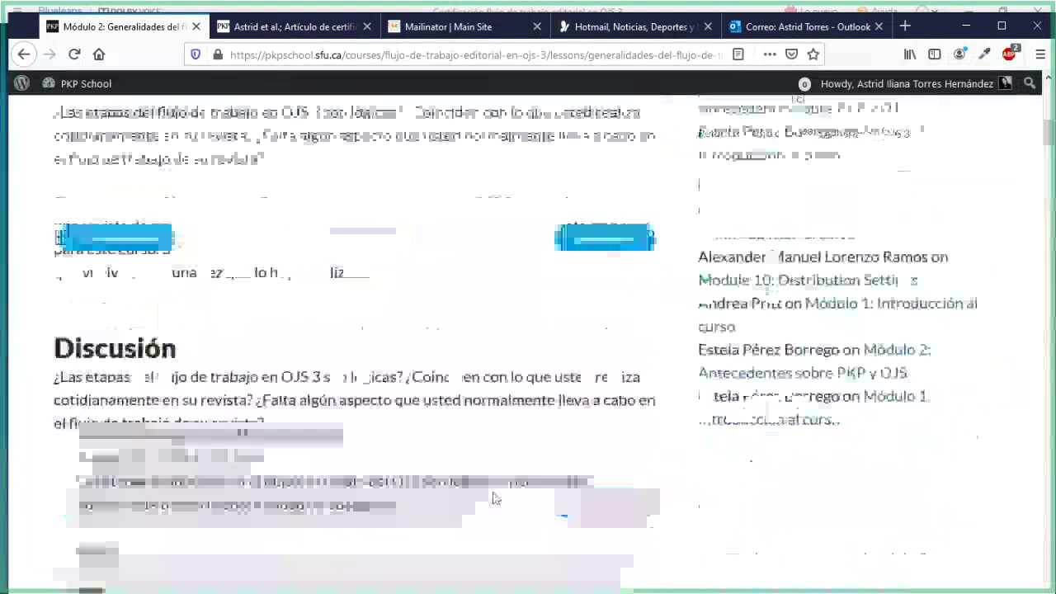
scroll(495, 498, "down", 10)
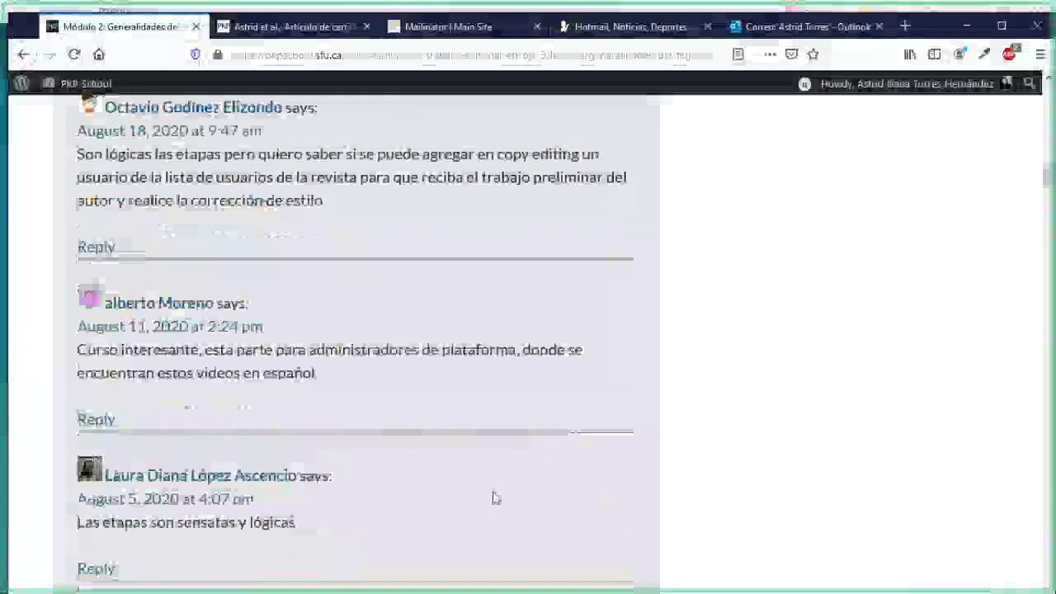
scroll(496, 501, "down", 12)
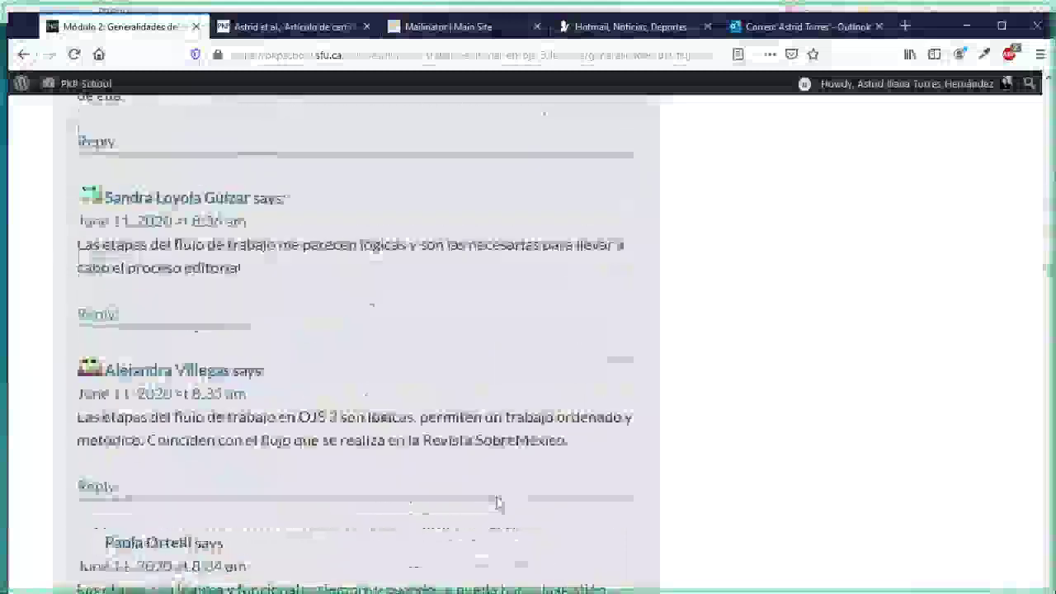
scroll(508, 506, "down", 3)
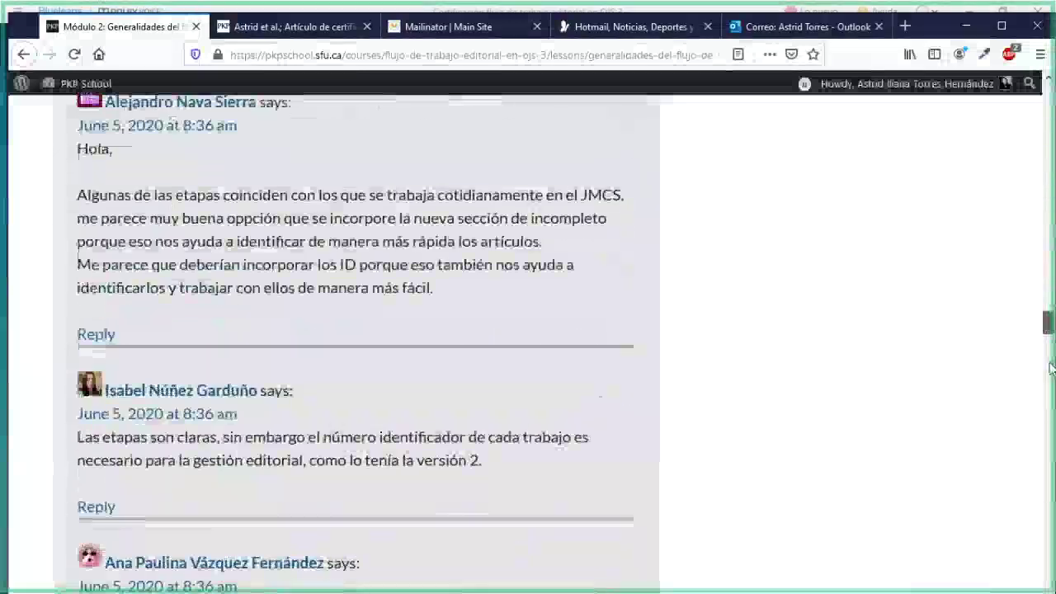
left_click_drag(1040, 327, 1049, 588)
scroll(404, 495, "up", 4)
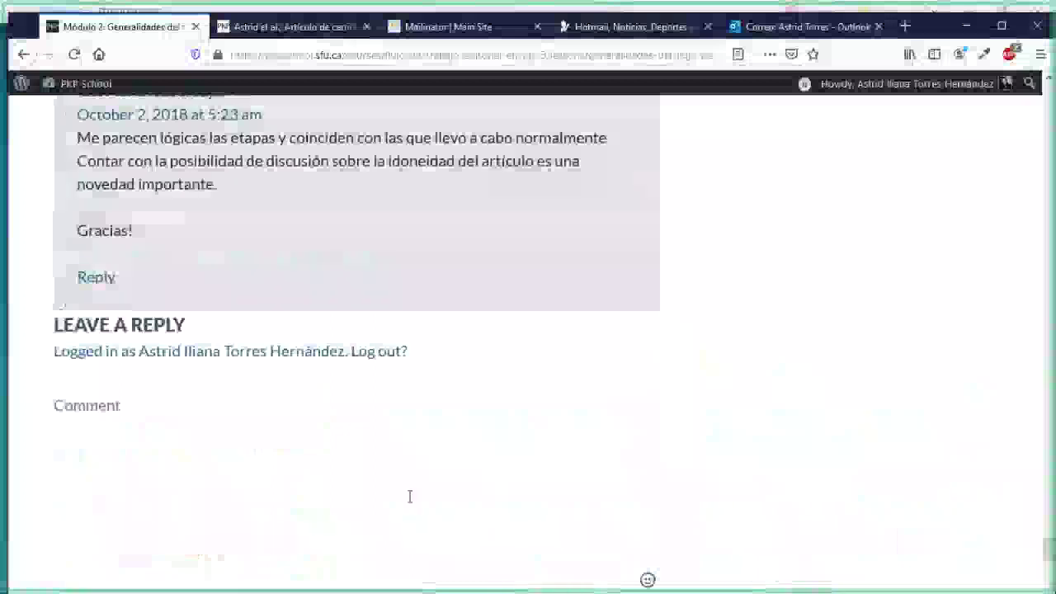
left_click(219, 486)
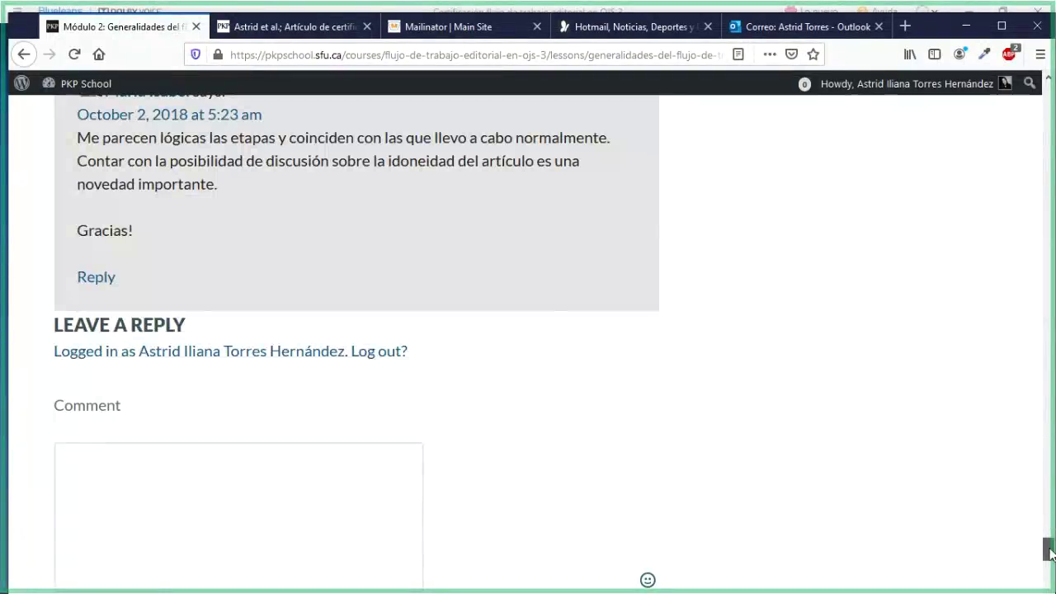
left_click_drag(1049, 554, 1016, 140)
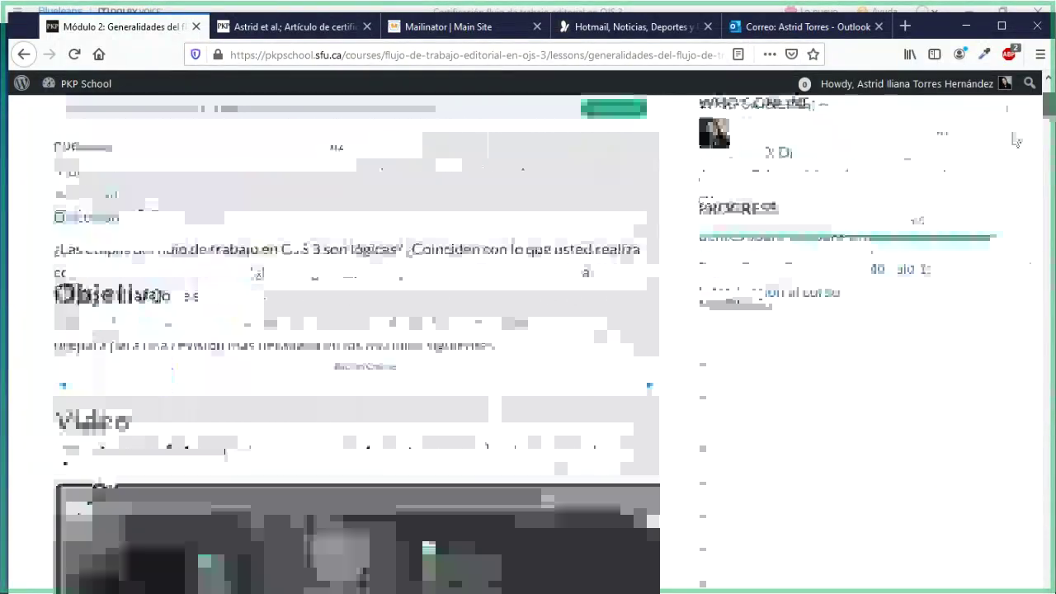
scroll(930, 266, "down", 3)
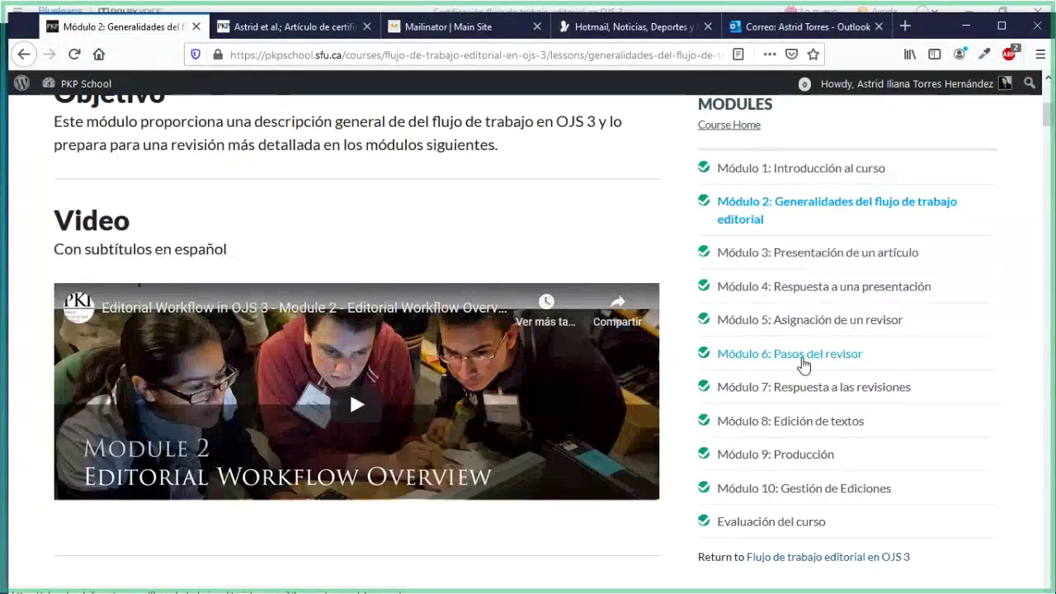
Read the Módulo 6: Pasos del revisor lesson down to its Actividad, then return to OJS
left_click(803, 356)
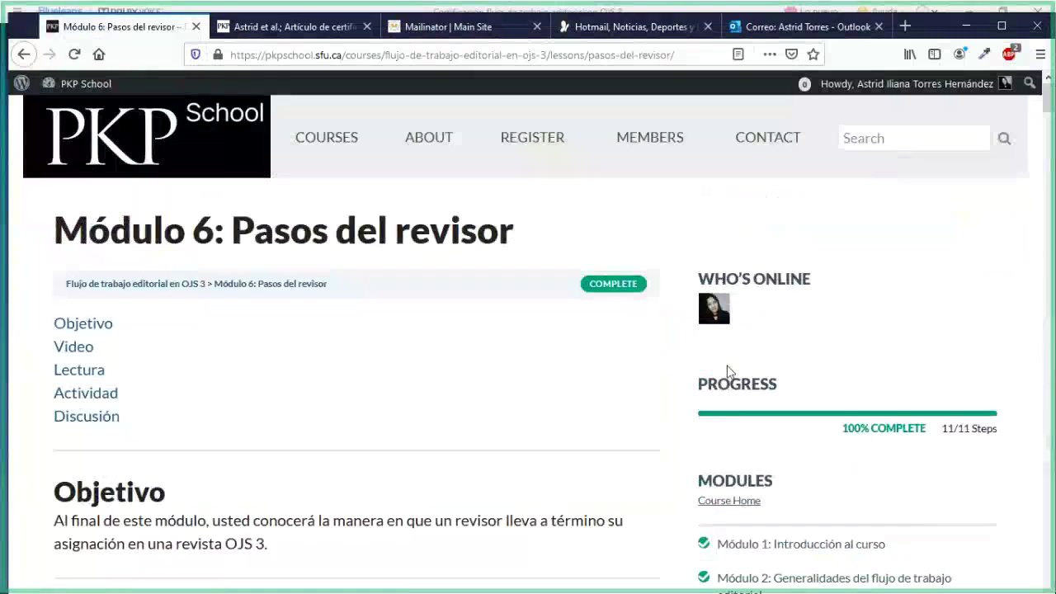
scroll(521, 344, "down", 2)
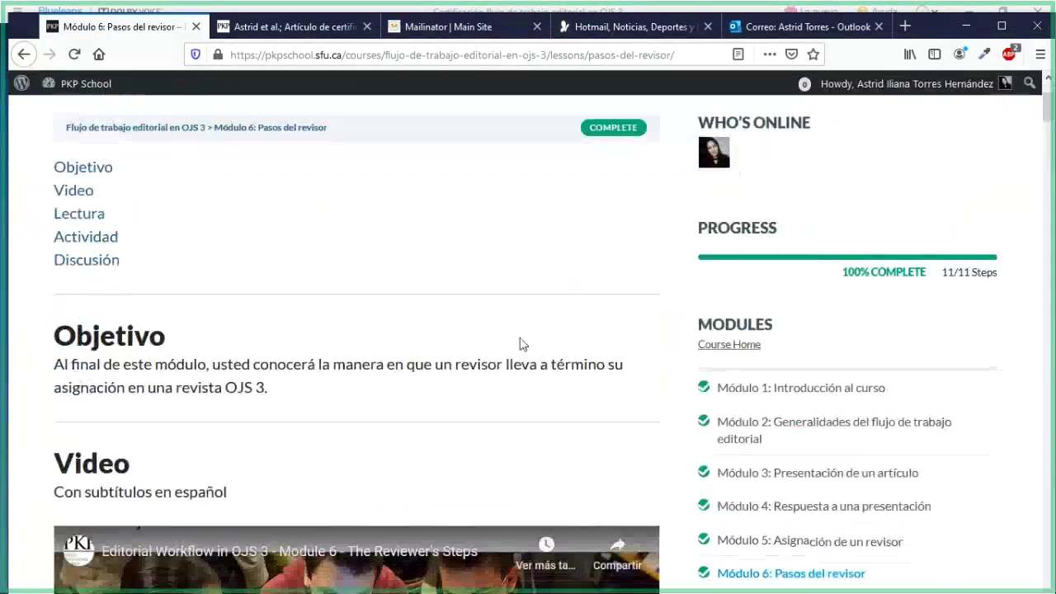
scroll(521, 344, "up", 1)
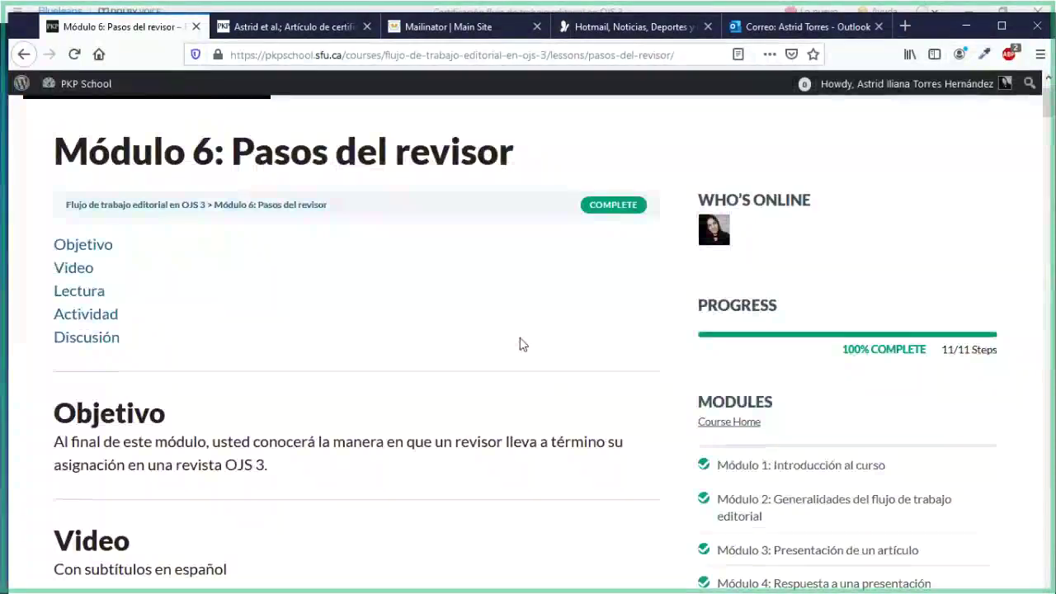
scroll(521, 344, "down", 1)
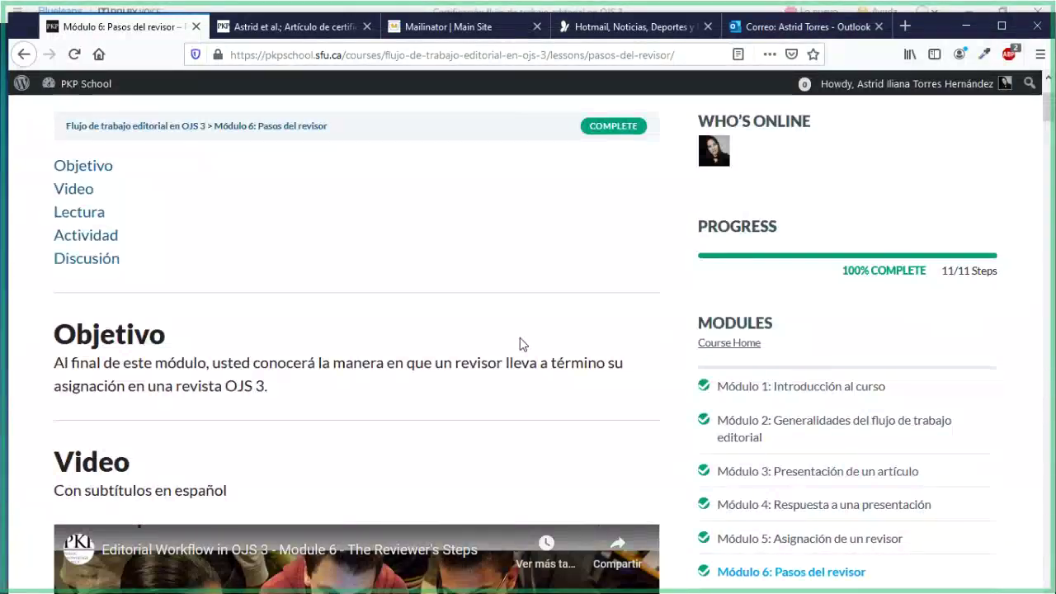
scroll(520, 339, "down", 2)
scroll(520, 338, "down", 10)
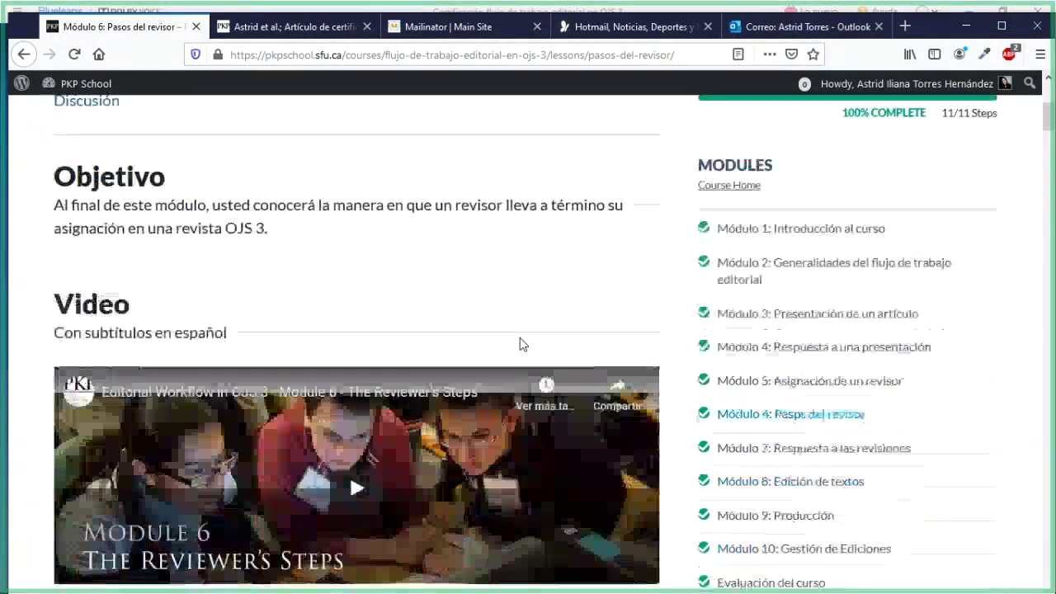
scroll(522, 345, "down", 4)
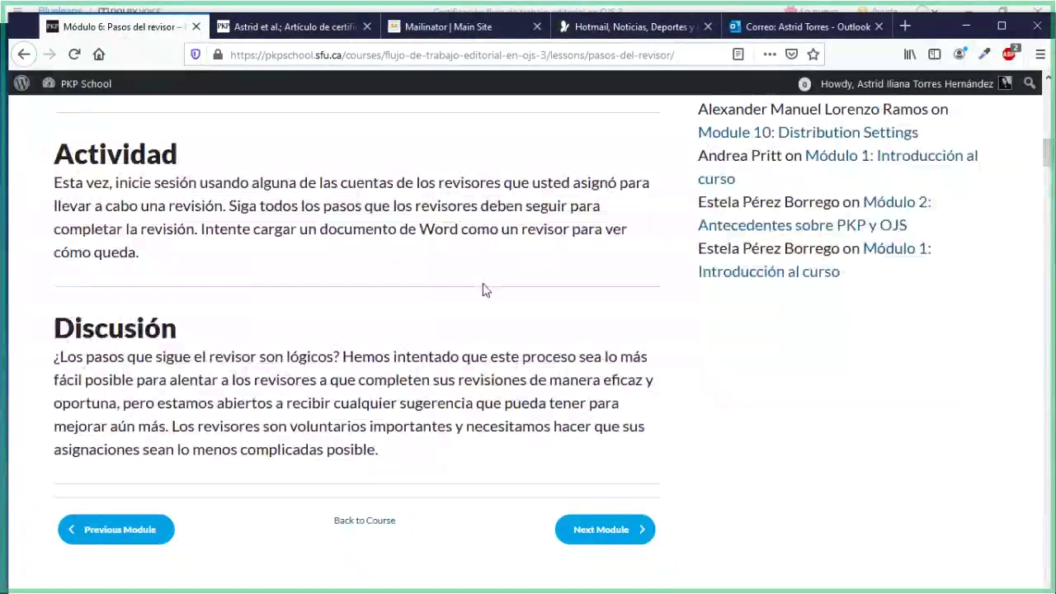
scroll(485, 293, "up", 1)
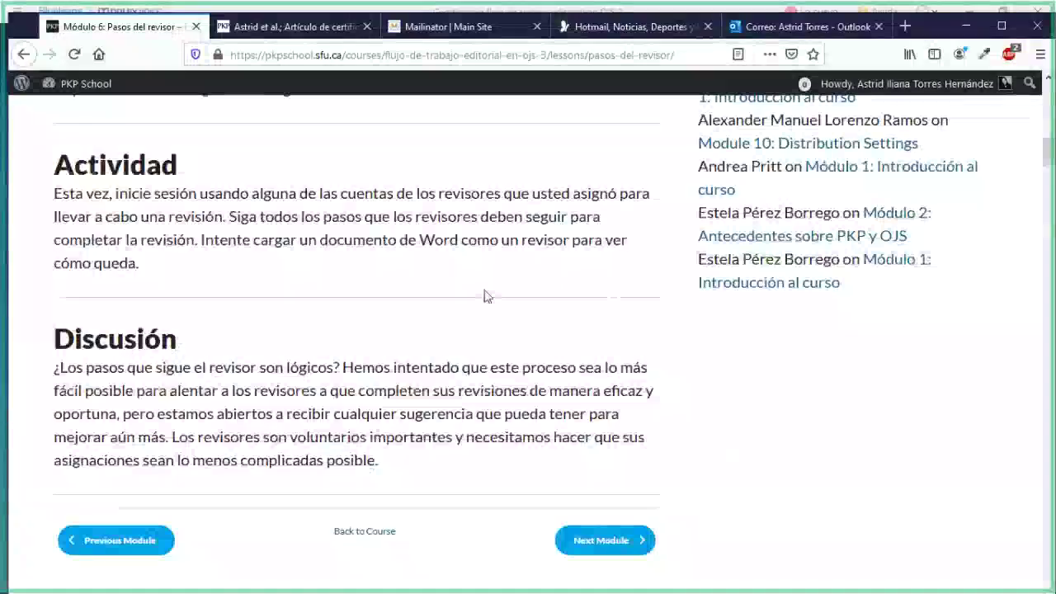
scroll(274, 124, "up", 2)
left_click(252, 29)
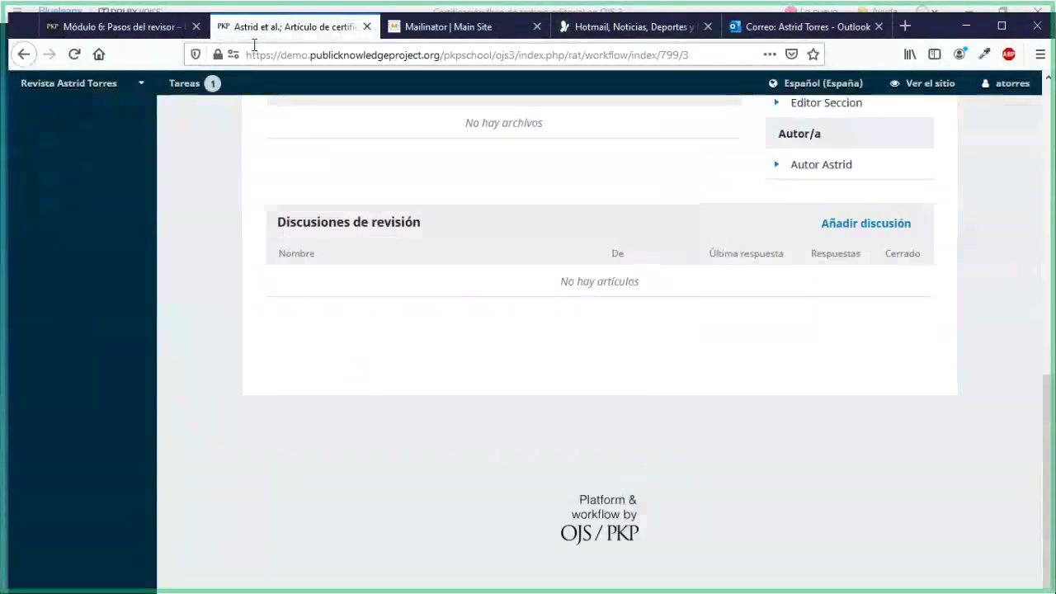
Reload the submission 799 workflow page and scroll to the Revisores/as list
left_click(254, 44)
key("Return")
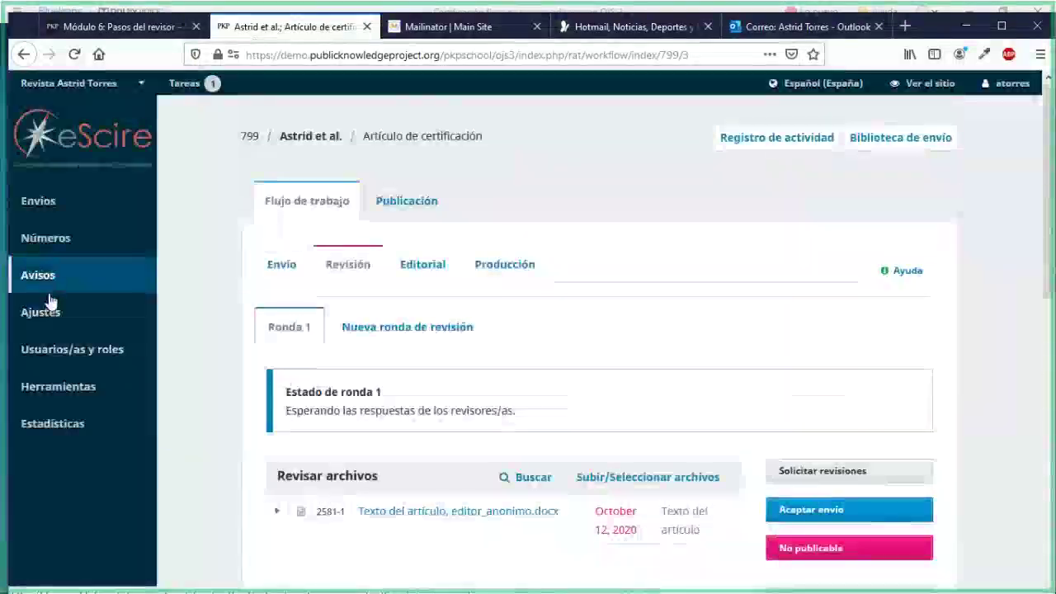
mouse_move(103, 380)
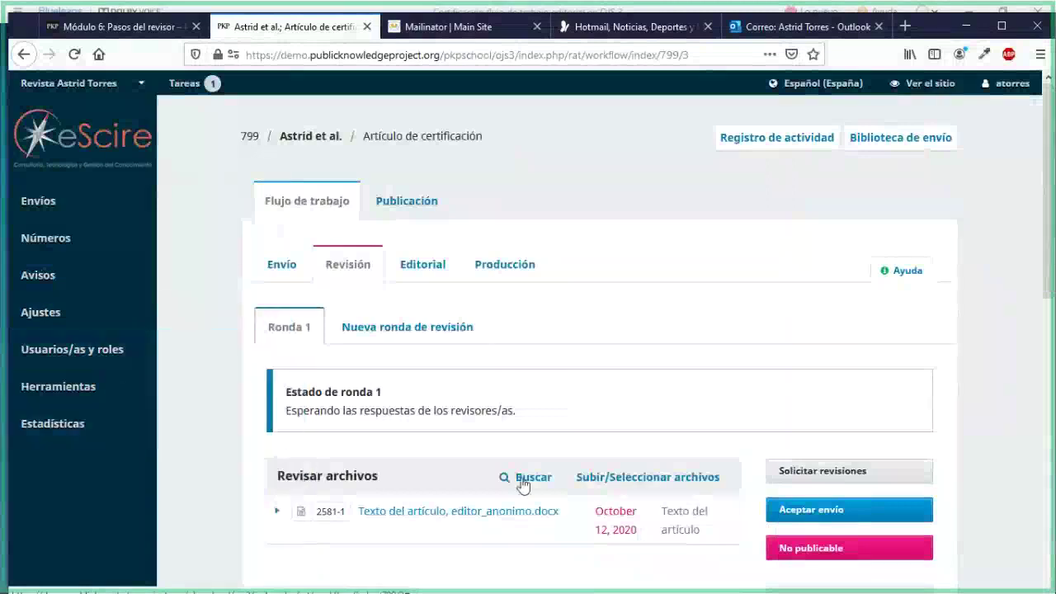
scroll(541, 477, "down", 1)
scroll(540, 477, "down", 3)
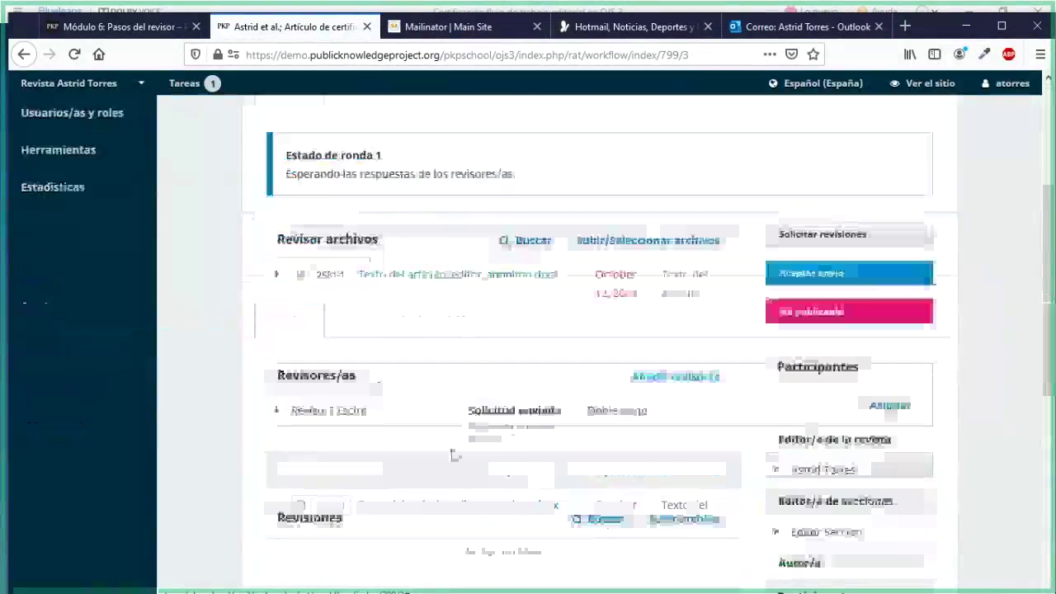
scroll(207, 365, "up", 2)
mouse_move(87, 286)
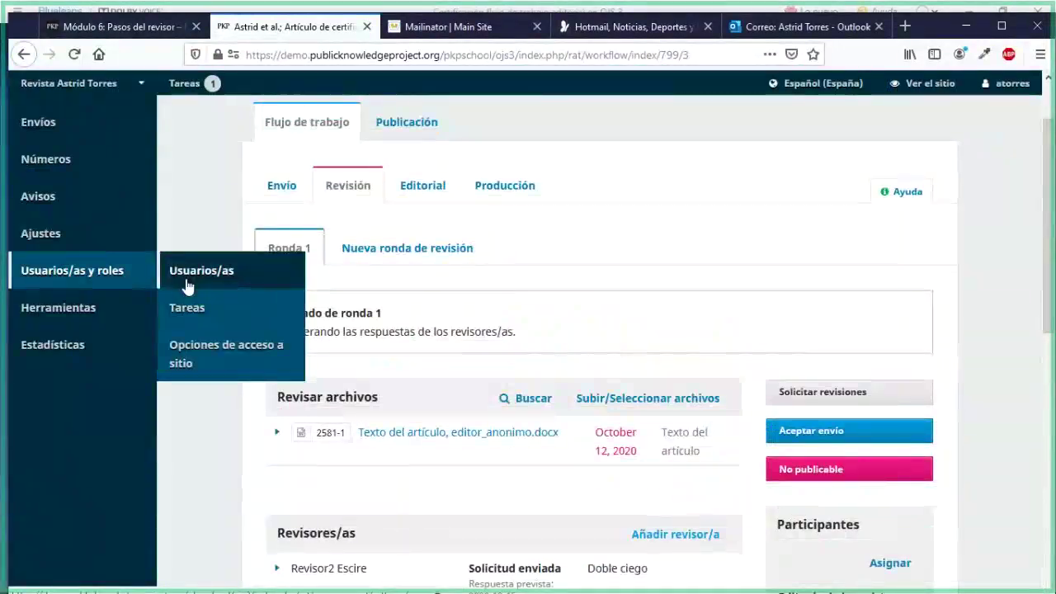
scroll(224, 460, "down", 3)
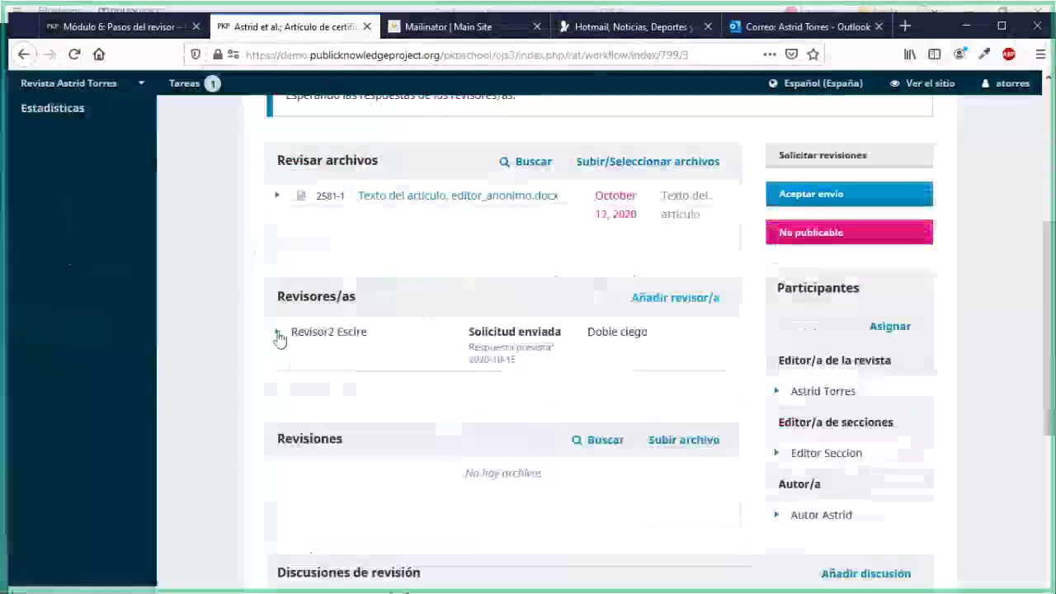
Log in as the assigned reviewer with 'Iniciar sesión como', confirming with Aceptar
left_click(278, 333)
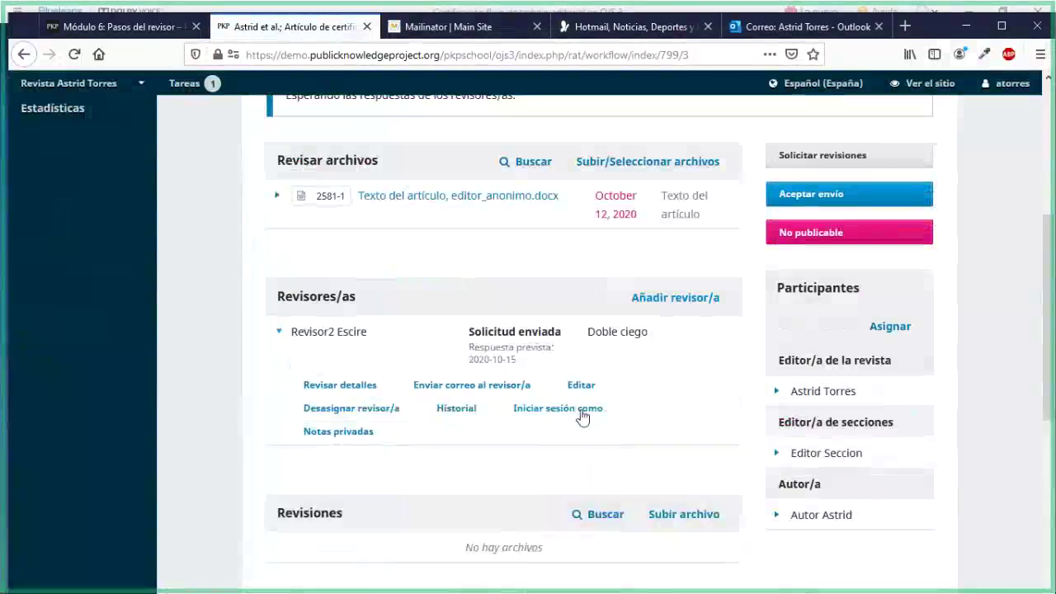
left_click(582, 410)
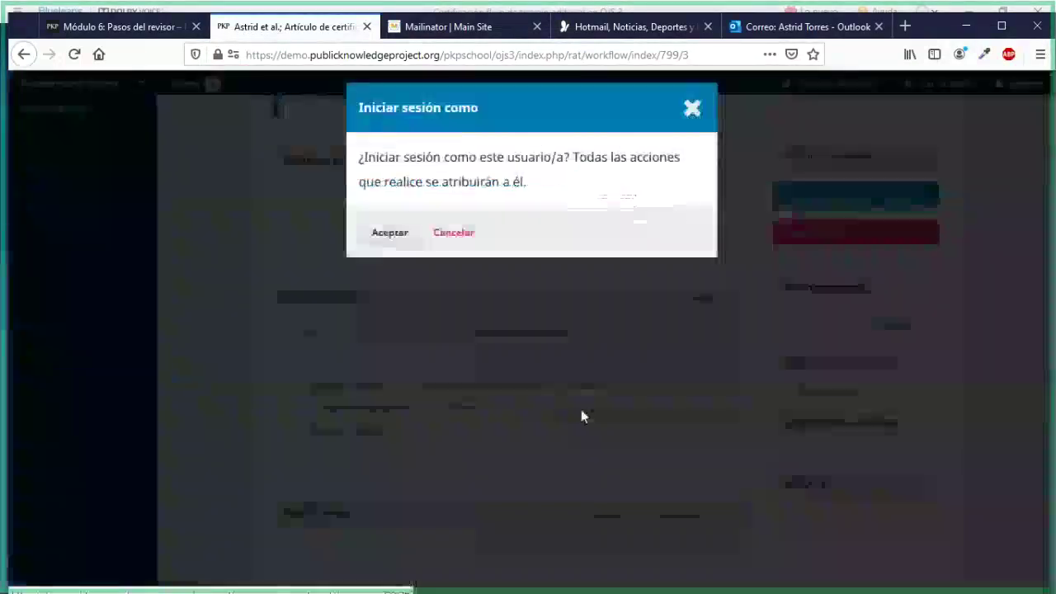
left_click(417, 234)
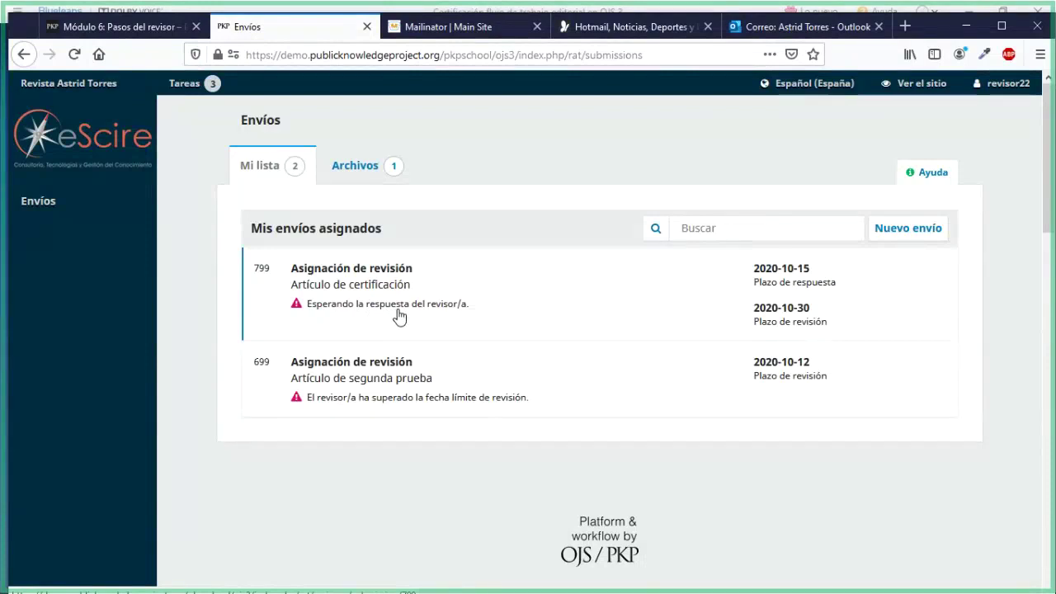
Open the review request for submission 799 and read its title, abstract and Doble ciego review type
left_click(329, 283)
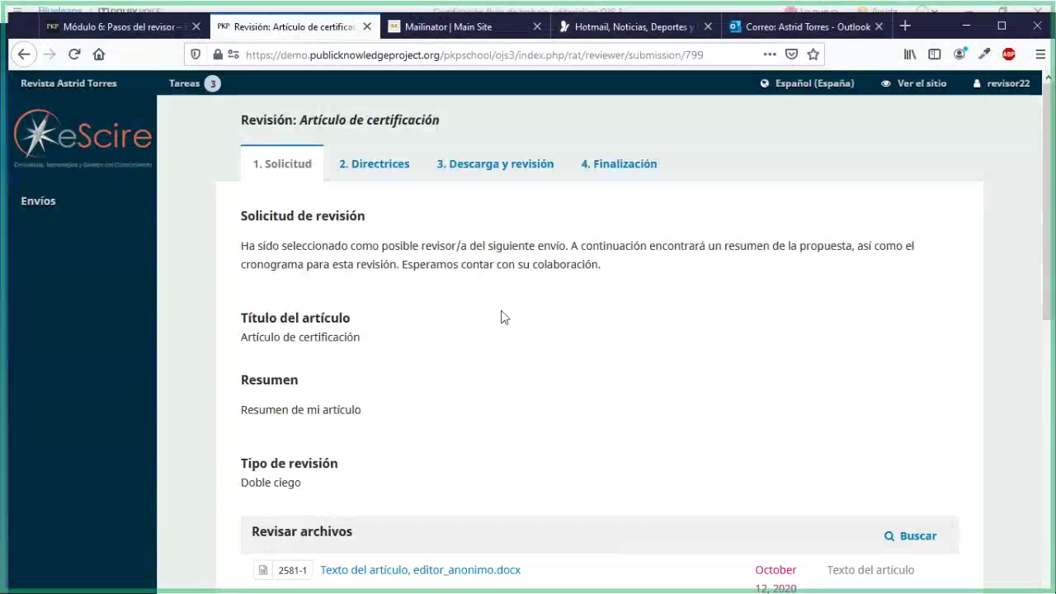
scroll(500, 317, "down", 2)
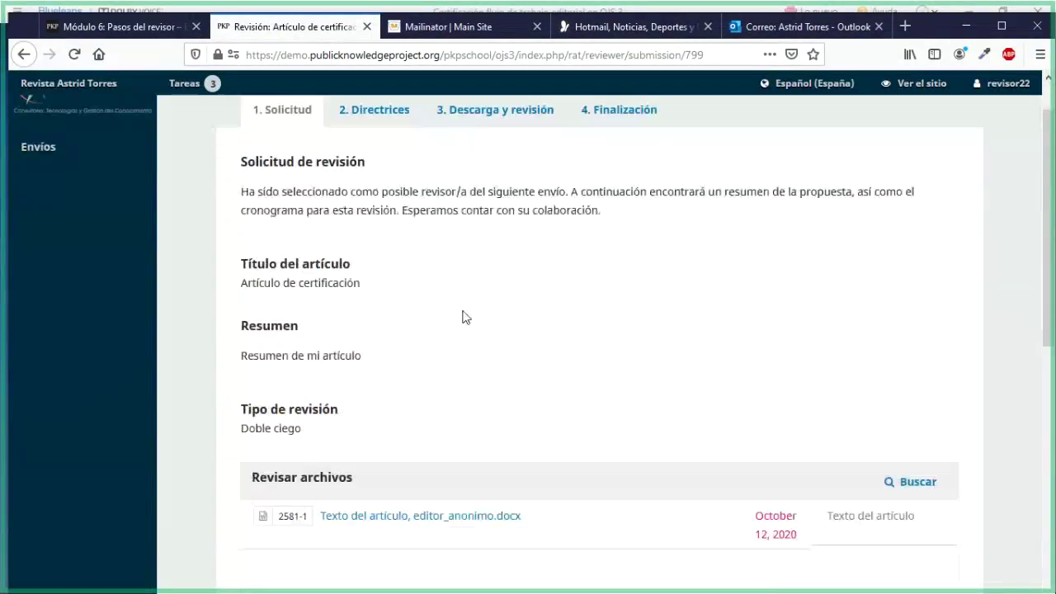
left_click_drag(240, 240, 314, 259)
left_click_drag(242, 301, 297, 329)
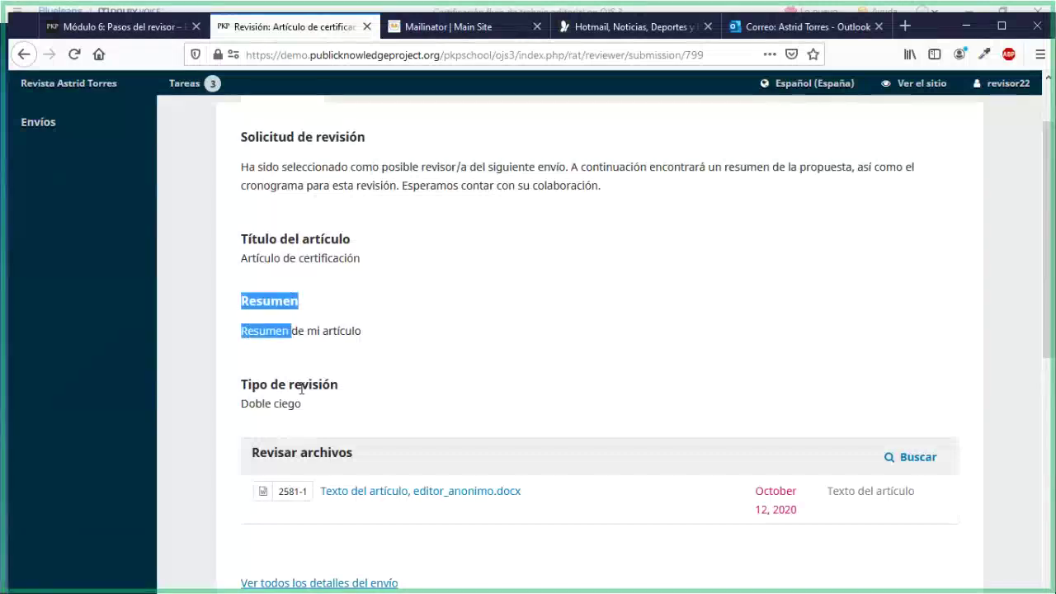
left_click_drag(302, 384, 328, 405)
scroll(429, 421, "down", 6)
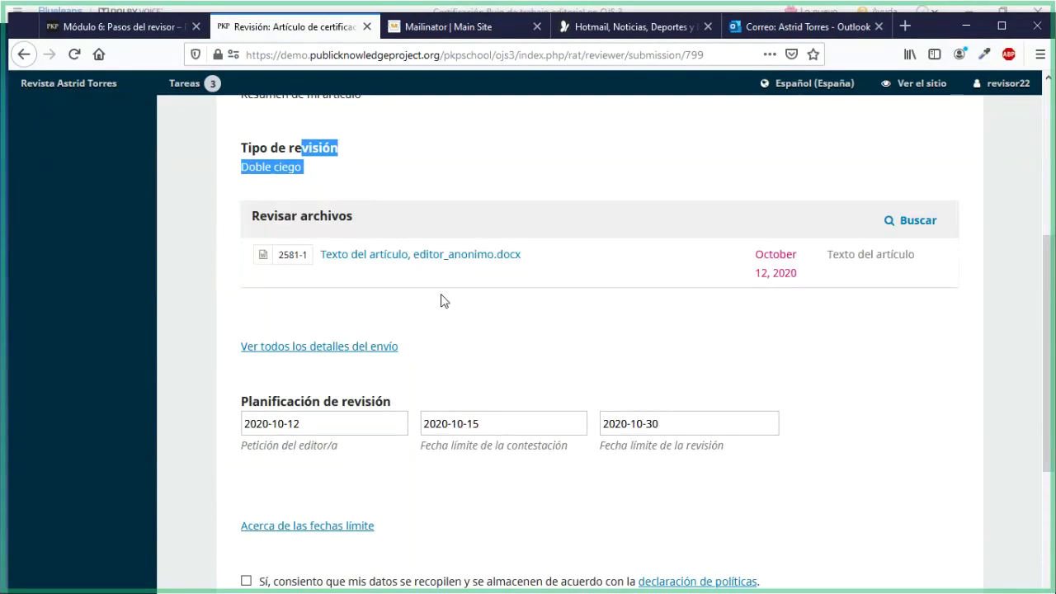
Consent to data storage and accept the review request, continuing to step 2
scroll(440, 300, "down", 3)
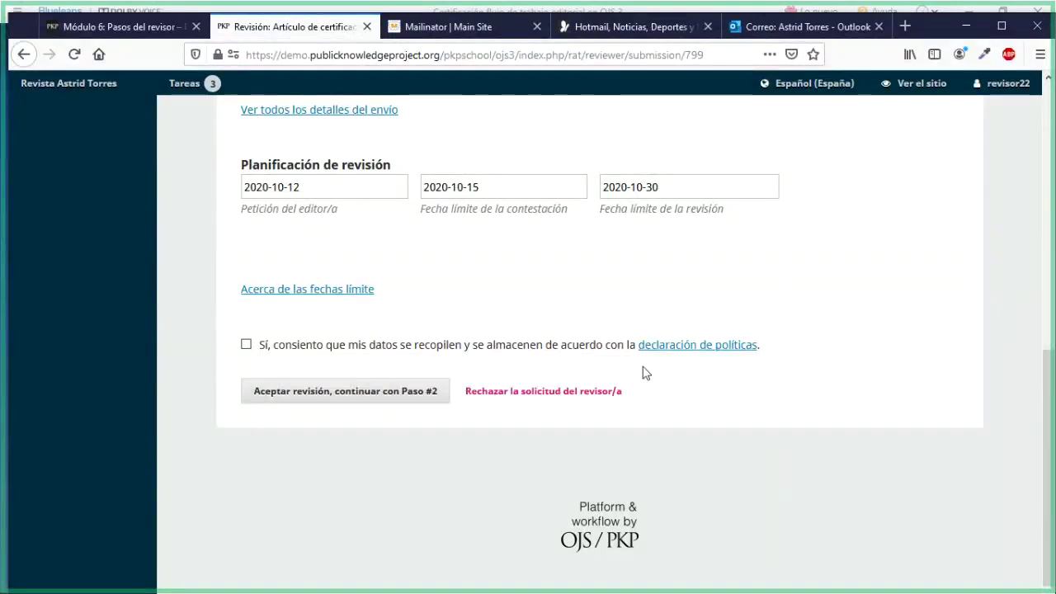
left_click(246, 344)
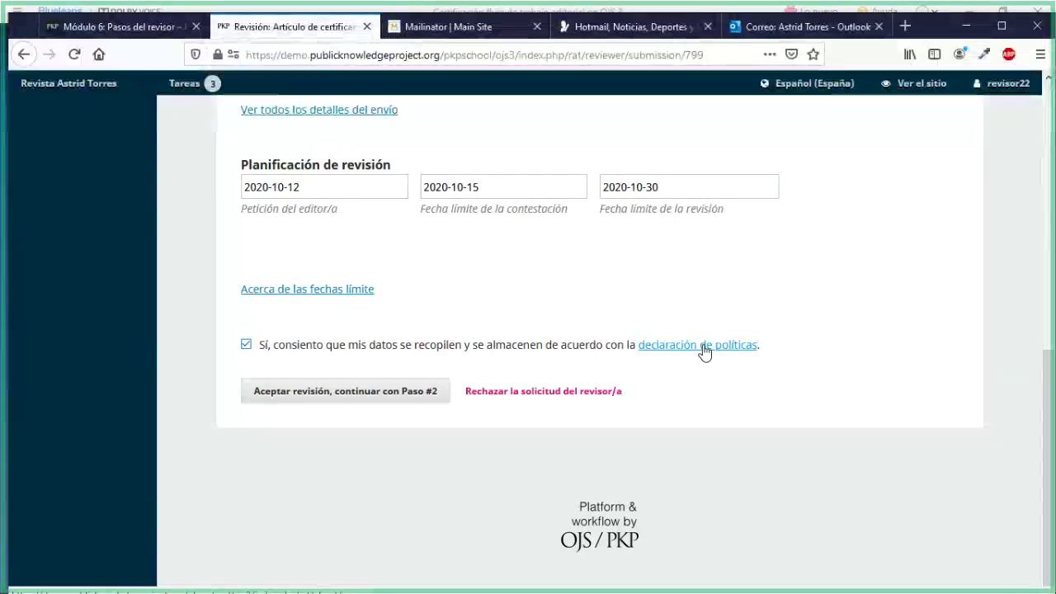
left_click(384, 403)
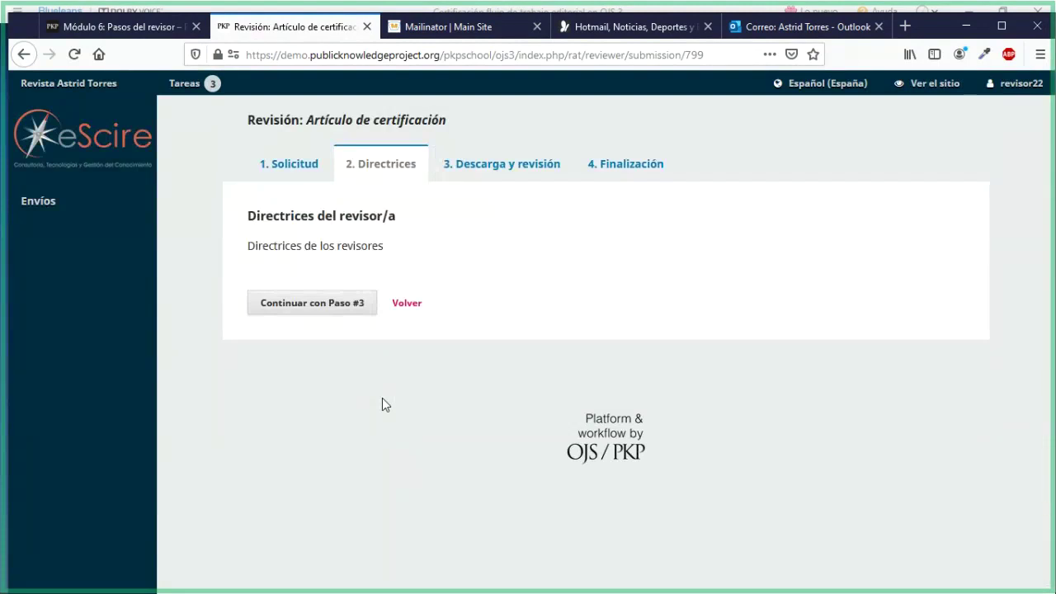
Read the reviewer guidelines and continue to step 3, Descarga y revisión
left_click_drag(247, 215, 245, 245)
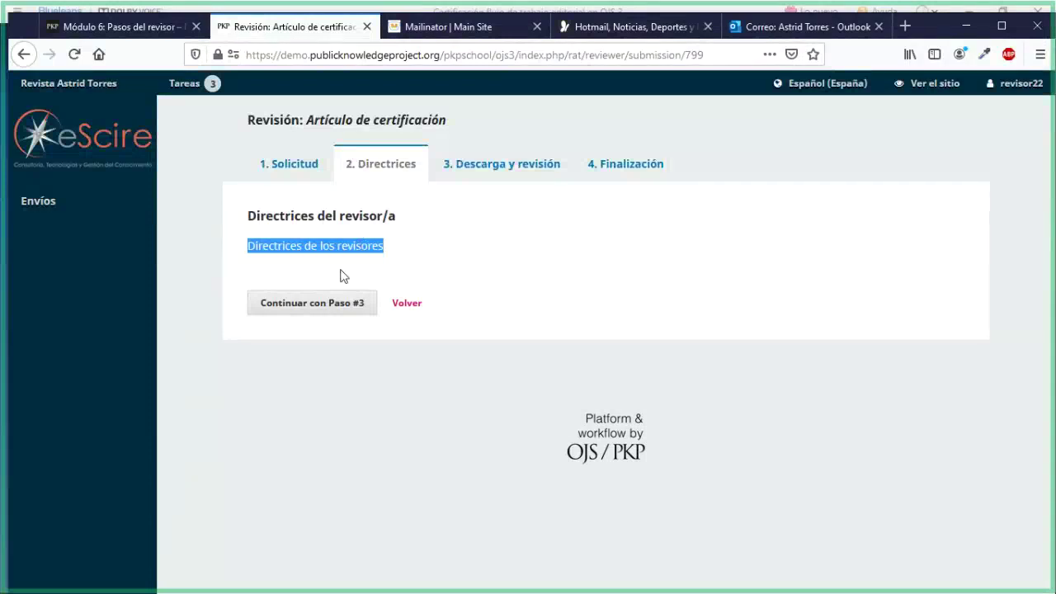
left_click(317, 310)
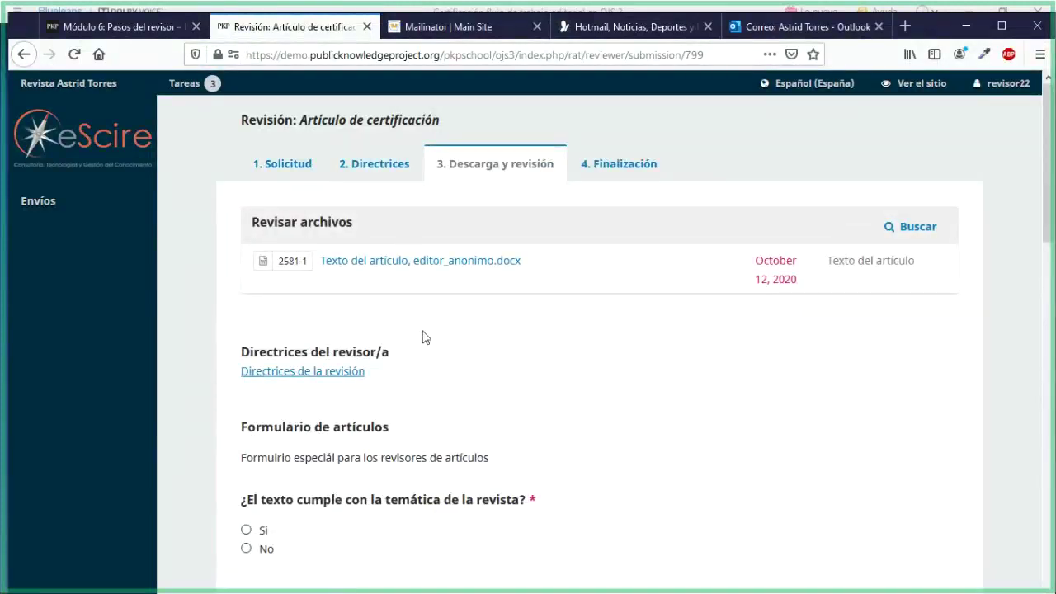
left_click(460, 268)
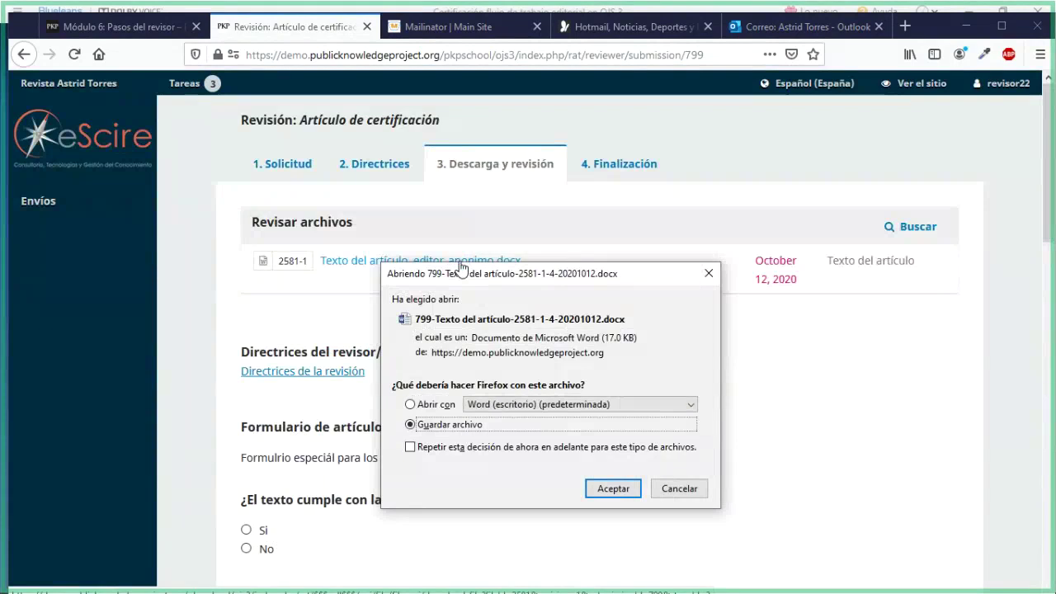
left_click(679, 488)
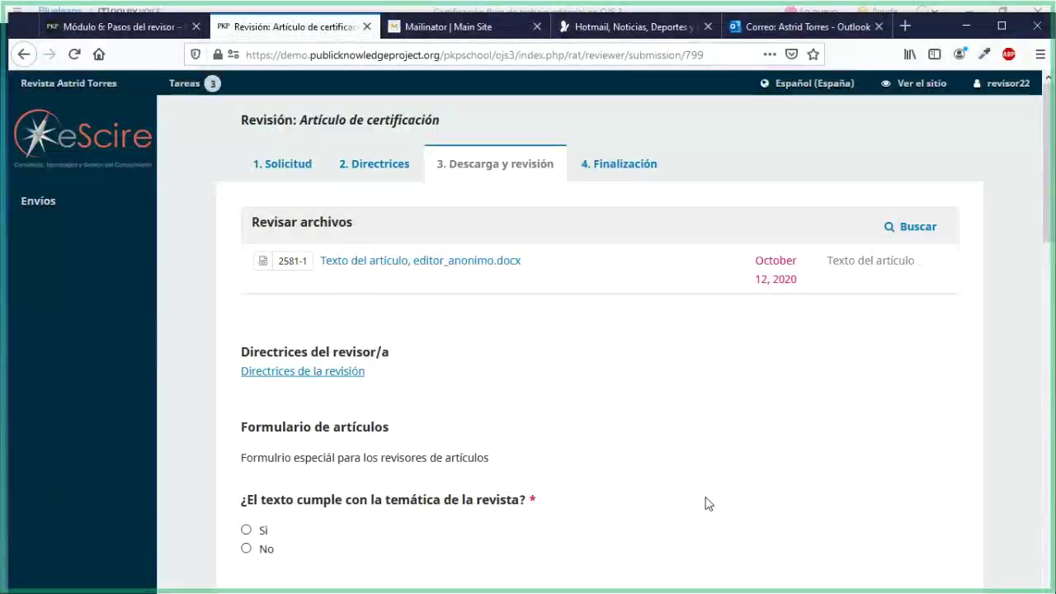
scroll(706, 503, "down", 5)
scroll(706, 503, "down", 3)
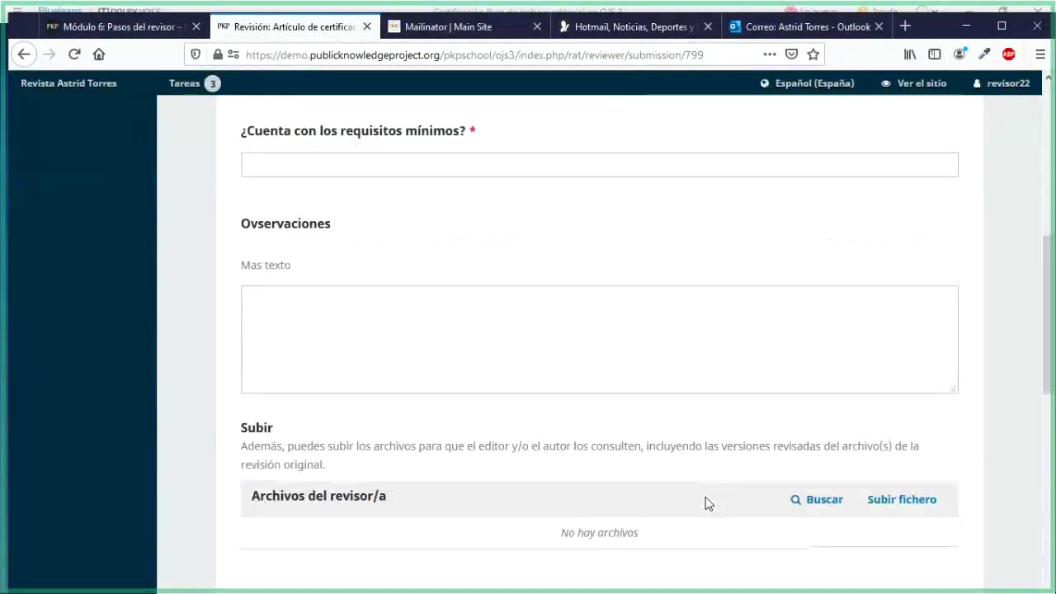
scroll(705, 503, "down", 5)
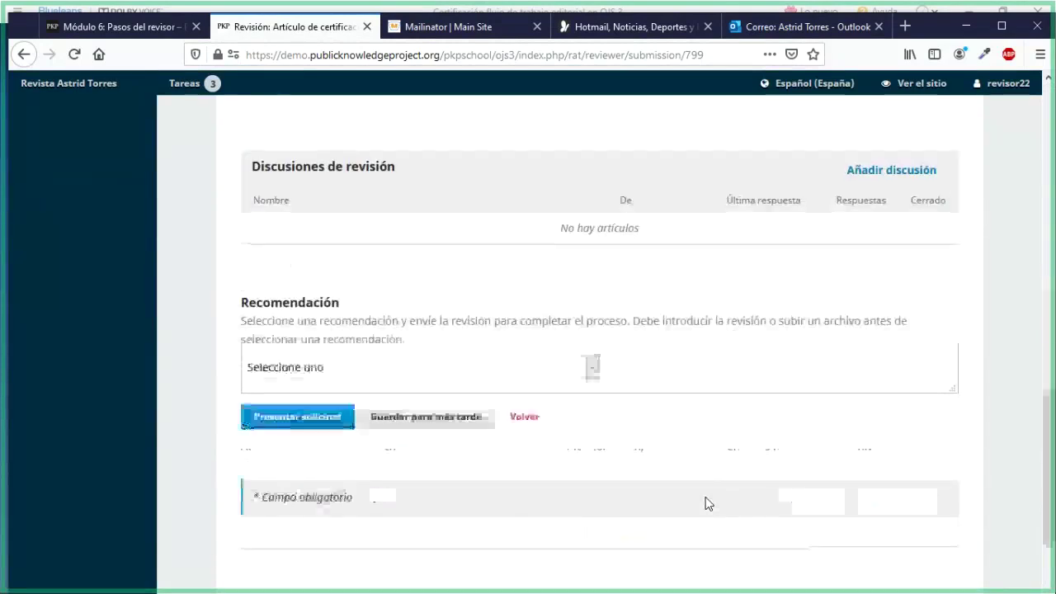
scroll(705, 503, "up", 12)
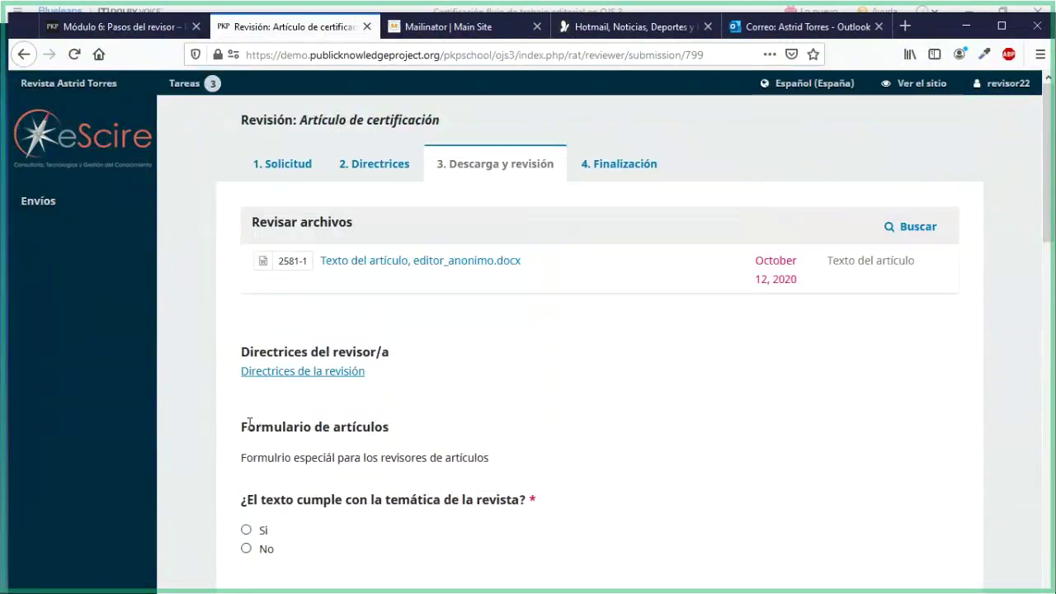
left_click_drag(249, 423, 382, 428)
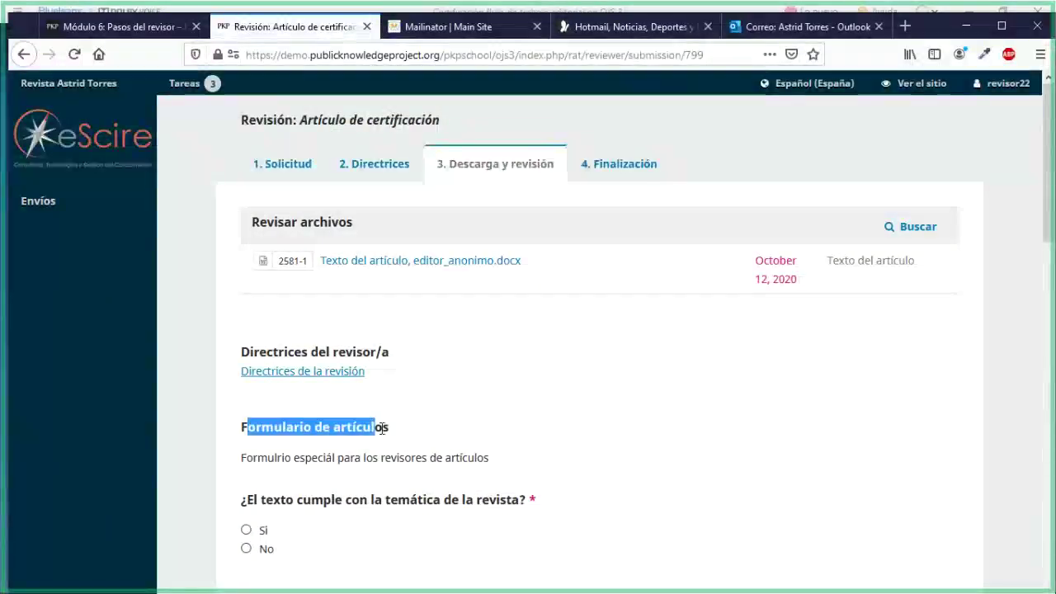
scroll(644, 465, "down", 10)
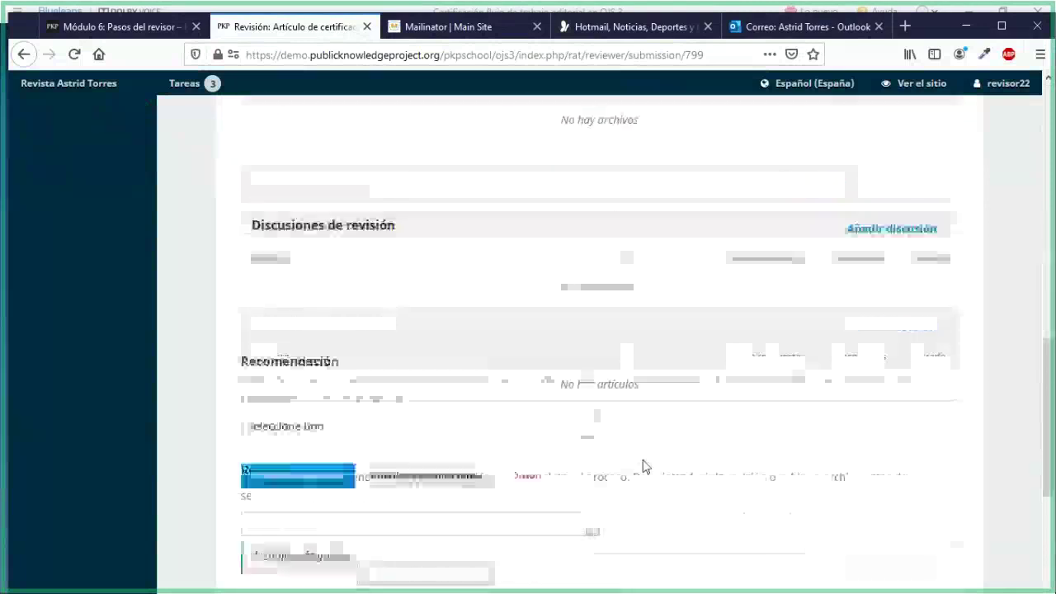
scroll(644, 462, "down", 3)
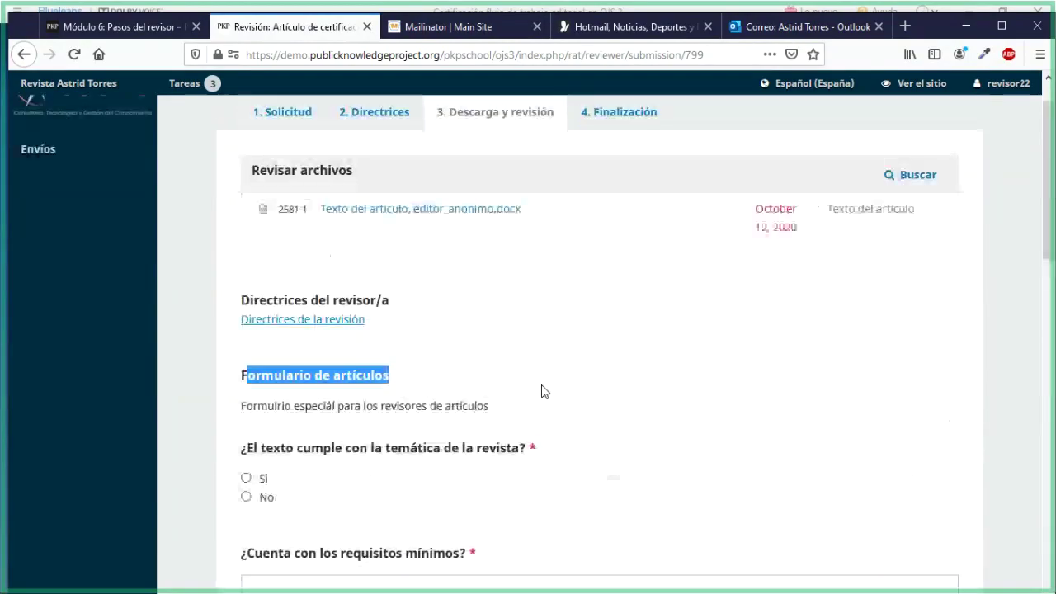
scroll(542, 391, "up", 1)
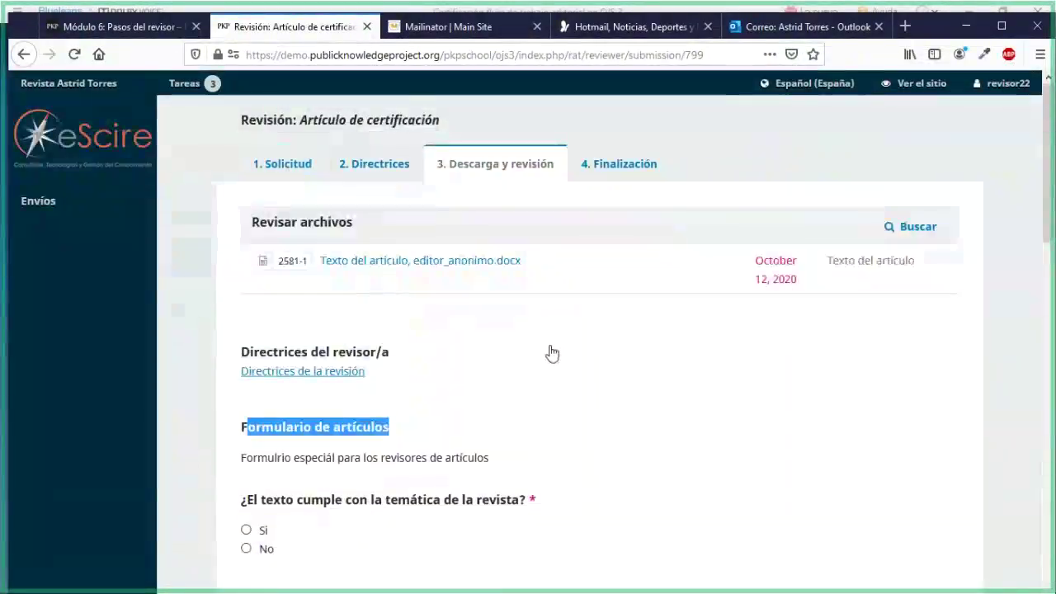
left_click(405, 431)
scroll(405, 431, "down", 3)
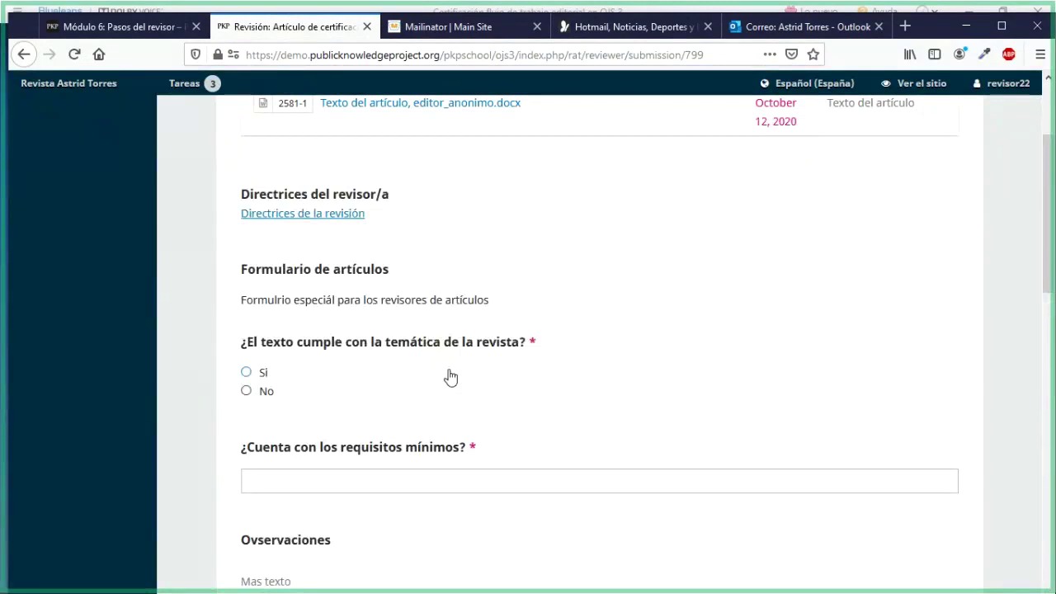
scroll(450, 377, "down", 2)
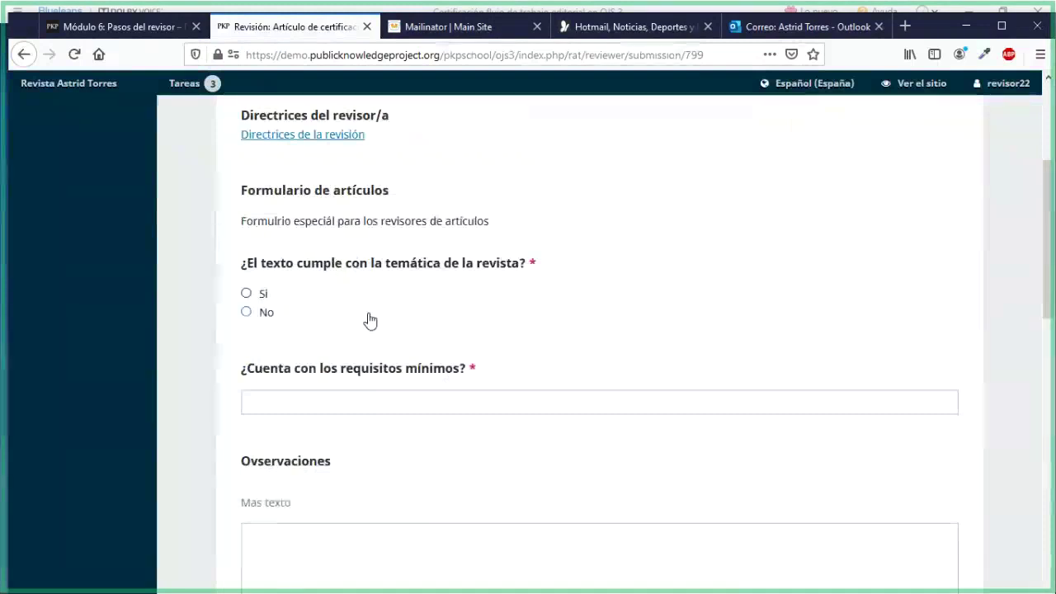
Answer Sí on the journal-theme question and enter 'Falta completar' for minimum requirements
left_click(246, 293)
left_click(282, 403)
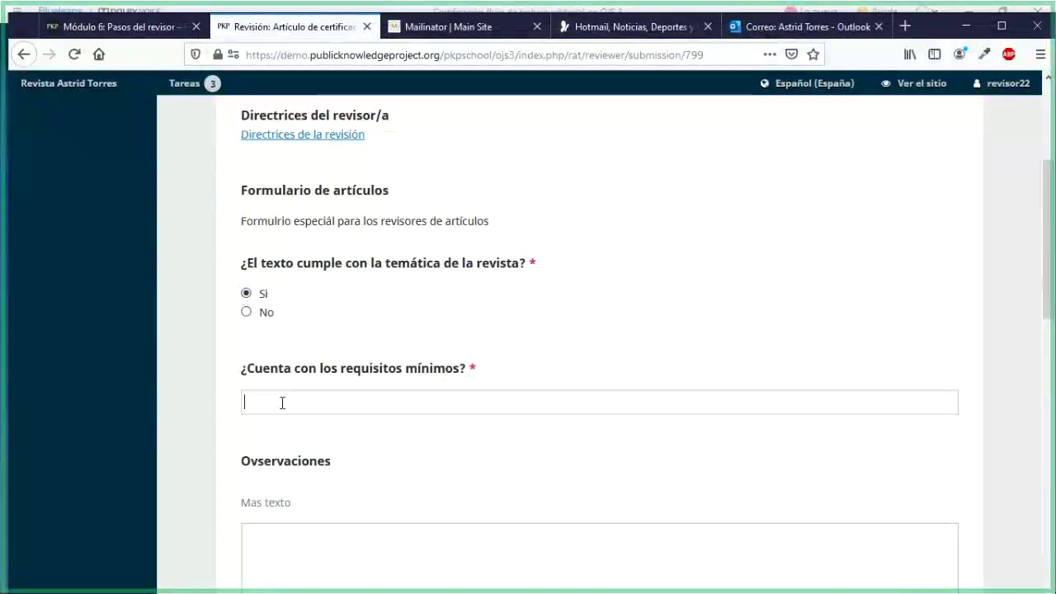
type("Fala")
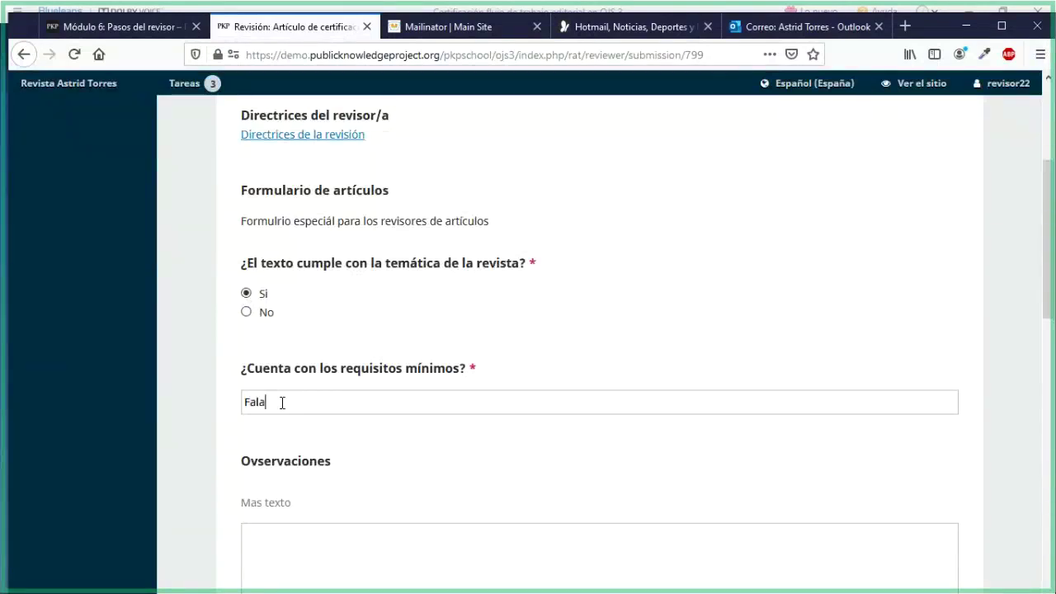
key("BackSpace")
type("ta")
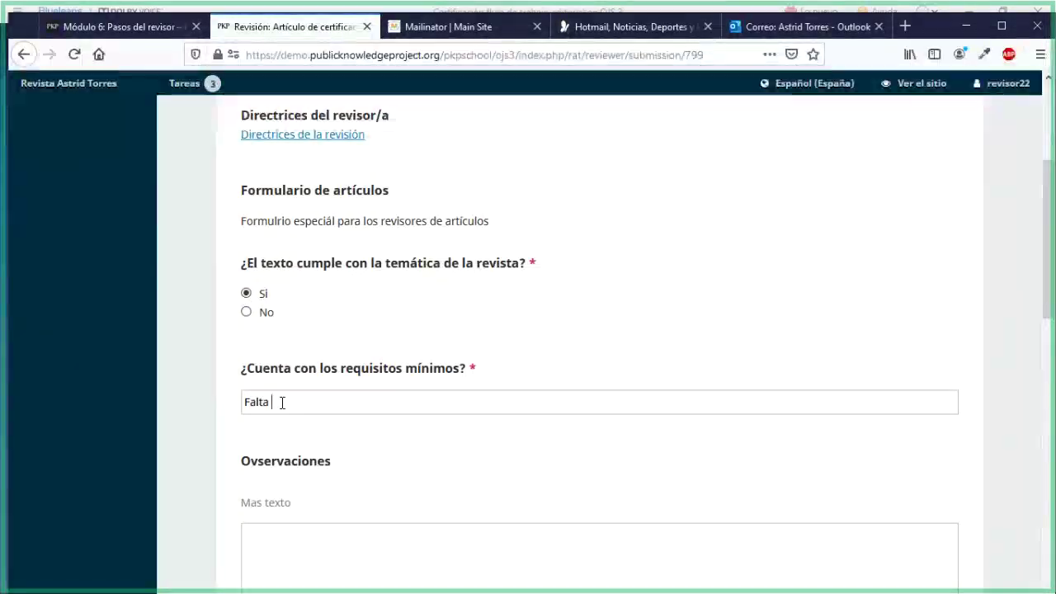
type(" cop")
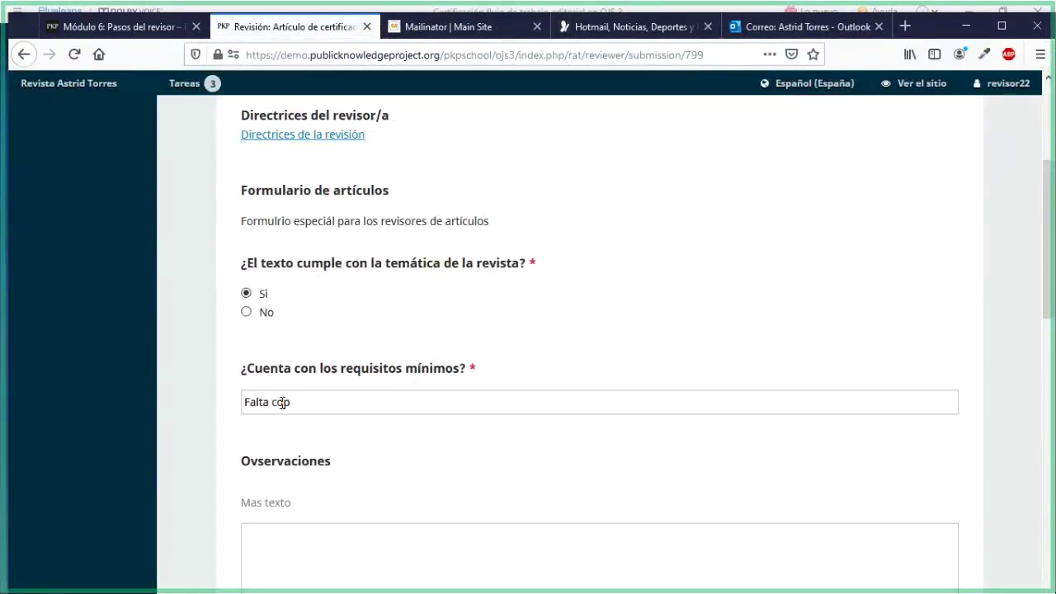
key("BackSpace")
type("mpletar")
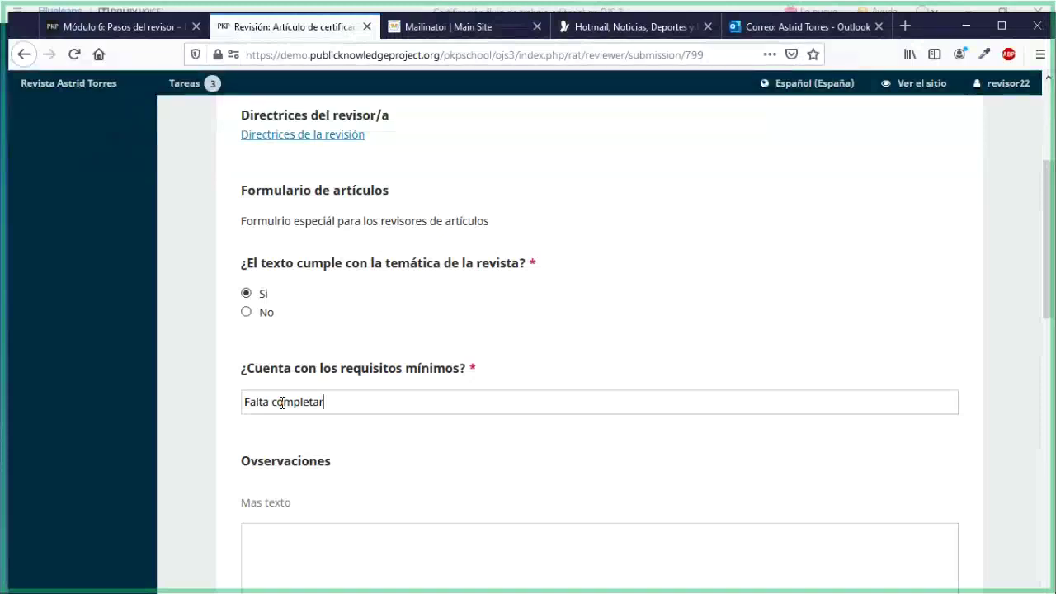
Enter 'Cambiar textos de resumen' in the Observaciones box
scroll(366, 332, "down", 5)
left_click(366, 333)
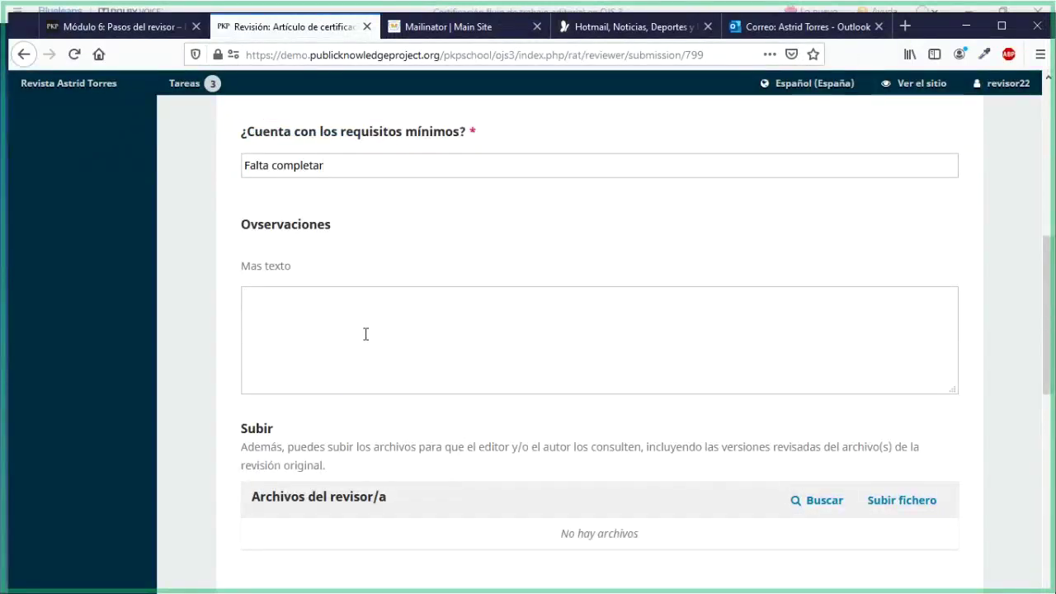
type("Cambiar textos de")
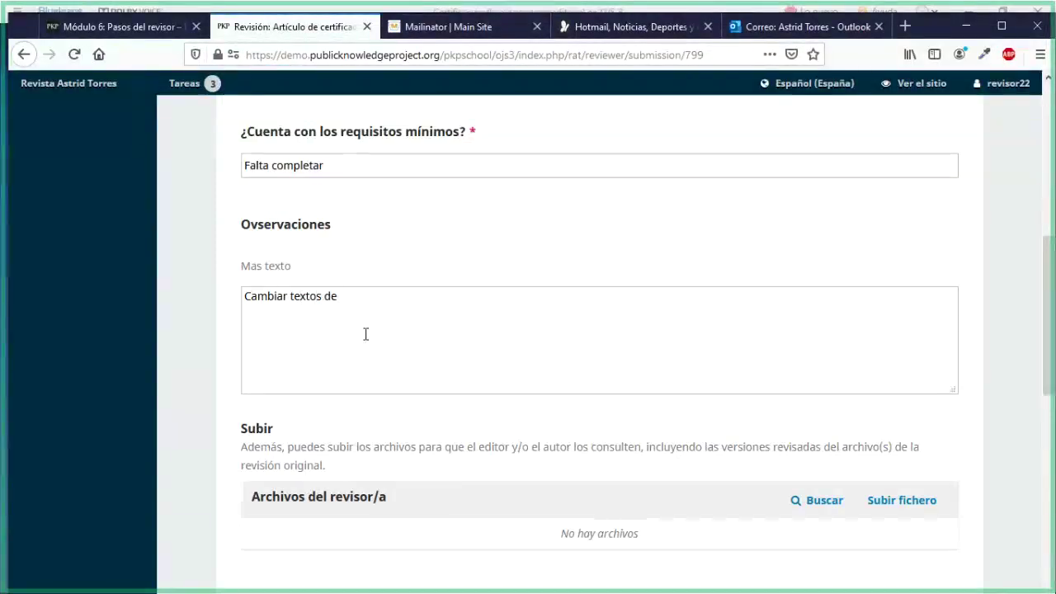
type(" resumen")
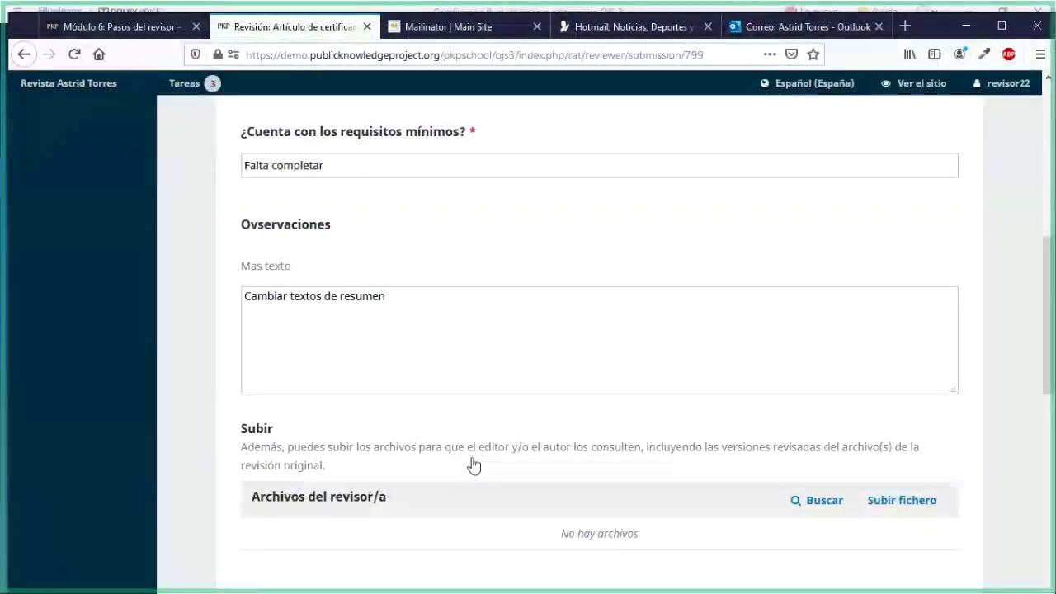
scroll(401, 354, "down", 5)
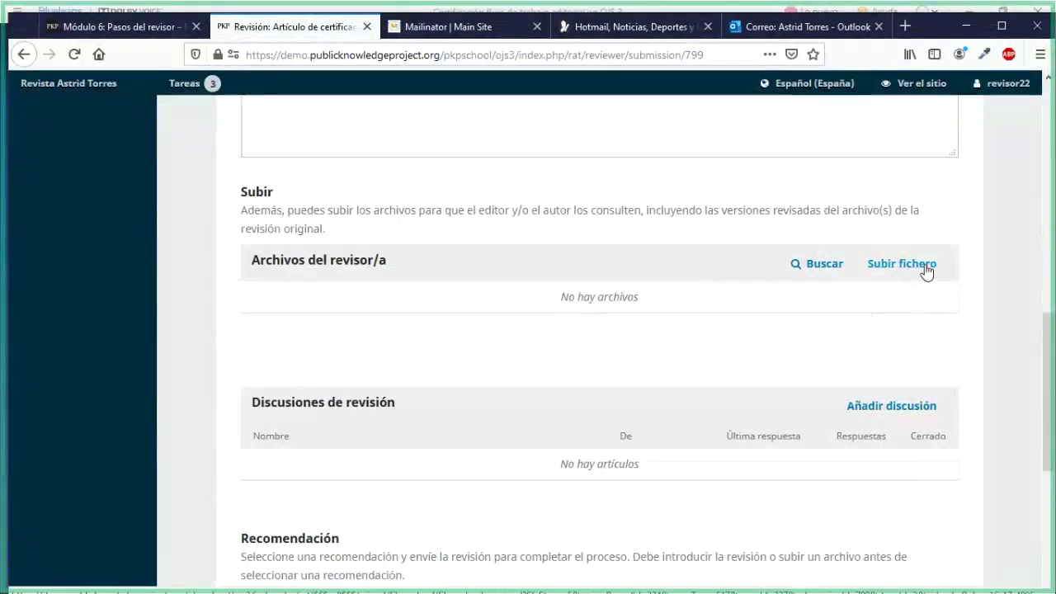
Upload revisor_modificaciones.docx as the reviewer file through the Subir fichero dialog
left_click(902, 264)
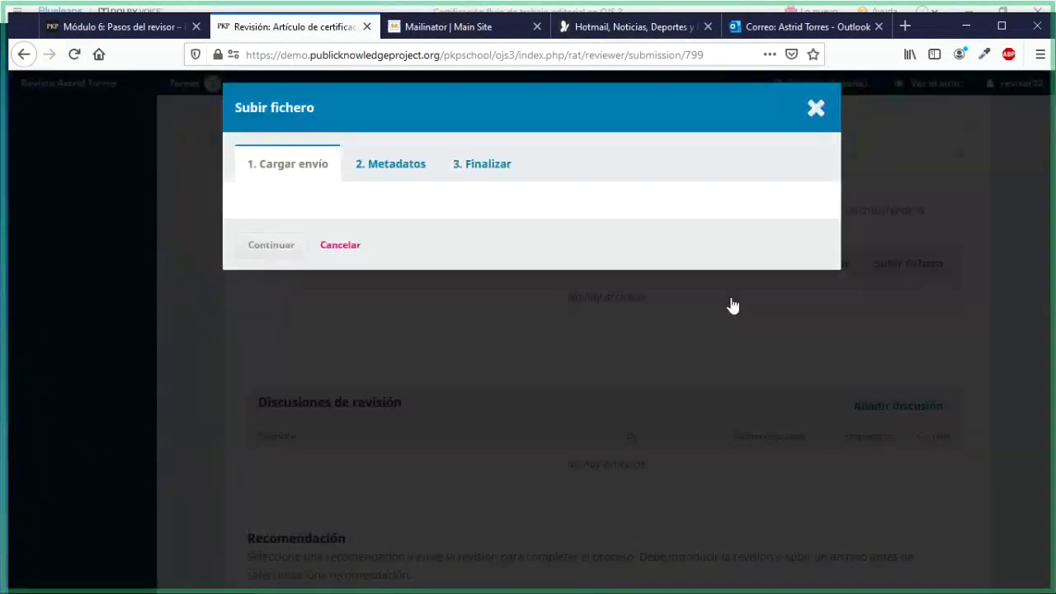
left_click(779, 235)
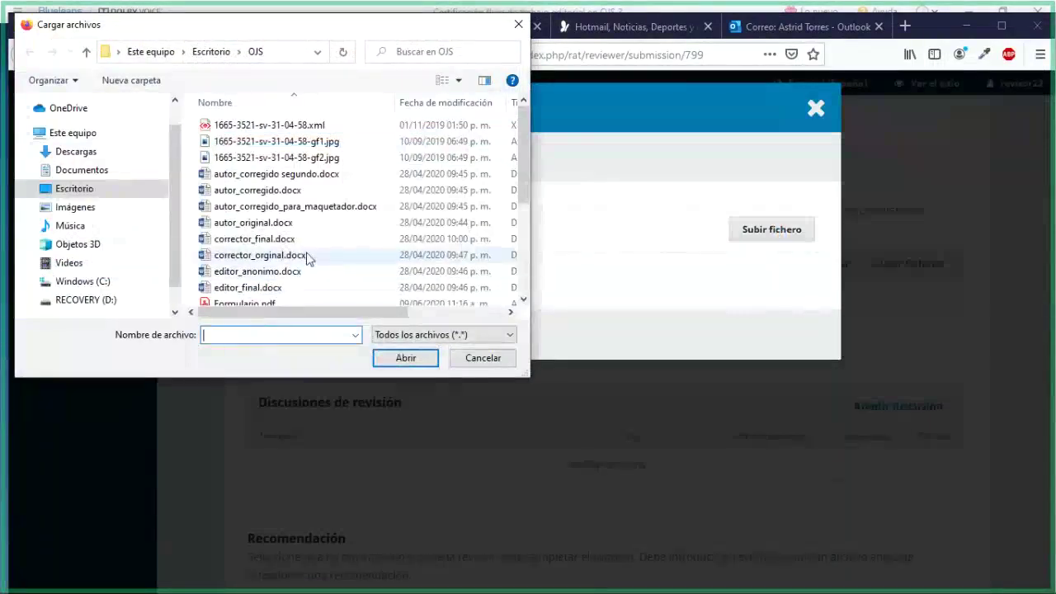
scroll(301, 272, "down", 3)
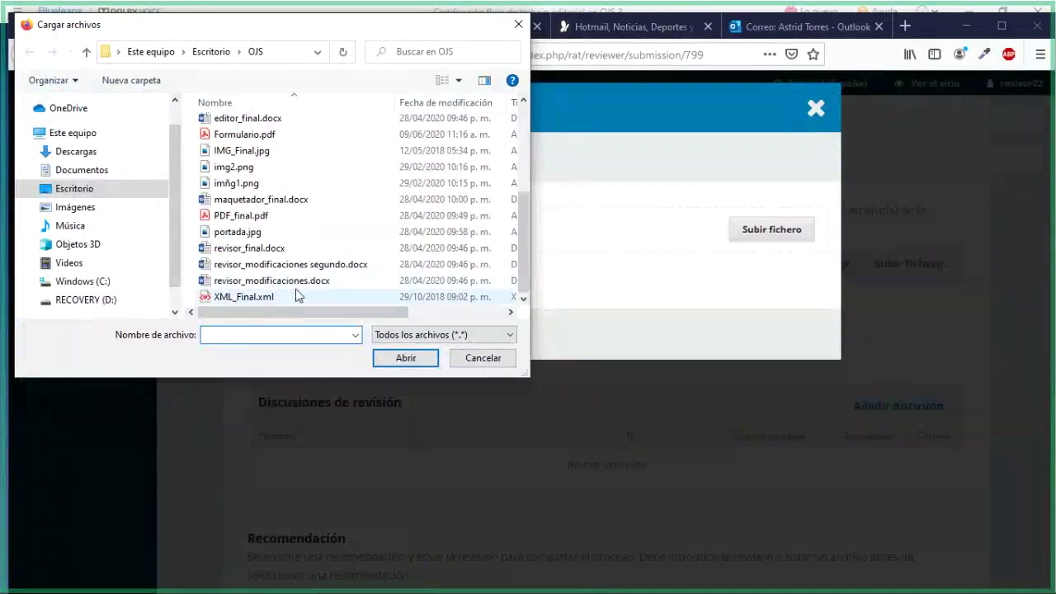
double_click(298, 296)
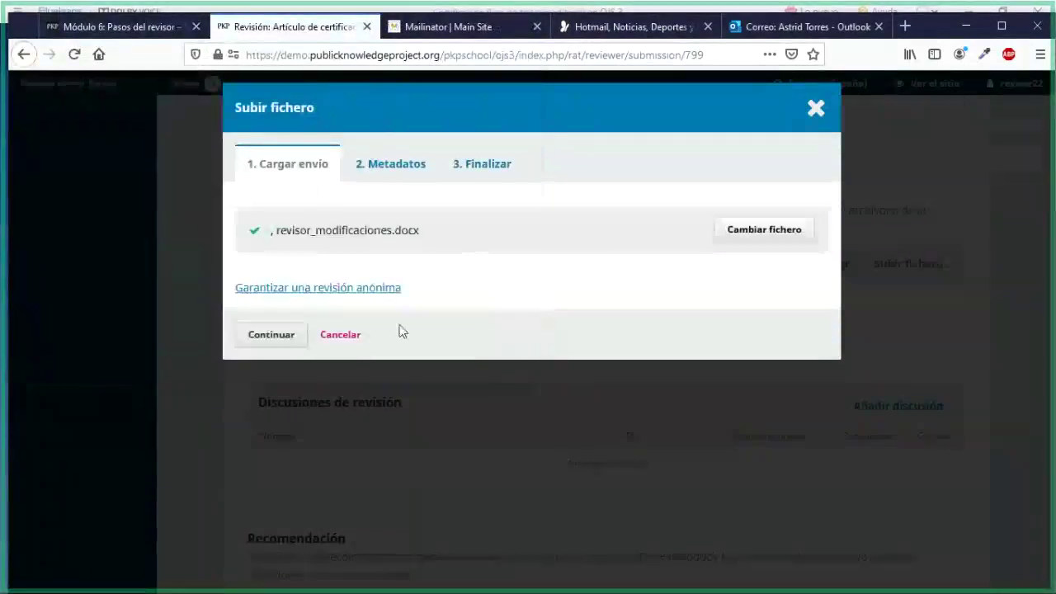
left_click(297, 335)
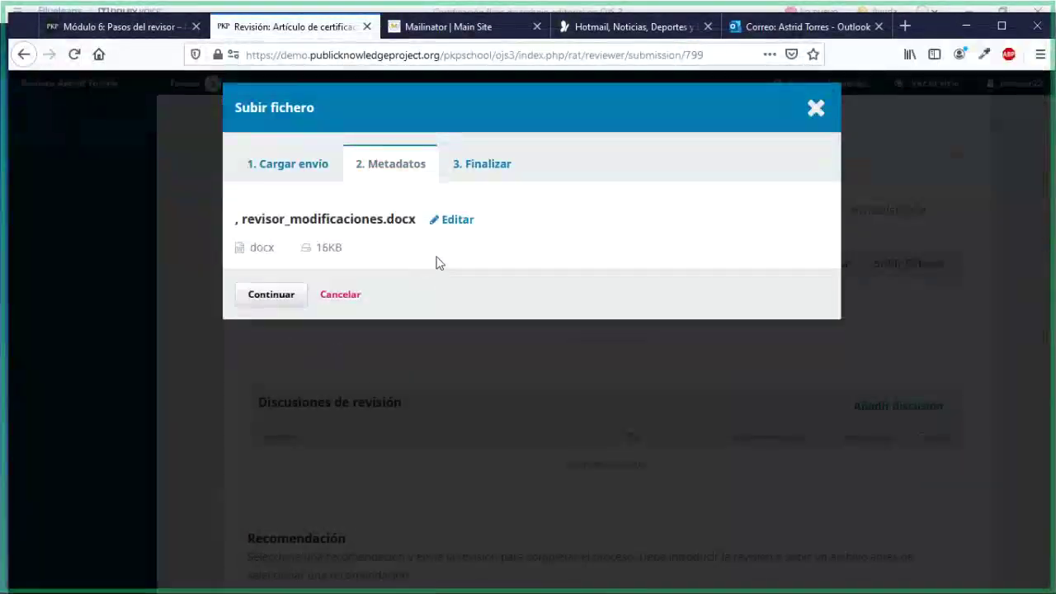
left_click(276, 299)
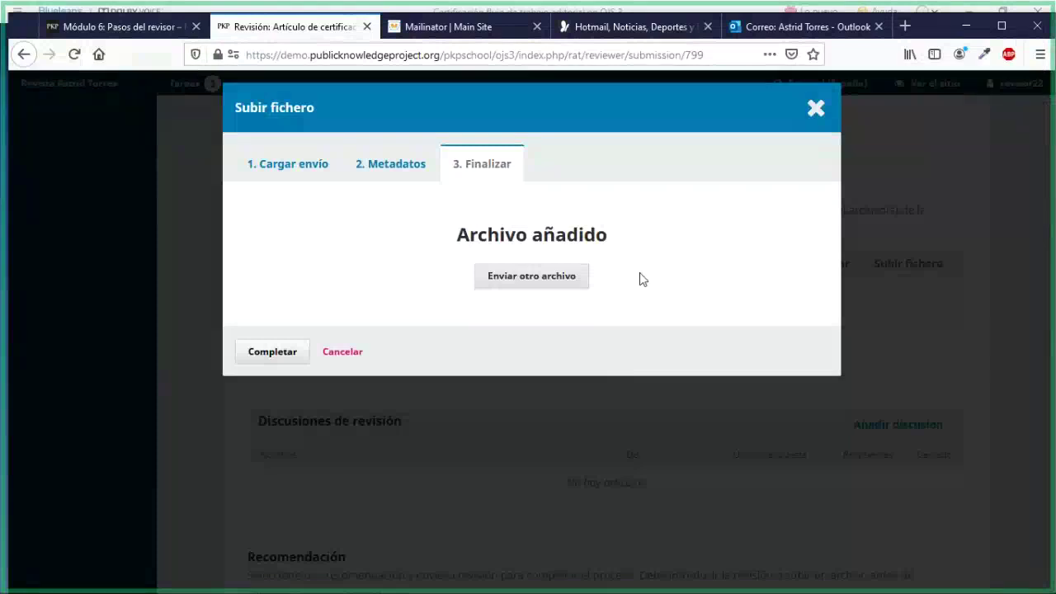
left_click(280, 352)
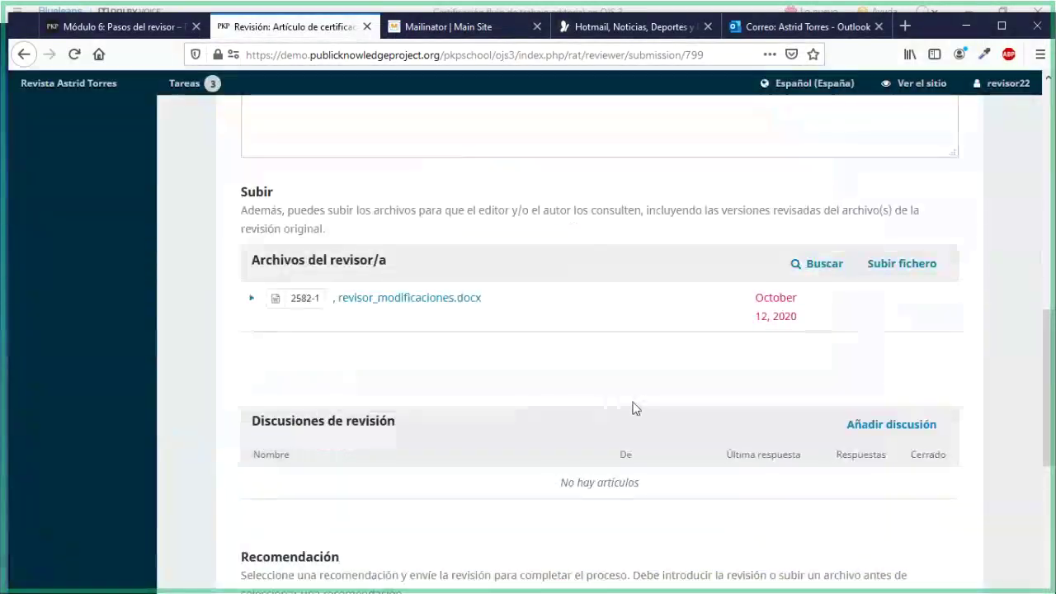
Scroll past the reviewer files and discussions to Recomendación and expand its 'Seleccione uno' list
left_click_drag(251, 261, 376, 261)
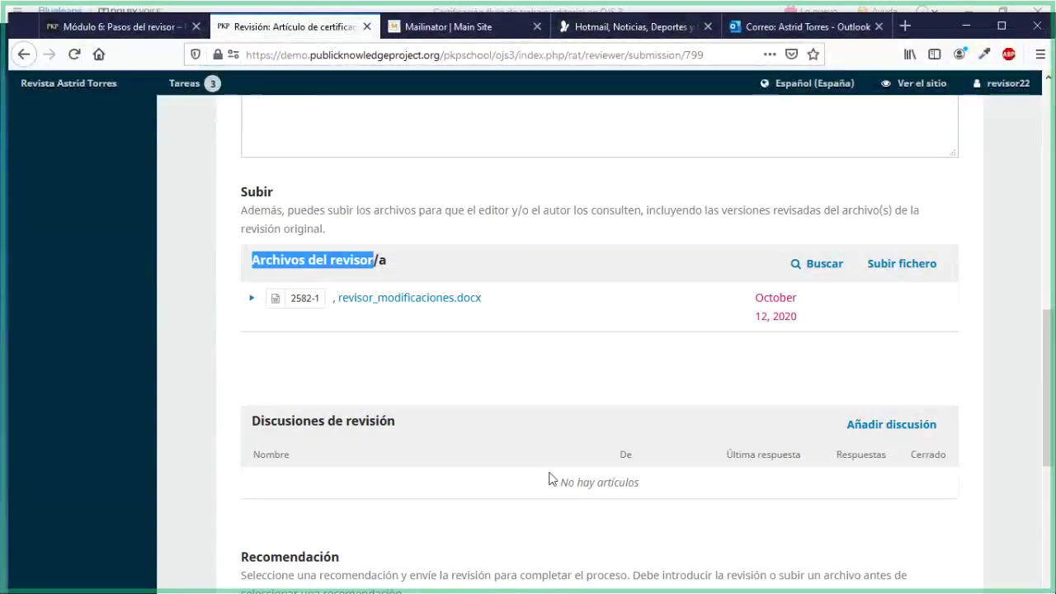
scroll(495, 443, "down", 3)
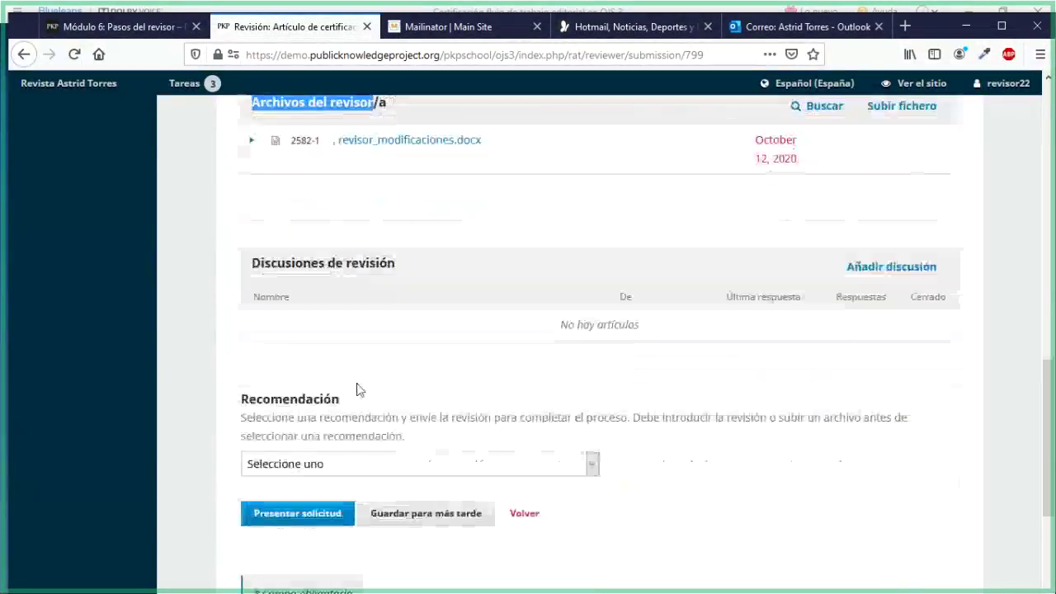
left_click_drag(260, 263, 397, 264)
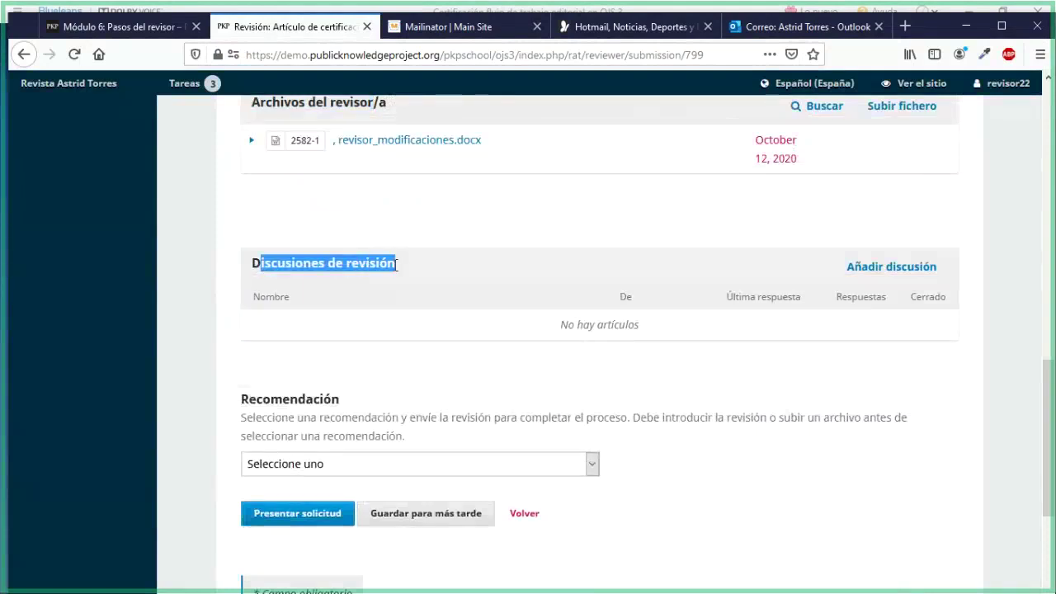
left_click(438, 347)
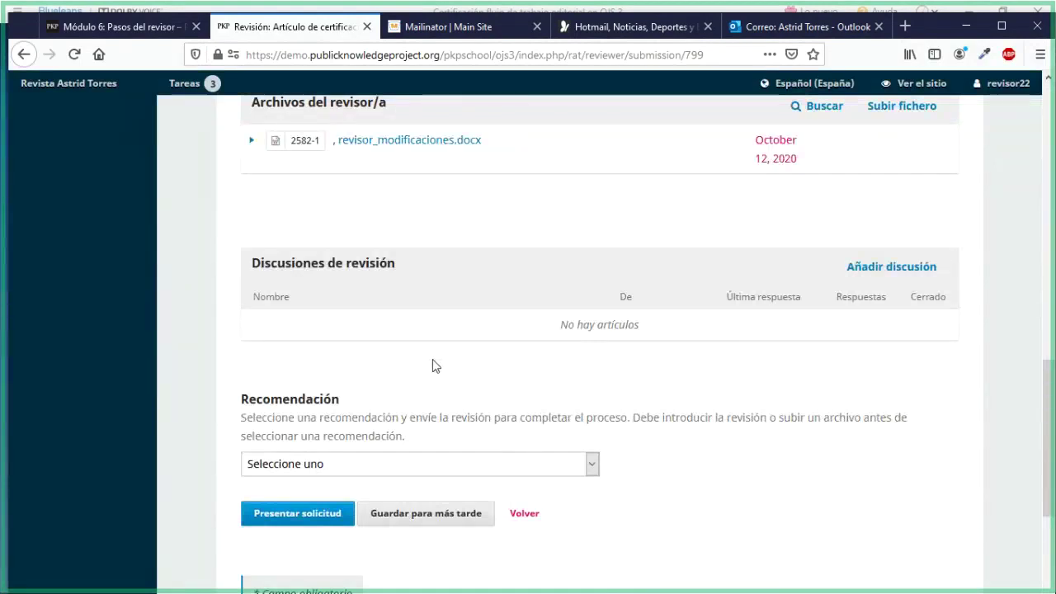
scroll(413, 346, "down", 1)
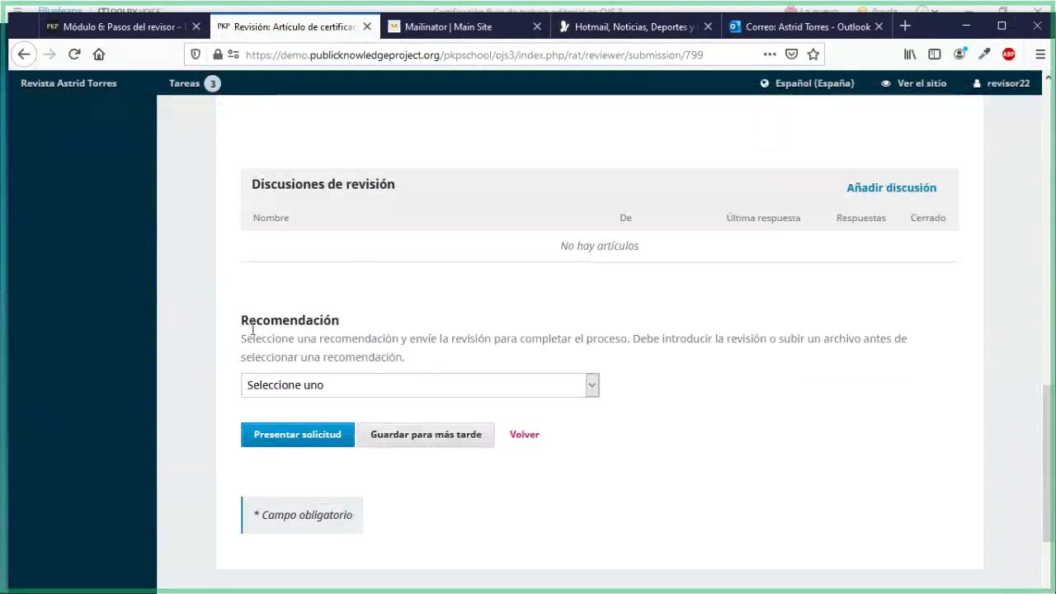
left_click_drag(253, 328, 321, 322)
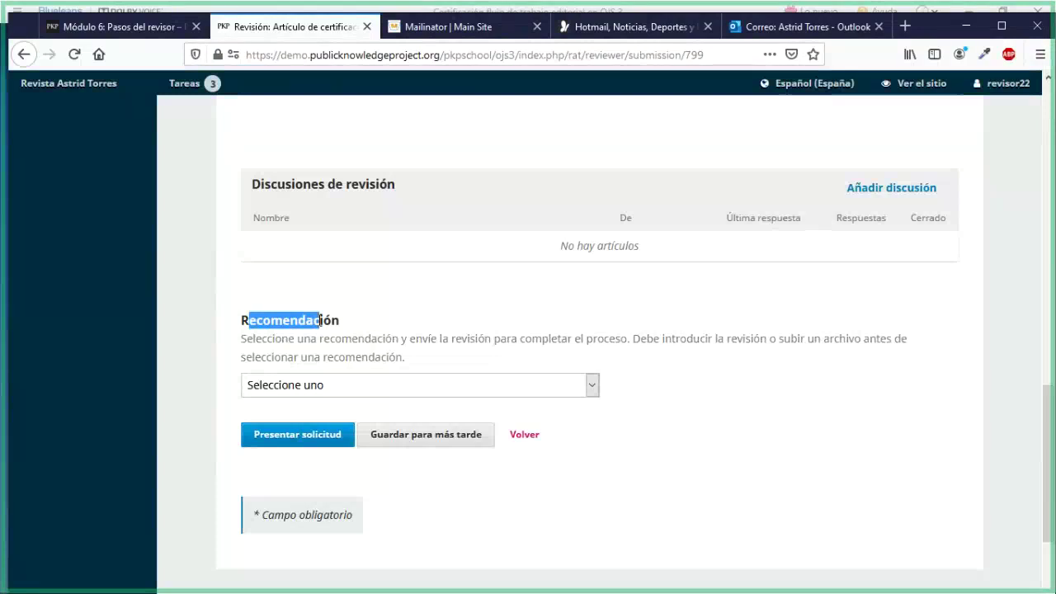
left_click(606, 410)
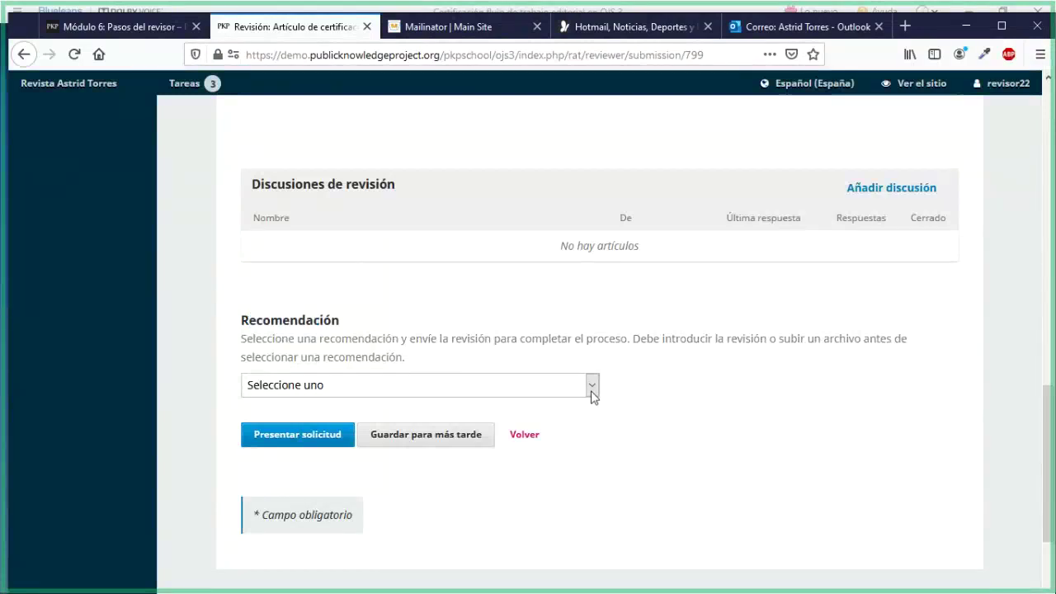
left_click(591, 394)
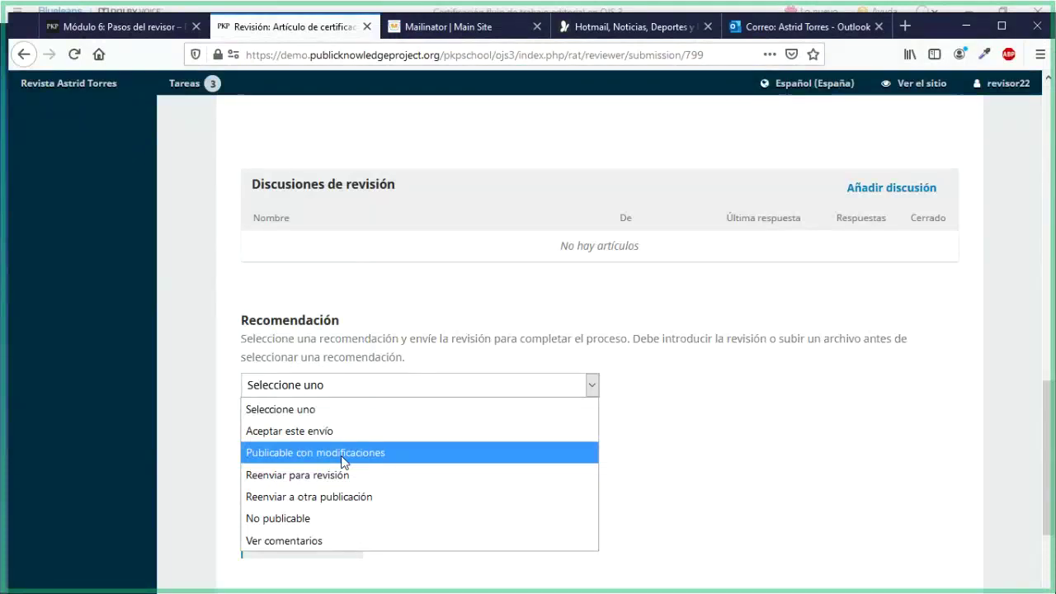
Choose 'Publicable con modificaciones' as the recommendation and scroll to check the form
left_click(343, 460)
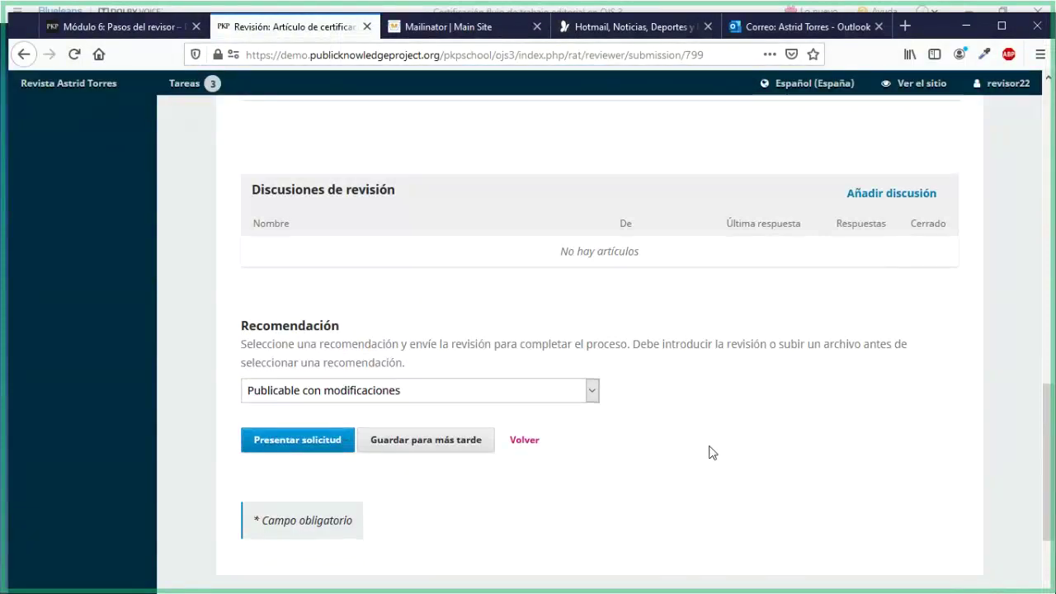
scroll(712, 452, "up", 5)
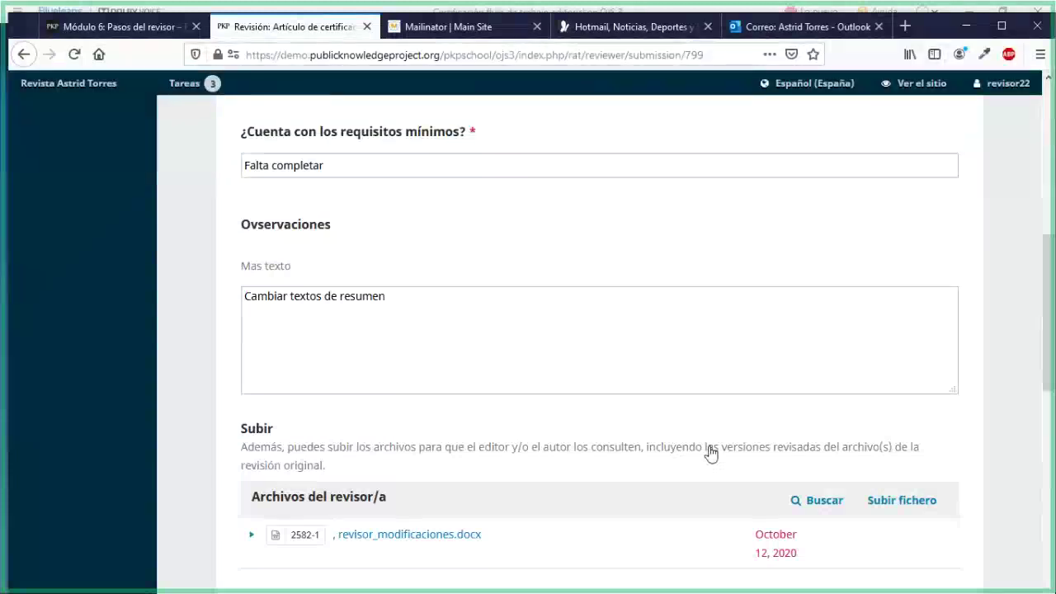
scroll(710, 452, "down", 4)
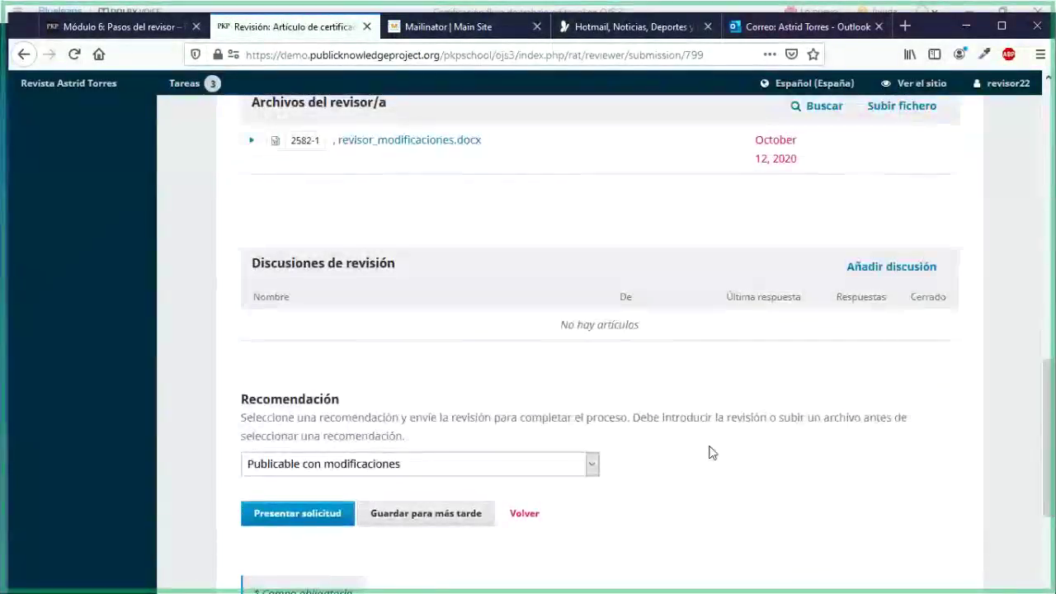
scroll(303, 454, "down", 2)
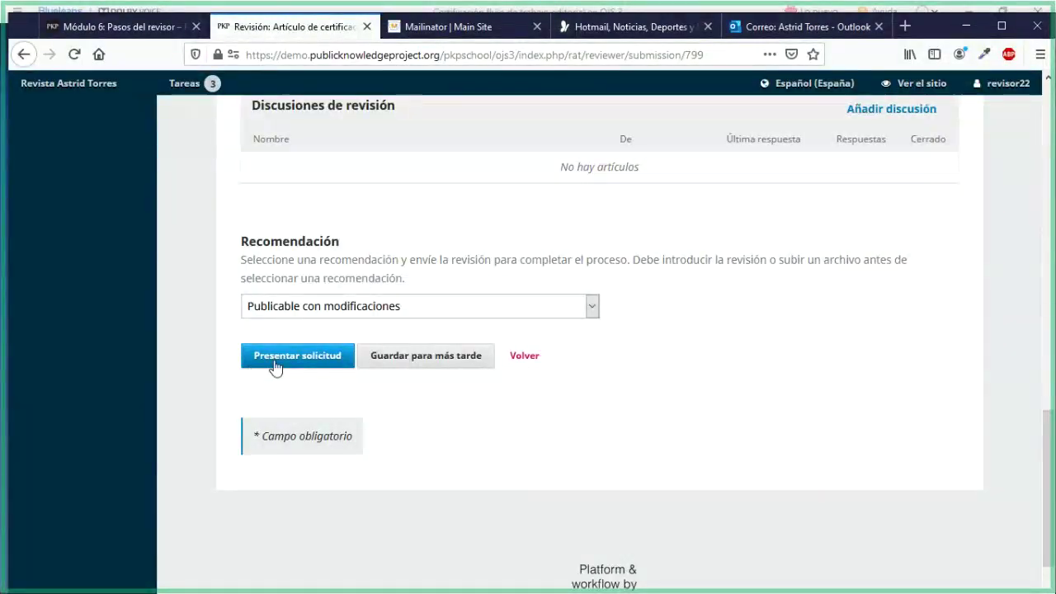
Submit the review with Presentar solicitud and confirm with Aceptar
left_click(275, 365)
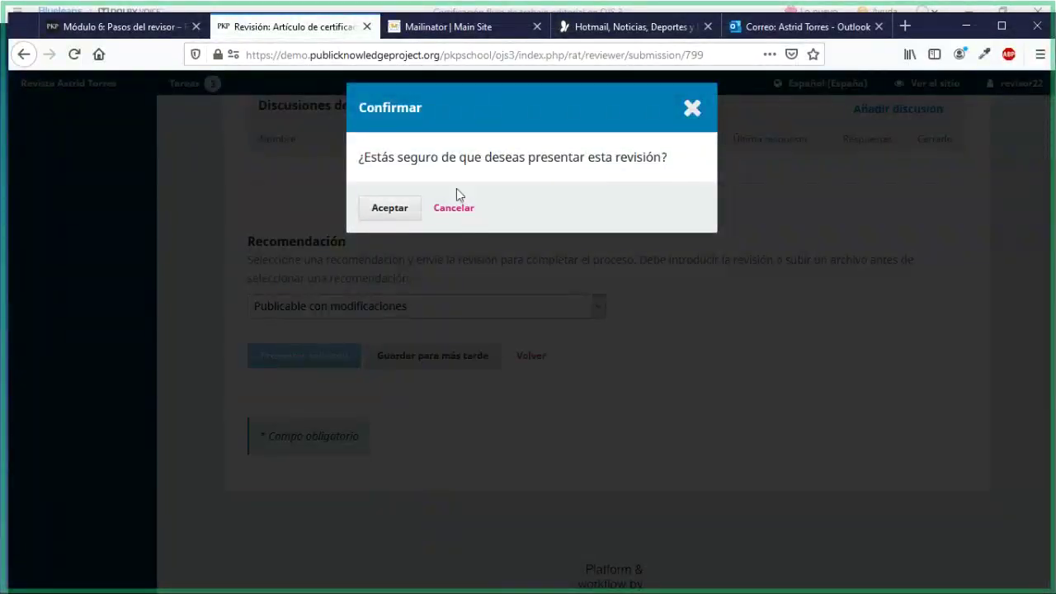
left_click(397, 207)
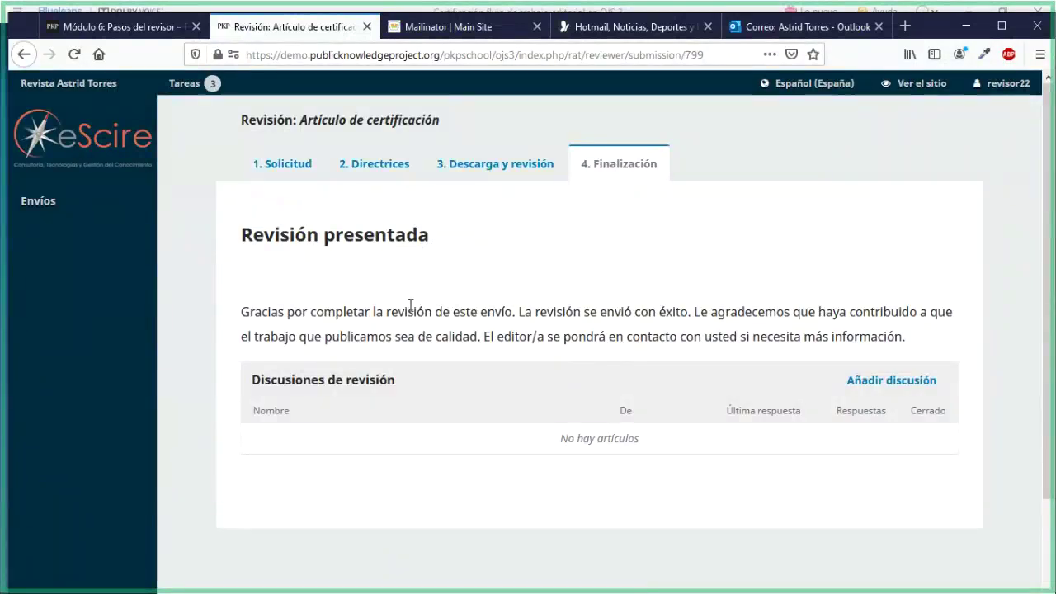
Reopen submission 799 from Envíos, look over its submitted review form, then return to the lesson tab
left_click(68, 208)
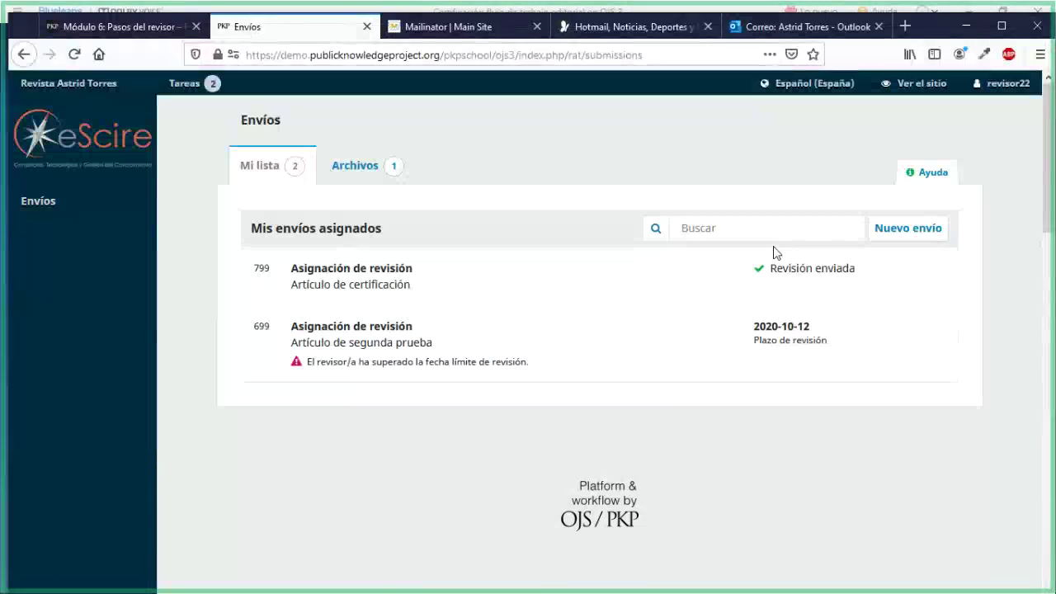
left_click(399, 298)
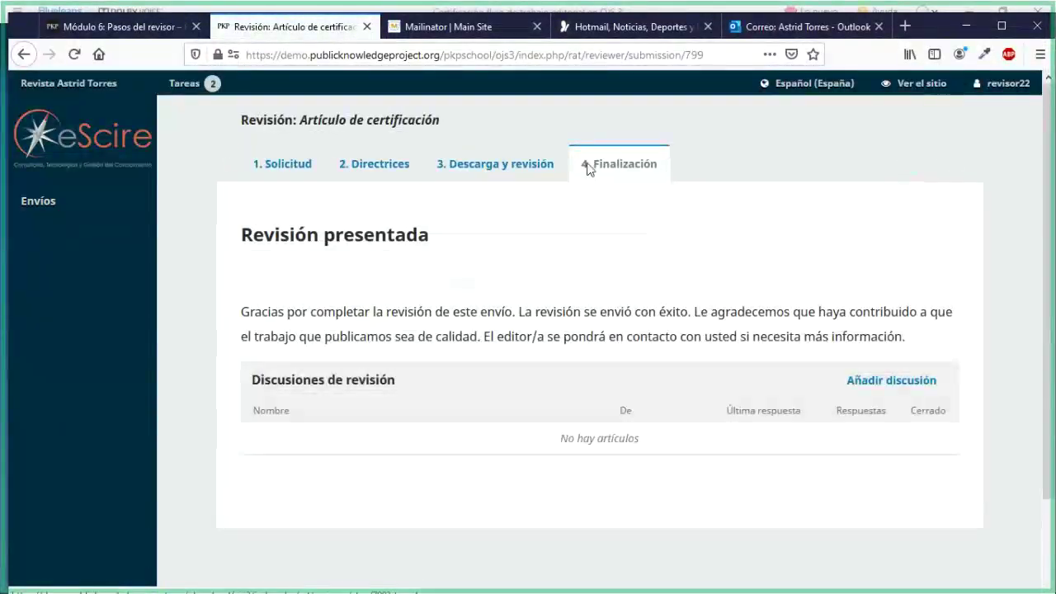
left_click(495, 164)
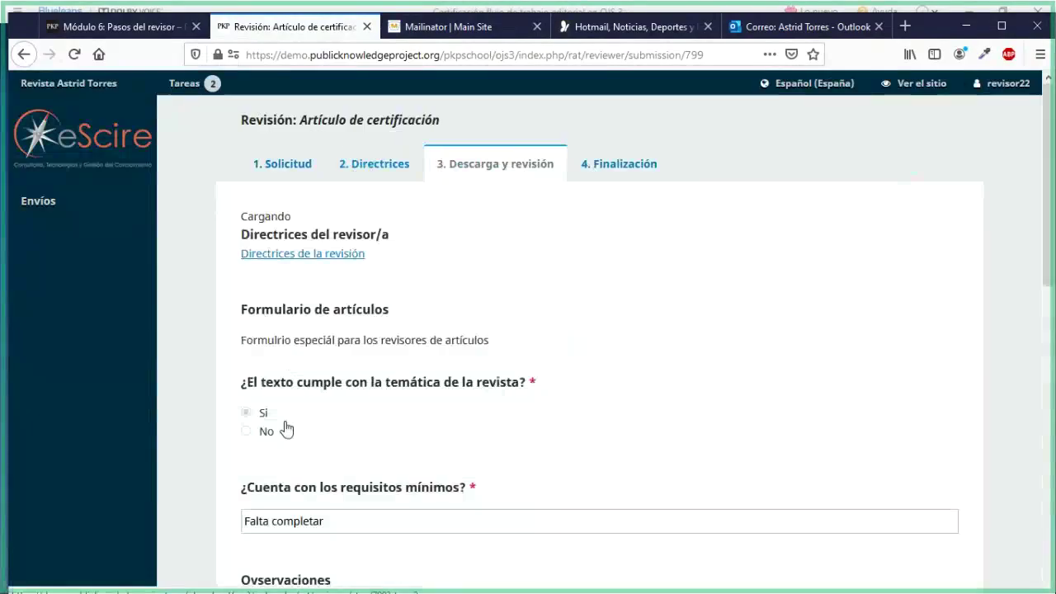
scroll(286, 427, "down", 3)
scroll(286, 429, "up", 2)
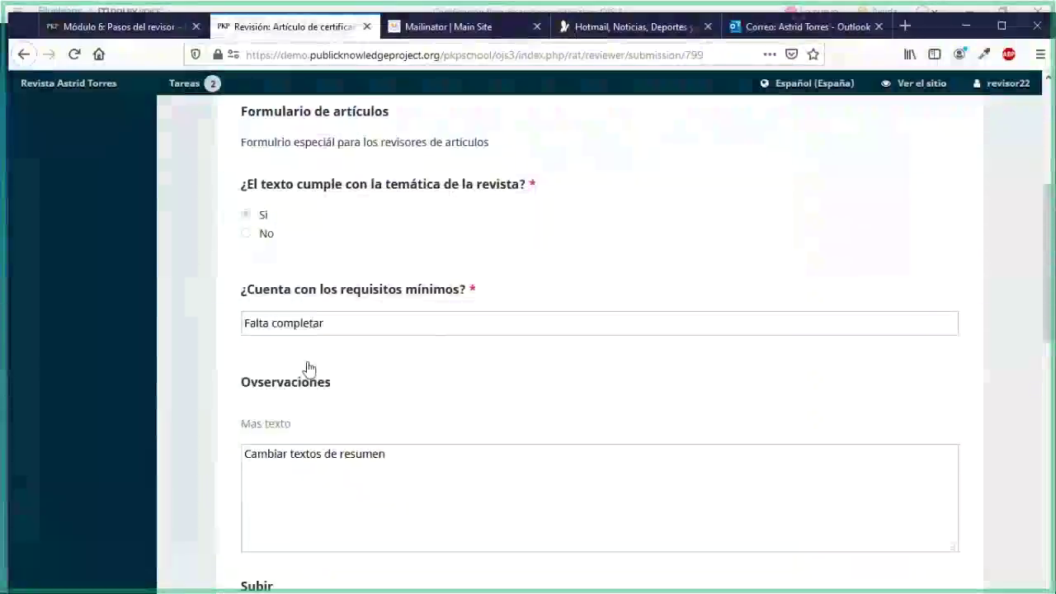
scroll(308, 367, "down", 5)
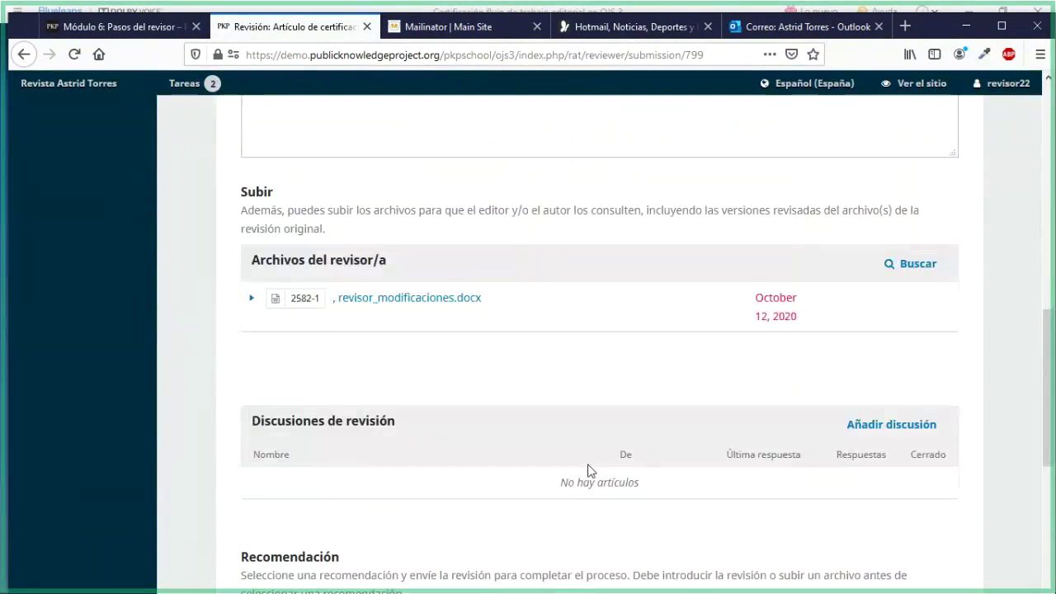
scroll(587, 470, "up", 10)
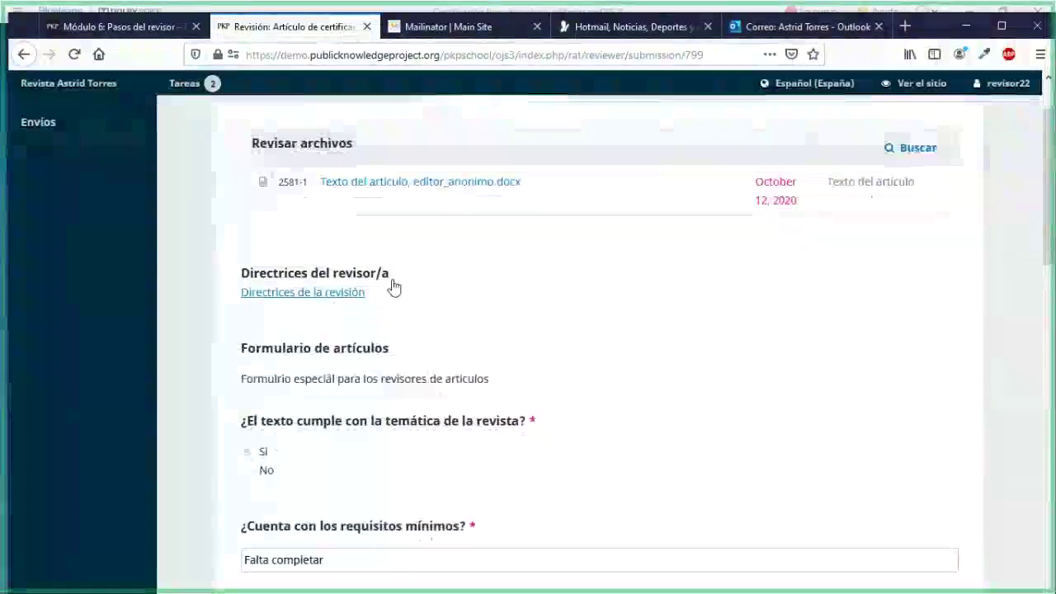
scroll(393, 288, "up", 2)
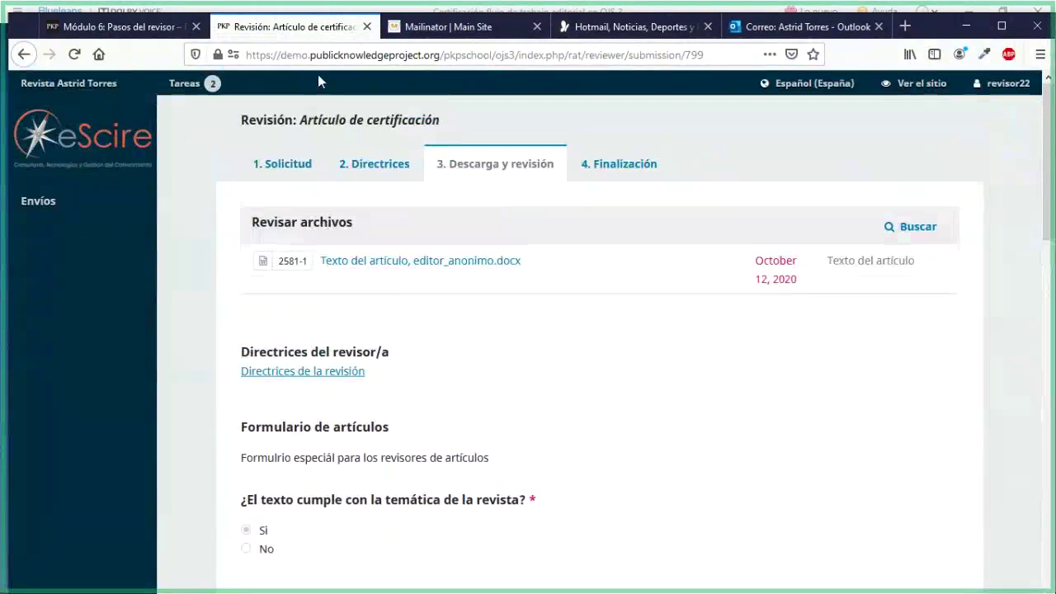
key("ctrl+Page_Up")
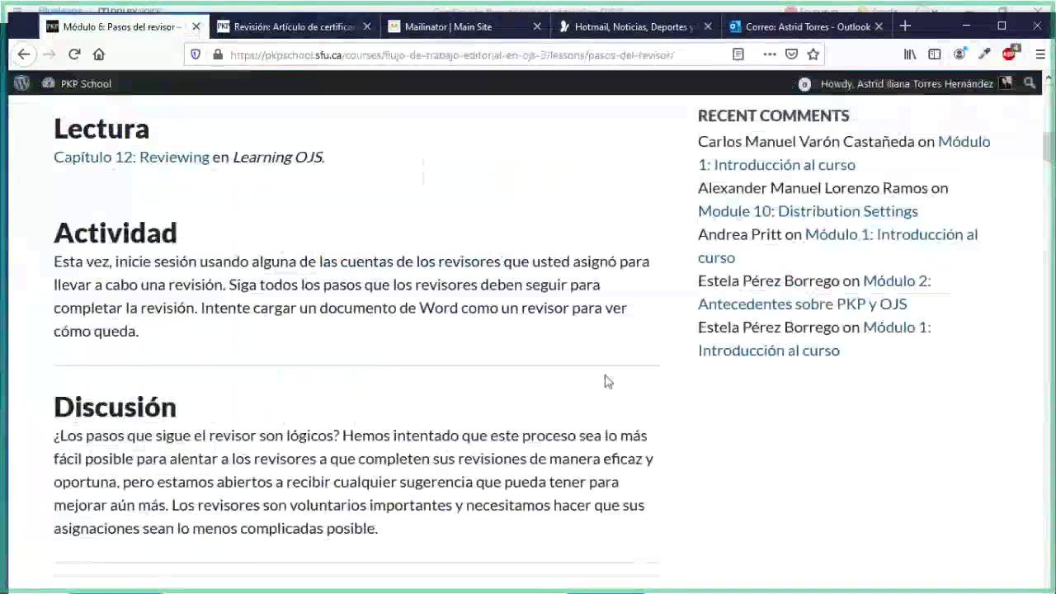
Scroll the 'Módulo 6: Pasos del revisor' lesson down to its Discusión section
scroll(681, 377, "up", 10)
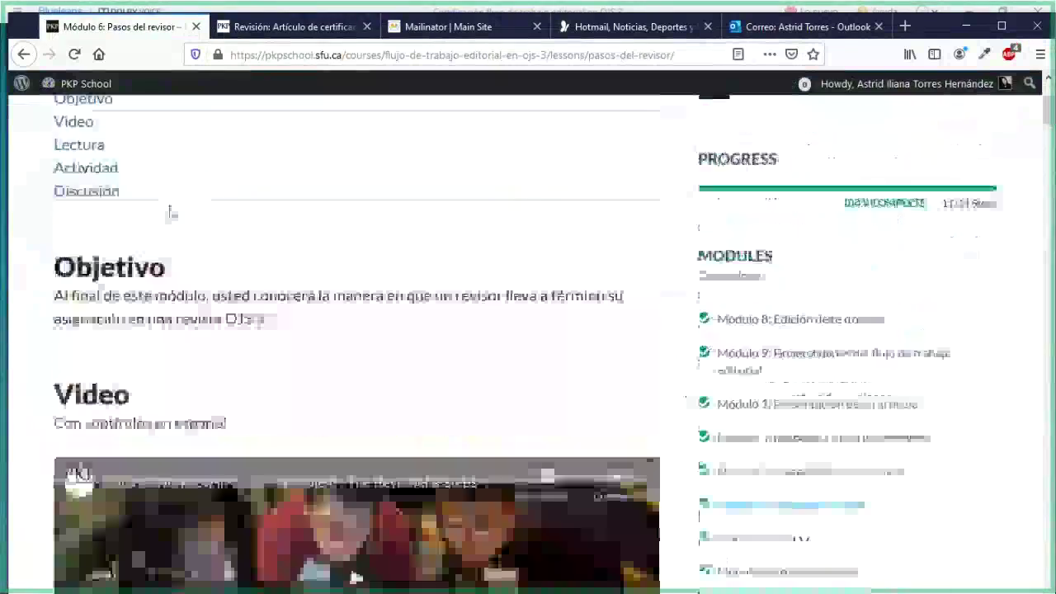
left_click_drag(232, 233, 512, 250)
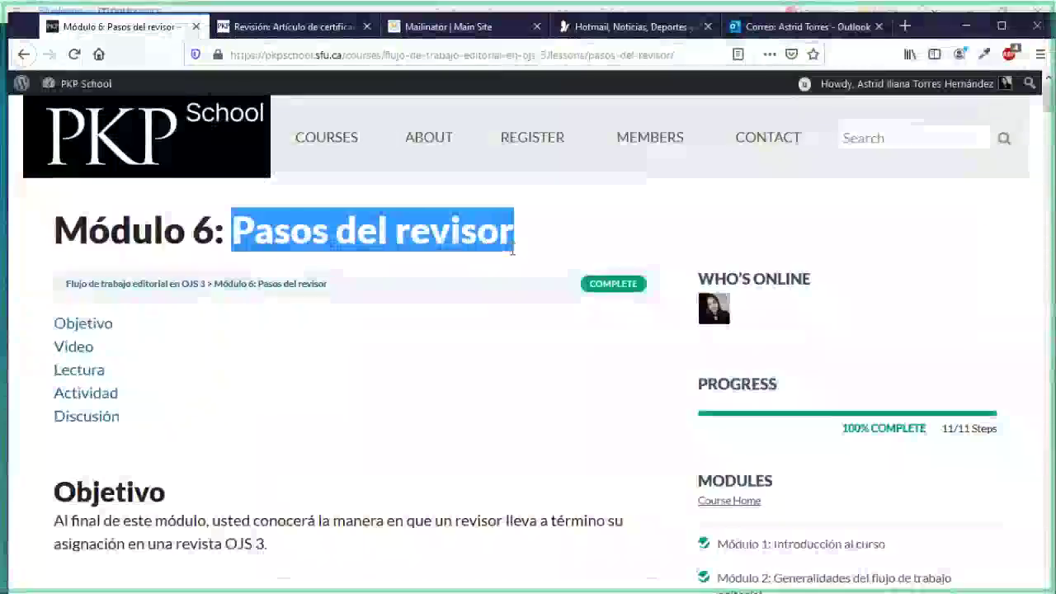
scroll(486, 327, "down", 2)
scroll(487, 326, "down", 10)
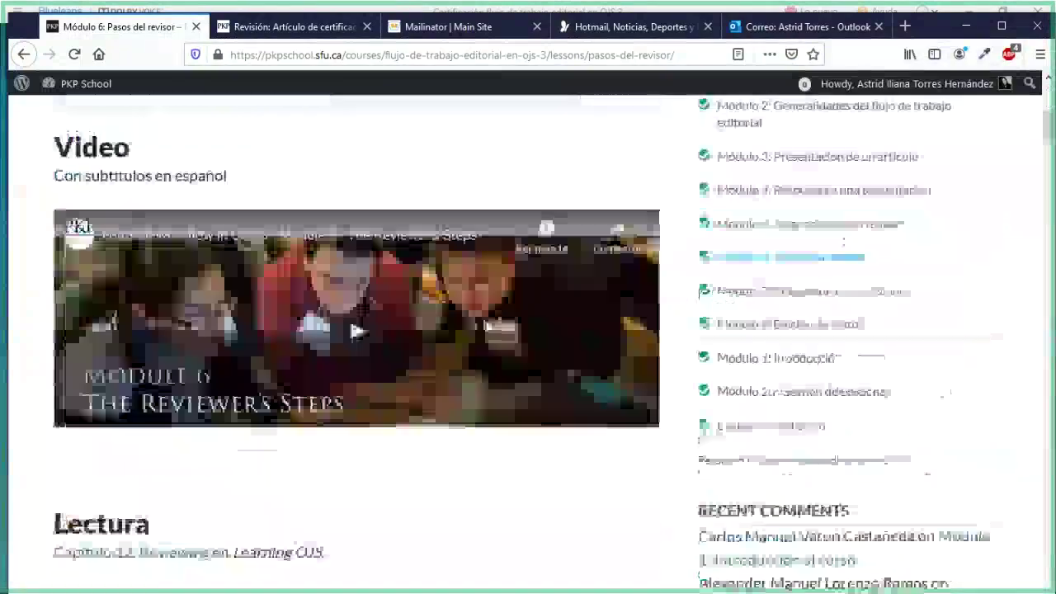
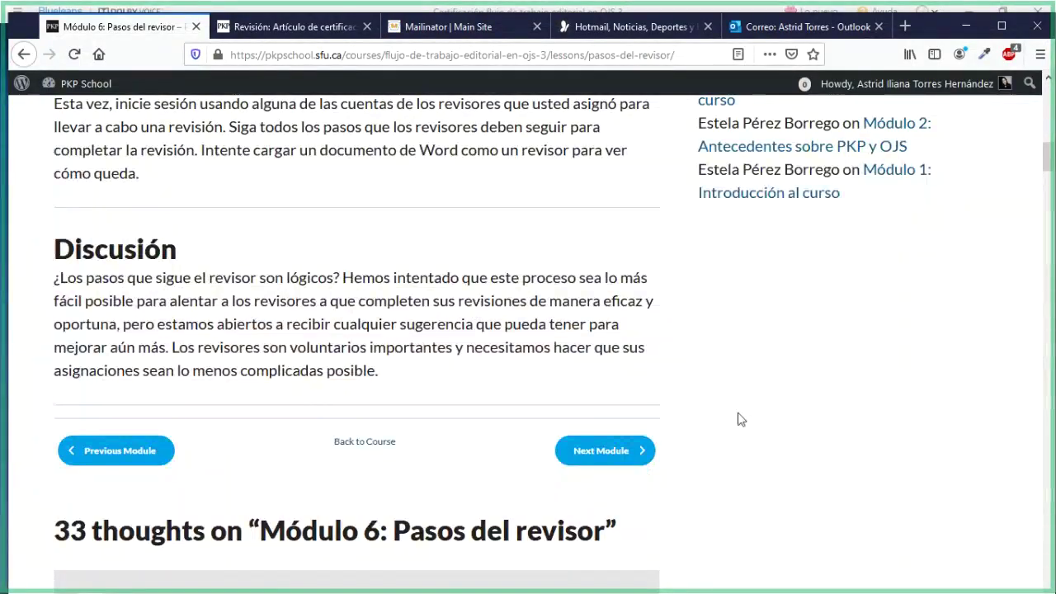
Open the Módulo 7: Respuesta a las revisiones lesson from the PKP School modules list
scroll(740, 419, "up", 4)
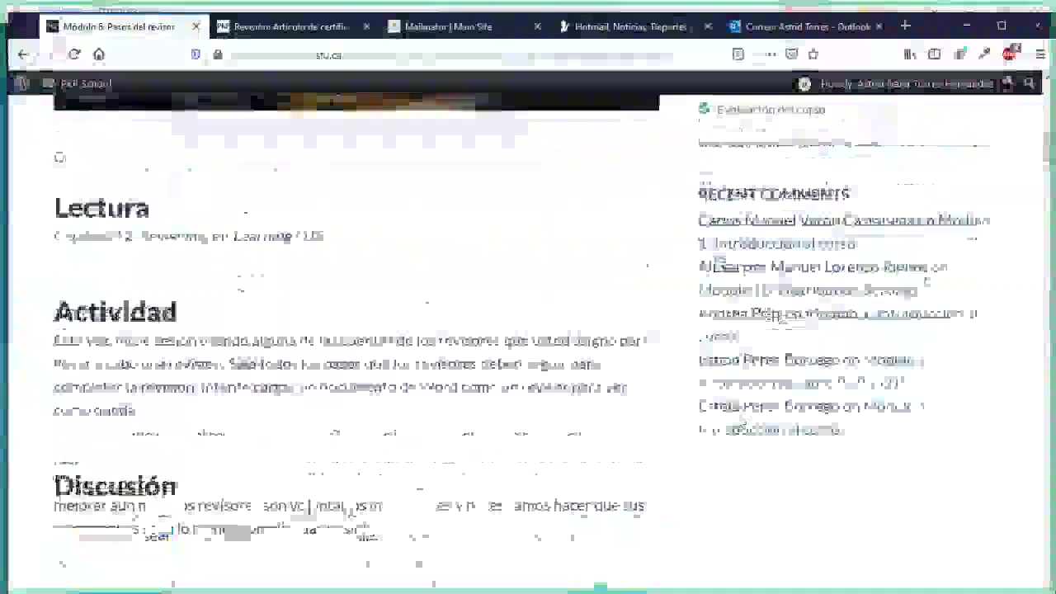
scroll(740, 419, "up", 4)
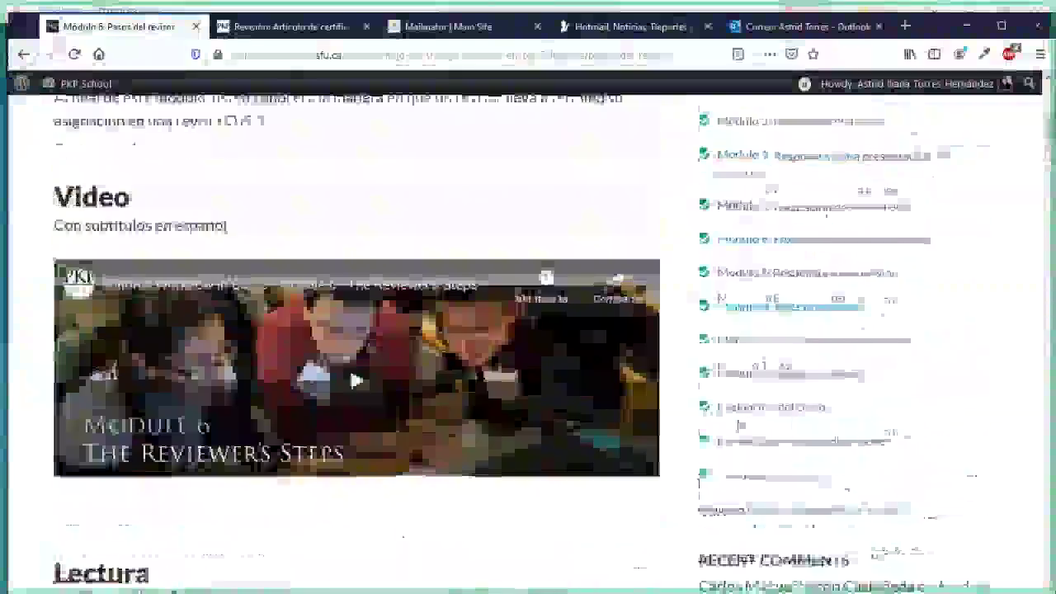
scroll(740, 419, "up", 2)
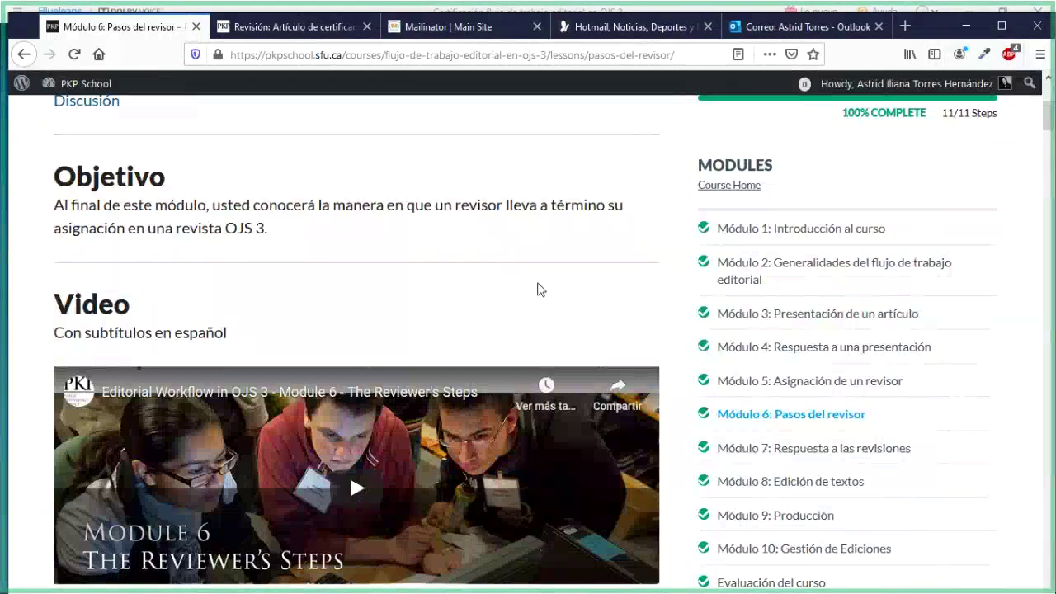
scroll(538, 284, "down", 1)
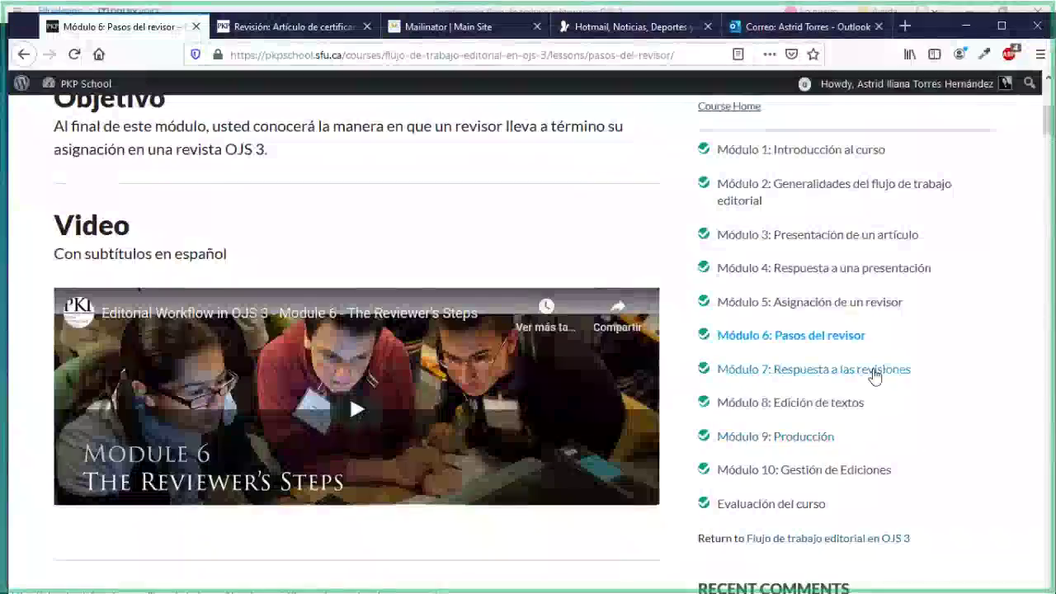
left_click(874, 372)
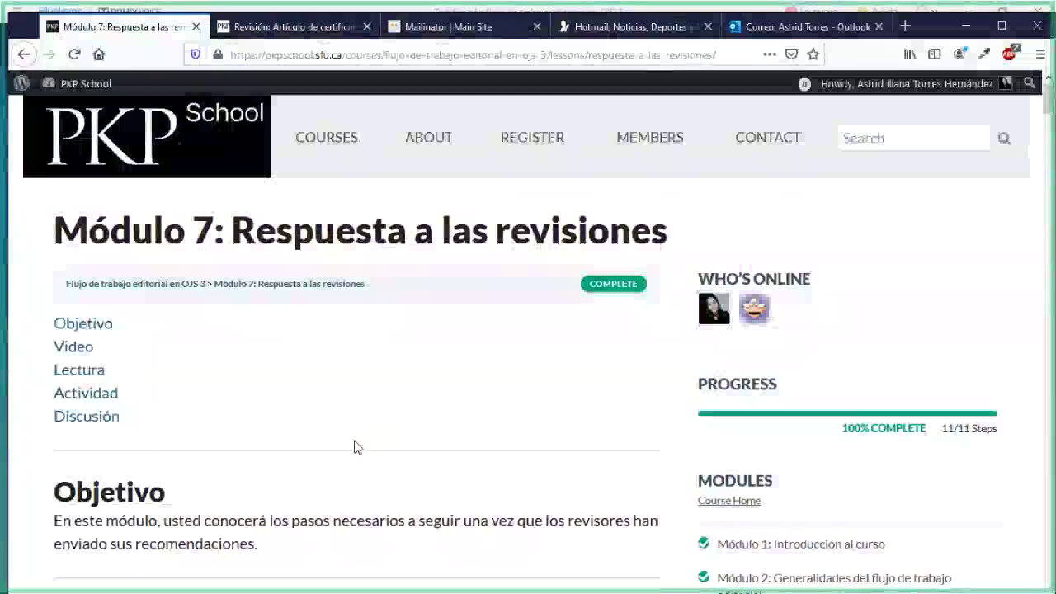
Read through the lesson's objective, video, reading and activity sections, highlighting the objective
scroll(356, 446, "down", 3)
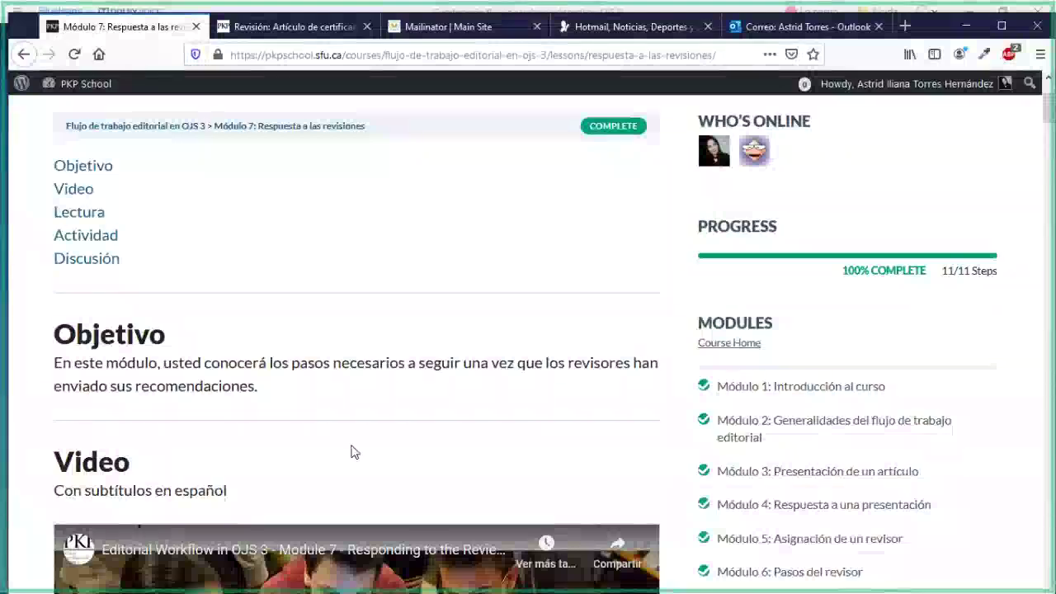
scroll(350, 451, "down", 2)
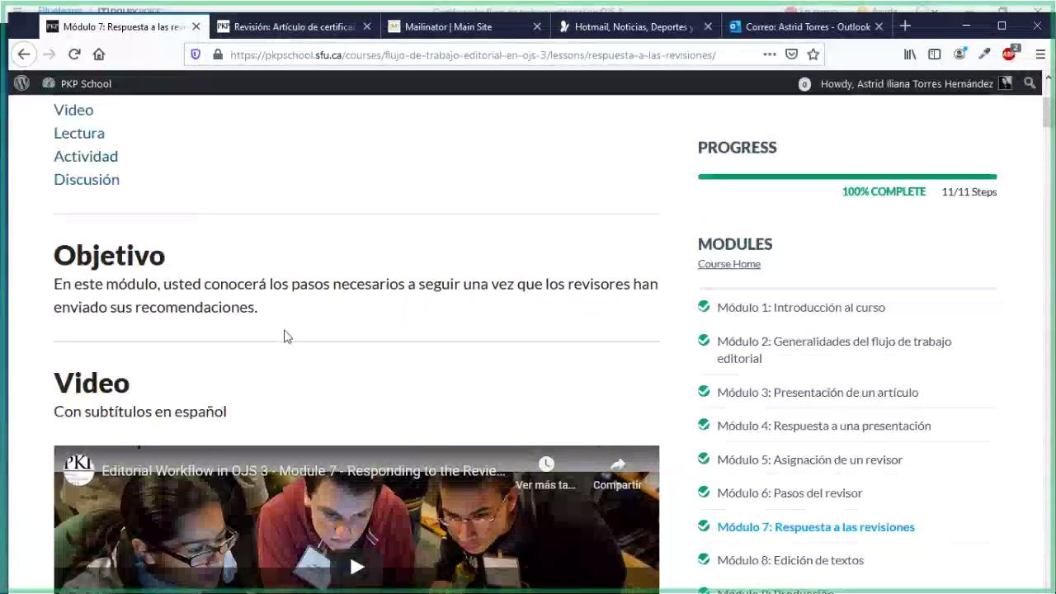
scroll(355, 400, "down", 2)
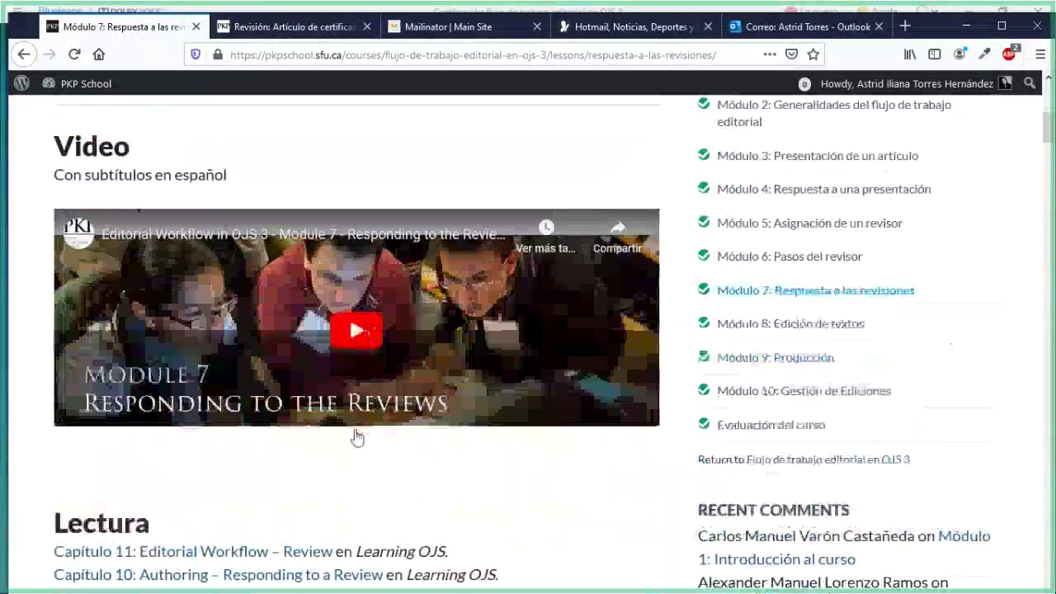
scroll(356, 438, "down", 1)
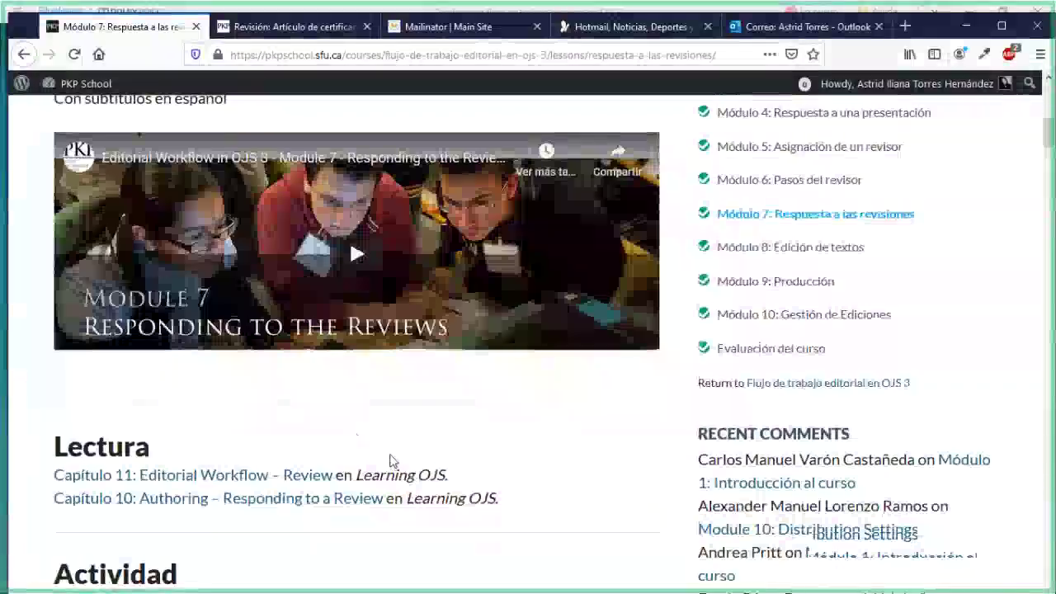
scroll(391, 462, "up", 3)
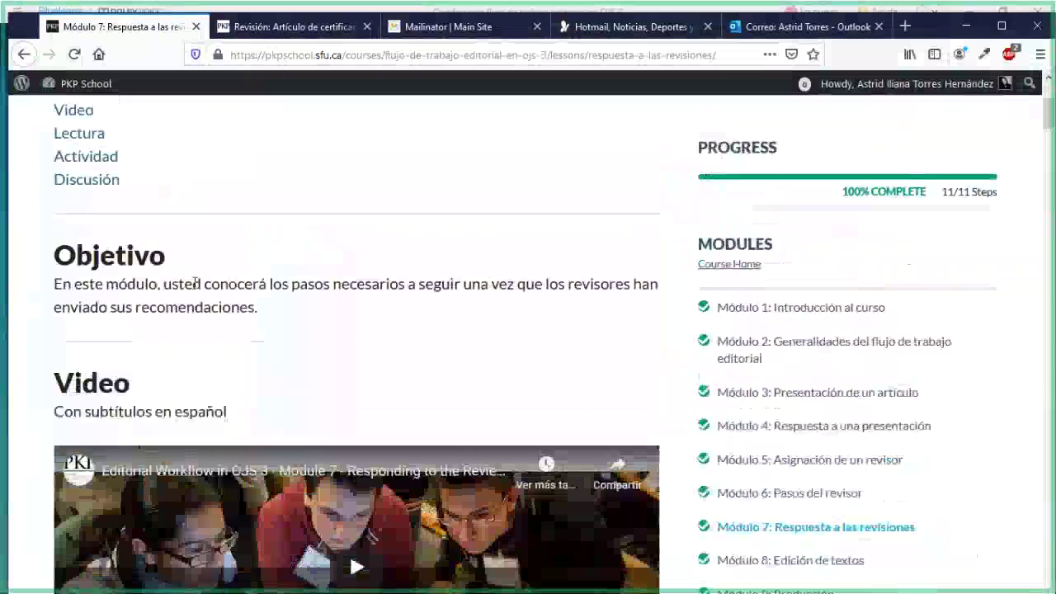
left_click_drag(193, 283, 254, 302)
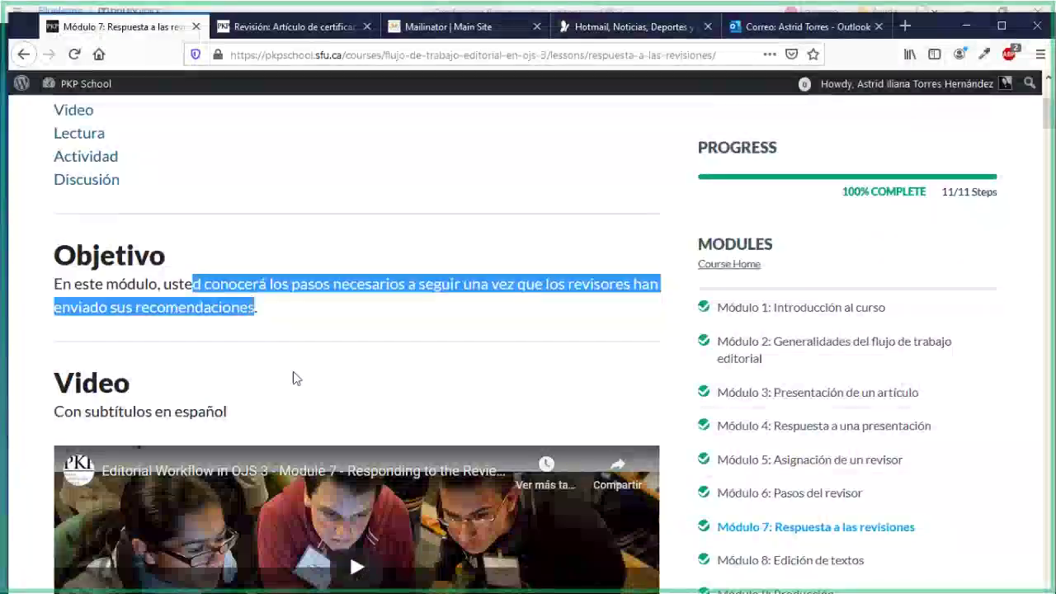
scroll(466, 507, "down", 3)
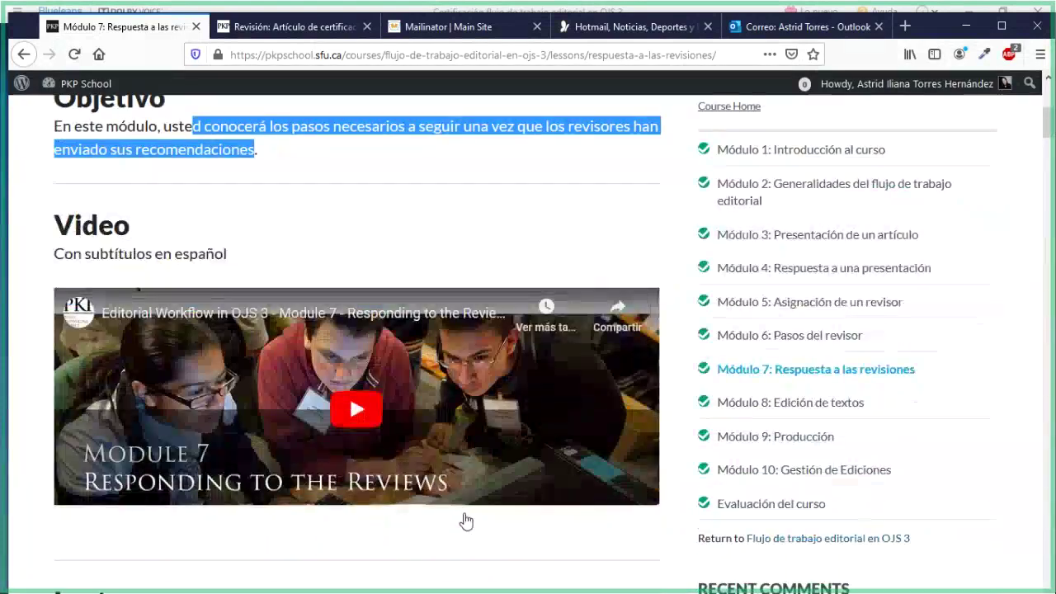
scroll(466, 521, "down", 5)
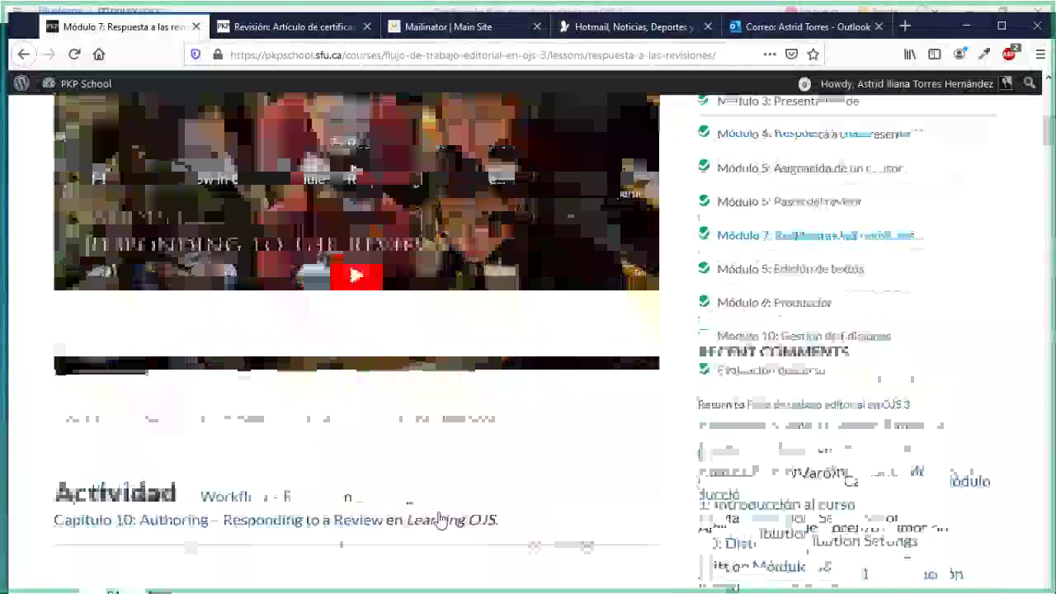
scroll(438, 515, "down", 2)
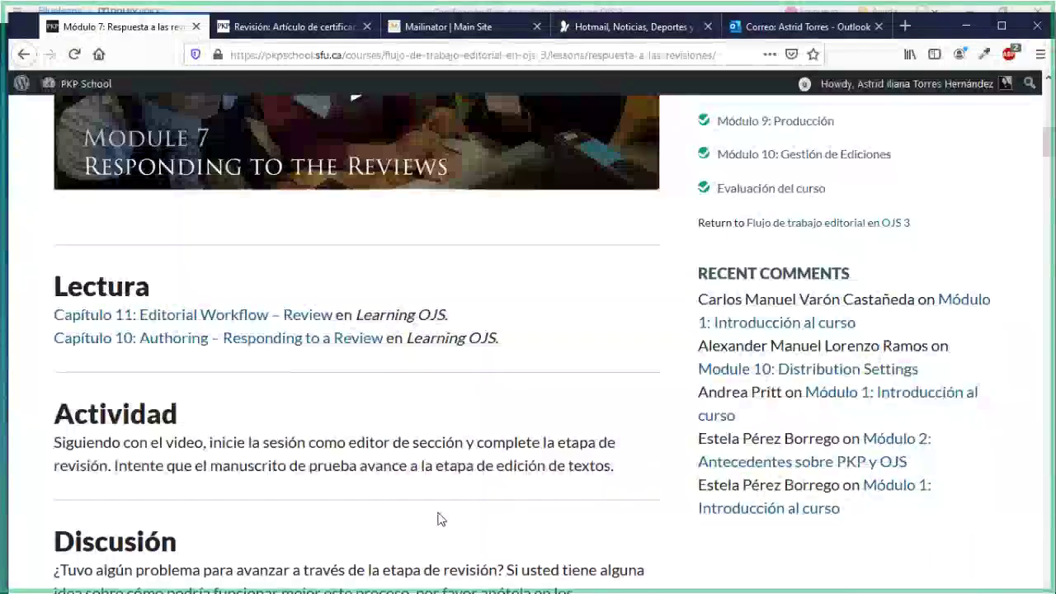
Sign out of the reviewer account in OJS, returning to the editor's Envíos list
left_click(262, 31)
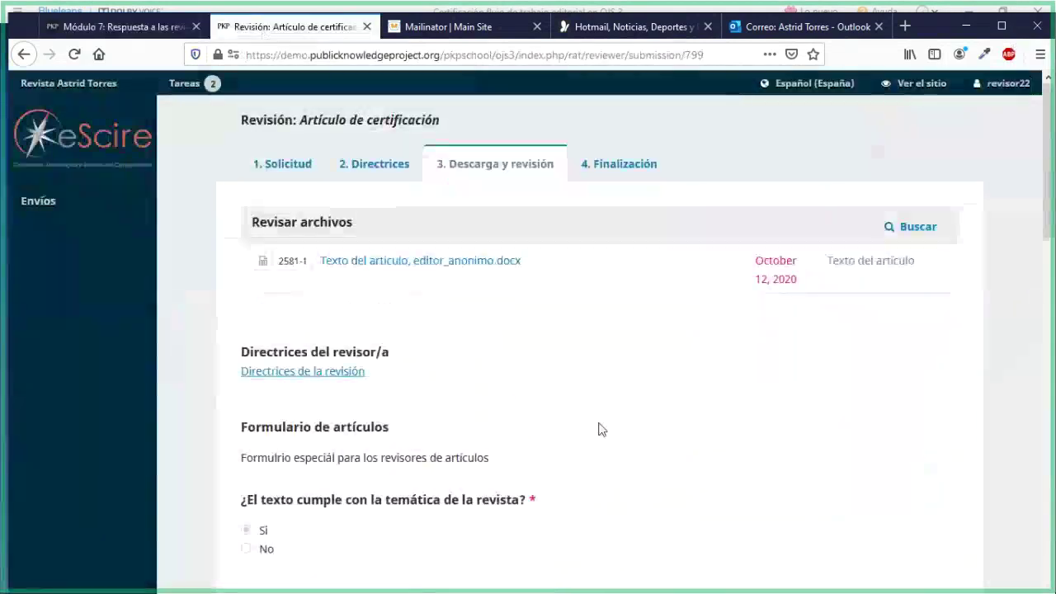
mouse_move(1006, 85)
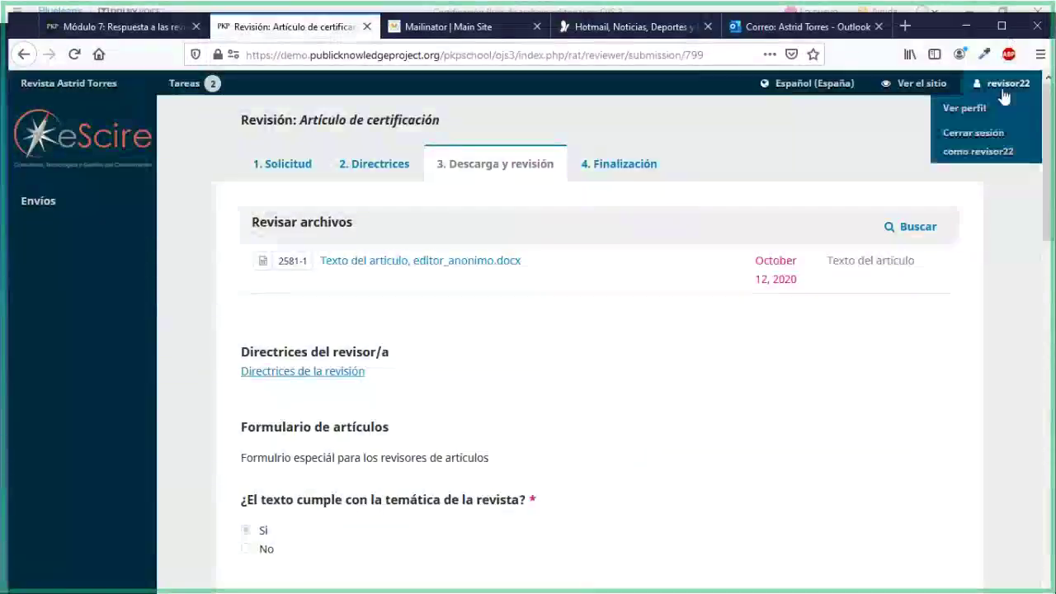
left_click(978, 139)
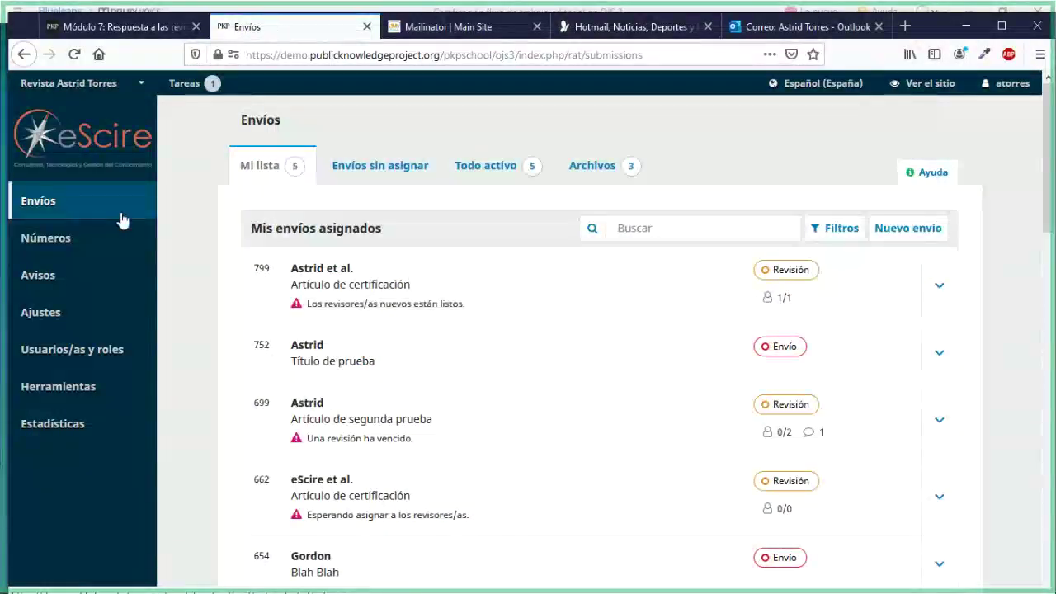
Open submission 799's workflow from Mis envíos asignados
left_click(402, 288)
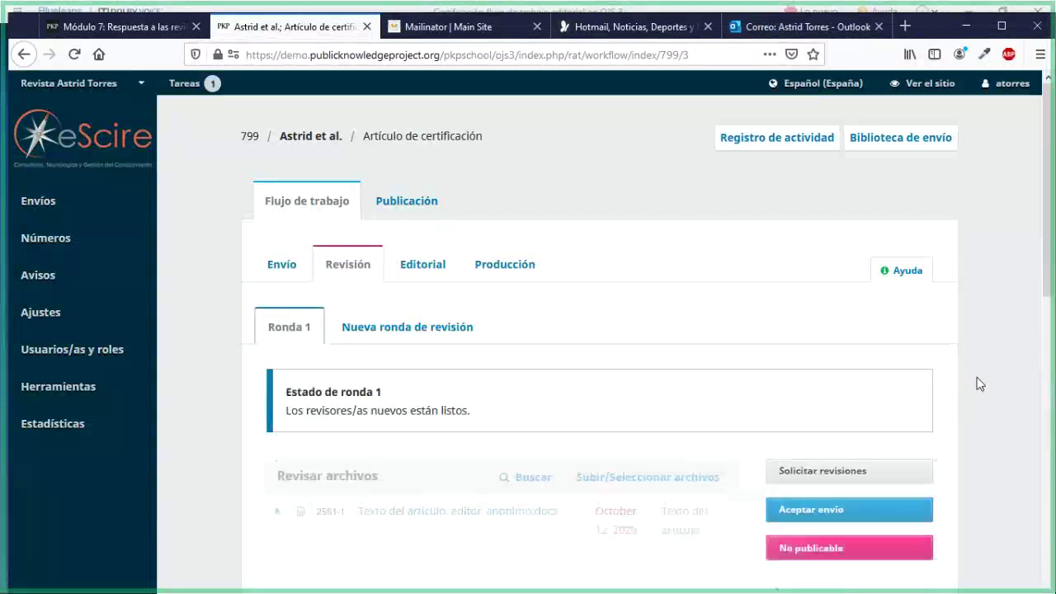
scroll(976, 383, "down", 2)
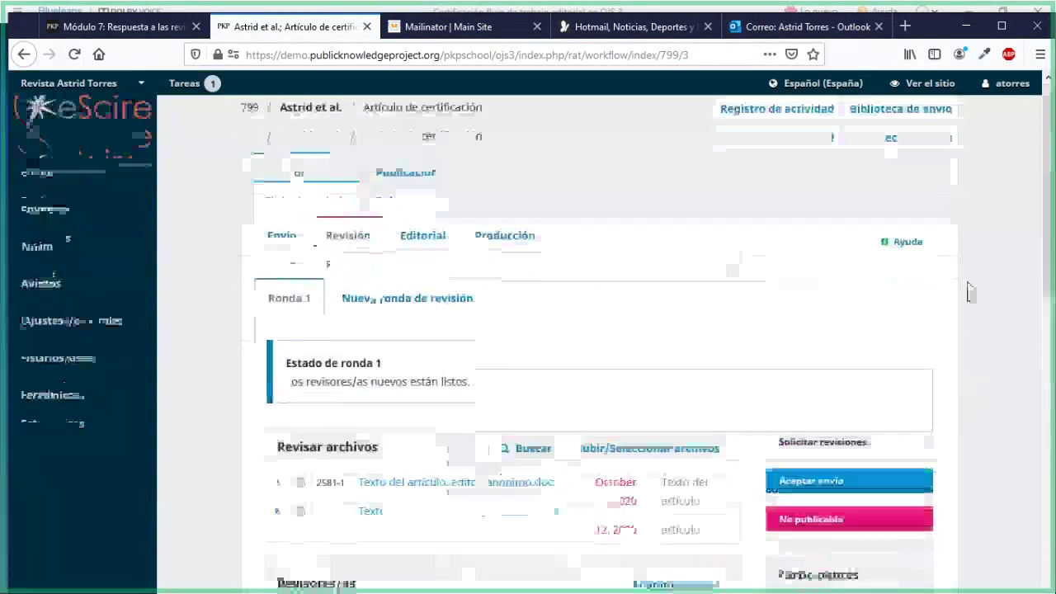
scroll(970, 292, "down", 3)
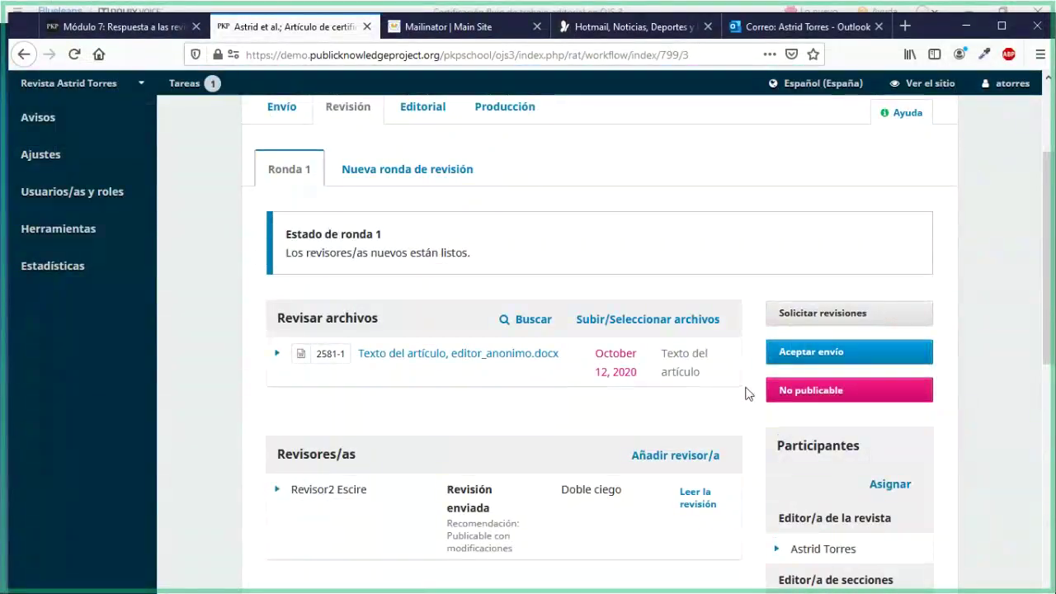
scroll(709, 393, "up", 3)
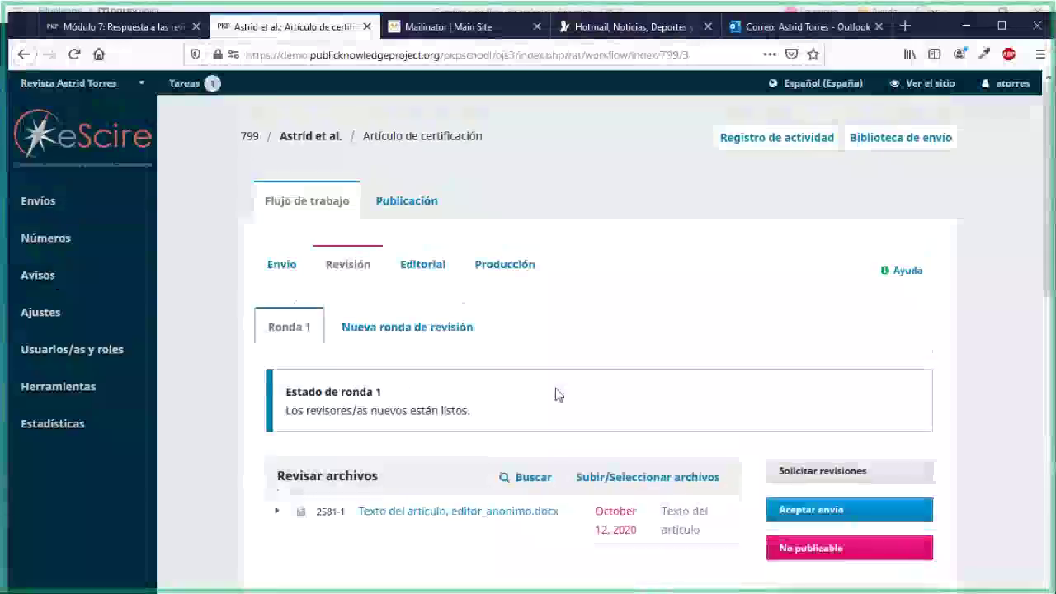
scroll(555, 394, "down", 2)
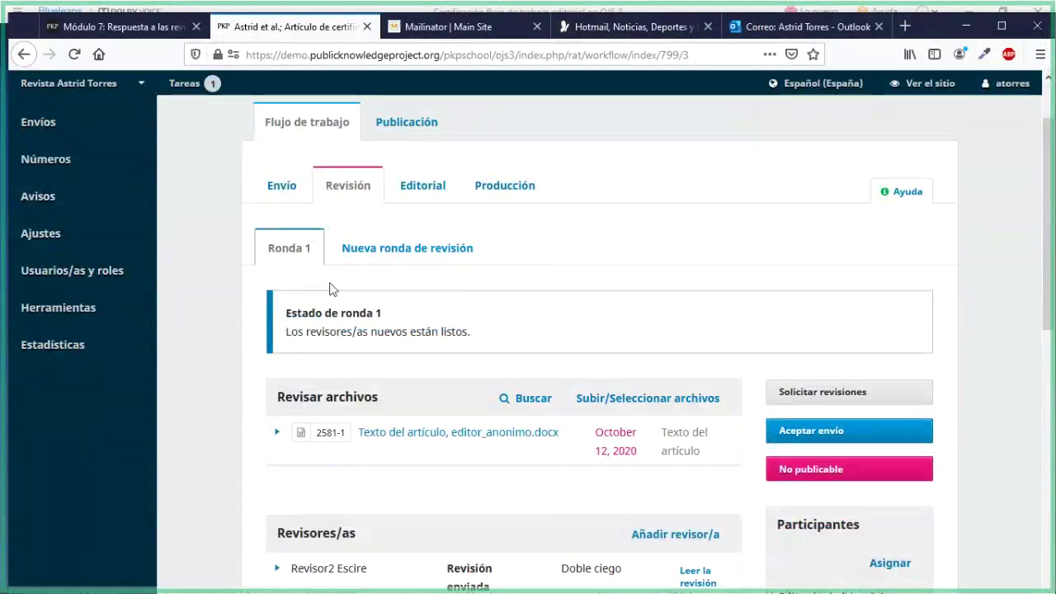
Check the Ronda 1 review round and its status message
left_click(266, 248)
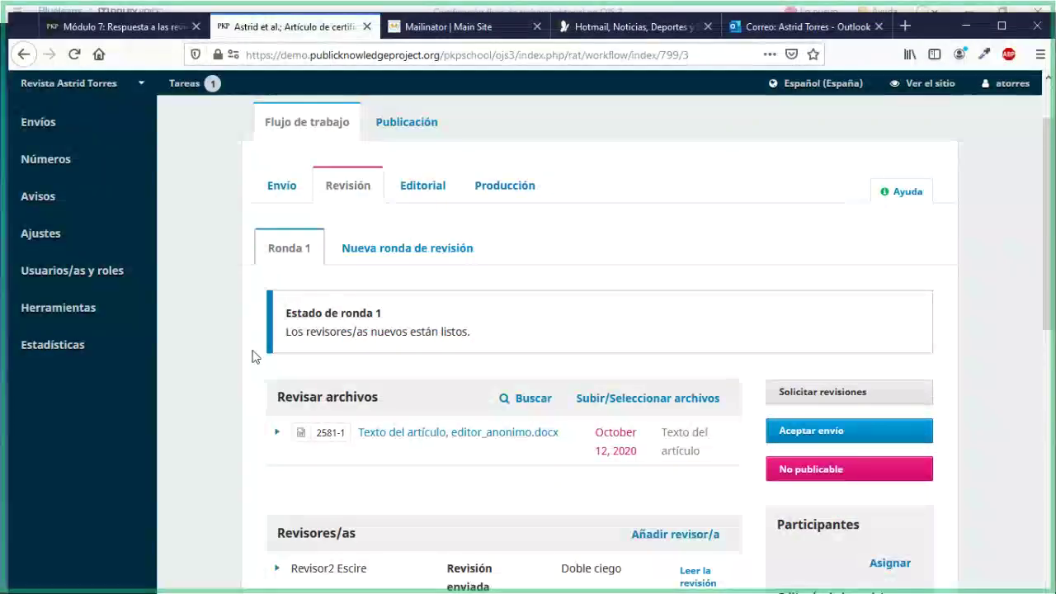
scroll(257, 408, "down", 3)
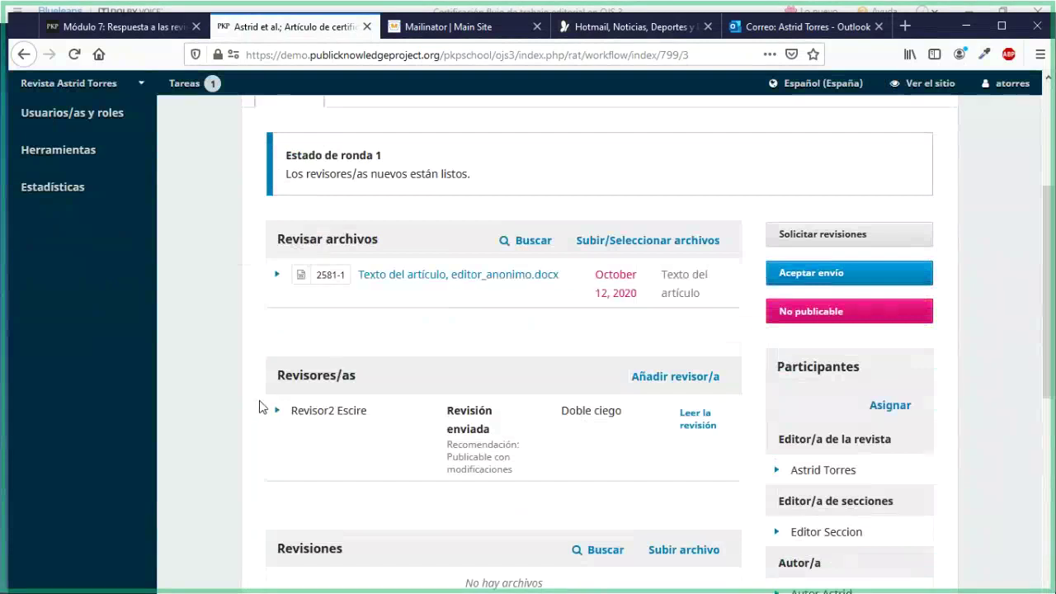
scroll(259, 406, "up", 2)
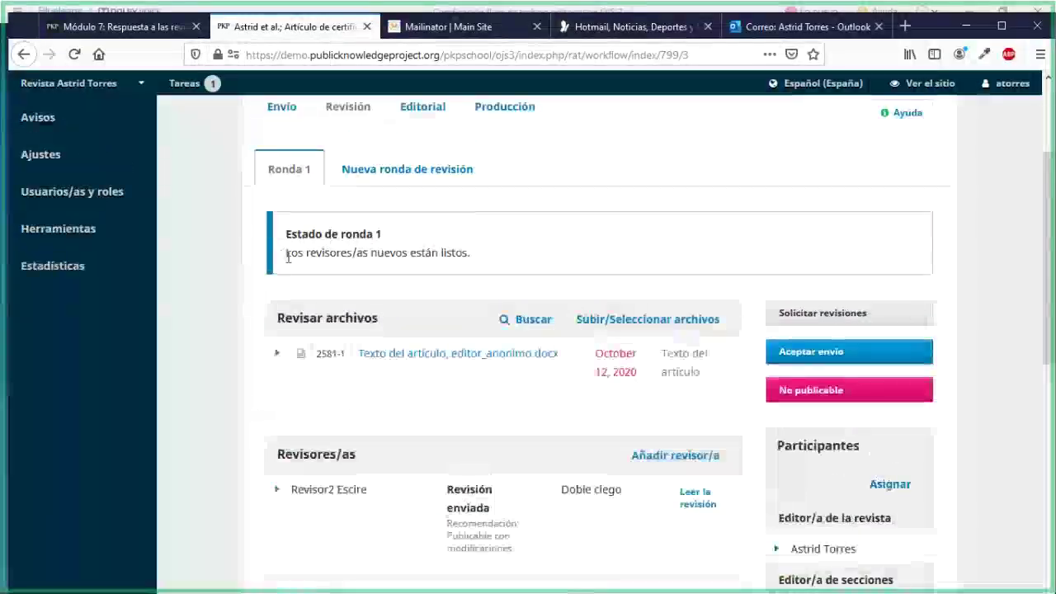
left_click_drag(286, 255, 473, 258)
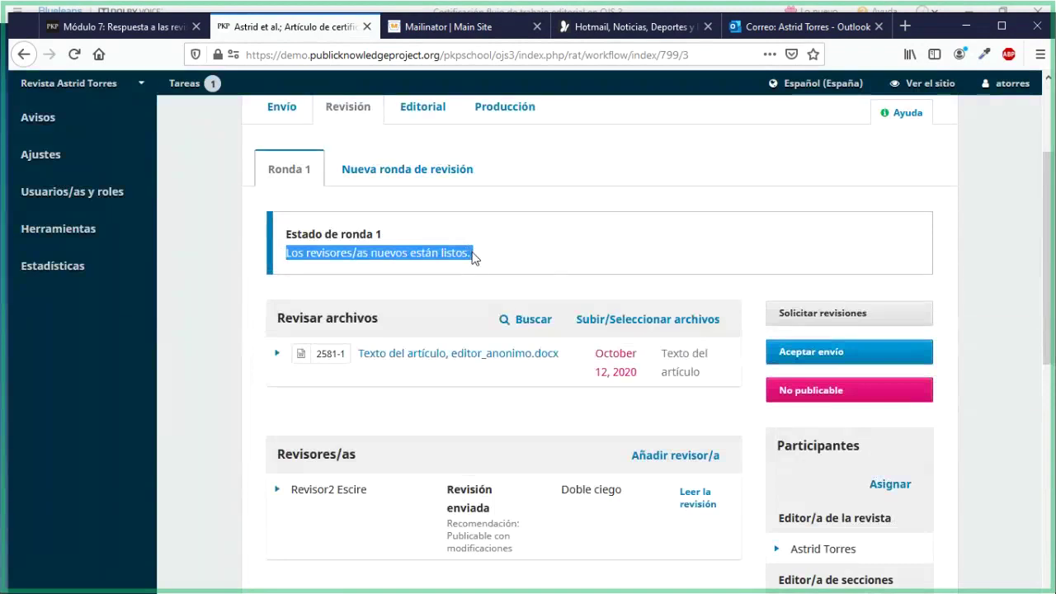
scroll(258, 181, "up", 4)
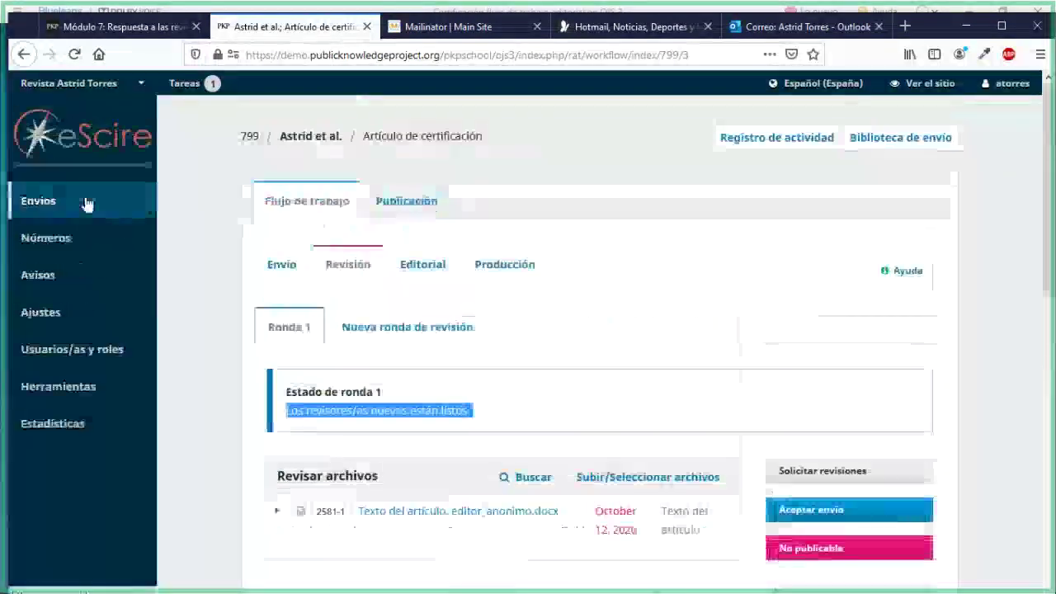
left_click(87, 204)
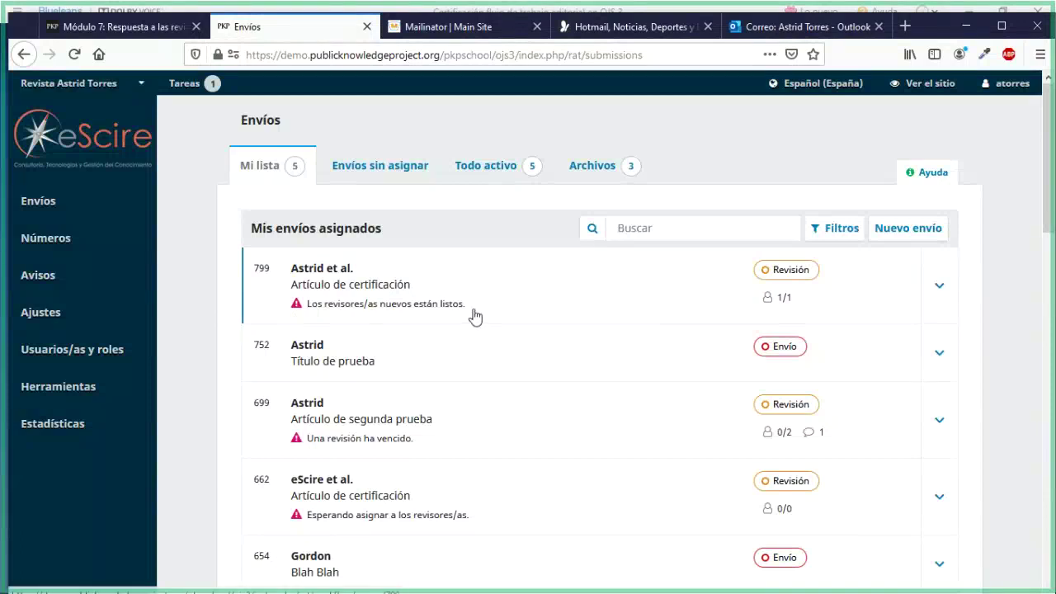
left_click_drag(474, 313, 434, 307)
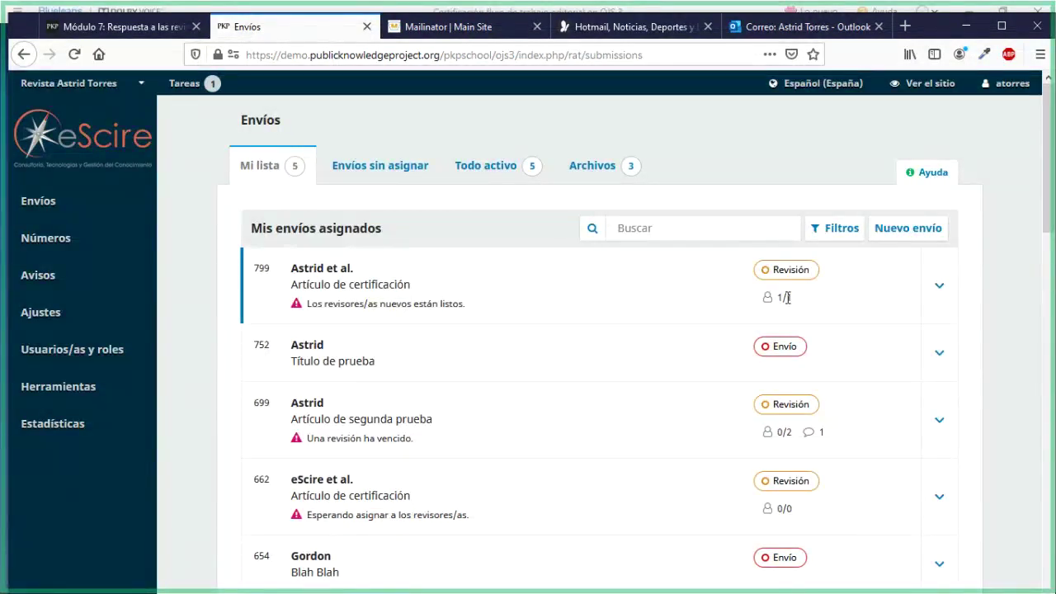
left_click(940, 285)
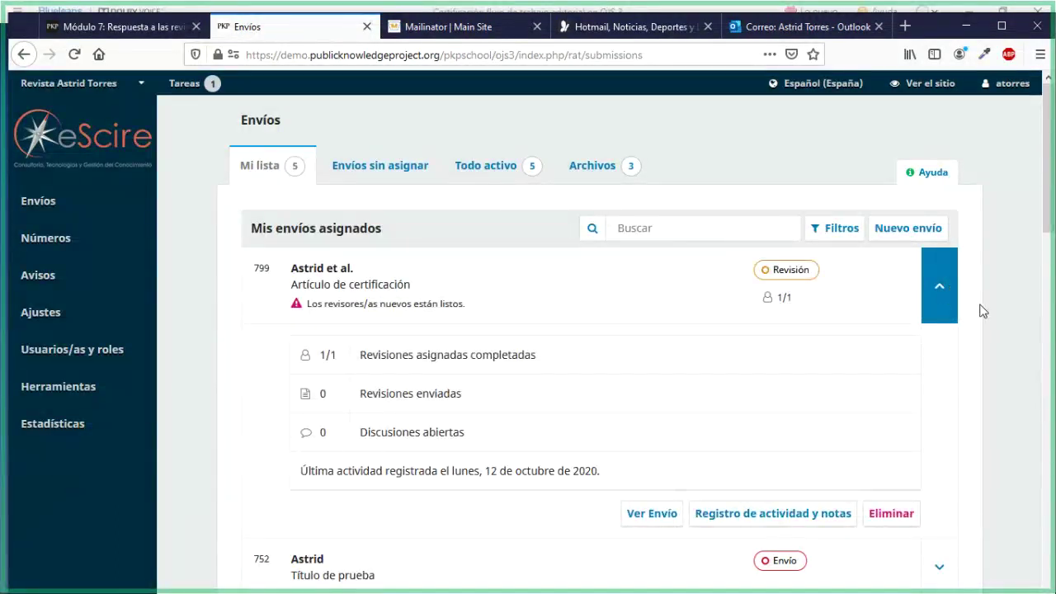
scroll(772, 357, "down", 2)
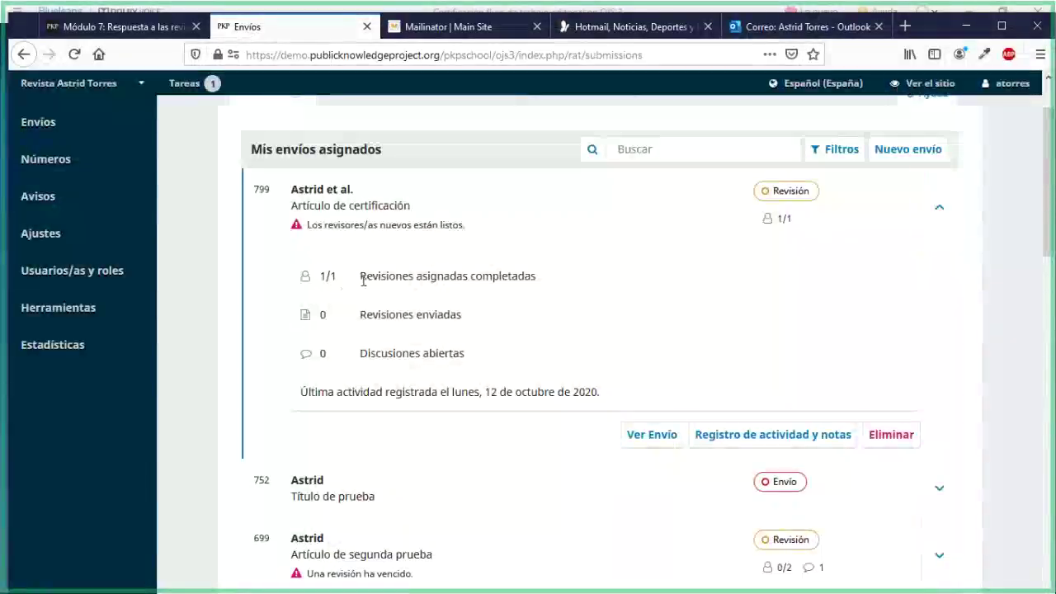
left_click_drag(361, 278, 528, 278)
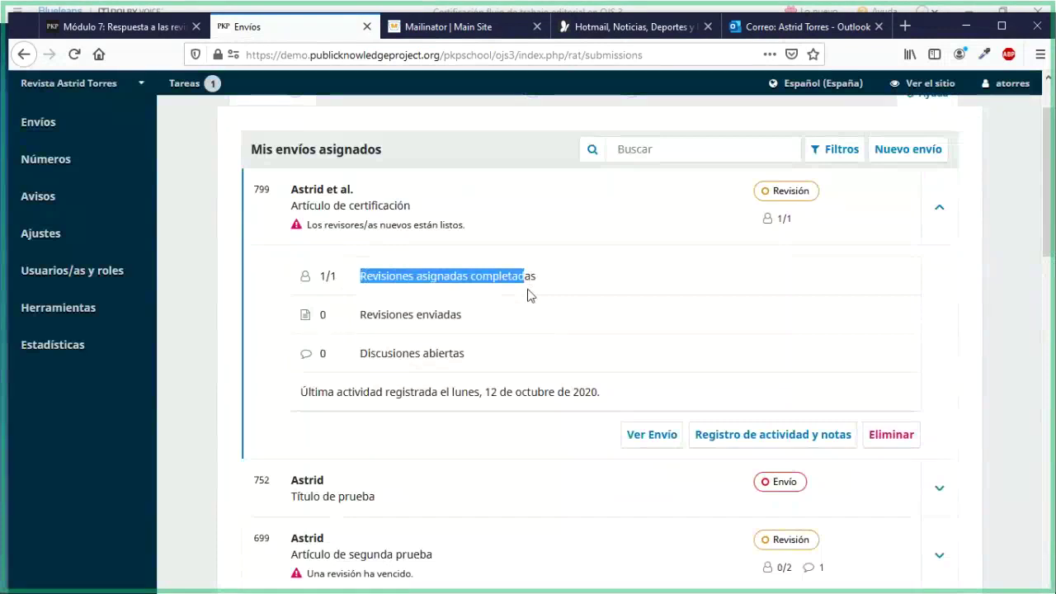
left_click_drag(366, 314, 451, 316)
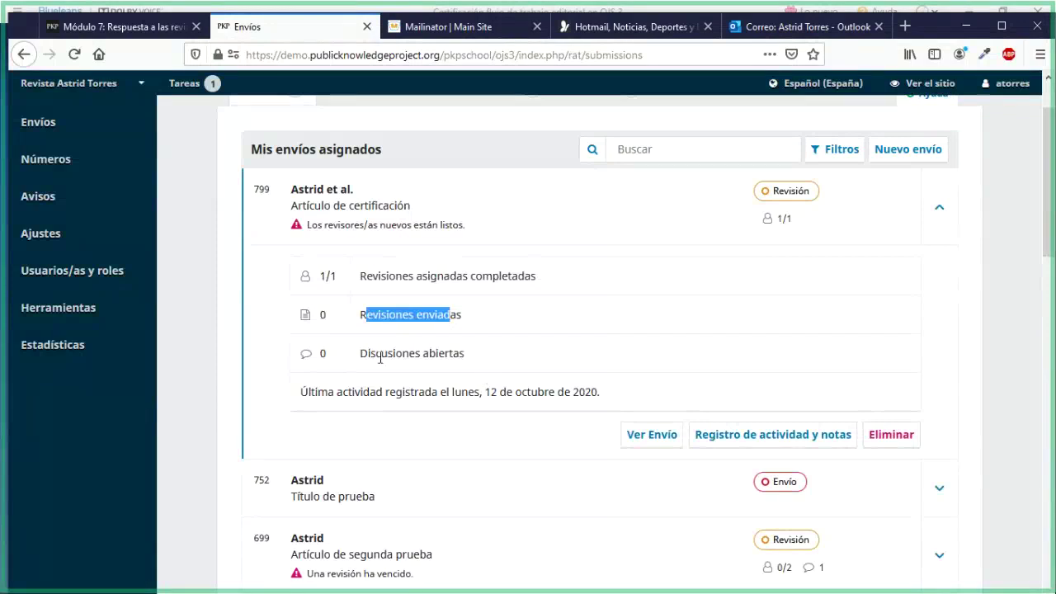
left_click_drag(370, 354, 438, 354)
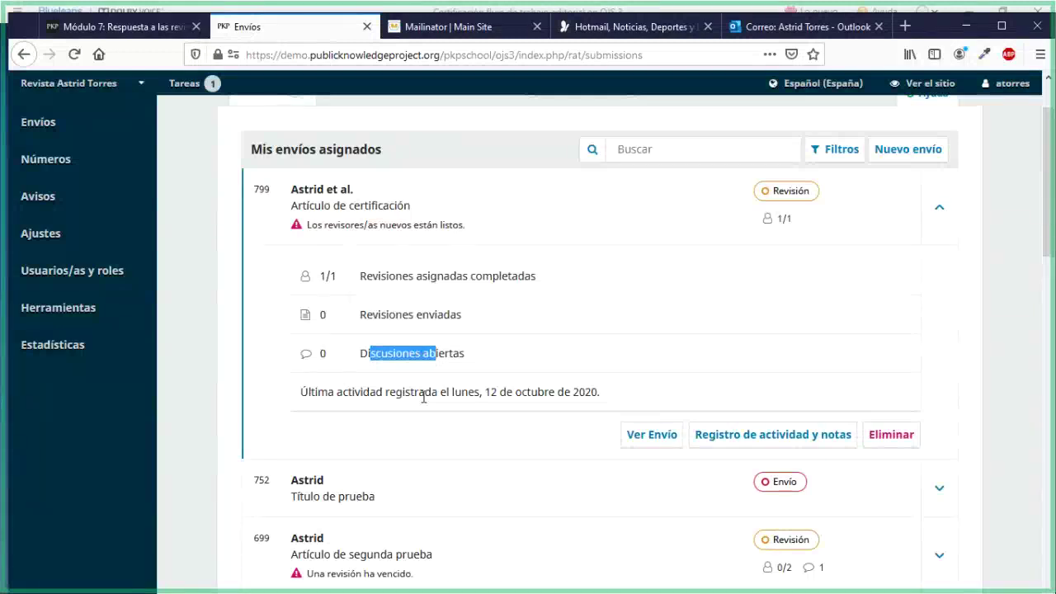
scroll(428, 284, "up", 2)
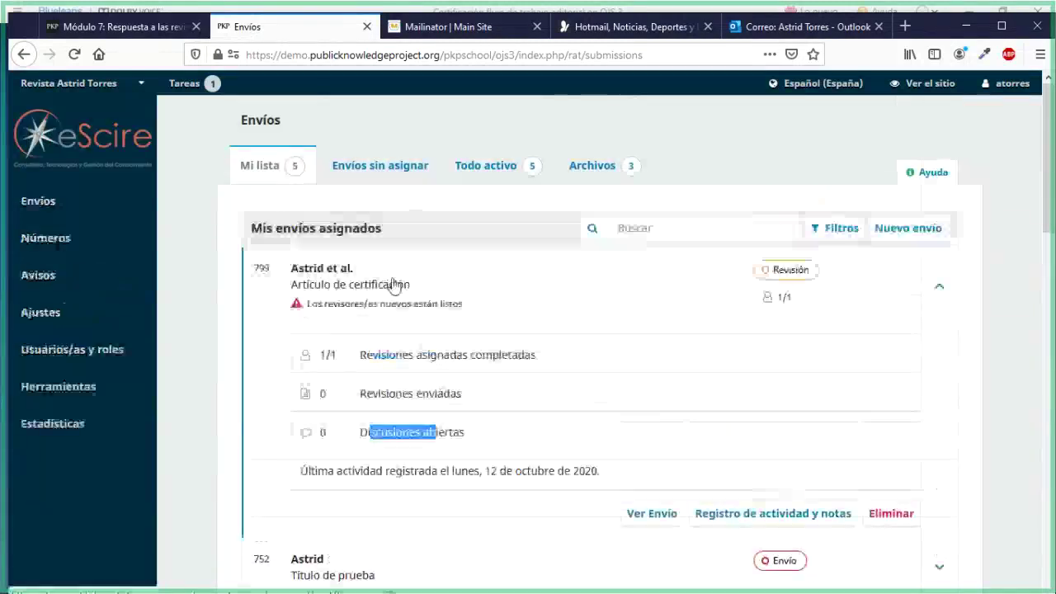
Reopen submission 799's workflow and check the round 1 status message
left_click(333, 286)
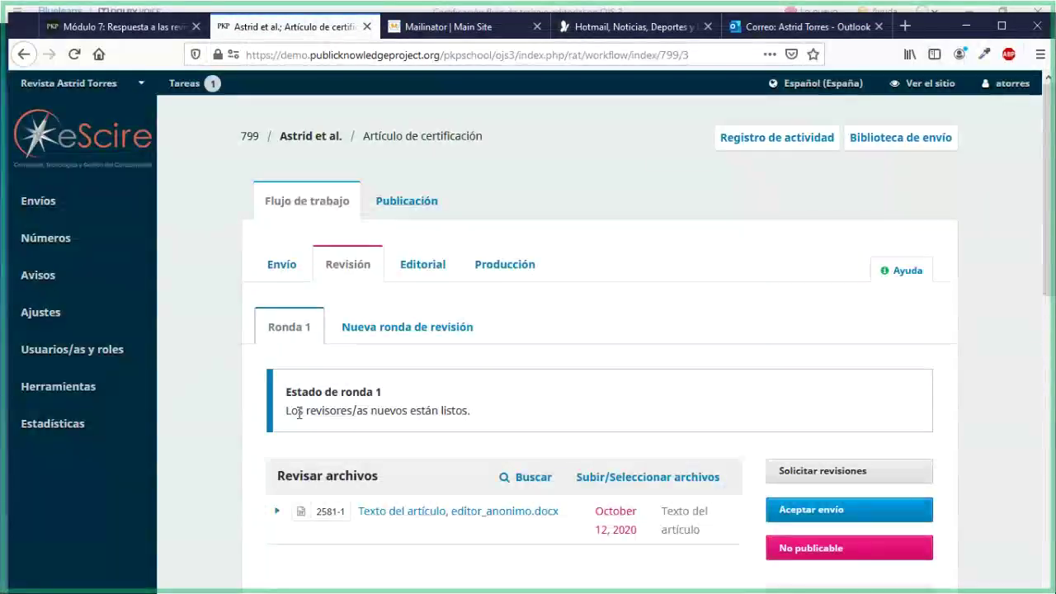
left_click_drag(298, 411, 471, 418)
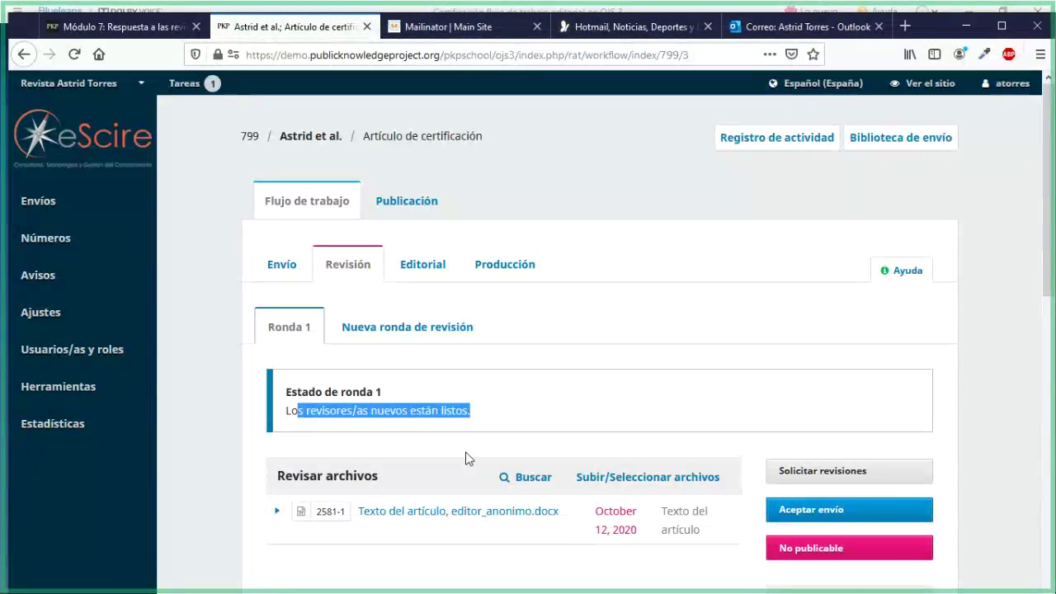
scroll(465, 458, "down", 3)
left_click(207, 293)
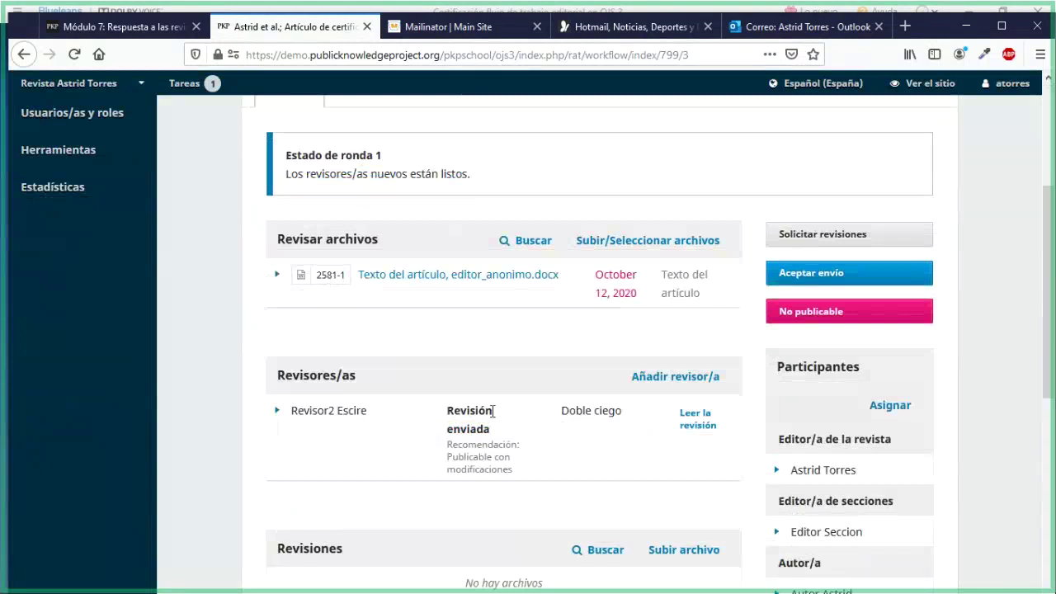
Find the Publicable con modificaciones recommendation in the Revisores/as panel
scroll(492, 410, "down", 1)
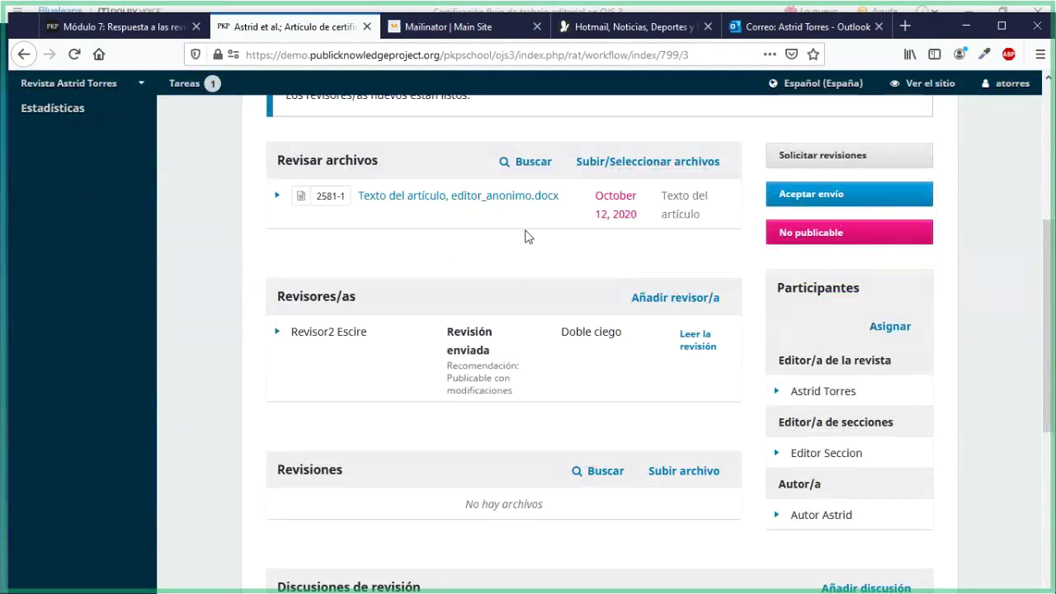
left_click_drag(284, 297, 356, 301)
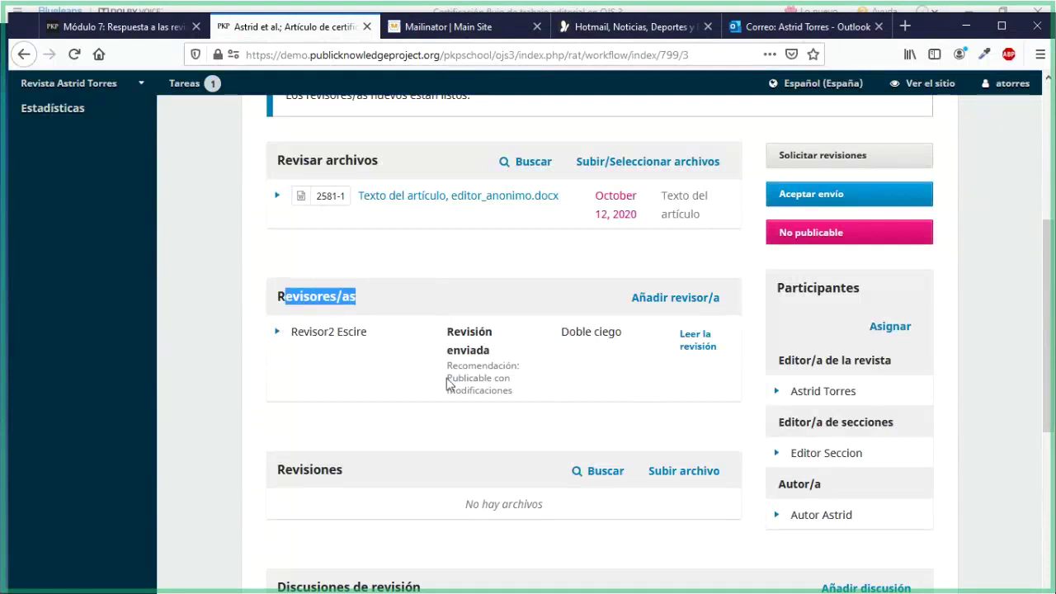
left_click_drag(451, 365, 512, 394)
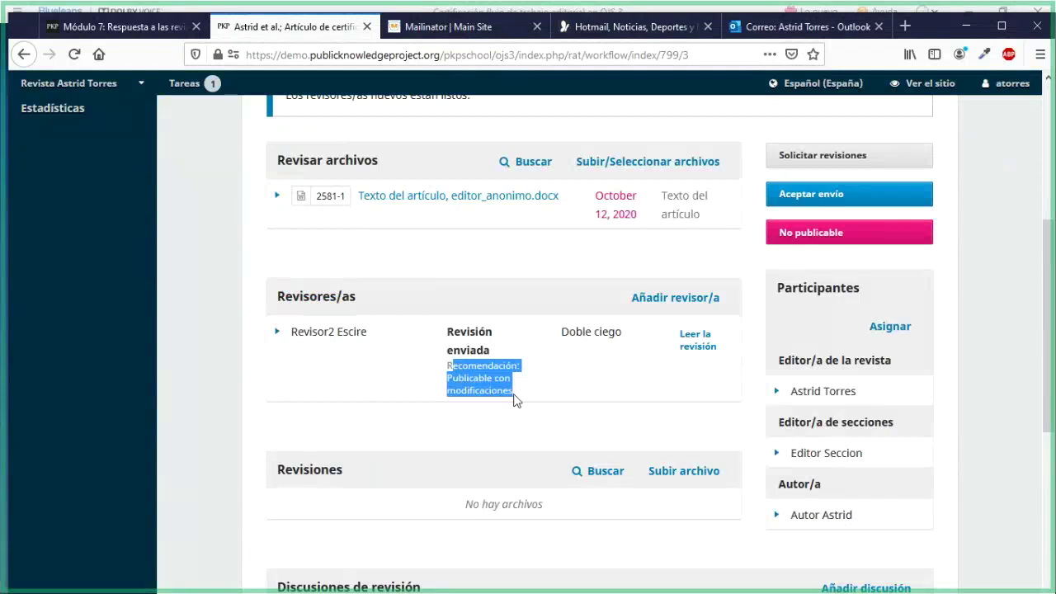
left_click(513, 399)
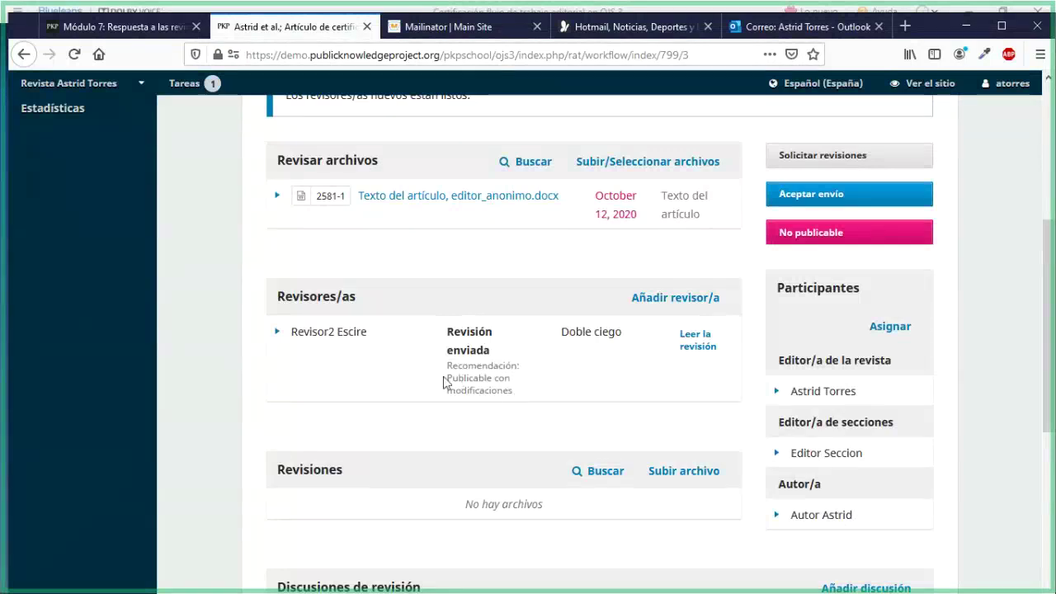
left_click_drag(449, 377, 516, 394)
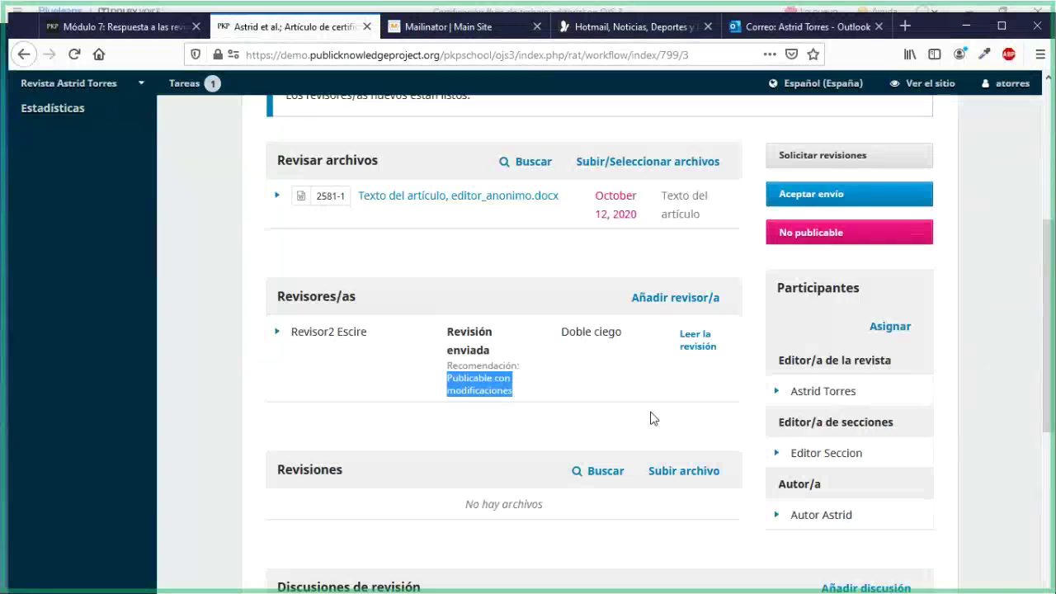
Open the reviewer's full review and note its completion date and Publicable con modificaciones recommendation
left_click(709, 355)
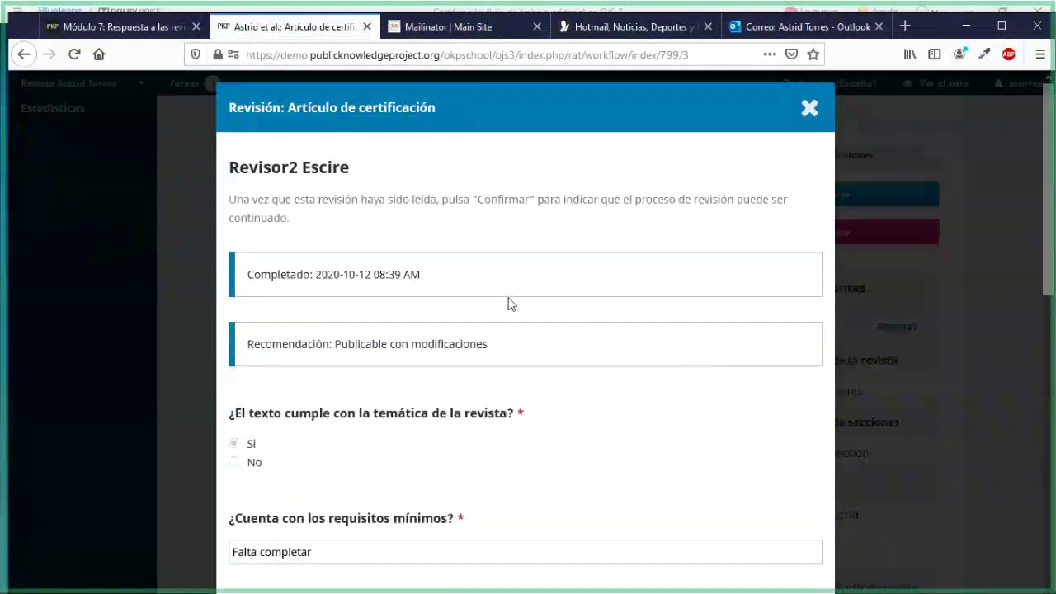
scroll(508, 304, "down", 2)
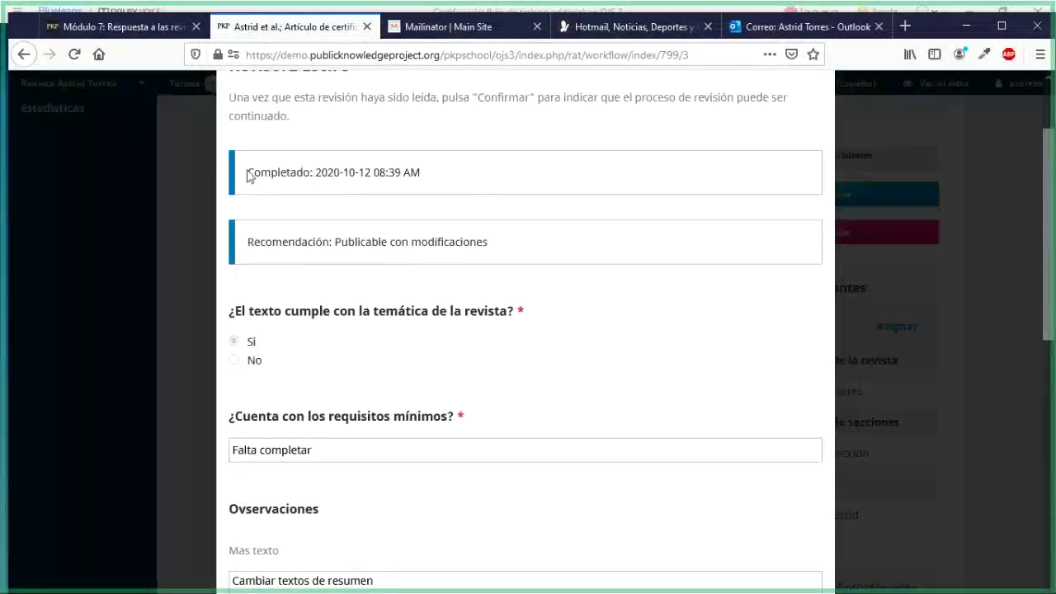
left_click_drag(251, 169, 421, 193)
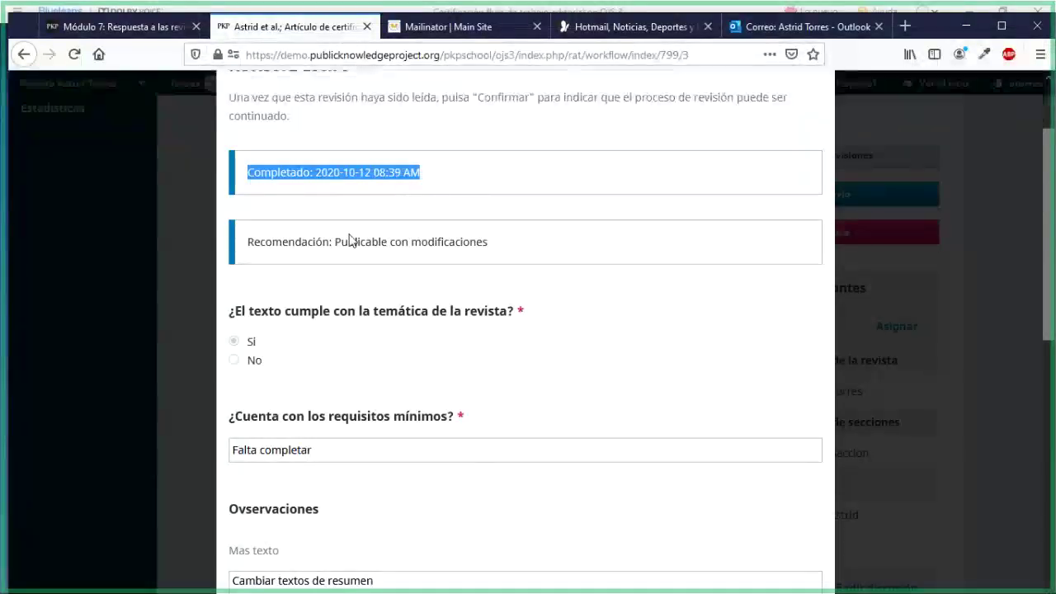
left_click_drag(334, 242, 484, 247)
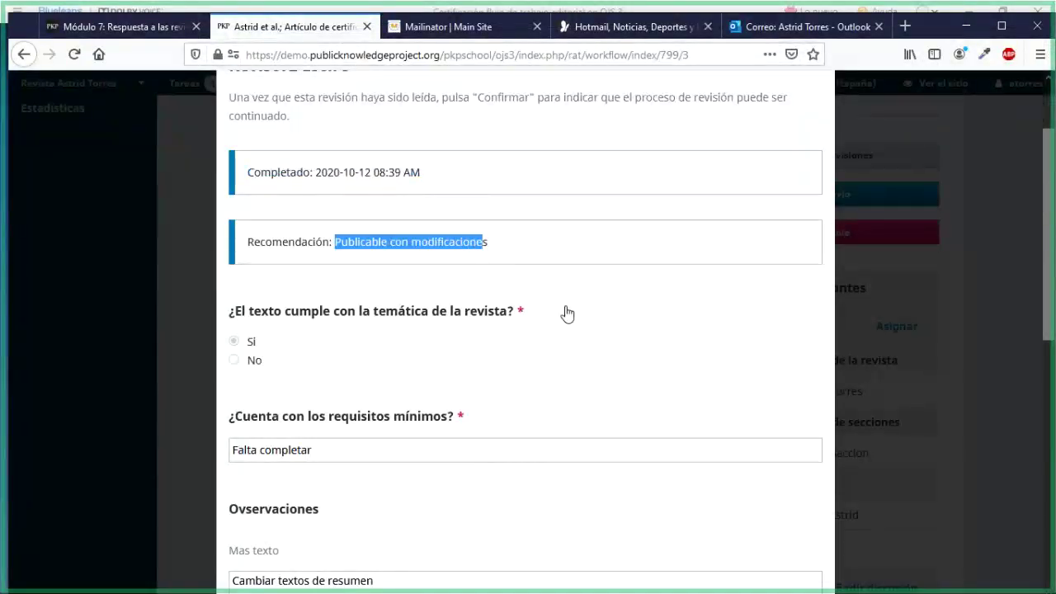
Scroll through the review's answers to the reviewer files section with revisor_modificaciones.docx
scroll(567, 313, "down", 3)
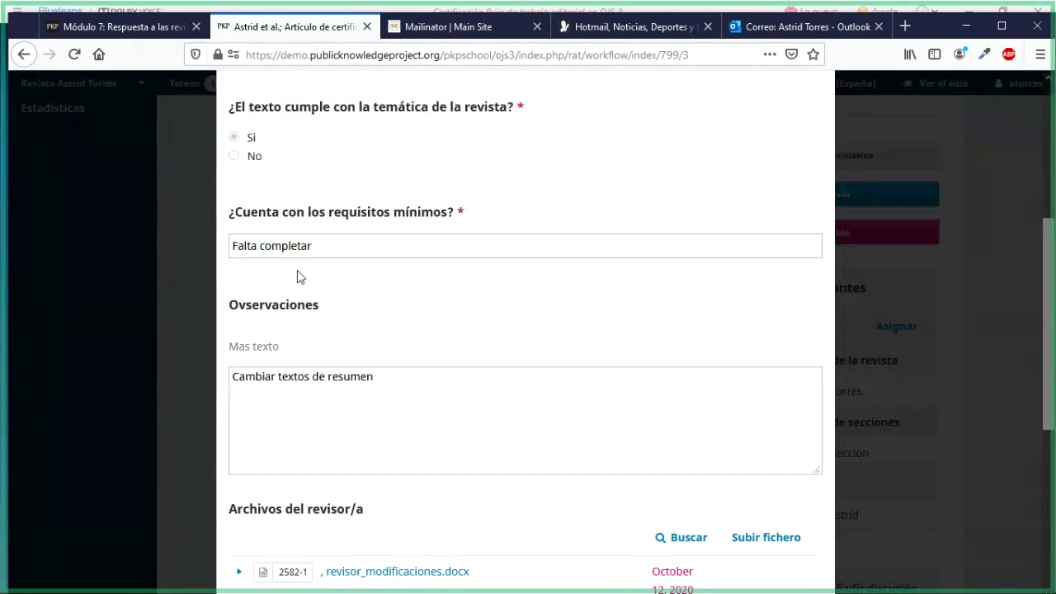
scroll(298, 272, "down", 2)
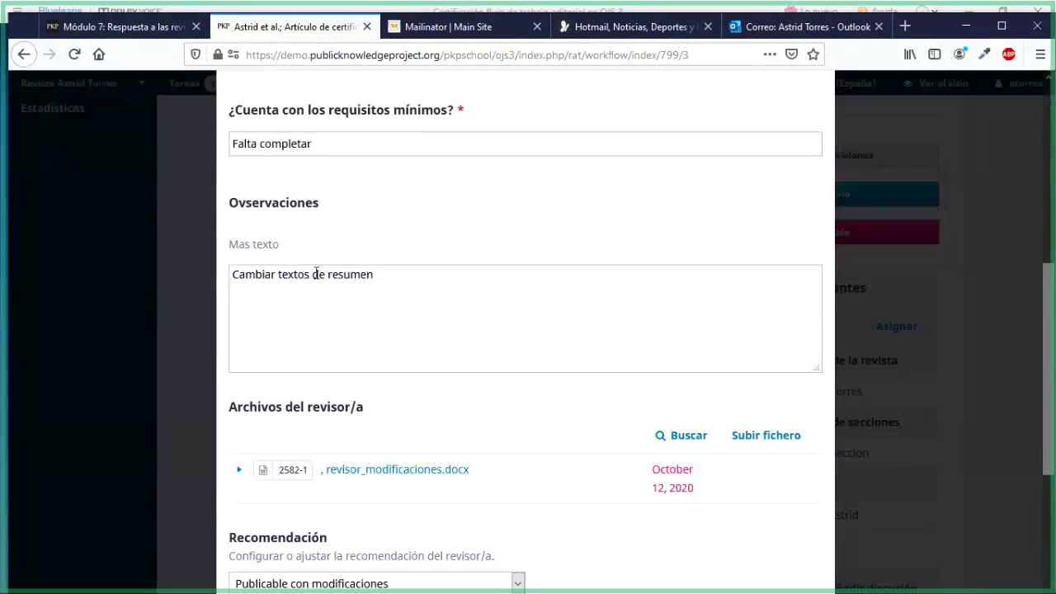
scroll(316, 274, "down", 3)
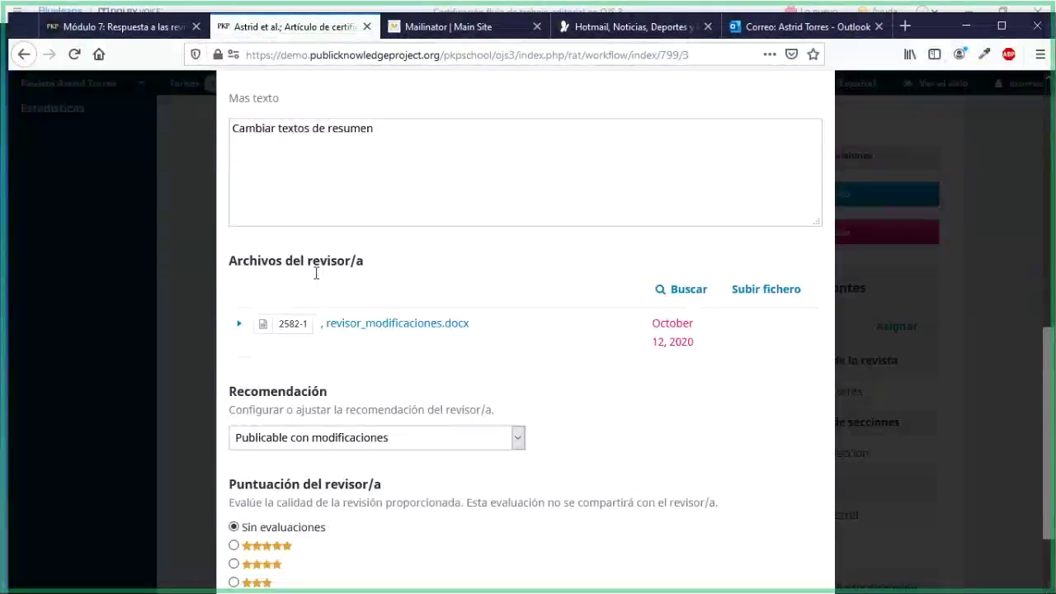
scroll(316, 274, "down", 1)
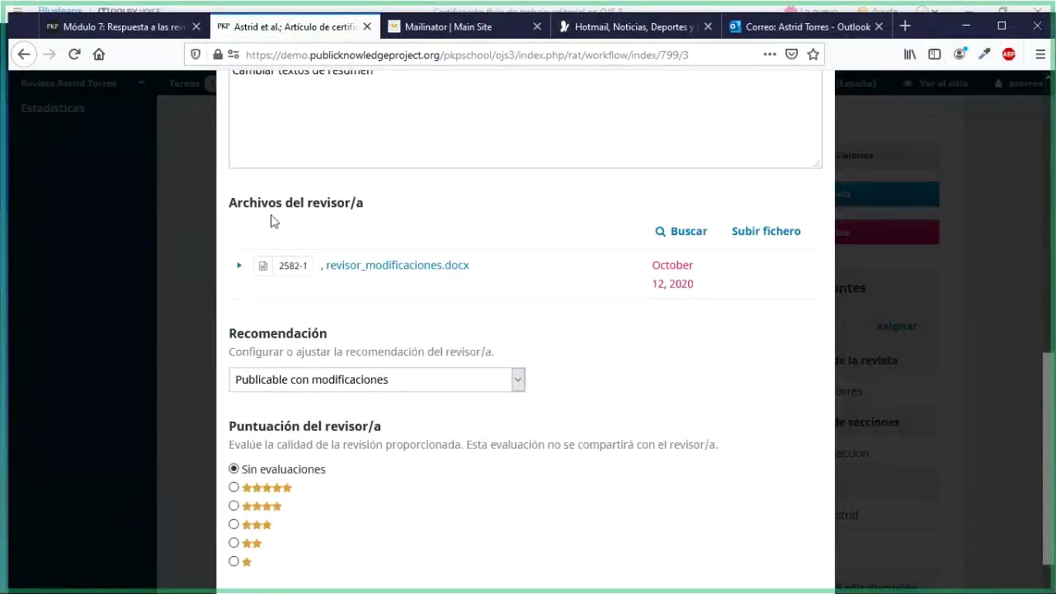
left_click_drag(228, 204, 366, 215)
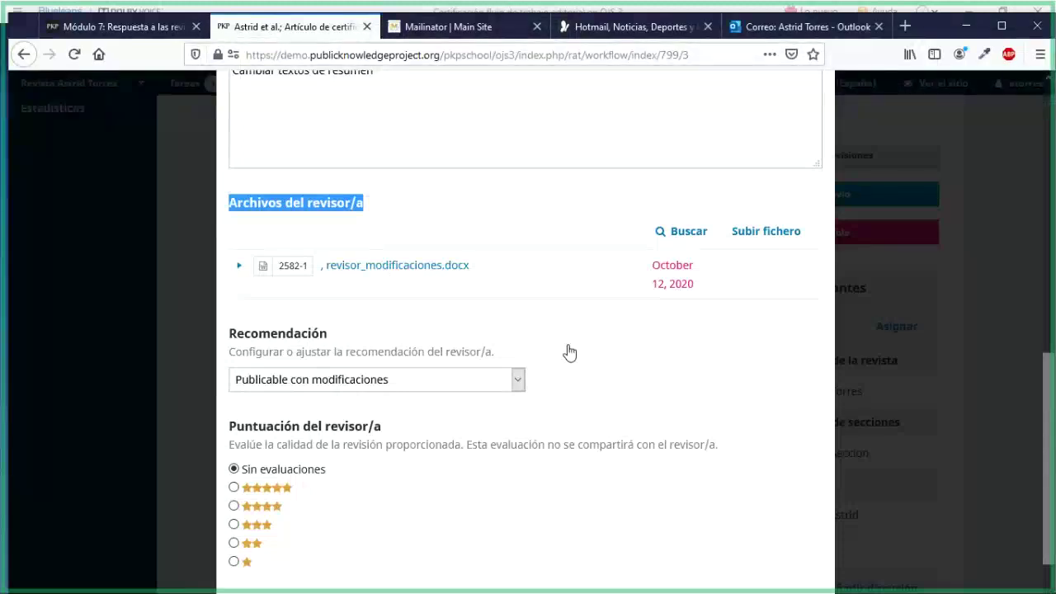
scroll(568, 351, "up", 2)
scroll(567, 350, "up", 1)
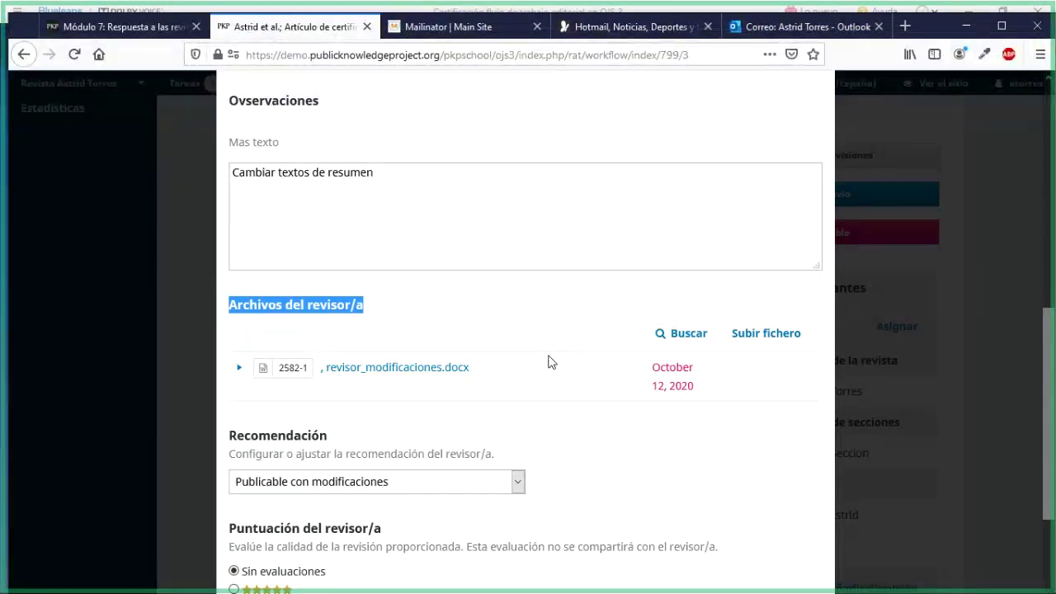
scroll(551, 363, "up", 10)
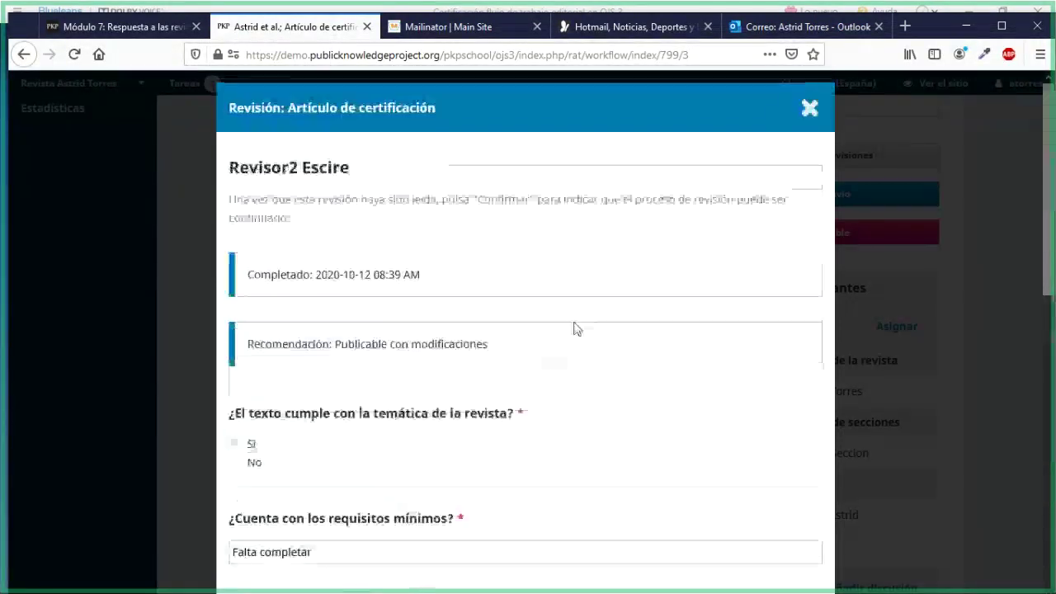
Close the reviewer's review window and reopen the full review
left_click(807, 110)
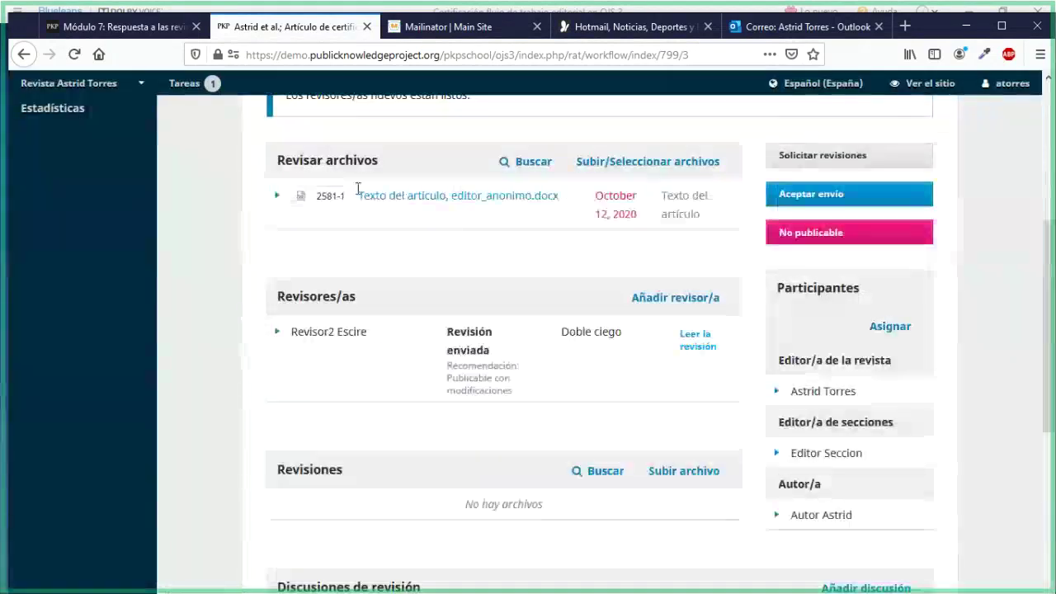
left_click_drag(317, 161, 356, 163)
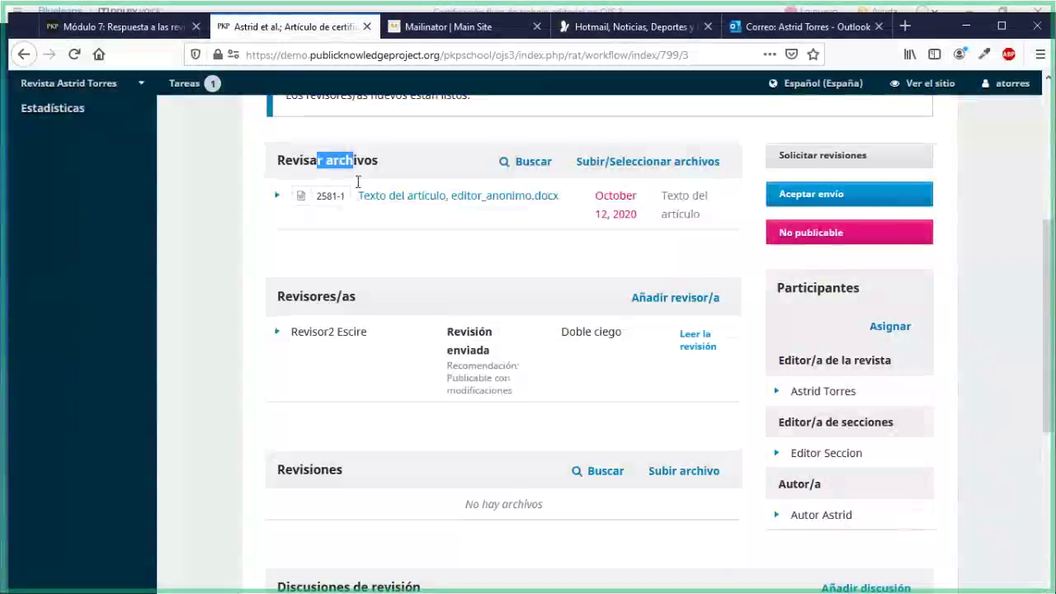
left_click_drag(279, 471, 322, 479)
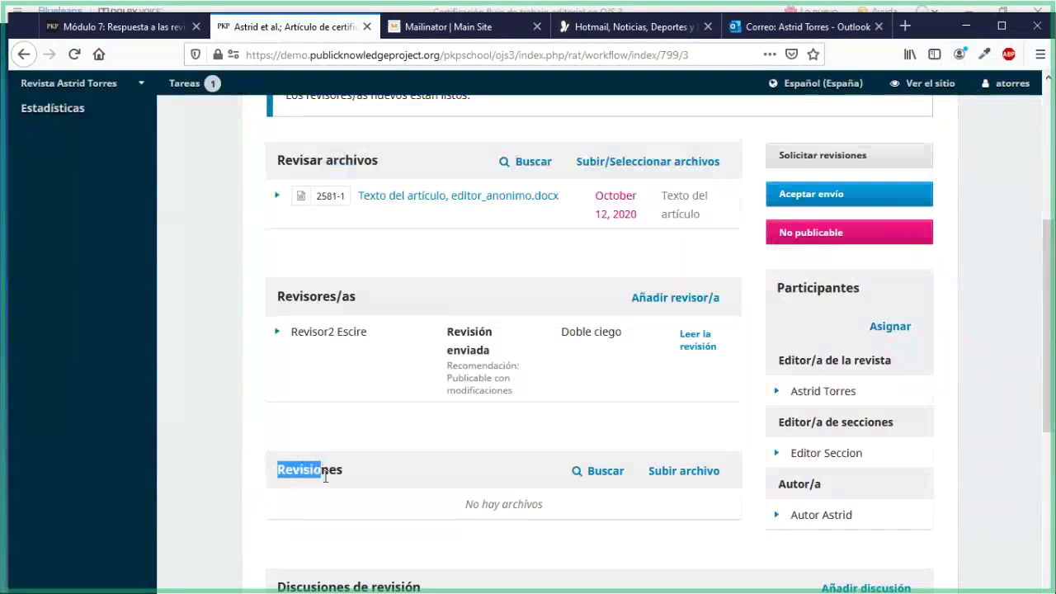
scroll(325, 478, "down", 3)
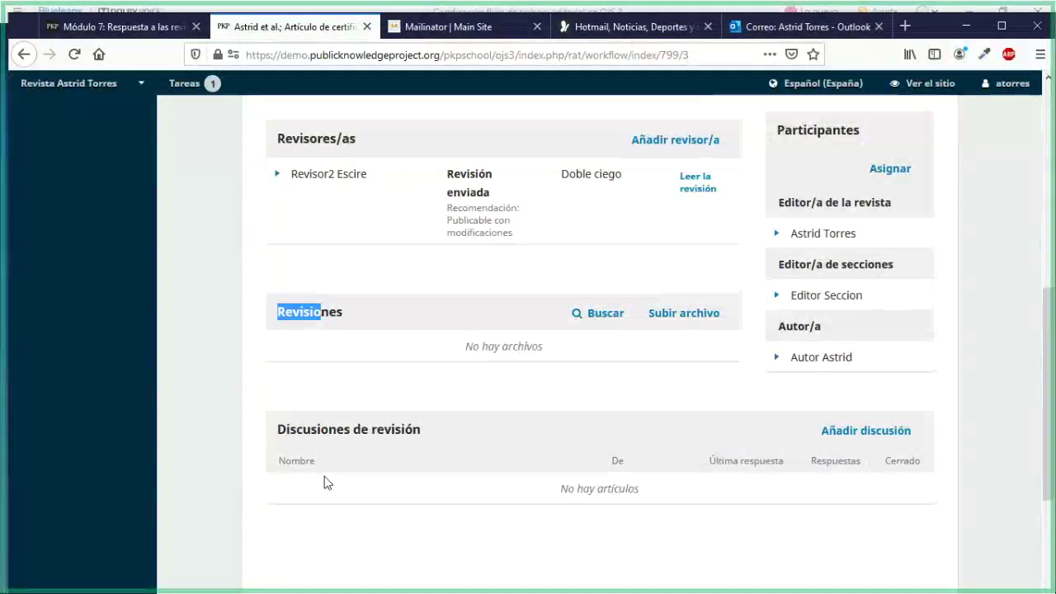
scroll(327, 483, "up", 2)
left_click(684, 273)
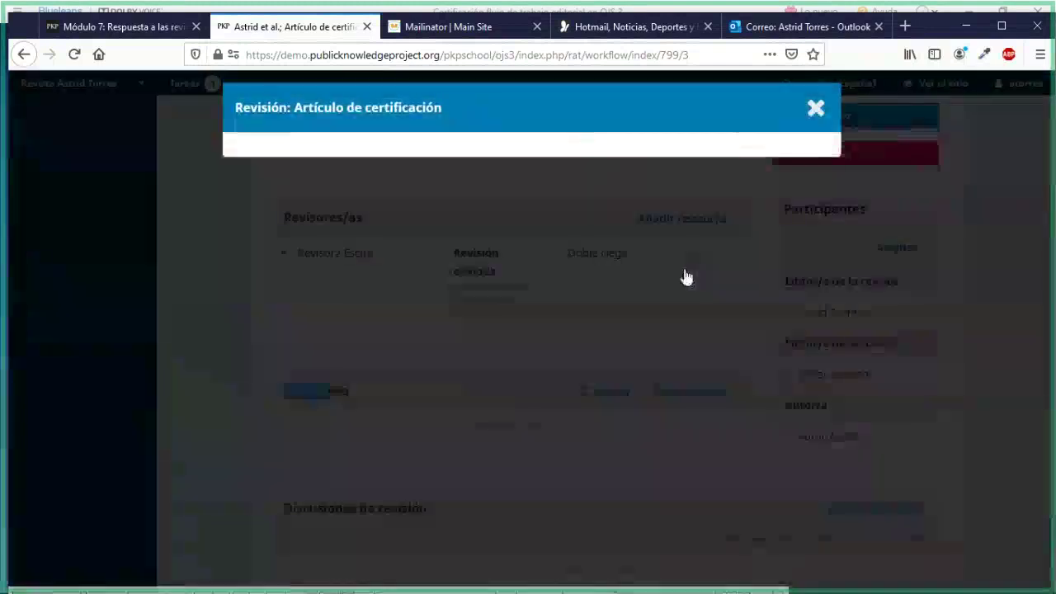
scroll(665, 297, "down", 7)
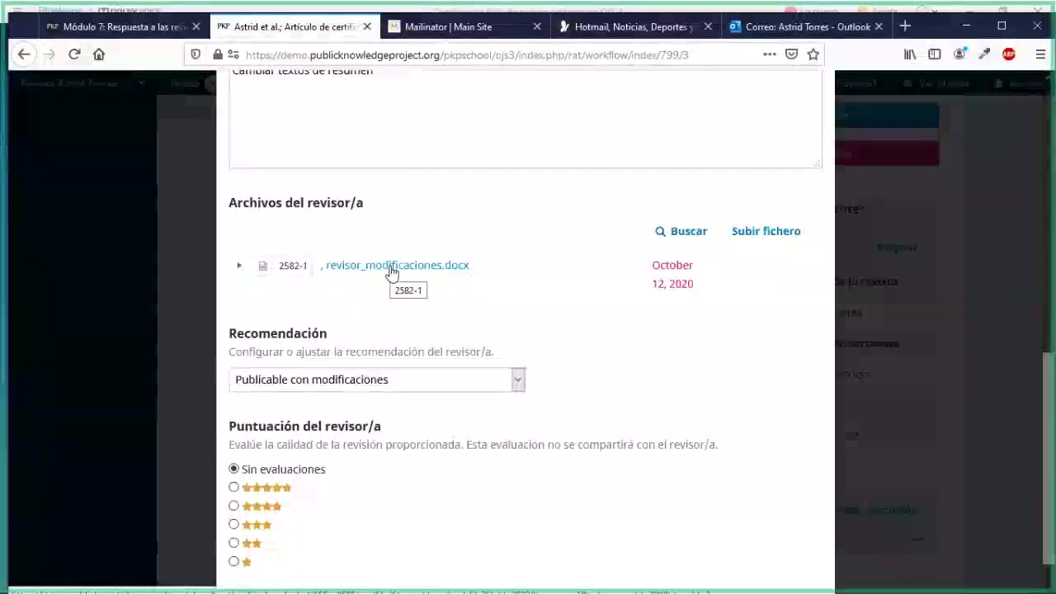
Start downloading revisor_modificaciones.docx, cancel it, and move to the Recomendación section
left_click(240, 268)
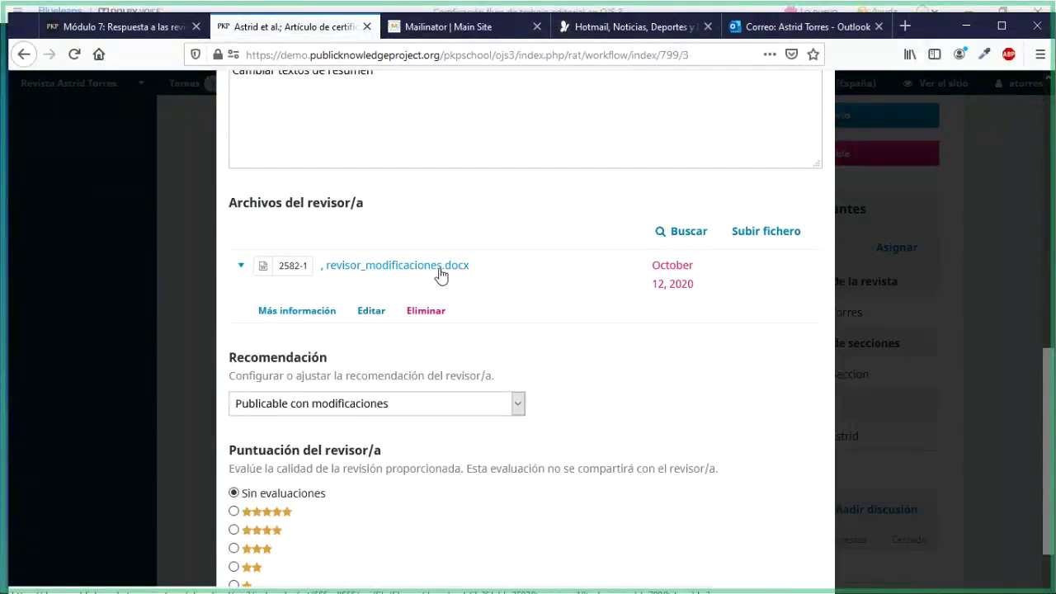
left_click(440, 273)
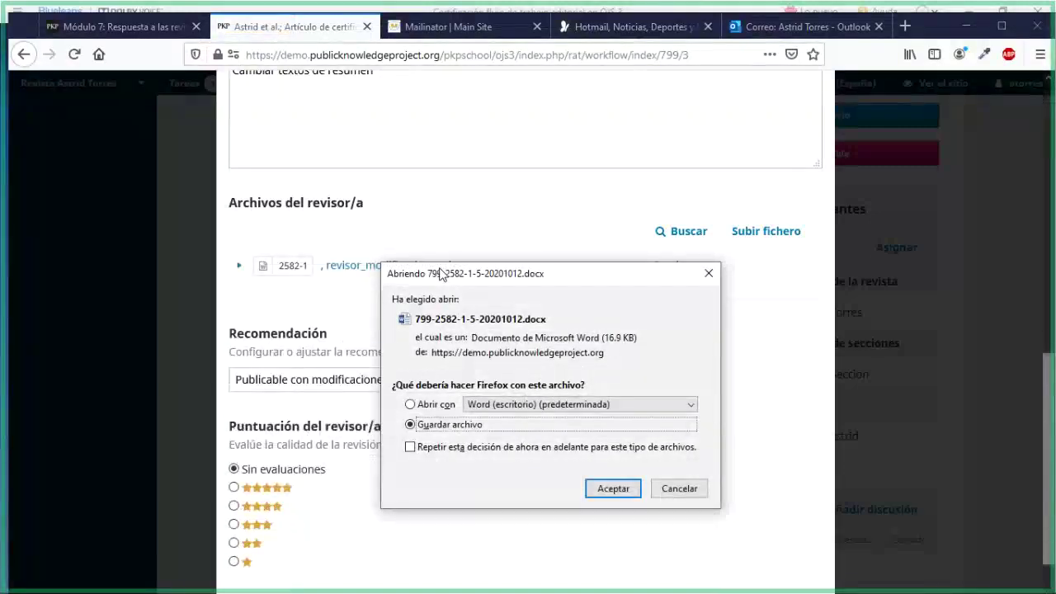
left_click(659, 490)
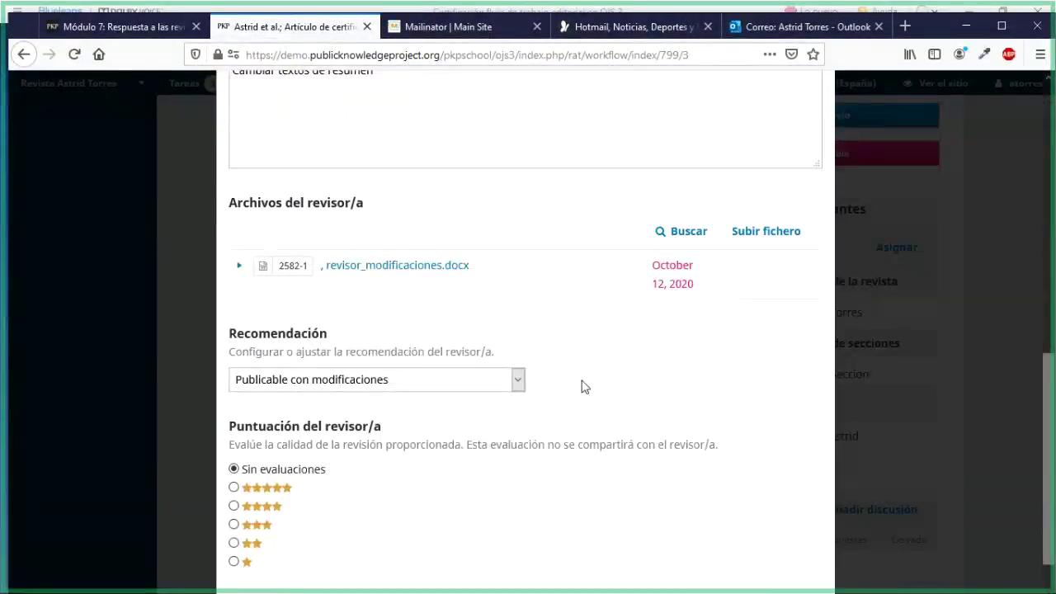
scroll(582, 384, "down", 1)
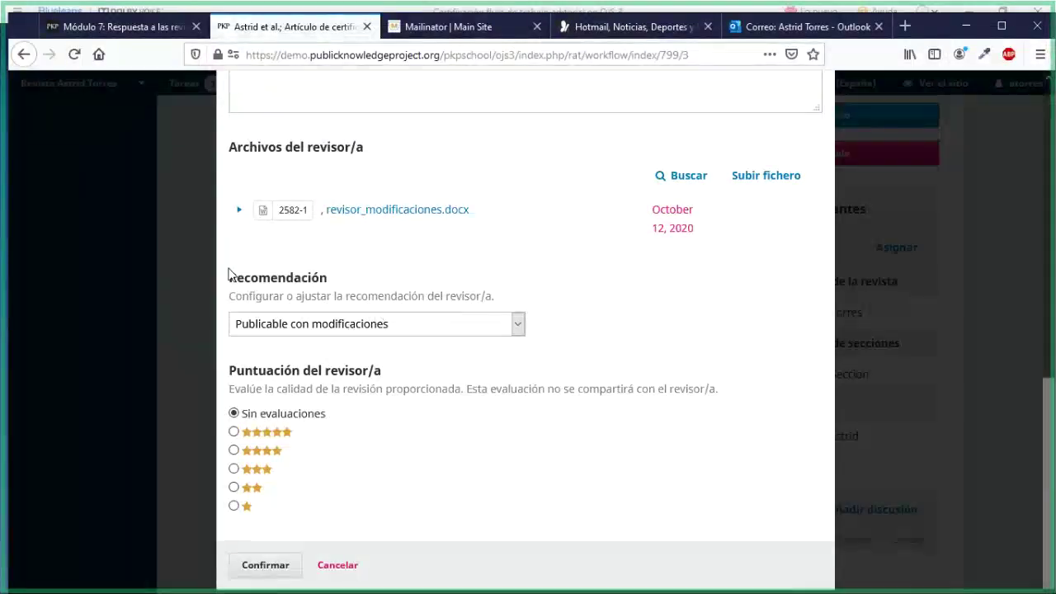
left_click_drag(230, 278, 329, 279)
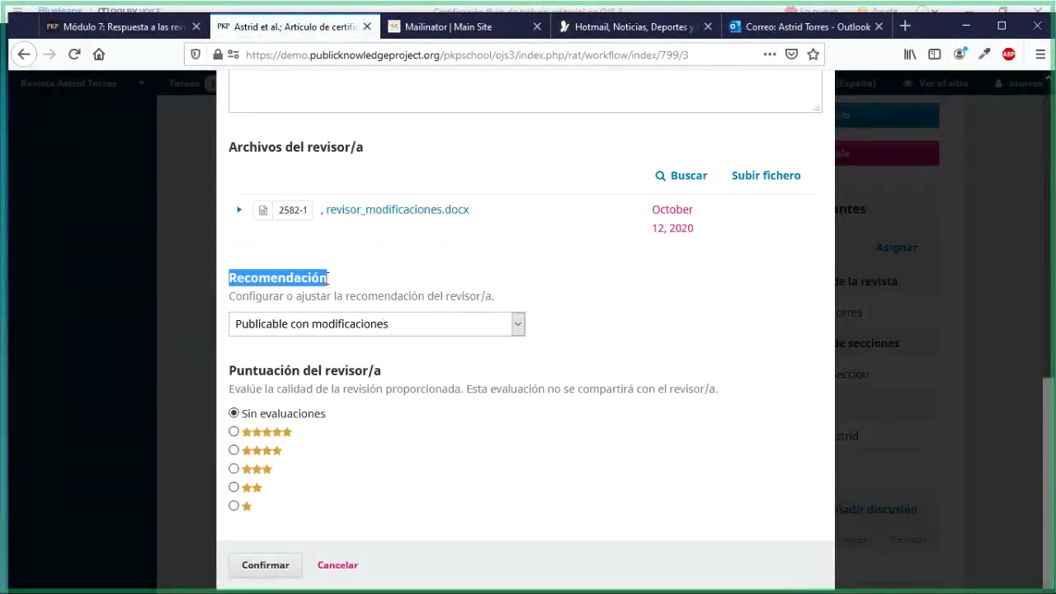
Keep the Publicable con modificaciones recommendation, rate the review four stars and confirm
left_click(518, 324)
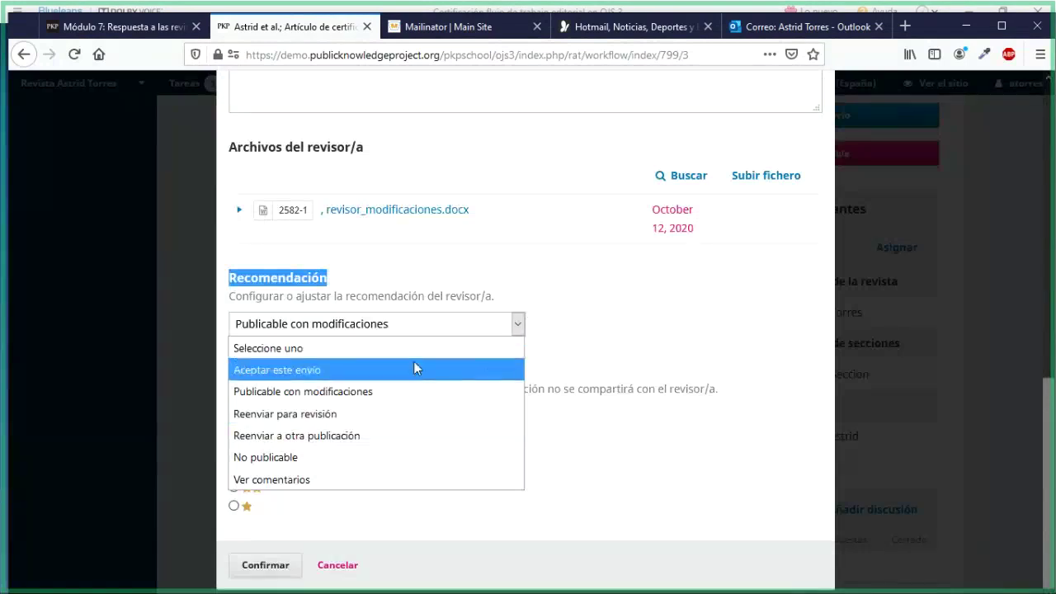
left_click(332, 391)
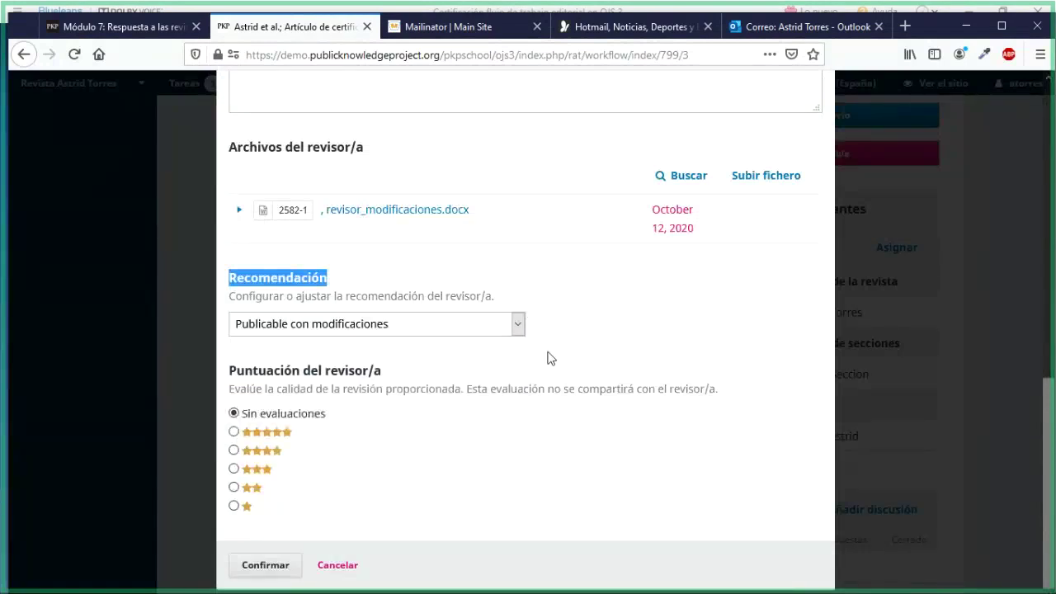
left_click(546, 358)
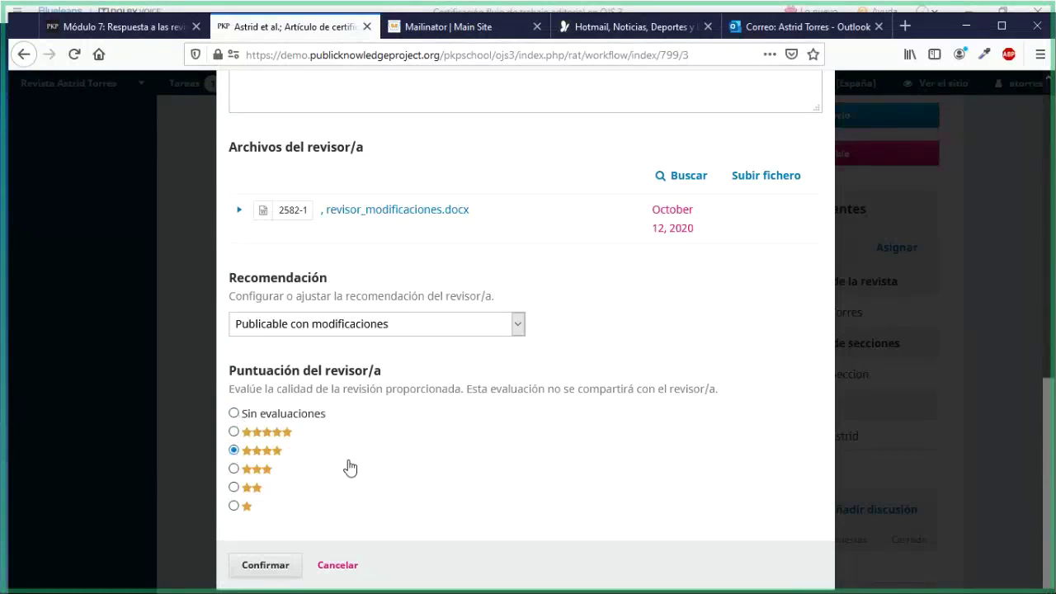
left_click(284, 565)
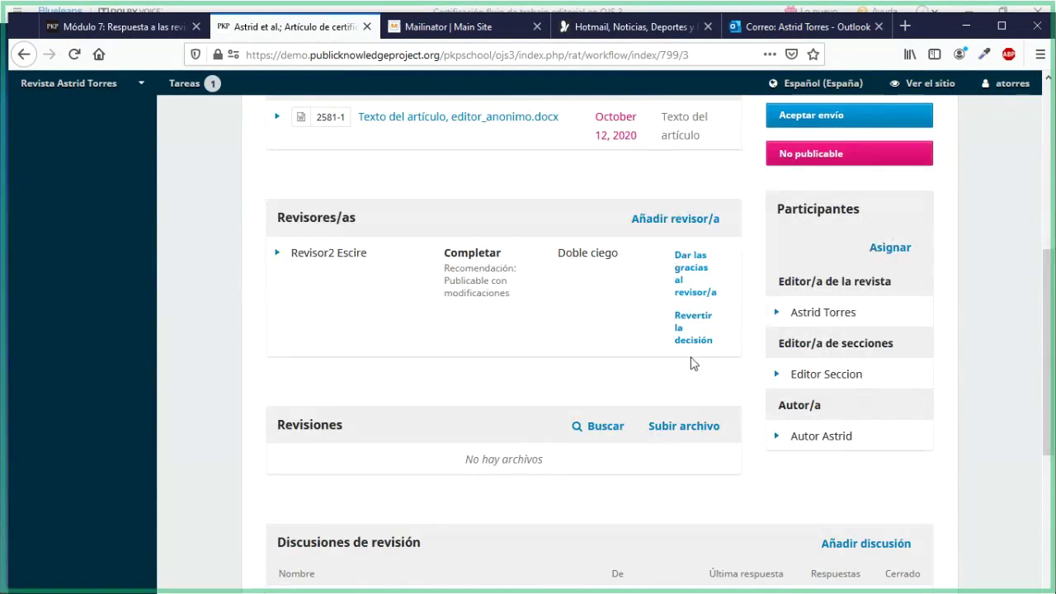
Send the reviewer the Dar las gracias al revisor/a thank-you email
left_click(683, 273)
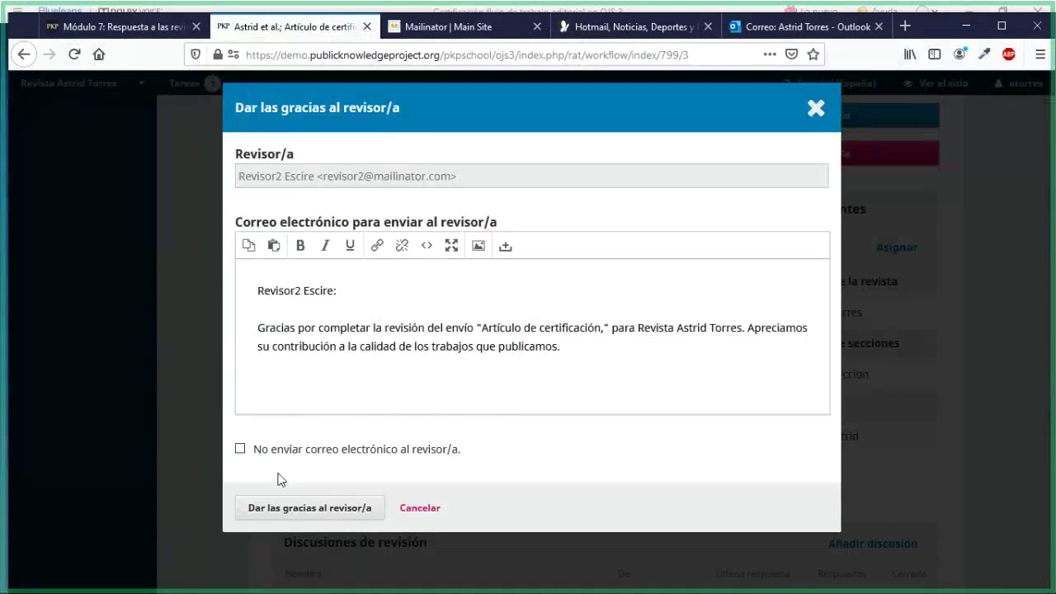
left_click(329, 509)
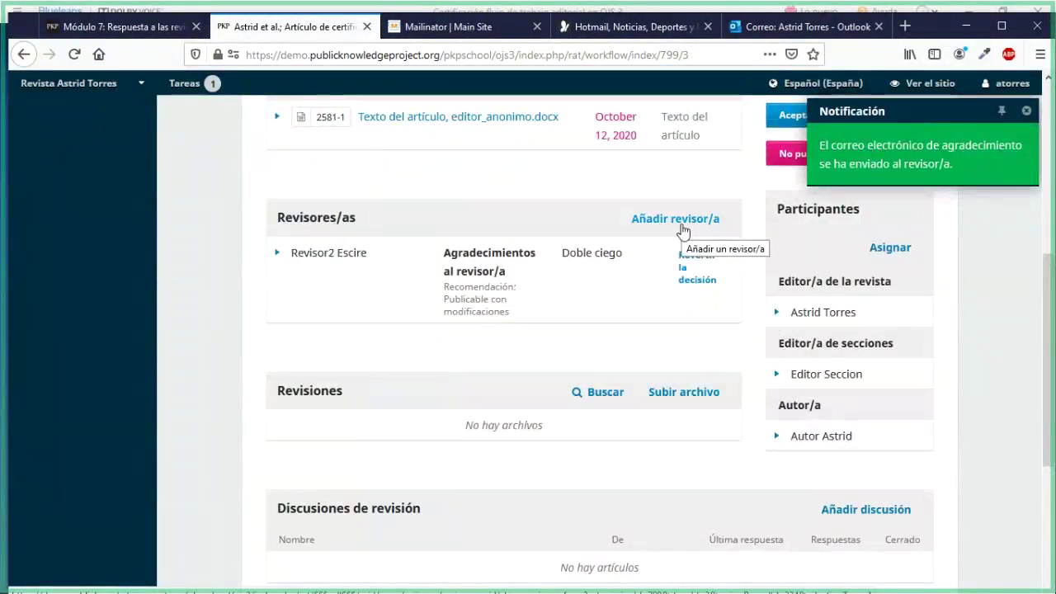
Cancel Revertir la decisión without discarding, then expand the reviewer's entry
left_click(695, 283)
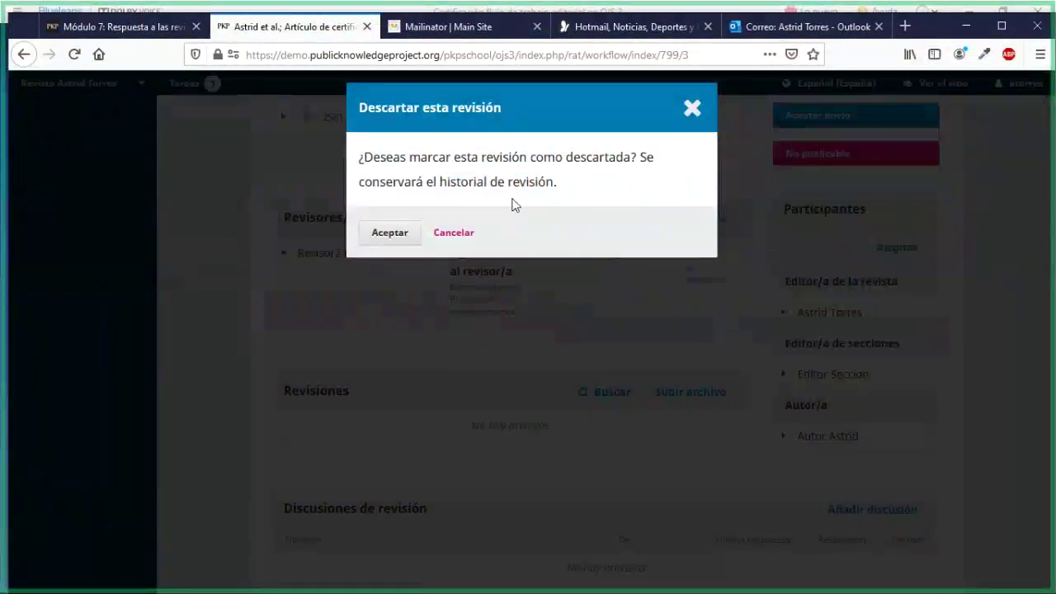
left_click(677, 121)
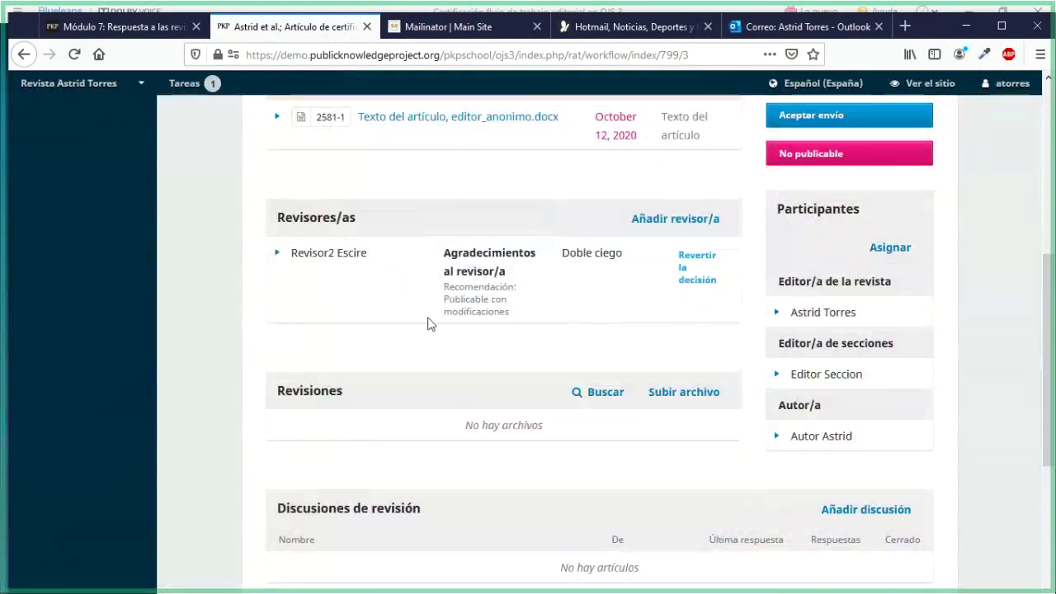
left_click(276, 255)
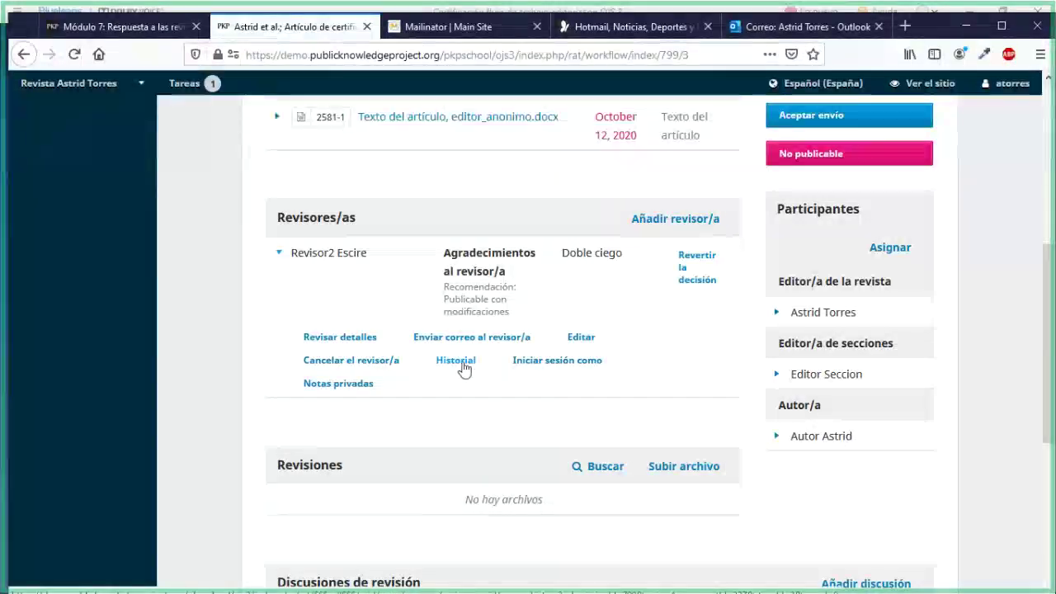
Check the reviewer's Historial entries Informado/a, Completado and Confirmado(s), then close it
left_click(465, 368)
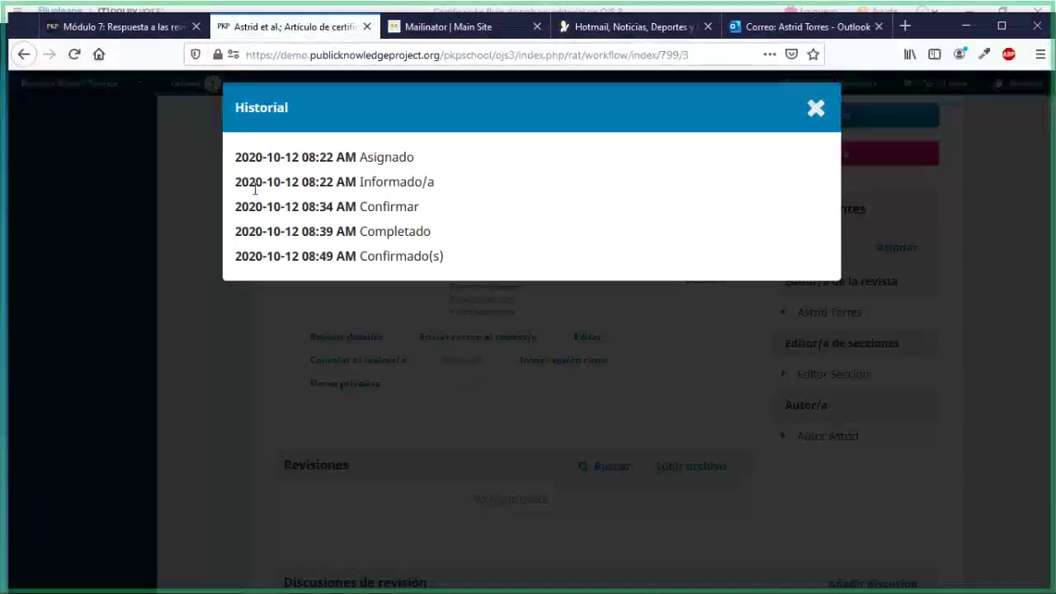
left_click_drag(255, 188, 361, 207)
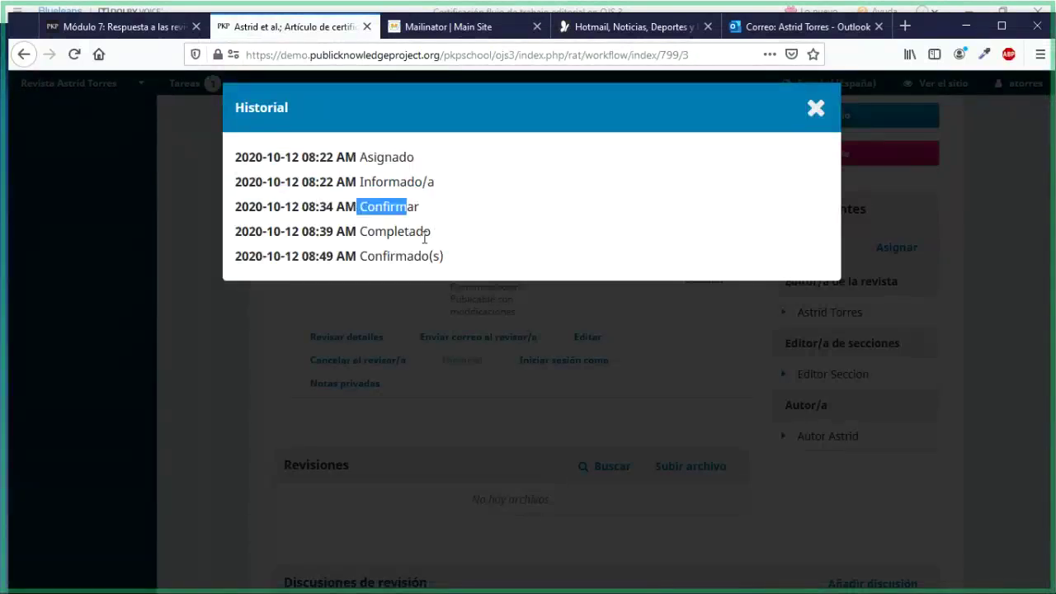
left_click_drag(427, 233, 358, 233)
left_click(450, 264)
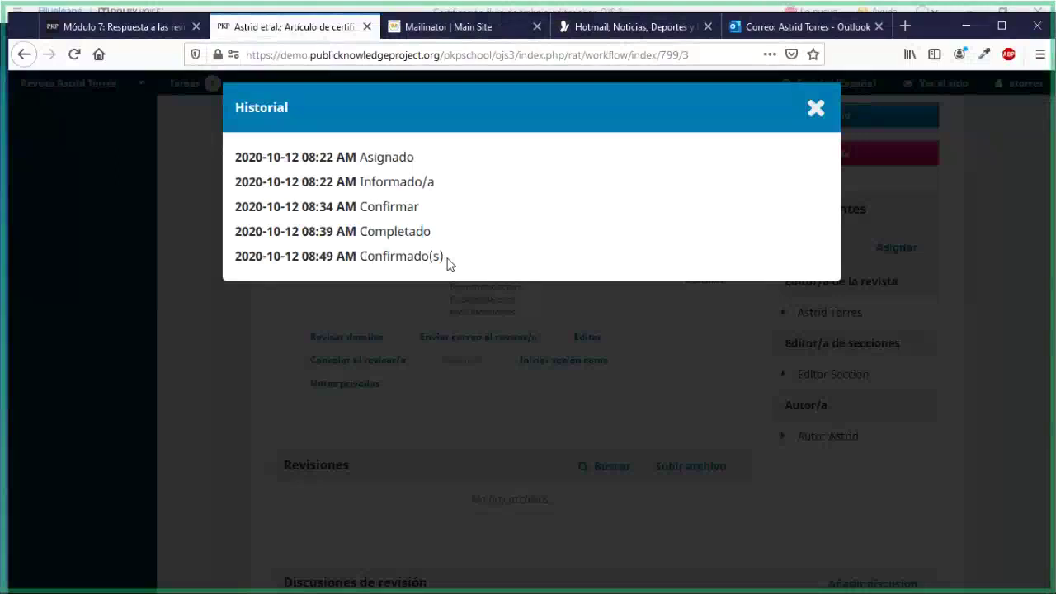
left_click_drag(450, 264, 349, 275)
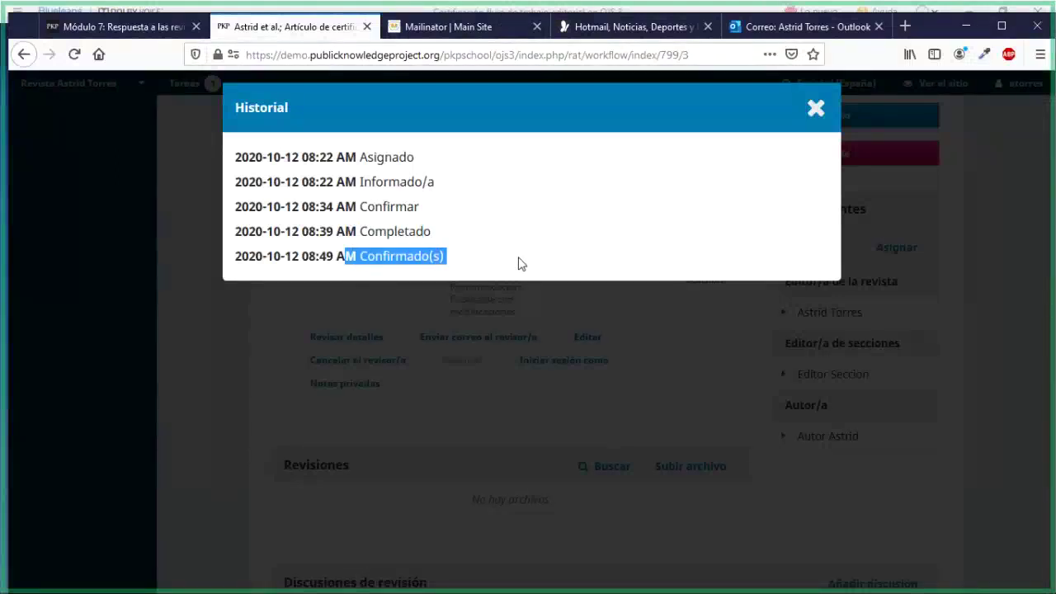
left_click(817, 110)
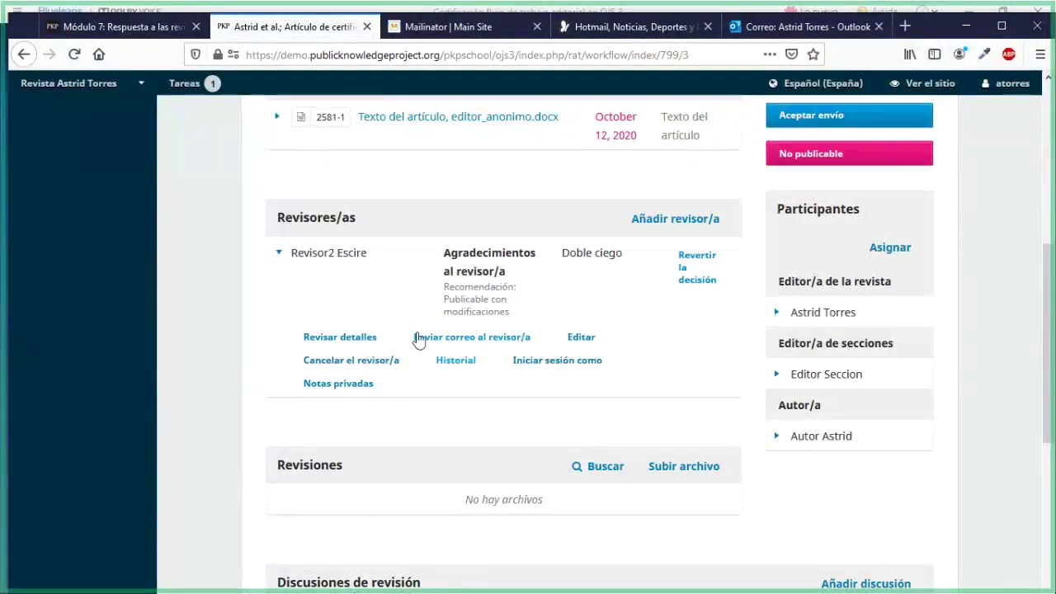
Scroll through the reviewer's Revisar detalles again, cancel, and return to Round 1's status
left_click(365, 337)
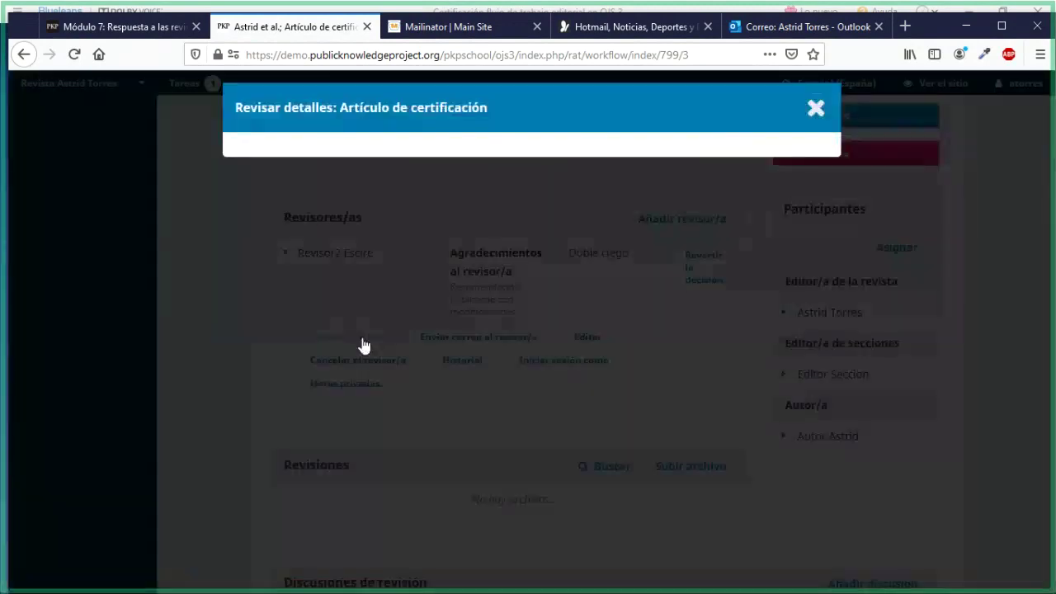
scroll(566, 452, "down", 4)
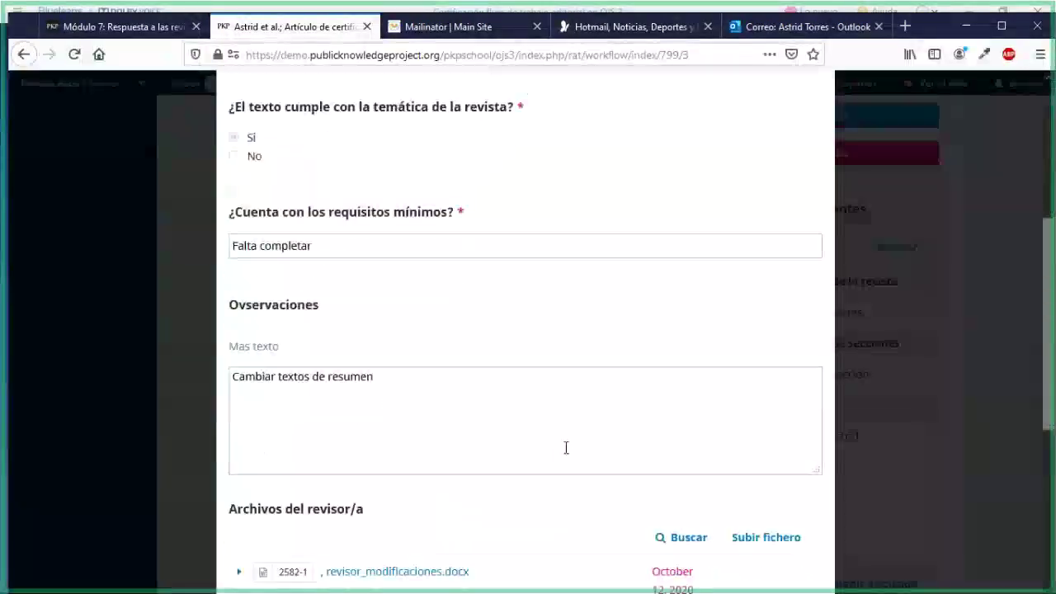
scroll(566, 448, "down", 2)
scroll(565, 449, "down", 1)
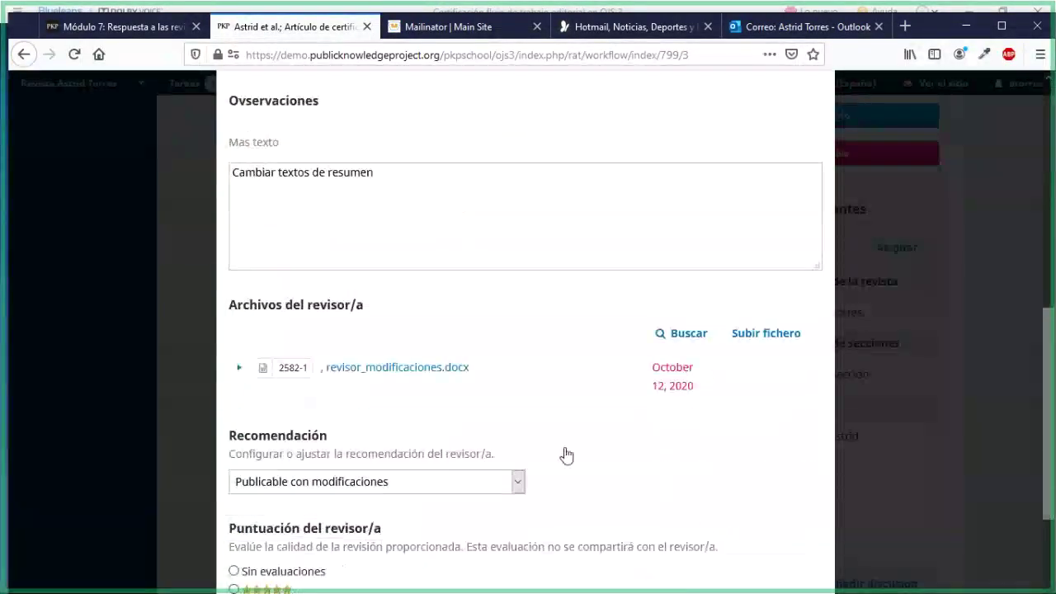
scroll(431, 439, "down", 2)
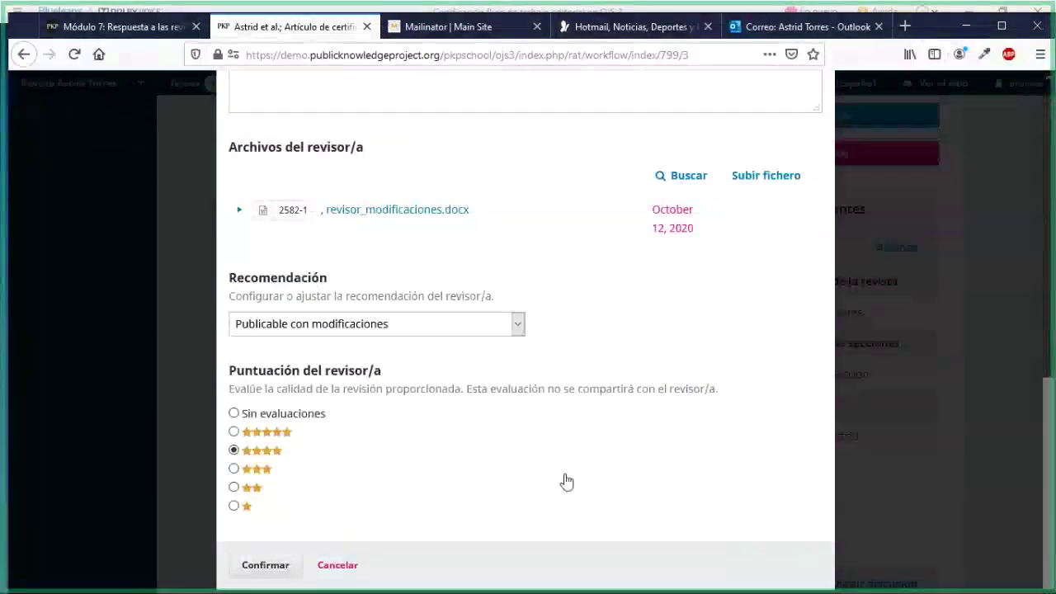
left_click(337, 565)
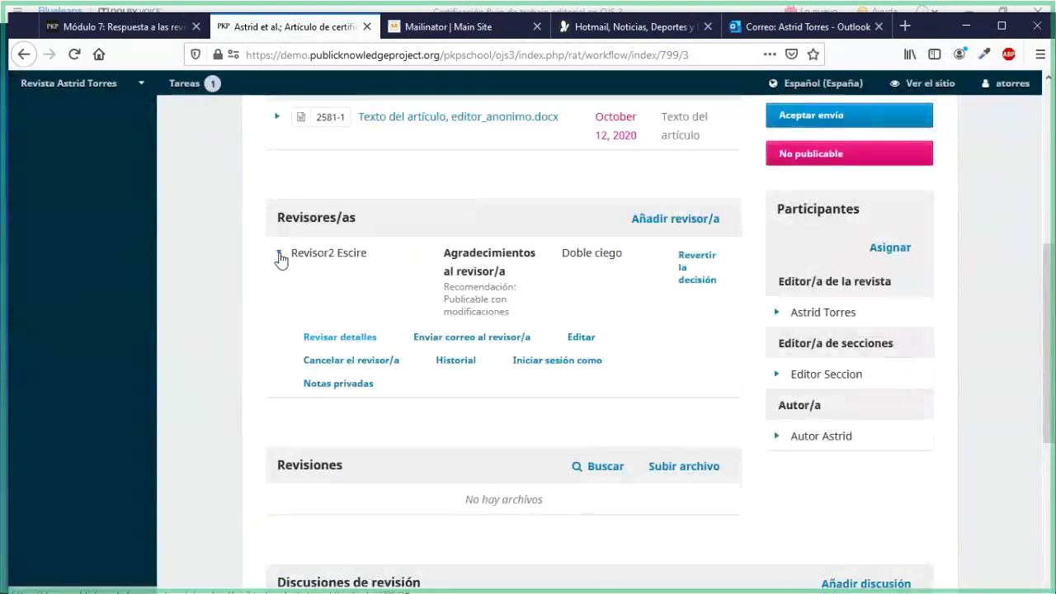
scroll(470, 408, "down", 3)
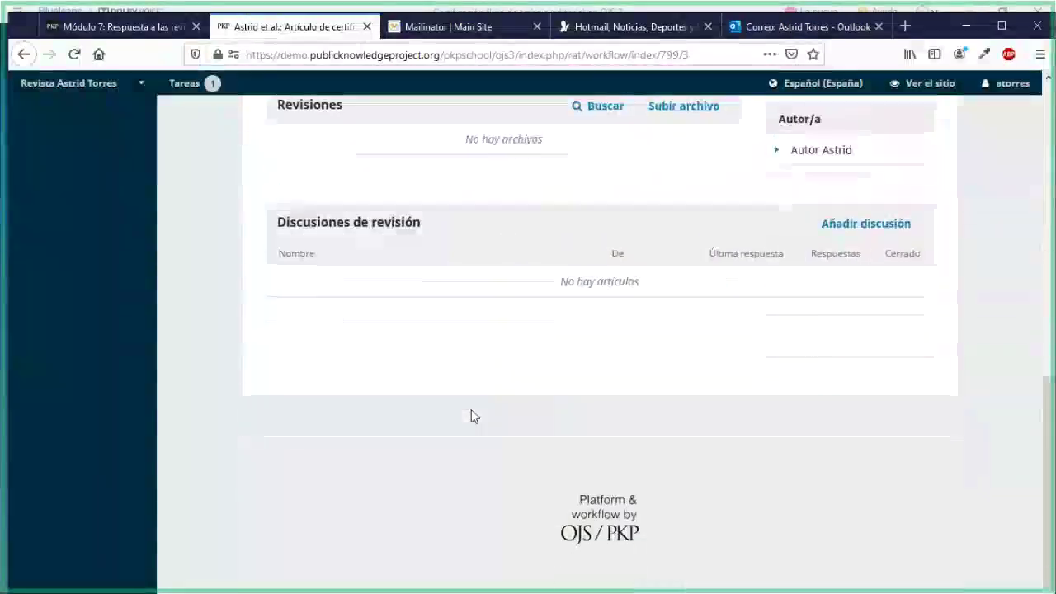
scroll(474, 416, "up", 3)
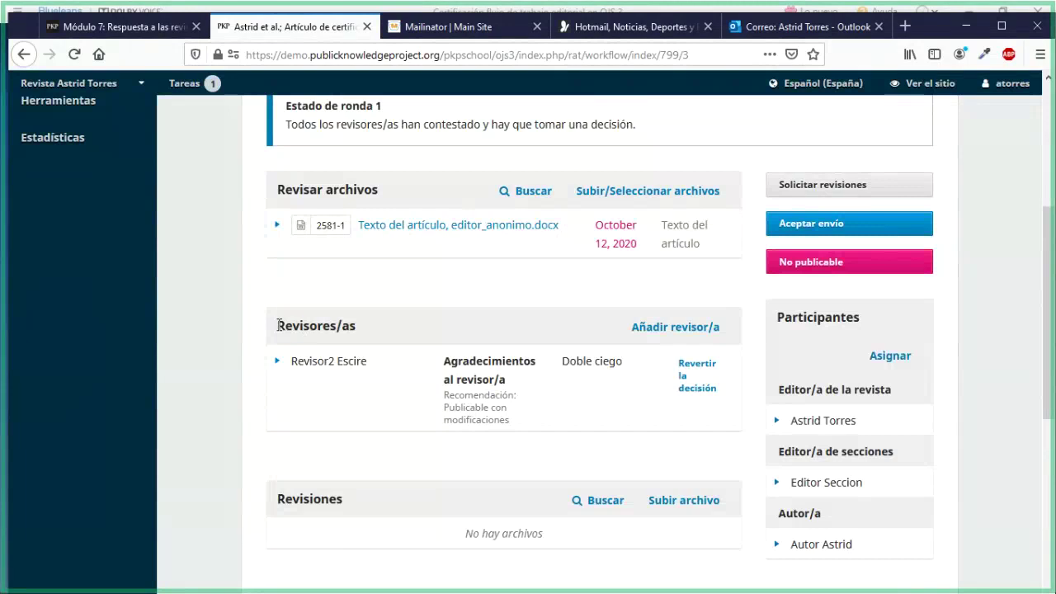
left_click_drag(278, 325, 357, 326)
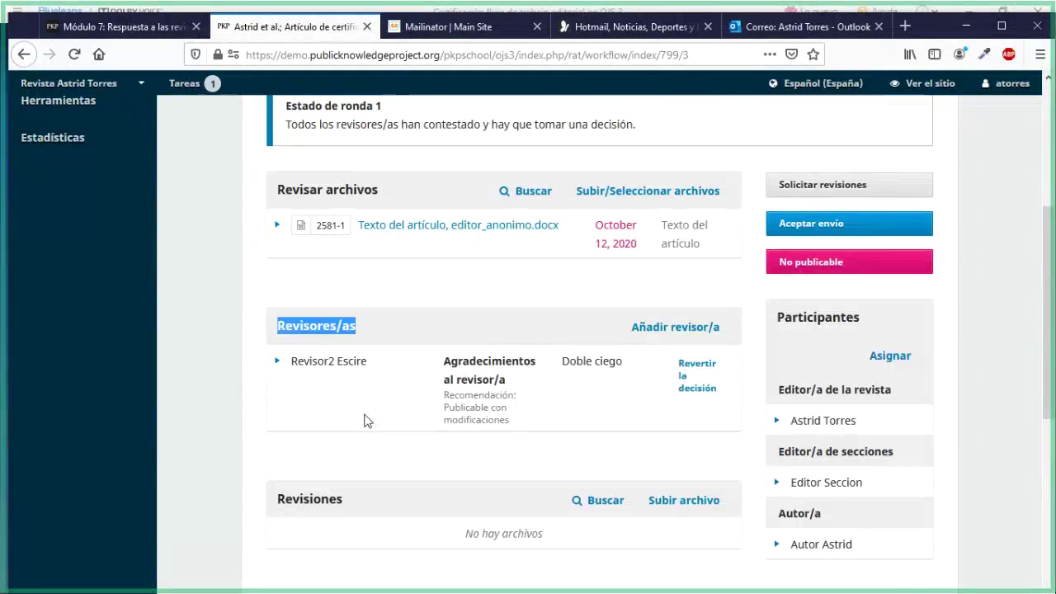
scroll(367, 421, "up", 2)
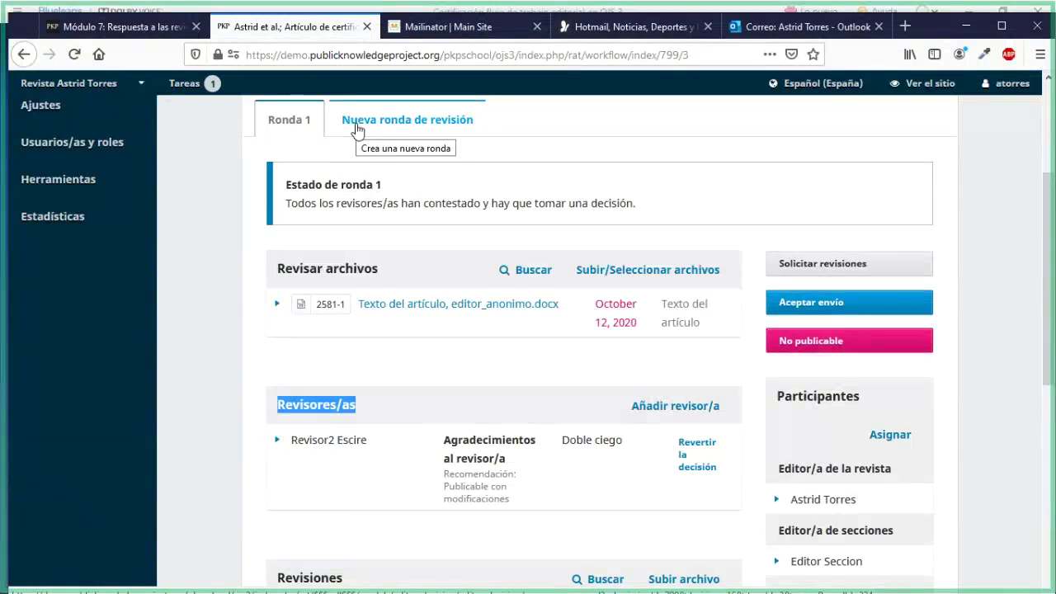
scroll(361, 349, "down", 5)
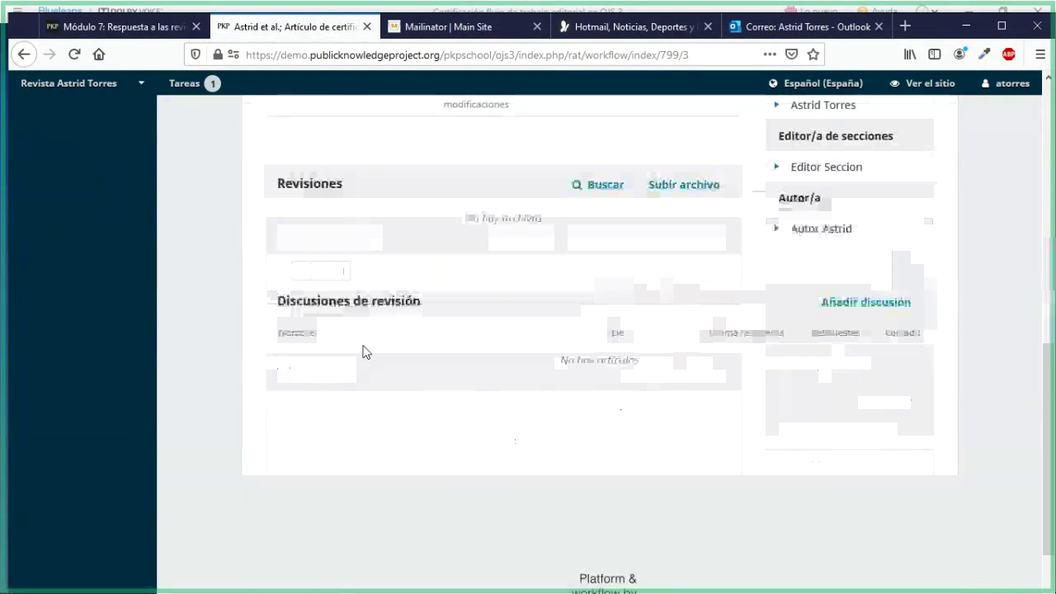
scroll(360, 349, "up", 2)
scroll(361, 363, "up", 1)
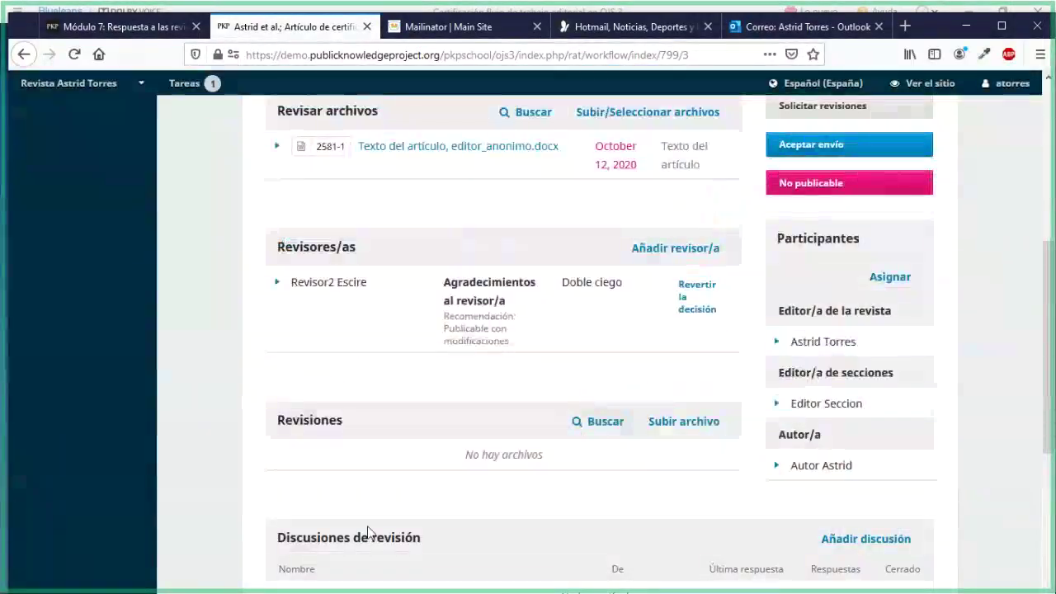
scroll(606, 310, "up", 3)
scroll(606, 314, "up", 1)
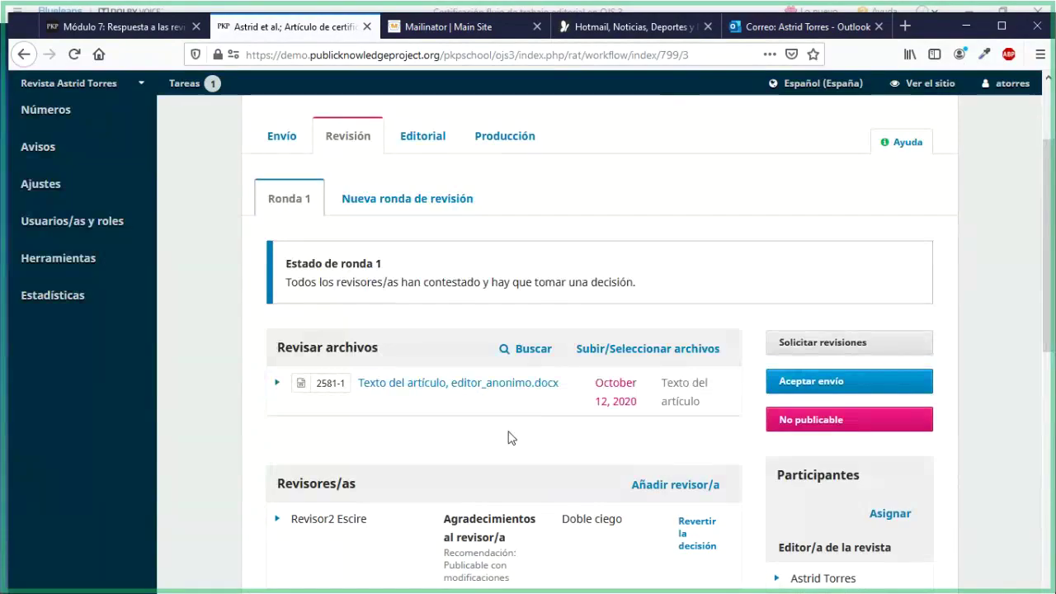
scroll(509, 438, "down", 2)
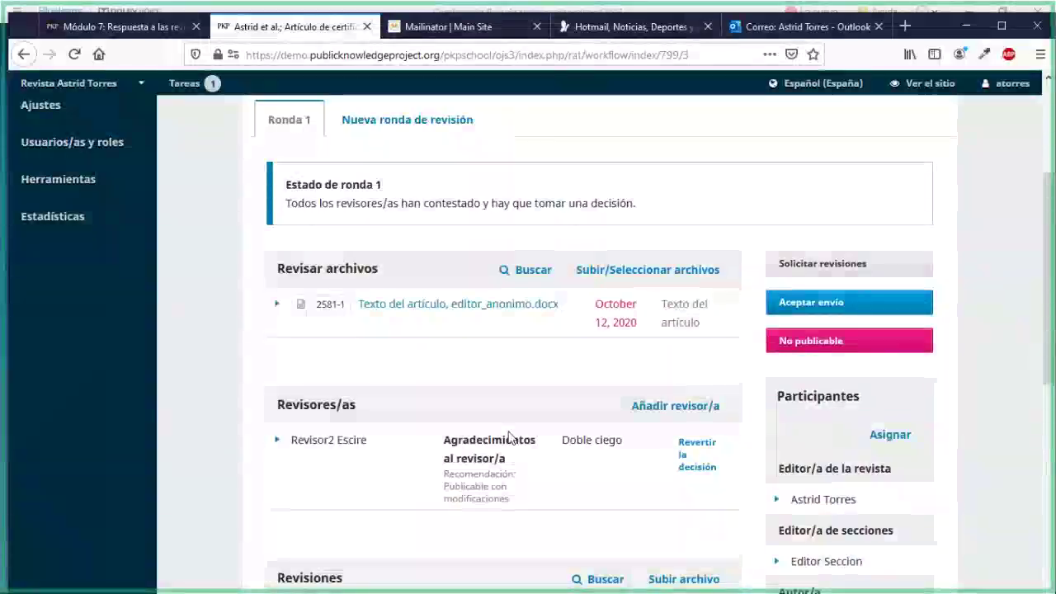
scroll(512, 438, "up", 2)
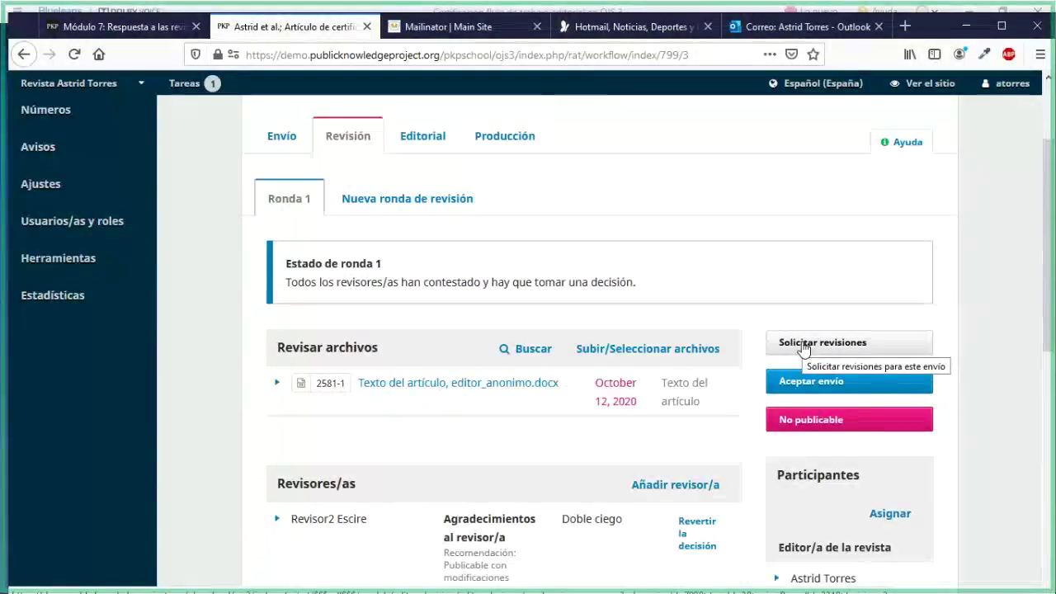
Open Solicitar revisiones and choose that revisions will undergo a new peer-review round
left_click(850, 356)
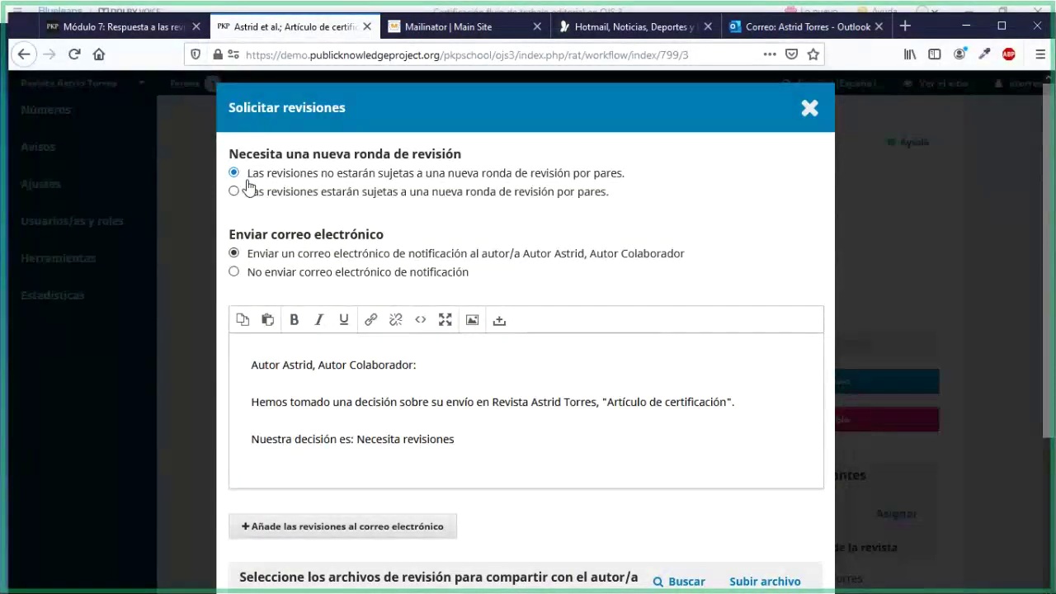
left_click_drag(617, 173, 521, 176)
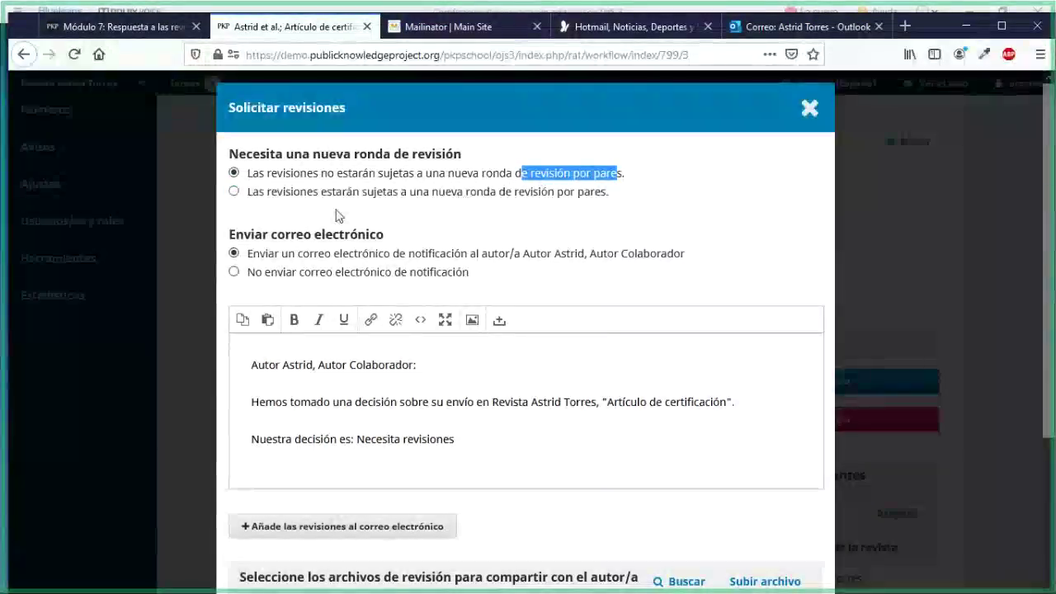
left_click(234, 192)
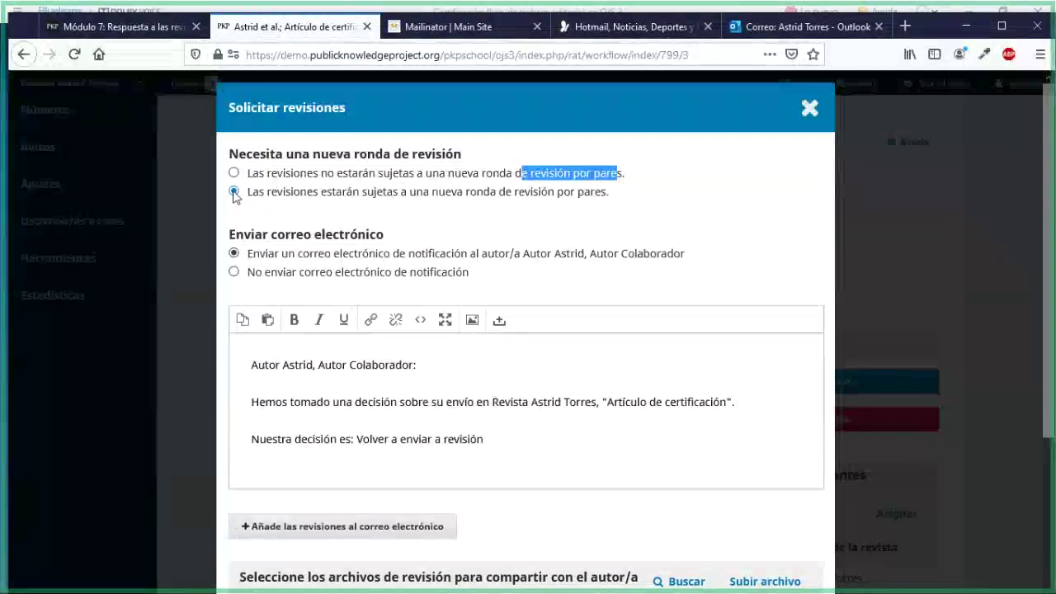
left_click(234, 174)
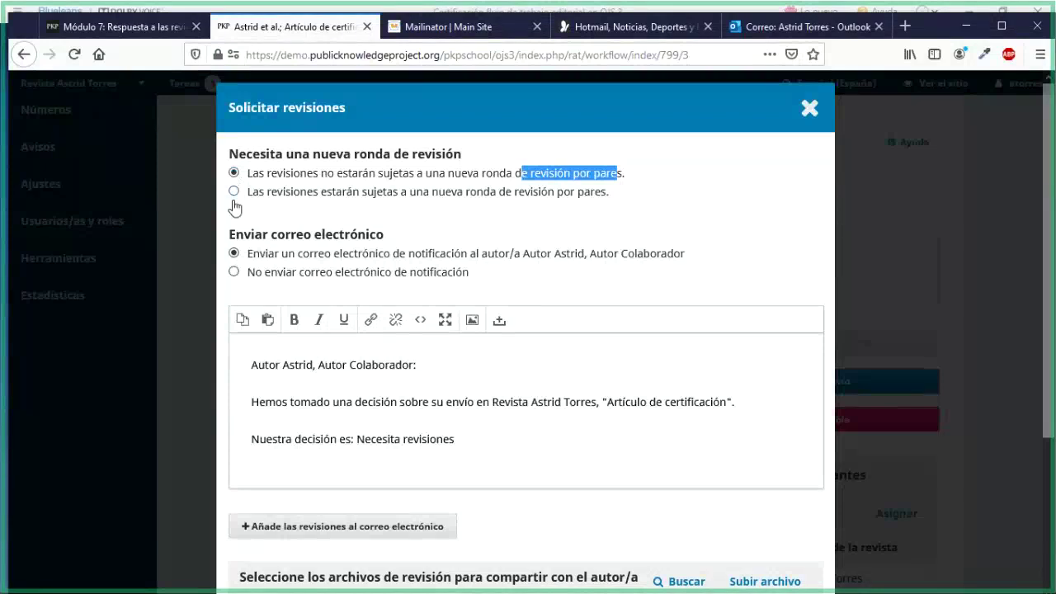
left_click(234, 192)
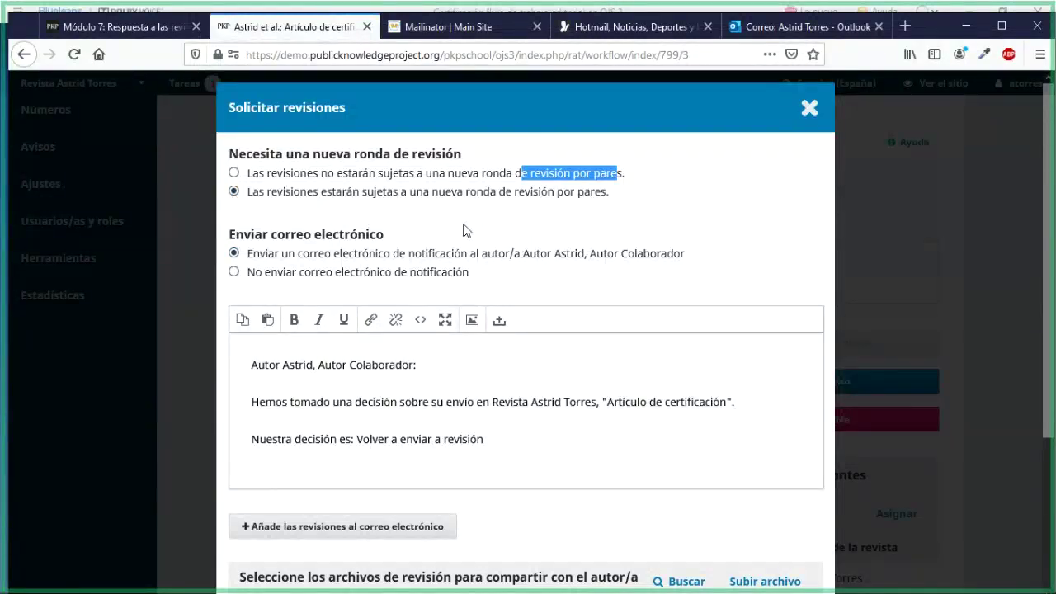
scroll(463, 230, "down", 3)
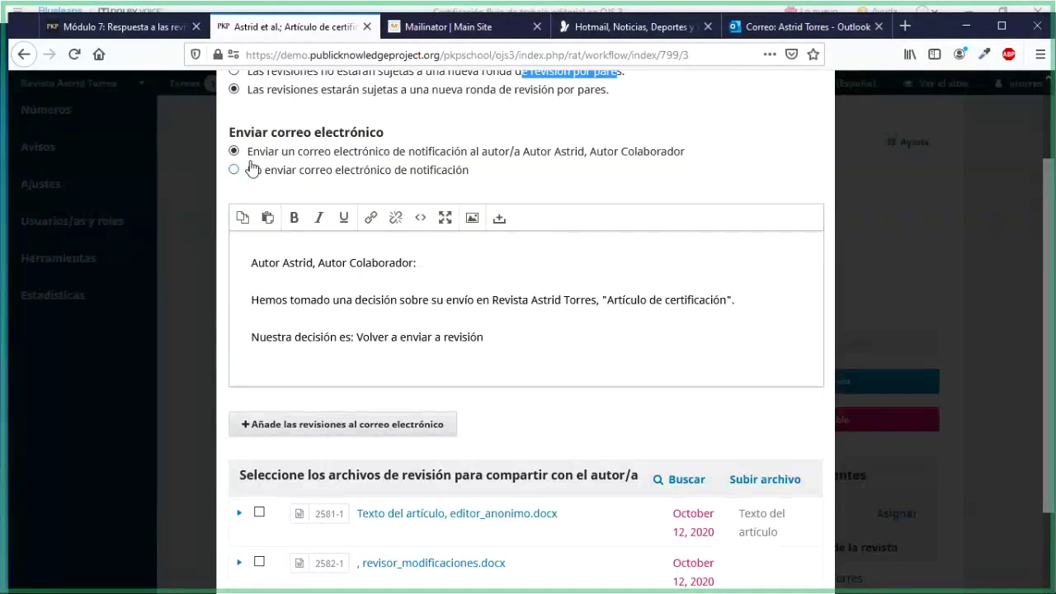
scroll(464, 330, "down", 3)
scroll(464, 305, "up", 5)
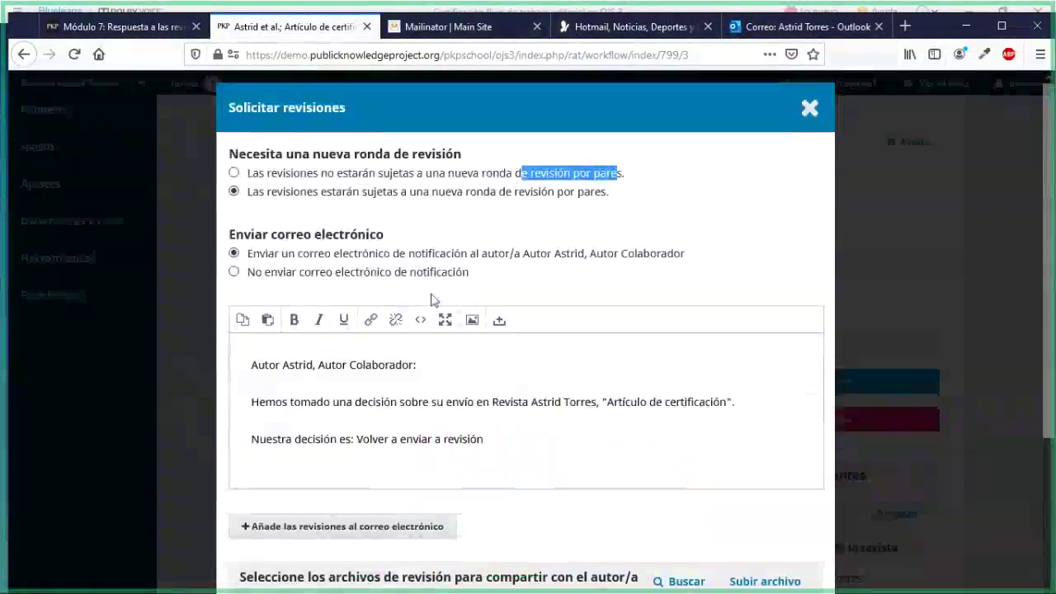
scroll(495, 338, "down", 2)
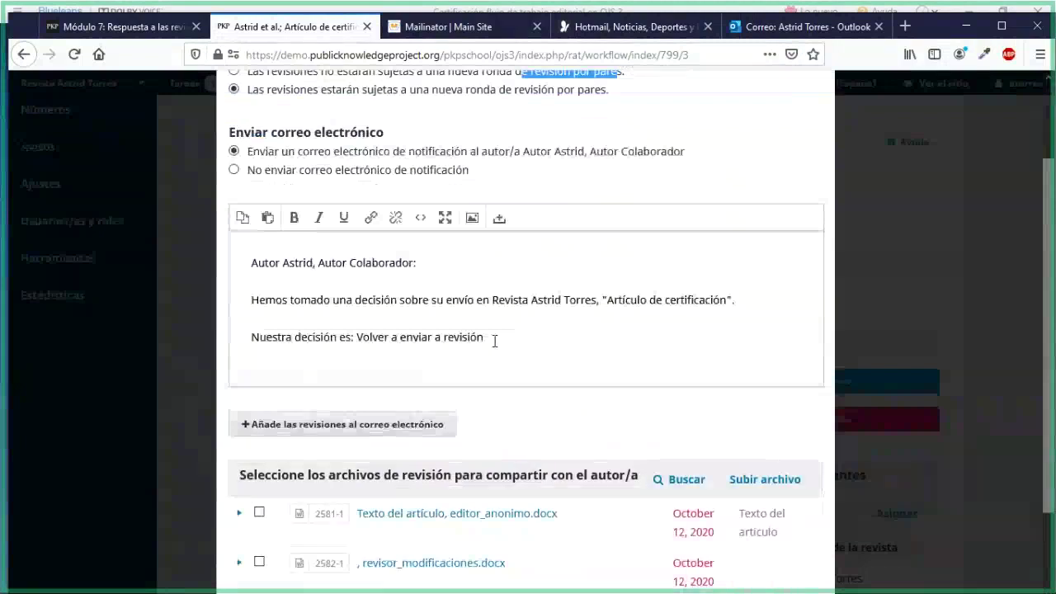
left_click_drag(495, 341, 307, 208)
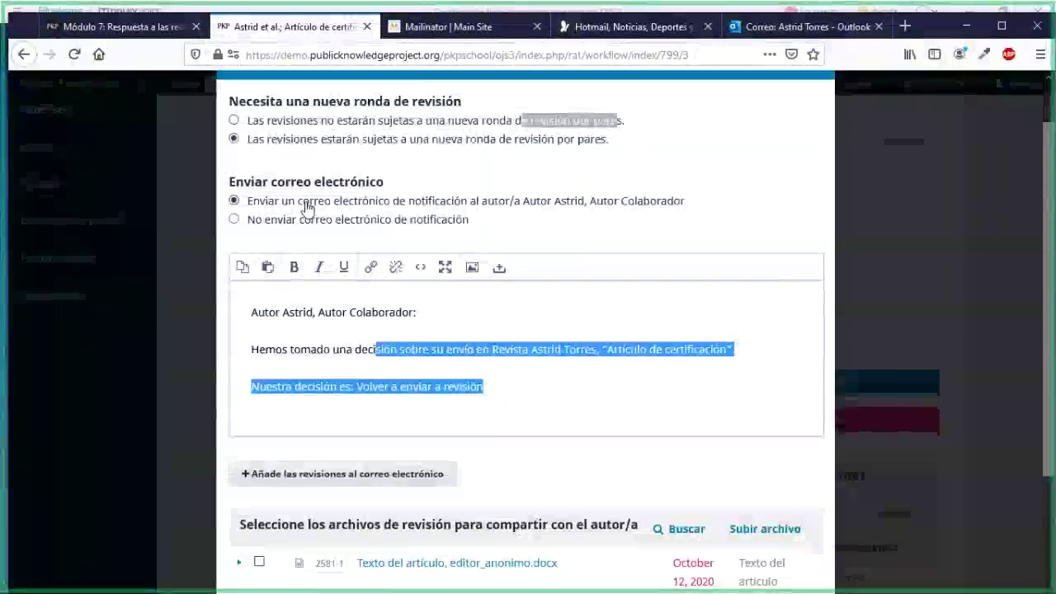
scroll(307, 208, "up", 1)
left_click(233, 172)
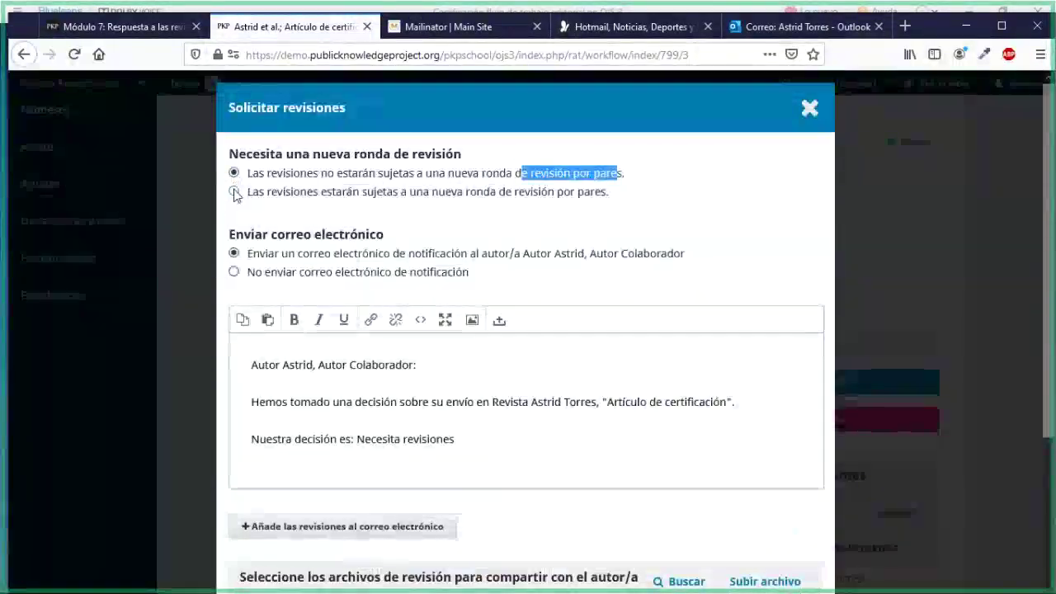
left_click(234, 193)
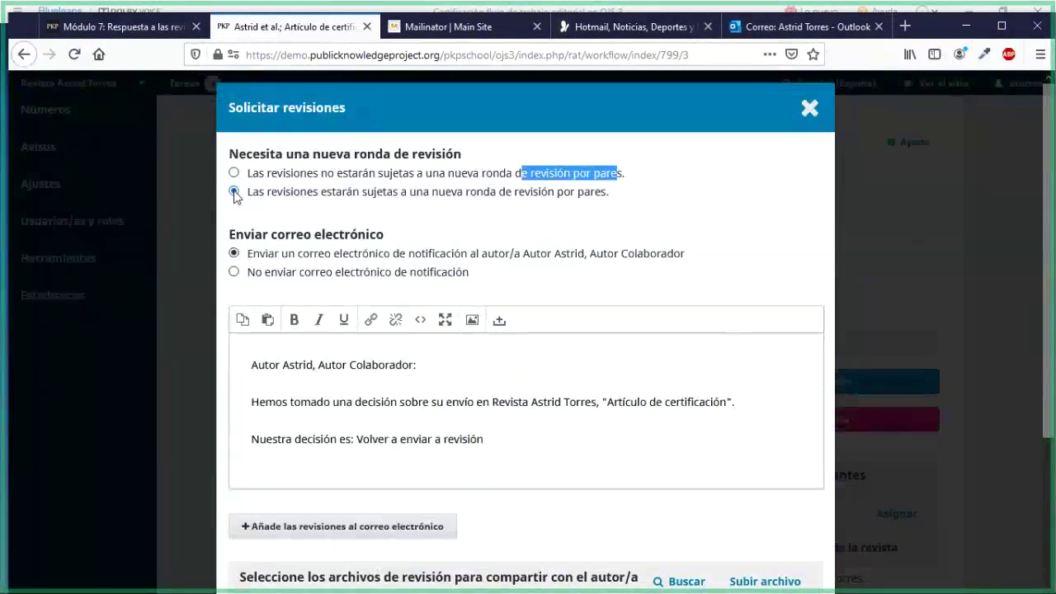
scroll(462, 471, "down", 3)
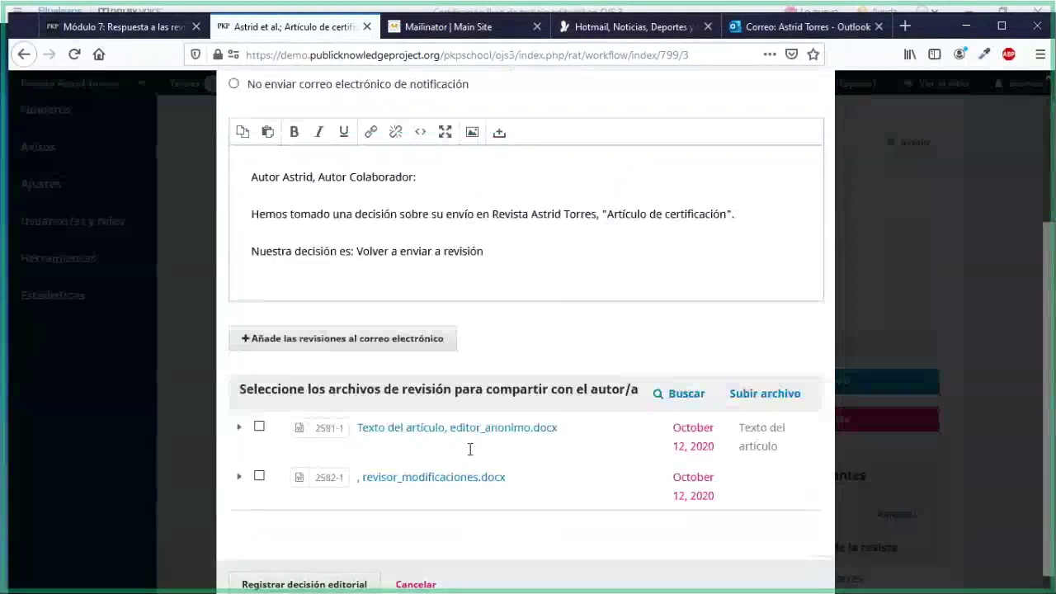
scroll(469, 448, "down", 1)
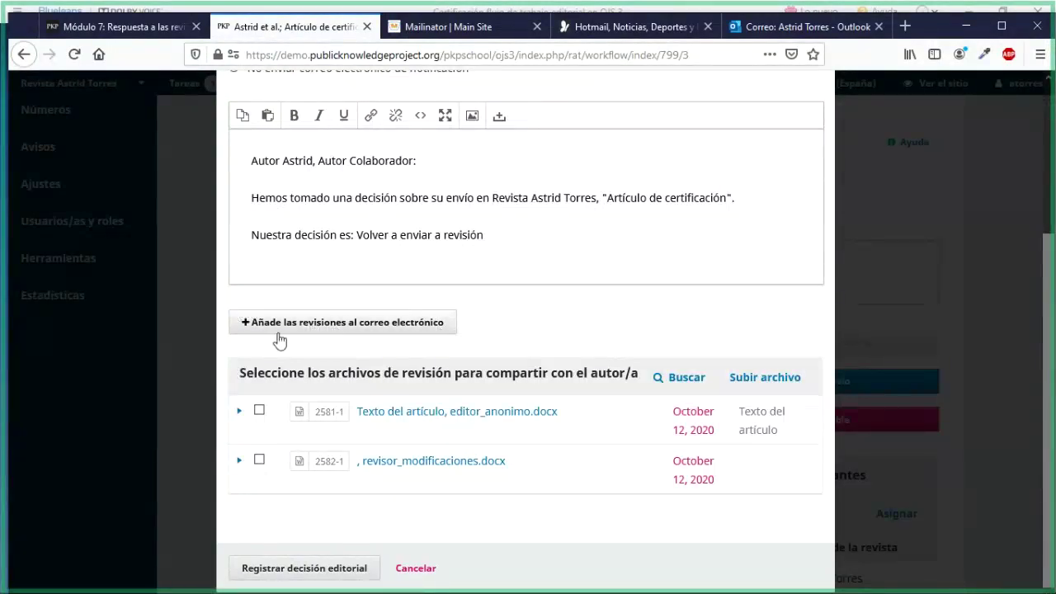
Insert the reviewer's comments into the email, attach revisor_modificaciones.docx, and record the decision
left_click(419, 329)
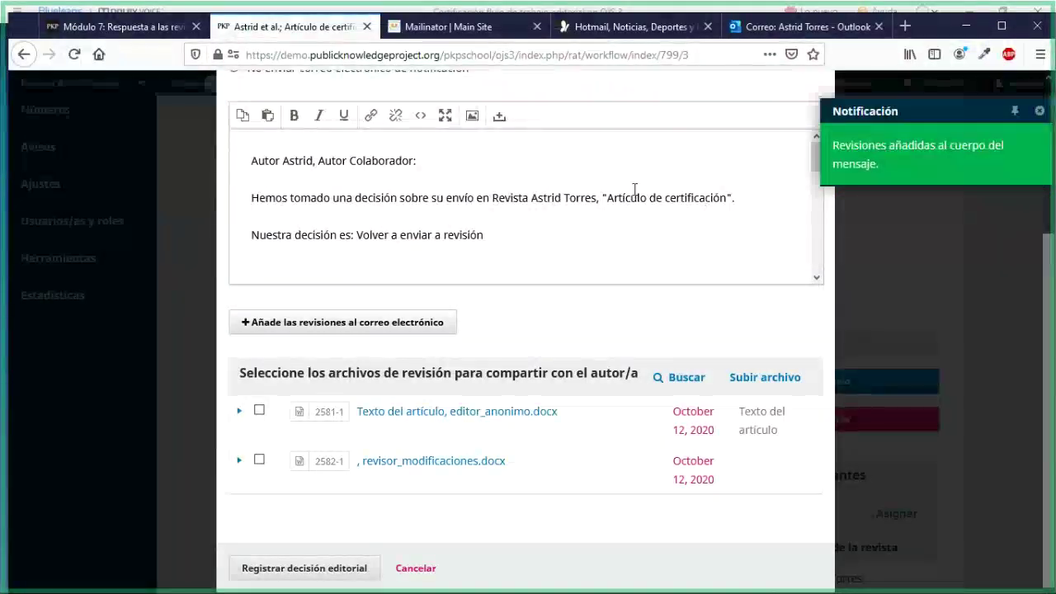
scroll(595, 197, "down", 5)
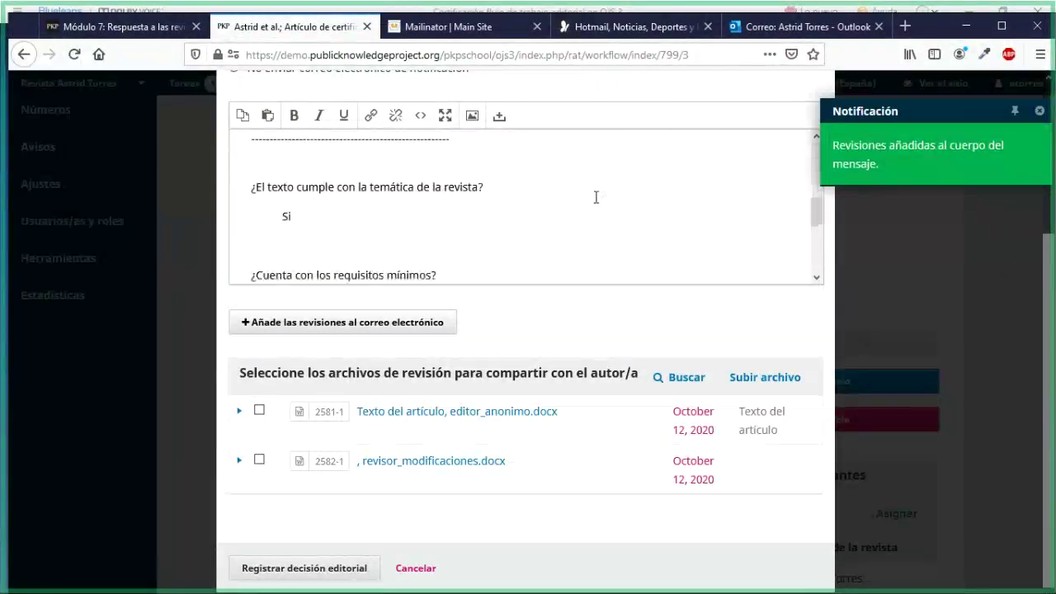
triple_click(251, 188)
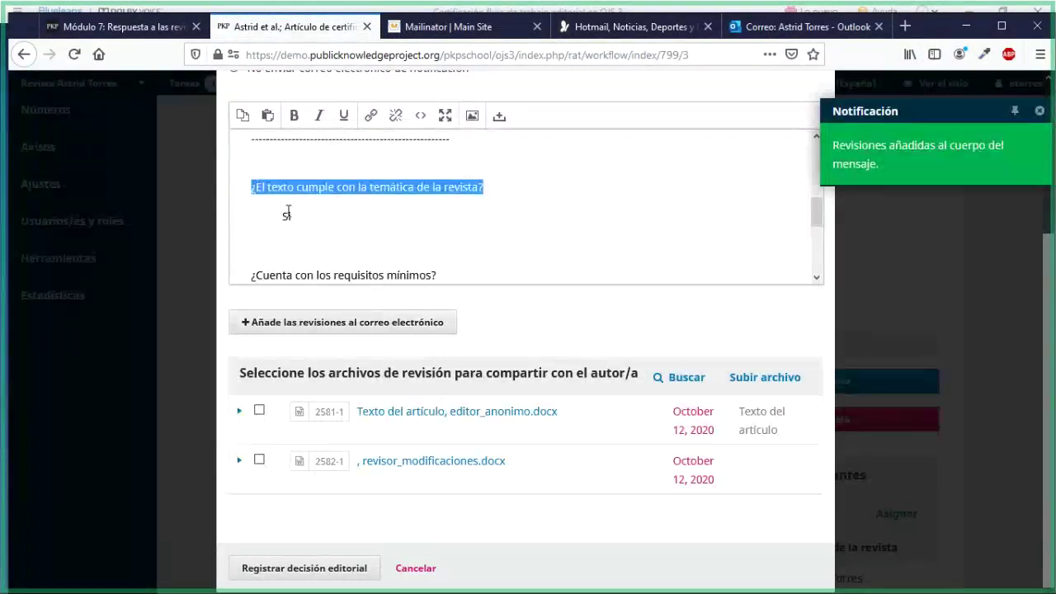
scroll(288, 213, "down", 1)
left_click_drag(252, 196, 365, 239)
scroll(364, 239, "down", 1)
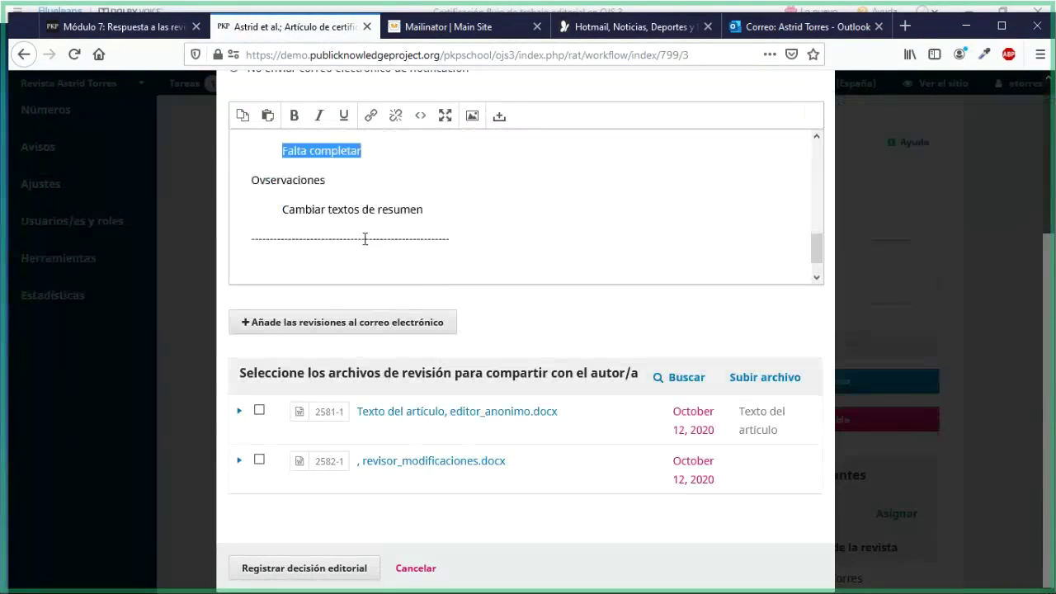
left_click_drag(252, 176, 462, 233)
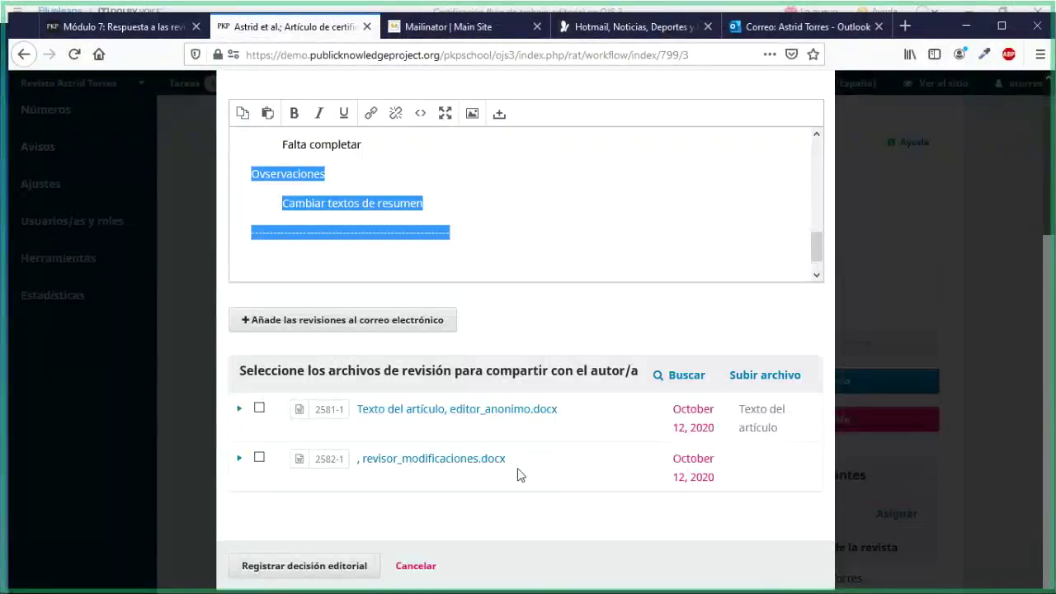
left_click(259, 459)
left_click(244, 565)
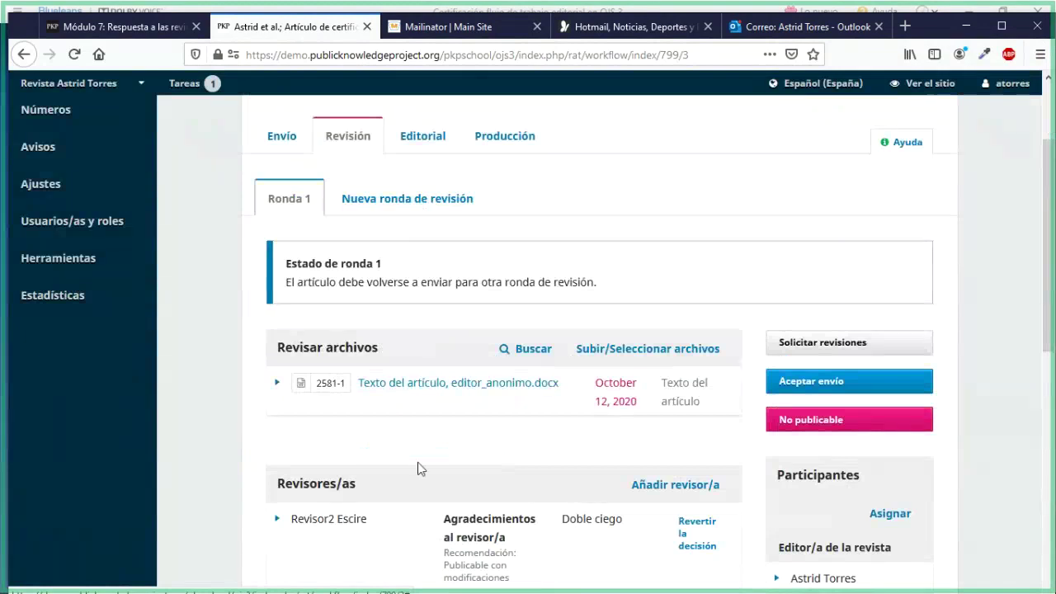
Find the 'Estado de ronda 1' box and highlight its resubmit-for-review status sentence
scroll(418, 467, "down", 3)
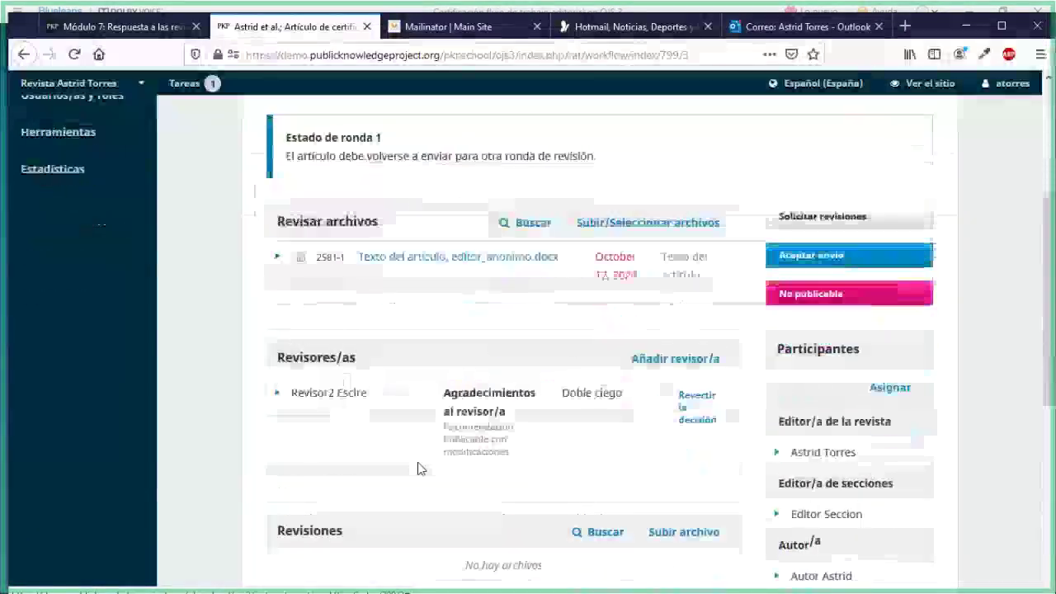
scroll(417, 467, "down", 5)
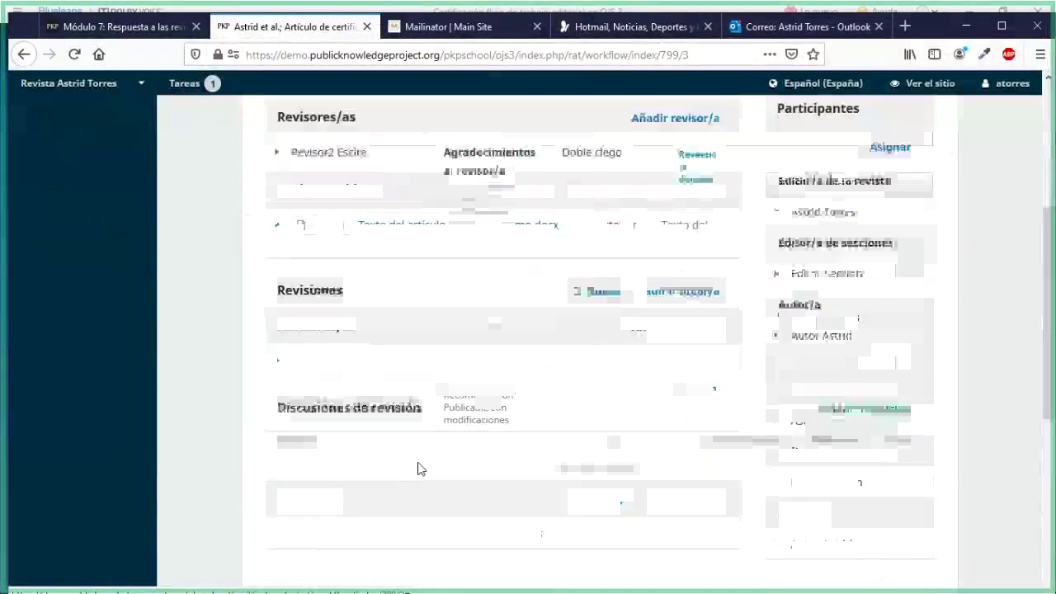
scroll(418, 467, "up", 4)
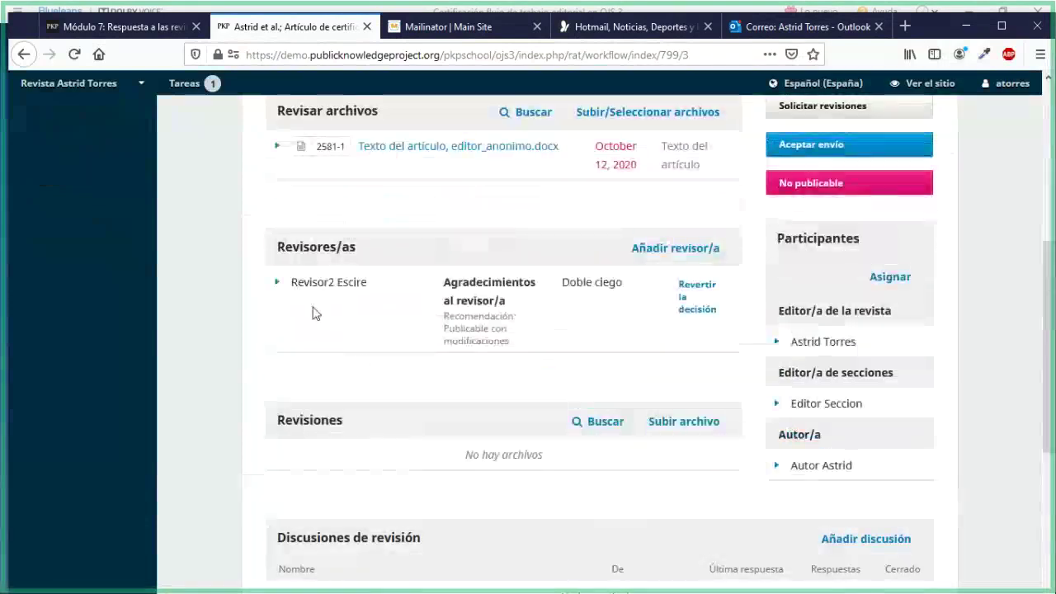
scroll(312, 312, "up", 2)
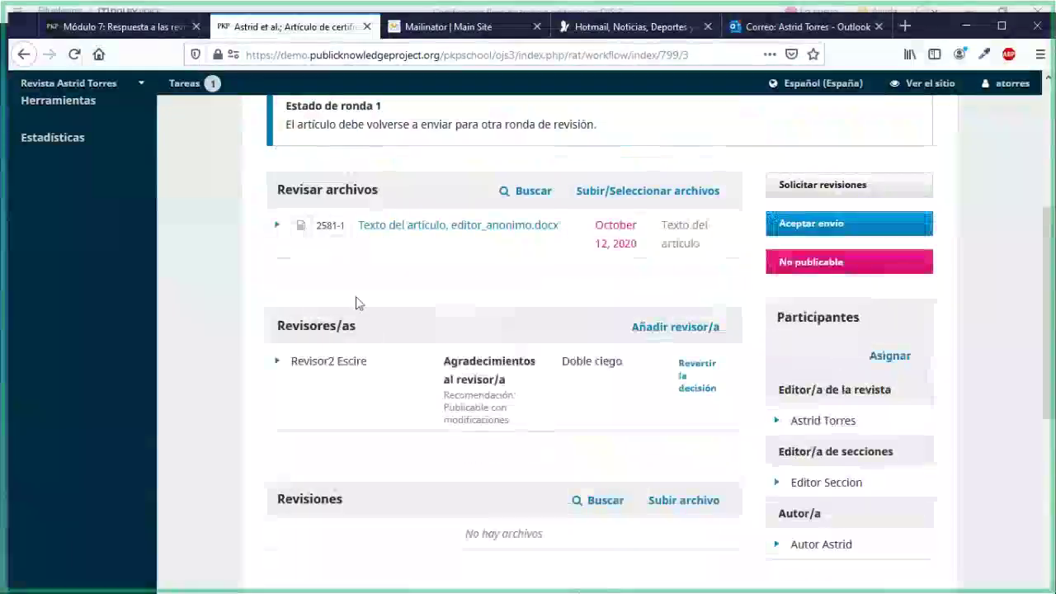
scroll(355, 299, "up", 3)
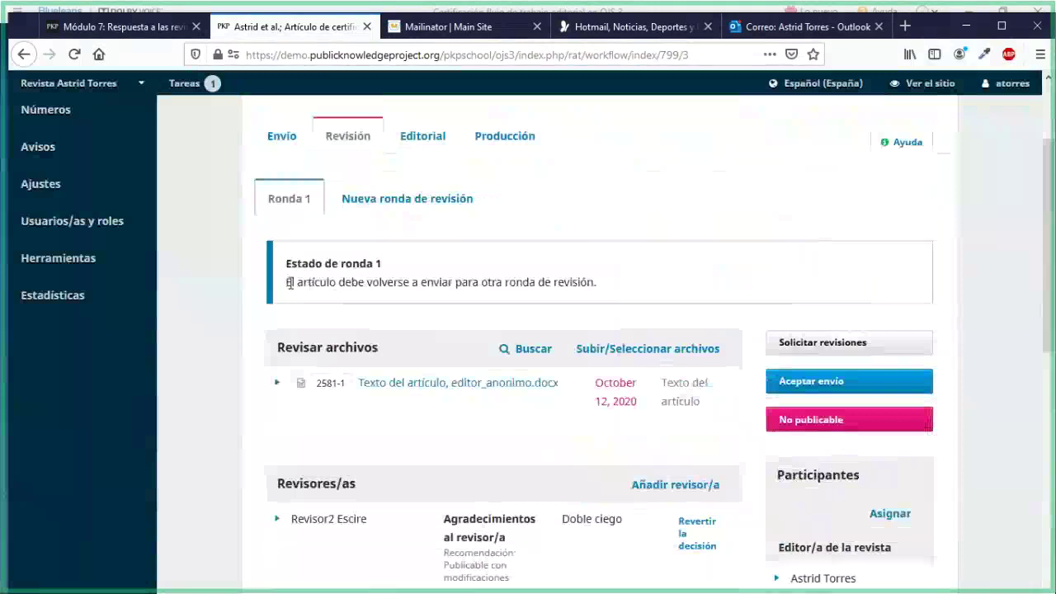
left_click_drag(290, 282, 597, 288)
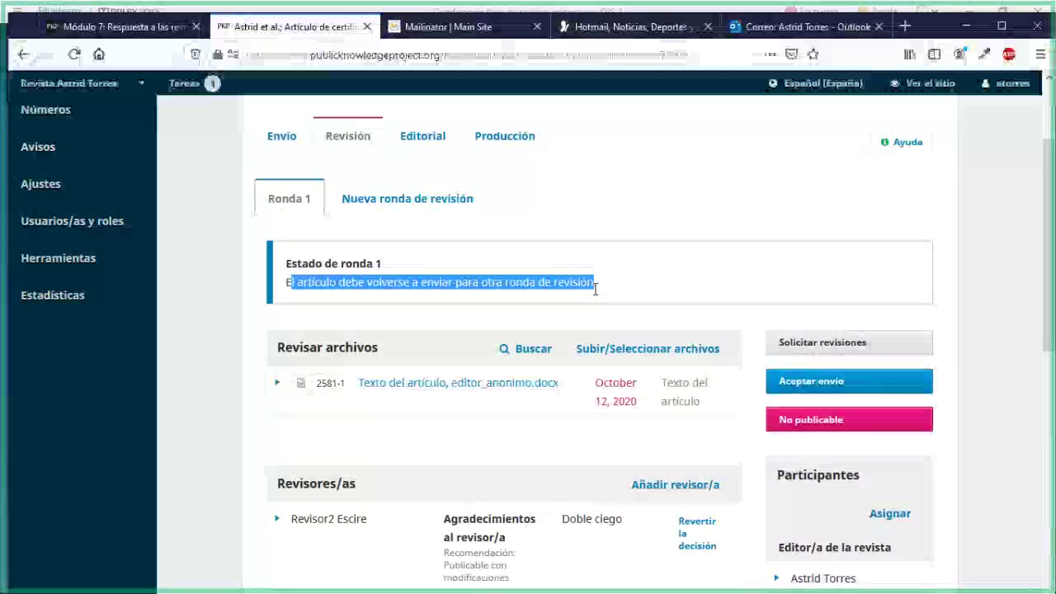
left_click(340, 298)
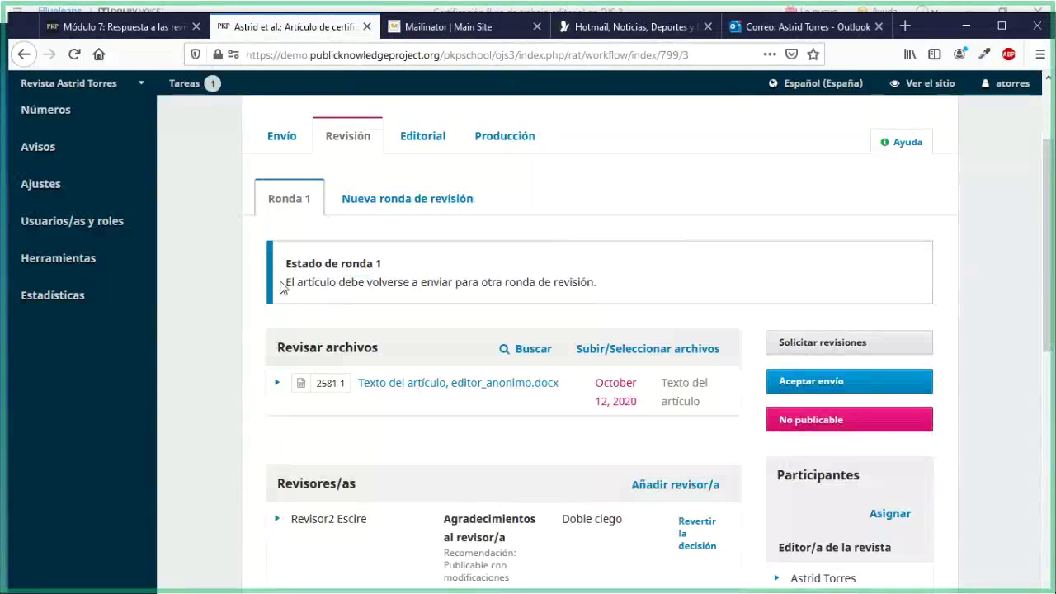
left_click_drag(342, 285, 607, 301)
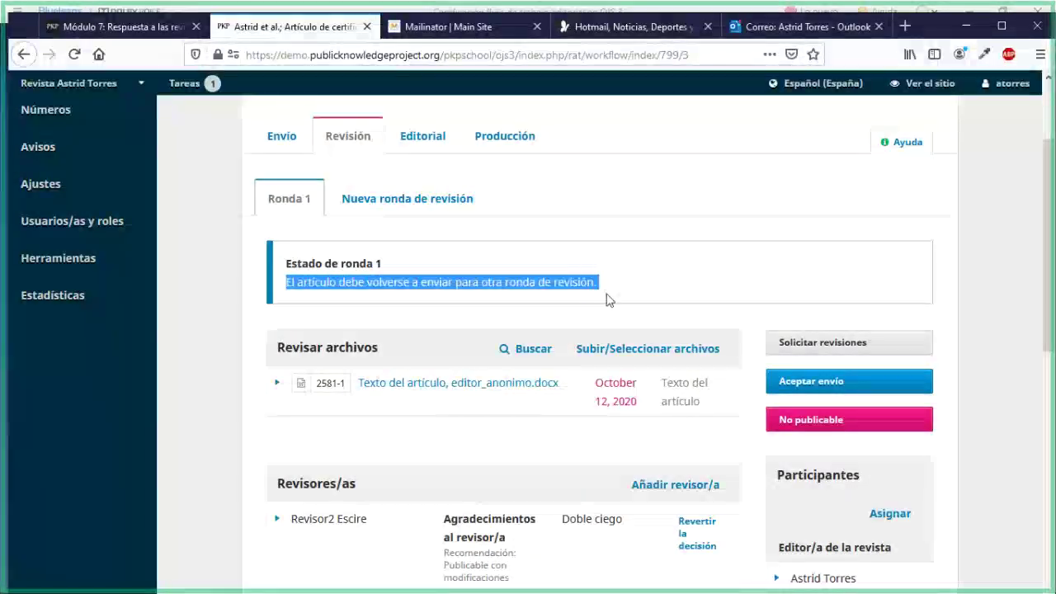
left_click(607, 300)
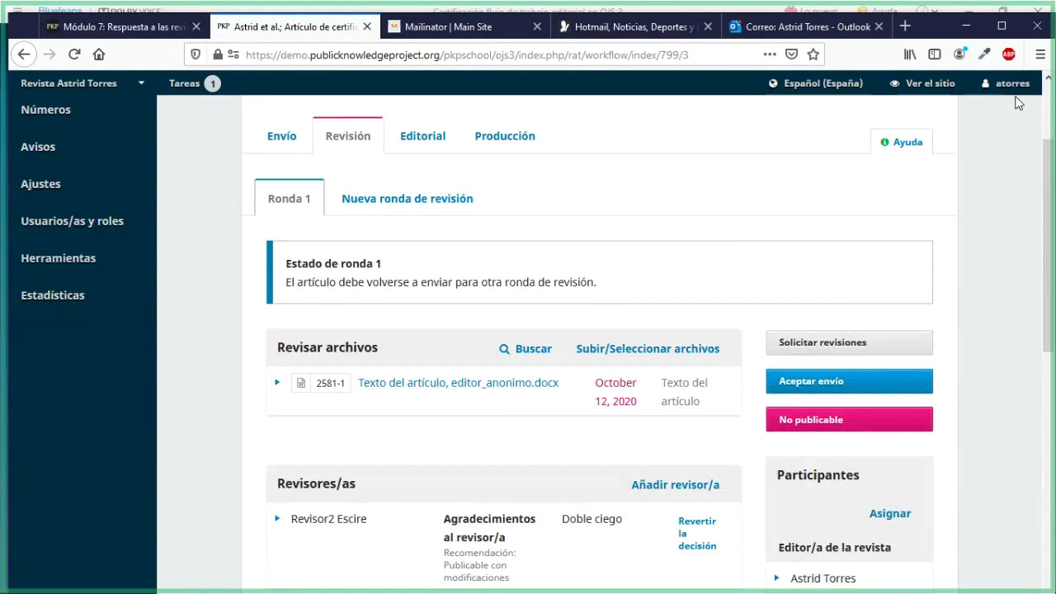
Log out of the journal and sign back in with the account password
mouse_move(1011, 84)
left_click(1014, 132)
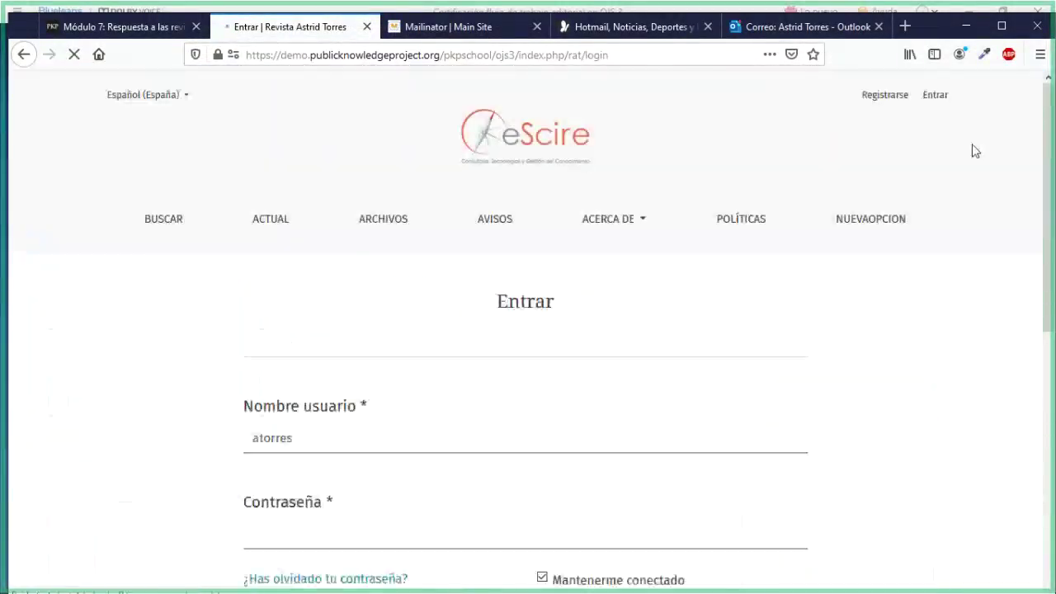
left_click(298, 546)
type("1234")
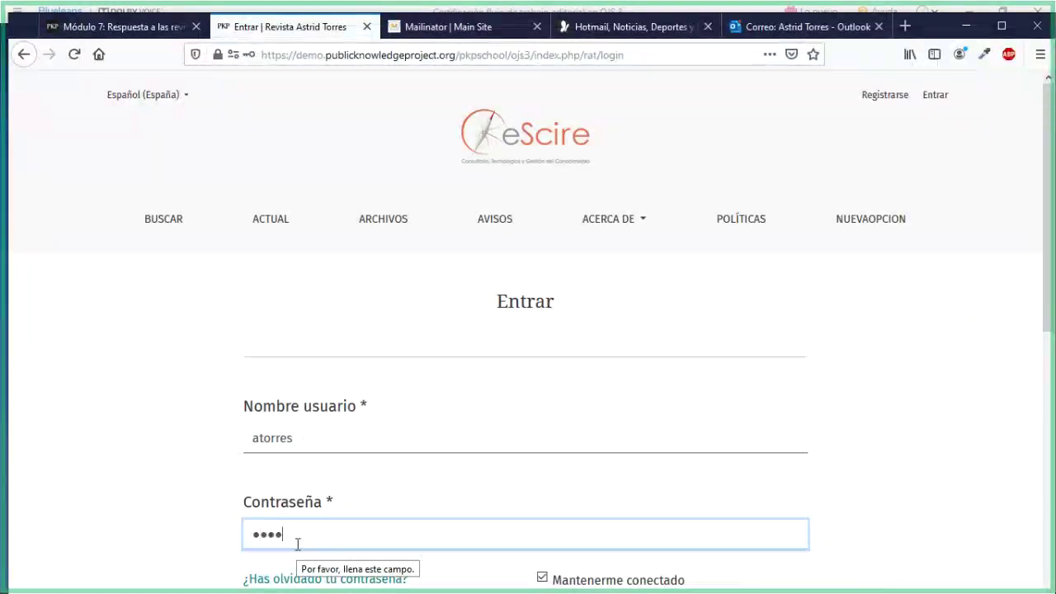
key("Return")
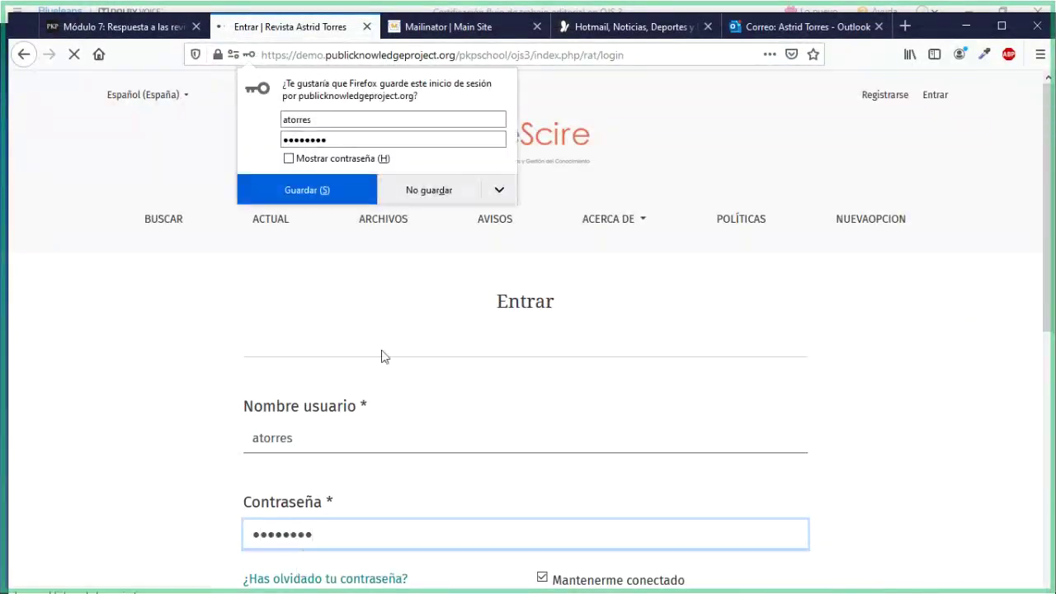
left_click(407, 201)
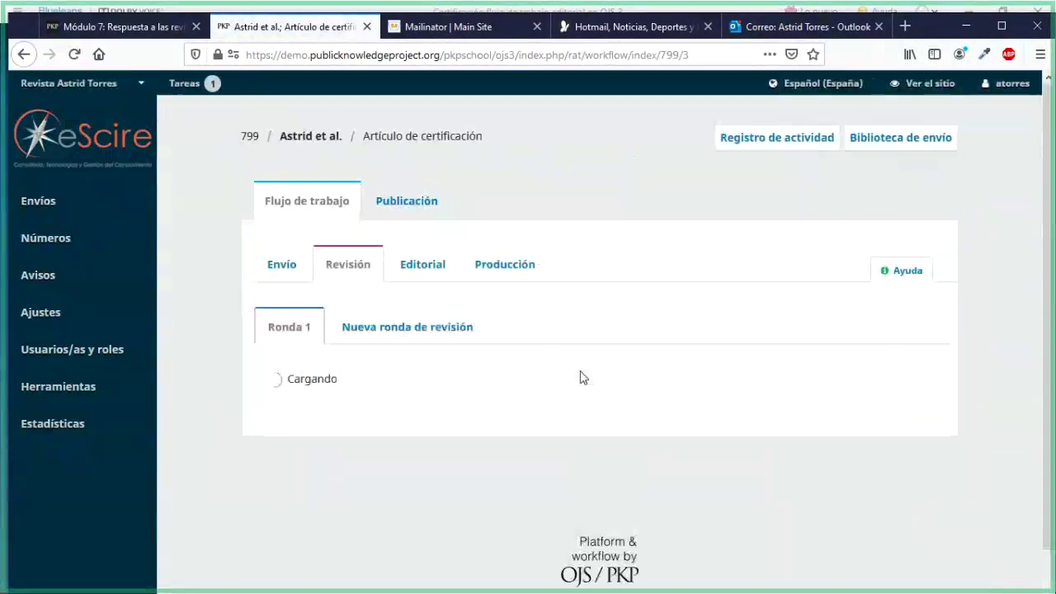
From the Participants panel, log in as the submission's author and confirm
scroll(584, 375, "down", 3)
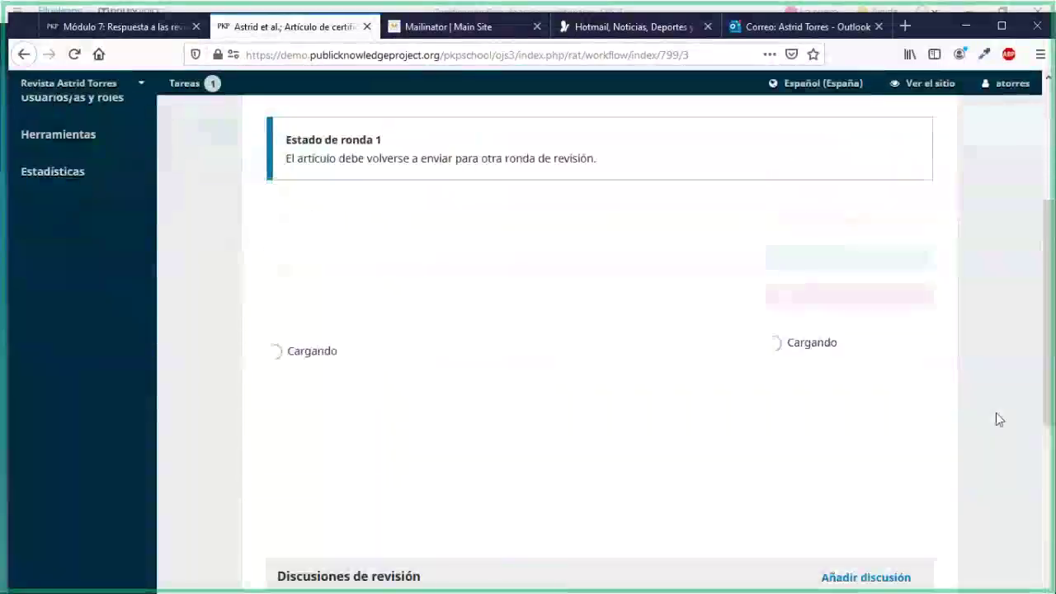
scroll(980, 417, "down", 5)
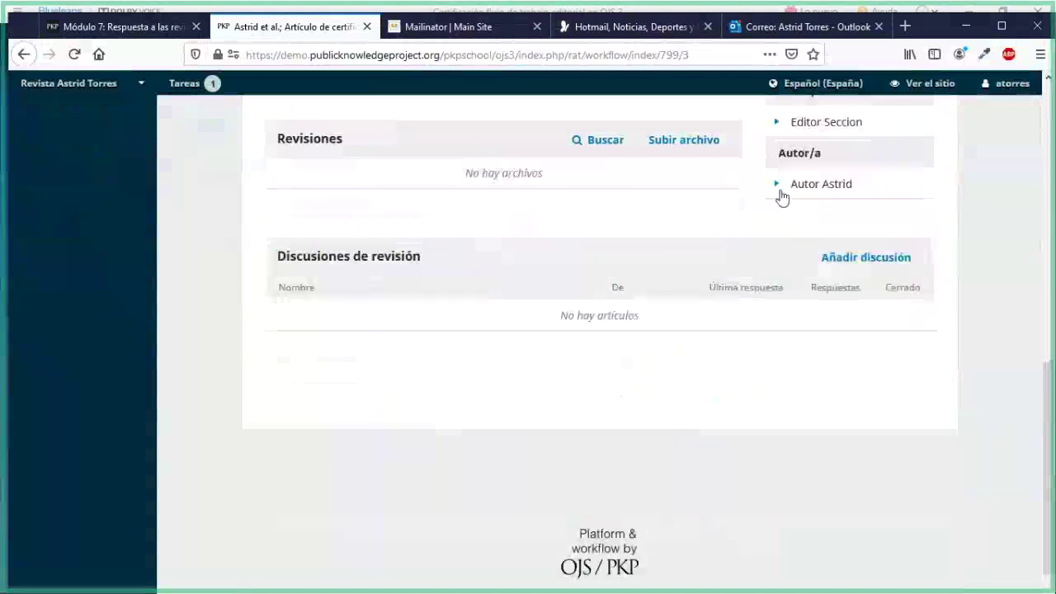
left_click(777, 186)
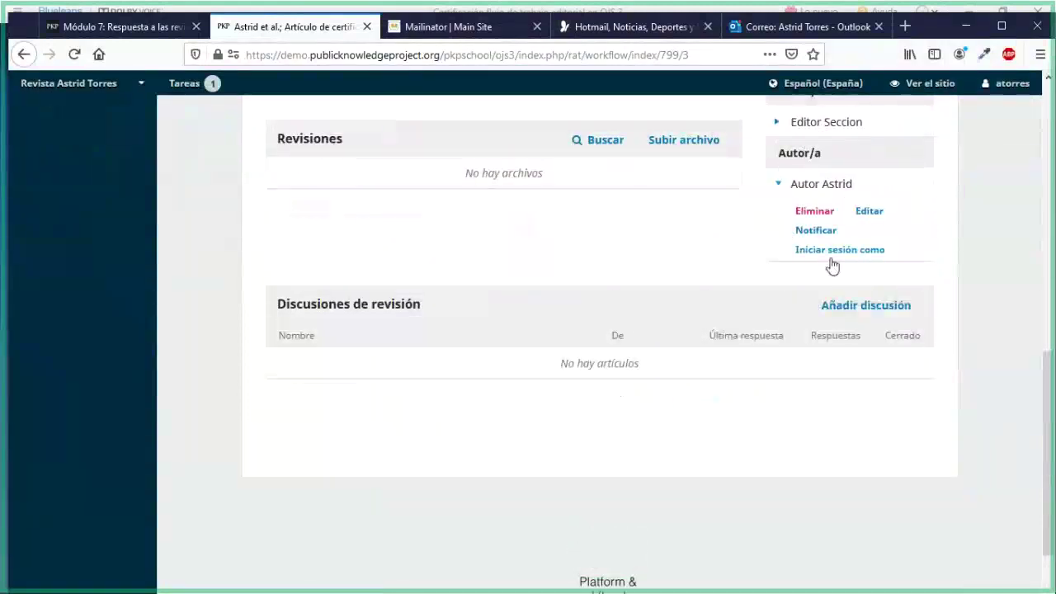
left_click(827, 249)
left_click(412, 234)
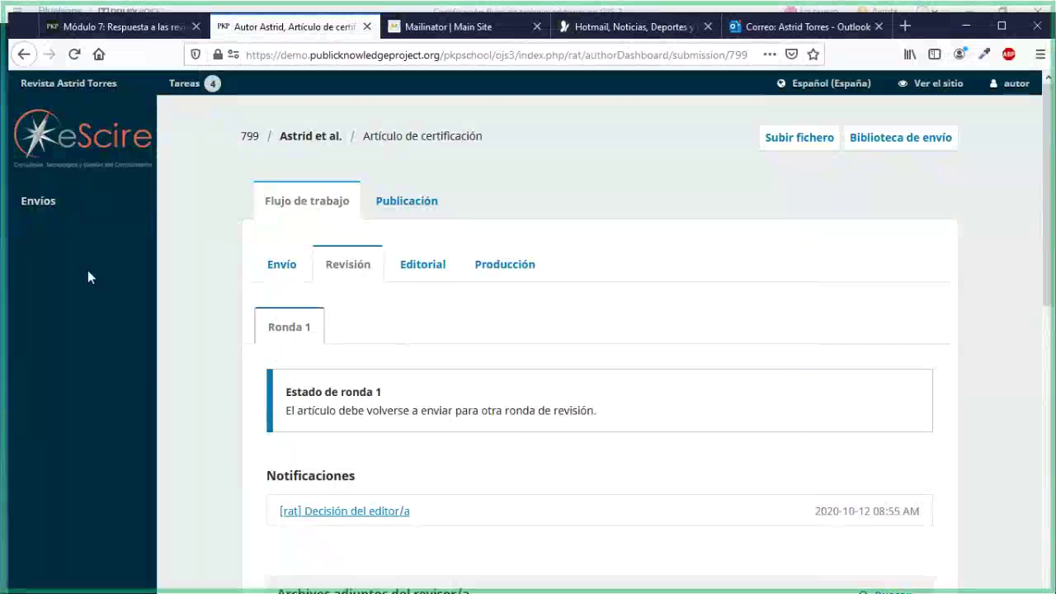
Browse the author's Envíos list, the Mailinator inbox and profile page, then switch to Outlook
left_click(75, 204)
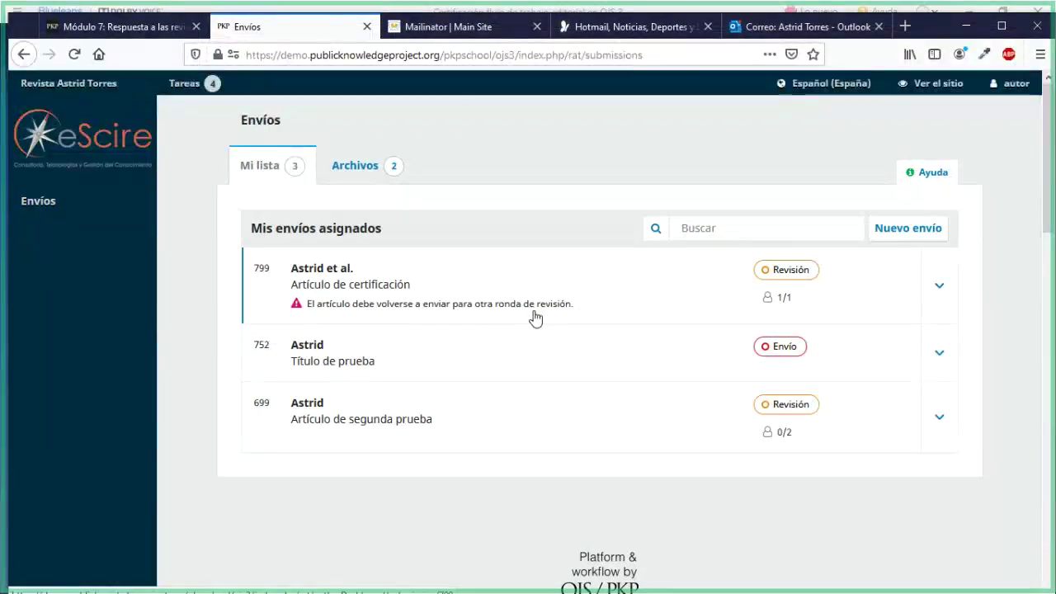
left_click(447, 33)
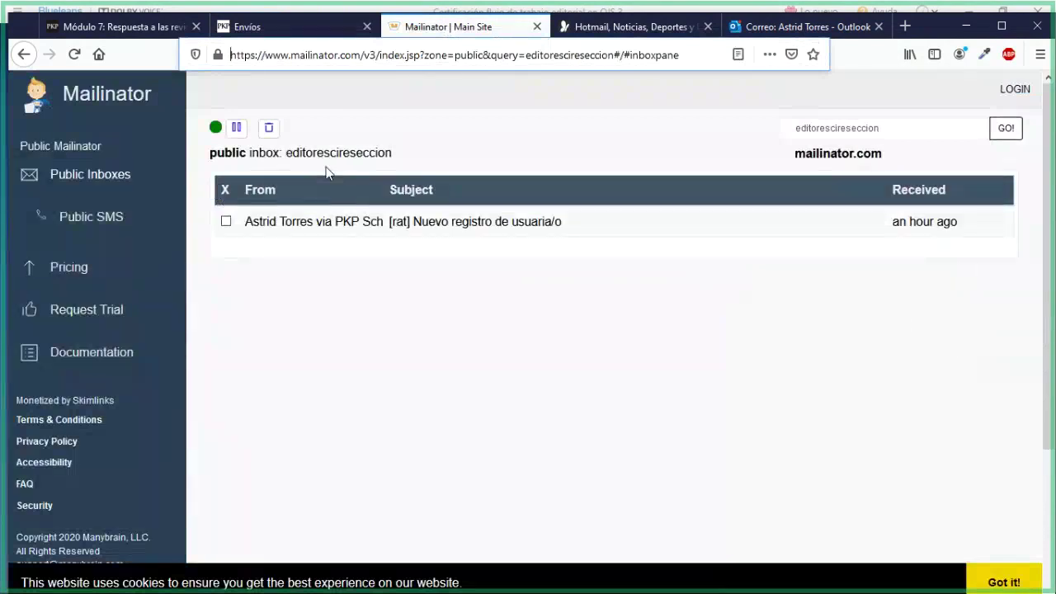
left_click(275, 31)
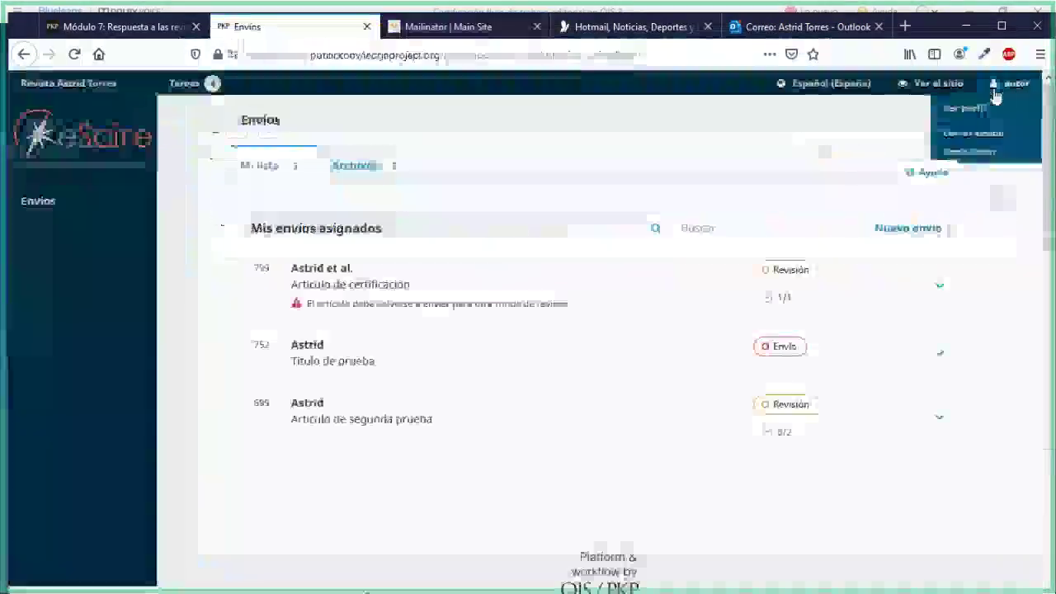
left_click(965, 109)
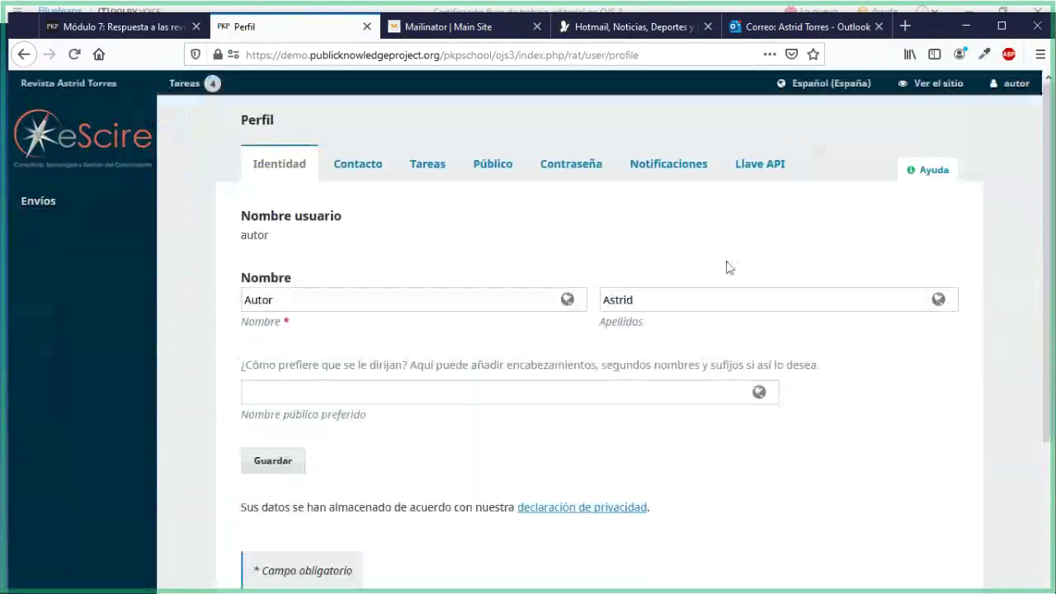
left_click(797, 26)
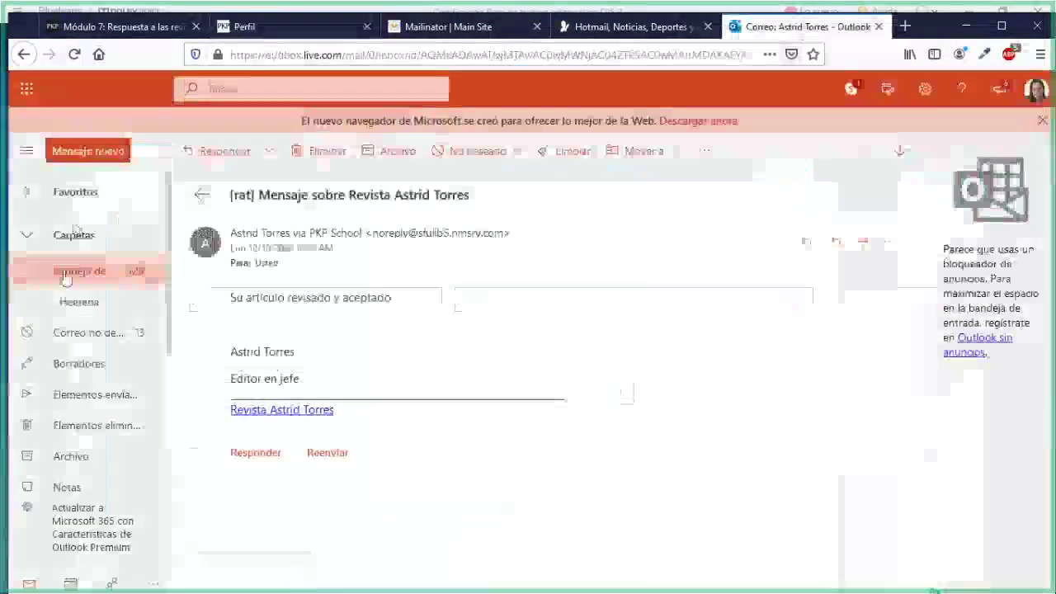
In Prioritarios, open '[rat] Decisión del editor/a' and highlight the article title and resubmit decision
left_click(65, 280)
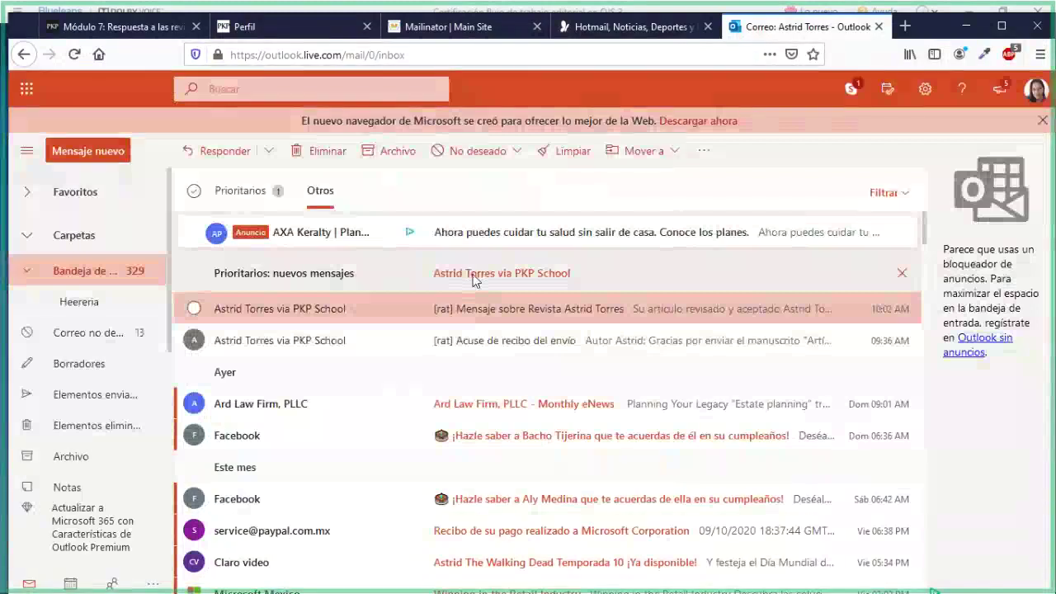
left_click(474, 276)
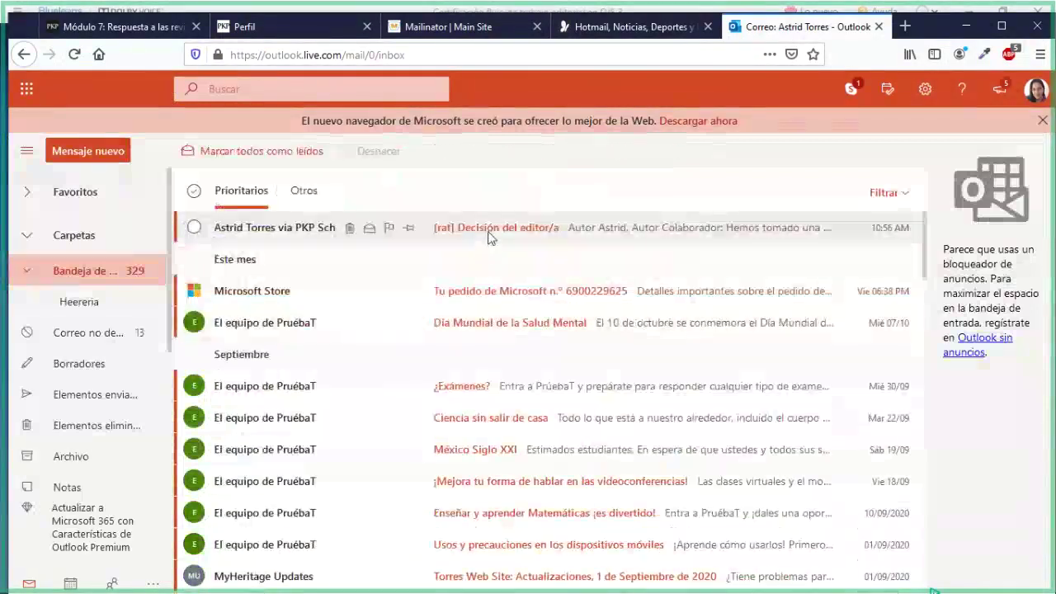
left_click(489, 237)
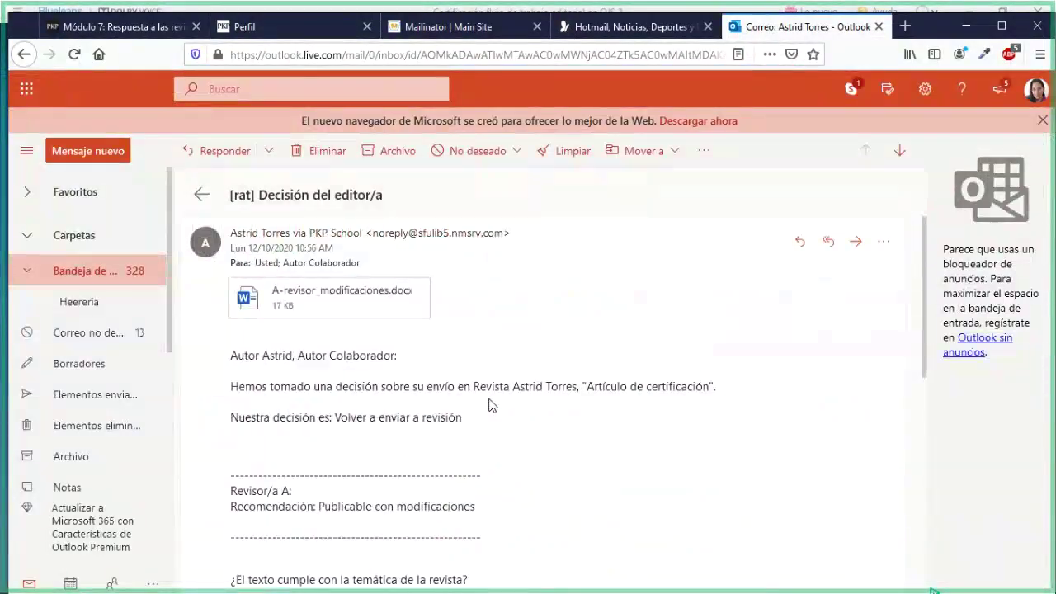
scroll(490, 404, "down", 2)
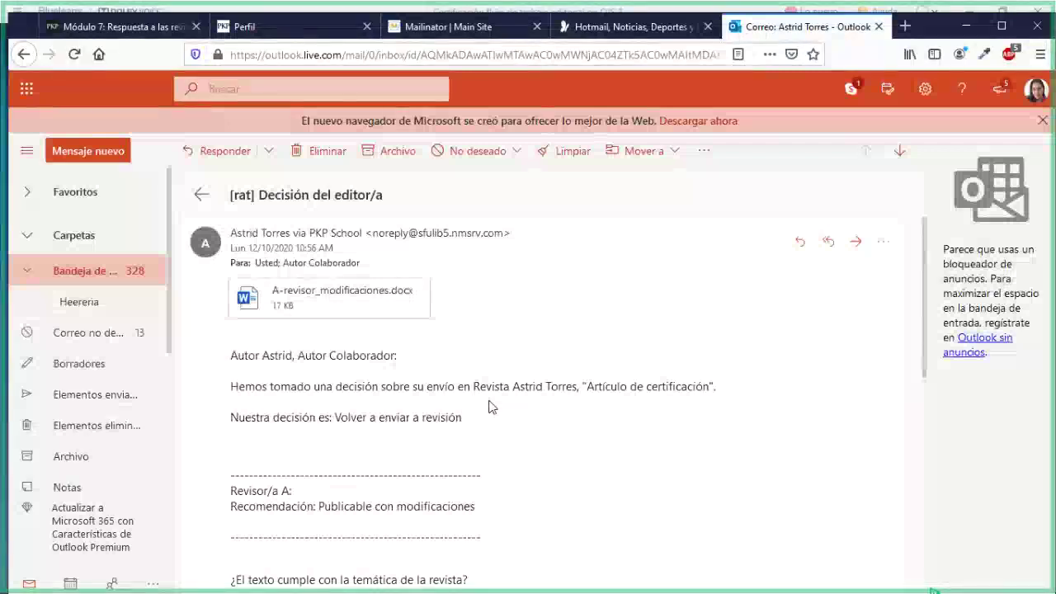
scroll(489, 406, "down", 2)
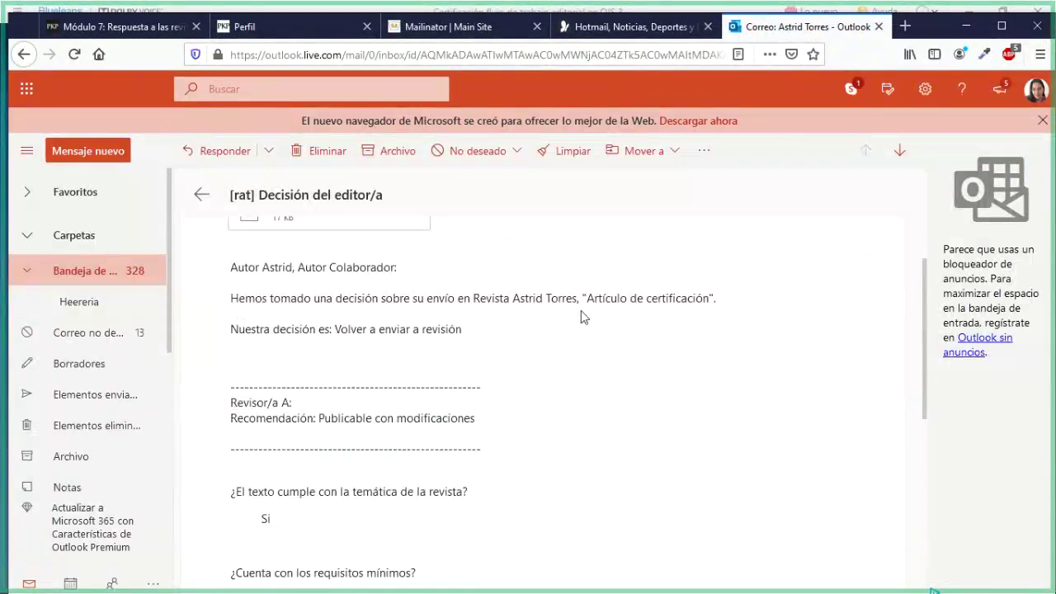
left_click_drag(587, 299, 691, 309)
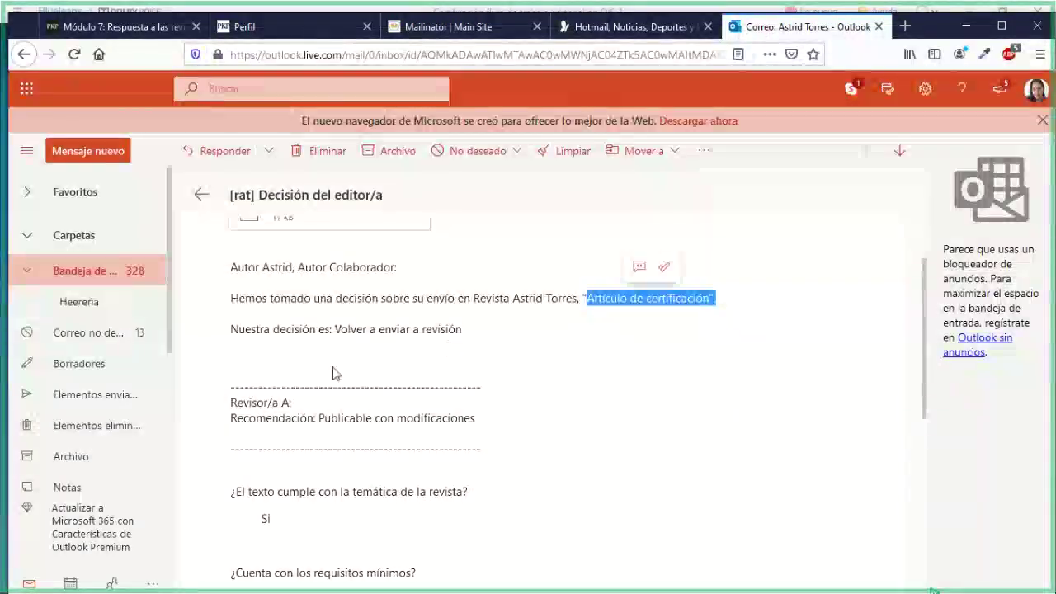
scroll(334, 374, "down", 9)
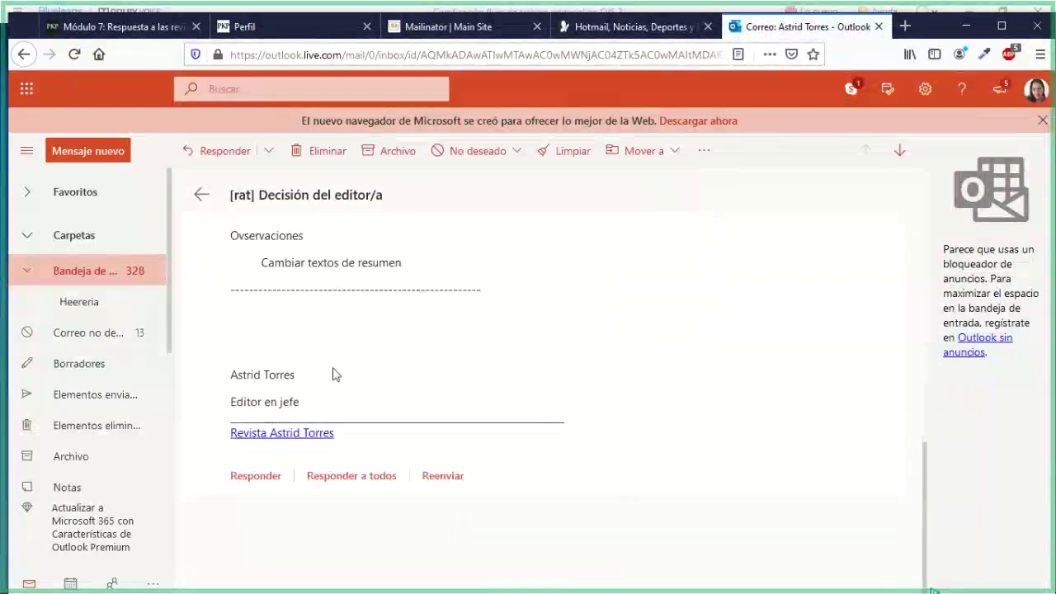
scroll(333, 374, "up", 13)
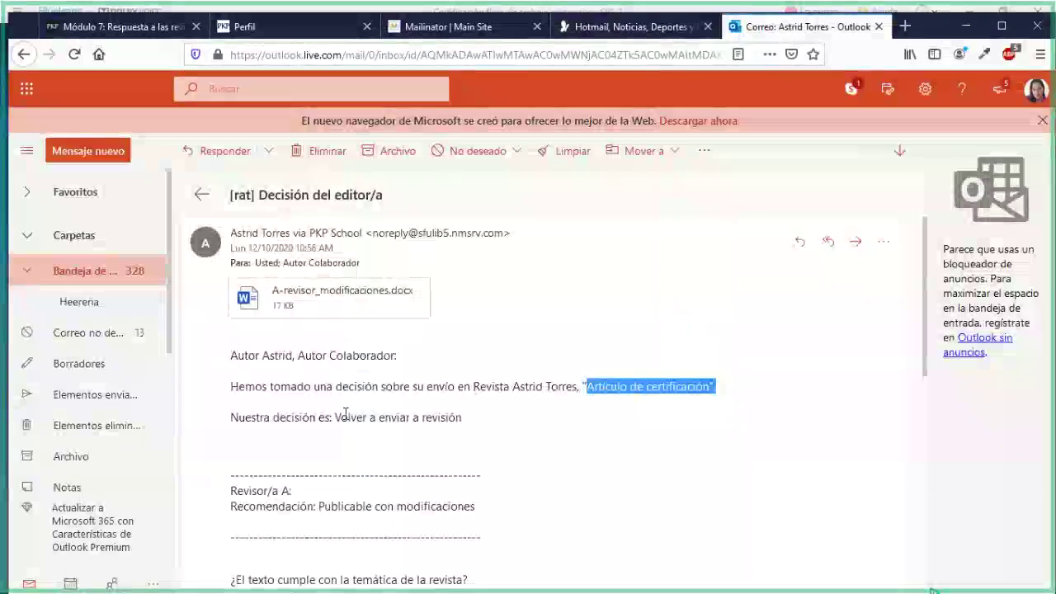
left_click_drag(336, 416, 452, 423)
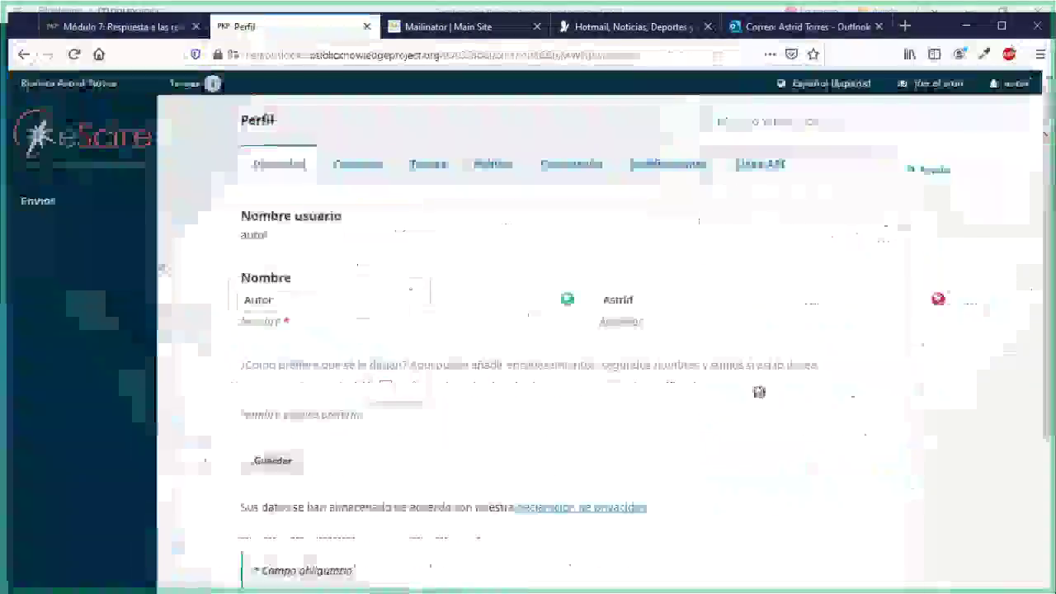
Open submission 799 from Envíos, read the '[rat] Decisión del editor/a' notification, and close it
left_click(90, 205)
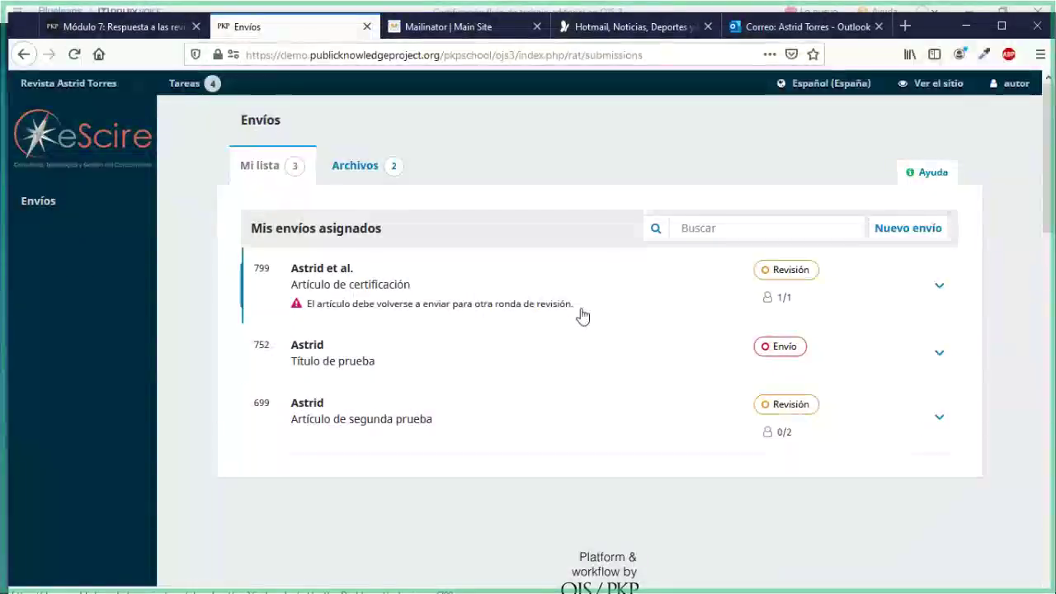
left_click_drag(582, 313, 443, 307)
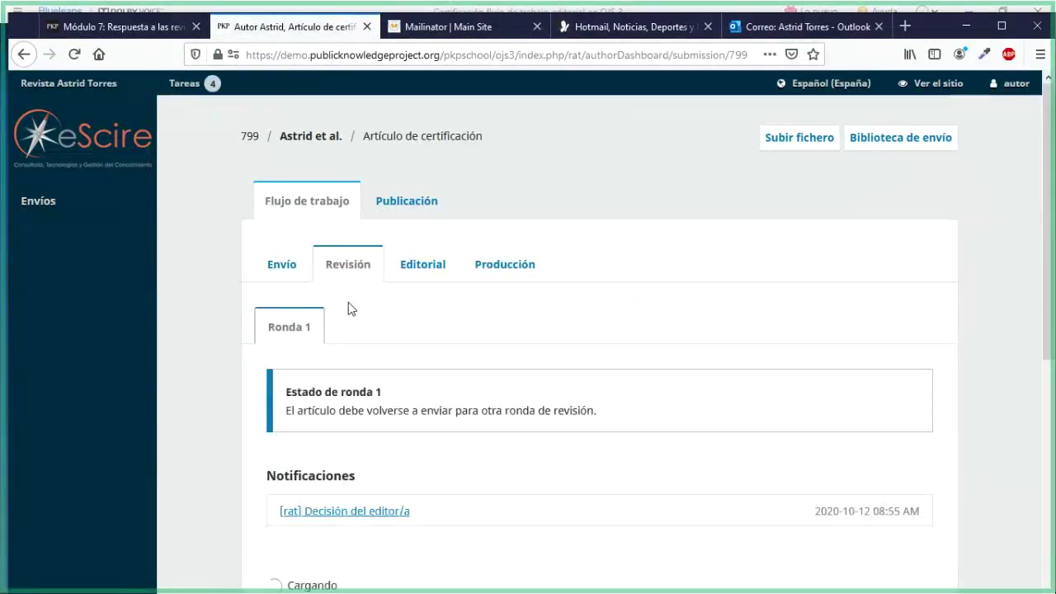
scroll(350, 310, "down", 3)
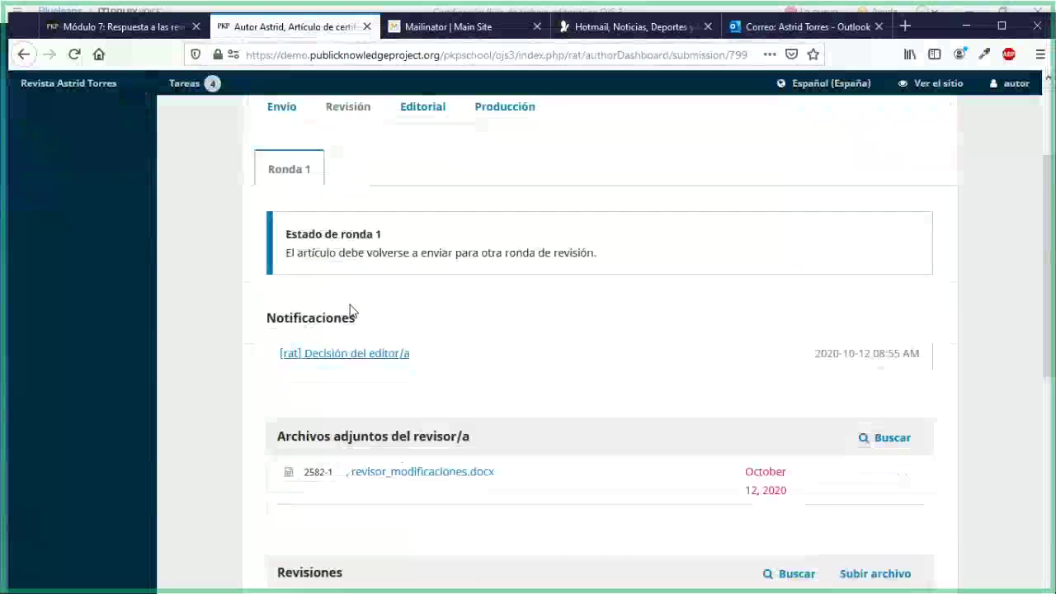
scroll(349, 307, "down", 3)
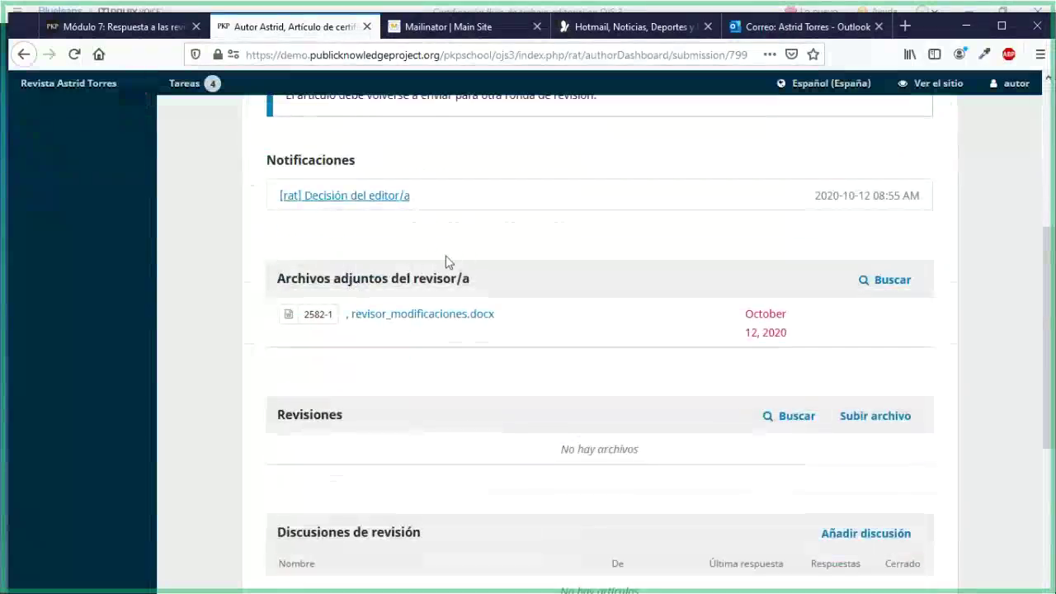
left_click(328, 199)
scroll(464, 396, "down", 3)
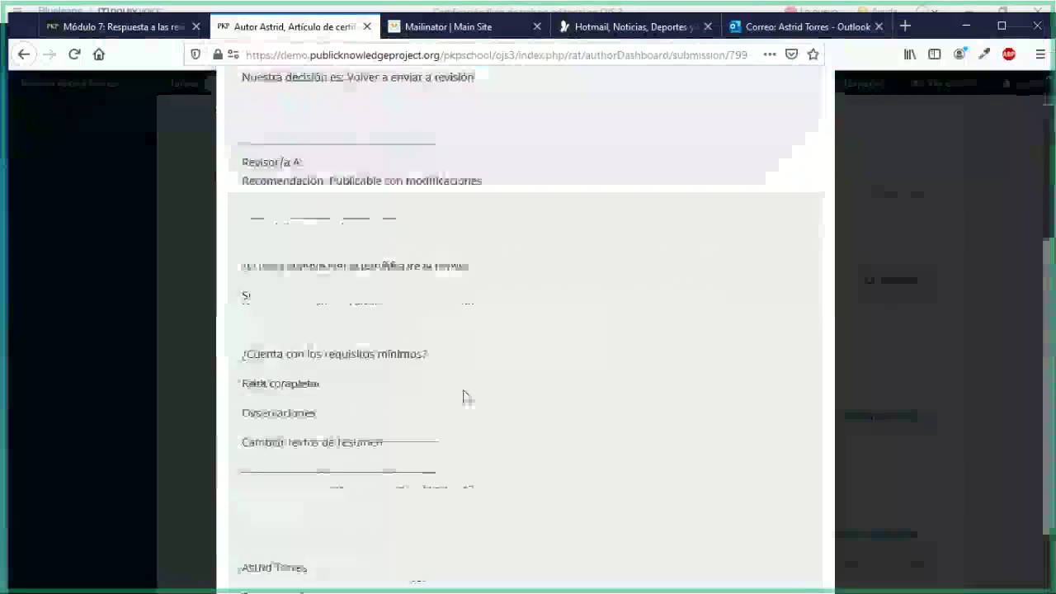
scroll(462, 396, "up", 5)
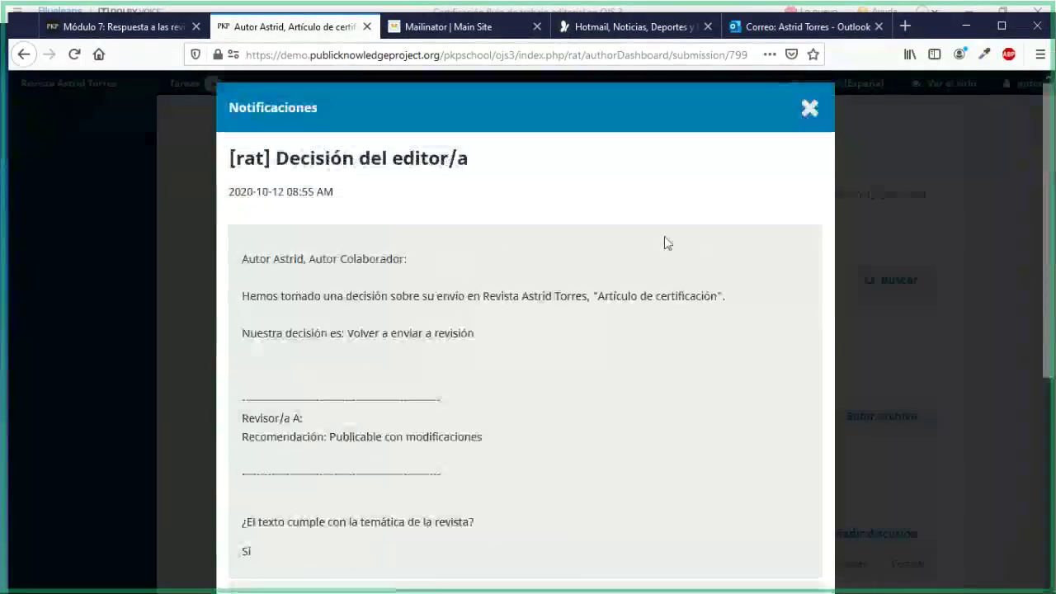
left_click(810, 122)
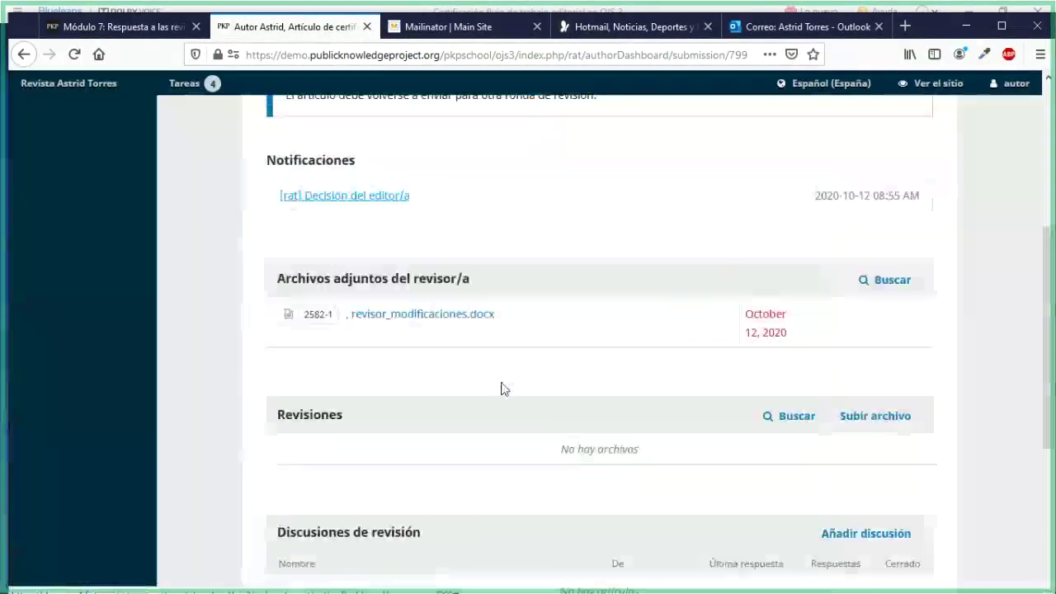
scroll(501, 386, "down", 3)
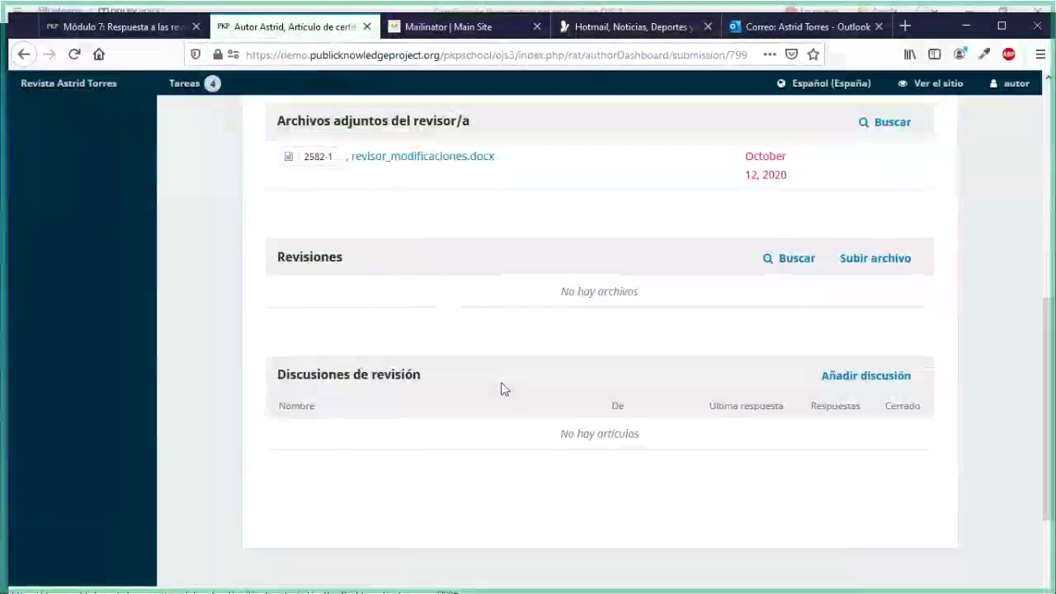
Download the reviewer's revisor_modificaciones.docx attachment and dismiss the download prompt
scroll(498, 371, "up", 1)
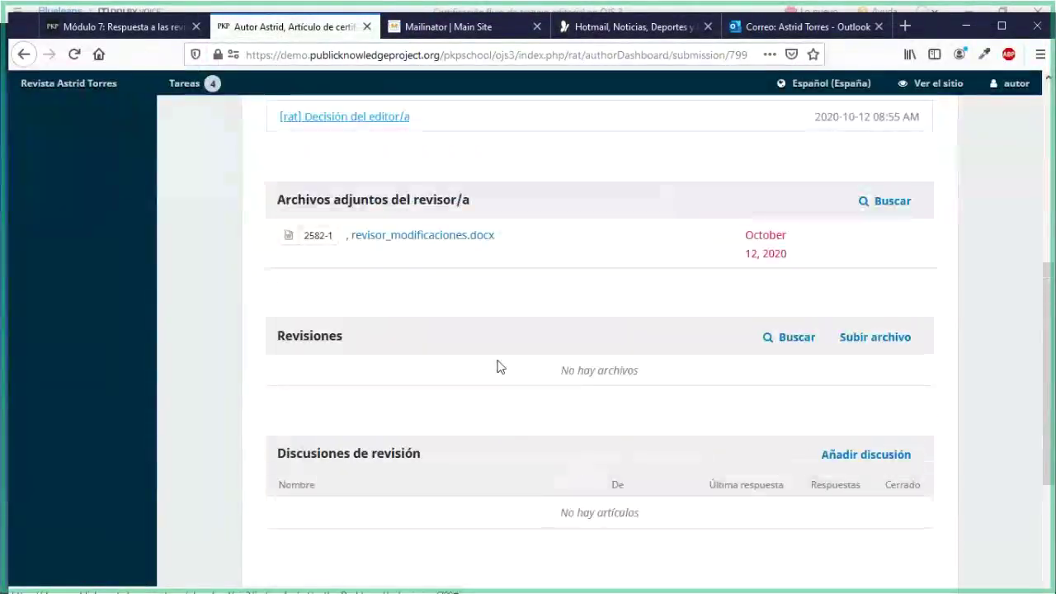
left_click_drag(286, 200, 467, 193)
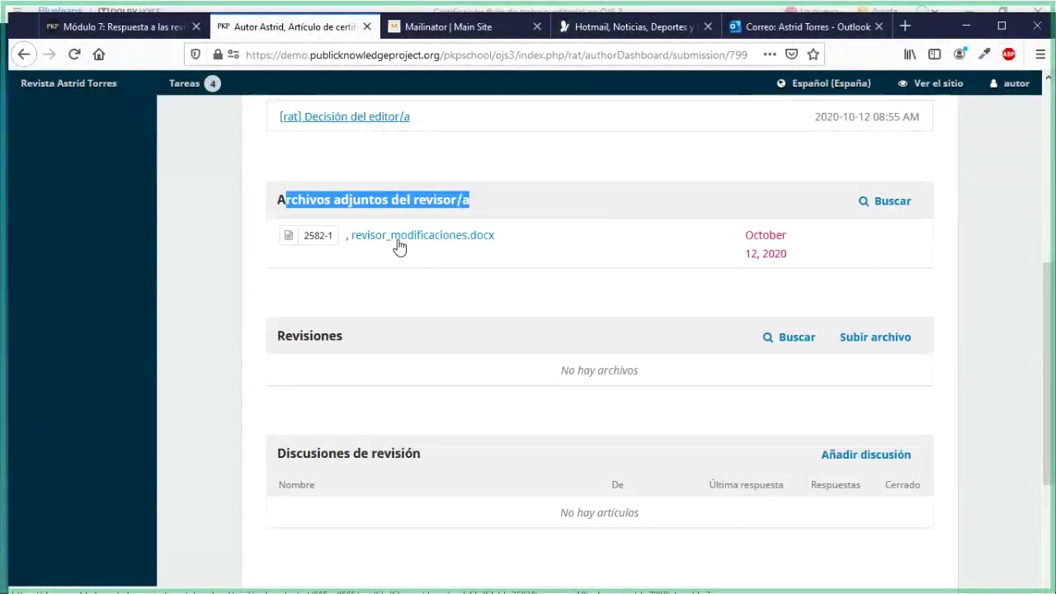
left_click(397, 243)
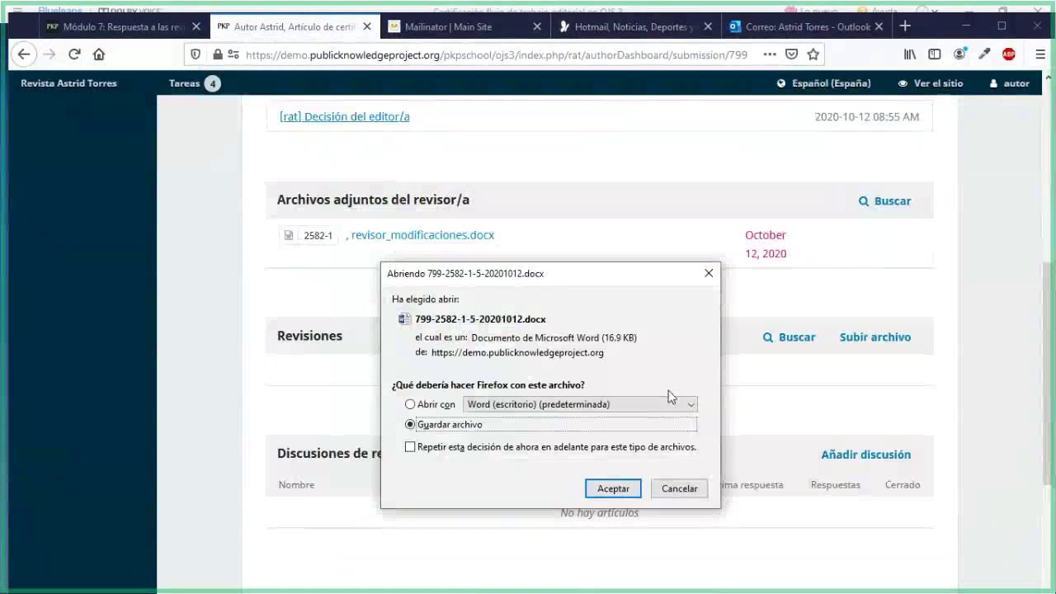
key("Return")
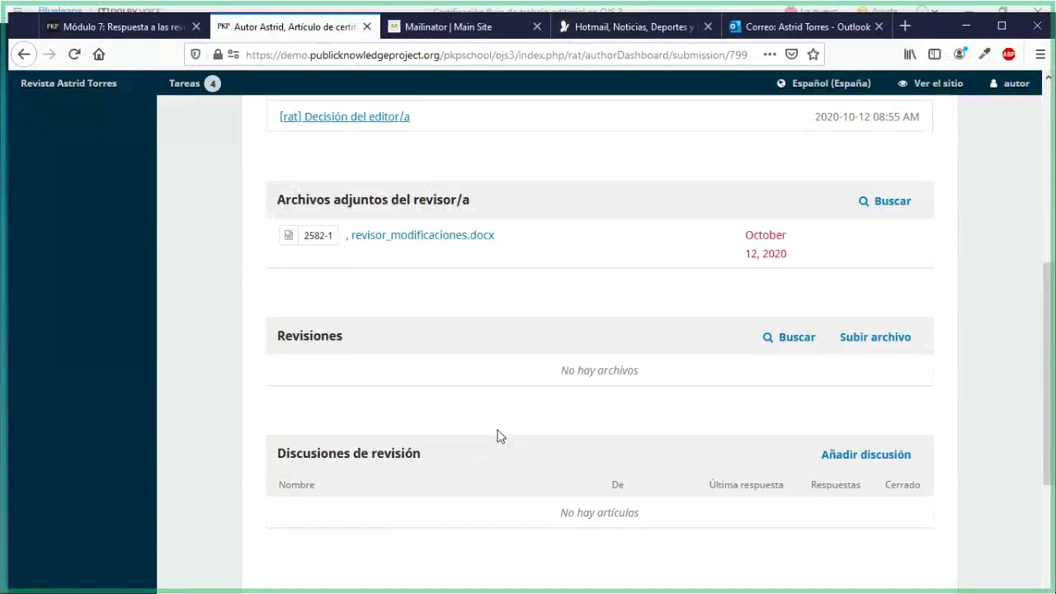
Start a new file upload in the Revisiones section
scroll(497, 435, "up", 1)
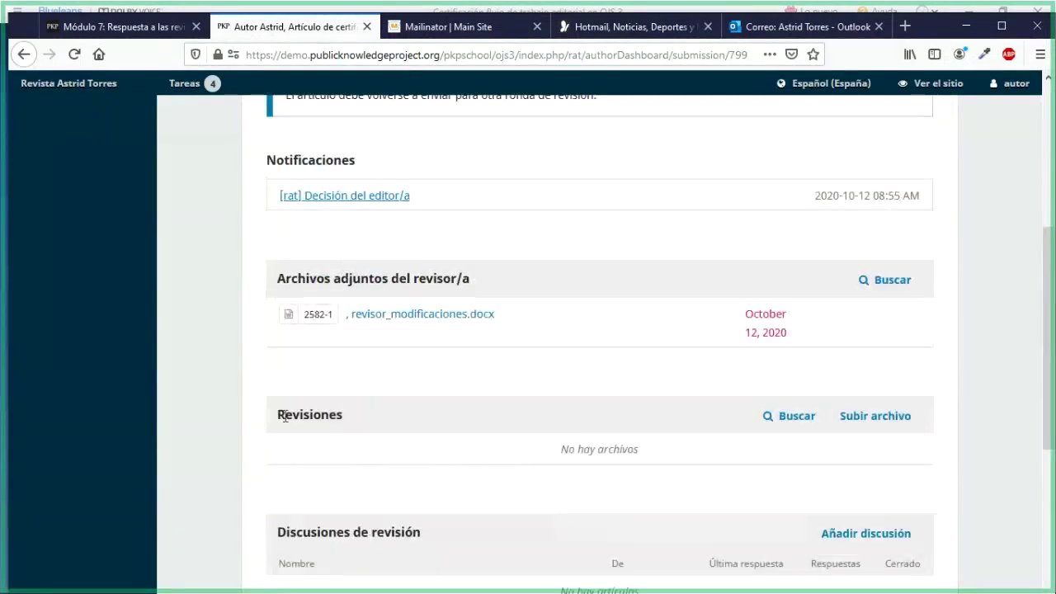
left_click_drag(281, 415, 336, 424)
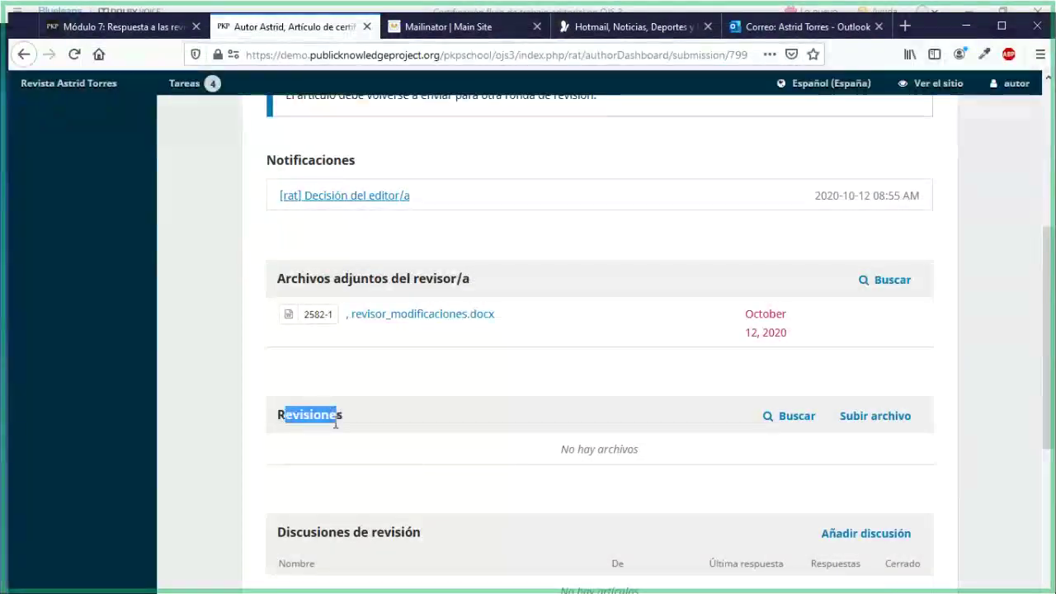
left_click(898, 426)
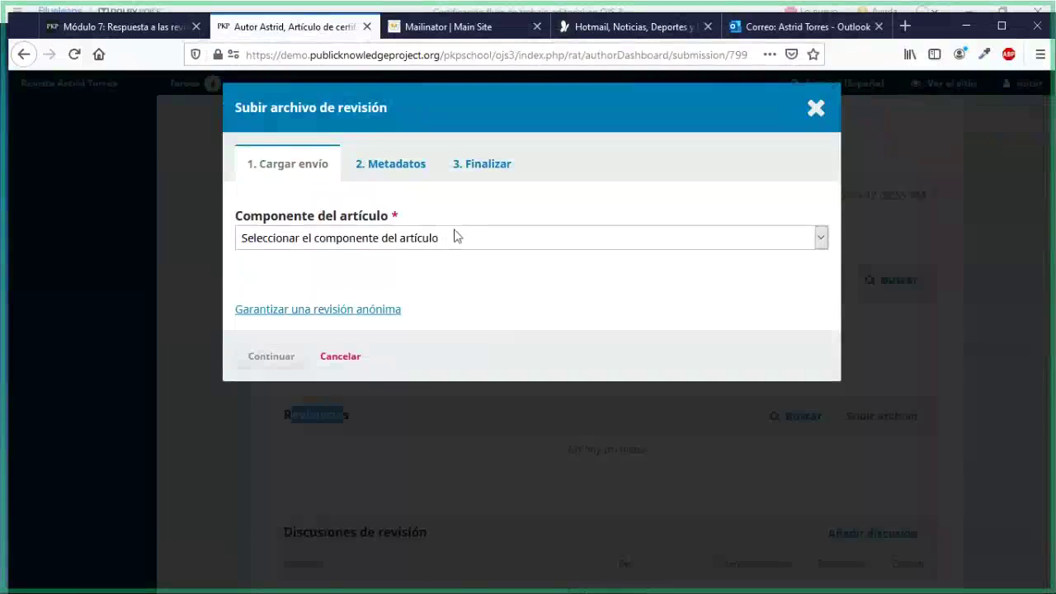
Upload autor_corregido.docx as Texto del artículo and finish the revision upload wizard
left_click(452, 237)
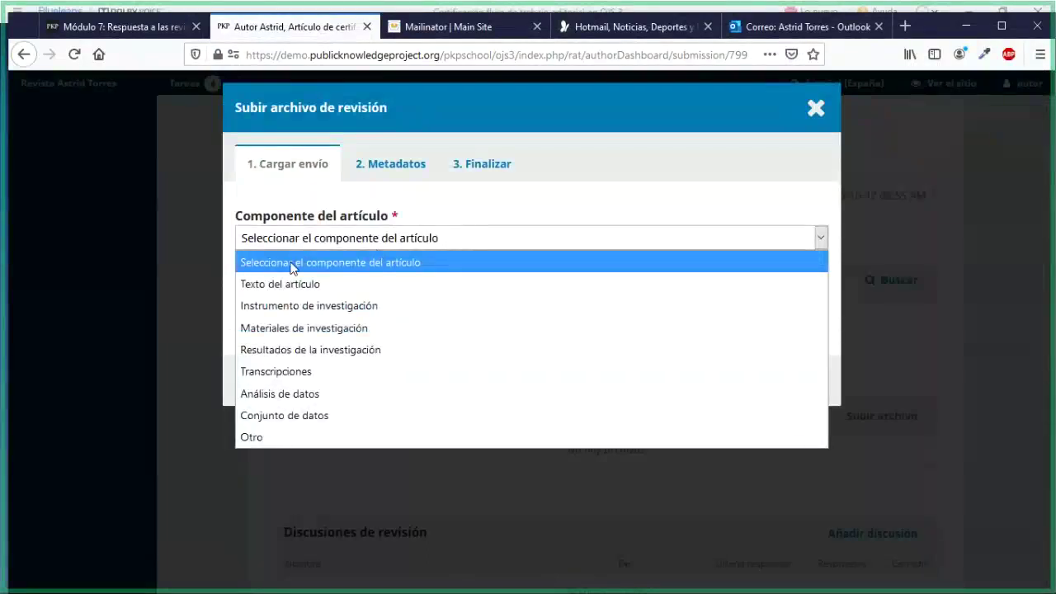
left_click(288, 283)
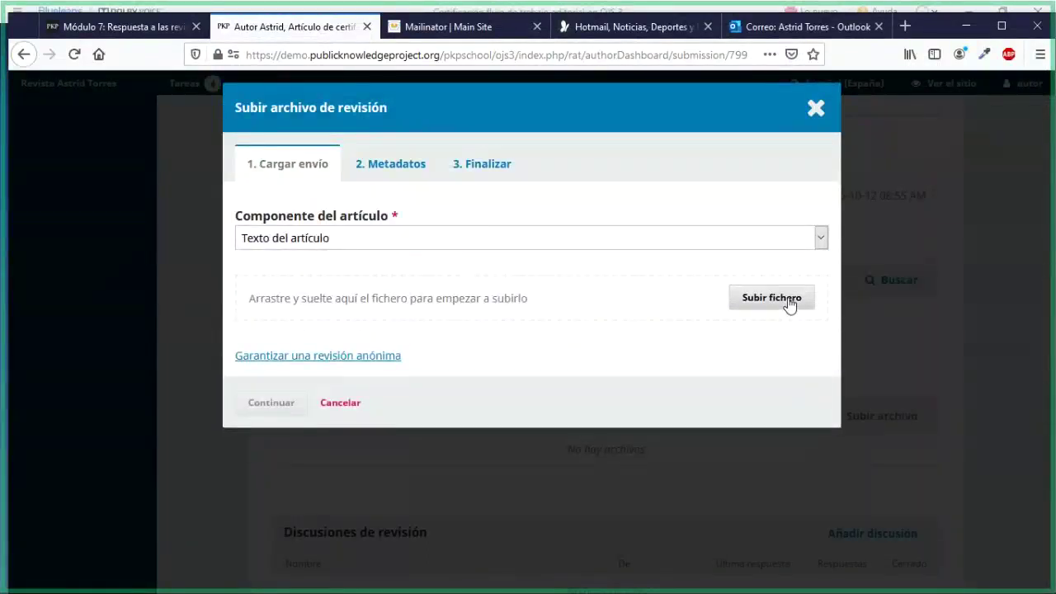
left_click(771, 298)
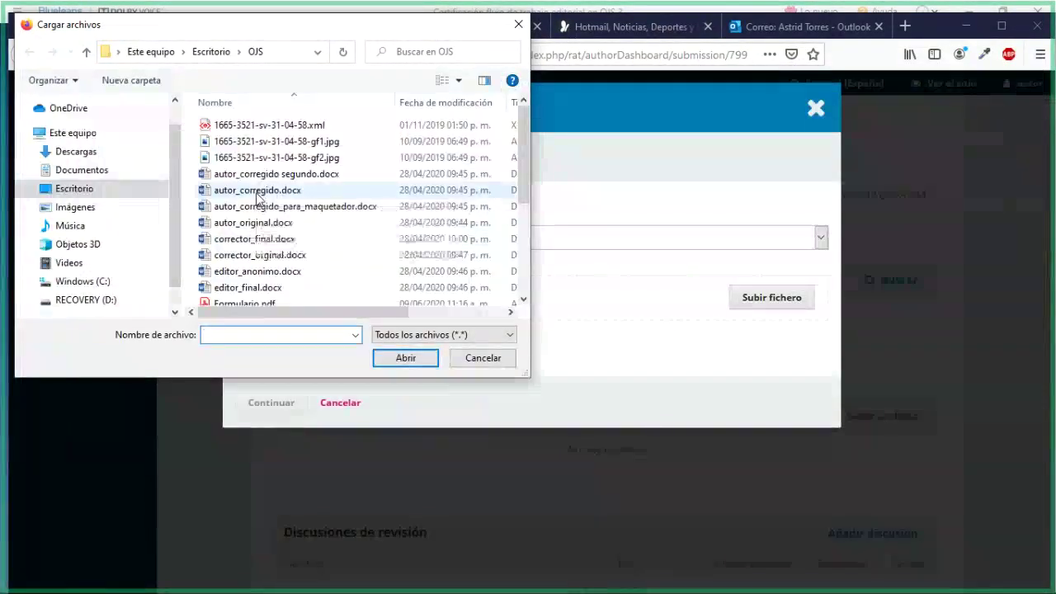
left_click(258, 191)
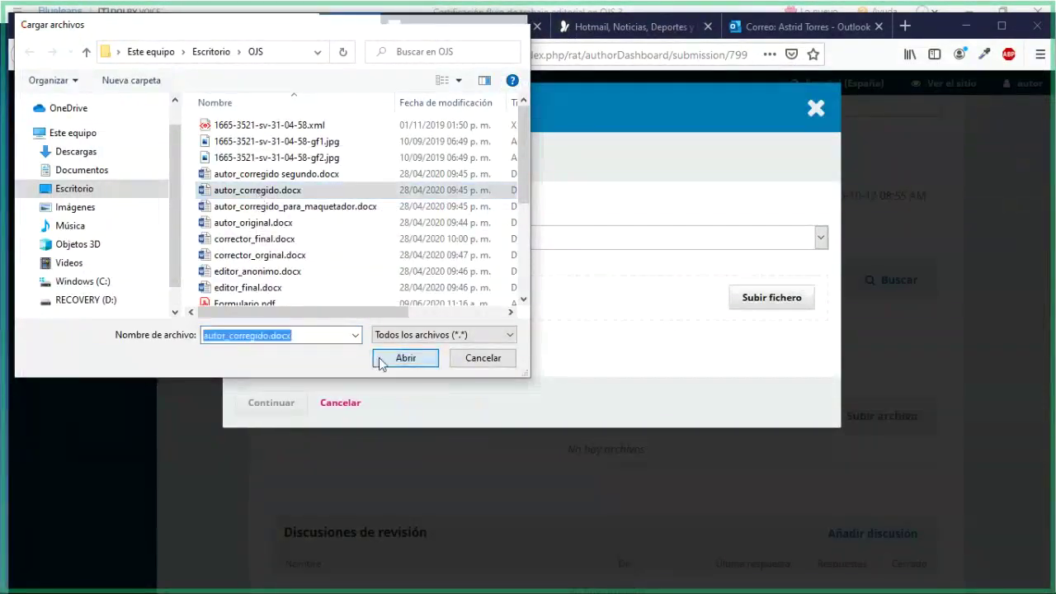
left_click(386, 360)
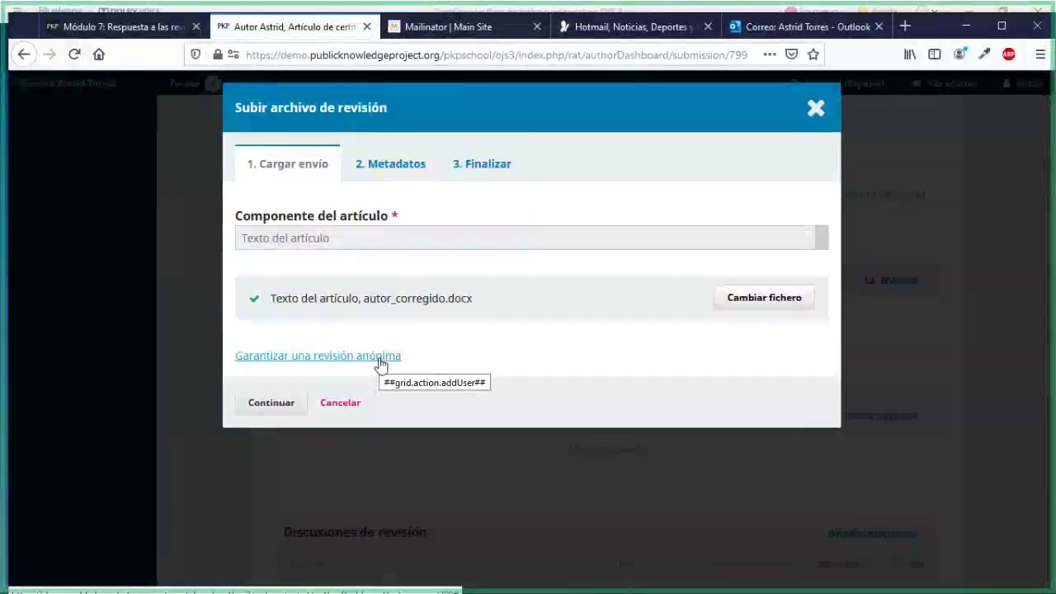
left_click(293, 410)
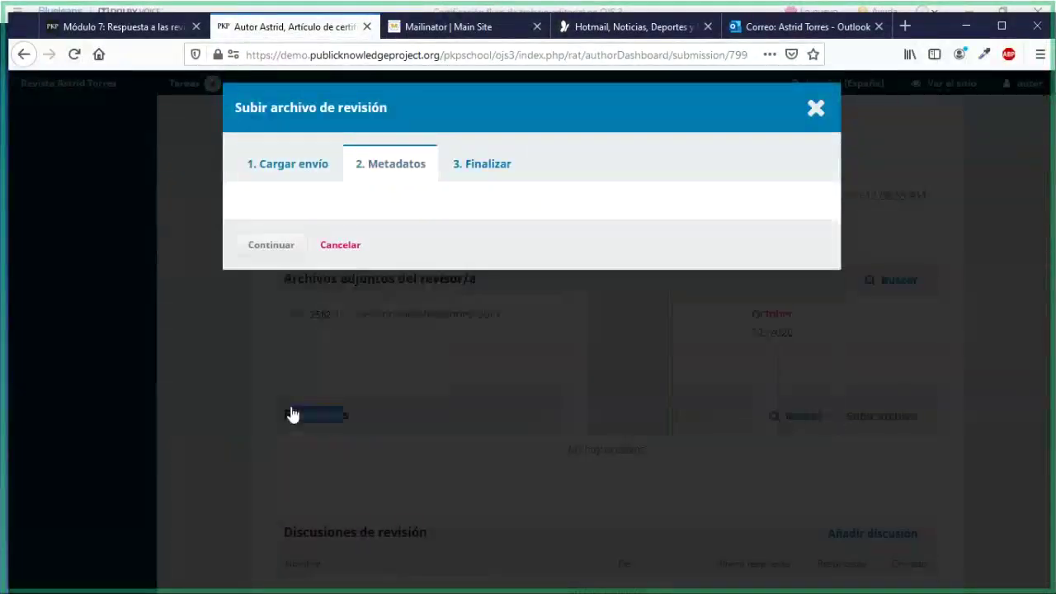
left_click(270, 299)
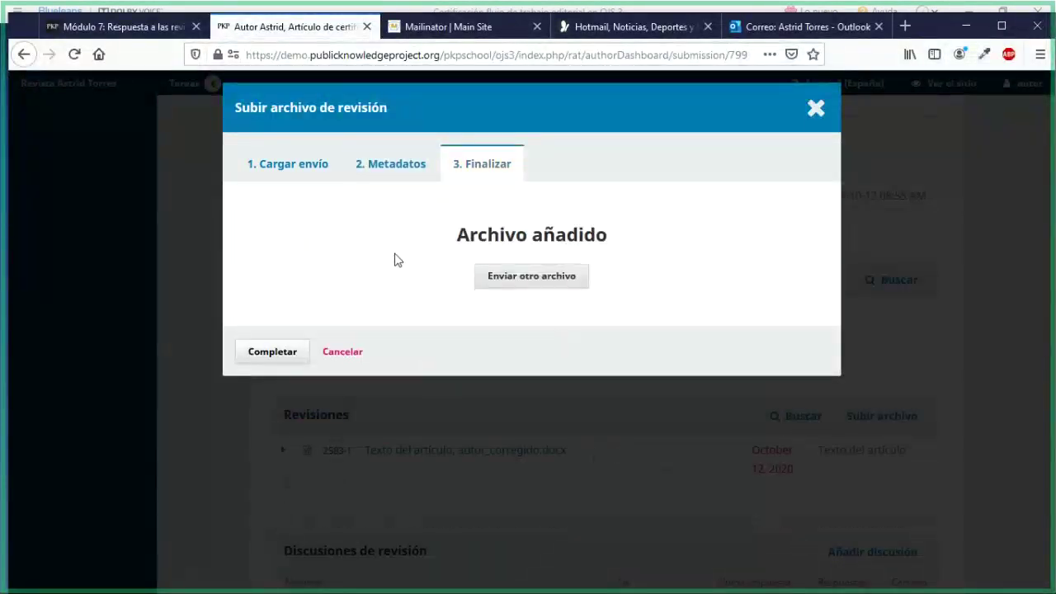
left_click(283, 356)
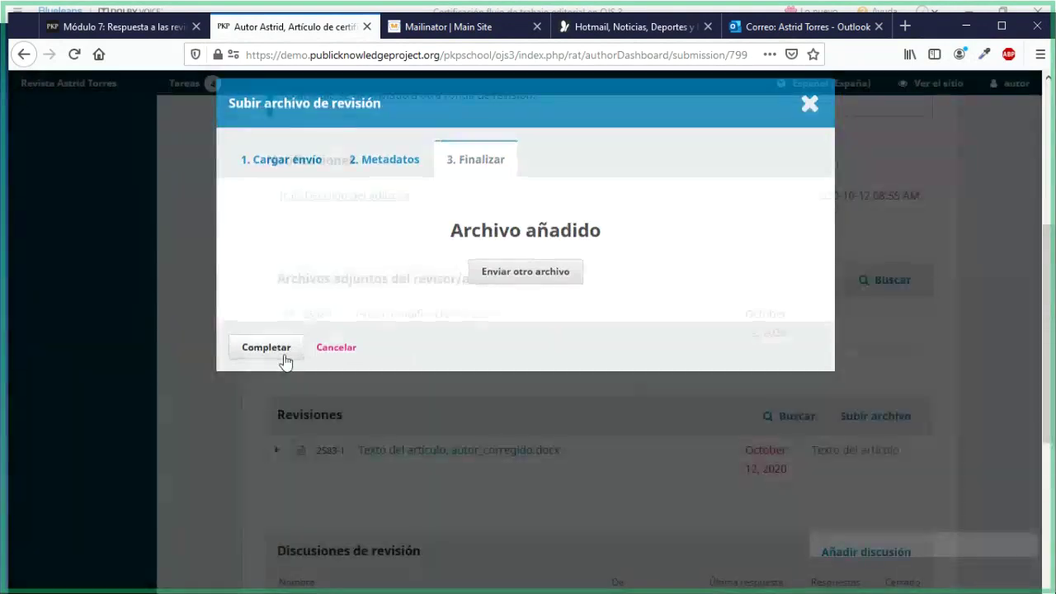
scroll(542, 500, "up", 2)
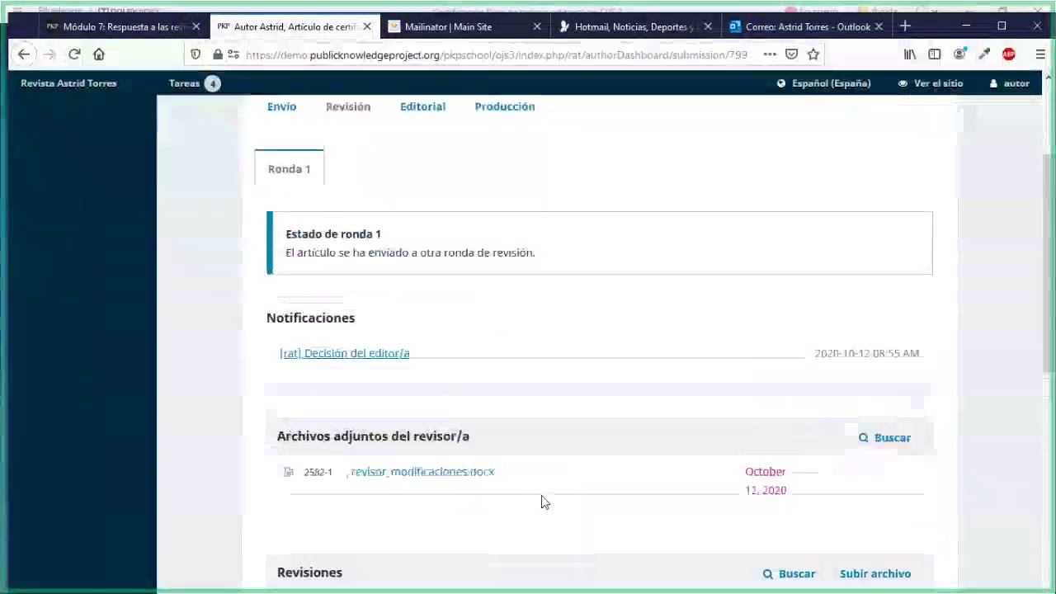
scroll(542, 502, "down", 2)
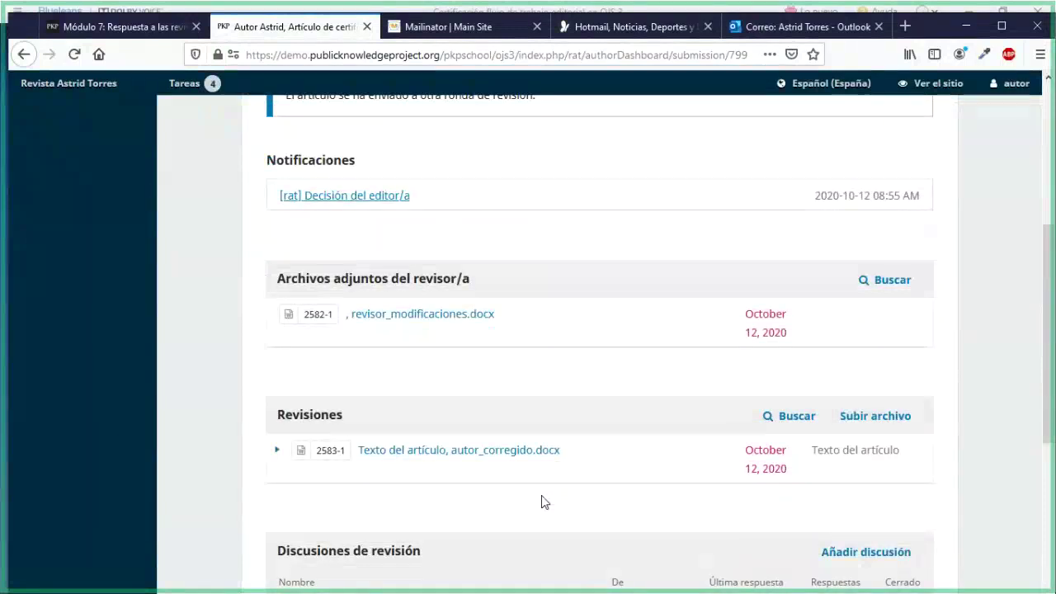
scroll(577, 396, "down", 1)
scroll(580, 400, "up", 5)
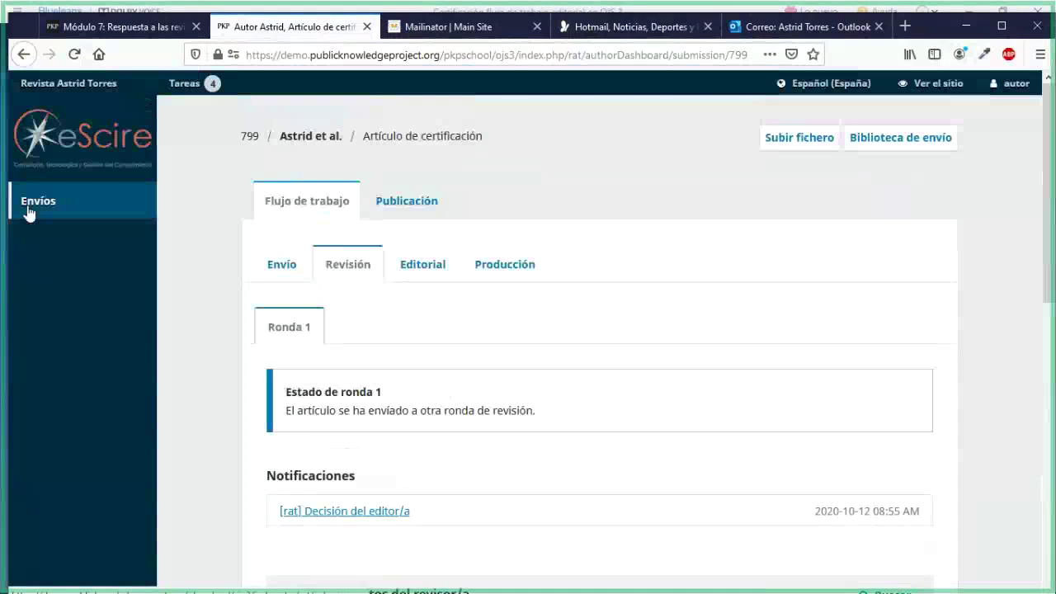
Expand submission 799 in Envíos to confirm 1 revision sent, then stop acting as the author
left_click(27, 213)
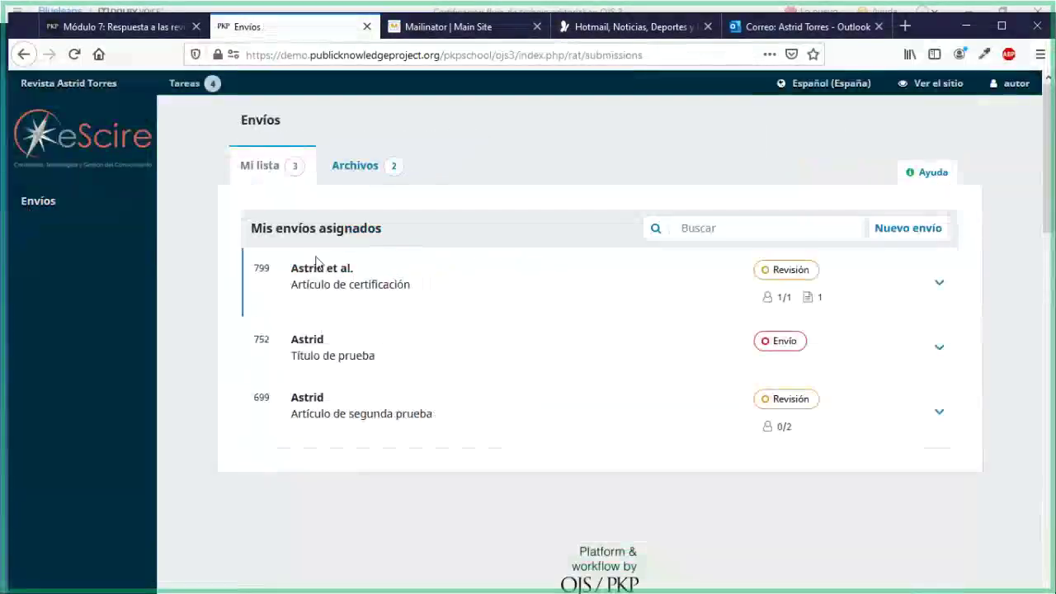
left_click(314, 310)
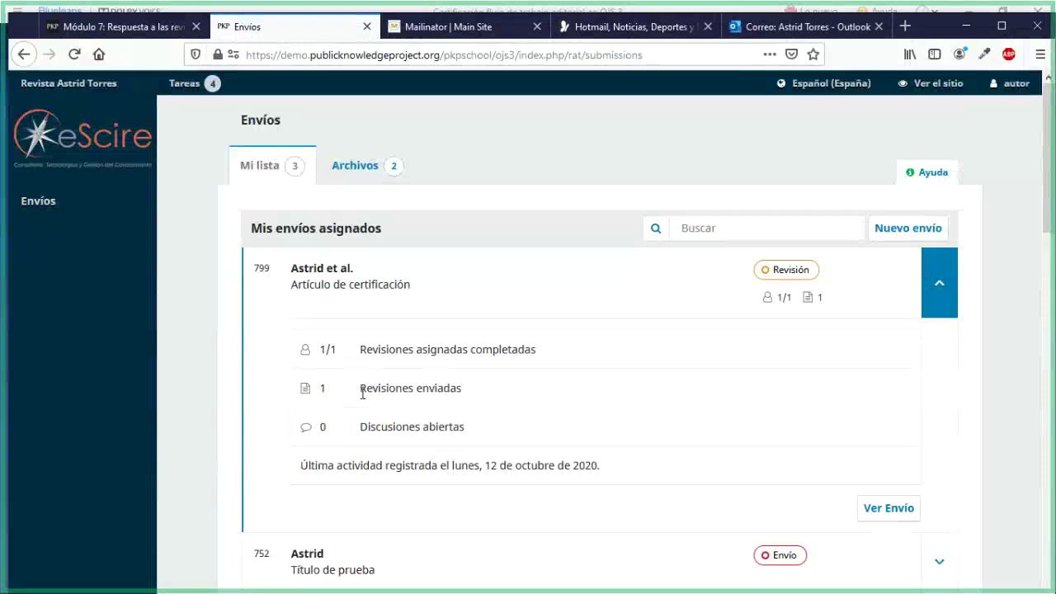
left_click_drag(360, 389, 447, 386)
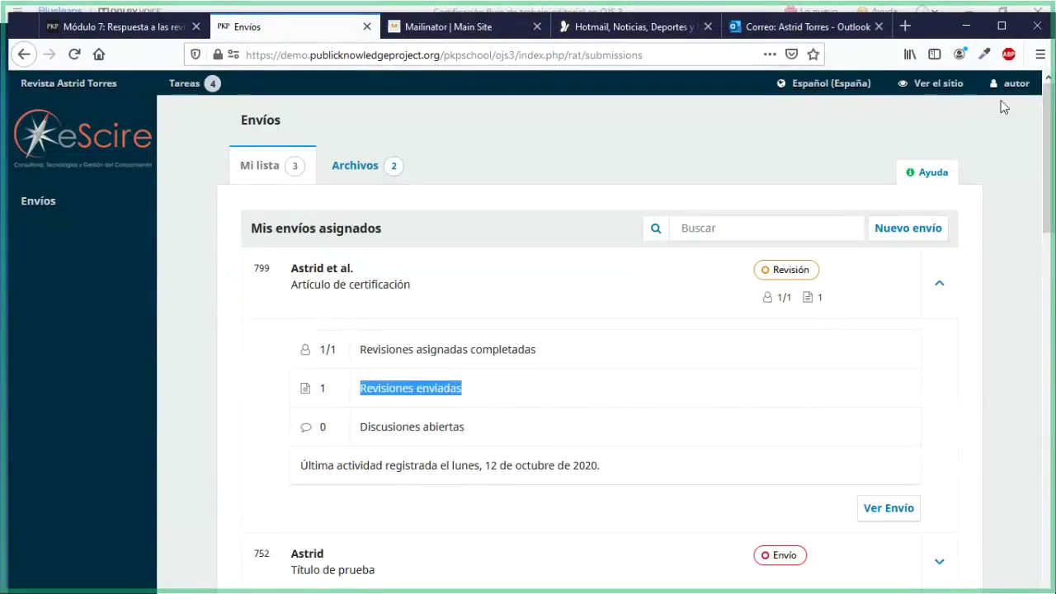
mouse_move(1006, 83)
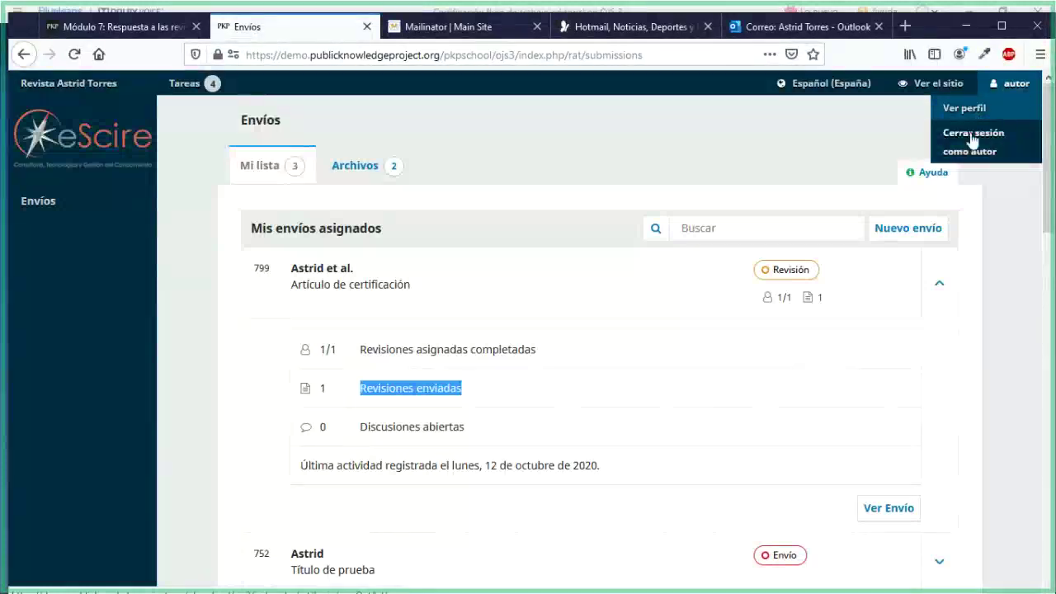
left_click(972, 138)
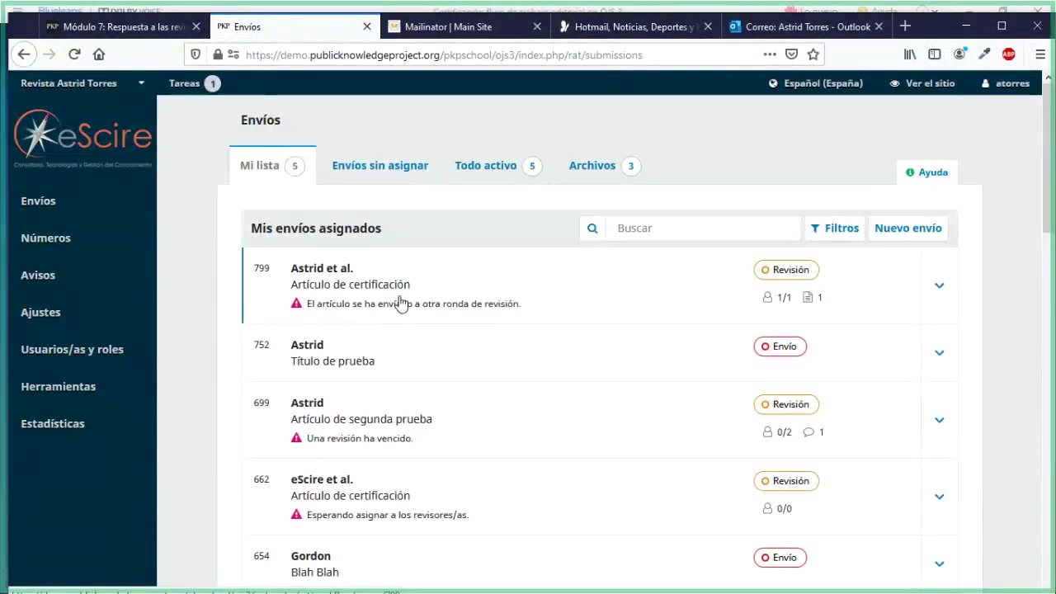
Expand submission 799's row and check its Revisiones enviadas summary line
left_click(941, 290)
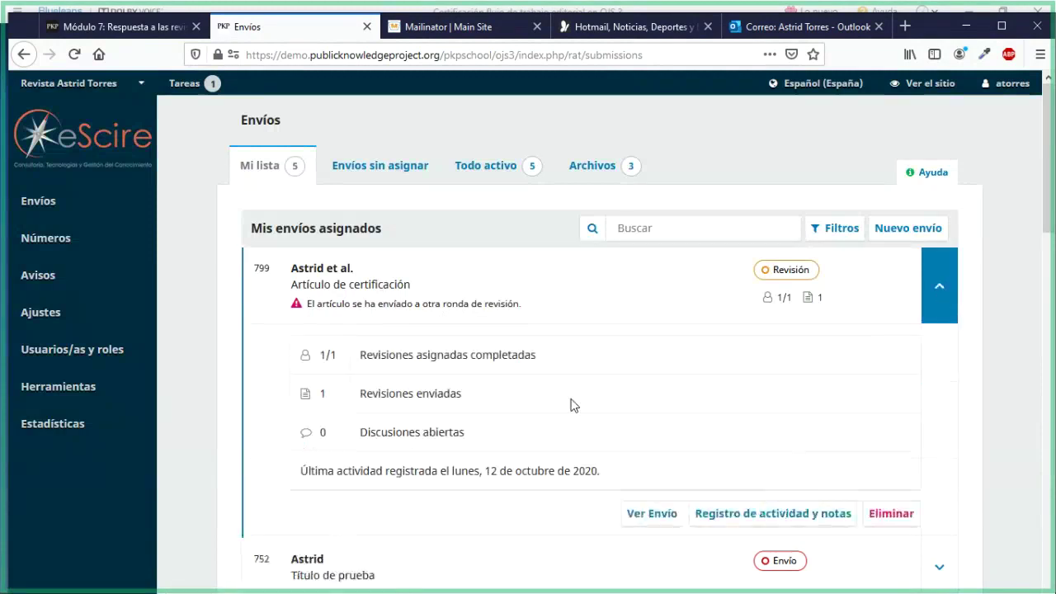
left_click_drag(386, 394, 436, 393)
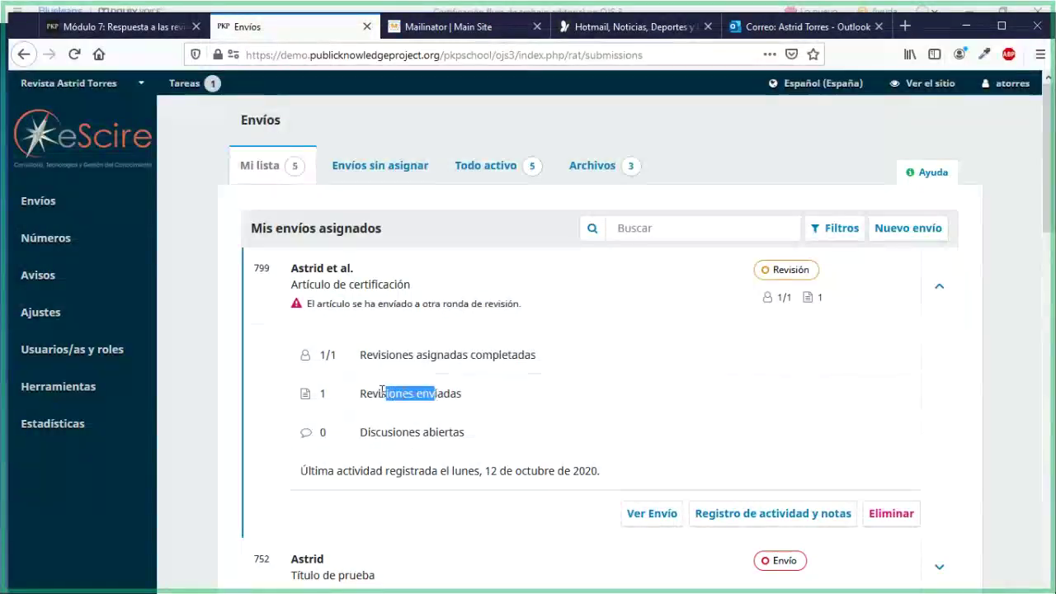
left_click(357, 399)
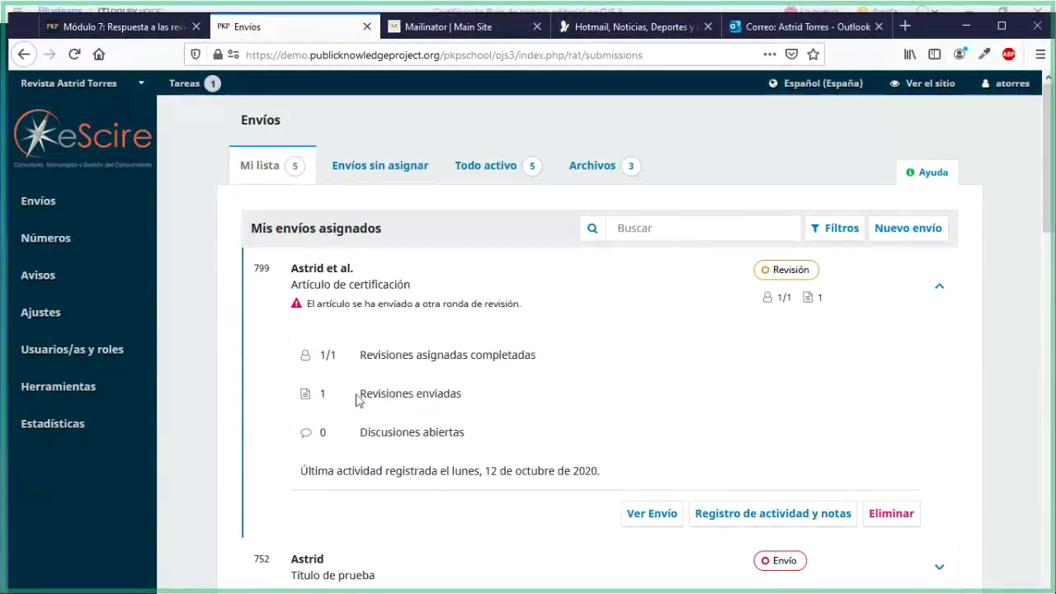
left_click_drag(356, 399, 388, 394)
Confirm autor_corregido.docx is listed under Revisiones in 799's review stage, then return to the Módulo 7 lesson
left_click(349, 277)
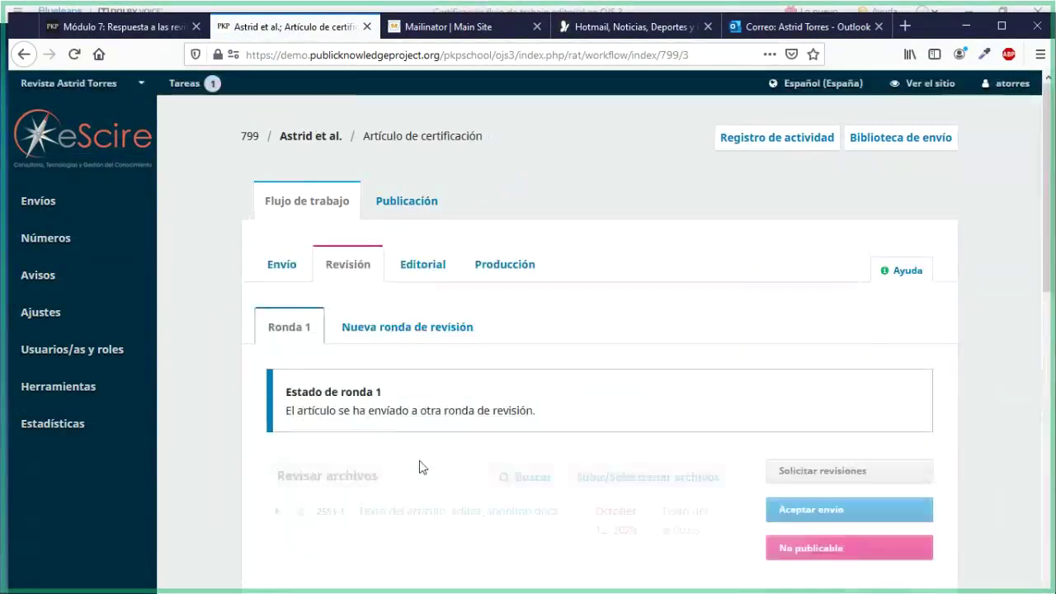
scroll(419, 461, "down", 5)
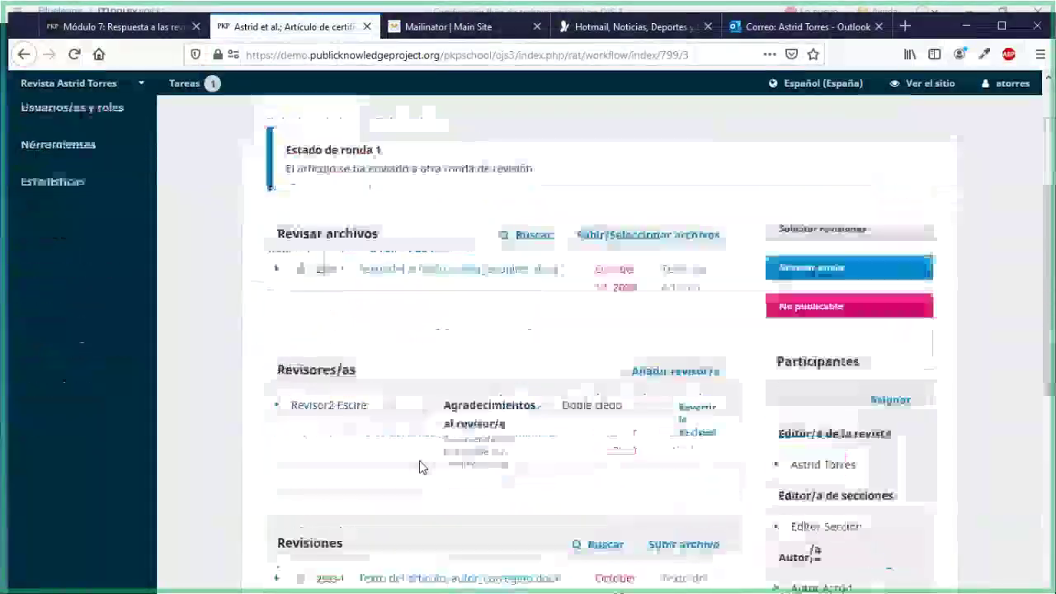
scroll(419, 460, "down", 2)
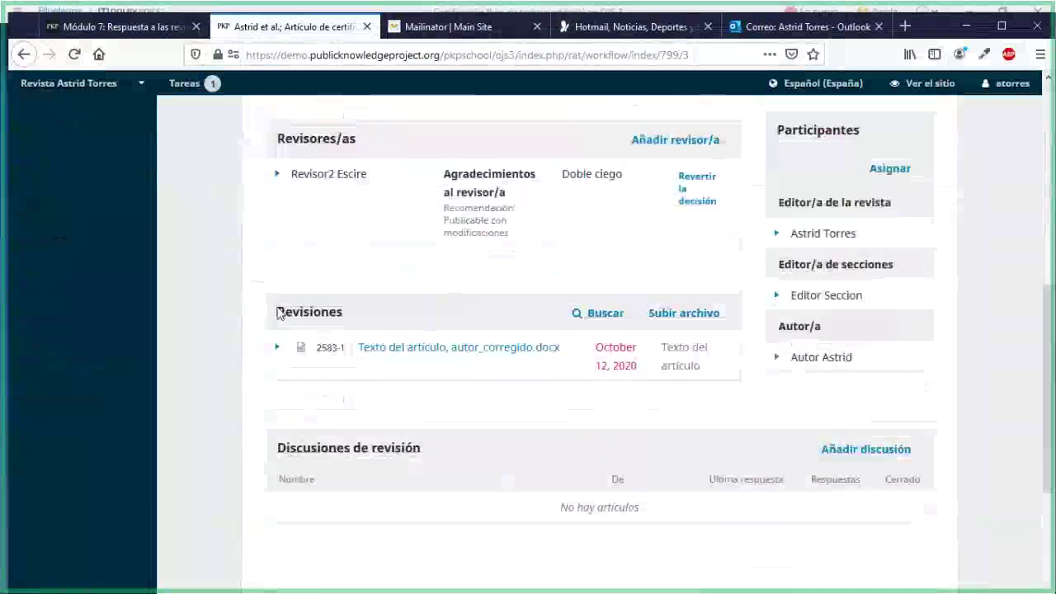
left_click_drag(279, 314, 329, 314)
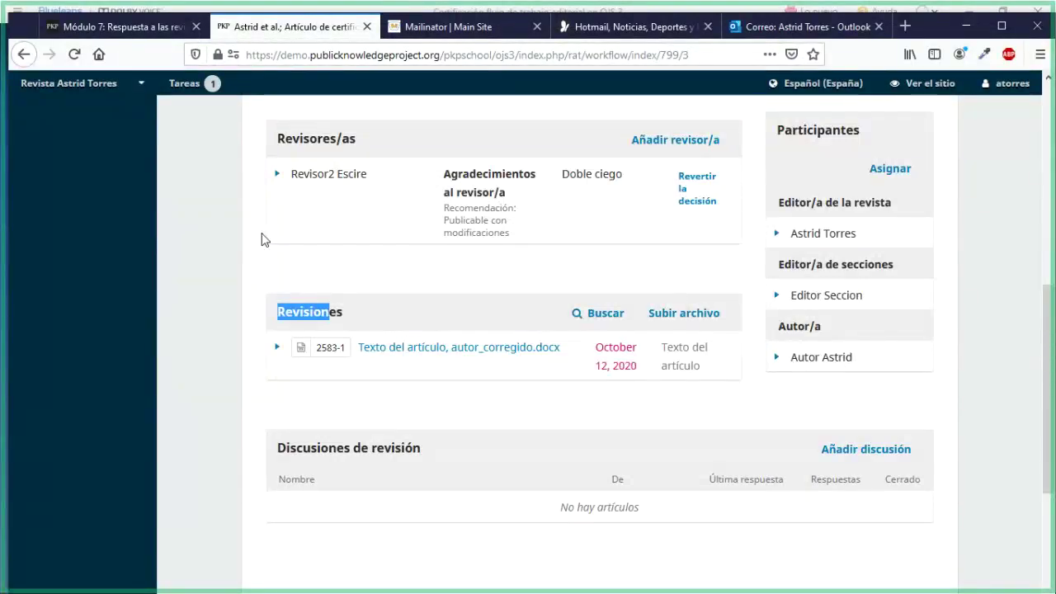
left_click(159, 31)
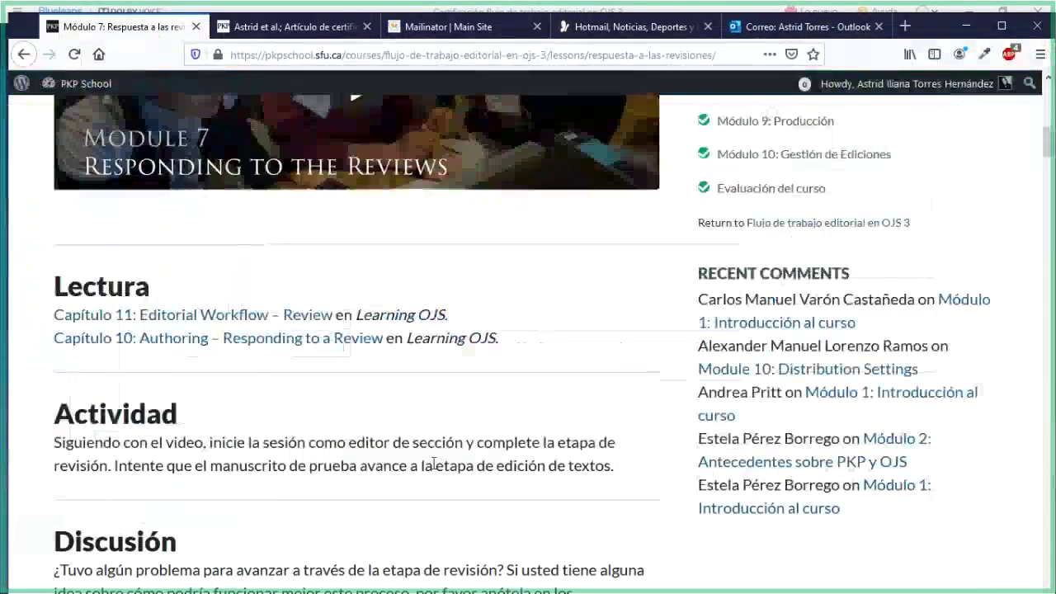
scroll(722, 417, "up", 4)
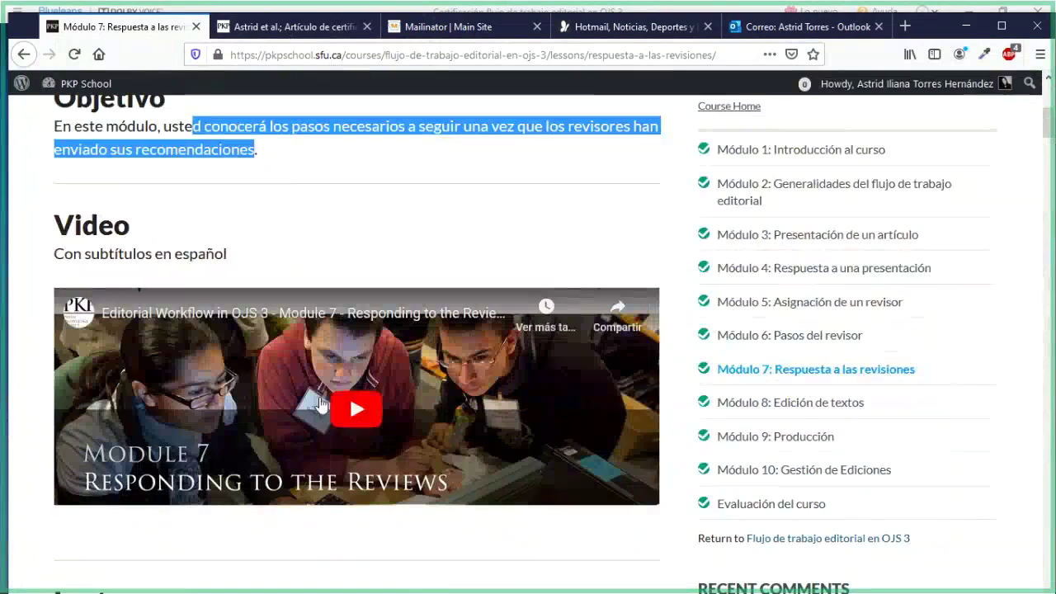
left_click(236, 29)
scroll(519, 427, "up", 3)
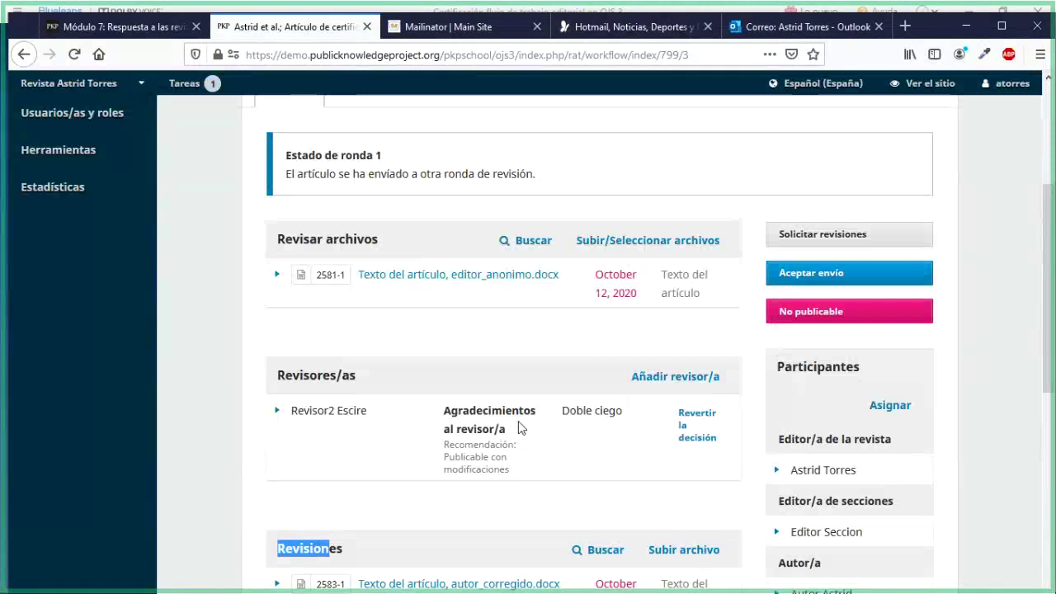
scroll(520, 426, "up", 2)
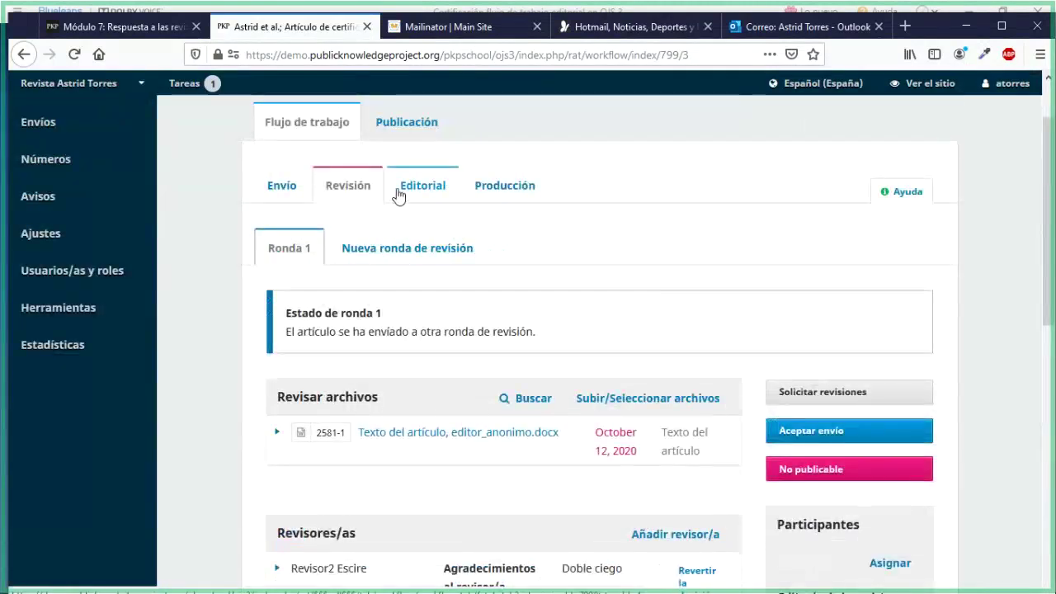
left_click(99, 28)
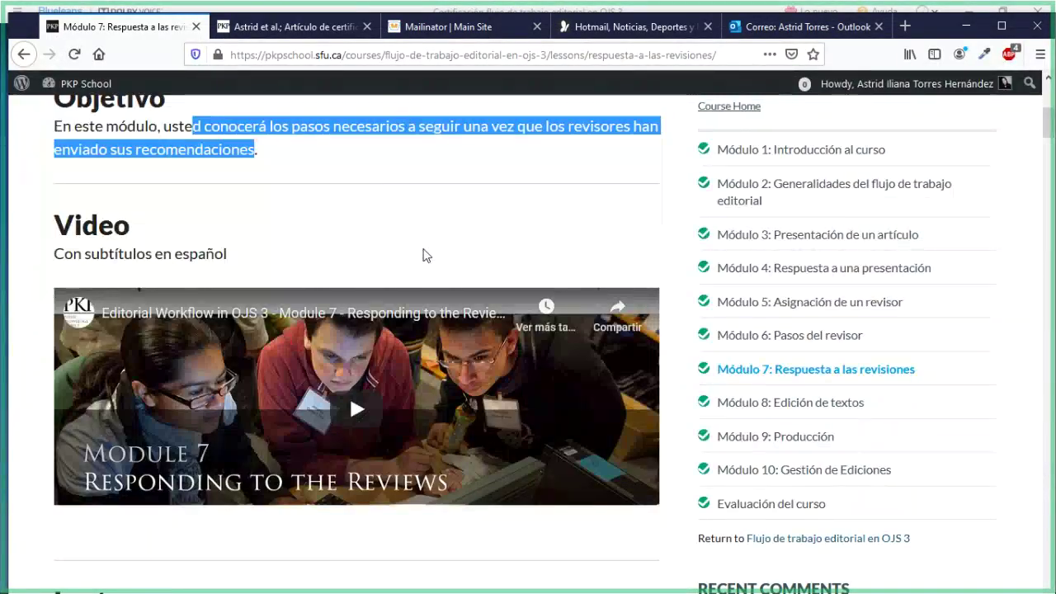
left_click(426, 255)
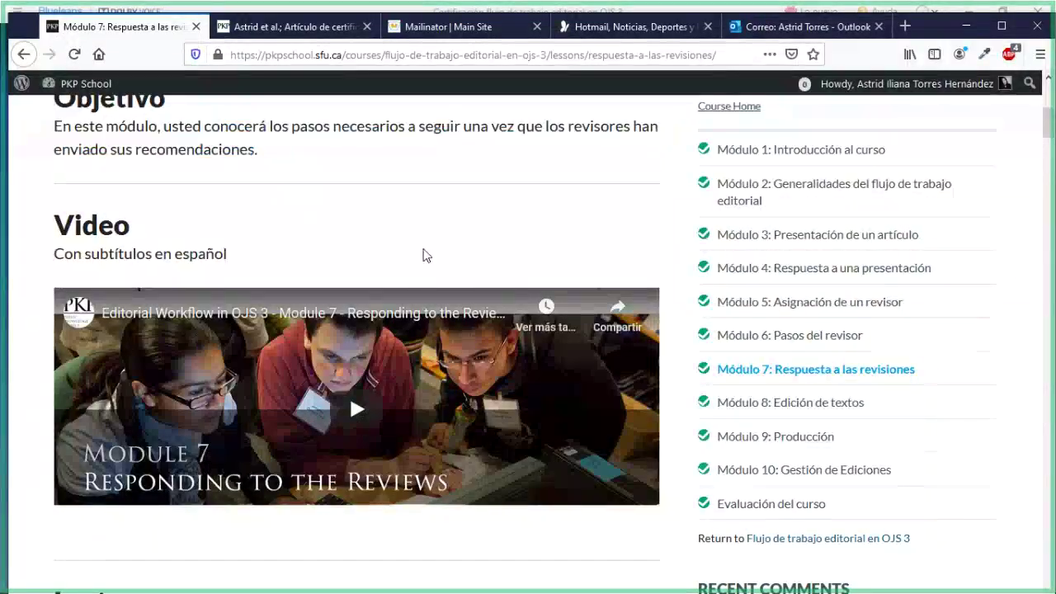
scroll(499, 410, "down", 2)
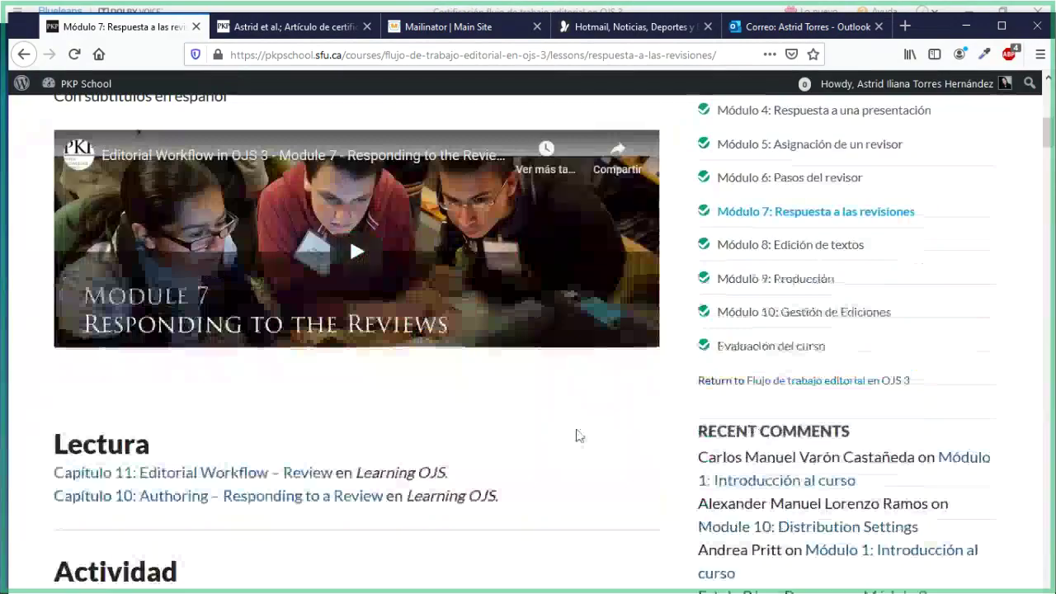
scroll(676, 405, "up", 2)
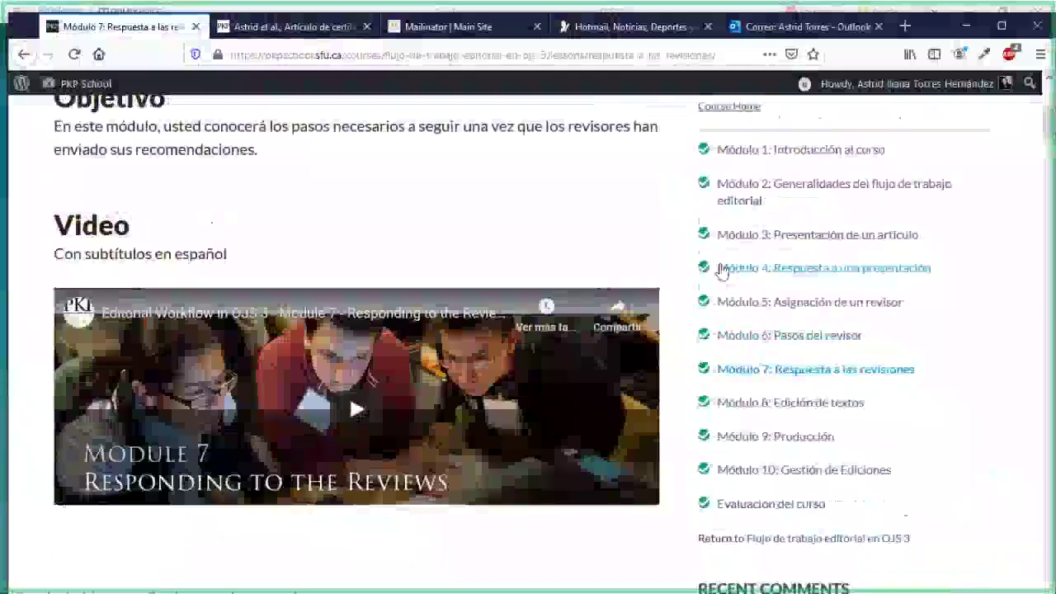